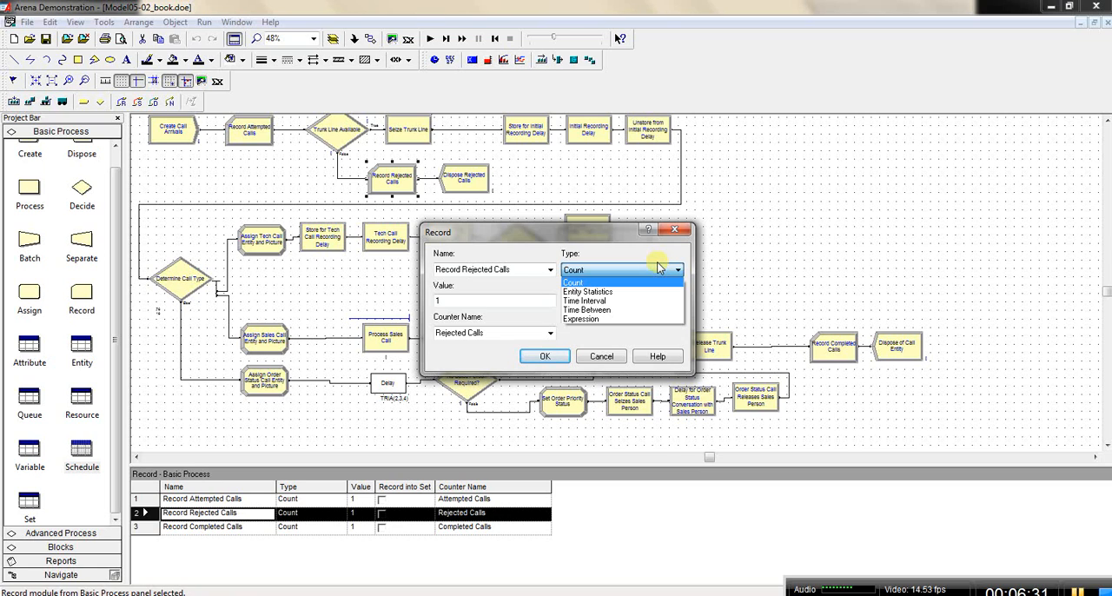
# Step: Keep the Record Rejected Calls module's type as Count and record it into the counter set Rejected Calls
pyautogui.click(659, 268)
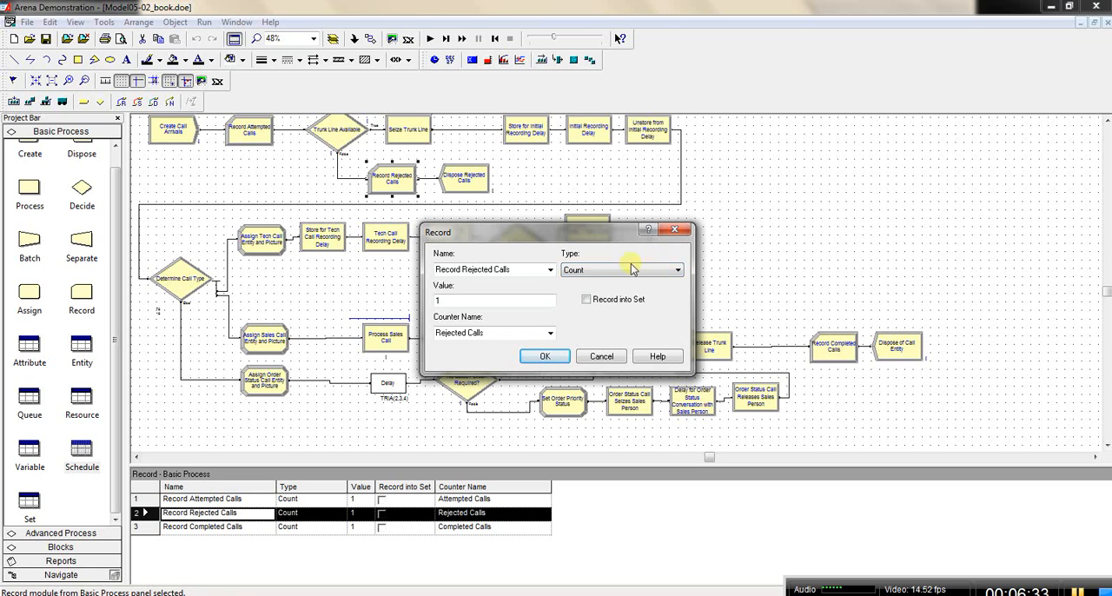
pyautogui.click(586, 299)
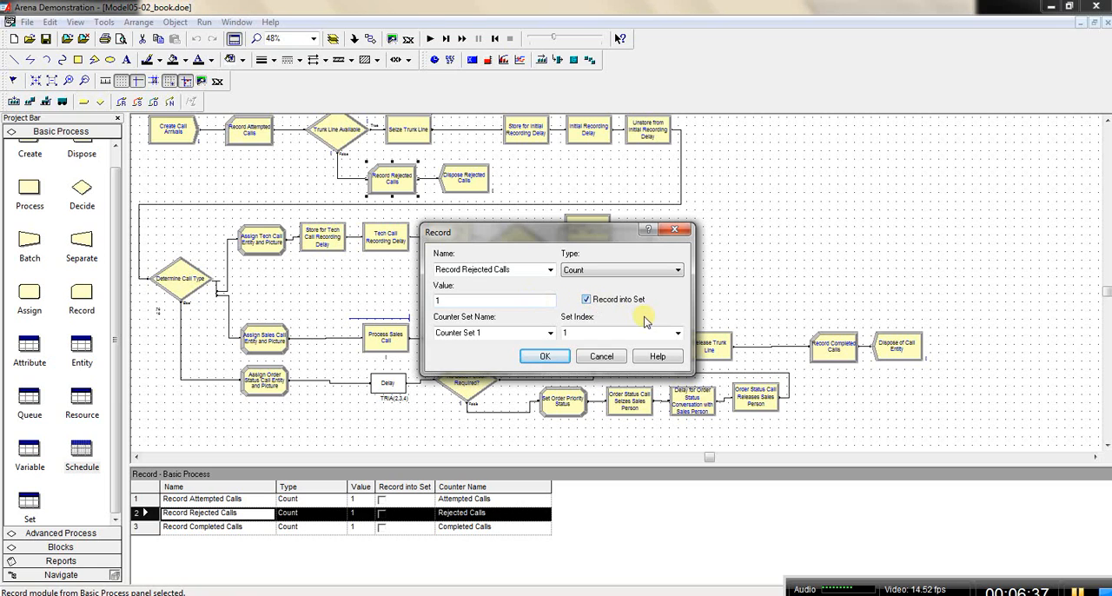
pyautogui.click(587, 301)
pyautogui.click(587, 300)
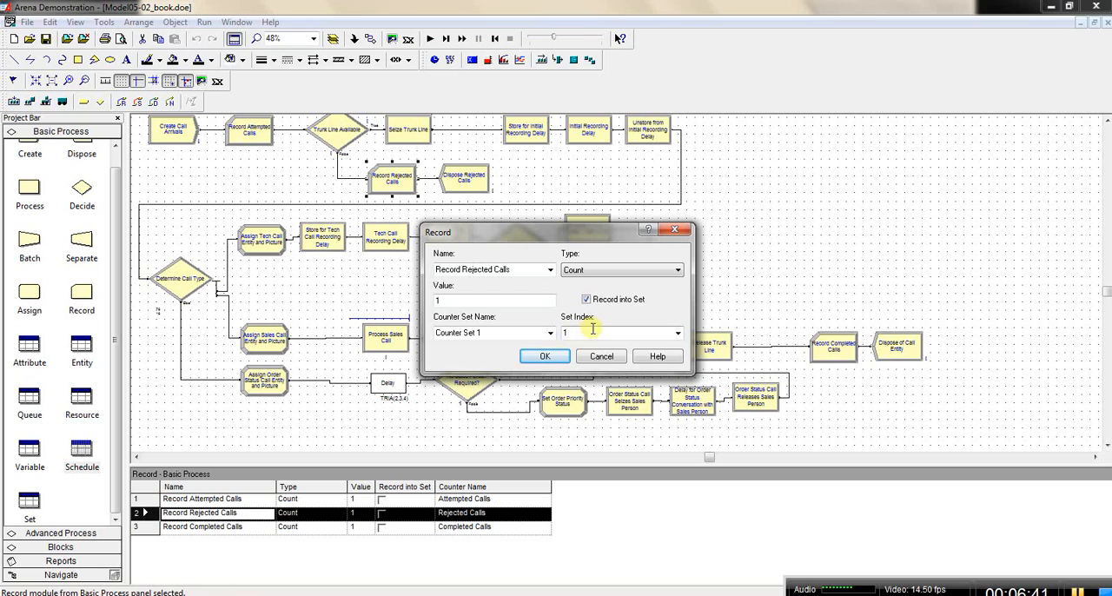
pyautogui.click(551, 334)
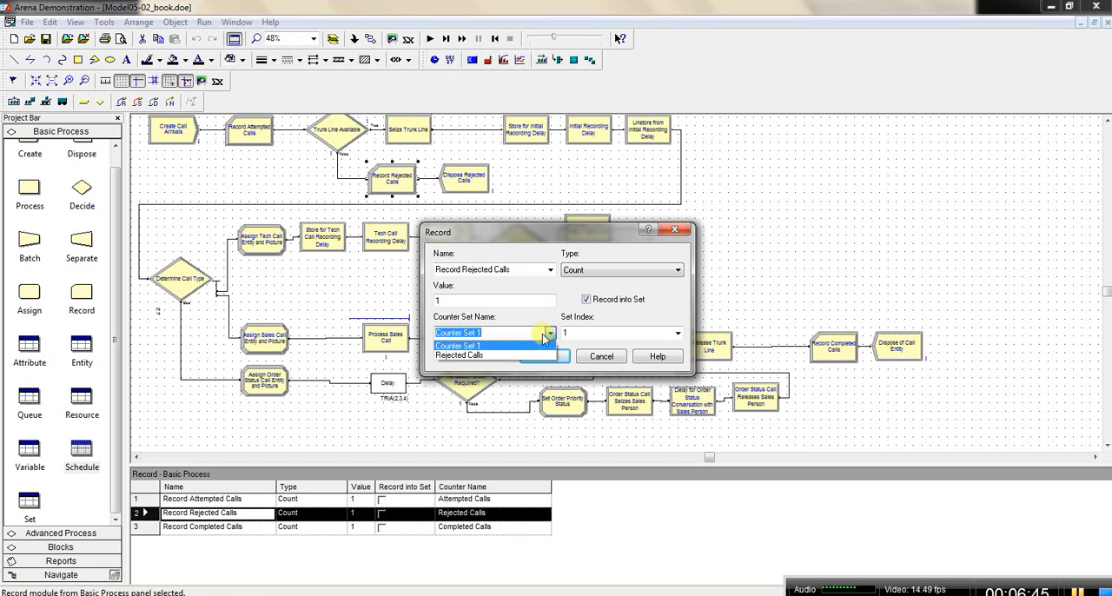
pyautogui.click(500, 356)
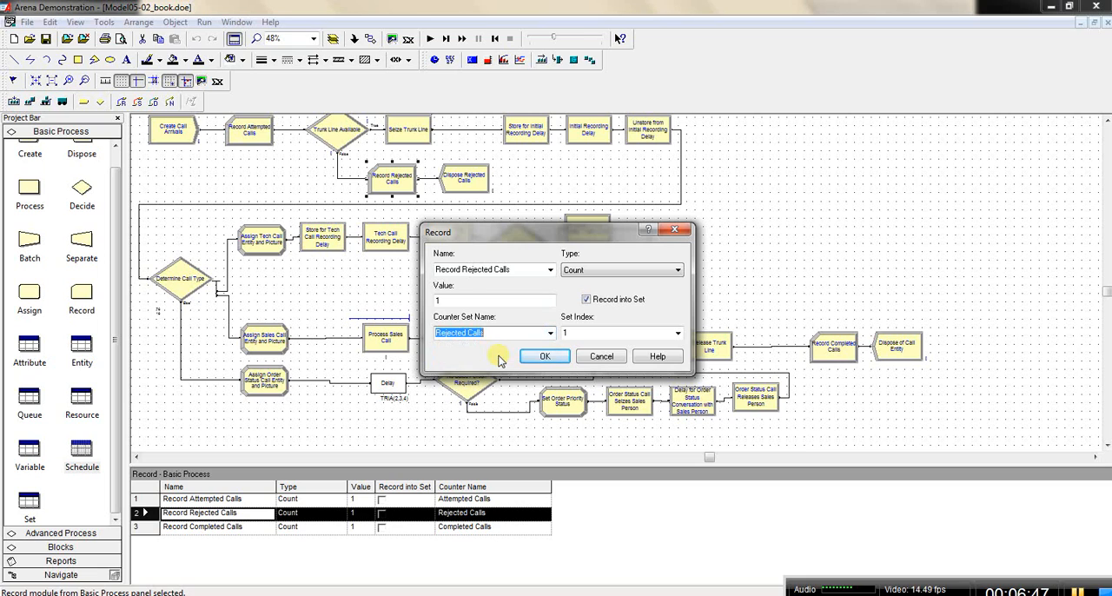
# Step: Open the Expression Builder for the Set Index and choose the Truncate math function
pyautogui.doubleClick(586, 333)
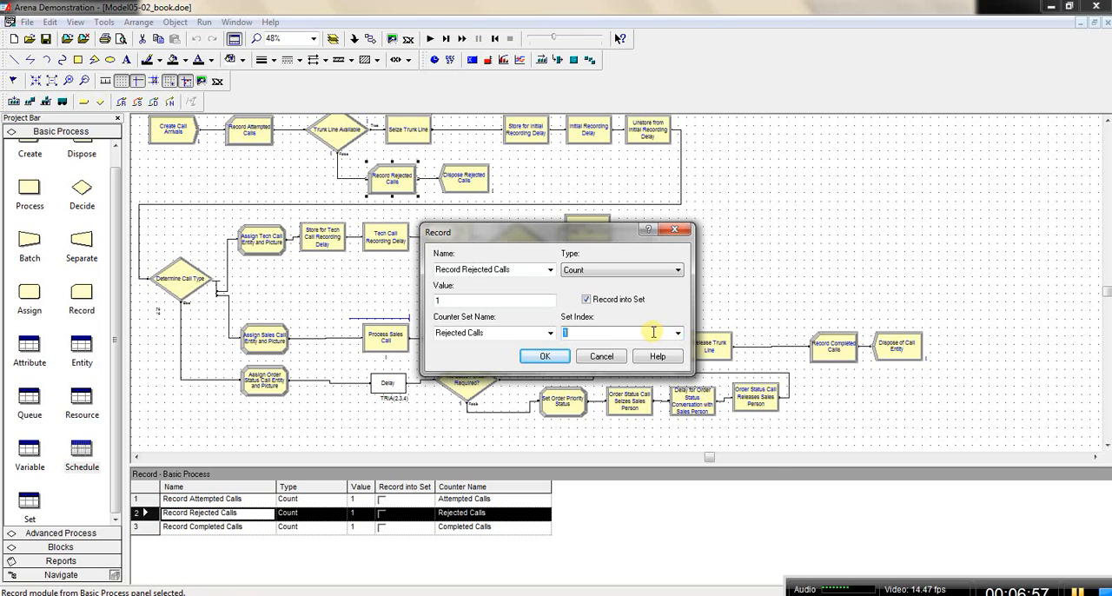
pyautogui.rightClick(653, 333)
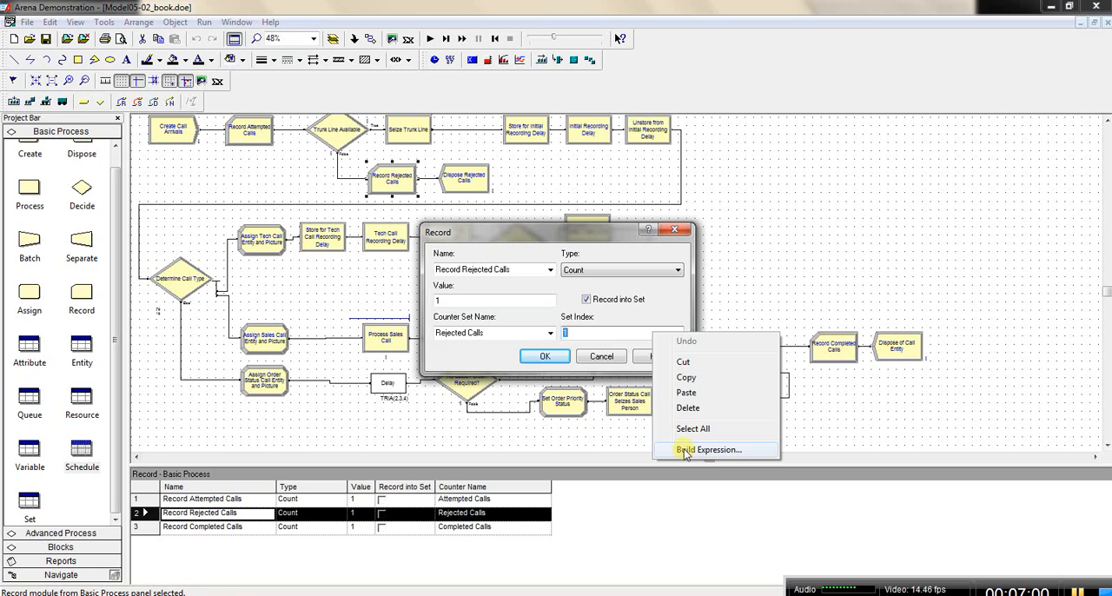
pyautogui.click(609, 338)
pyautogui.rightClick(609, 336)
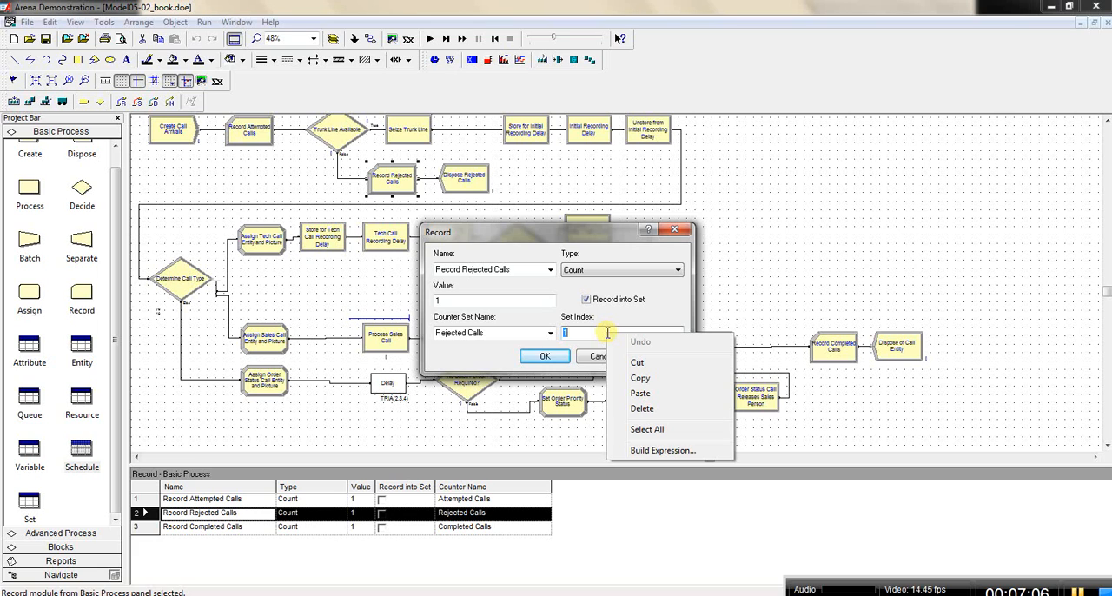
pyautogui.click(662, 450)
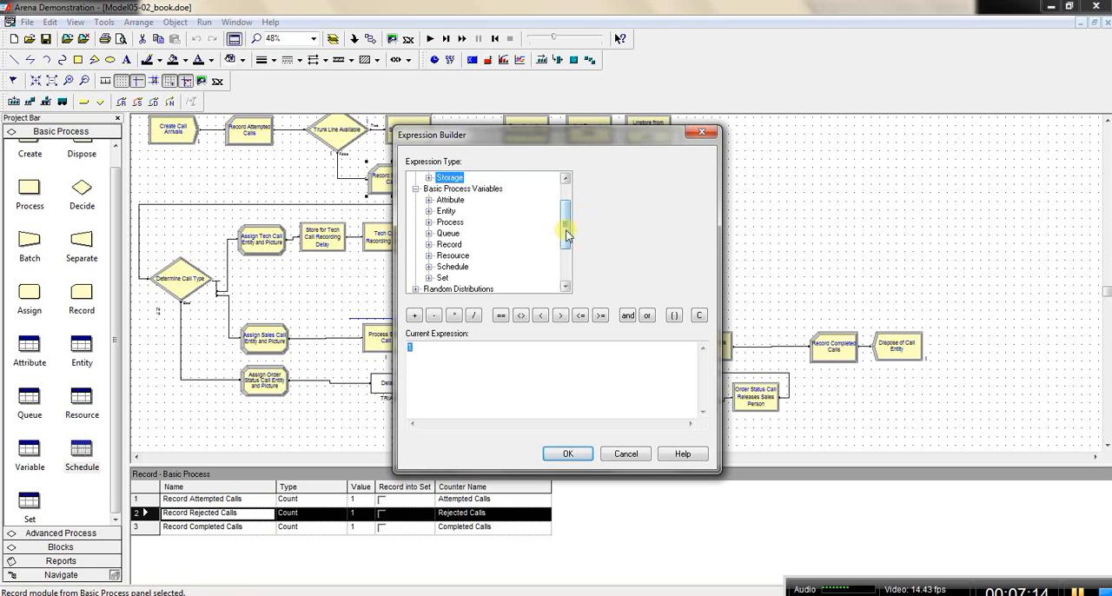
pyautogui.moveTo(566, 232); pyautogui.dragTo(566, 264)
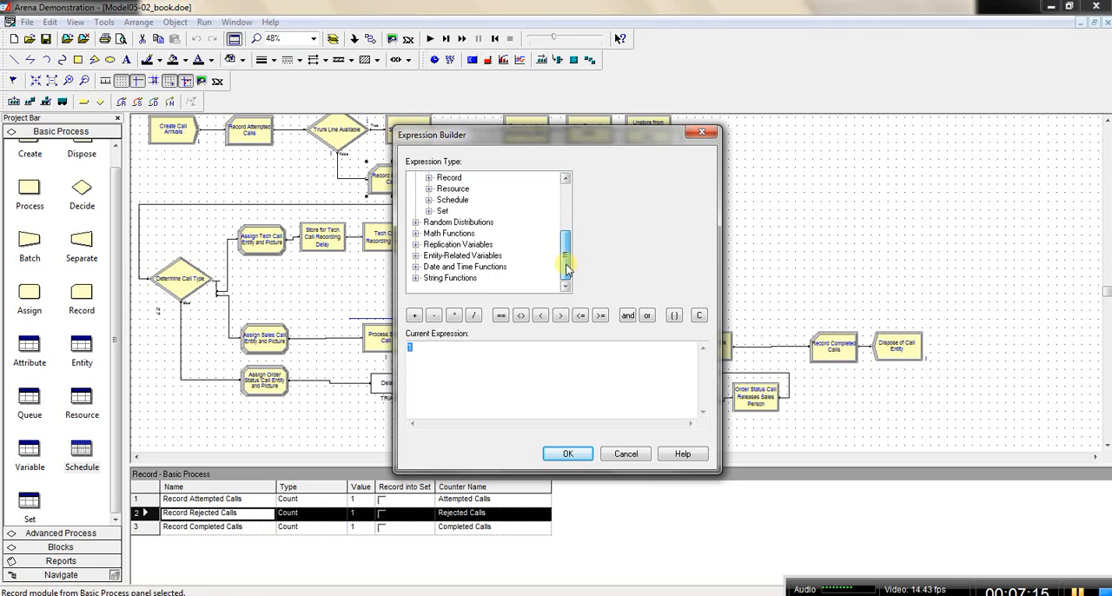
pyautogui.doubleClick(450, 234)
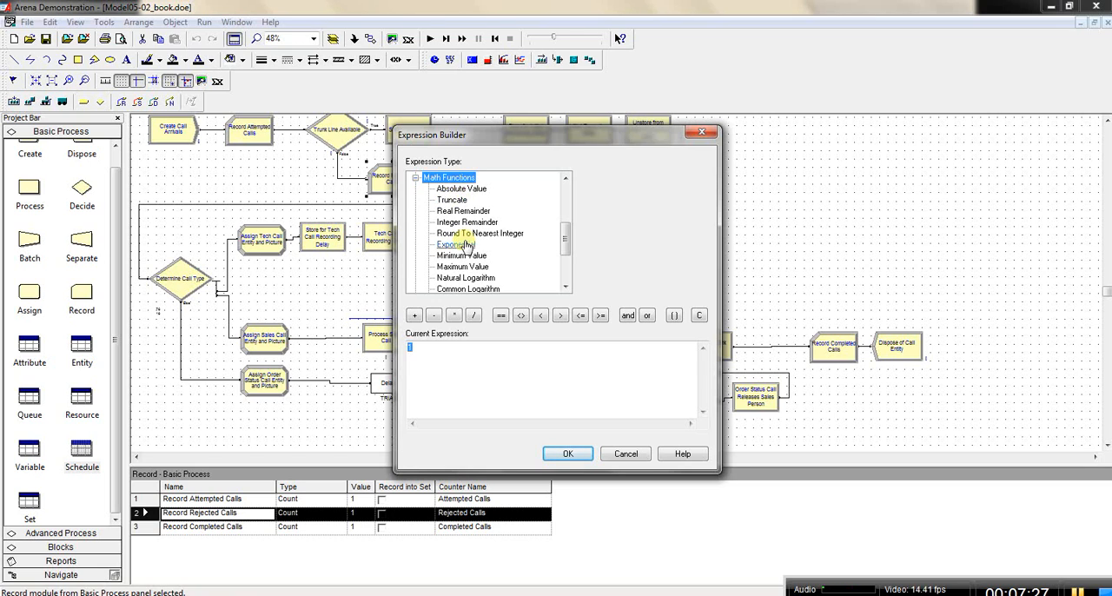
pyautogui.click(470, 235)
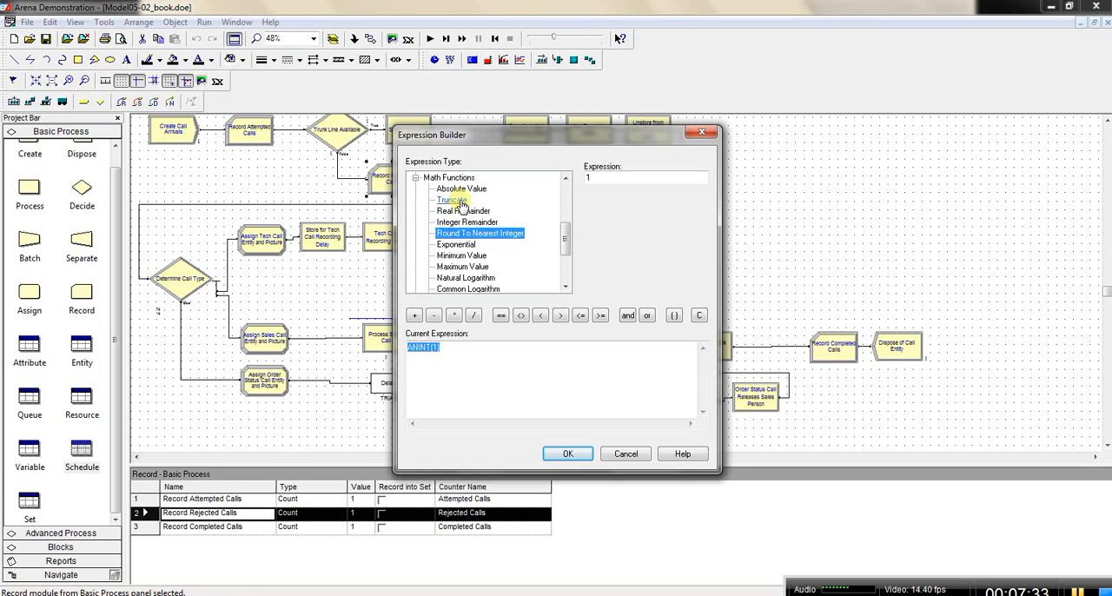
pyautogui.click(460, 202)
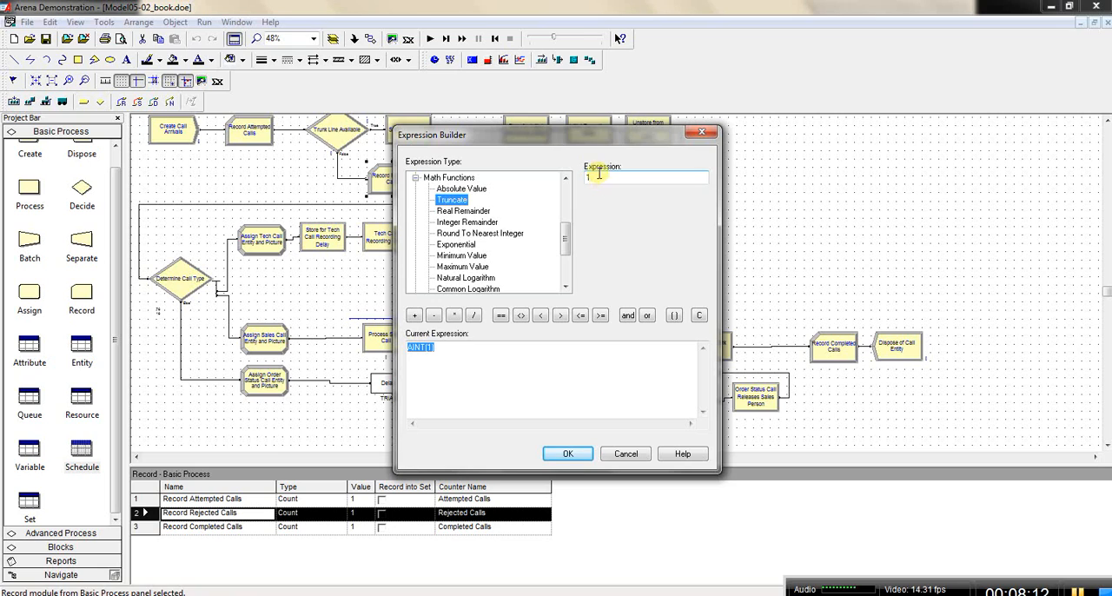
# Step: Replace the argument of the AINT function with an empty pair of inner parentheses plus 1
pyautogui.click(428, 348)
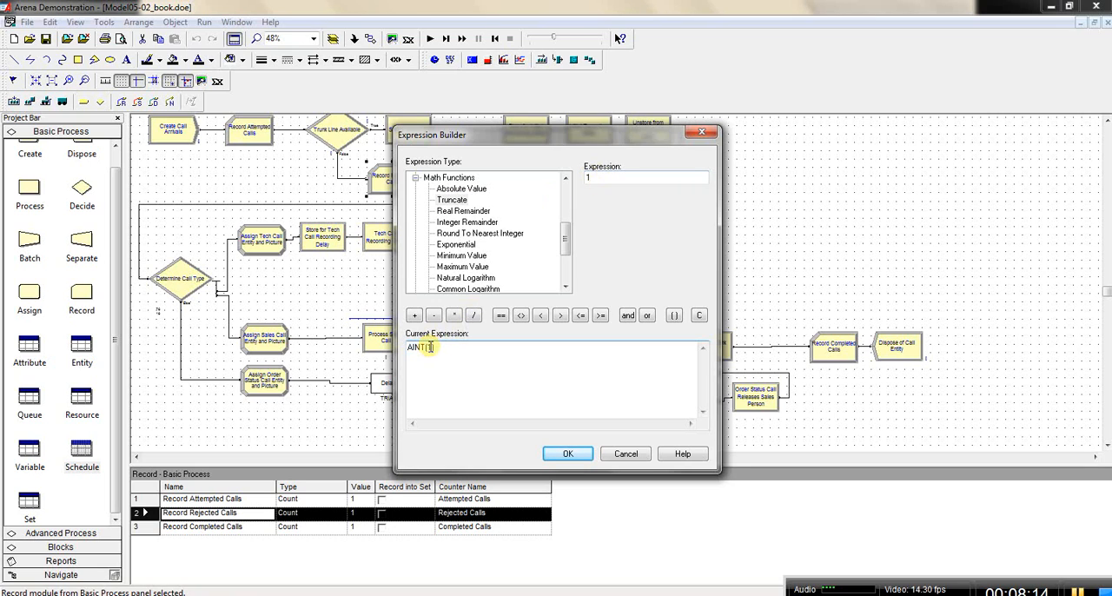
pyautogui.moveTo(431, 348); pyautogui.dragTo(429, 347)
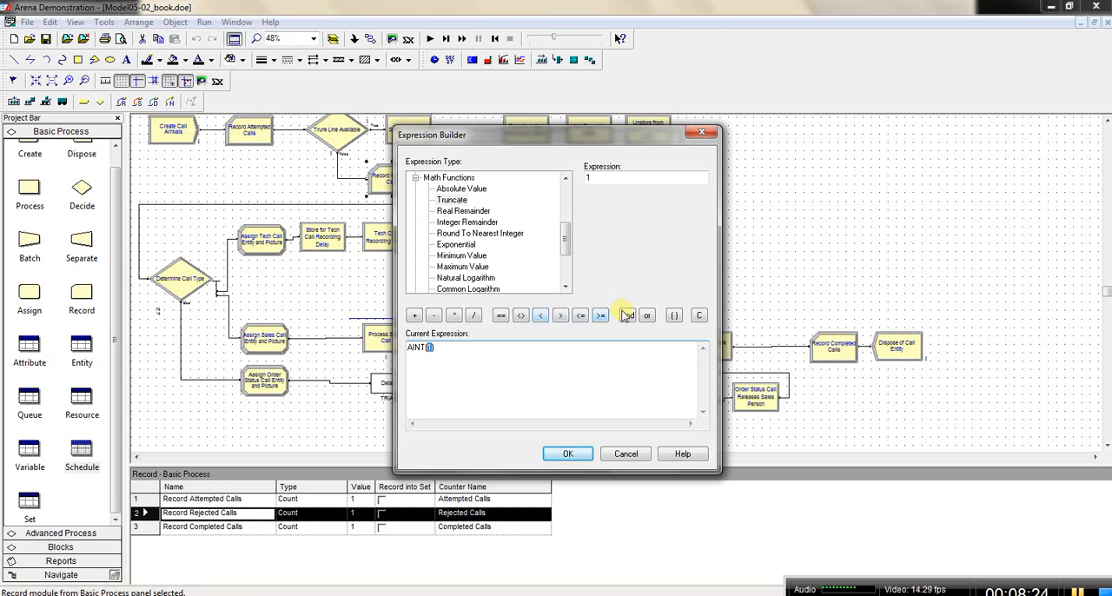
pyautogui.click(674, 316)
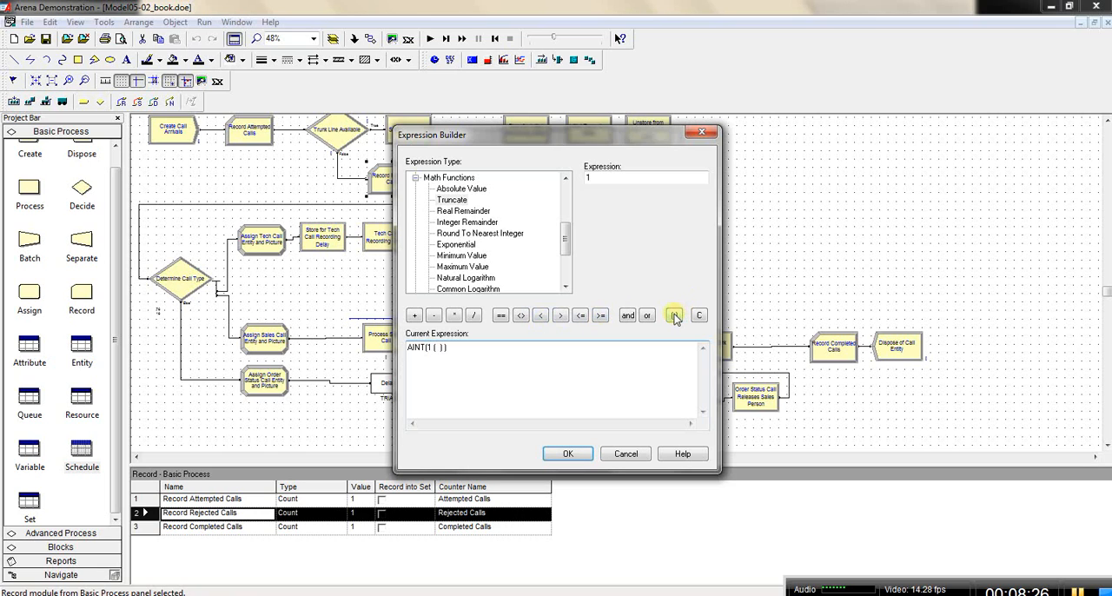
pyautogui.click(432, 348)
pyautogui.press('BackSpace')
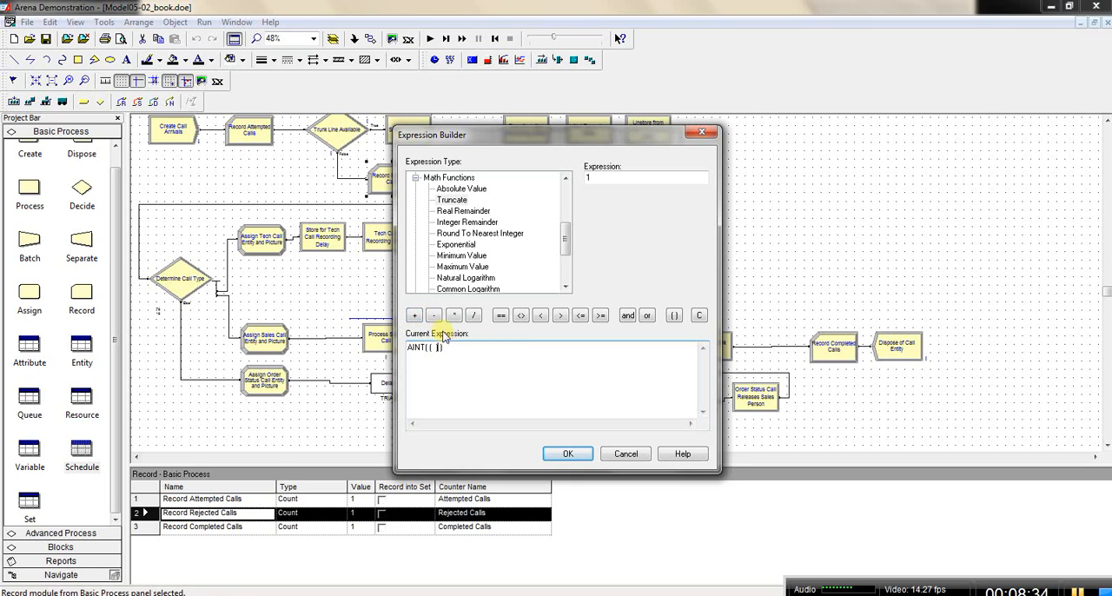
pyautogui.click(414, 314)
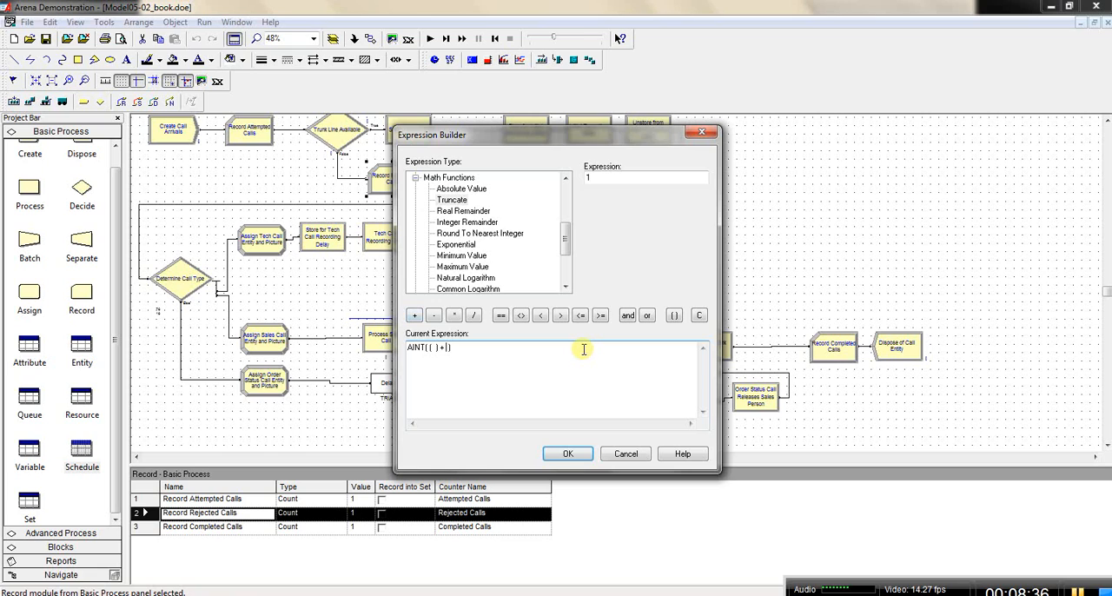
pyautogui.write('1')
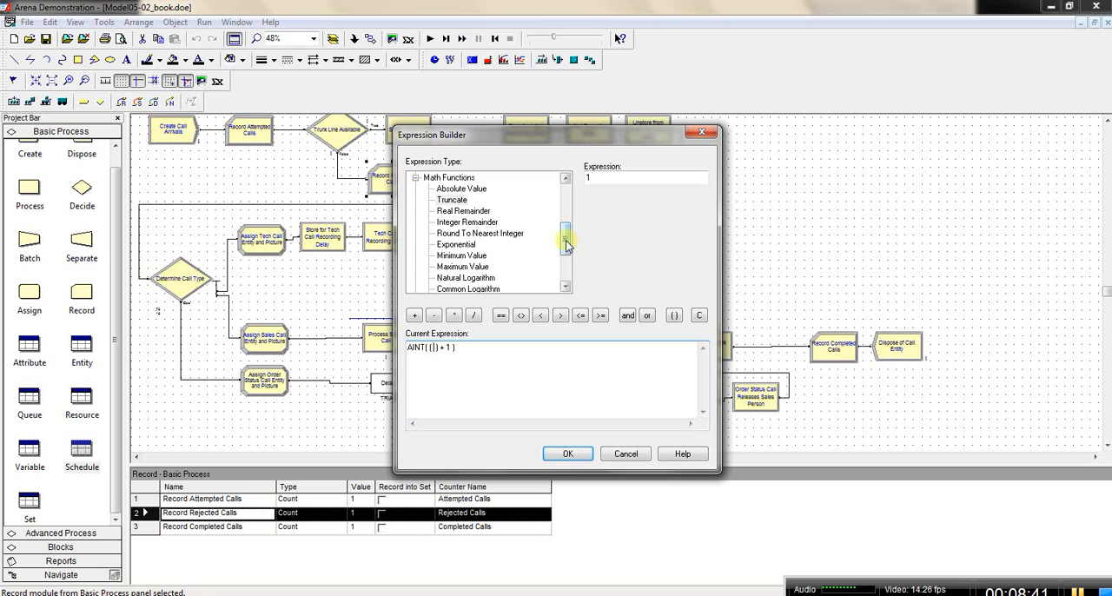
# Step: Fill the inner parentheses with Current Simulation Time divided by 60, making AINT((TNOW / 60) + 1), and accept the expression and the Record settings
pyautogui.moveTo(566, 245); pyautogui.dragTo(566, 207)
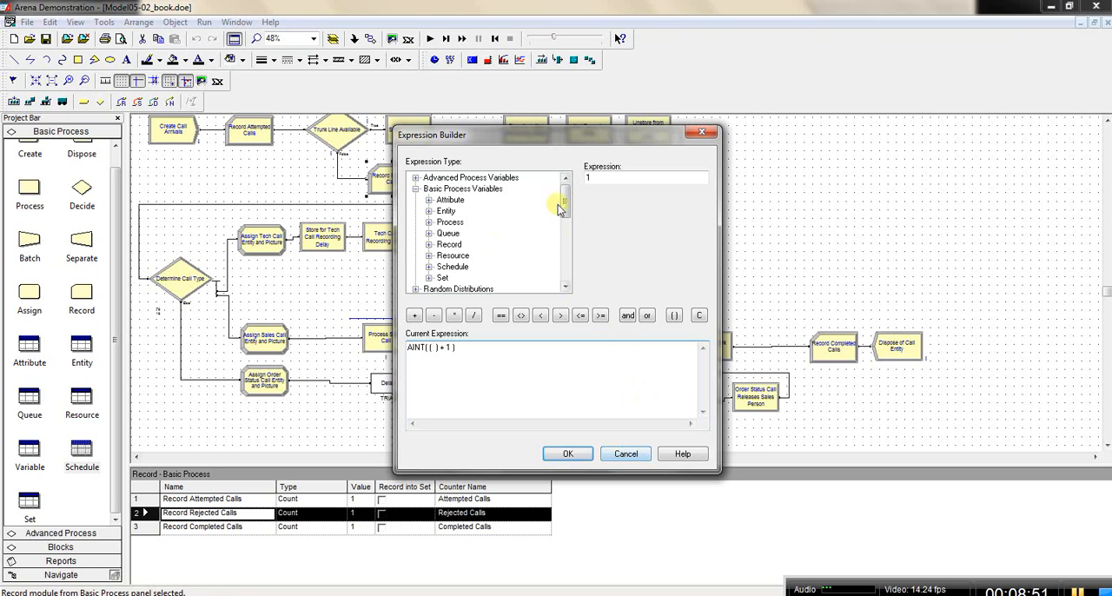
pyautogui.moveTo(564, 203); pyautogui.dragTo(566, 270)
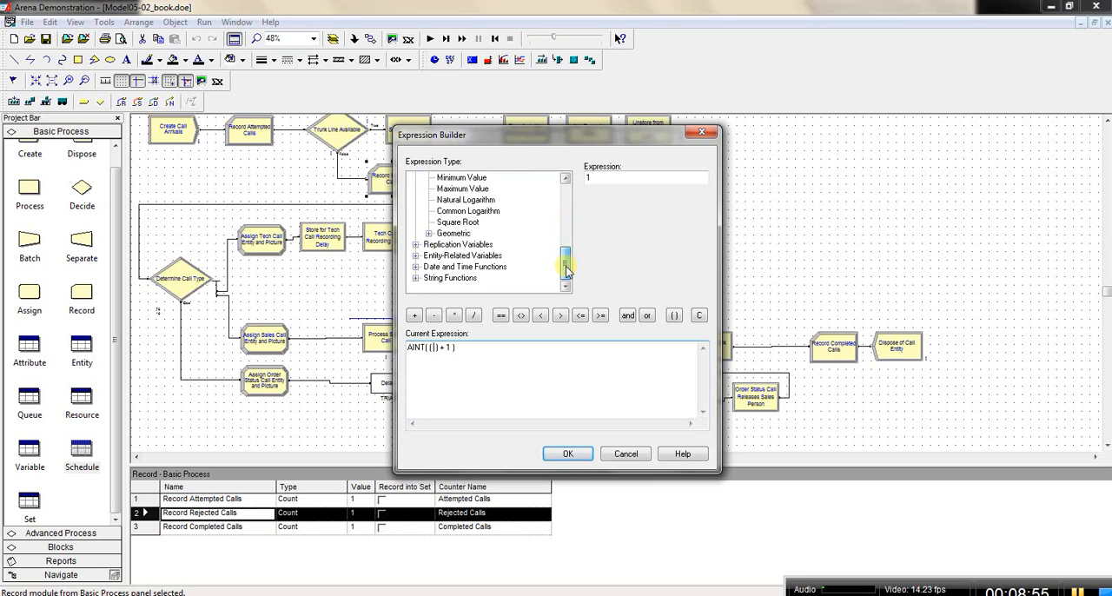
pyautogui.doubleClick(476, 267)
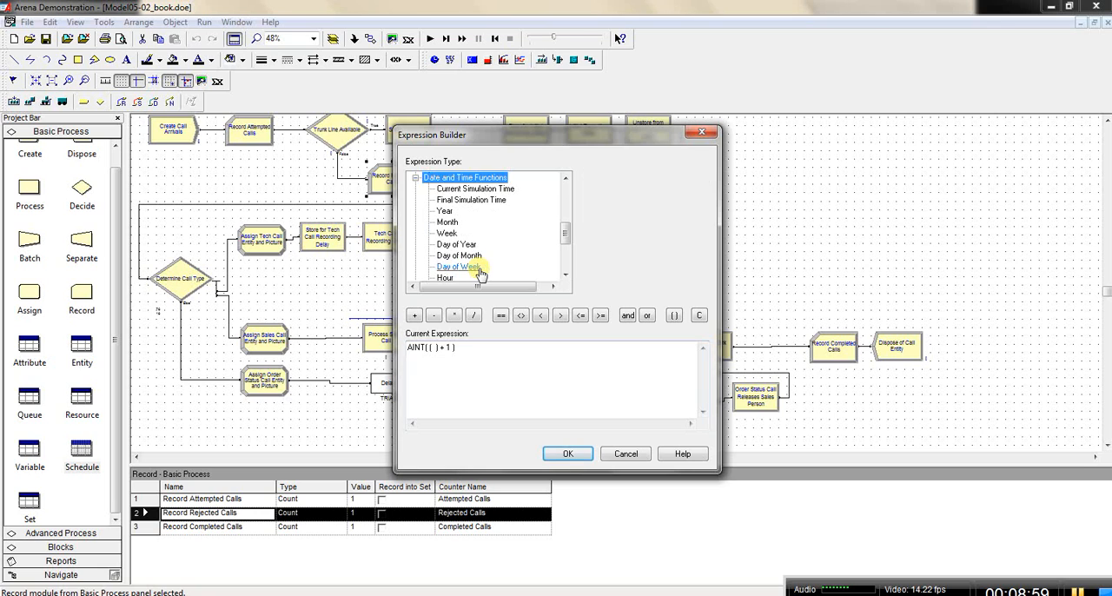
pyautogui.doubleClick(474, 190)
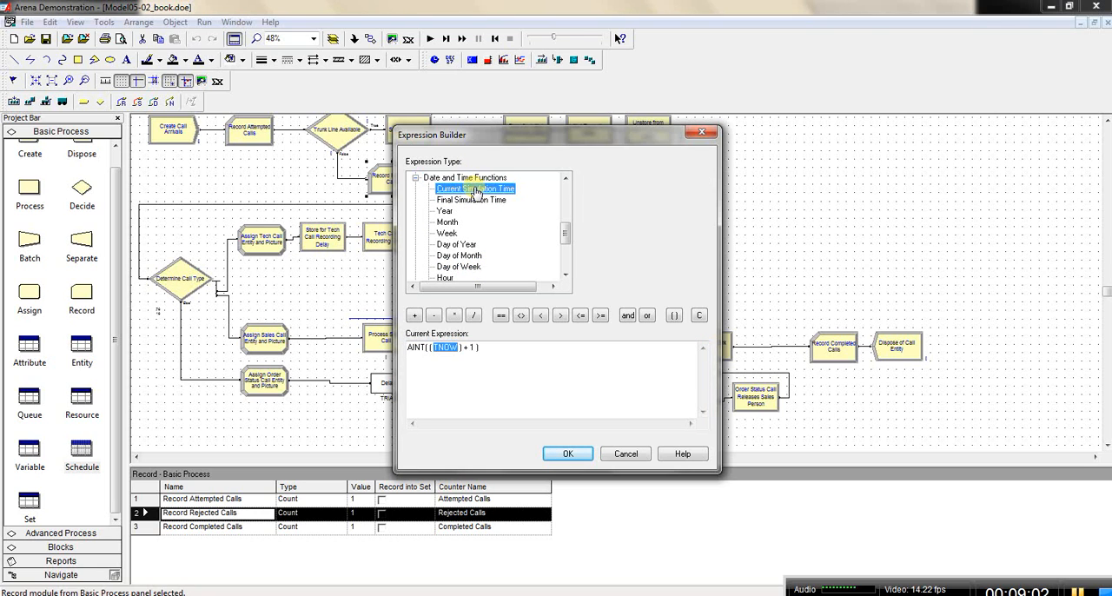
pyautogui.click(462, 348)
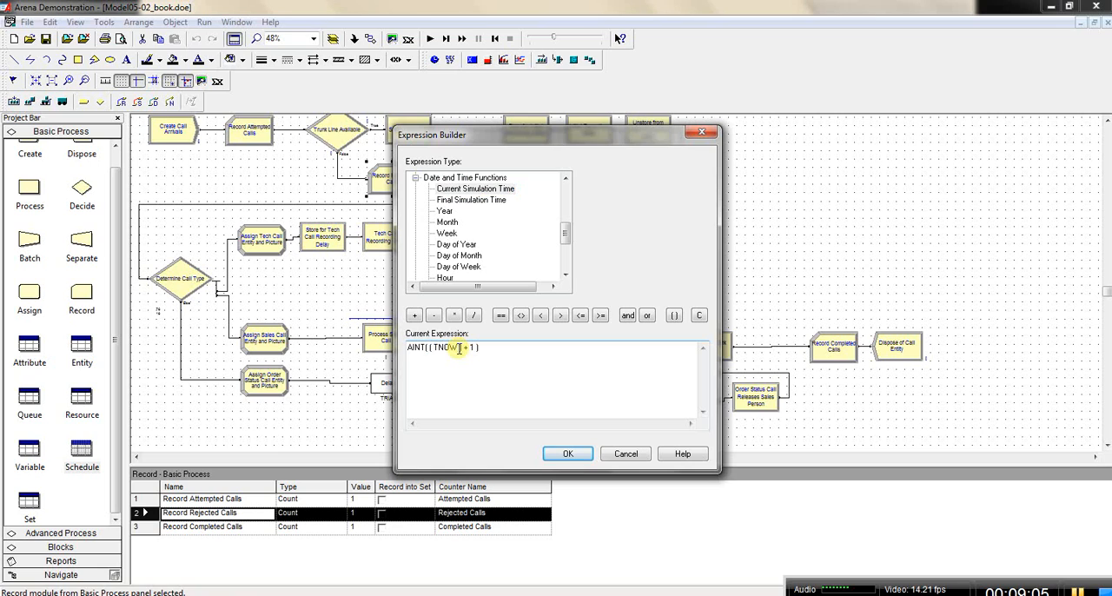
pyautogui.click(474, 315)
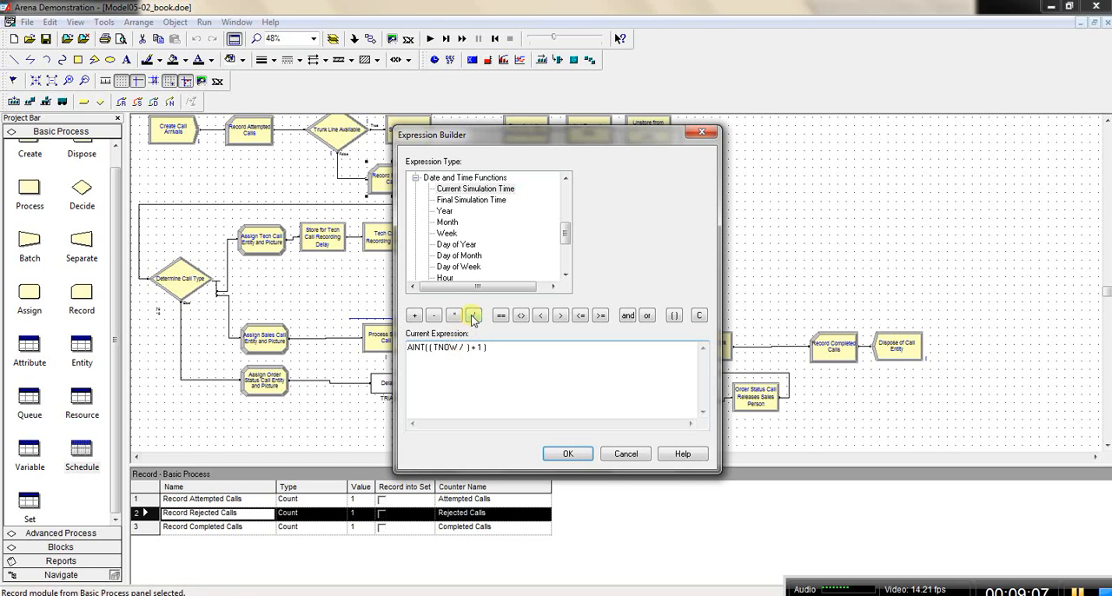
pyautogui.write('60')
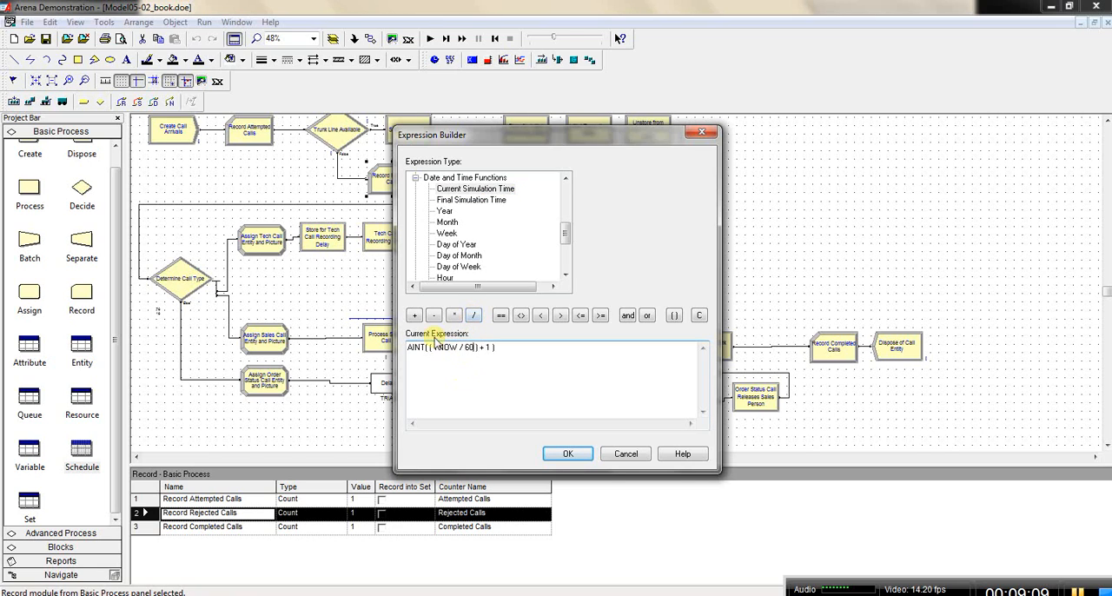
pyautogui.click(565, 455)
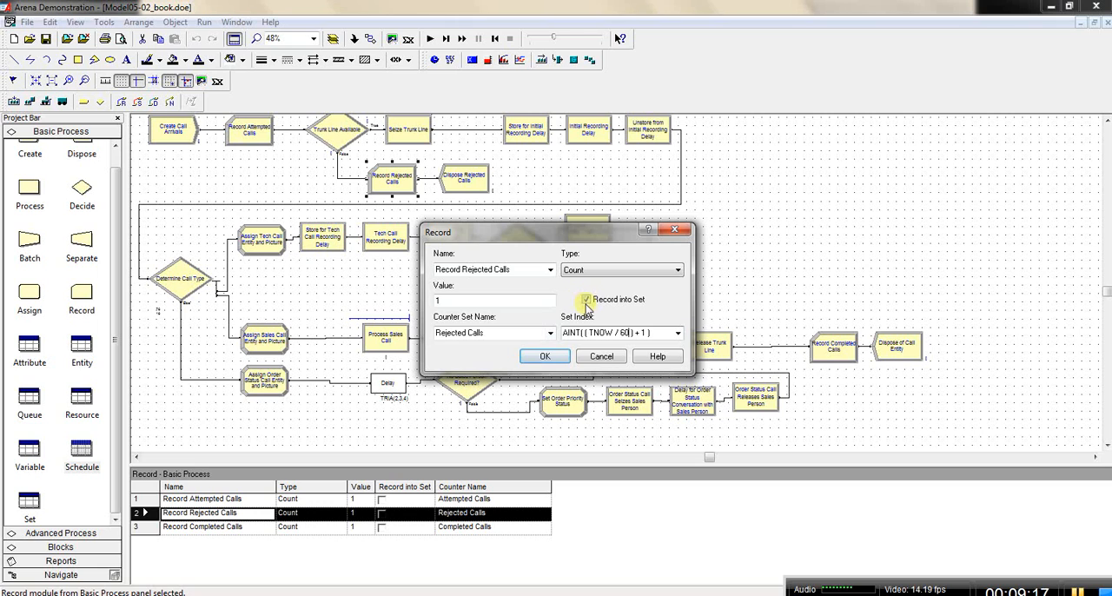
pyautogui.click(546, 357)
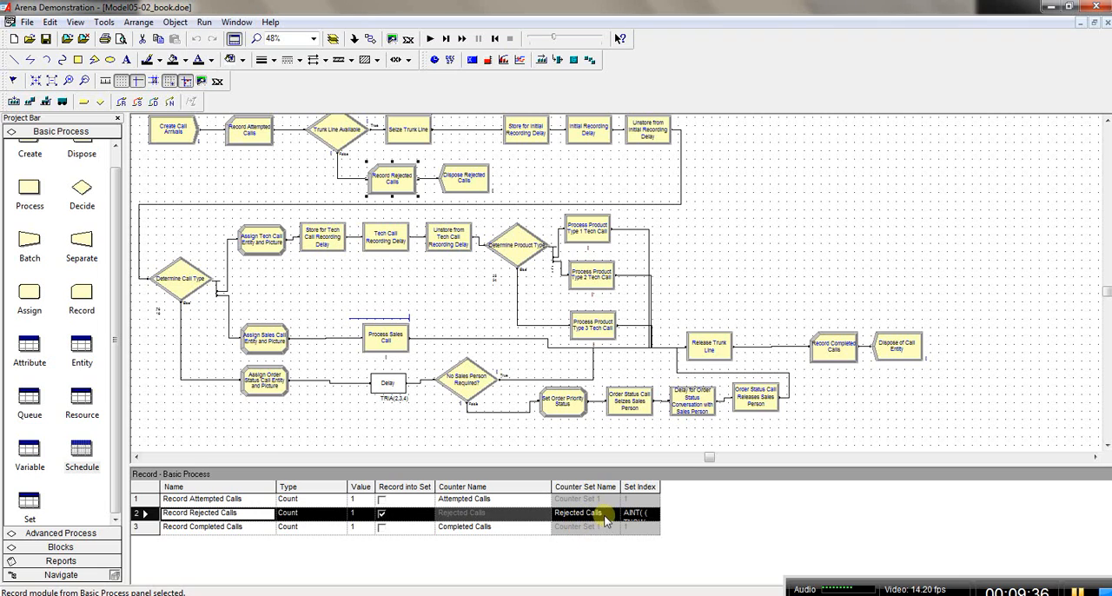
# Step: Review the Rejected Calls counters for each period in the Advanced Process Statistic module
pyautogui.click(100, 532)
pyautogui.click(81, 469)
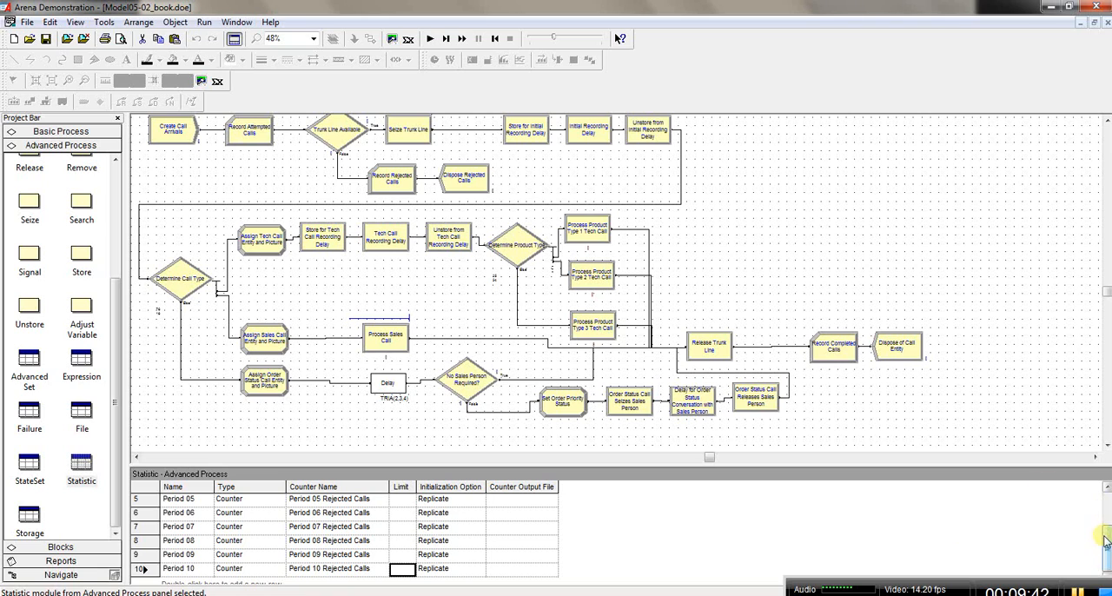
pyautogui.moveTo(1106, 540)
pyautogui.mouseDown()
pyautogui.moveTo(1108, 502)
pyautogui.moveTo(1107, 574)
pyautogui.moveTo(1107, 502)
pyautogui.moveTo(1107, 556)
pyautogui.mouseUp()
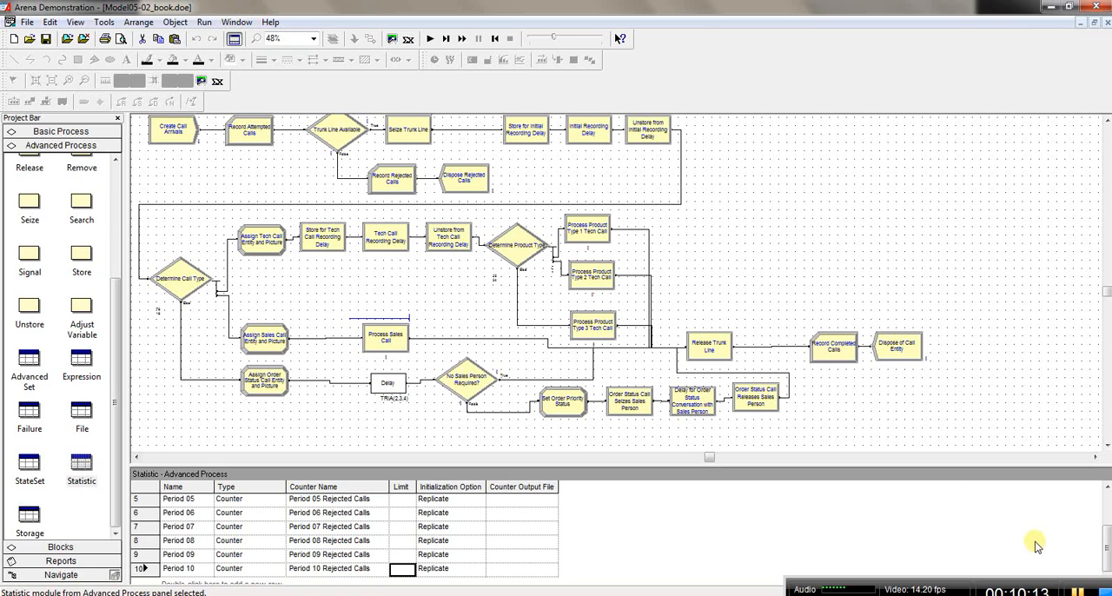
pyautogui.click(1078, 591)
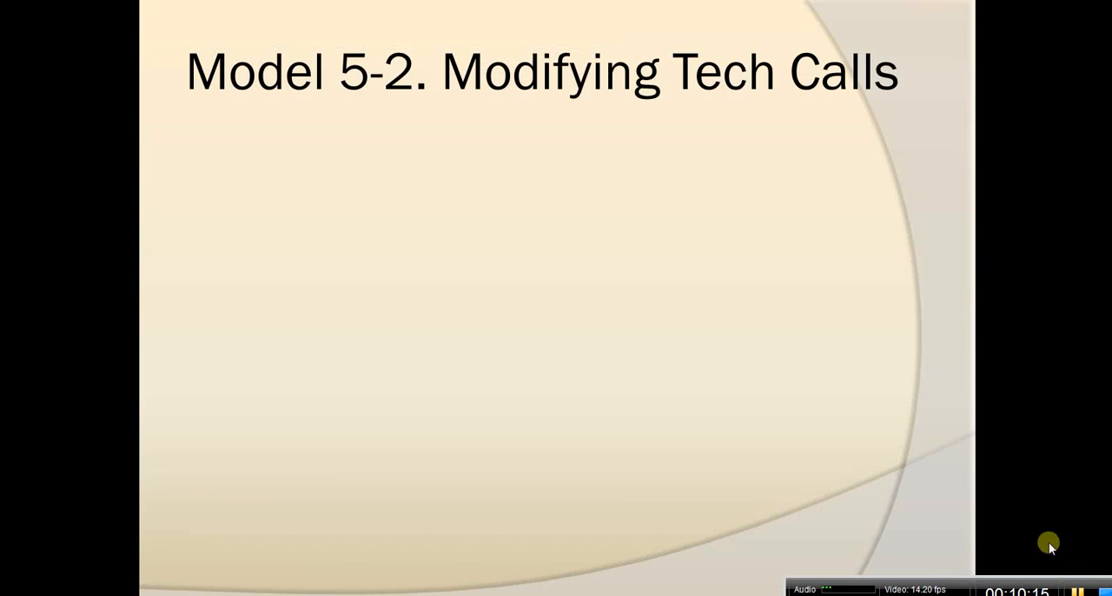
pyautogui.click(961, 490)
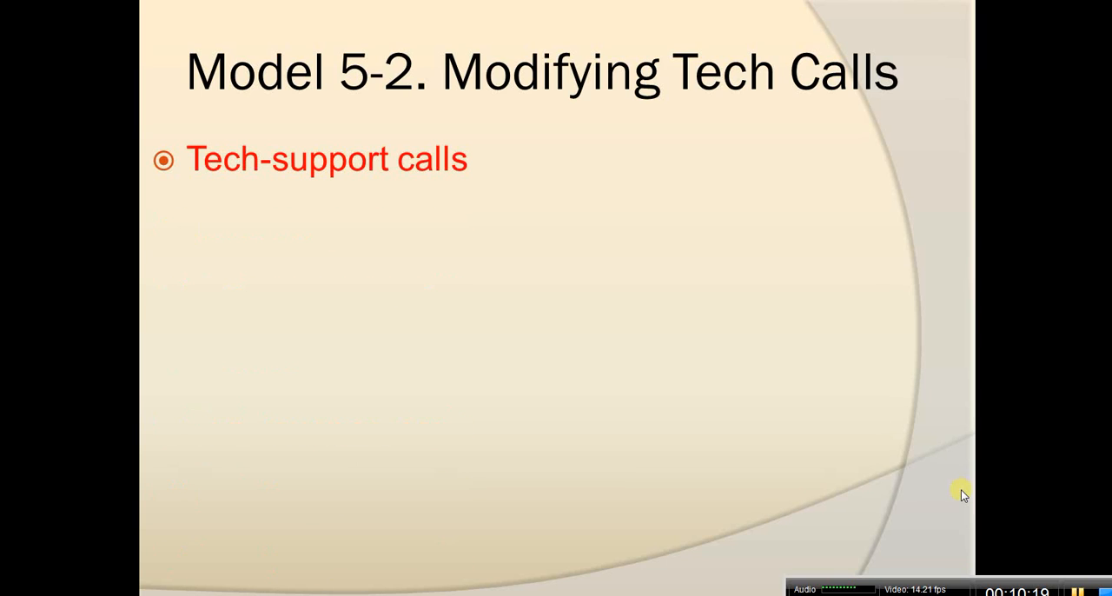
pyautogui.click(961, 490)
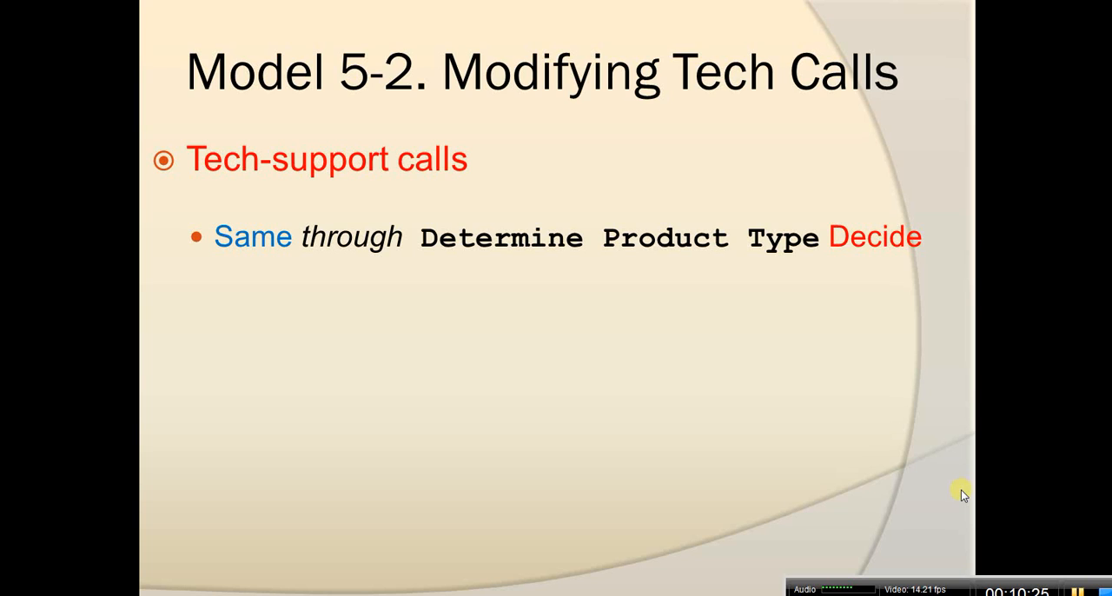
pyautogui.click(961, 491)
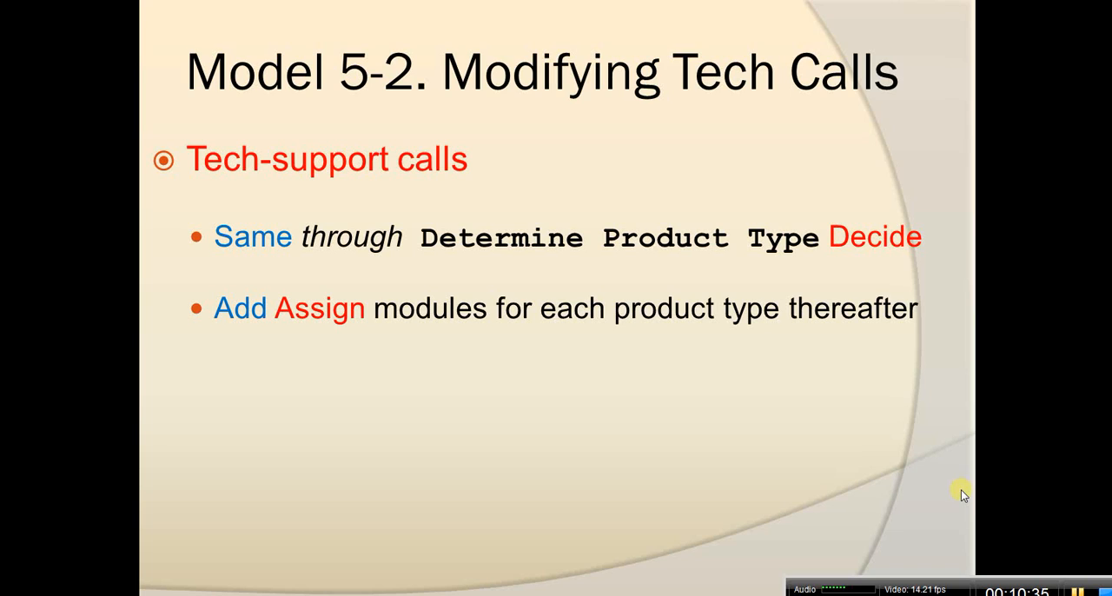
pyautogui.press('Right')
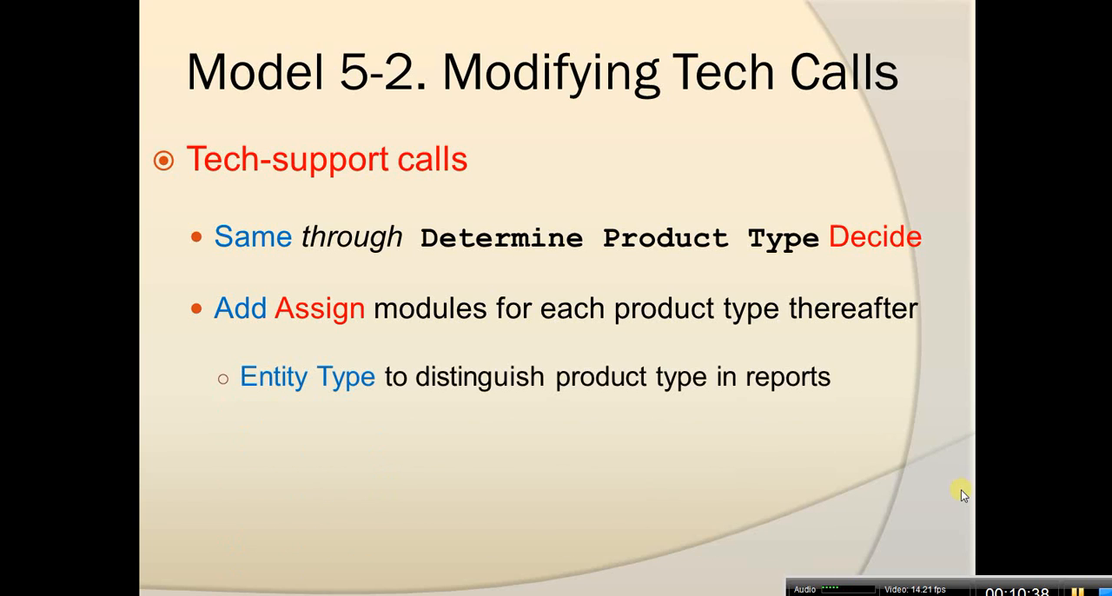
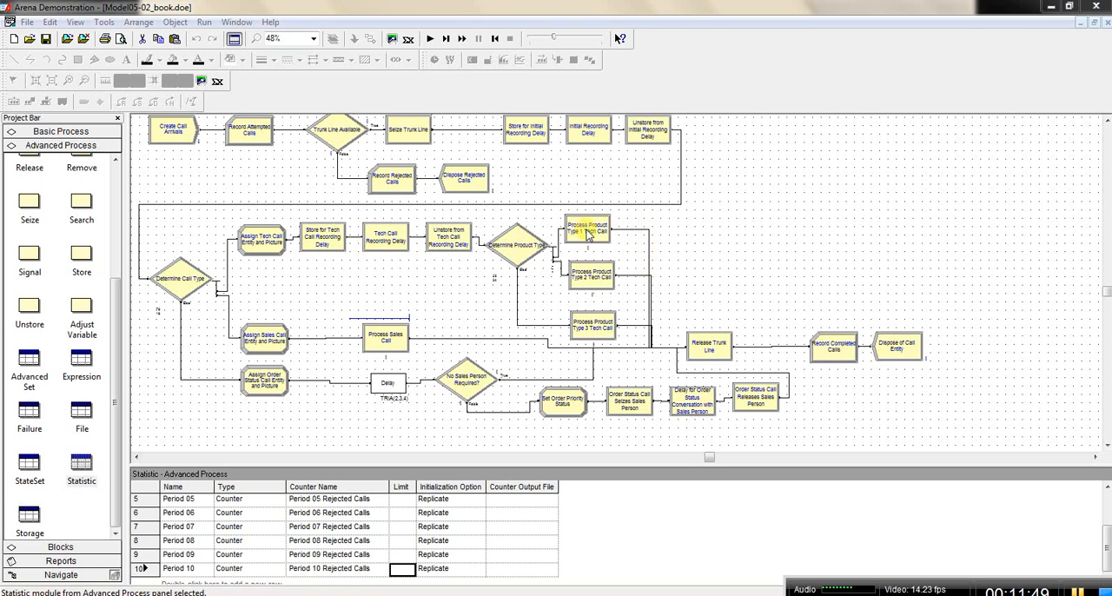
# Step: Move the three Process Product Type Tech Call modules away from Determine Product Type and align them in one column
pyautogui.moveTo(590, 235); pyautogui.dragTo(633, 235)
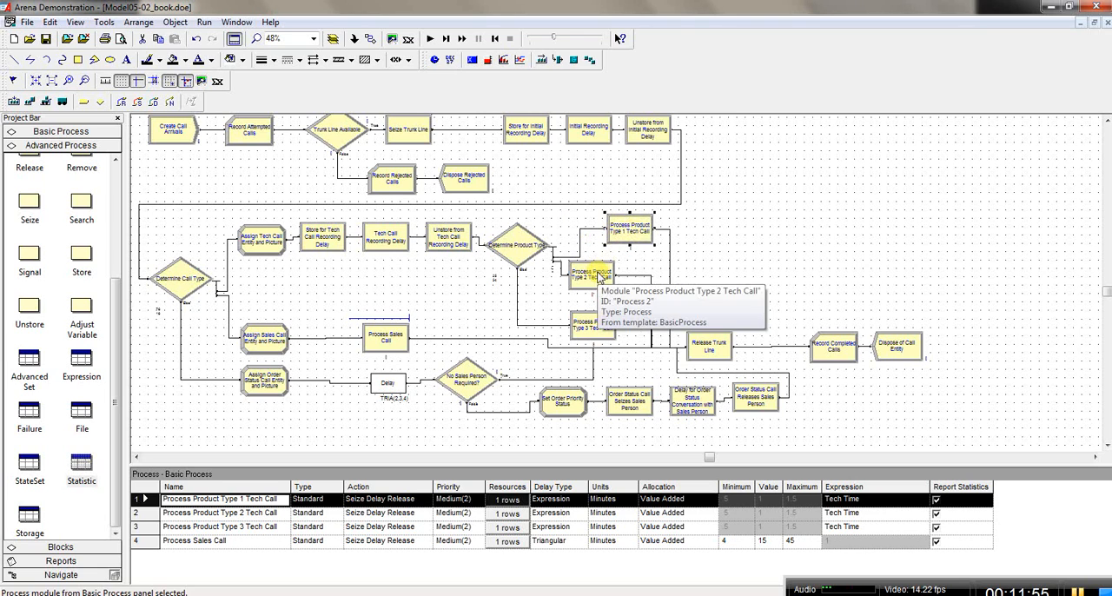
pyautogui.moveTo(596, 274); pyautogui.dragTo(627, 275)
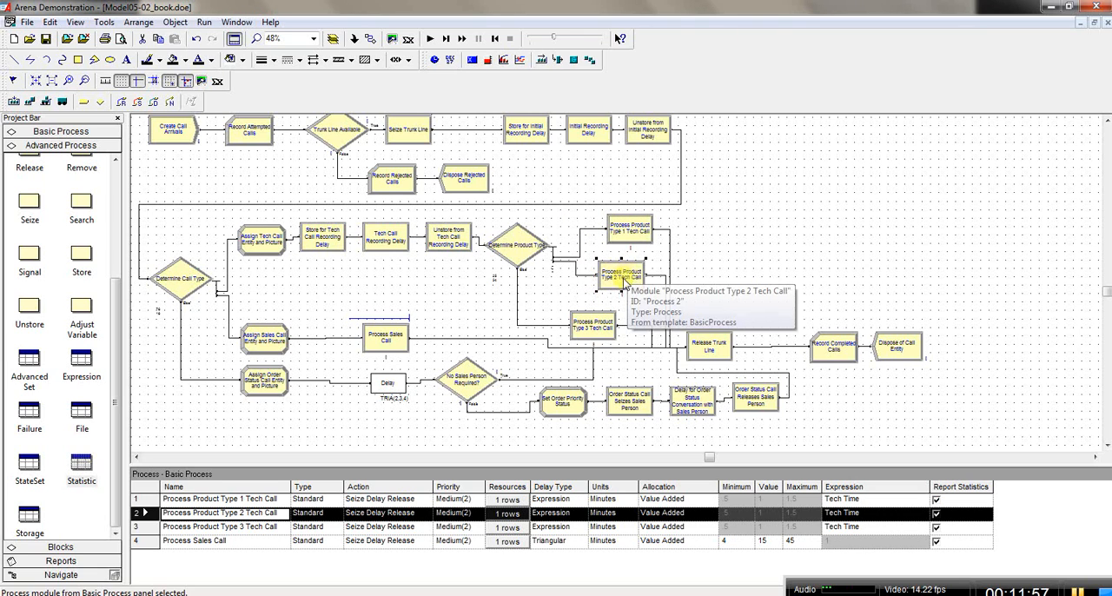
pyautogui.moveTo(598, 324); pyautogui.dragTo(625, 322)
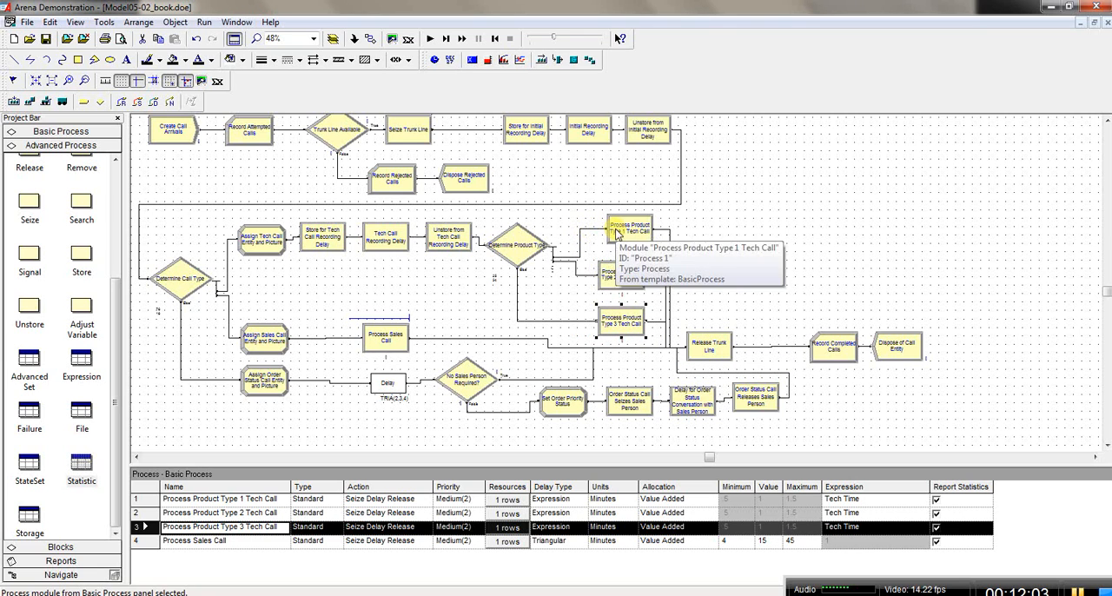
pyautogui.moveTo(617, 233); pyautogui.dragTo(626, 233)
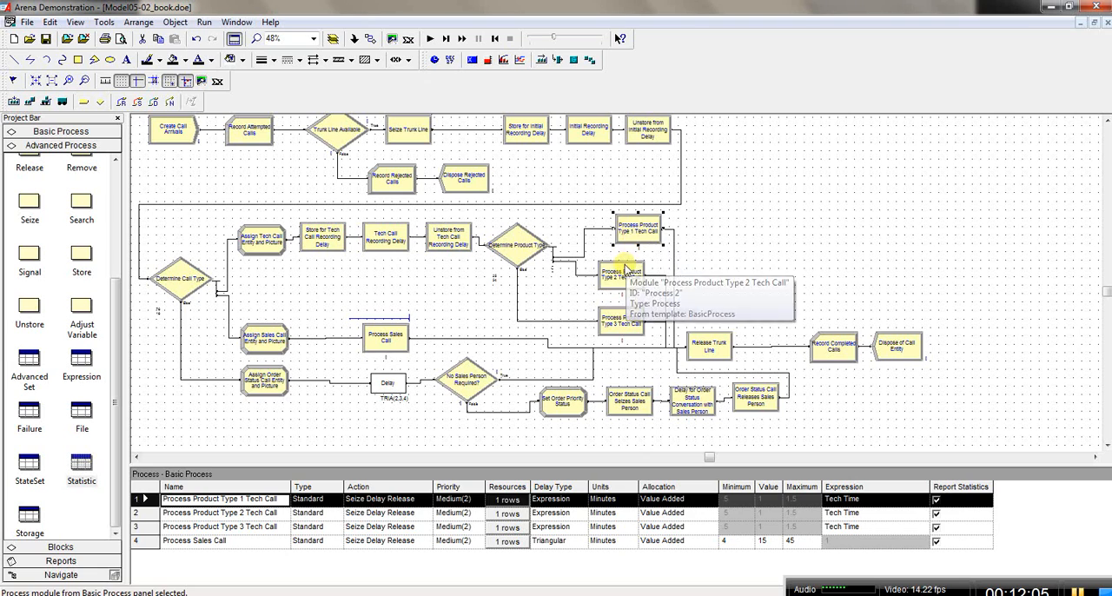
pyautogui.moveTo(626, 269); pyautogui.dragTo(643, 273)
pyautogui.moveTo(626, 318); pyautogui.dragTo(644, 315)
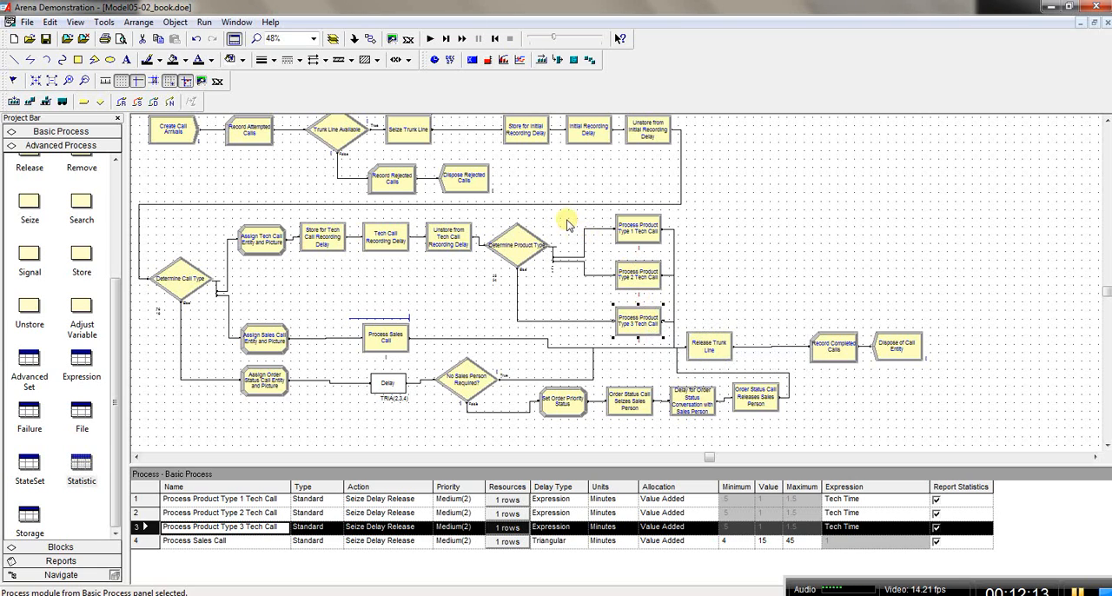
# Step: Widen the gap further by shifting Determine Product Type slightly away from the three product tech call processes and moving those processes outward
pyautogui.click(514, 246)
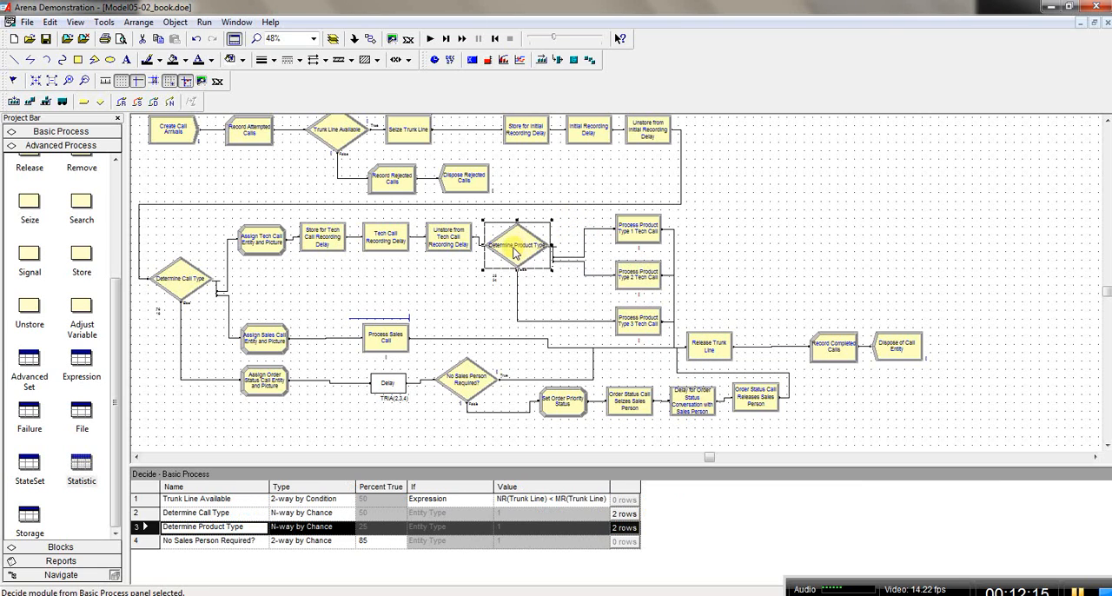
pyautogui.moveTo(511, 252); pyautogui.dragTo(506, 252)
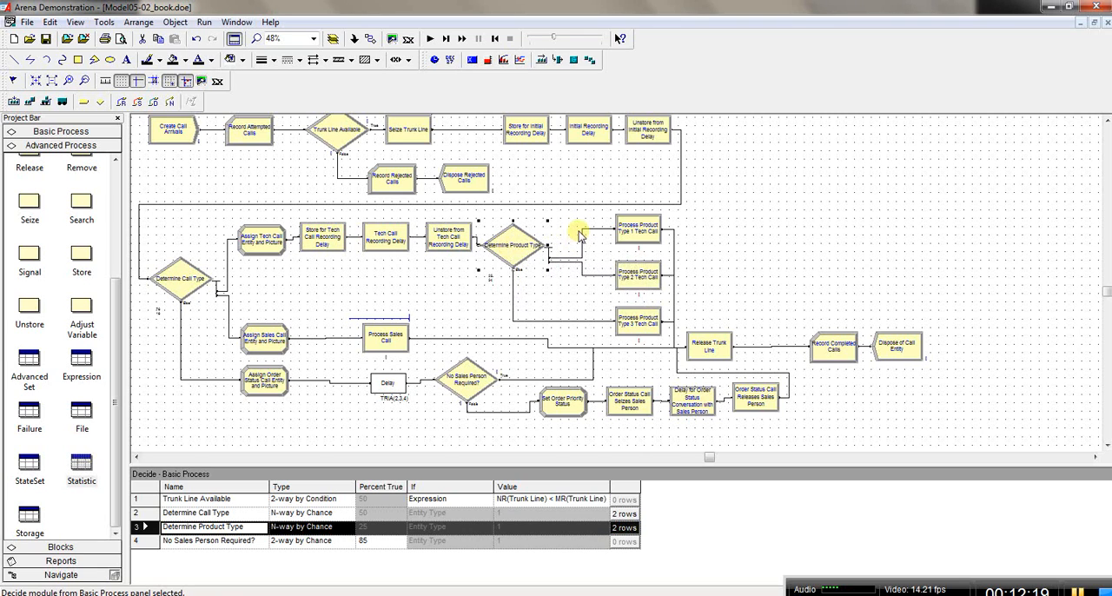
pyautogui.click(639, 237)
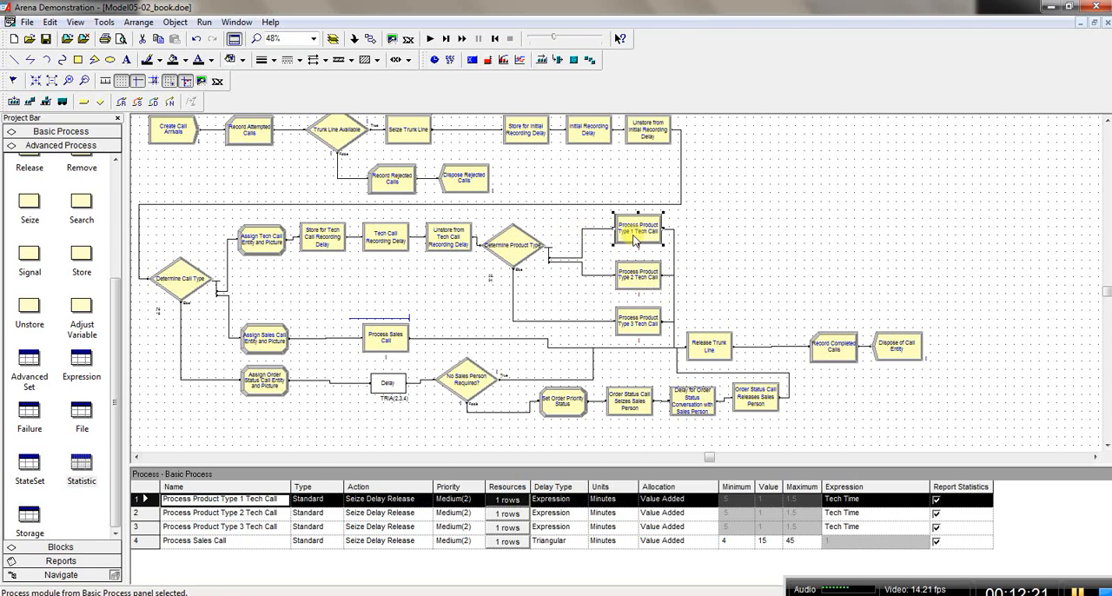
pyautogui.moveTo(639, 241); pyautogui.dragTo(644, 272)
pyautogui.click(637, 272)
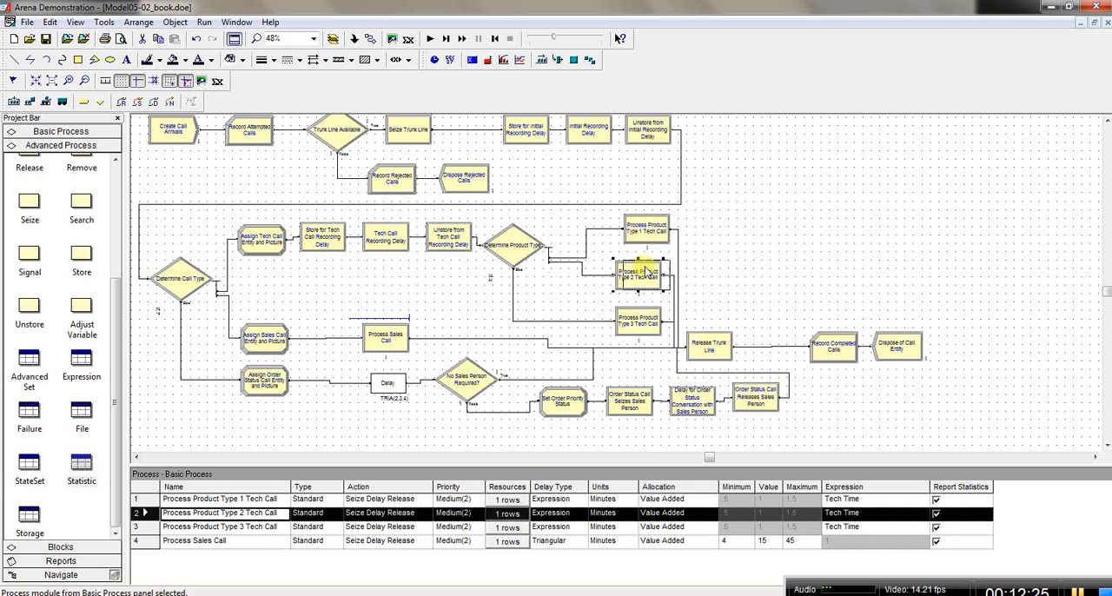
pyautogui.click(641, 324)
pyautogui.moveTo(642, 329); pyautogui.dragTo(650, 328)
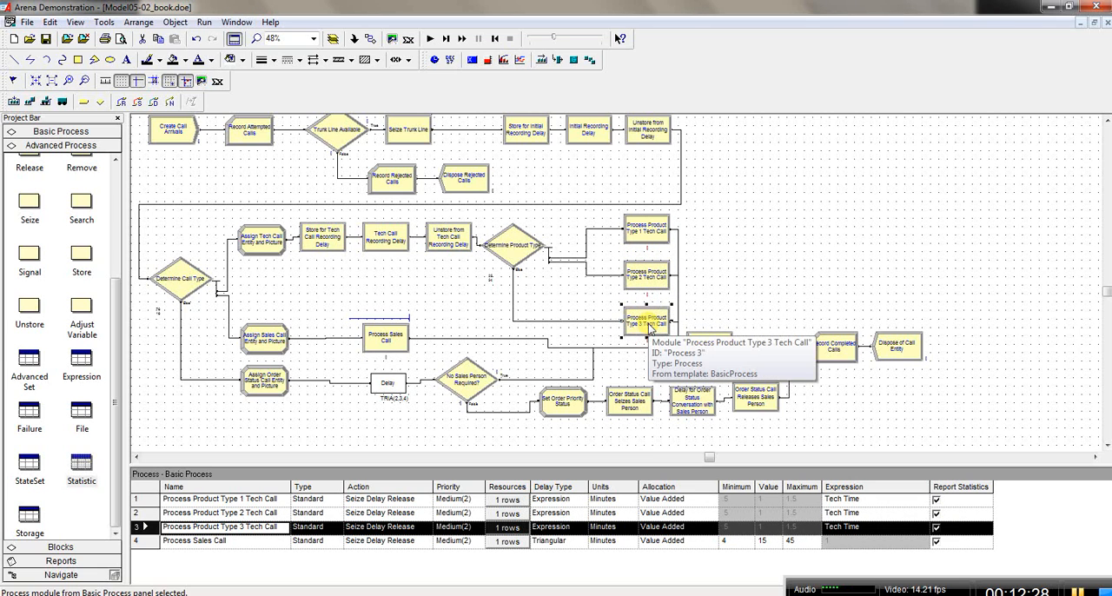
# Step: Delete the three connections from Determine Product Type to the Process Product Type 1, 2 and 3 Tech Call modules
pyautogui.click(589, 232)
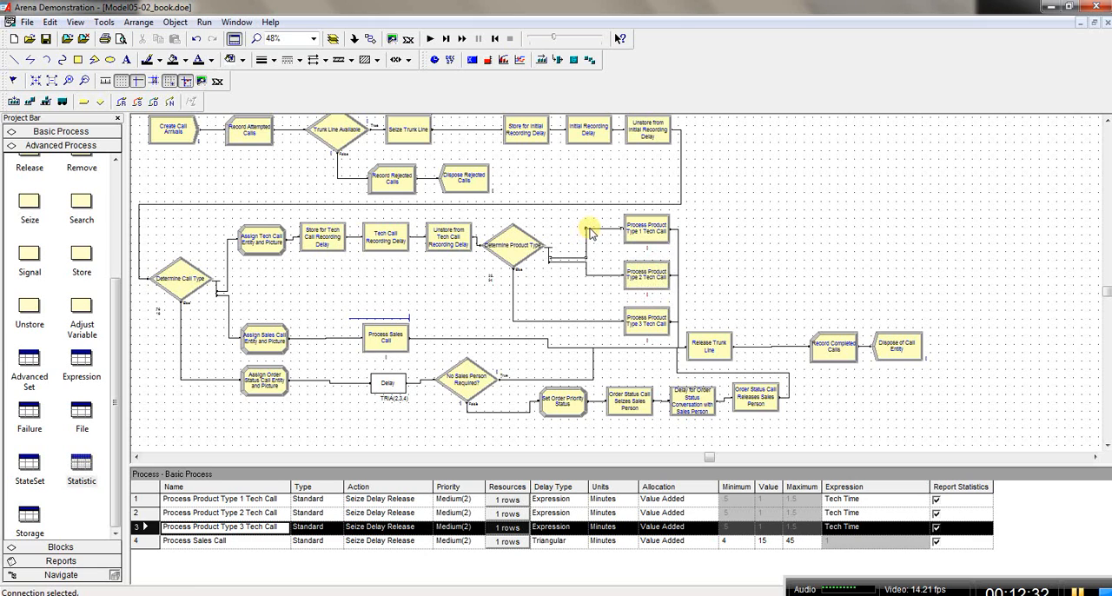
pyautogui.moveTo(589, 233); pyautogui.dragTo(591, 277)
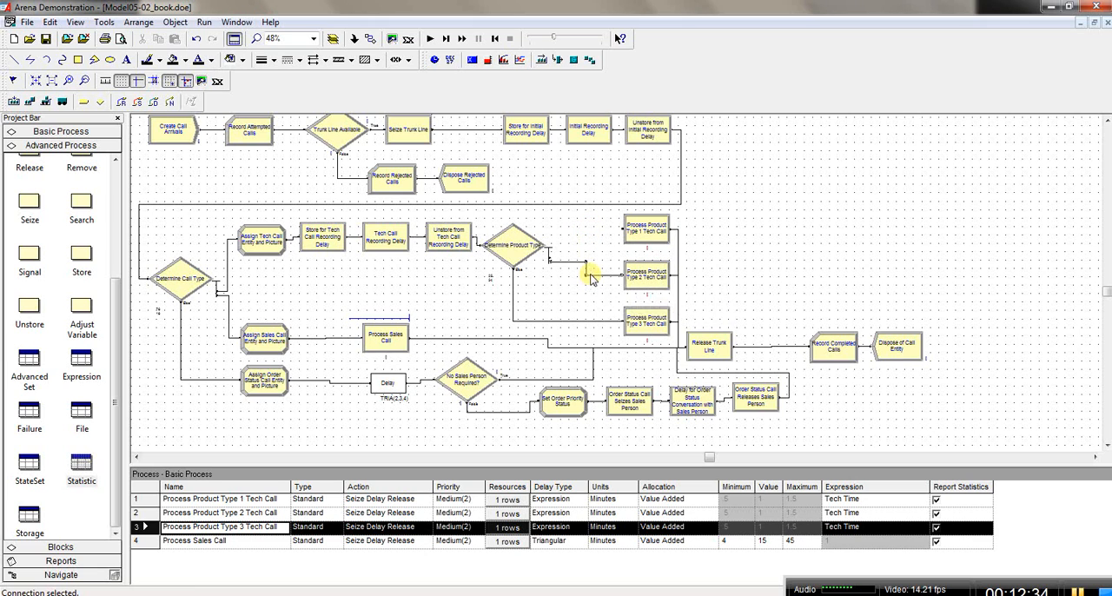
pyautogui.press('Delete')
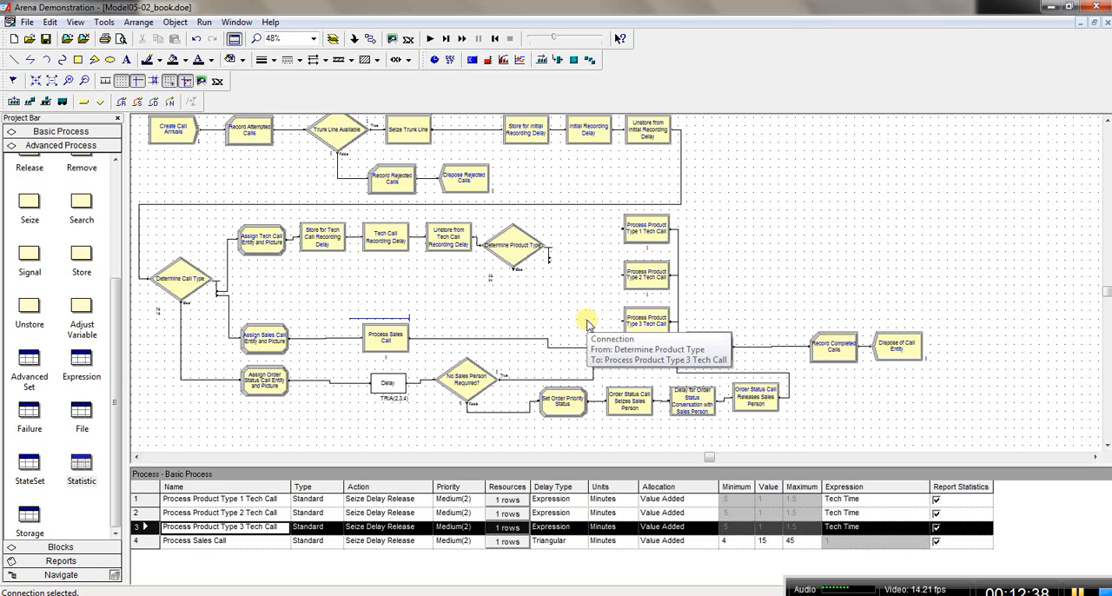
# Step: Place an Assign module before Process Product Type 1 Tech Call and delete its automatic connection from Determine Product Type's False exit
pyautogui.click(42, 132)
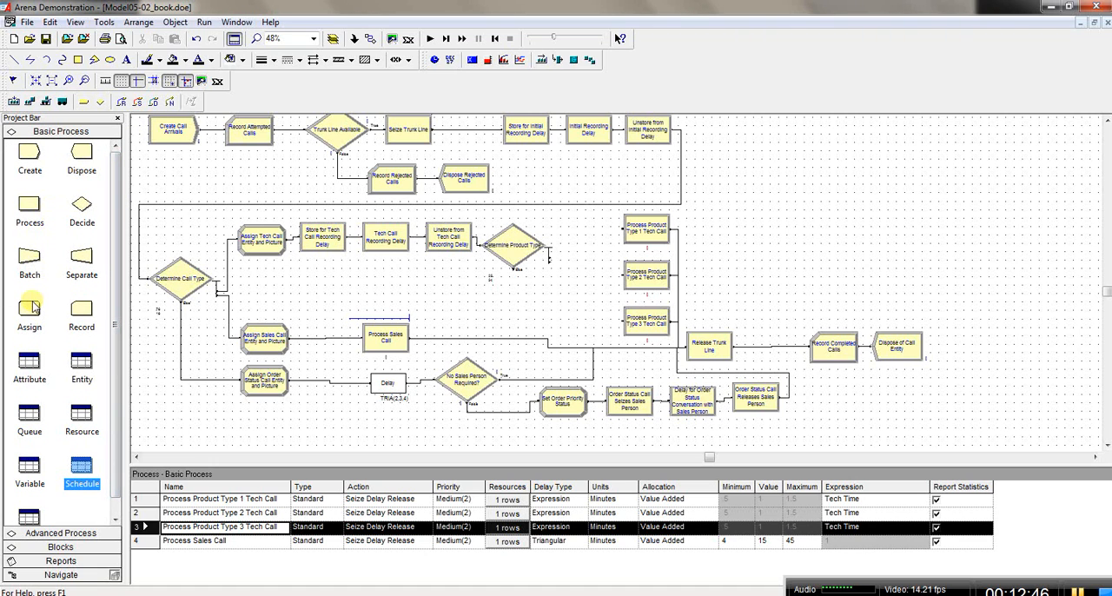
pyautogui.click(511, 243)
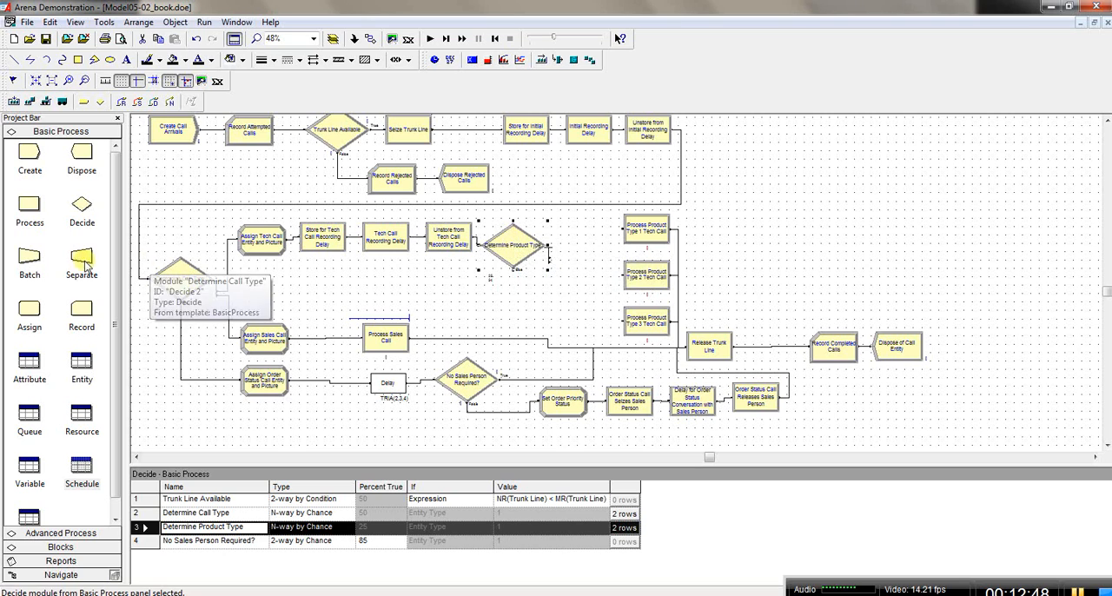
pyautogui.moveTo(30, 314); pyautogui.dragTo(565, 230)
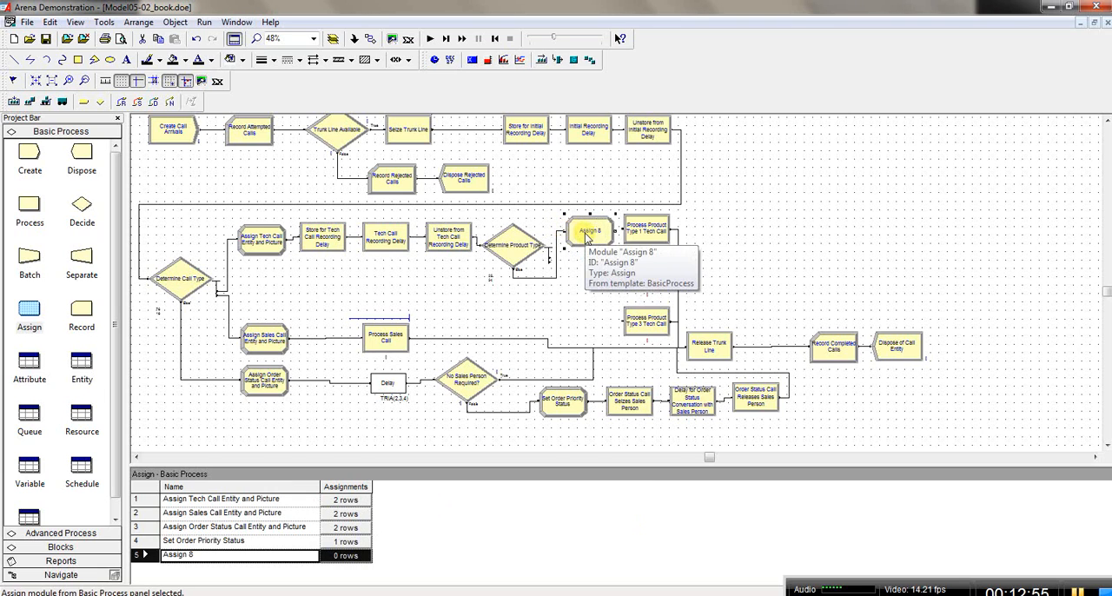
pyautogui.doubleClick(586, 238)
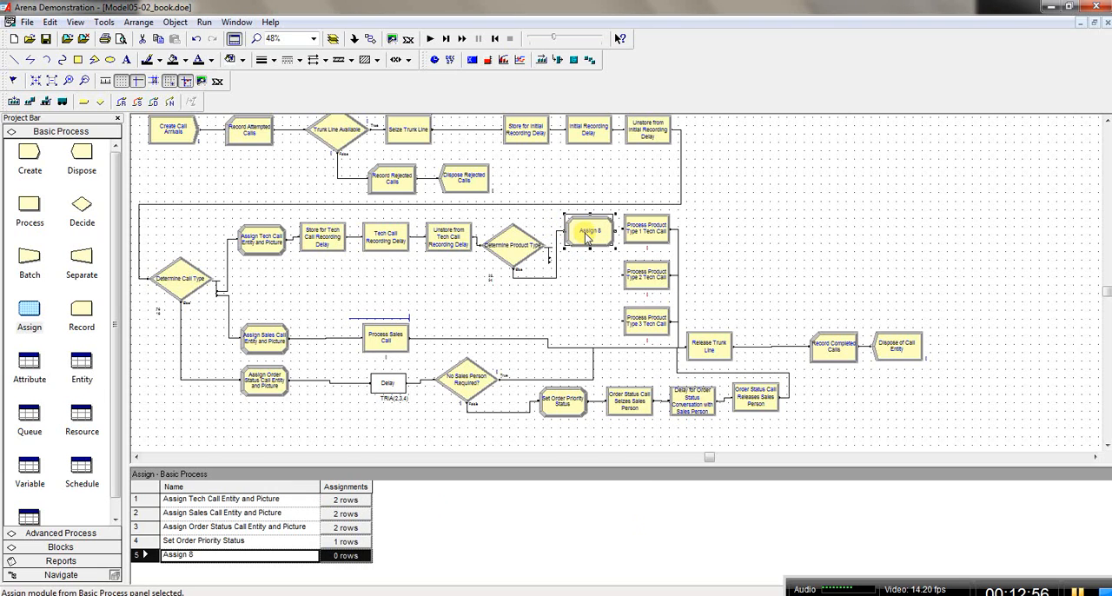
pyautogui.click(556, 280)
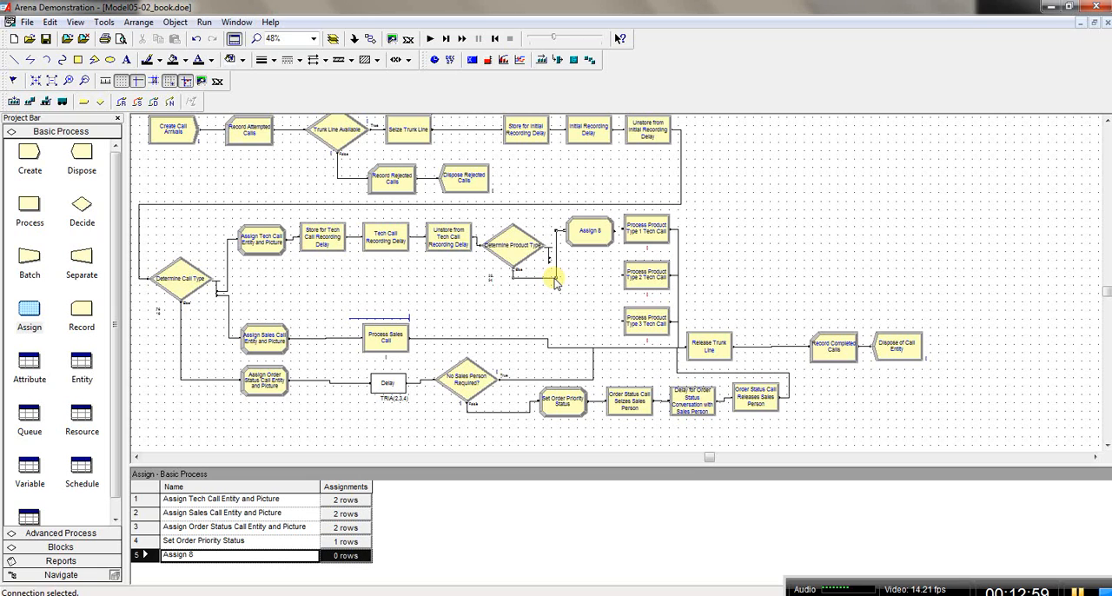
pyautogui.press('Delete')
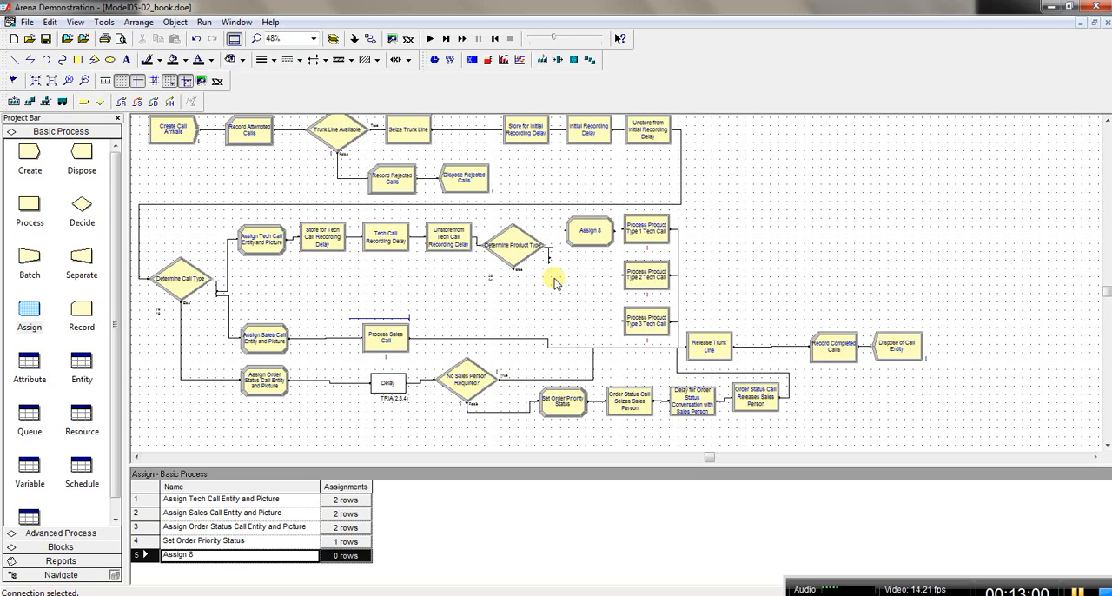
# Step: Connect Determine Product Type's first True exit through the new Assign module to Process Product Type 1 Tech Call, and align the Assign module
pyautogui.click(371, 40)
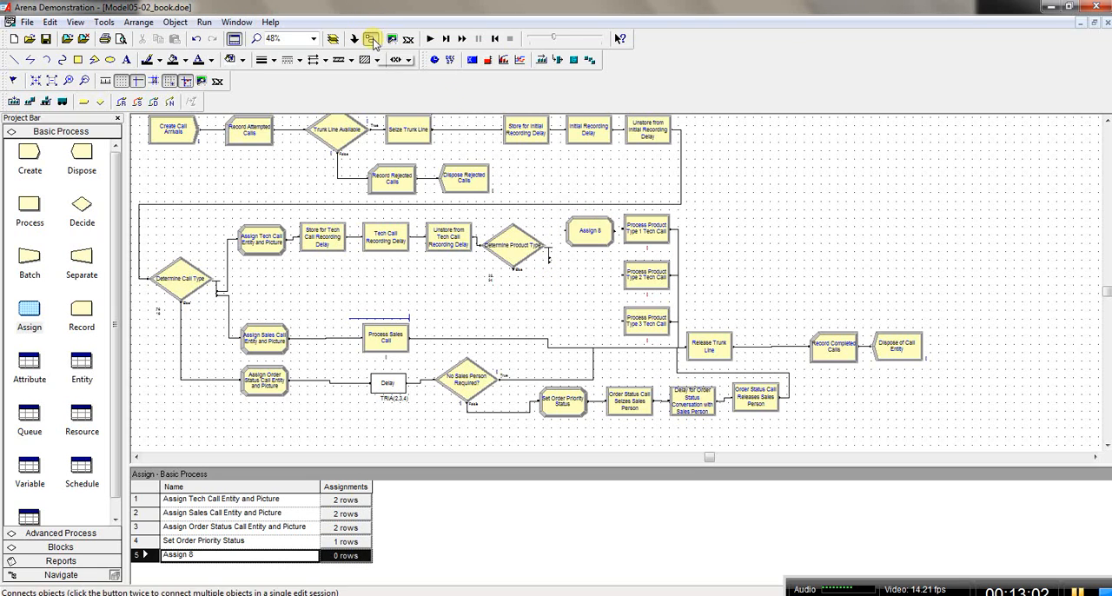
pyautogui.click(550, 256)
pyautogui.click(567, 233)
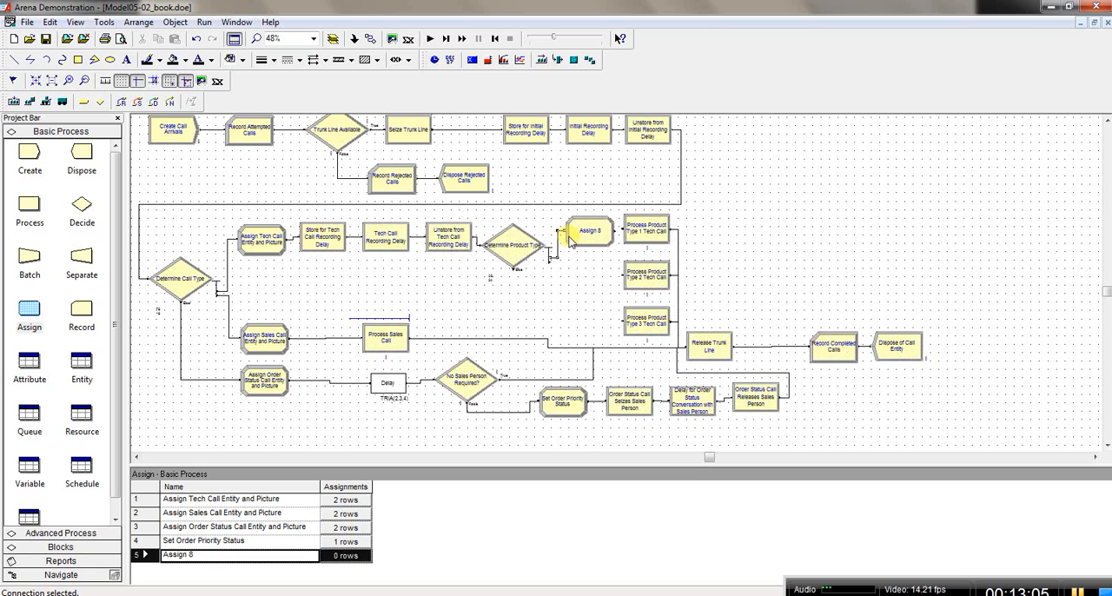
pyautogui.click(371, 39)
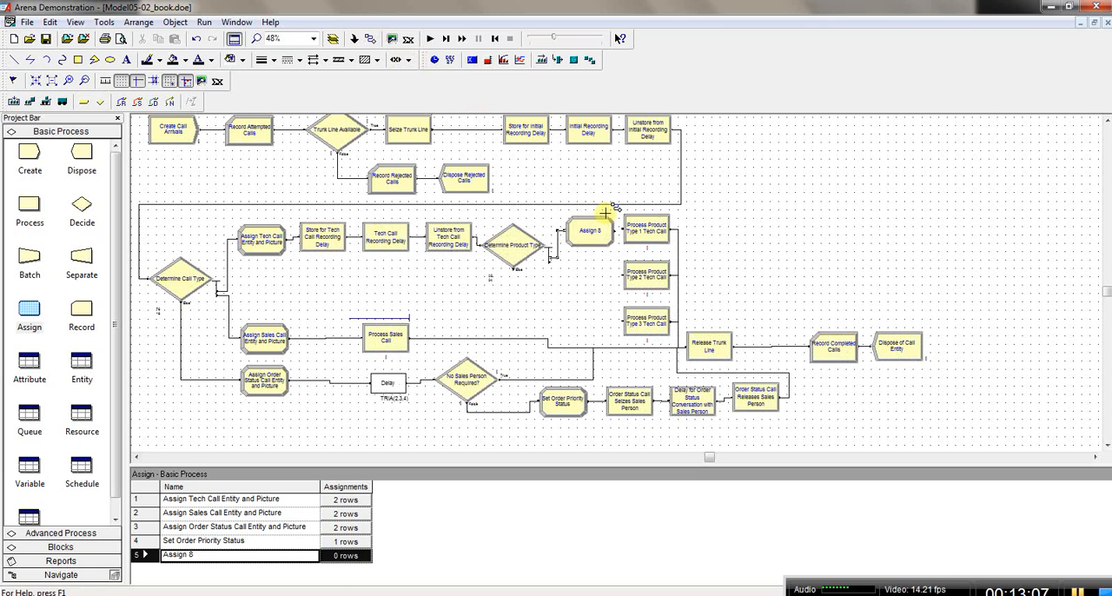
pyautogui.click(614, 230)
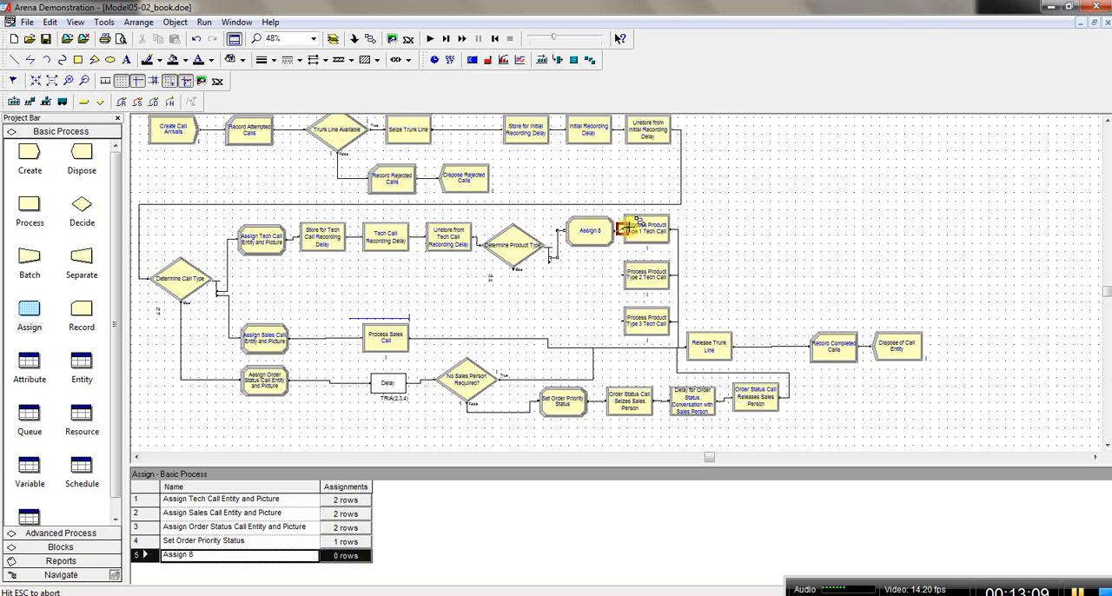
pyautogui.click(623, 228)
pyautogui.click(581, 241)
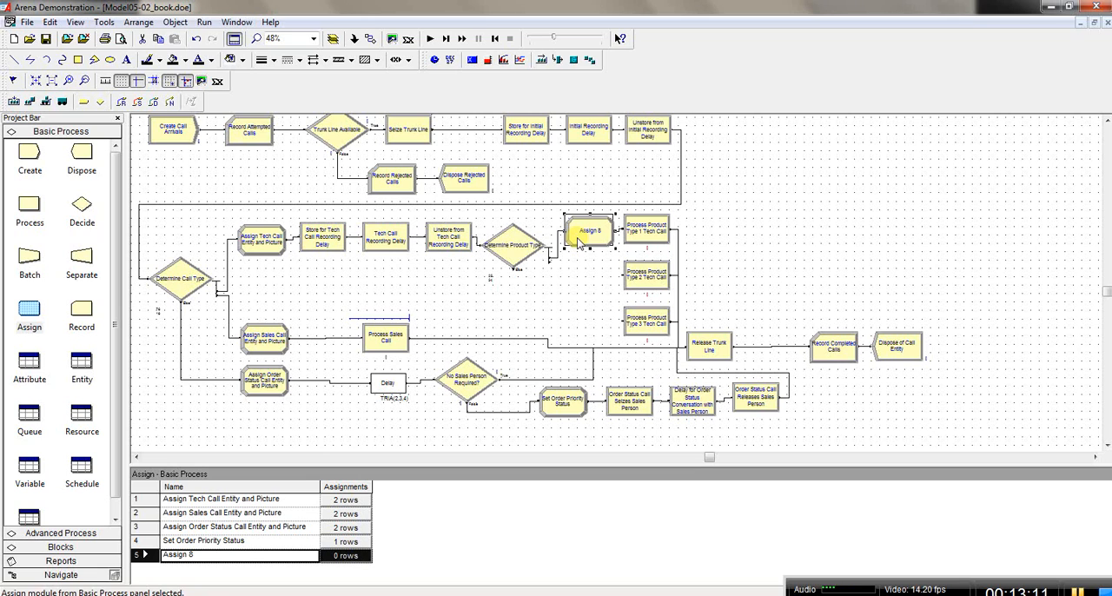
pyautogui.click(584, 241)
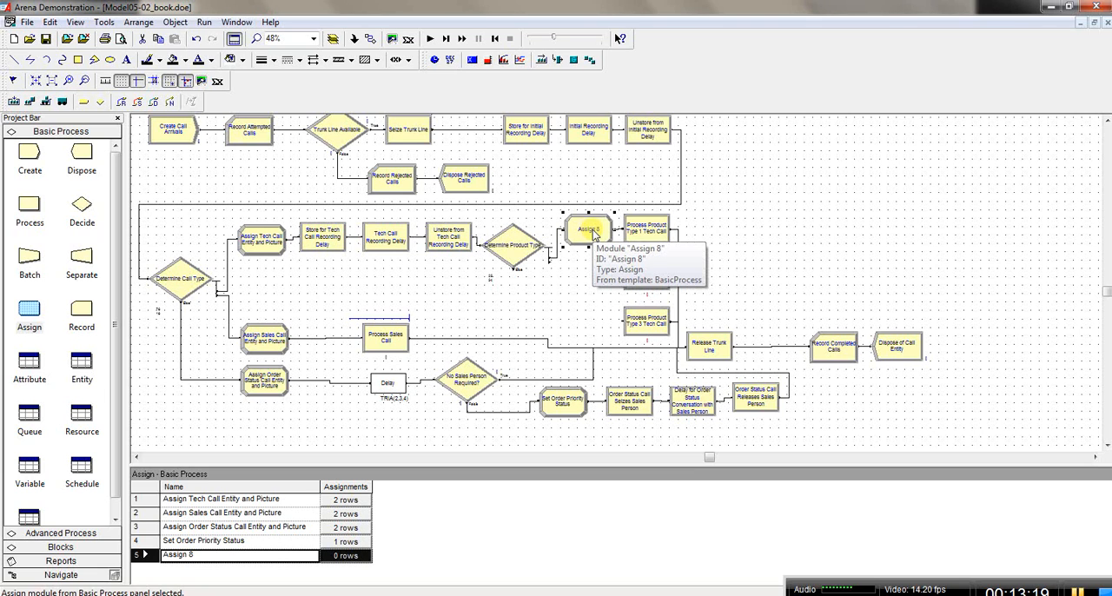
# Step: Open the new Assign module's settings and name it Tech Call 1 Entity Type
pyautogui.doubleClick(590, 231)
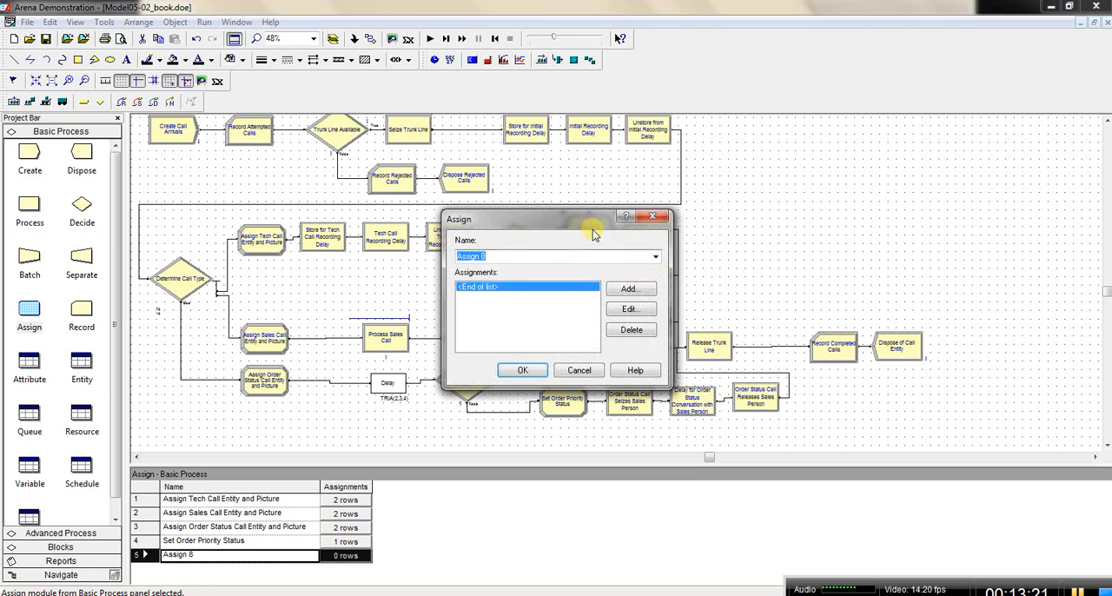
pyautogui.click(497, 256)
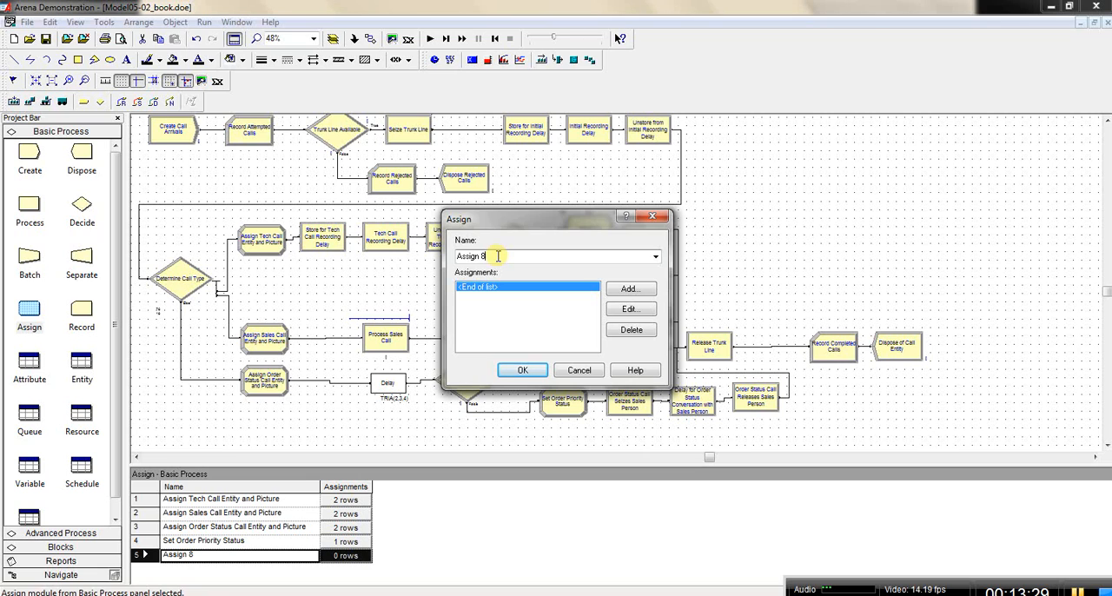
pyautogui.click(1080, 591)
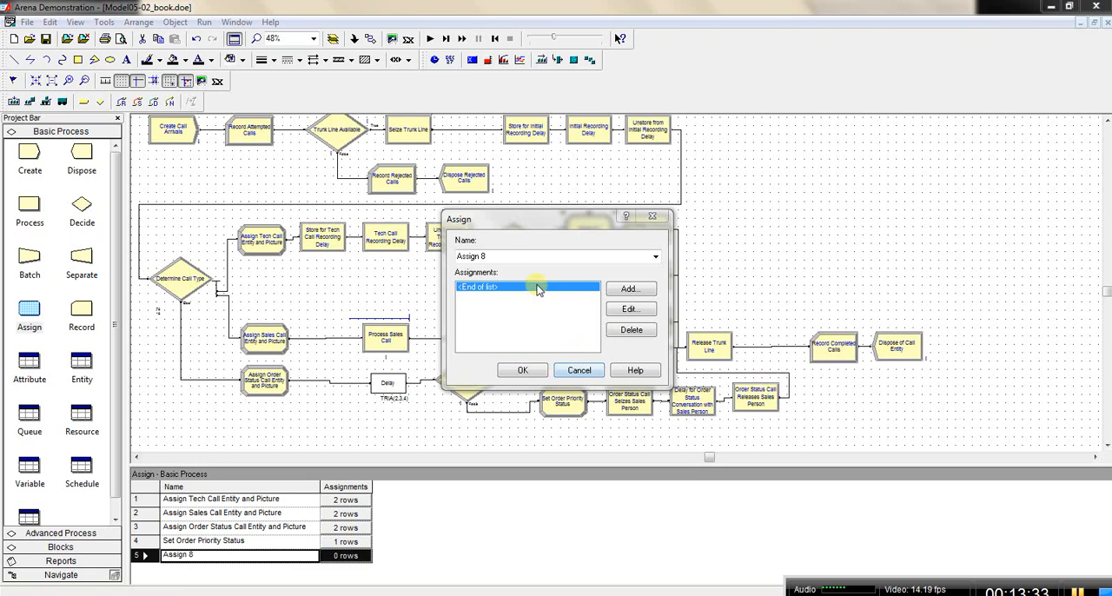
pyautogui.click(510, 255)
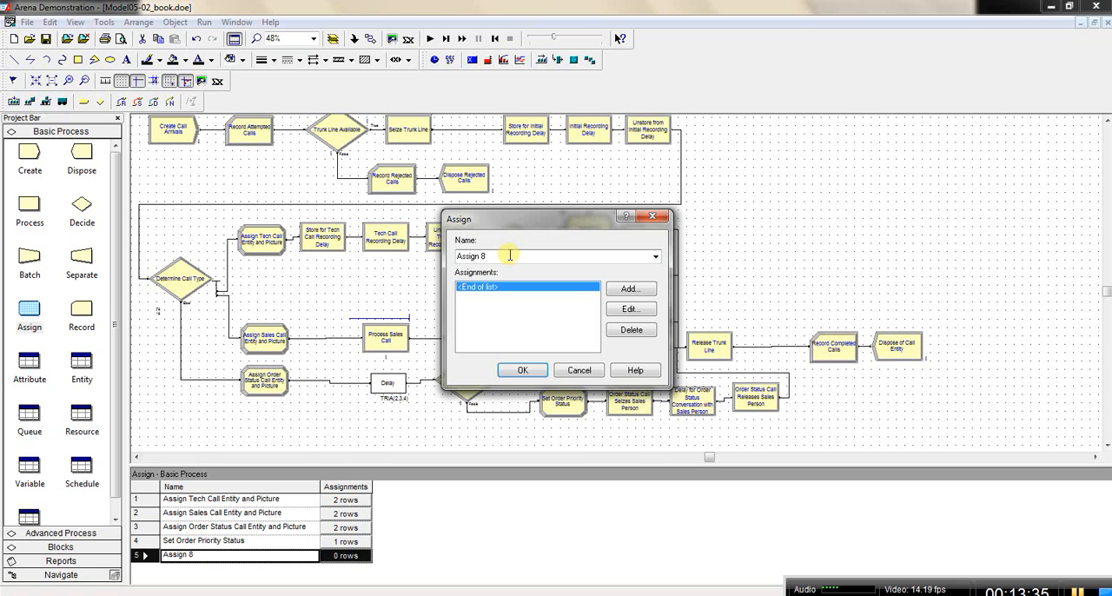
pyautogui.moveTo(510, 255); pyautogui.dragTo(453, 256)
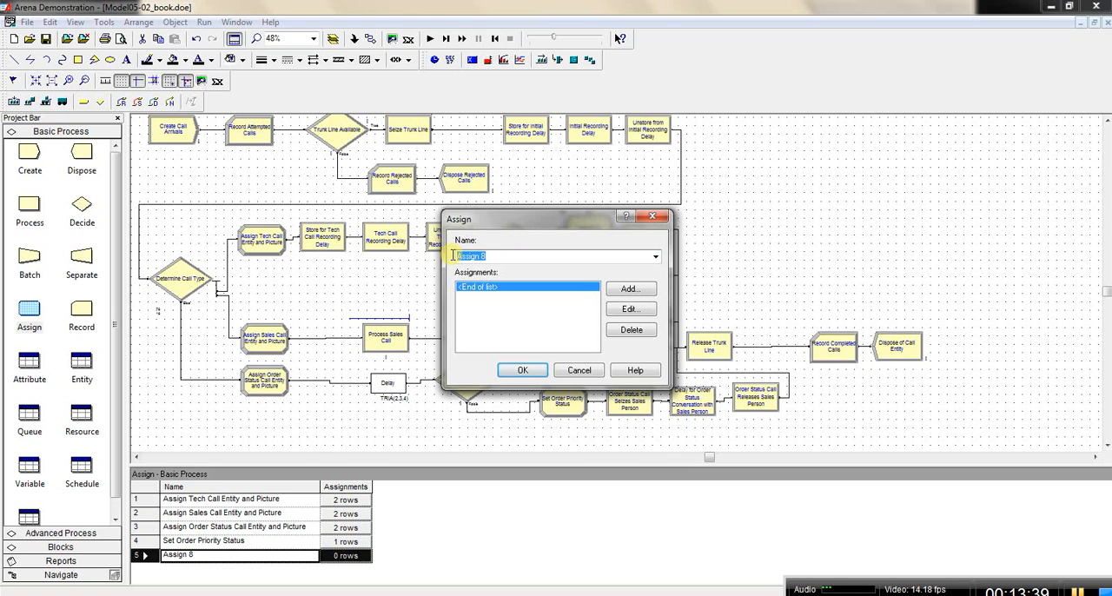
pyautogui.write('Tech')
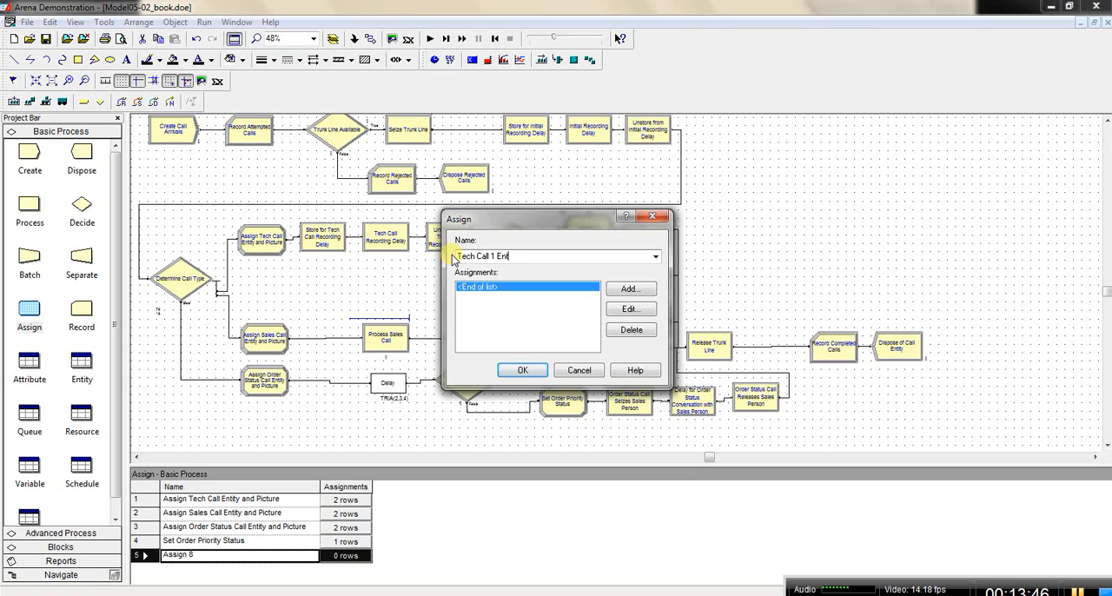
pyautogui.write('Call 1 Entity Type')
# Step: Add an Entity Type assignment of Tech Call 1 to the new Assign module, accept its settings and show the Entity data table
pyautogui.doubleClick(504, 288)
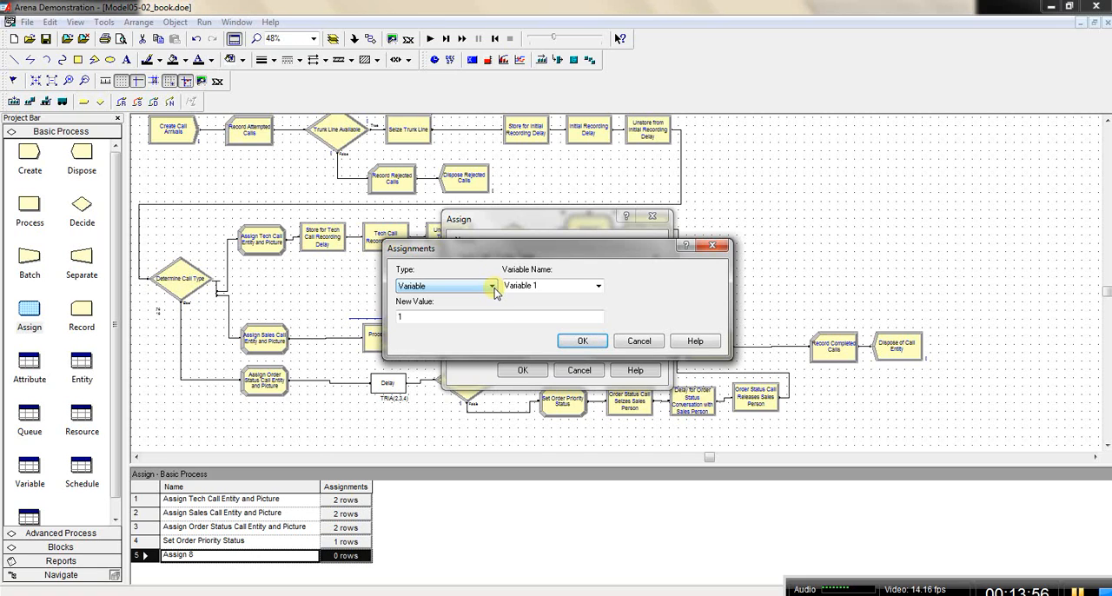
pyautogui.click(492, 286)
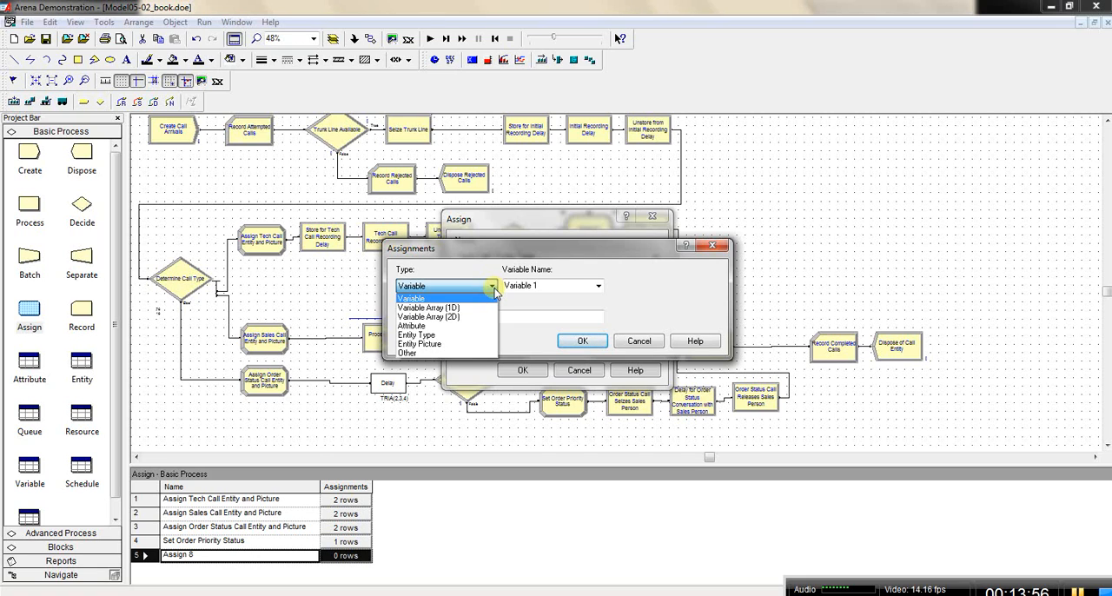
pyautogui.click(472, 336)
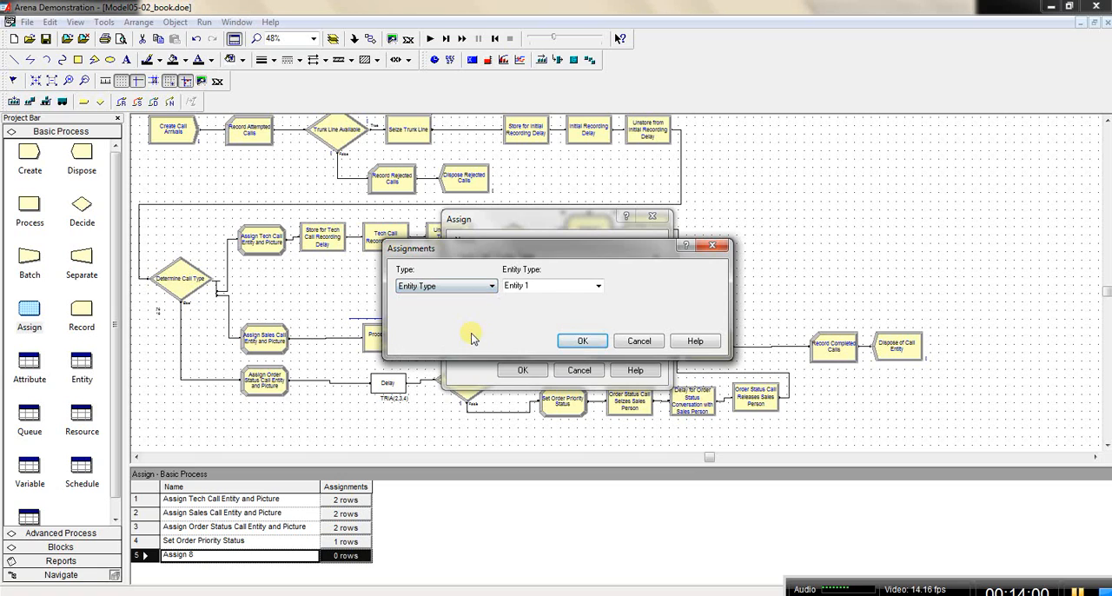
pyautogui.click(571, 285)
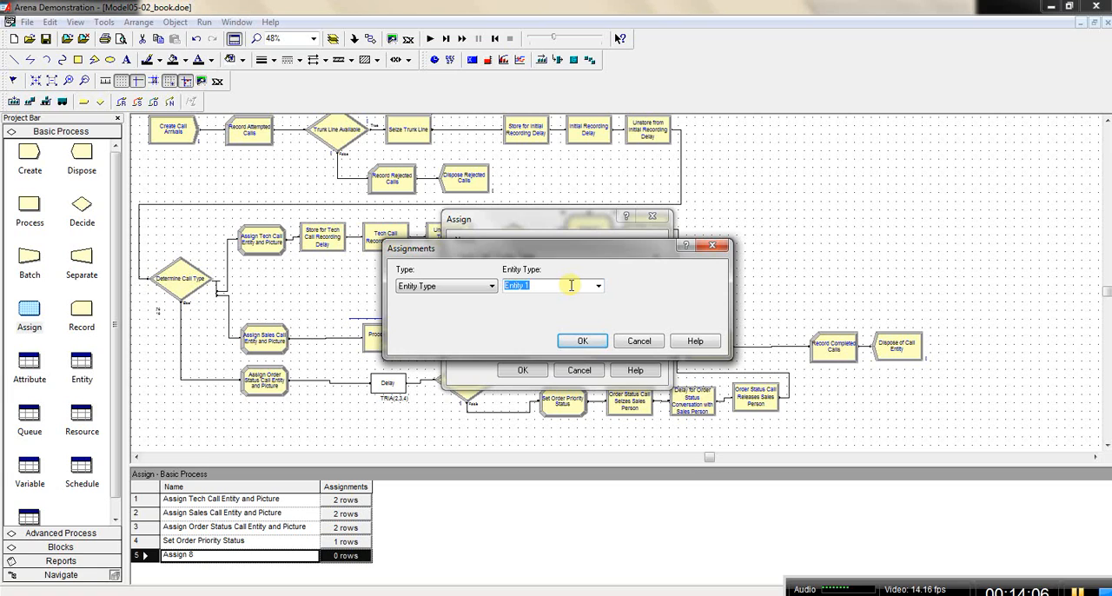
pyautogui.write('Tech Call')
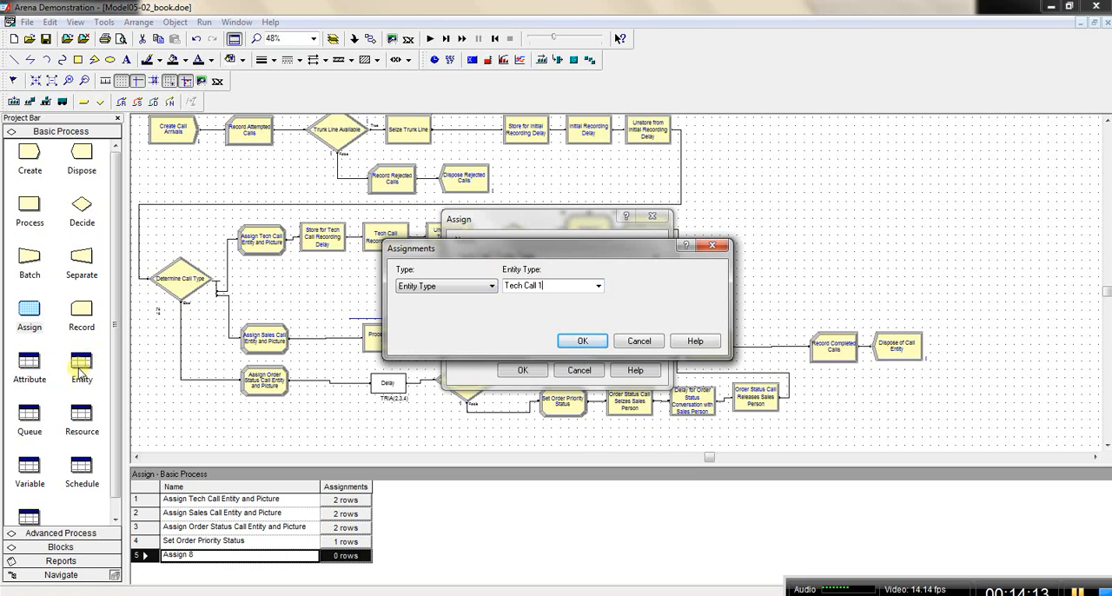
pyautogui.click(584, 341)
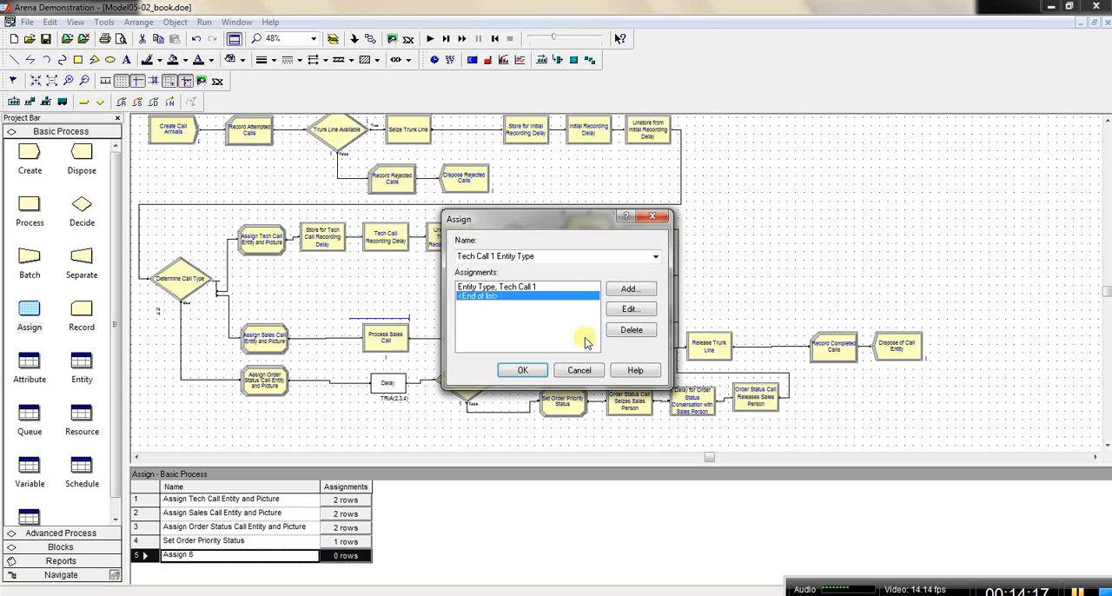
pyautogui.click(526, 371)
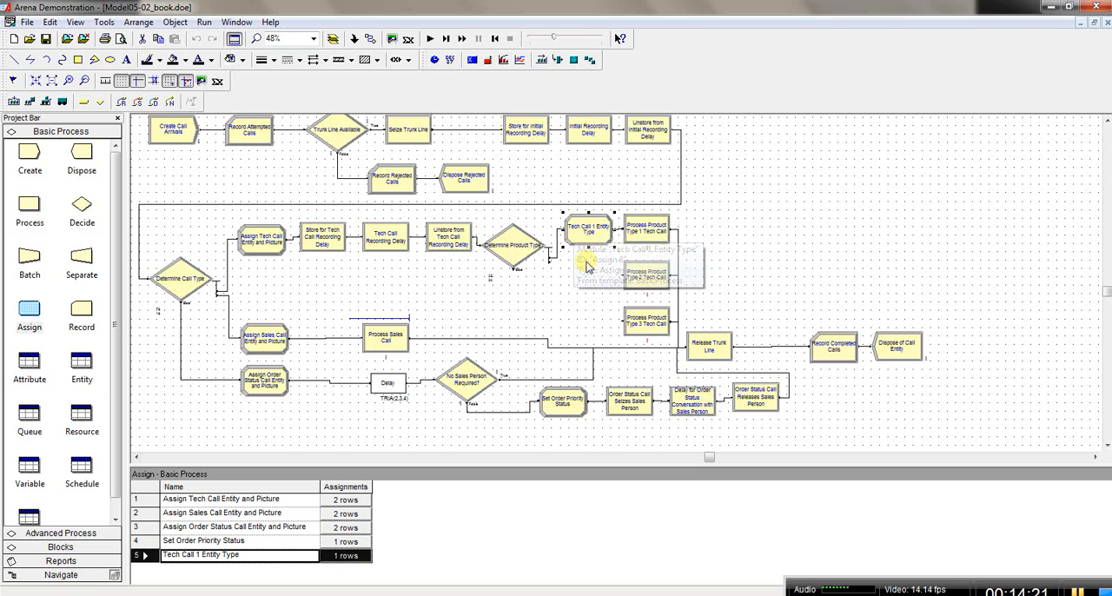
pyautogui.click(82, 367)
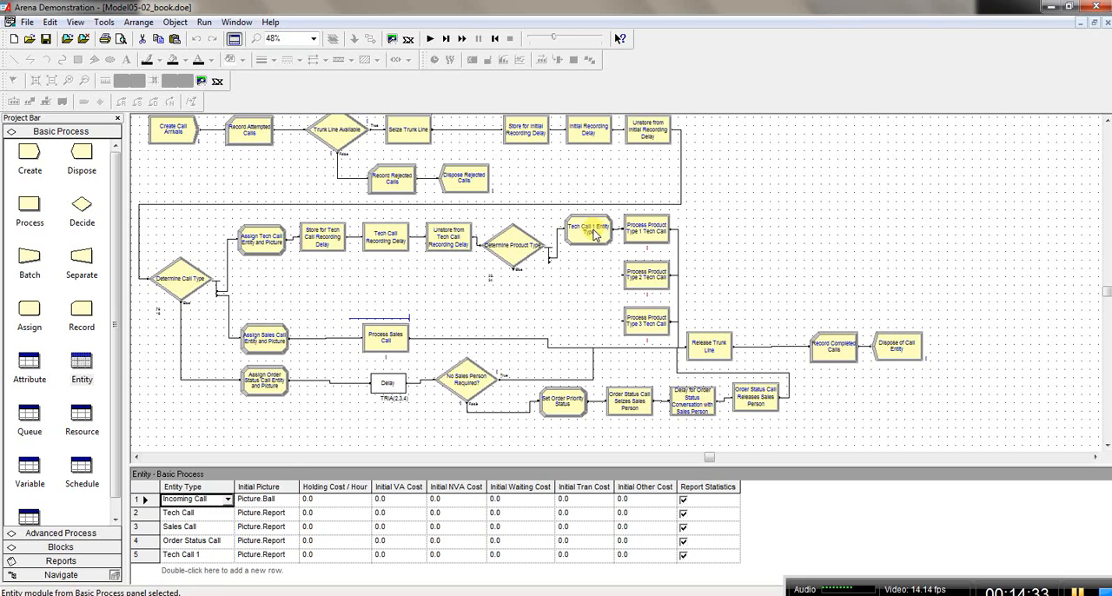
# Step: Reopen the Tech Call 1 Entity Type module and add a second assignment of type Entity Picture
pyautogui.doubleClick(595, 233)
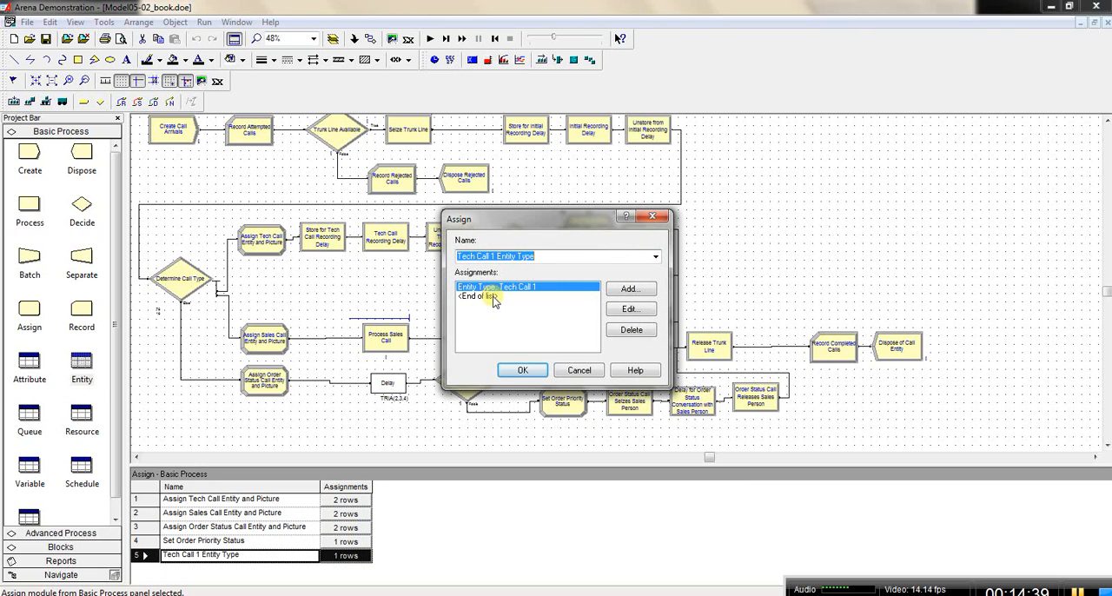
pyautogui.click(493, 297)
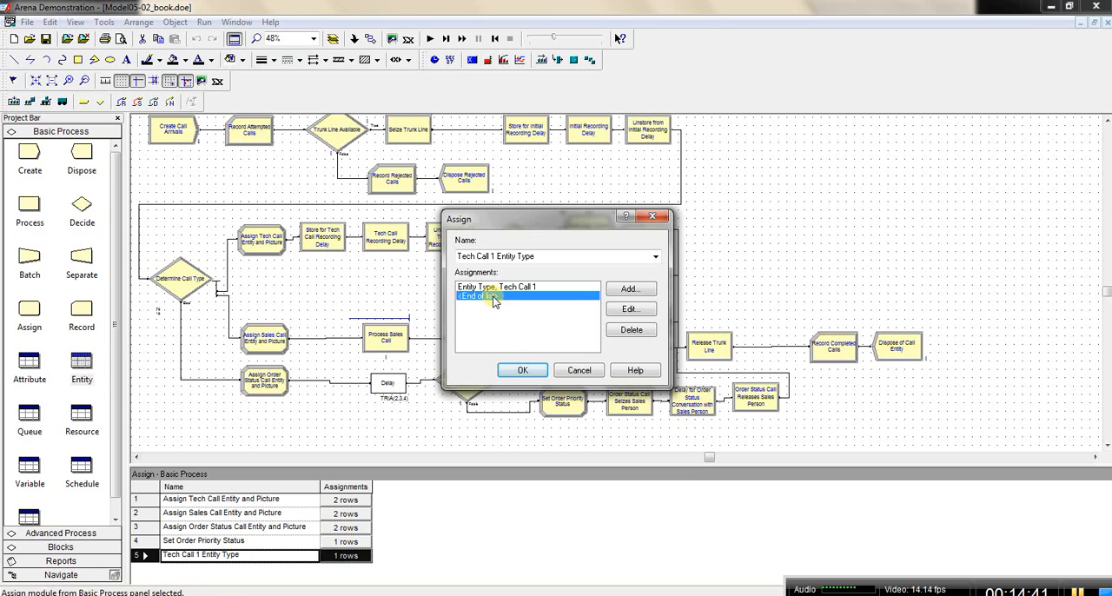
pyautogui.click(628, 290)
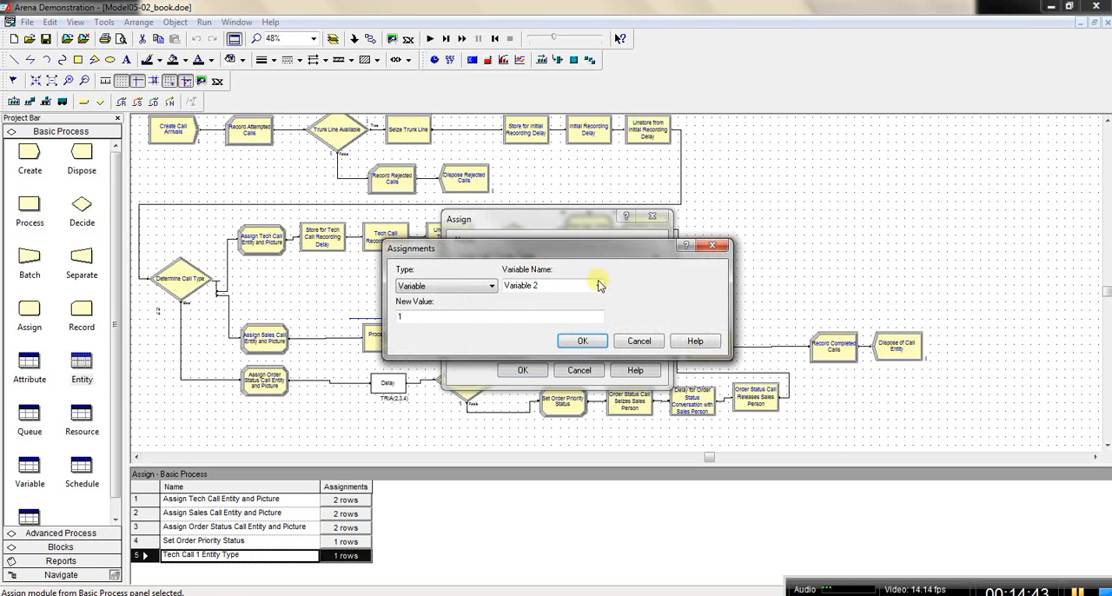
pyautogui.click(492, 287)
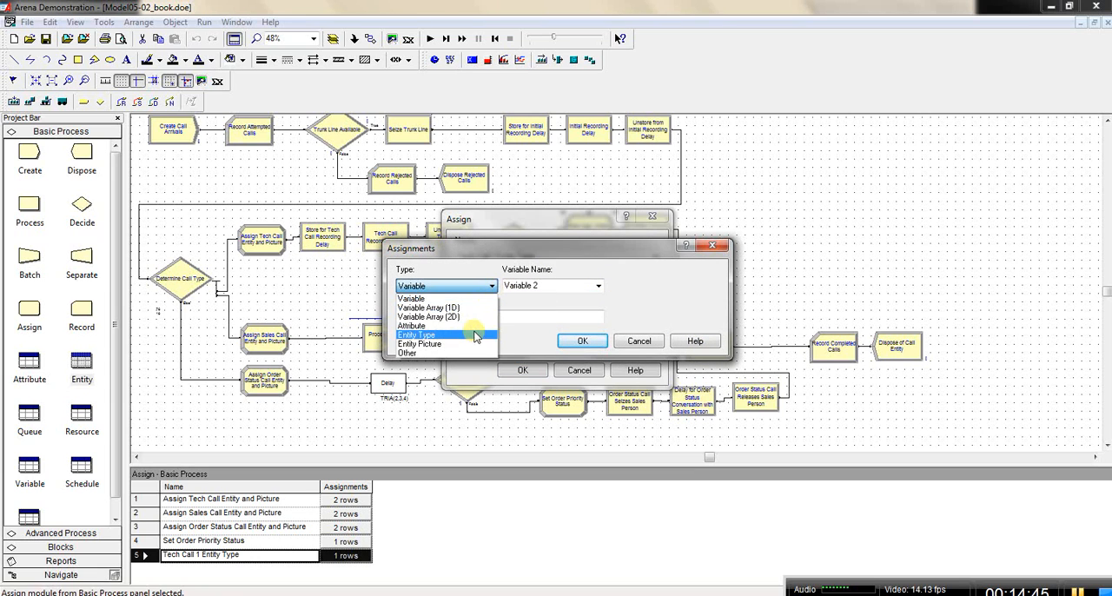
pyautogui.click(474, 344)
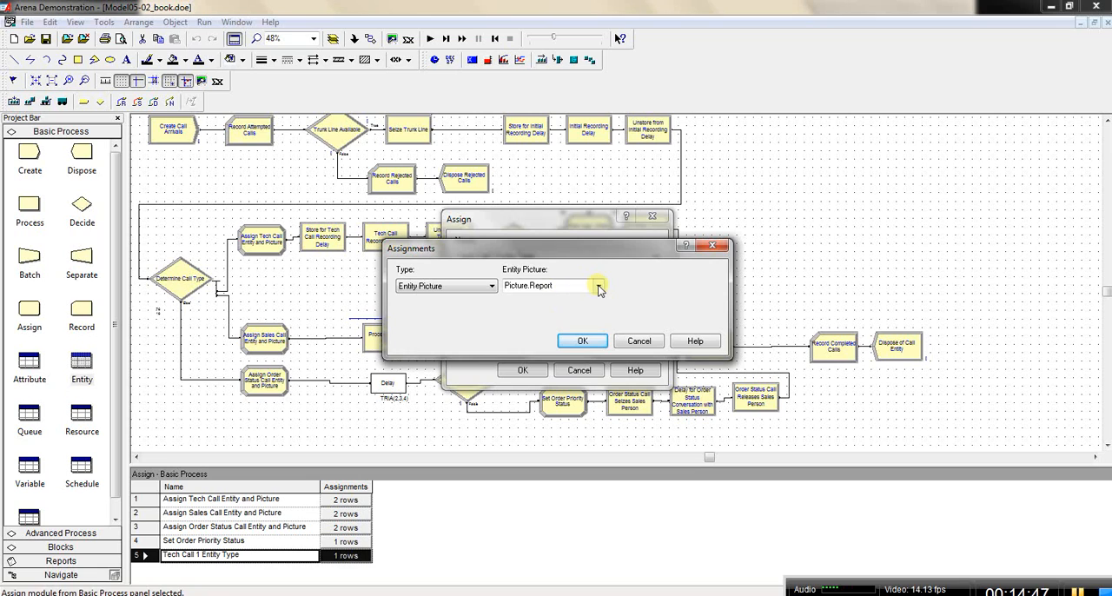
pyautogui.click(599, 287)
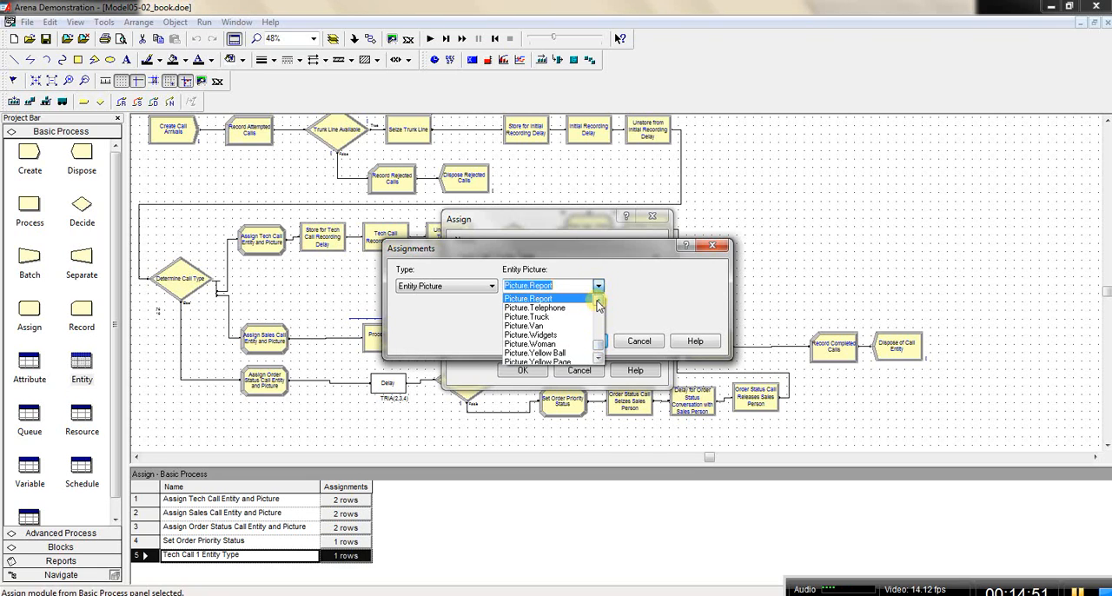
pyautogui.click(598, 302)
pyautogui.click(598, 302)
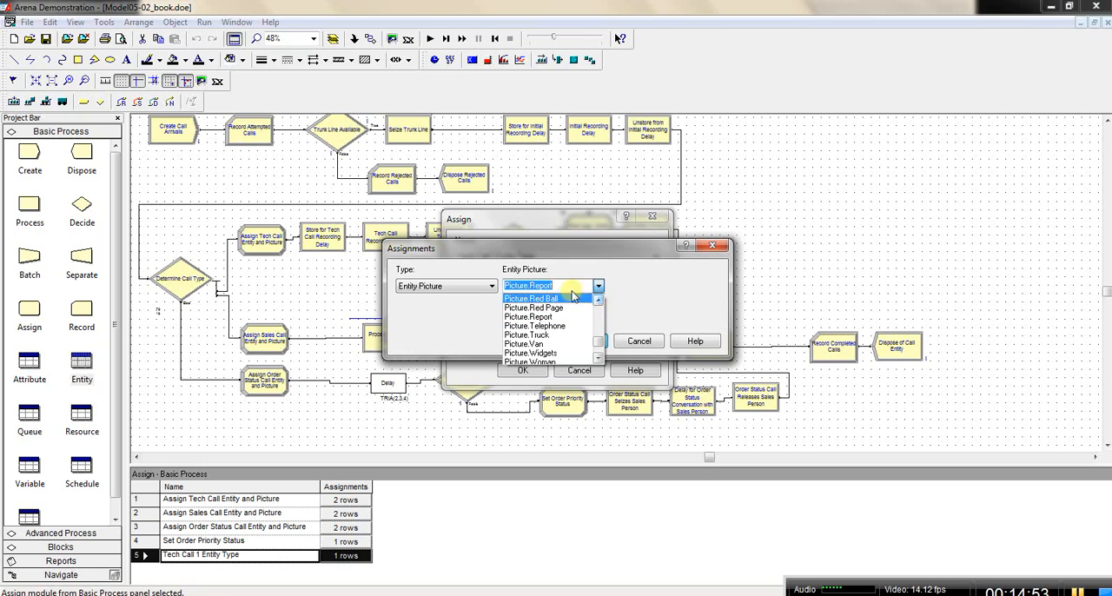
pyautogui.click(557, 288)
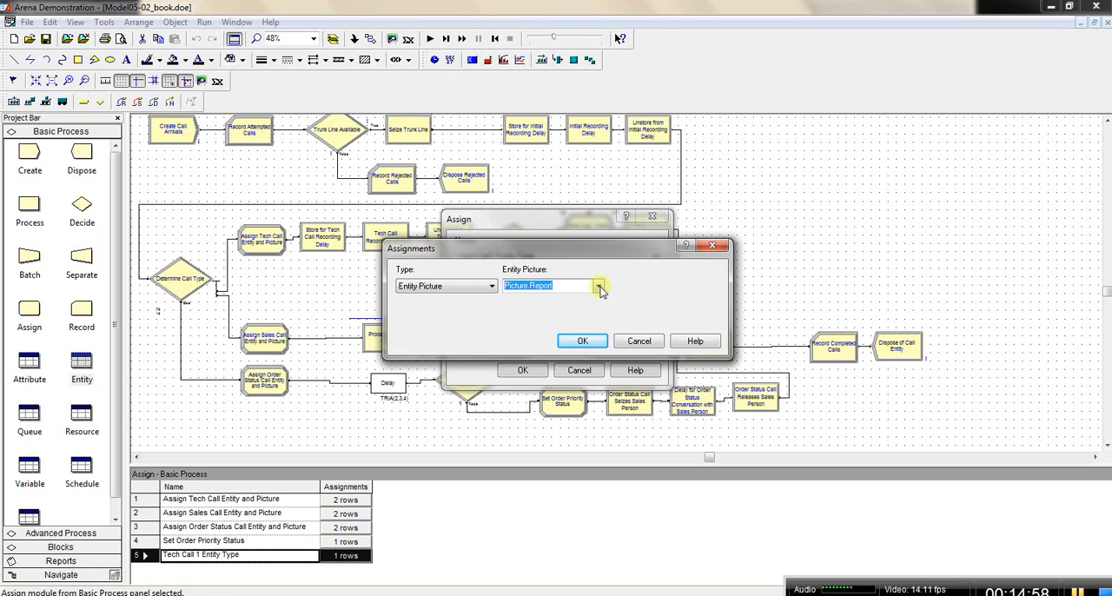
# Step: Set the assignment's entity picture to Picture.Tech 1 Call and accept it
pyautogui.click(564, 287)
pyautogui.moveTo(564, 287); pyautogui.dragTo(534, 291)
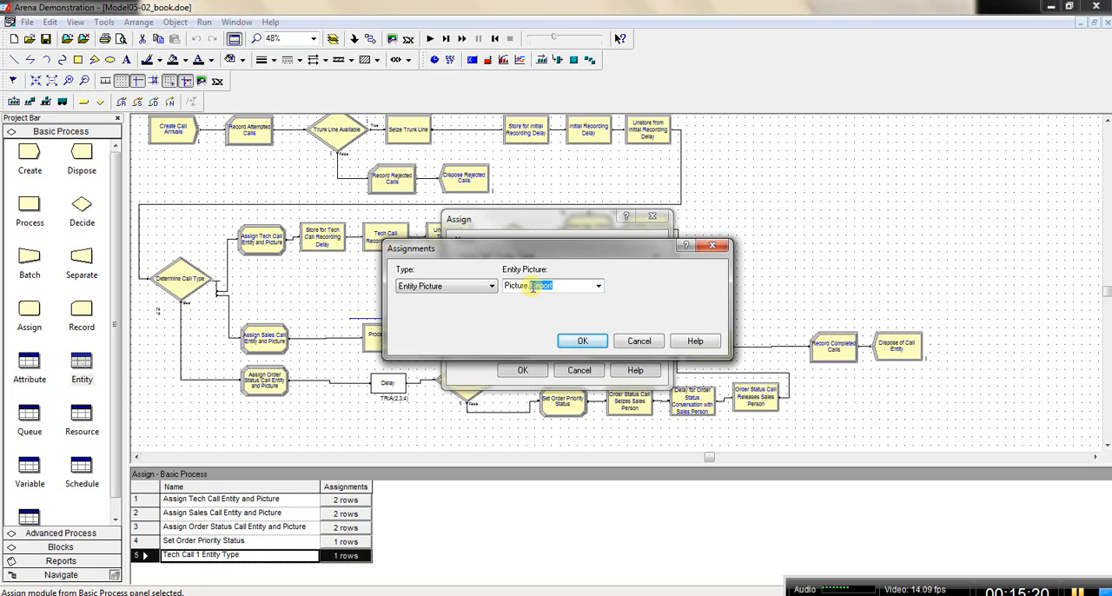
pyautogui.write('Te')
pyautogui.write('oduc')
pyautogui.press('BackSpace')
pyautogui.press('BackSpace')
pyautogui.press('BackSpace')
pyautogui.press('BackSpace')
pyautogui.write('Call')
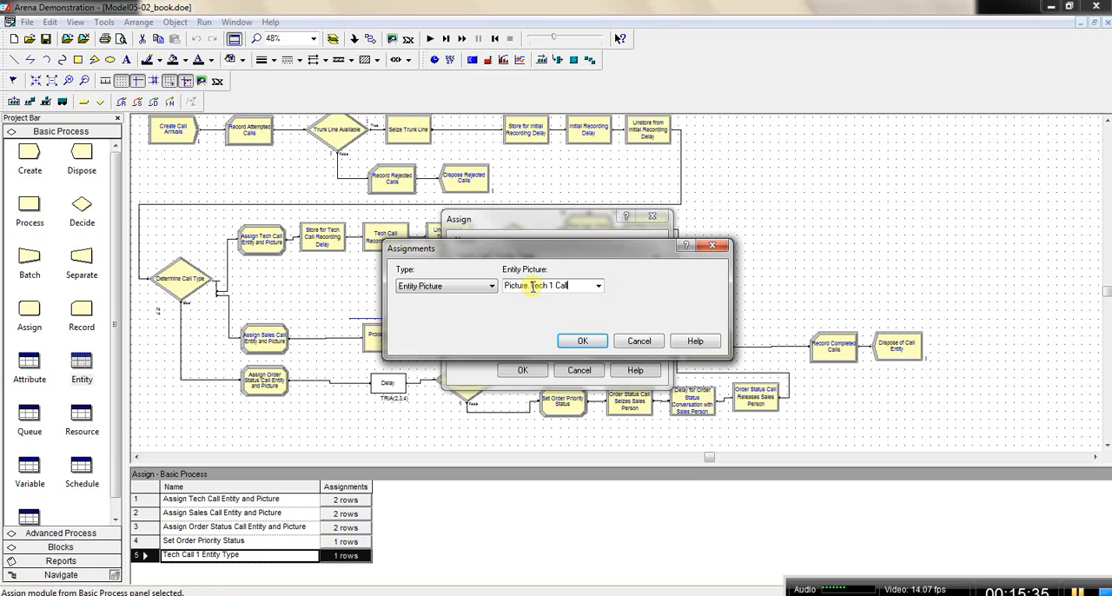
pyautogui.click(583, 342)
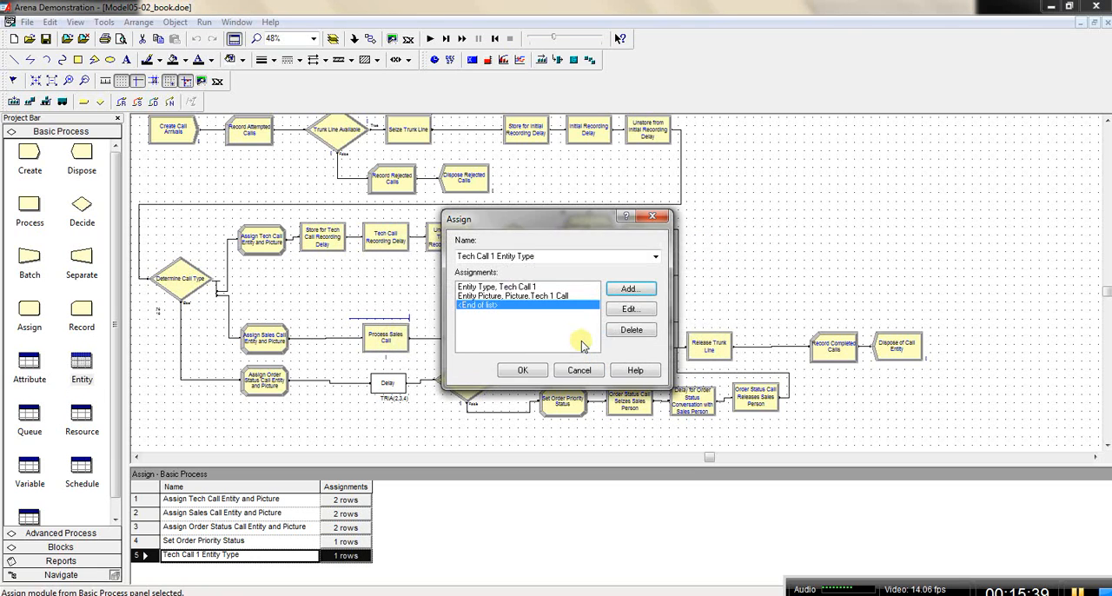
# Step: Add an Attribute assignment named Tech Call Type with new value 1, and accept the Assign module's settings
pyautogui.doubleClick(511, 306)
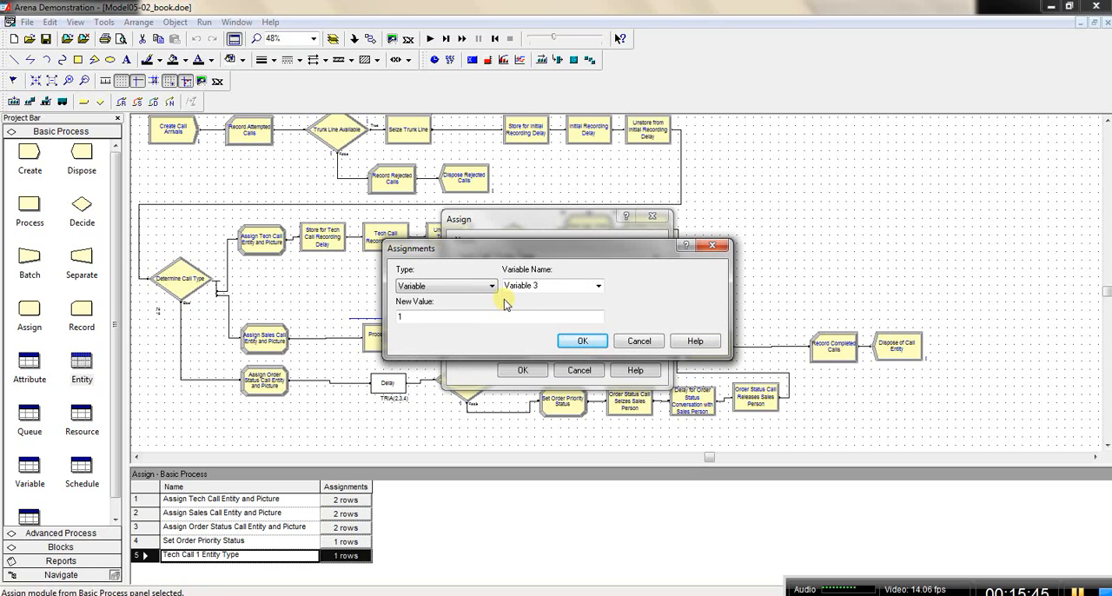
pyautogui.click(493, 285)
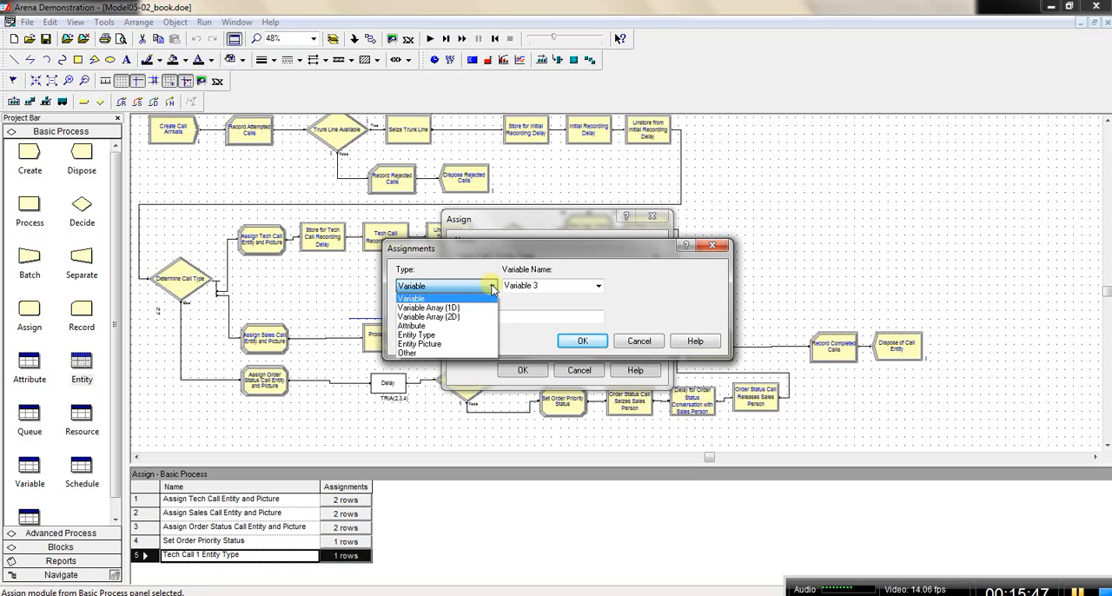
pyautogui.click(467, 327)
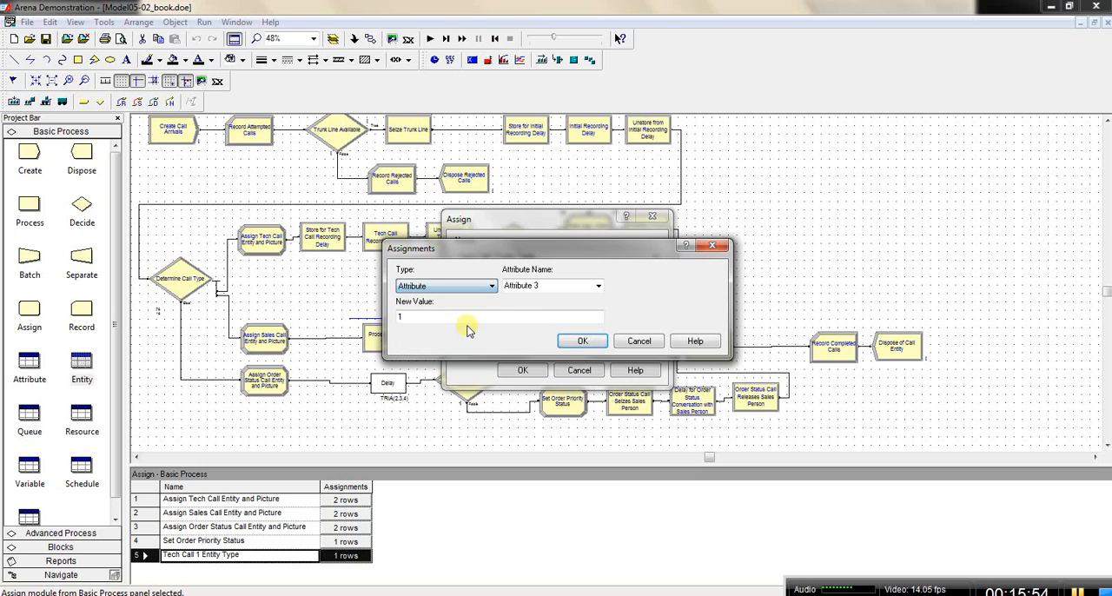
pyautogui.doubleClick(562, 285)
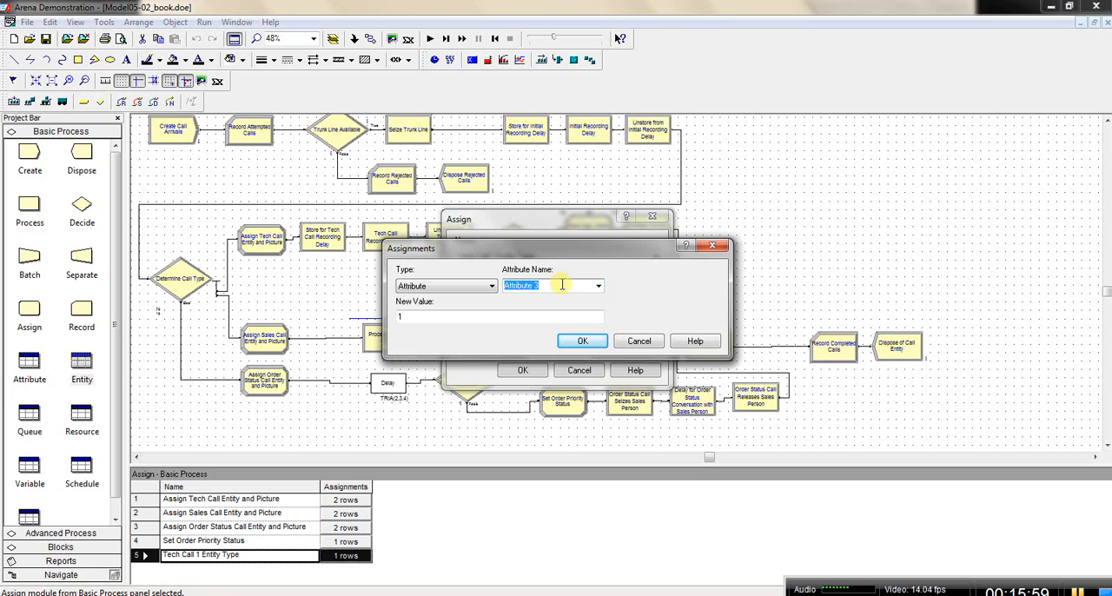
pyautogui.write('Tech Call Type')
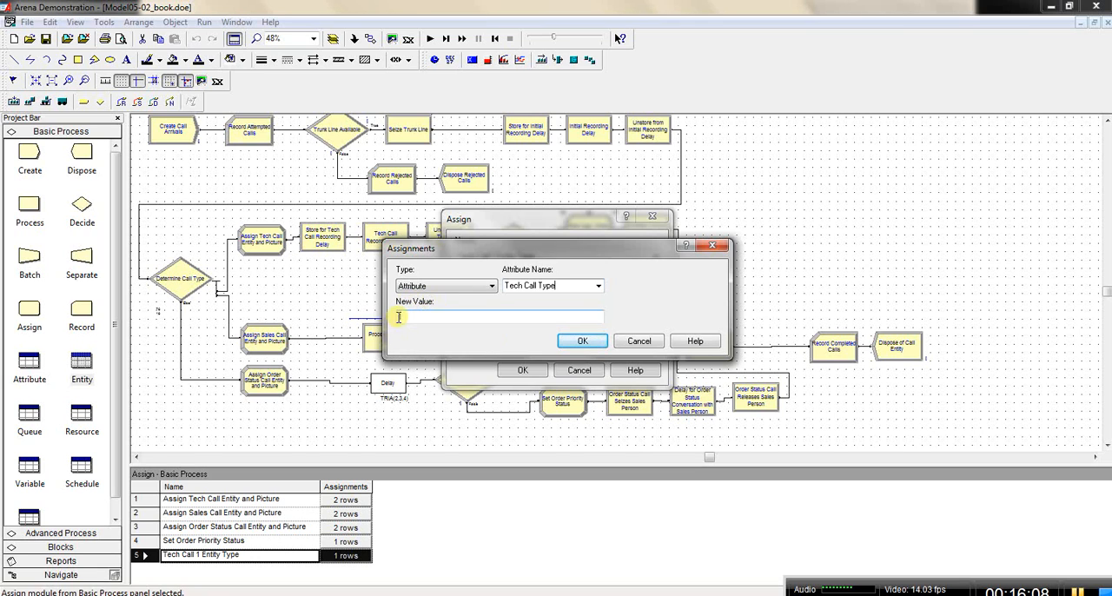
pyautogui.click(585, 340)
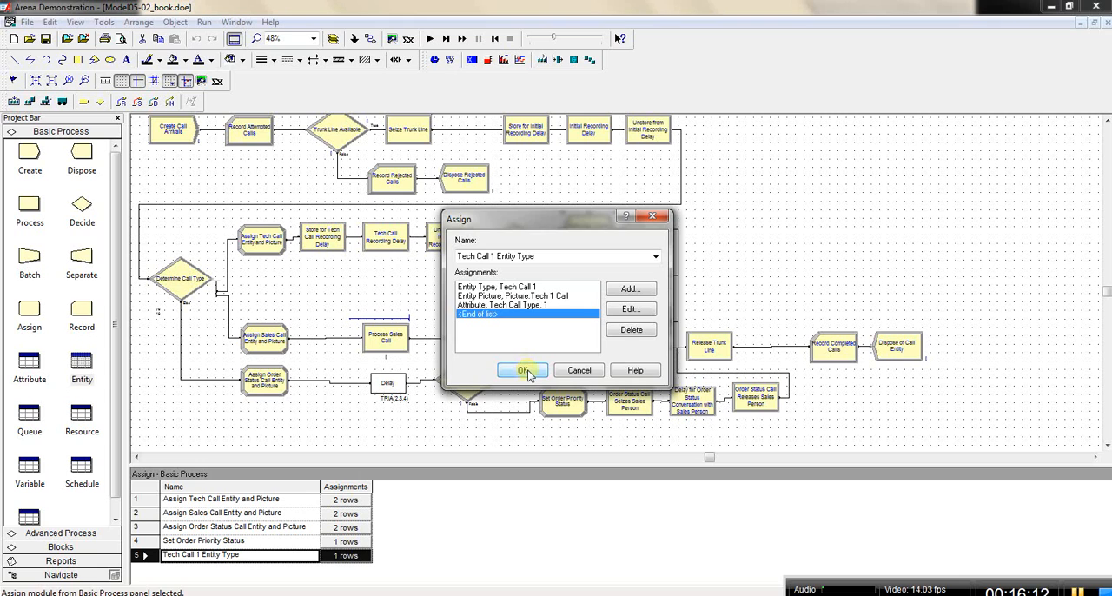
pyautogui.click(525, 370)
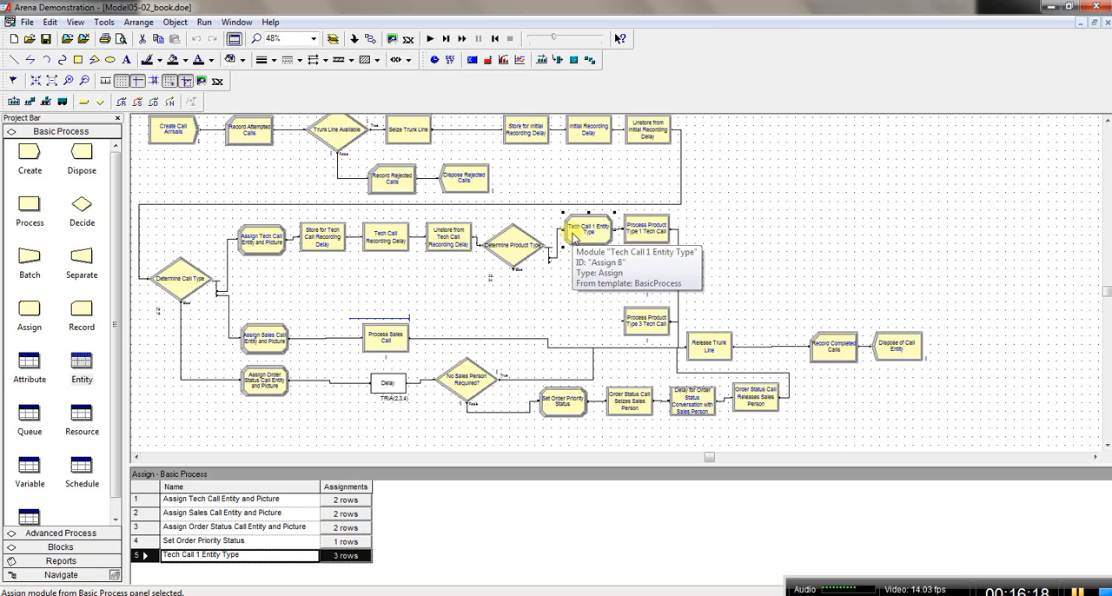
# Step: Review the branch percentages in the Determine Product Type module's settings
pyautogui.doubleClick(513, 251)
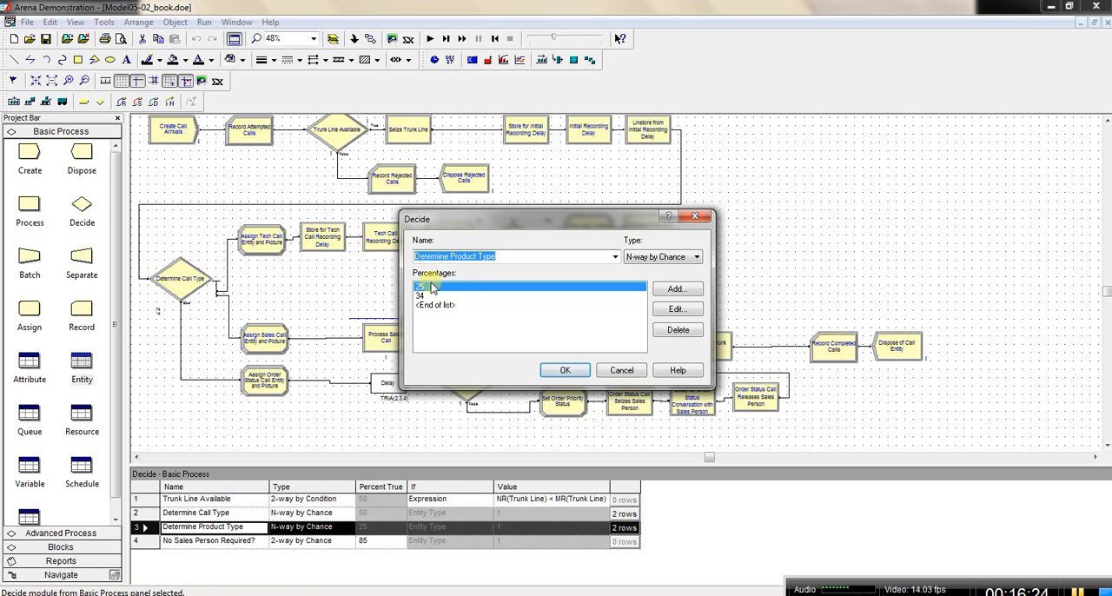
pyautogui.click(564, 371)
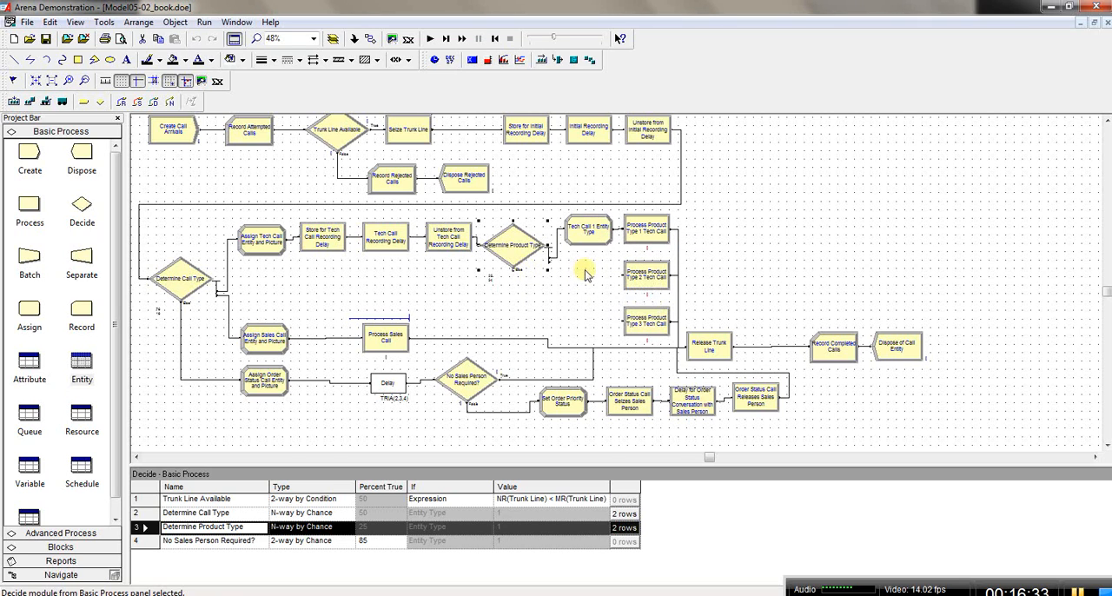
pyautogui.doubleClick(518, 247)
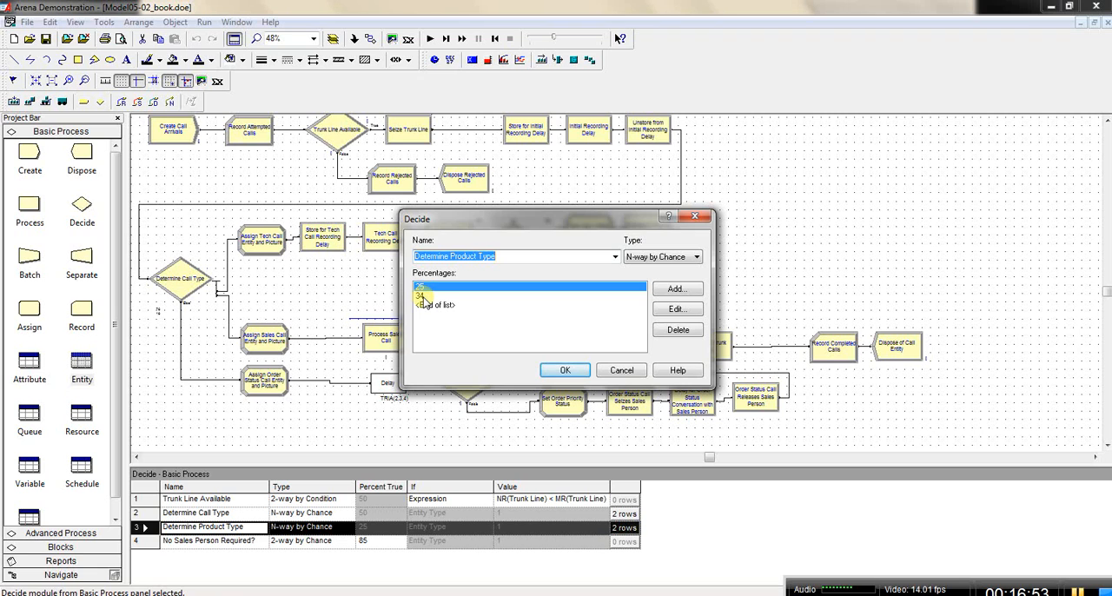
pyautogui.click(571, 371)
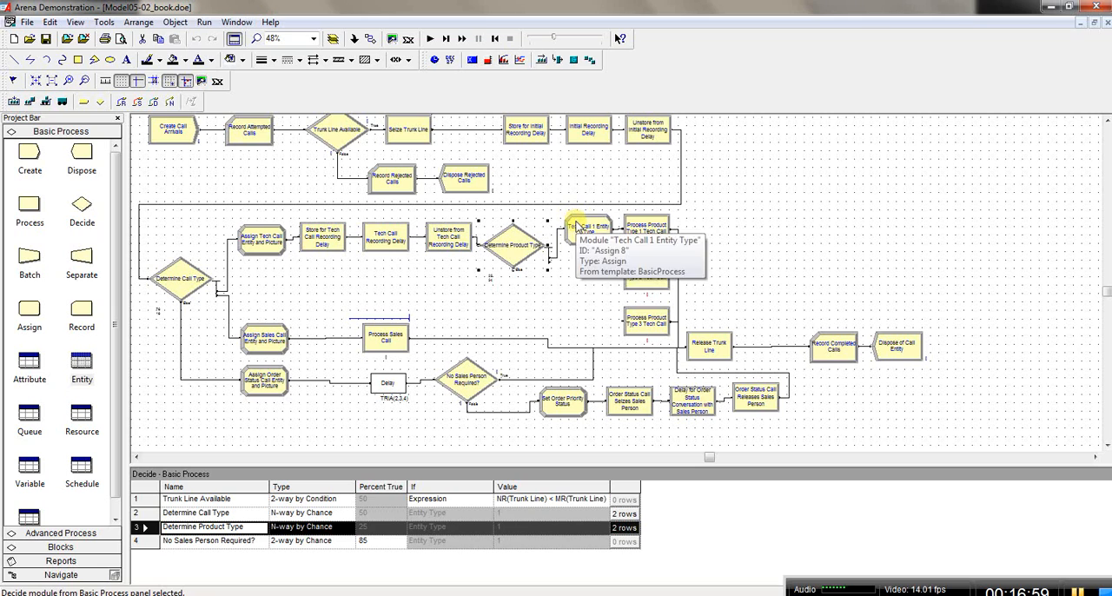
# Step: Copy the Tech Call 1 Entity Type module and paste the duplicate in front of Process Product Type 2 Tech Call
pyautogui.click(580, 230)
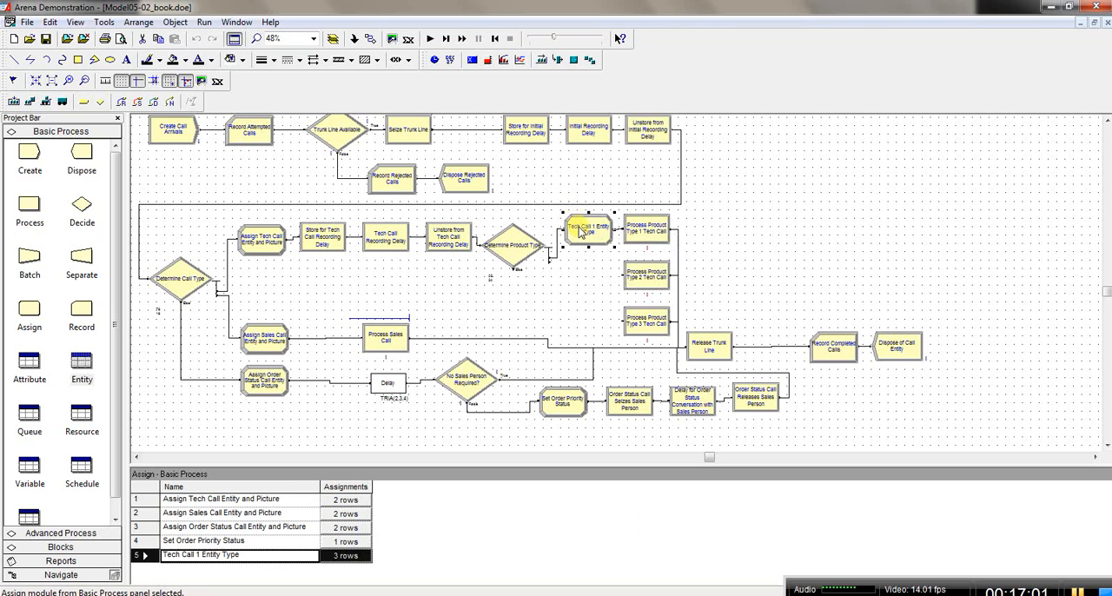
pyautogui.hotkey('ctrl', 'c')
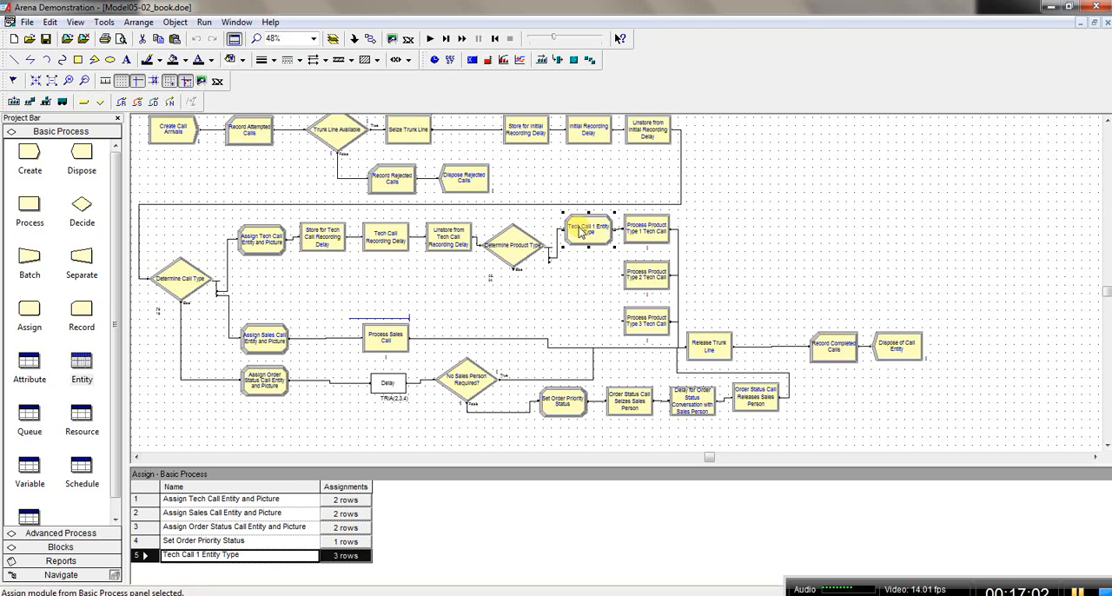
pyautogui.rightClick(585, 274)
pyautogui.click(626, 361)
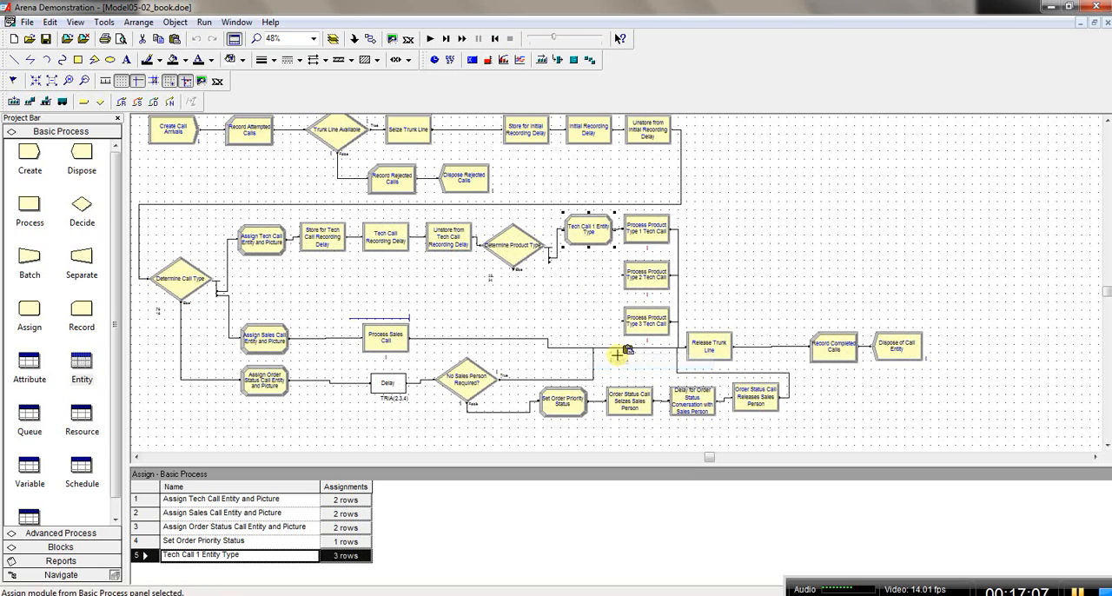
pyautogui.click(565, 259)
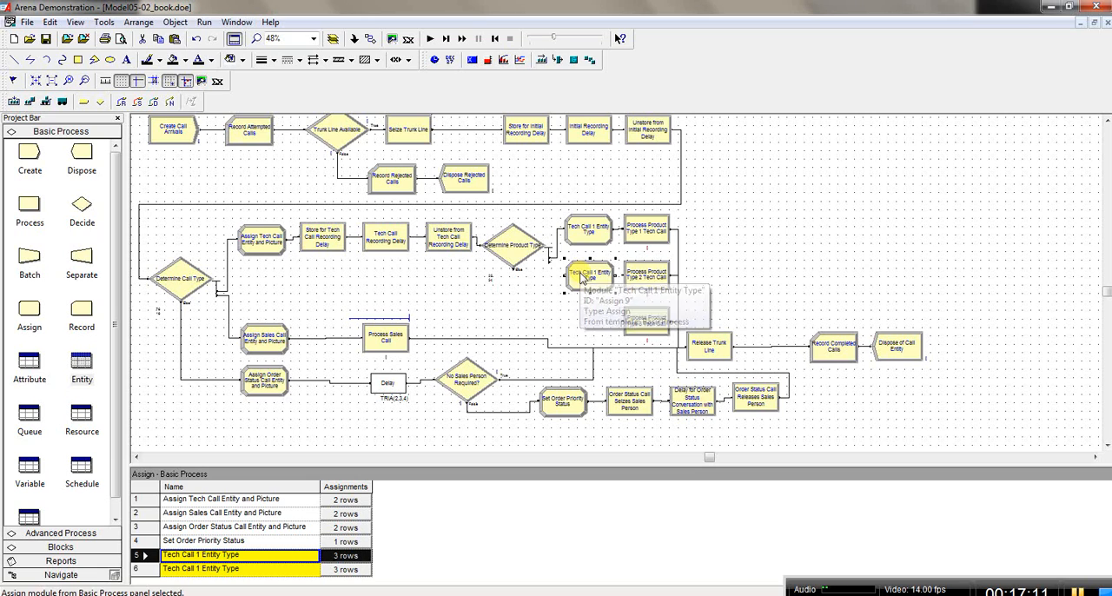
# Step: Connect Determine Product Type's second True exit to the duplicated Assign module
pyautogui.click(371, 38)
pyautogui.click(550, 259)
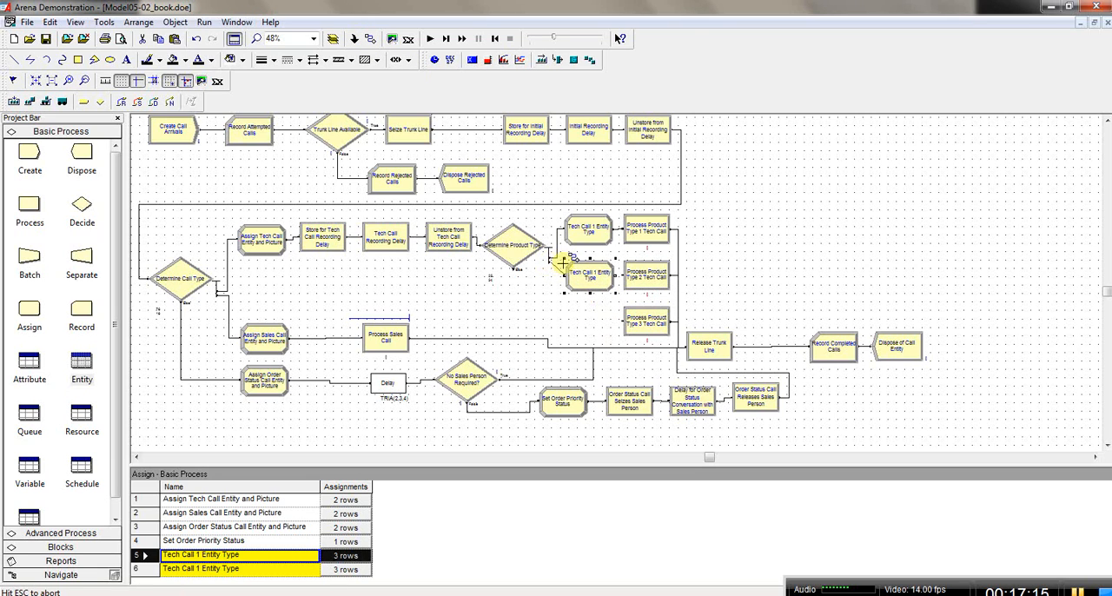
pyautogui.click(567, 276)
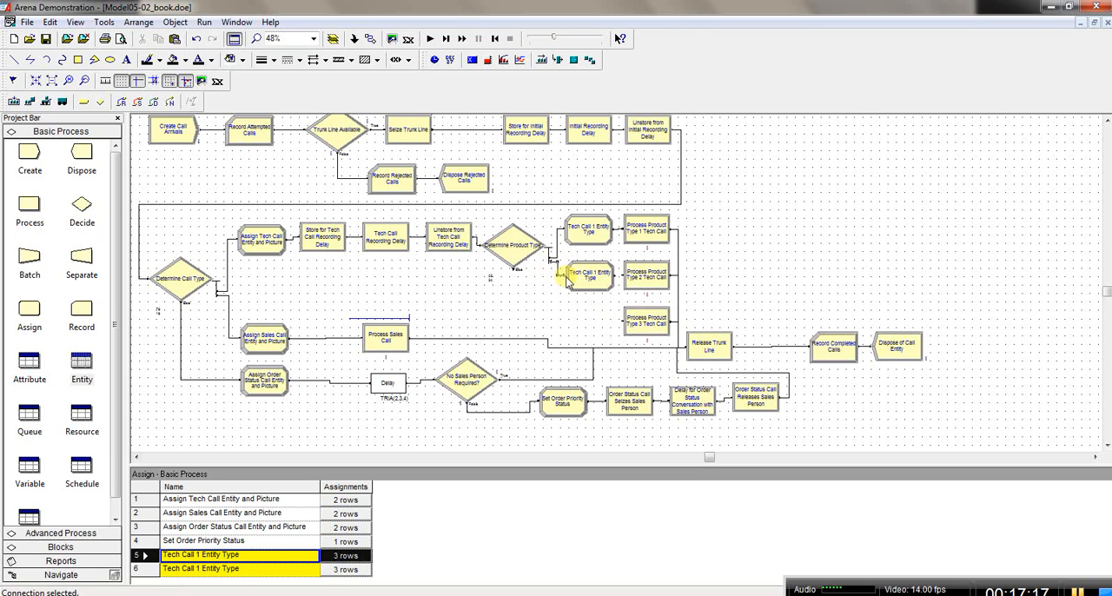
# Step: Connect the duplicated Assign module to Process Product Type 2 Tech Call and nudge the Assign module up slightly
pyautogui.click(371, 38)
pyautogui.click(621, 275)
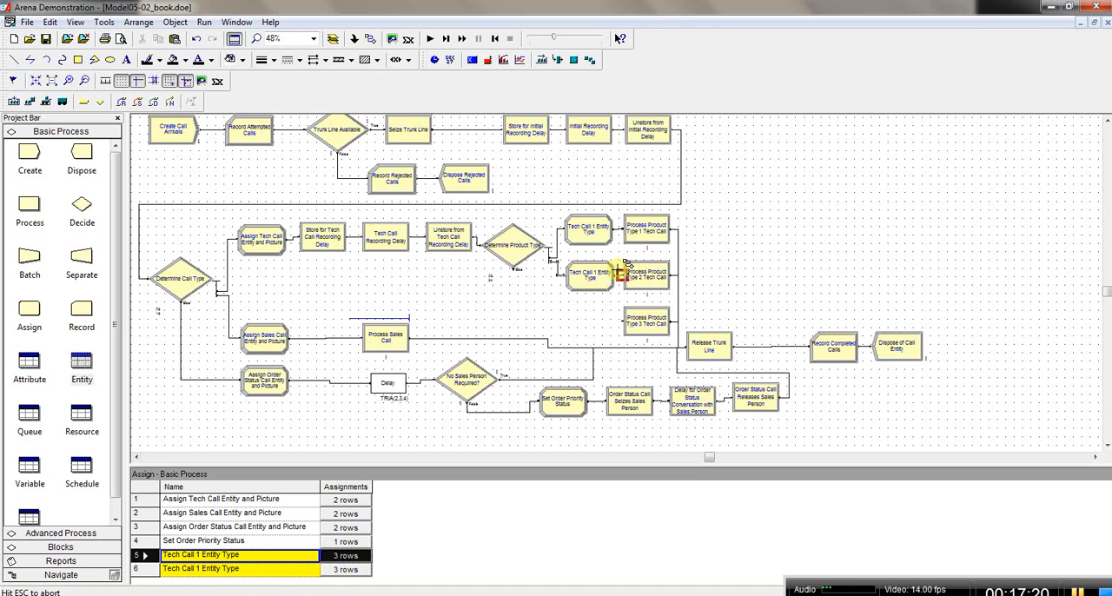
pyautogui.click(625, 274)
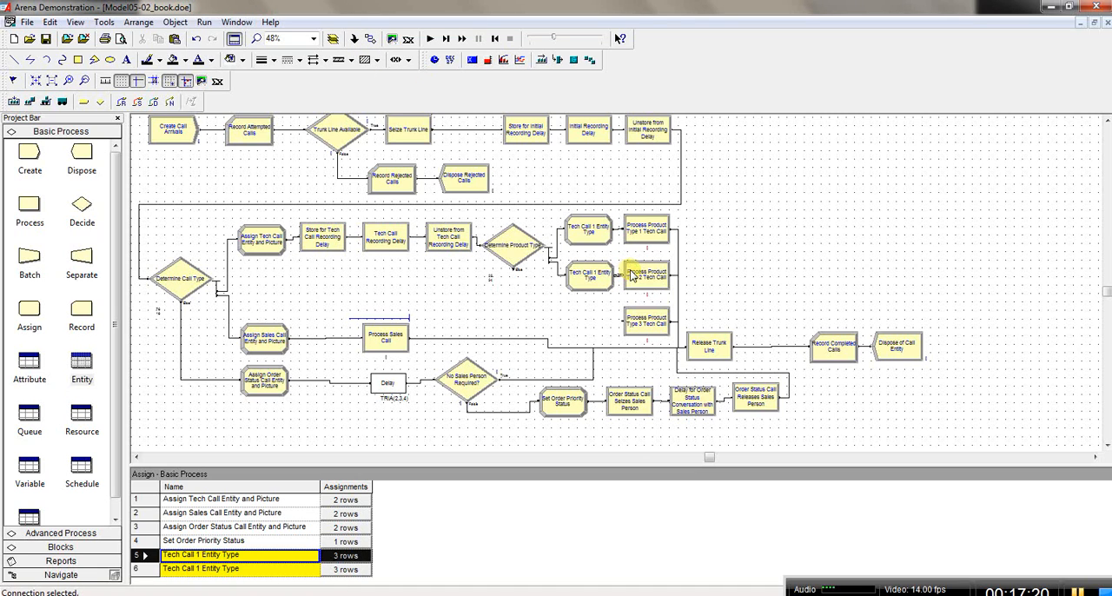
pyautogui.click(580, 278)
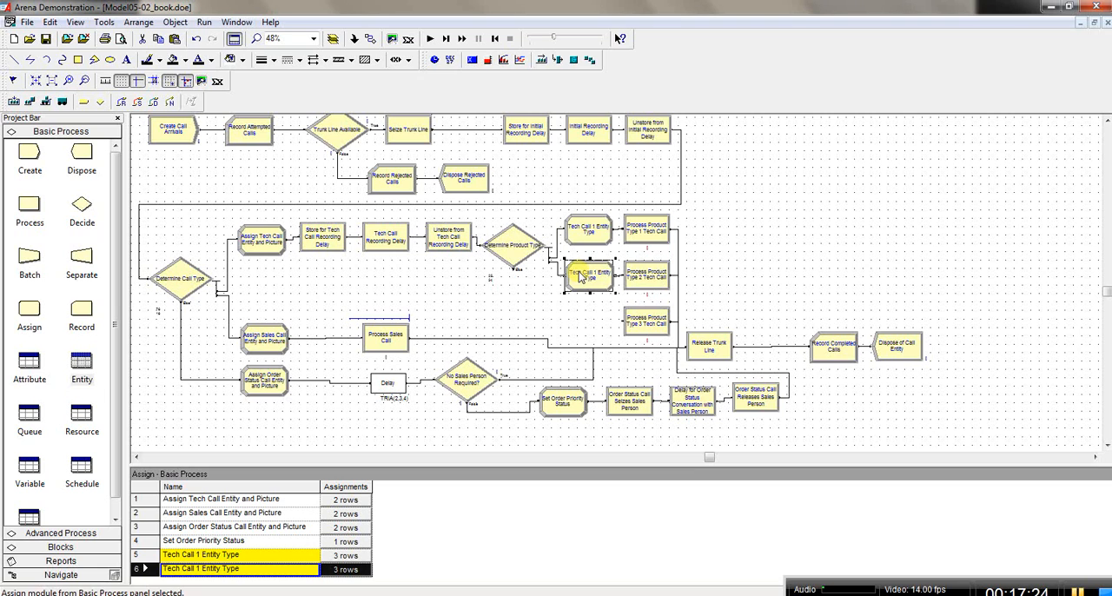
pyautogui.moveTo(579, 278); pyautogui.dragTo(581, 275)
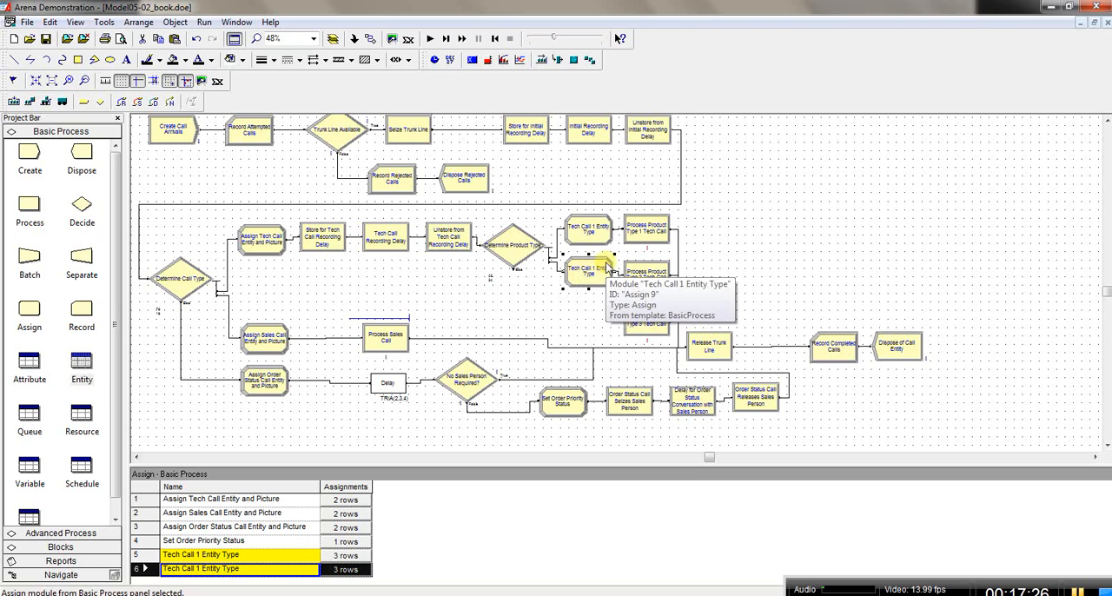
# Step: Paste another copy of the Tech Call 1 Entity Type module in front of Process Product Type 3 Tech Call
pyautogui.rightClick(586, 313)
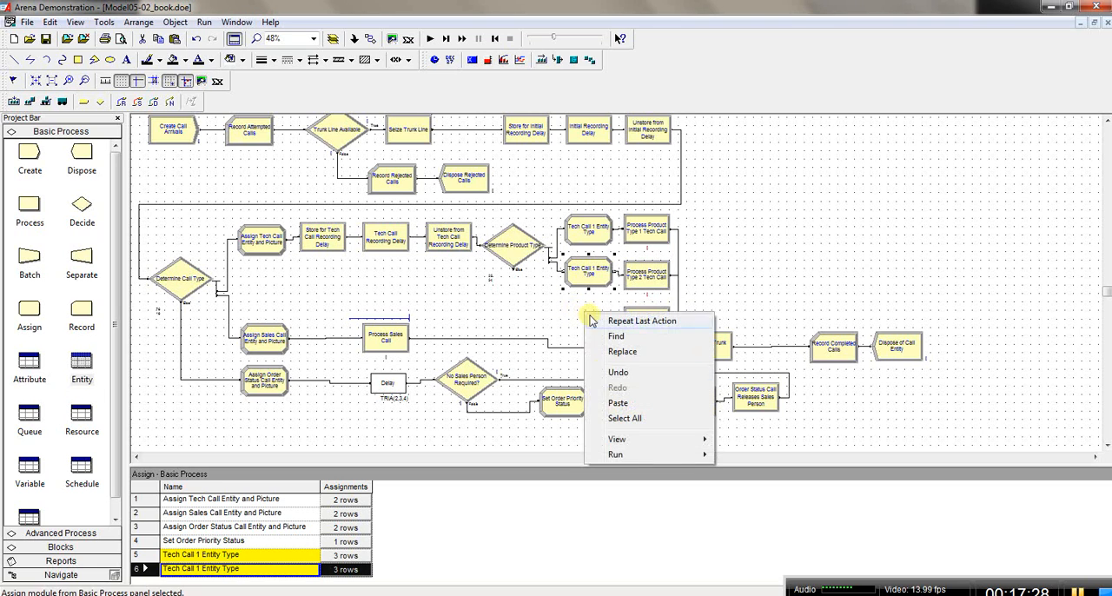
pyautogui.click(613, 403)
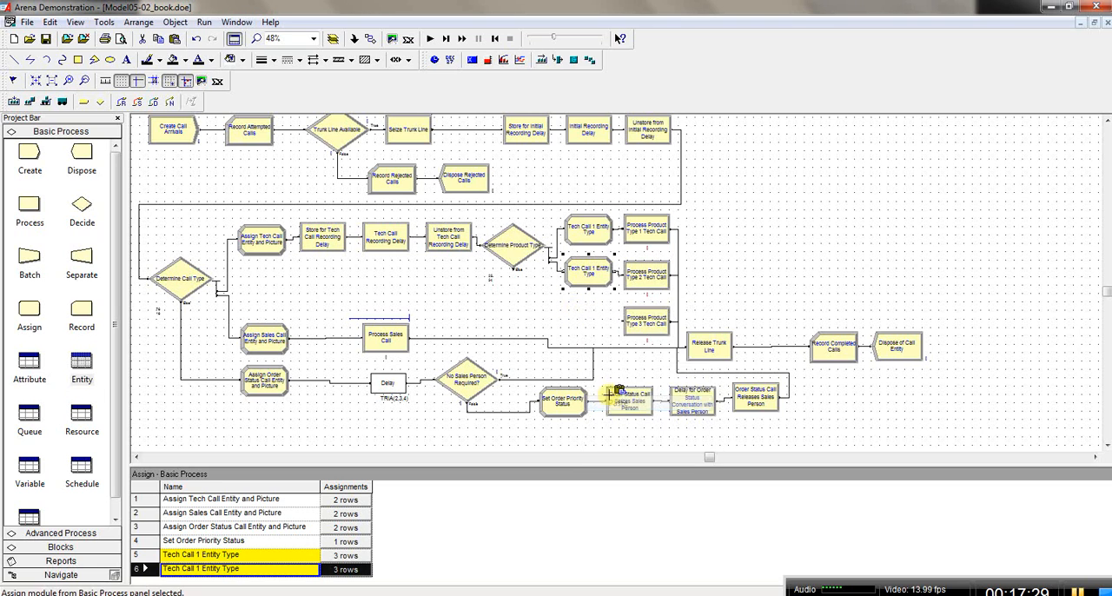
pyautogui.click(567, 306)
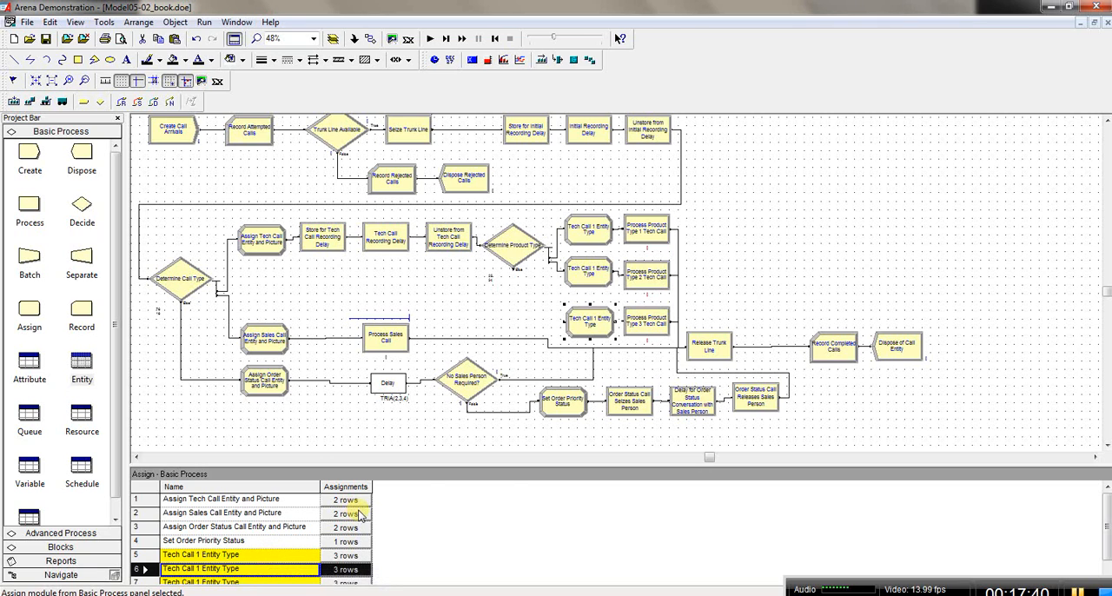
# Step: Connect Determine Product Type's False exit to the newest Assign copy, link that copy to Process Product Type 3 Tech Call, and adjust its position
pyautogui.click(370, 38)
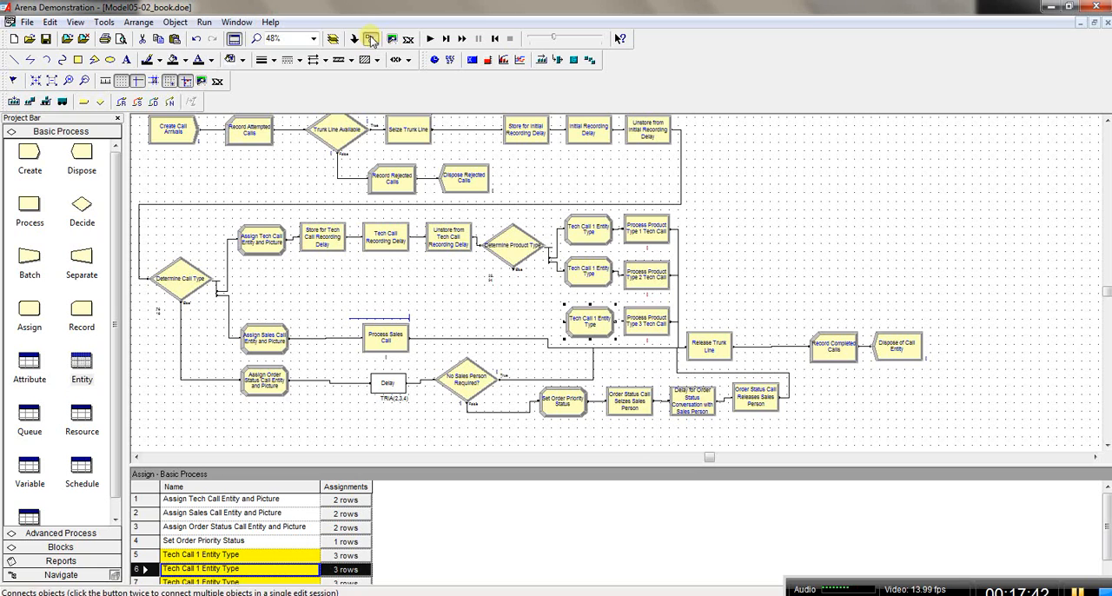
pyautogui.click(514, 269)
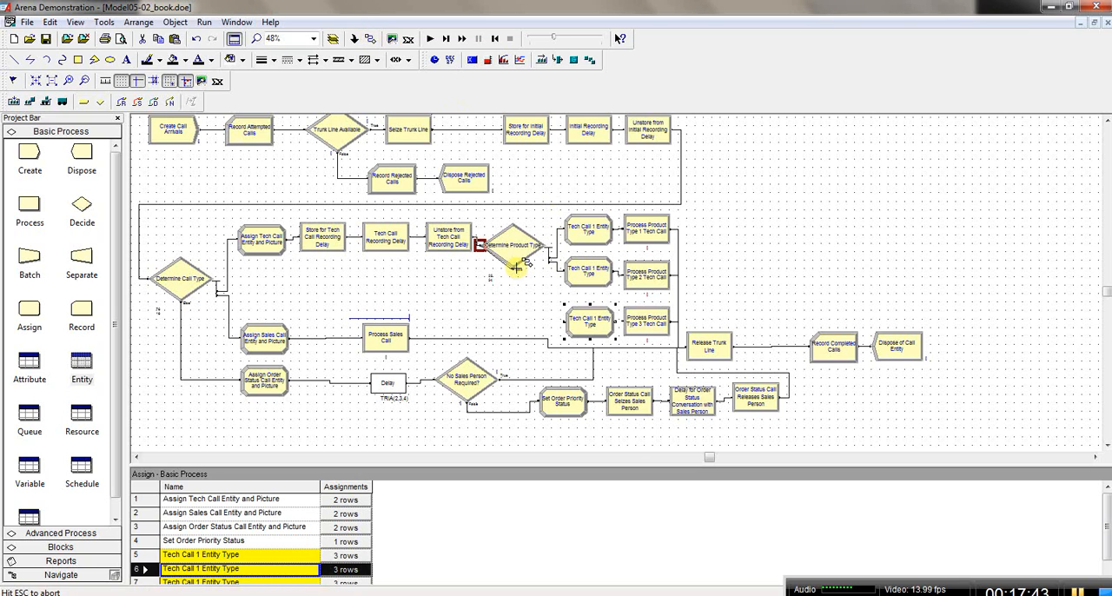
pyautogui.click(565, 321)
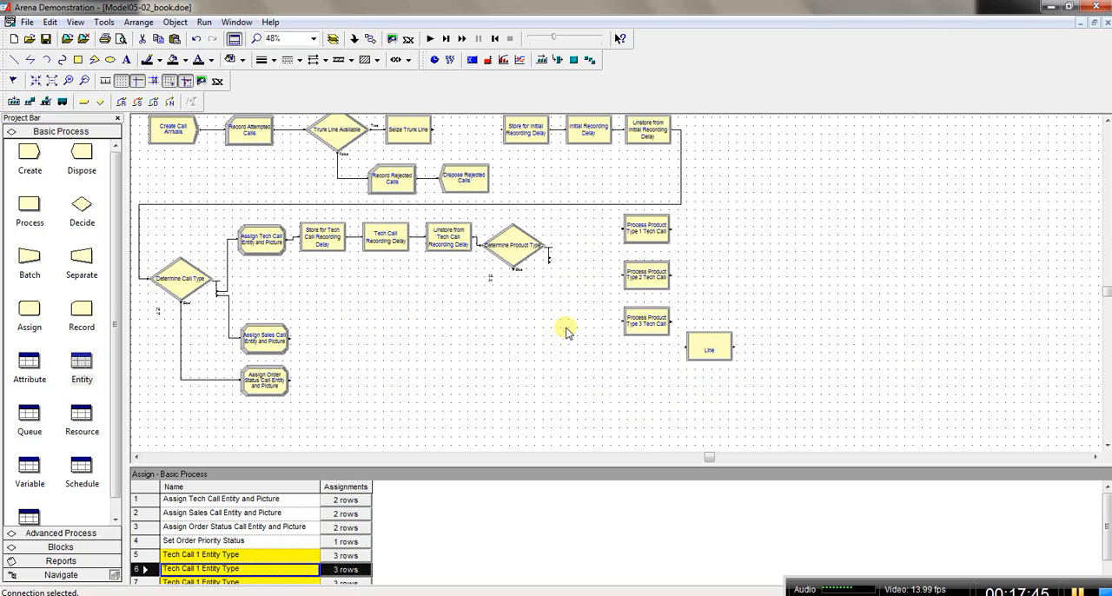
pyautogui.click(370, 38)
pyautogui.click(615, 319)
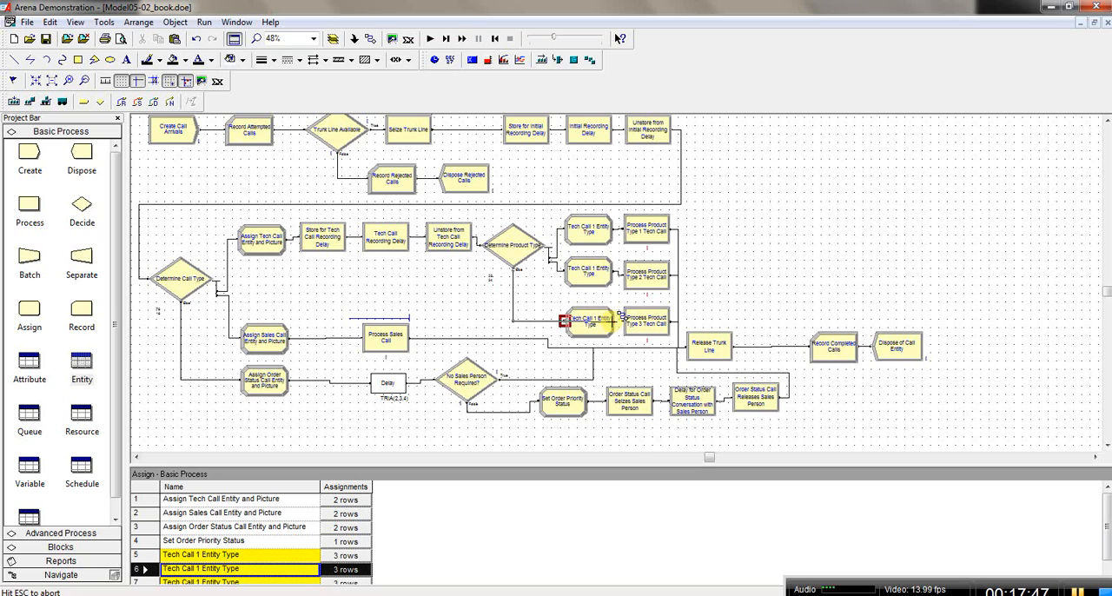
pyautogui.click(635, 316)
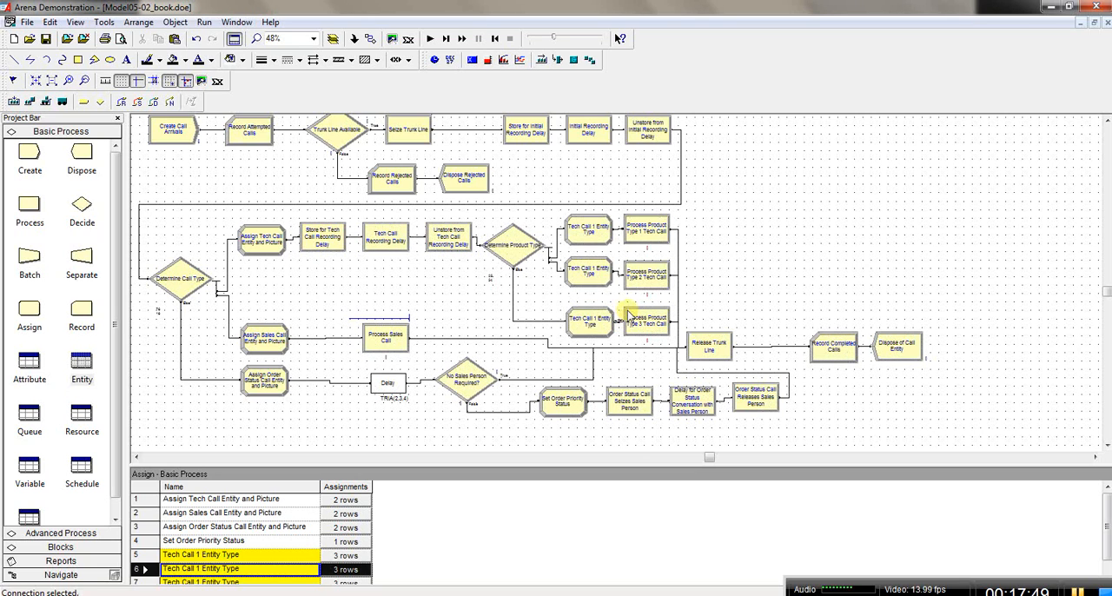
pyautogui.click(604, 325)
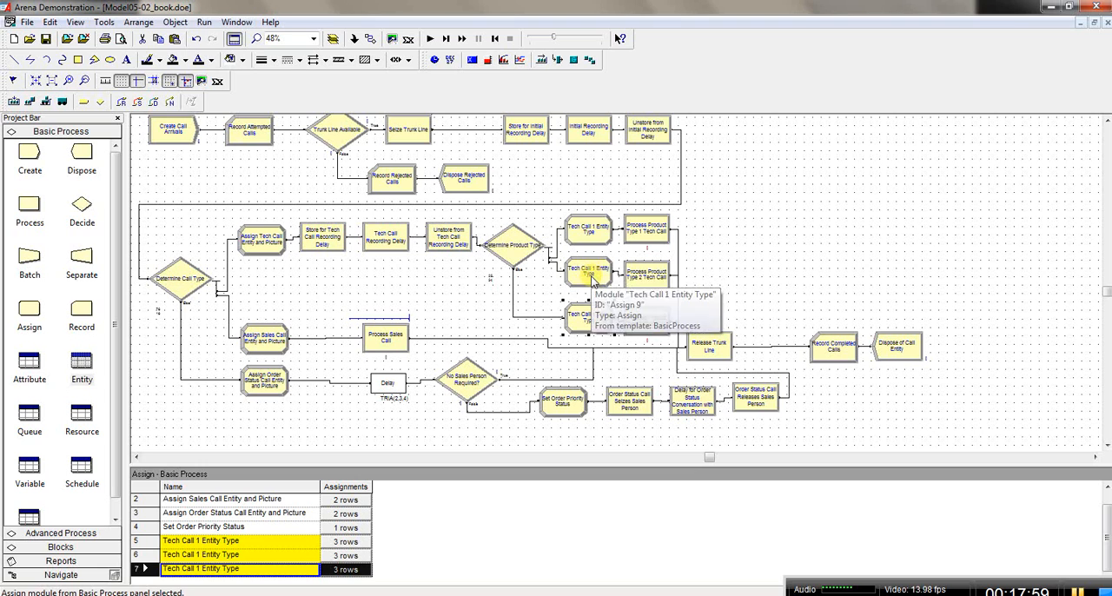
# Step: Rename the Assign module in front of Process Product Type 2 Tech Call as Tech Call 2 Entity Type
pyautogui.doubleClick(591, 271)
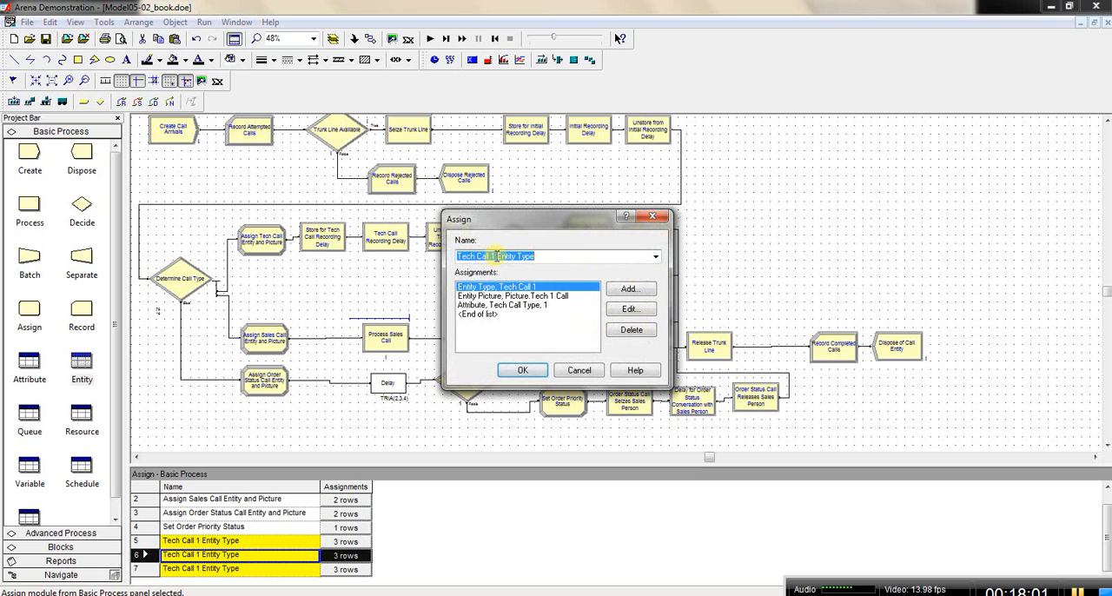
pyautogui.moveTo(524, 224); pyautogui.dragTo(813, 206)
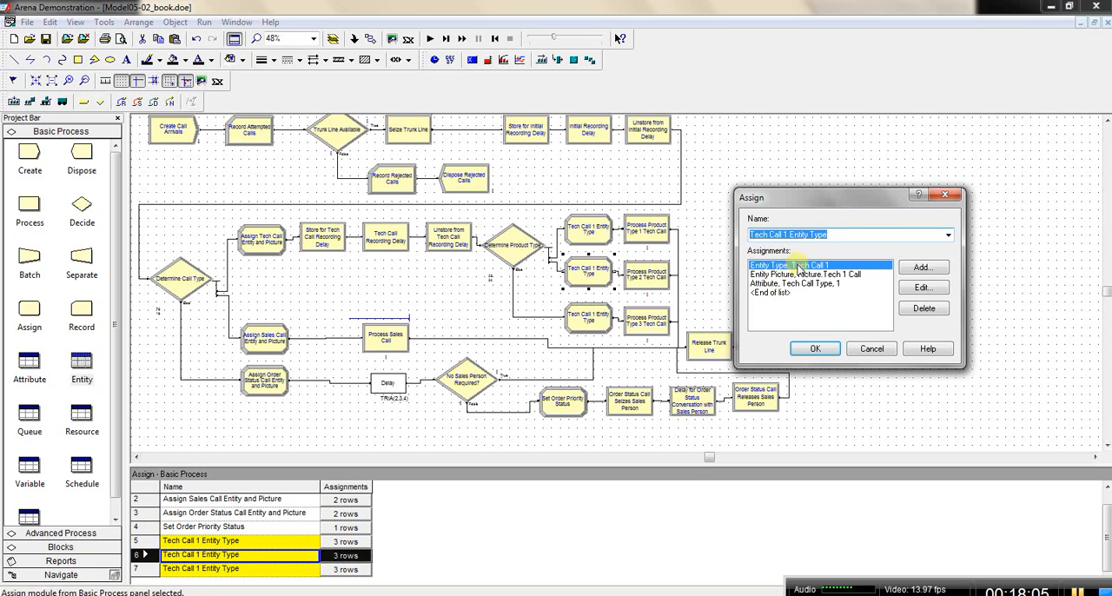
pyautogui.click(790, 235)
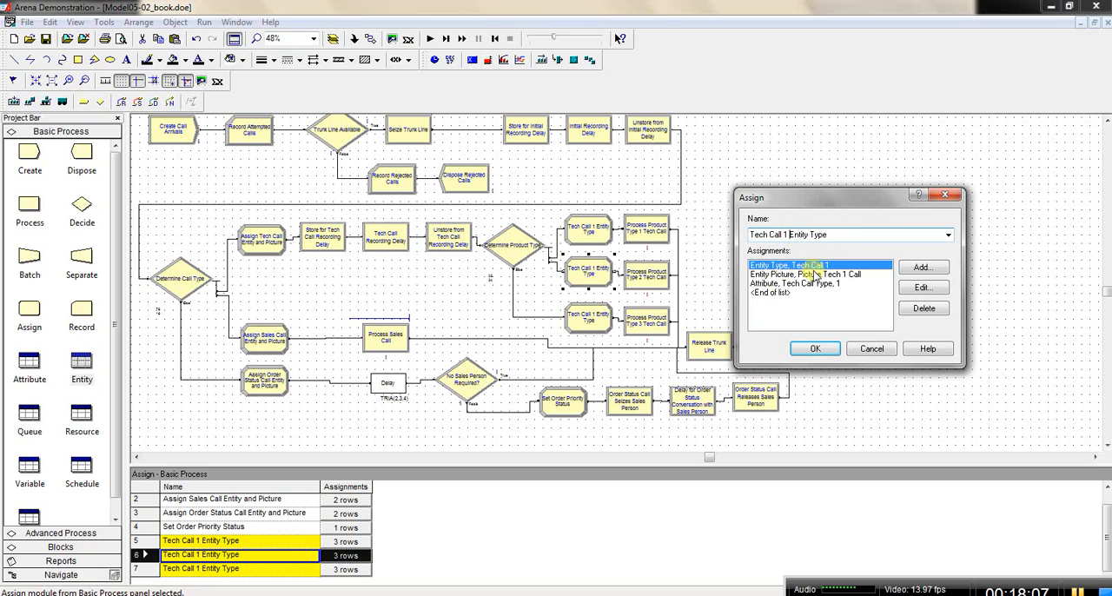
pyautogui.press('BackSpace')
pyautogui.write('2')
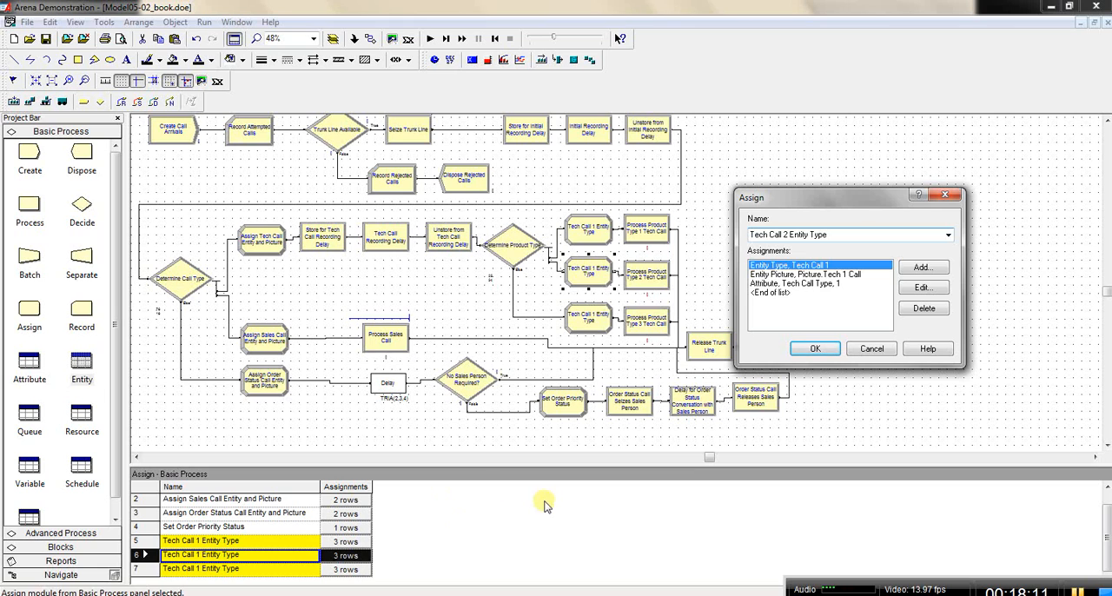
# Step: Change the module's entity type assignment to Tech Call 2 and its entity picture assignment to Picture.Tech 2 Call
pyautogui.doubleClick(837, 267)
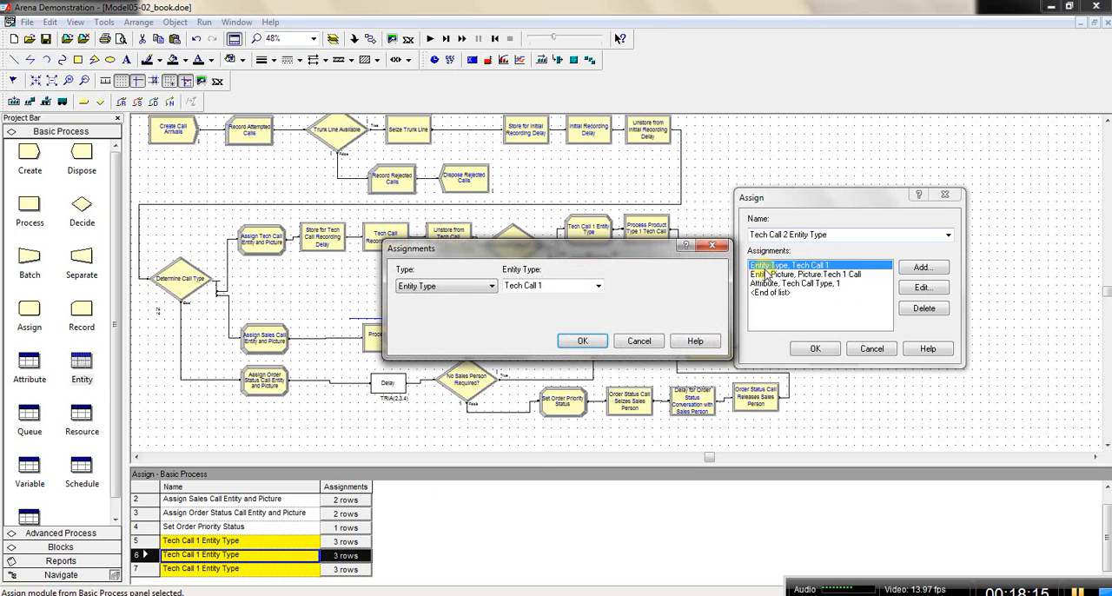
pyautogui.moveTo(506, 286); pyautogui.dragTo(548, 287)
pyautogui.click(544, 286)
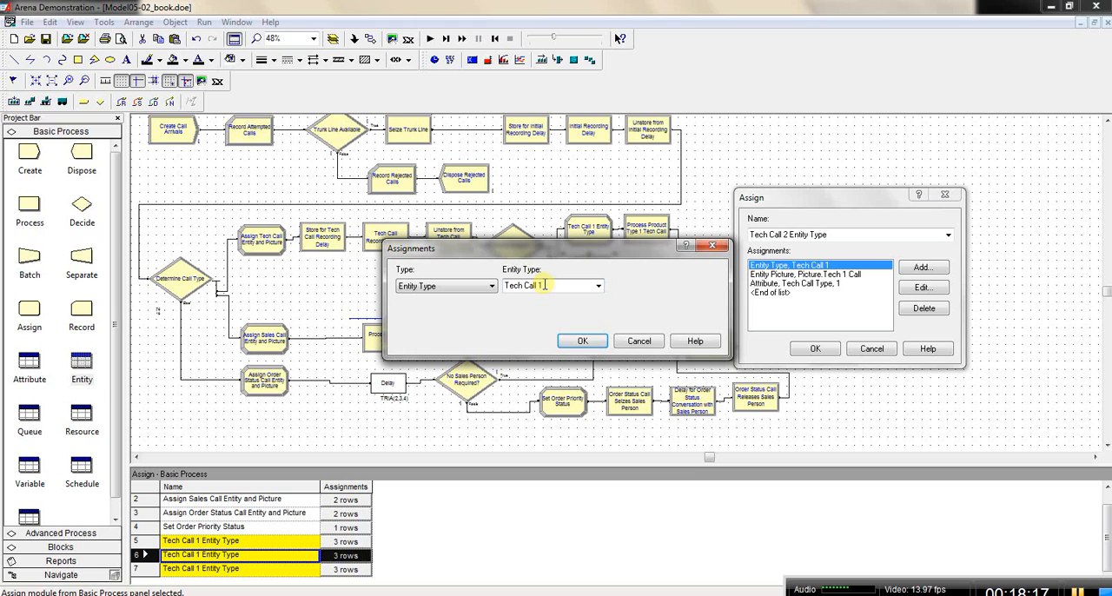
pyautogui.click(584, 341)
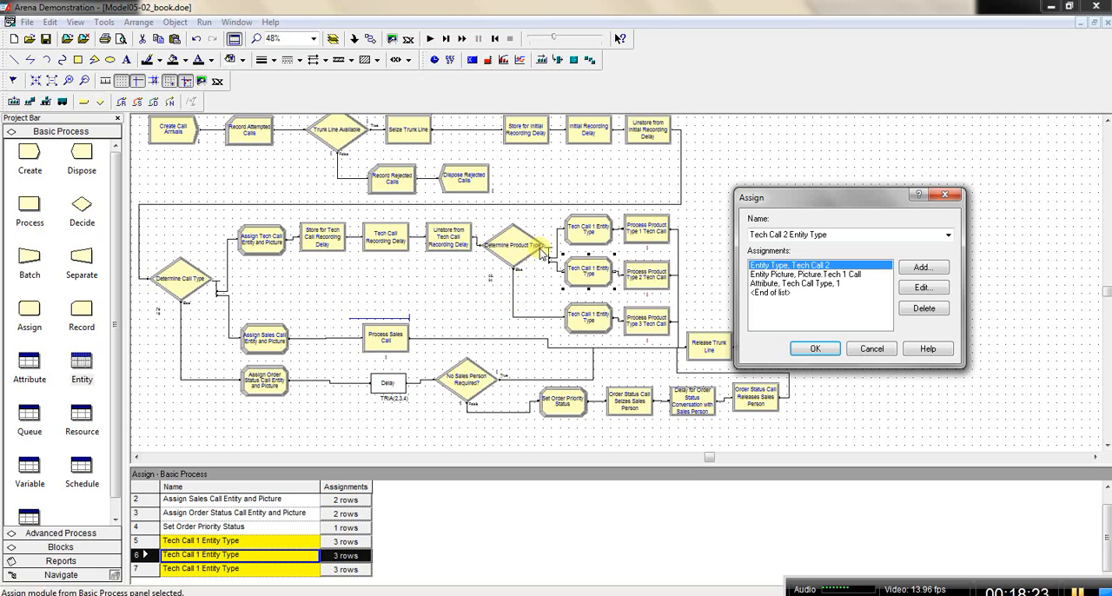
pyautogui.doubleClick(821, 275)
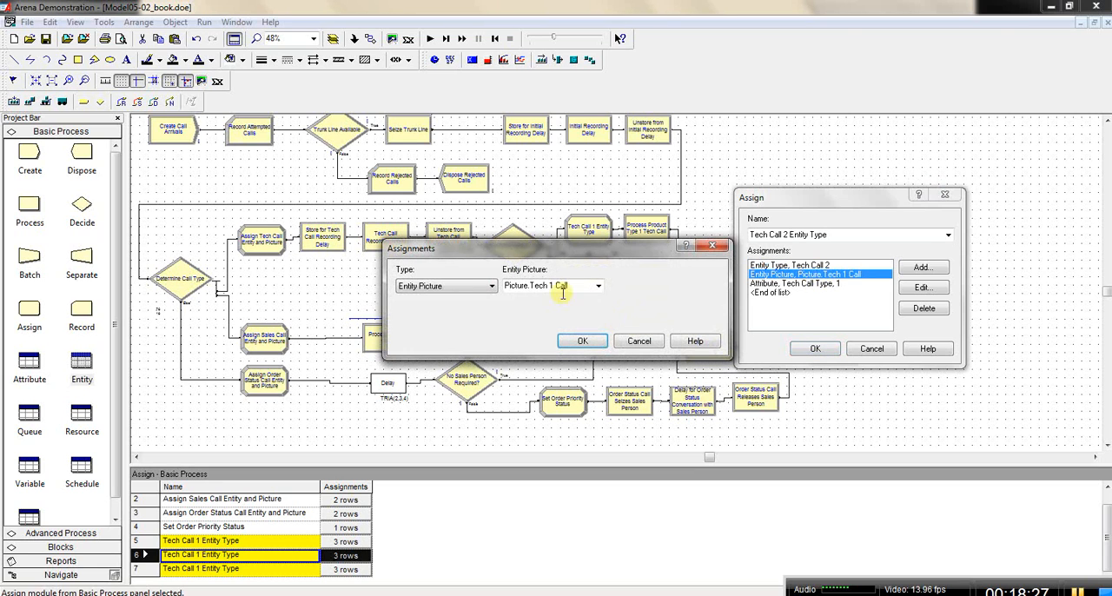
pyautogui.click(554, 286)
pyautogui.click(553, 286)
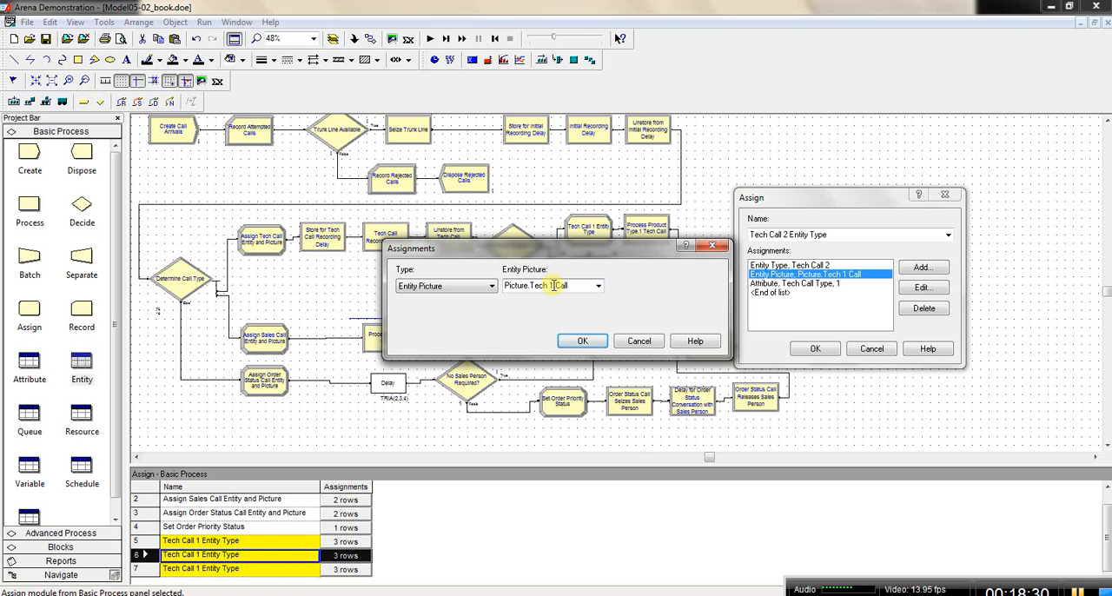
pyautogui.click(582, 341)
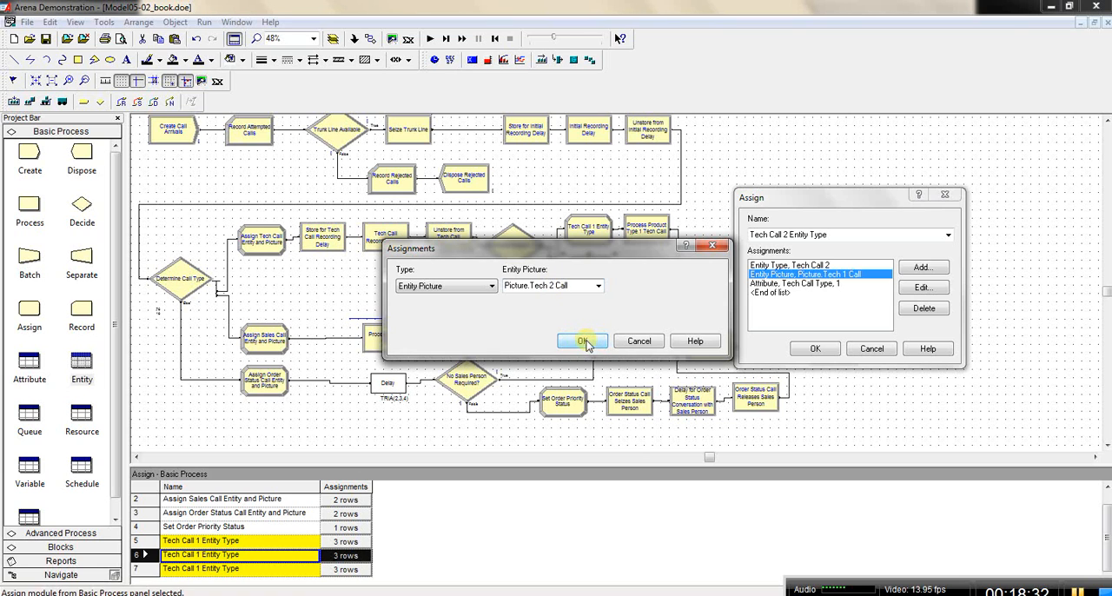
# Step: Set the Tech Call Type attribute's new value to 2 and accept the Tech Call 2 Entity Type module's settings
pyautogui.doubleClick(824, 284)
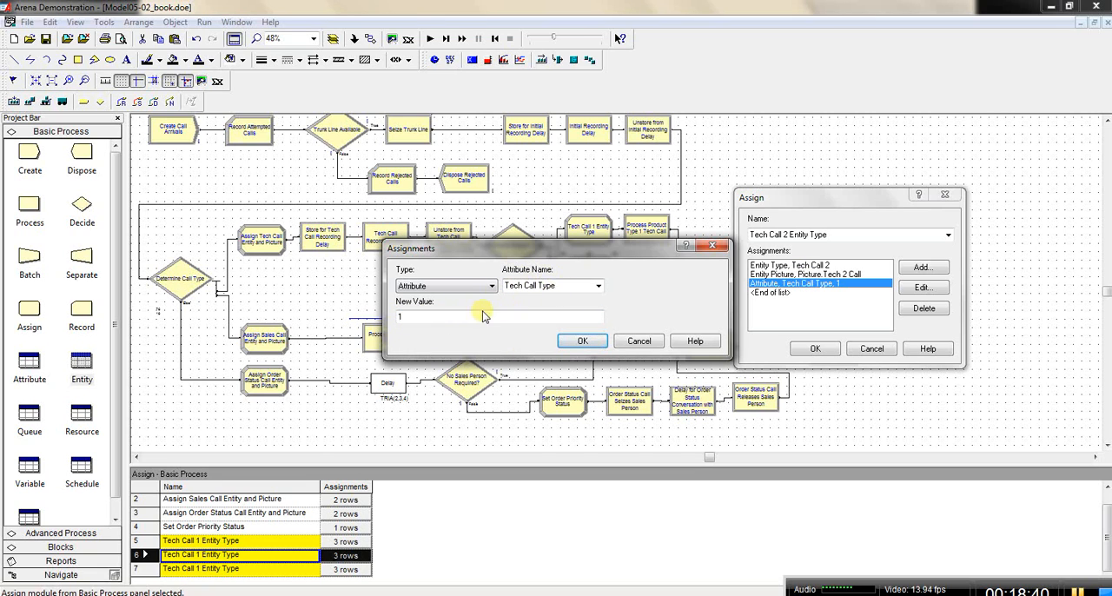
pyautogui.moveTo(408, 316); pyautogui.dragTo(388, 318)
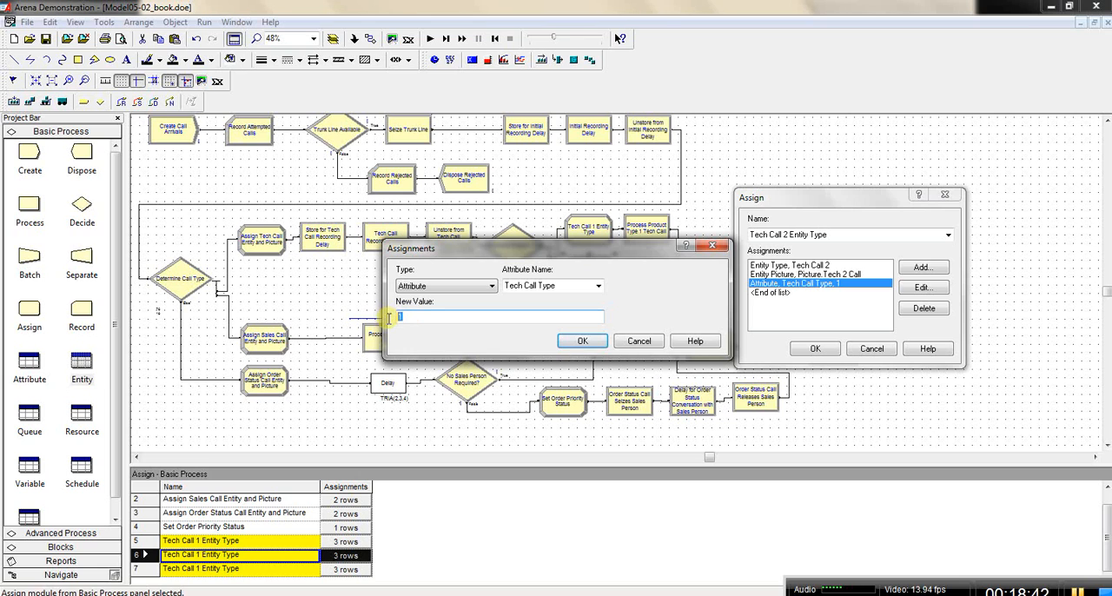
pyautogui.write('2')
pyautogui.click(581, 341)
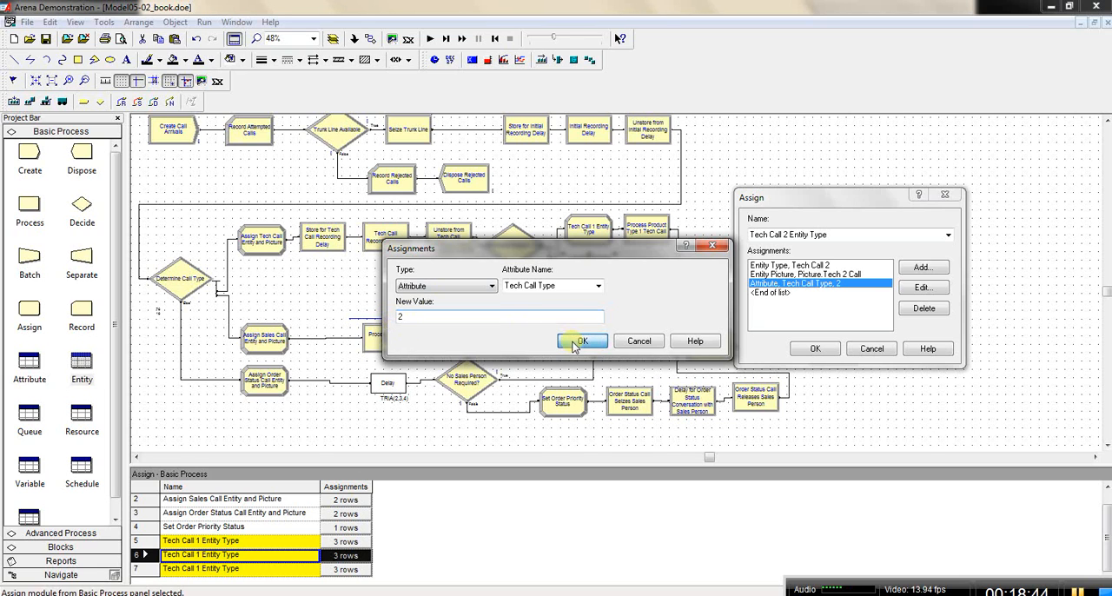
pyautogui.click(815, 349)
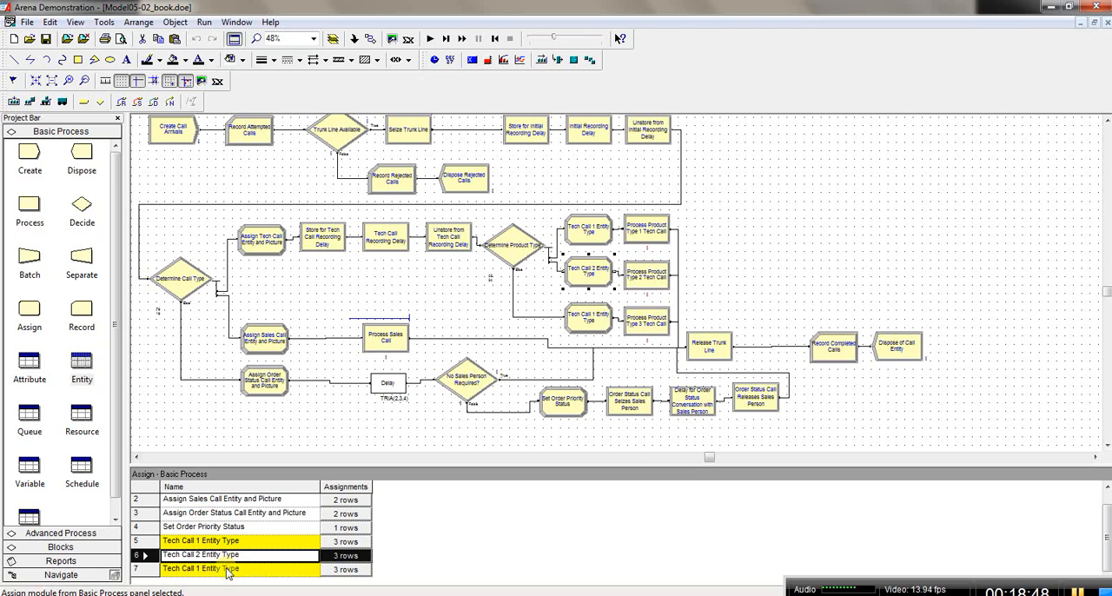
# Step: Rename the Assign module in front of Process Product Type 3 Tech Call as Tech Call 3 Entity Type
pyautogui.click(590, 320)
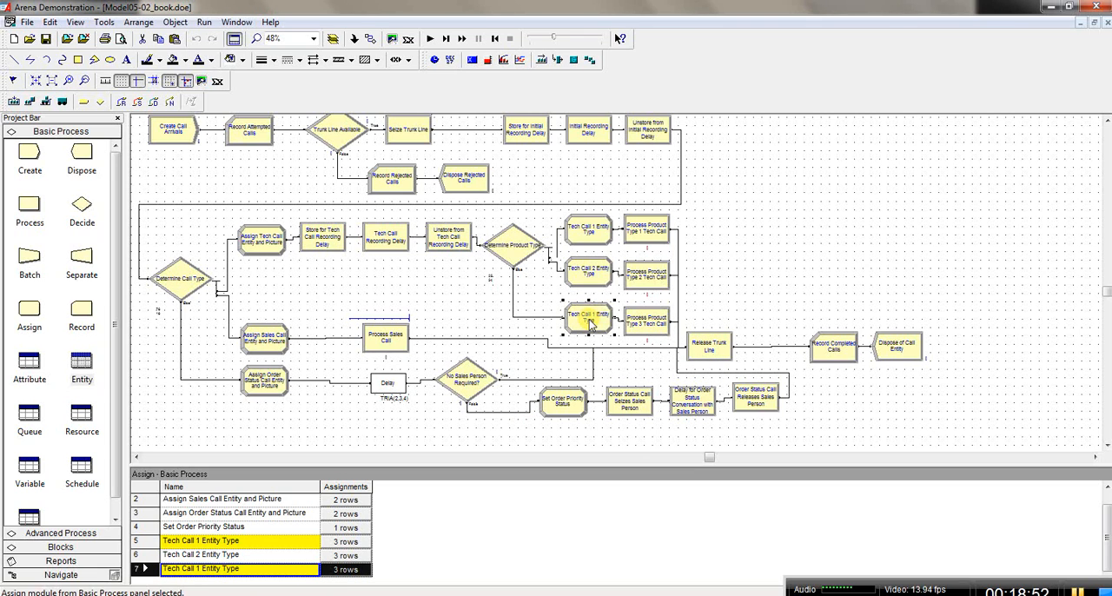
pyautogui.doubleClick(590, 320)
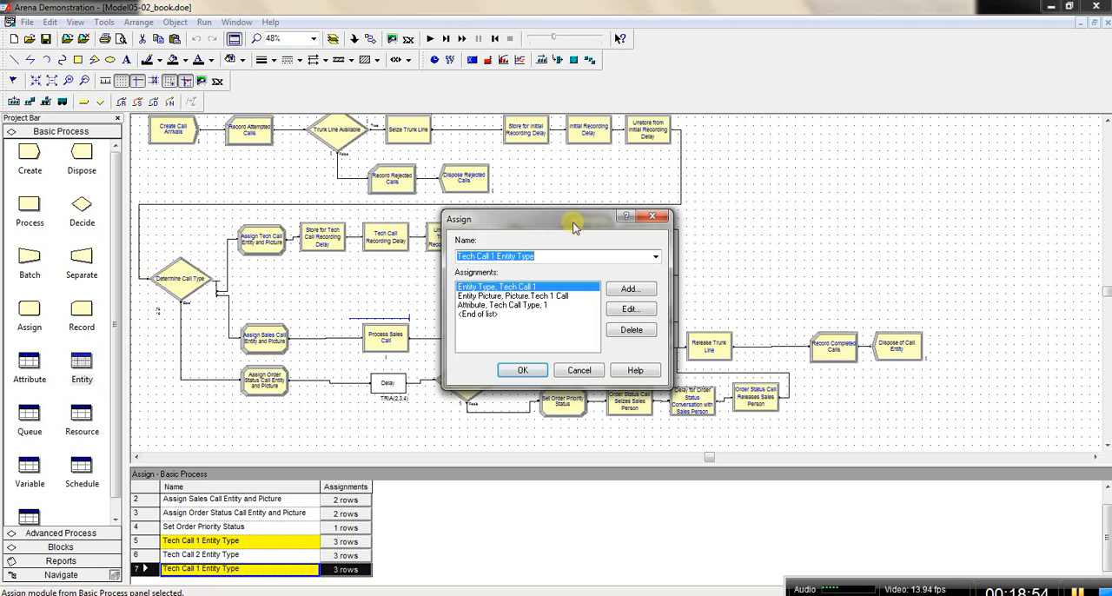
pyautogui.moveTo(569, 219); pyautogui.dragTo(776, 212)
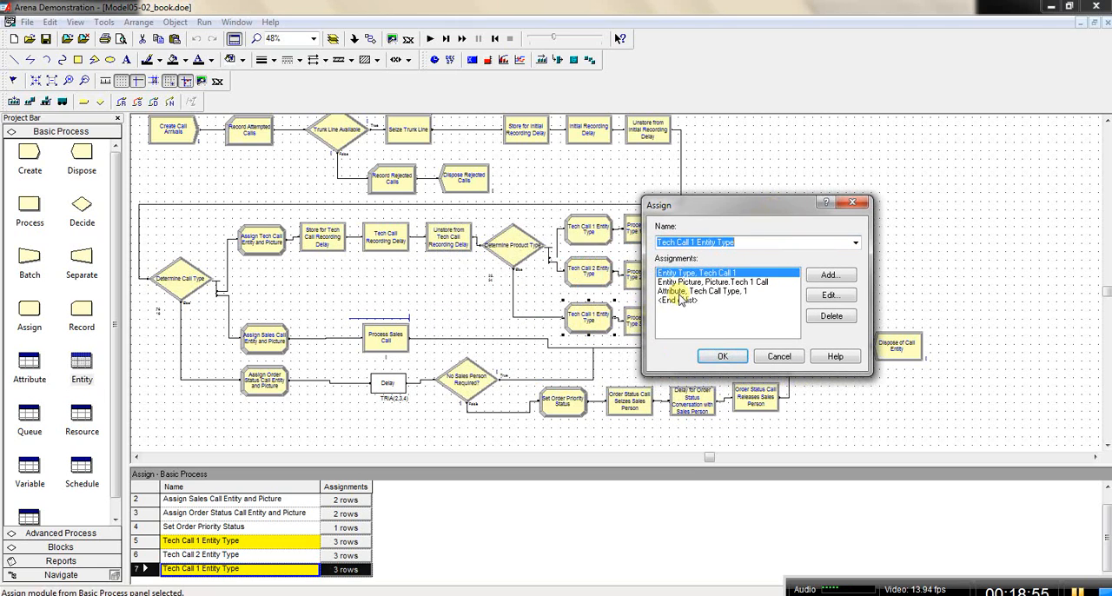
pyautogui.click(694, 243)
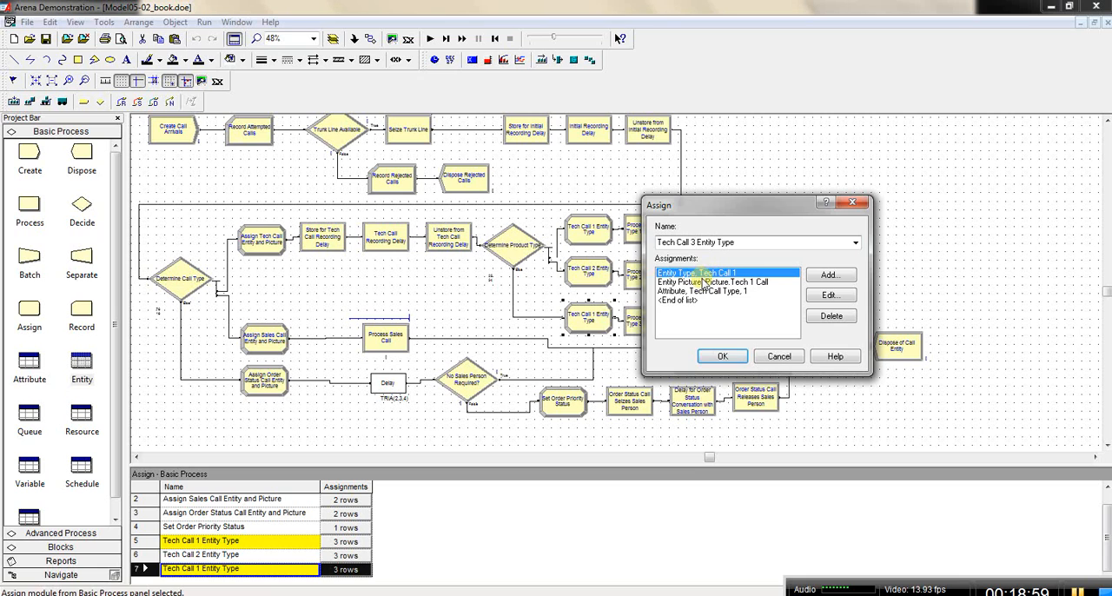
# Step: Change the entity type assignment in the Tech Call 3 Entity Type module to Tech Call 3
pyautogui.doubleClick(700, 274)
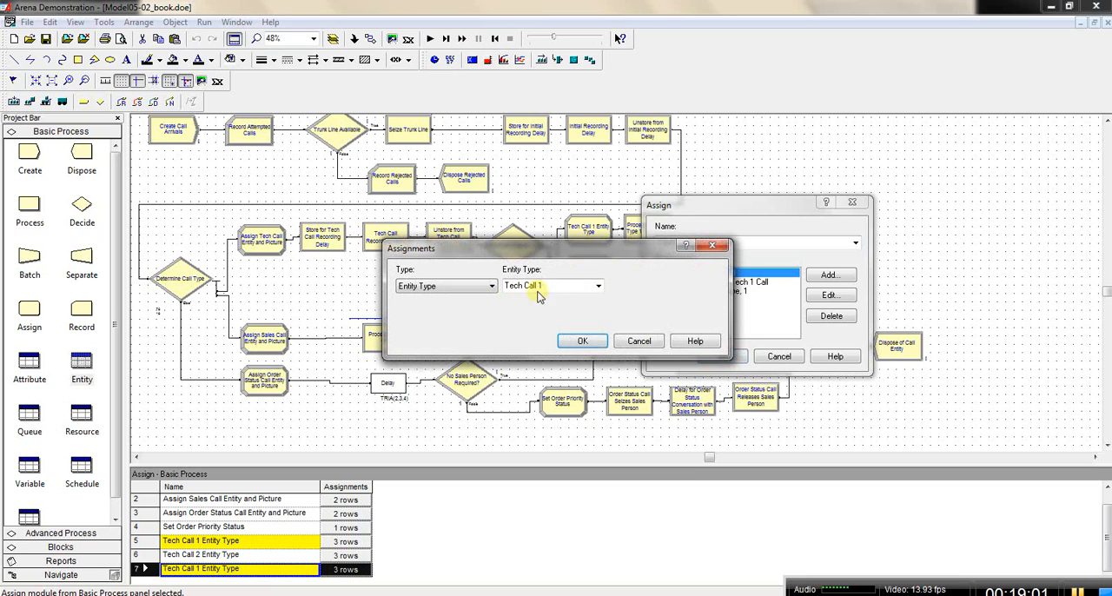
pyautogui.click(548, 288)
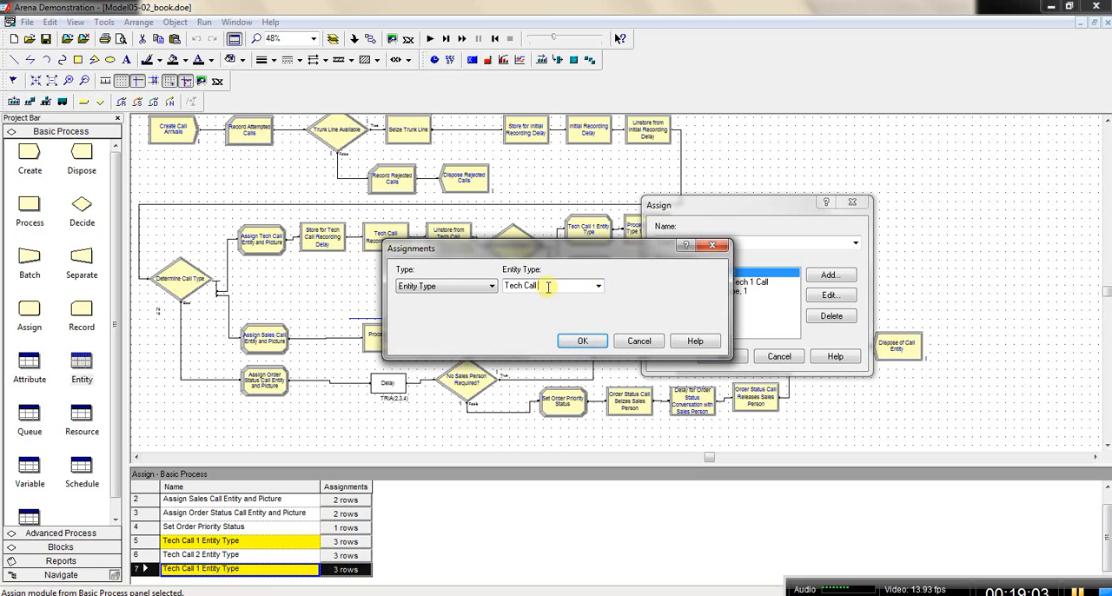
pyautogui.click(579, 340)
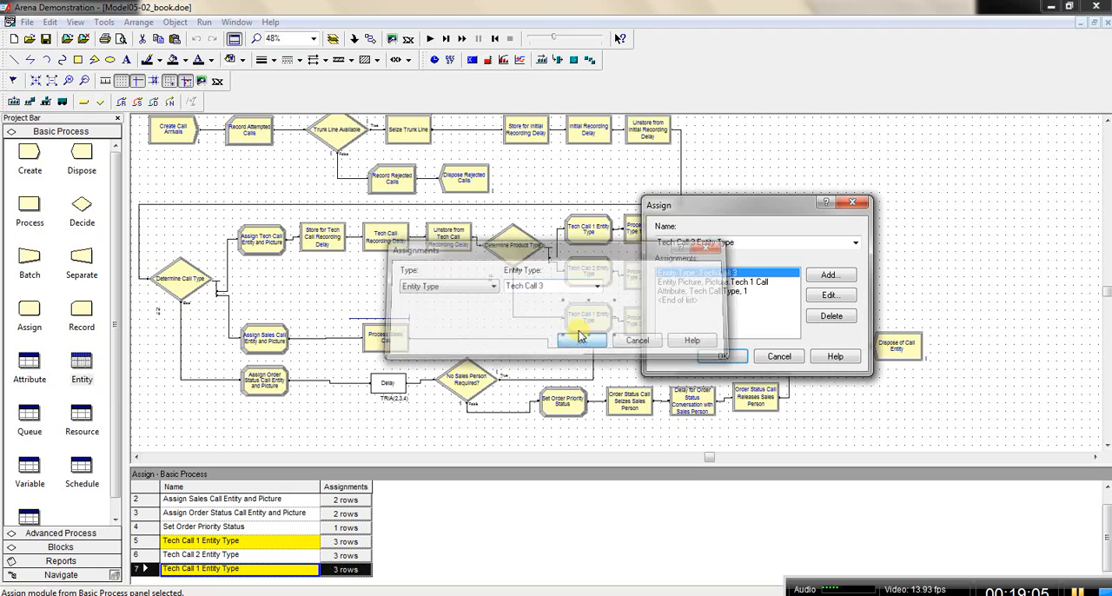
# Step: Change the entity picture assignment in the Tech Call 3 Entity Type module to Picture.Tech 3 Call
pyautogui.doubleClick(707, 283)
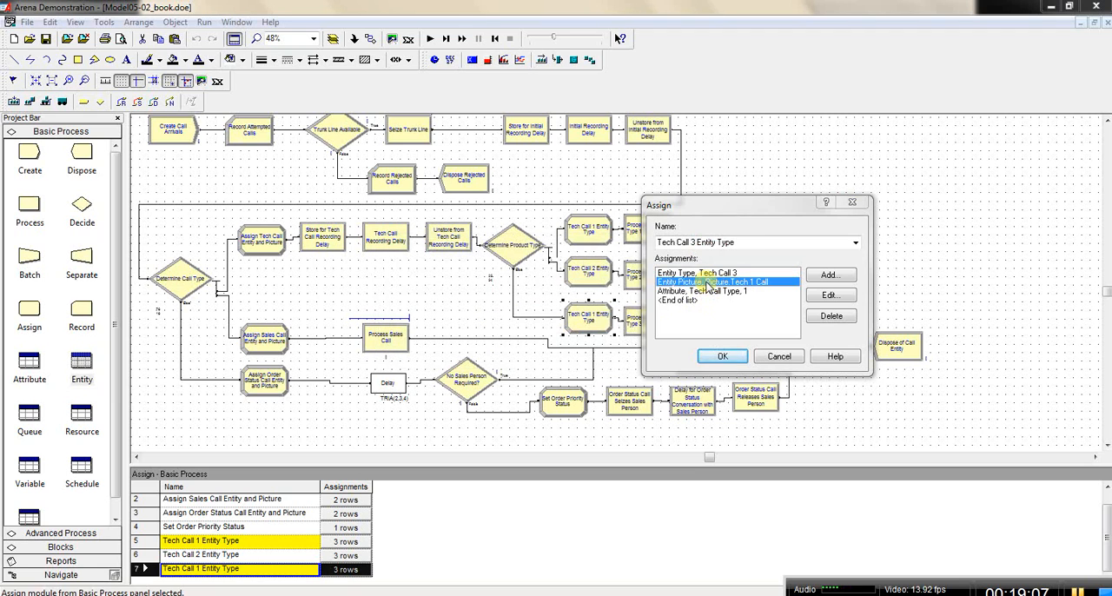
pyautogui.click(554, 286)
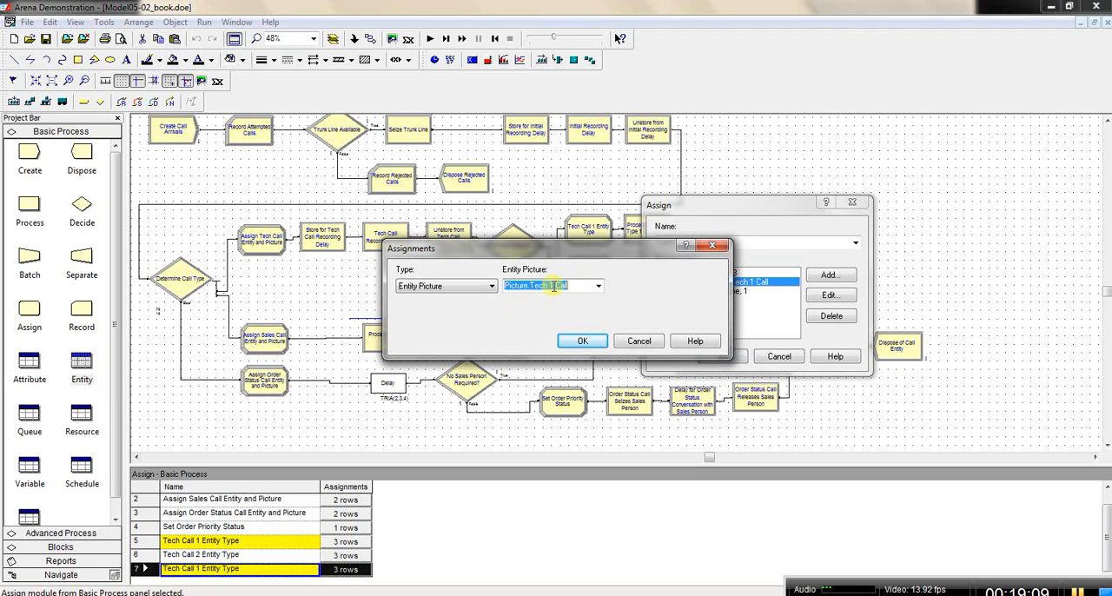
pyautogui.click(554, 286)
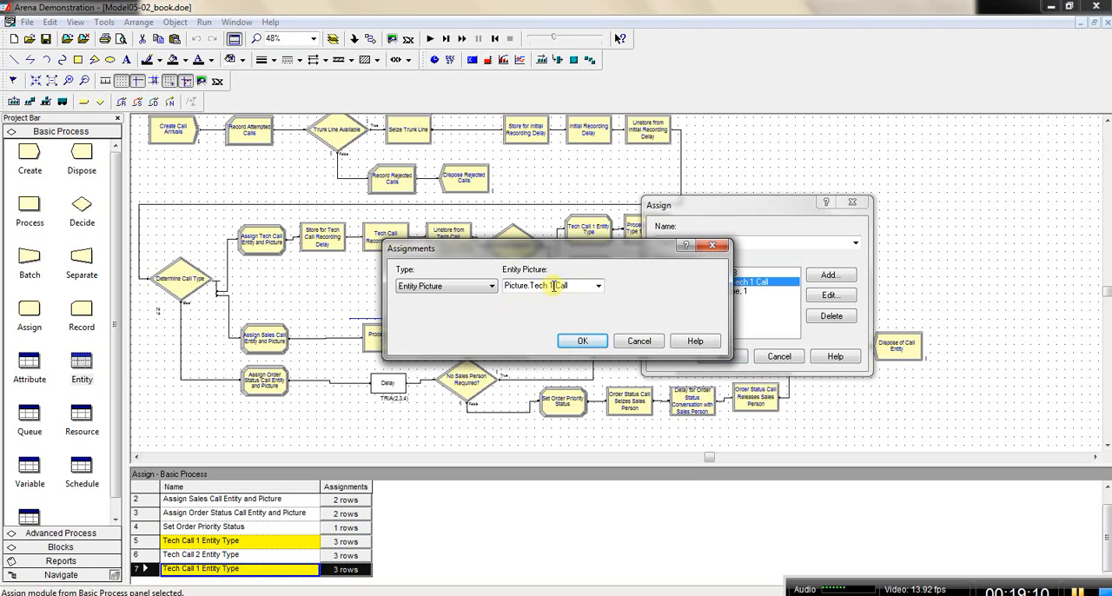
pyautogui.click(581, 340)
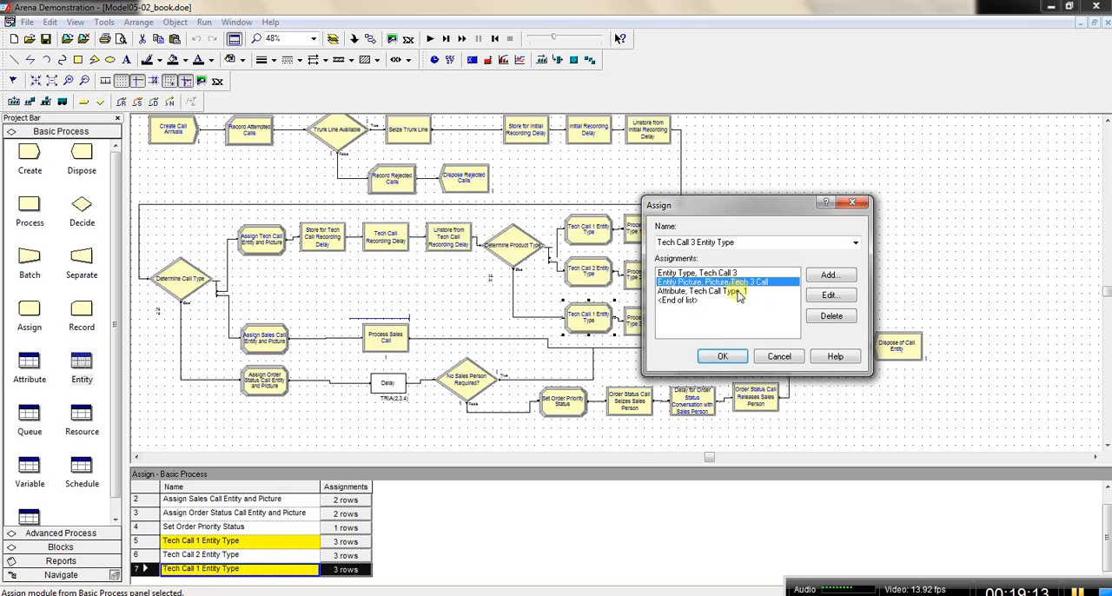
# Step: Set the Tech Call Type attribute's new value to 3 and accept the Tech Call 3 Entity Type module's settings
pyautogui.doubleClick(740, 297)
pyautogui.click(426, 318)
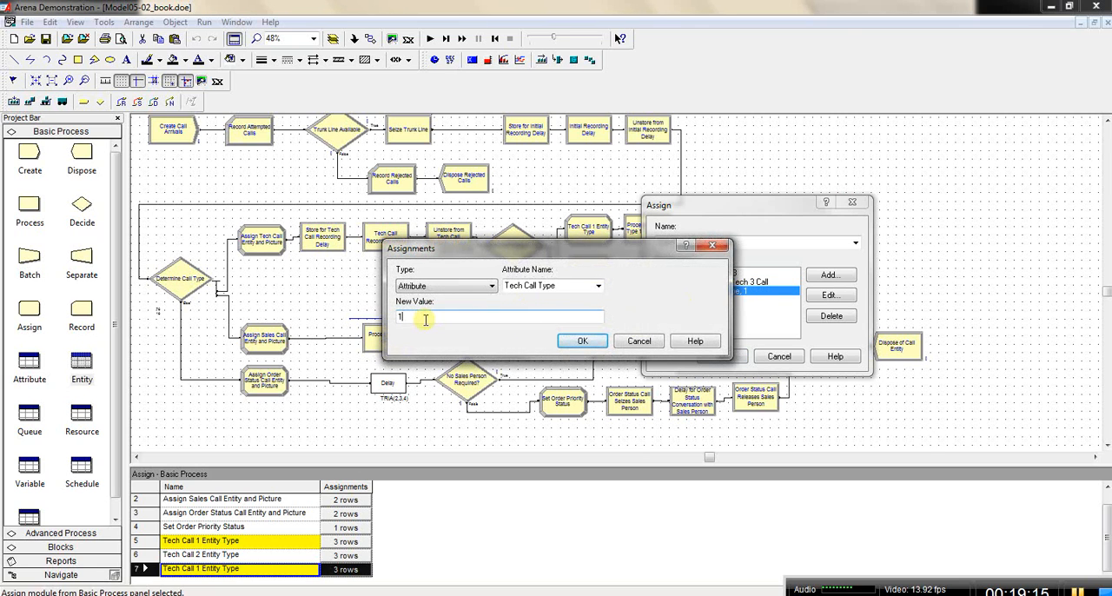
pyautogui.moveTo(426, 318); pyautogui.dragTo(380, 323)
pyautogui.write('3')
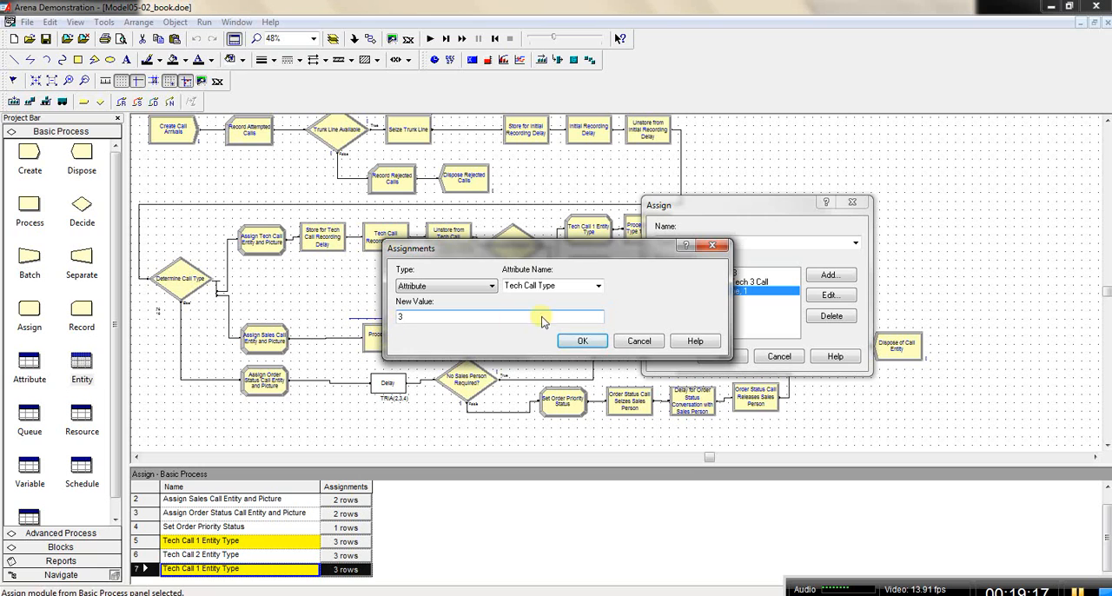
pyautogui.click(582, 341)
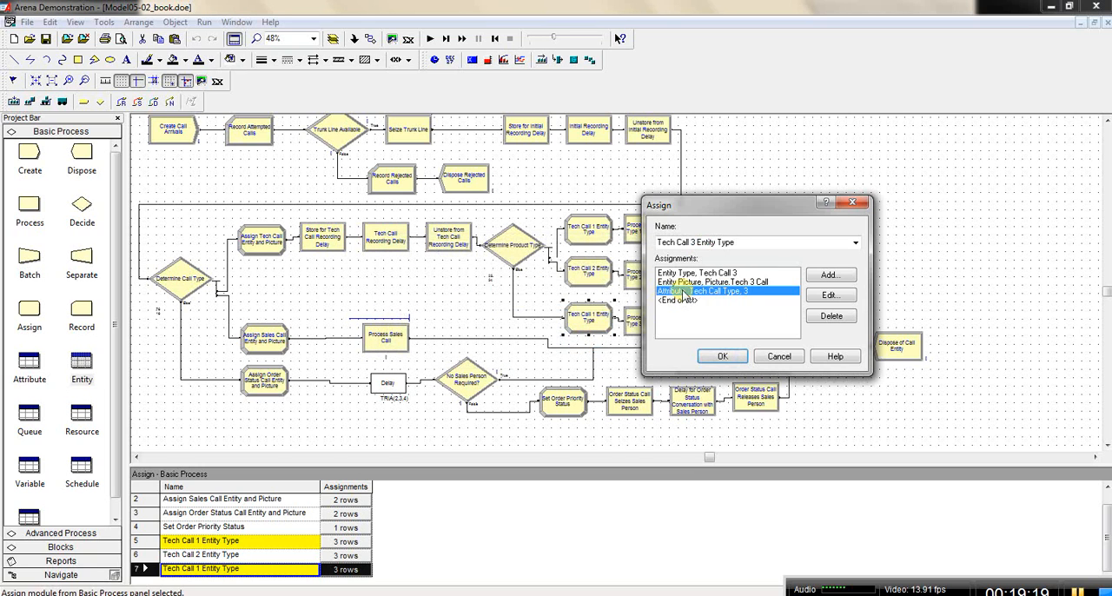
pyautogui.click(724, 357)
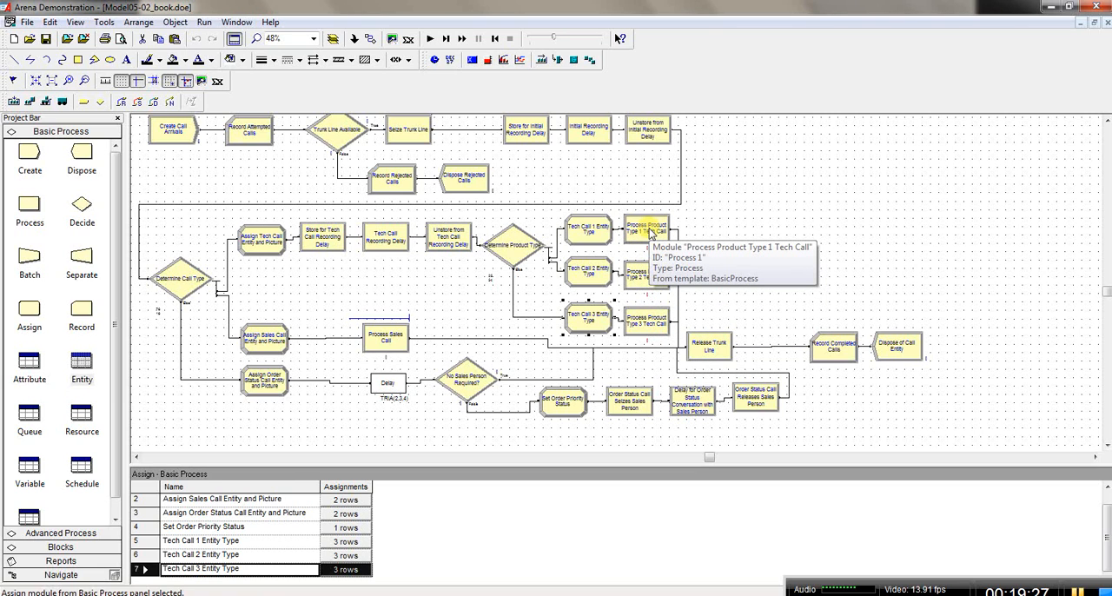
# Step: Review the resource set, selection rule and save attribute in the Process Product Type 1, 2 and 3 Tech Call modules
pyautogui.doubleClick(650, 232)
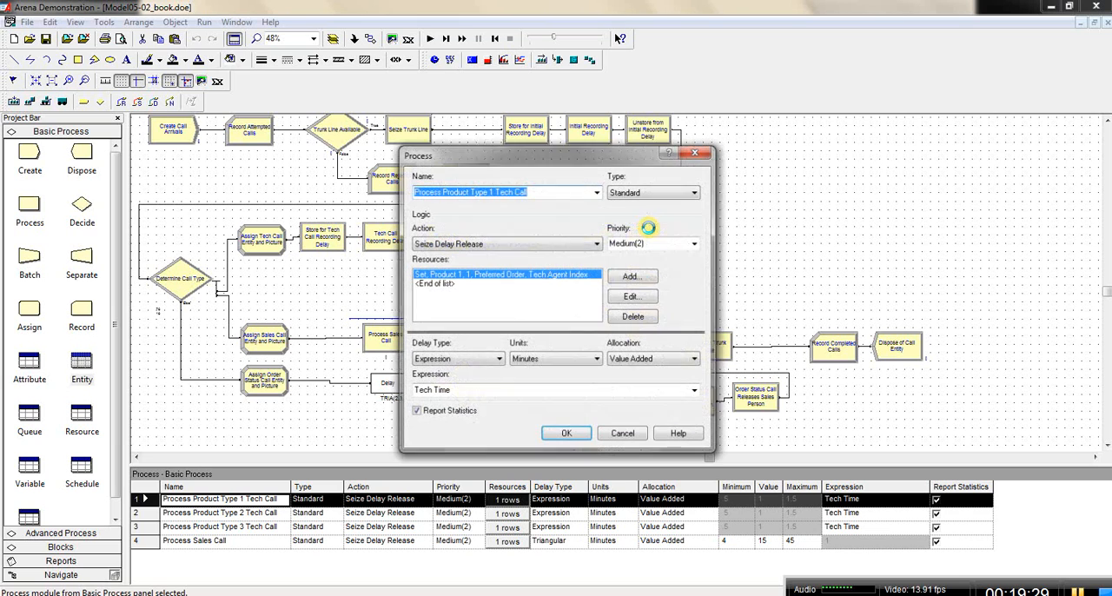
pyautogui.moveTo(495, 162); pyautogui.dragTo(791, 154)
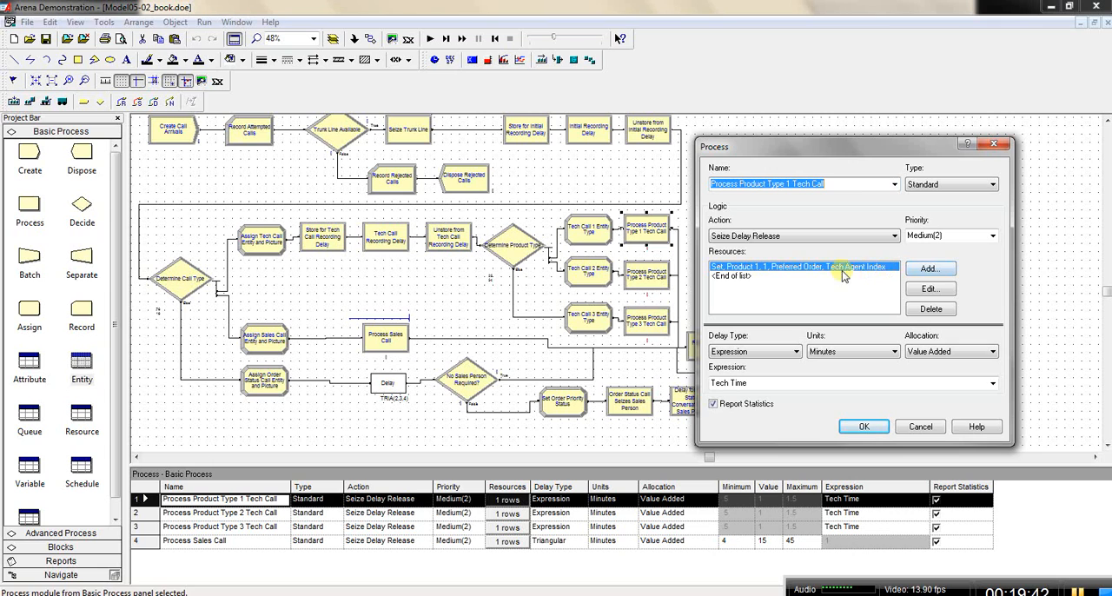
pyautogui.doubleClick(884, 271)
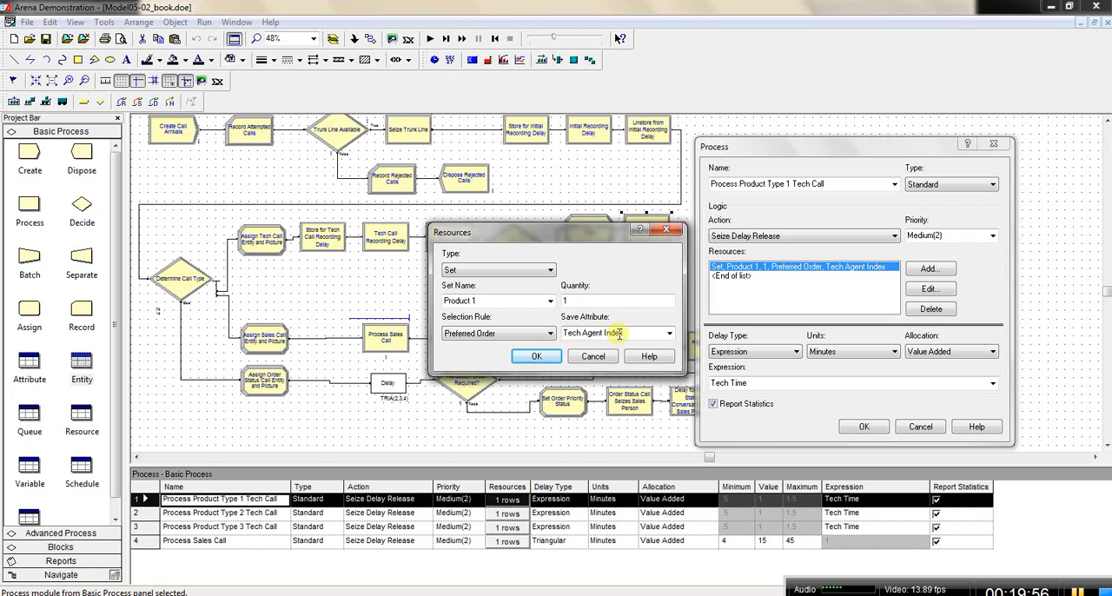
pyautogui.click(539, 357)
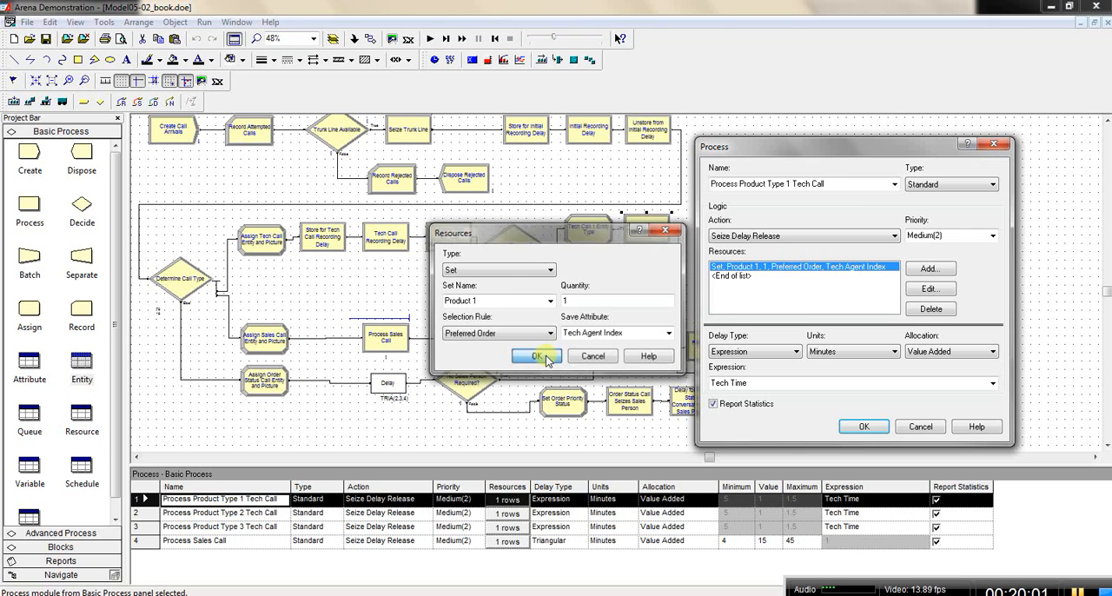
pyautogui.click(864, 427)
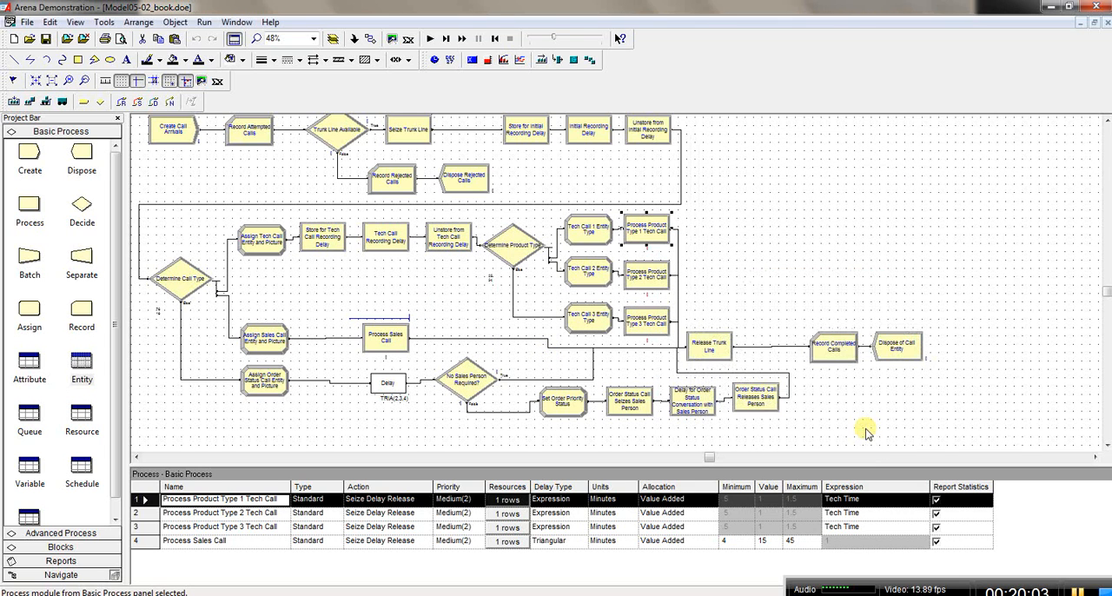
pyautogui.doubleClick(648, 276)
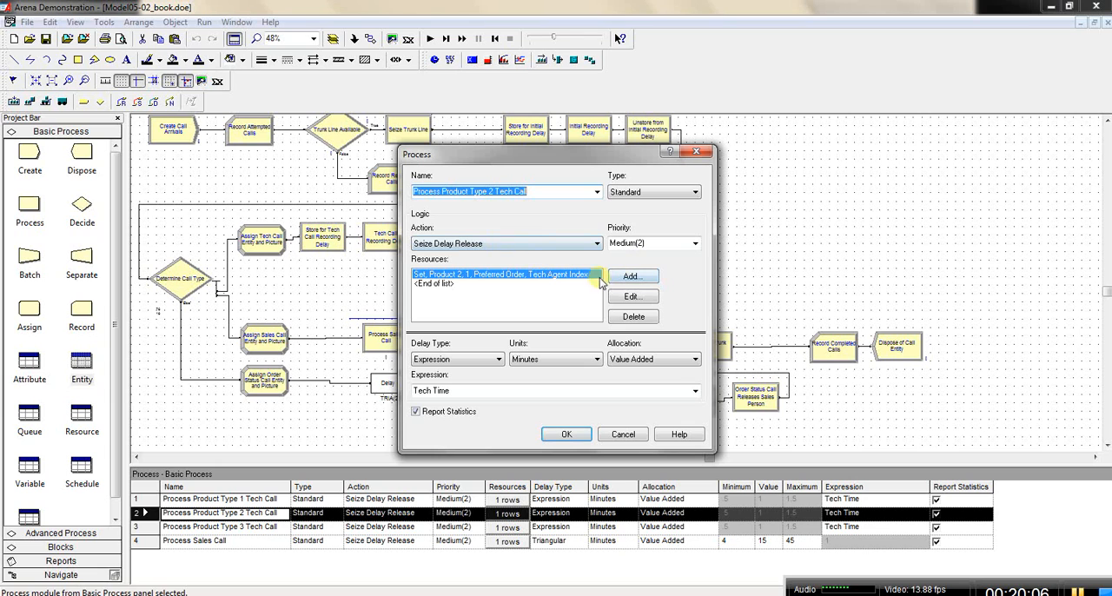
pyautogui.click(619, 298)
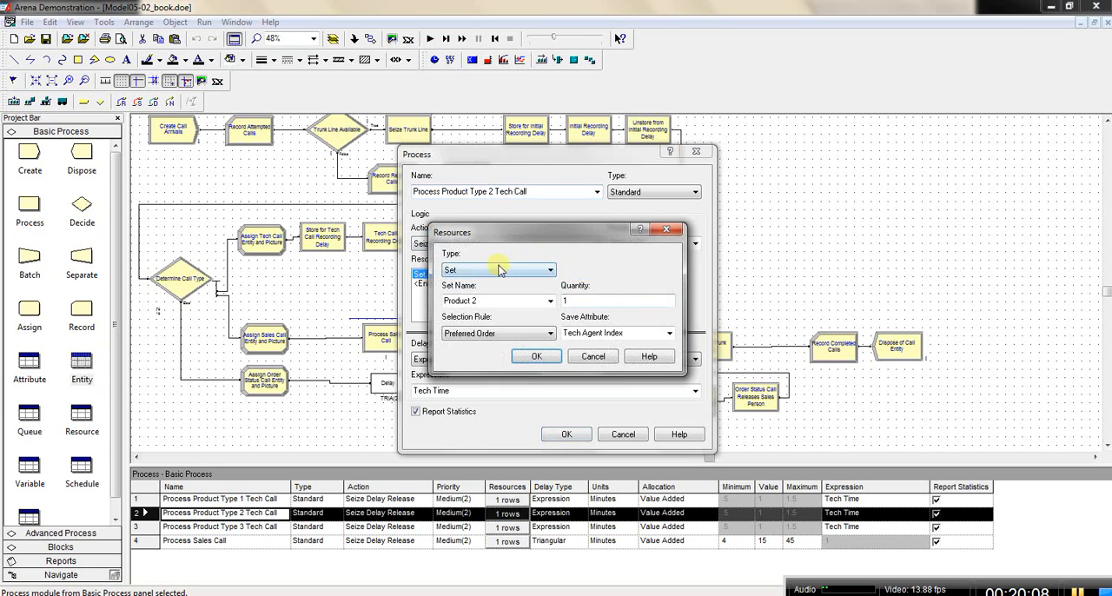
pyautogui.click(550, 360)
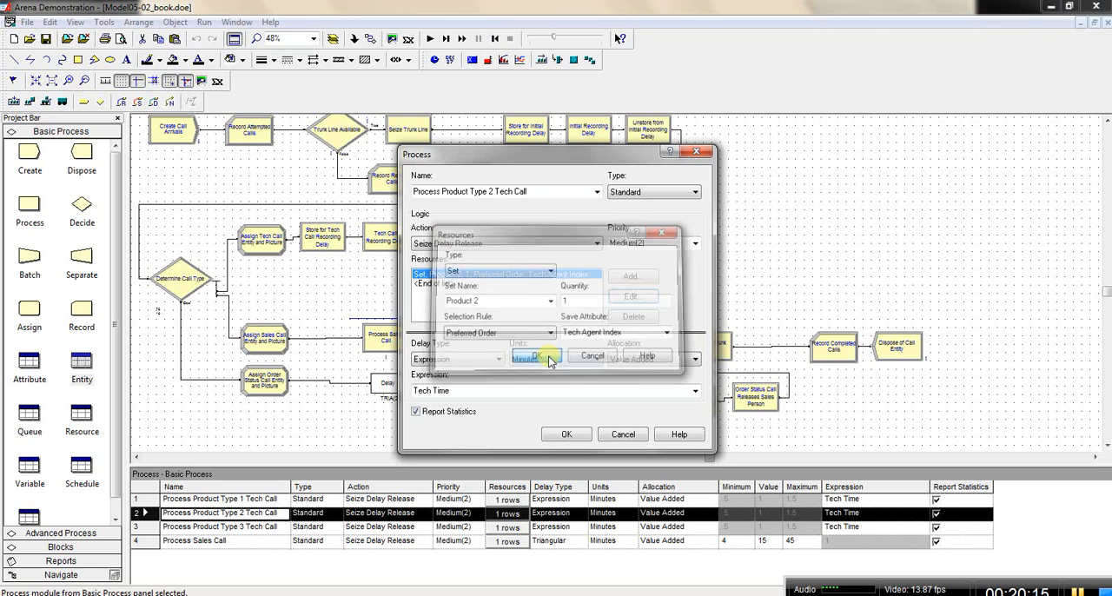
pyautogui.click(580, 438)
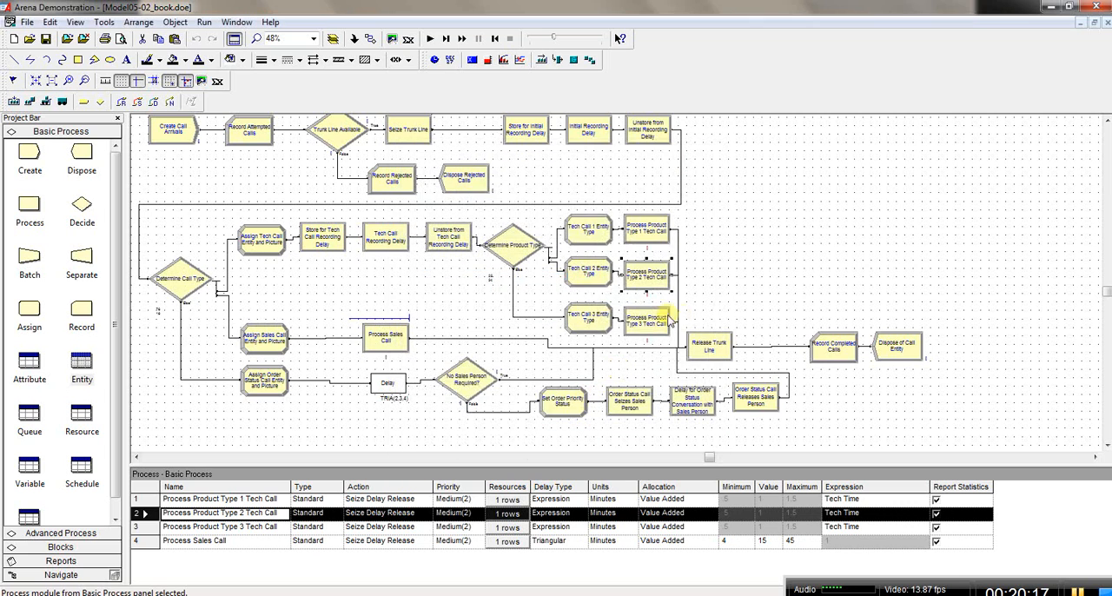
pyautogui.doubleClick(654, 330)
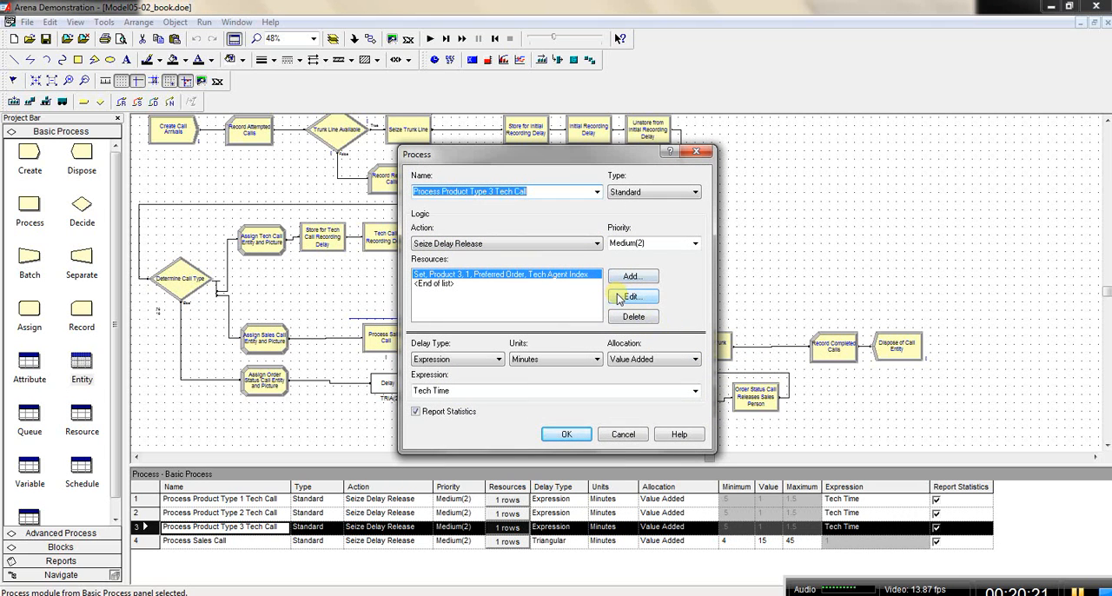
pyautogui.click(630, 298)
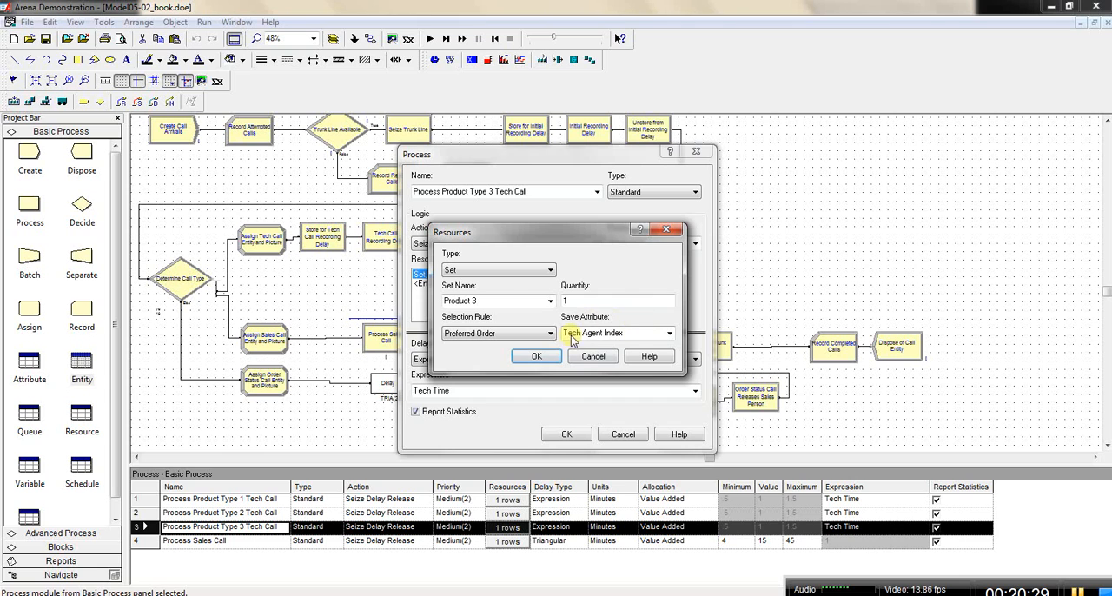
pyautogui.click(536, 356)
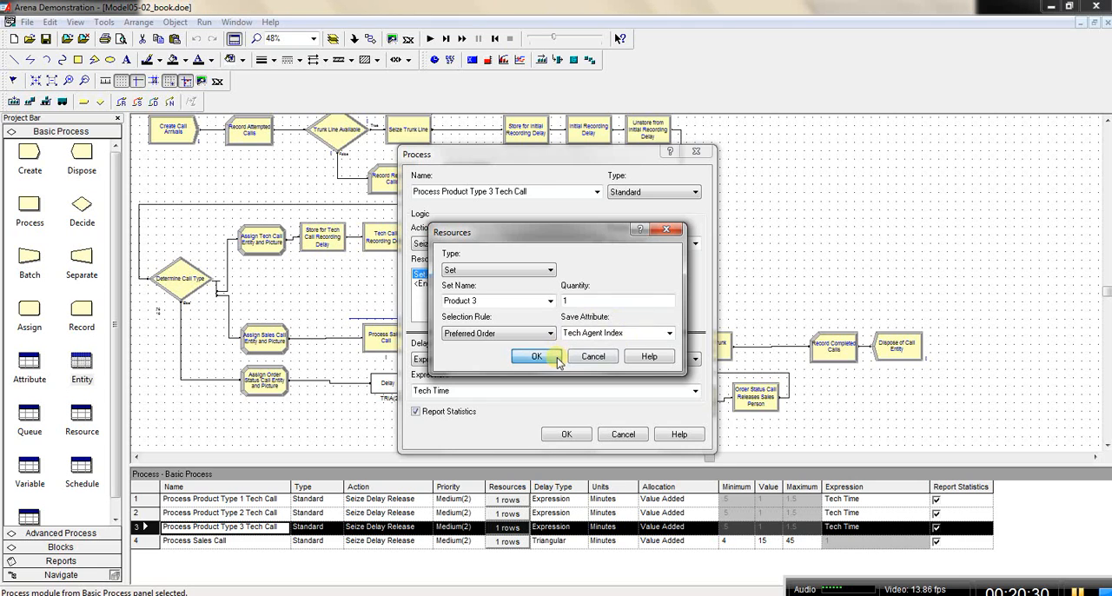
pyautogui.click(564, 435)
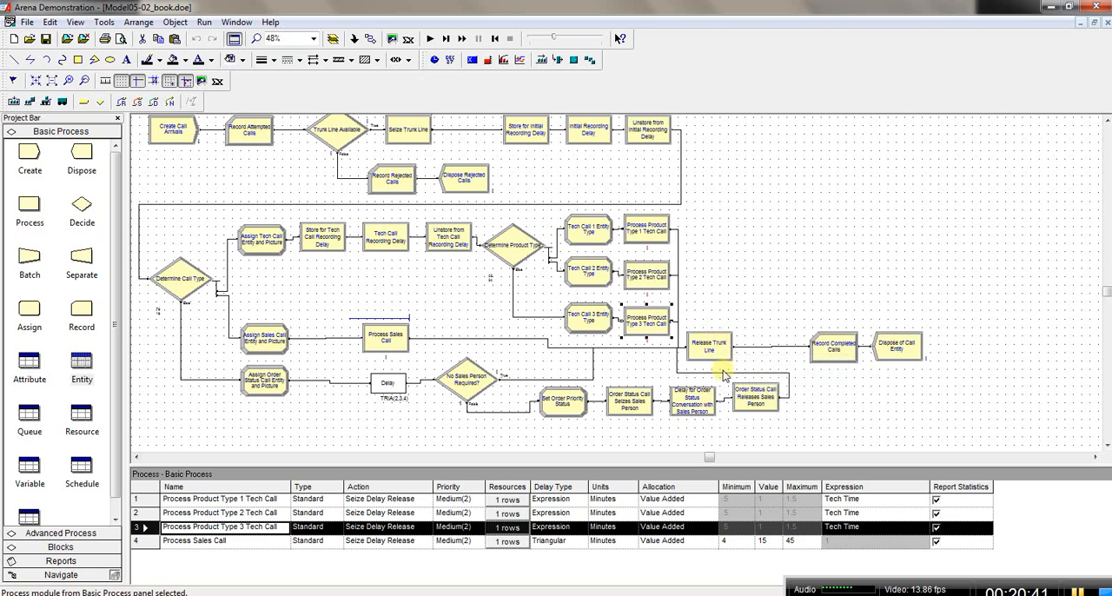
# Step: Delete the three tech call processes' connections to Release Trunk Line and add a Decide module connected after Process Product Type 1 Tech Call
pyautogui.click(679, 288)
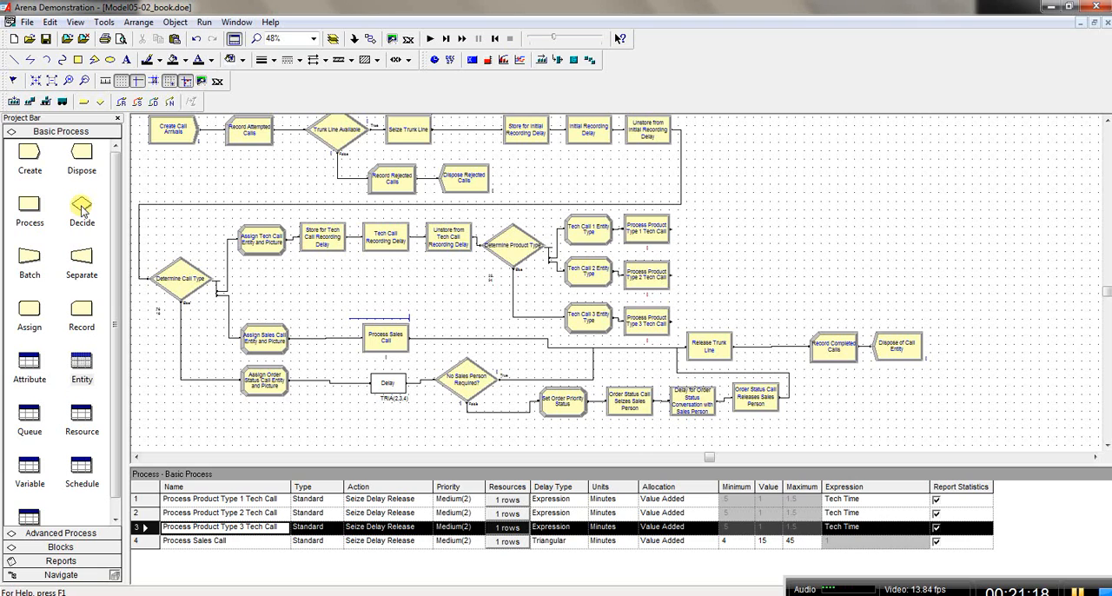
pyautogui.click(645, 229)
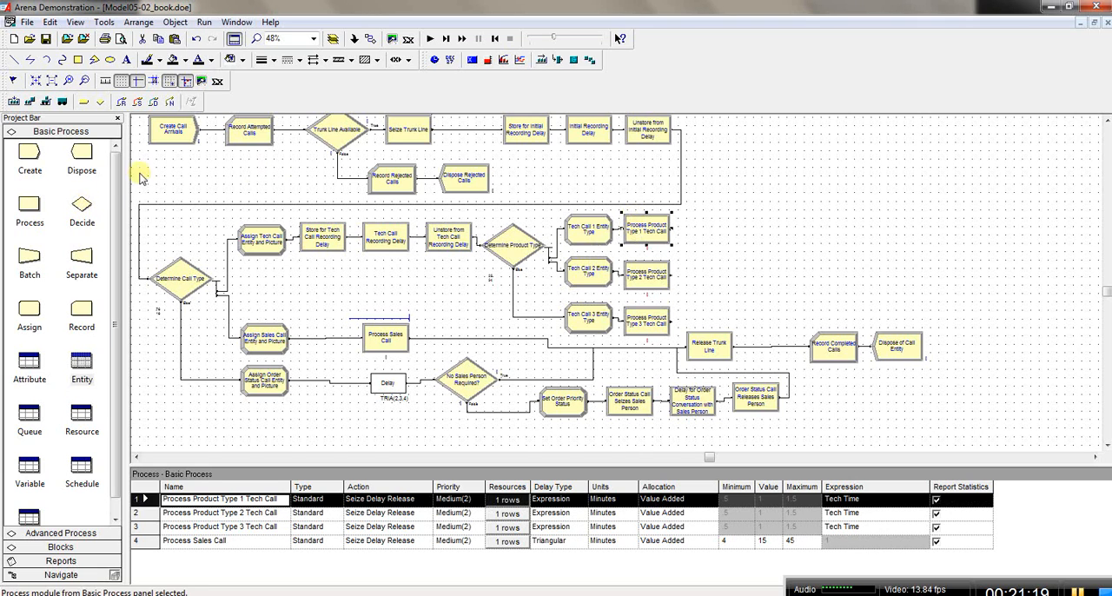
pyautogui.moveTo(82, 206); pyautogui.dragTo(711, 224)
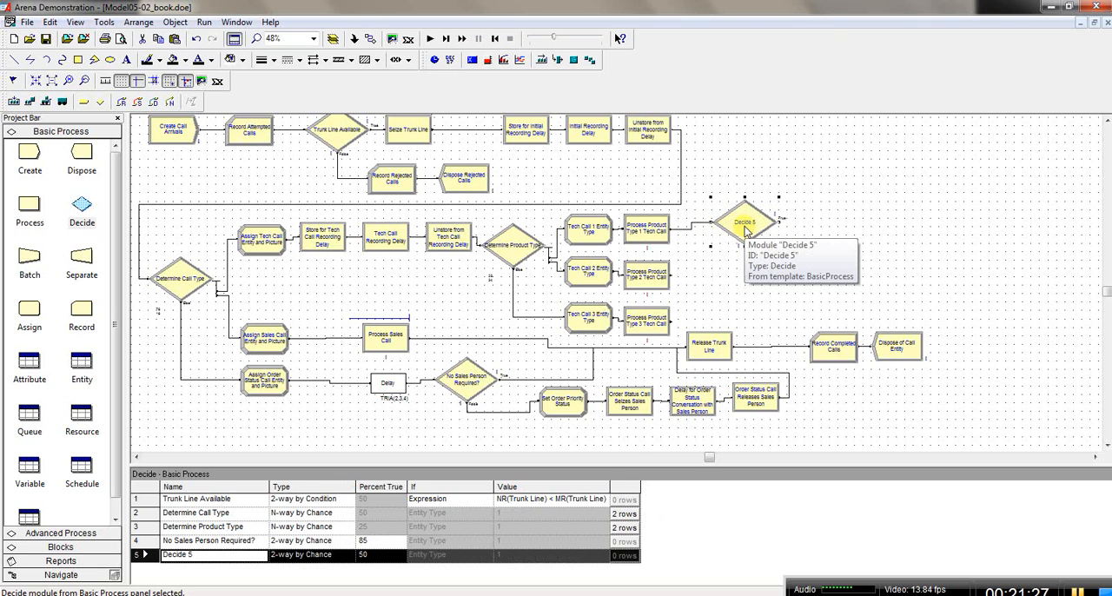
pyautogui.moveTo(745, 229); pyautogui.dragTo(743, 246)
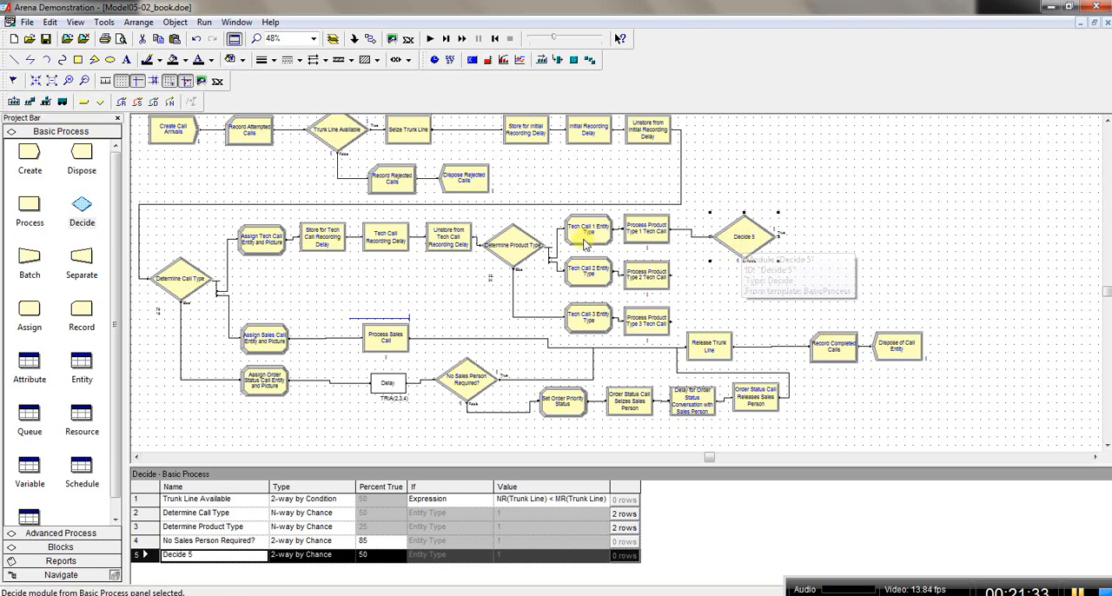
# Step: Connect the exits of Process Product Type 2 Tech Call and Process Product Type 3 Tech Call to the new Decide module's entry
pyautogui.click(370, 38)
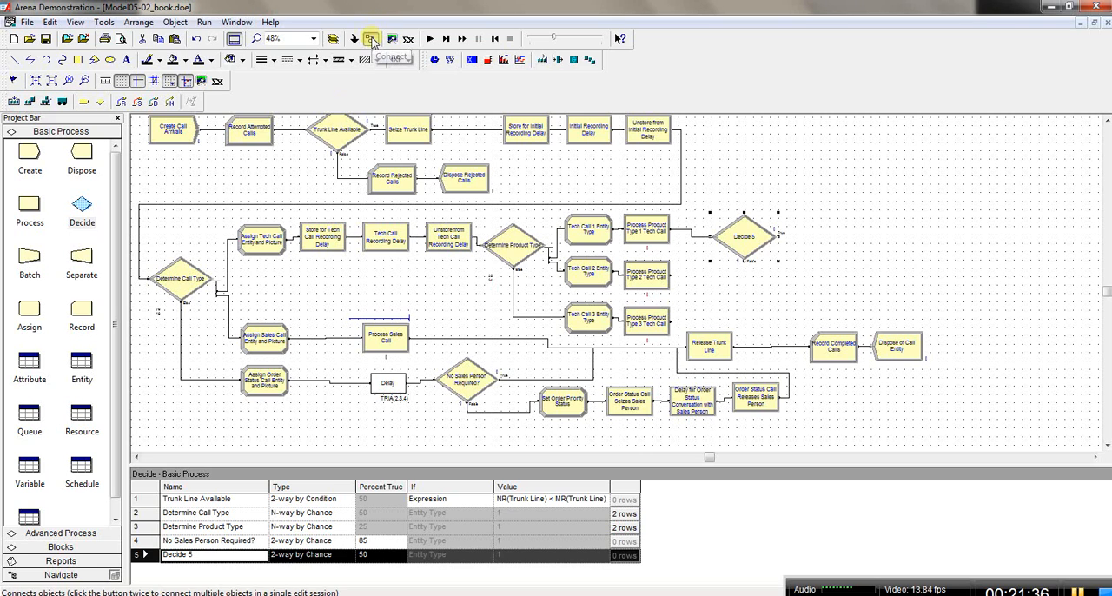
pyautogui.click(672, 274)
pyautogui.click(714, 236)
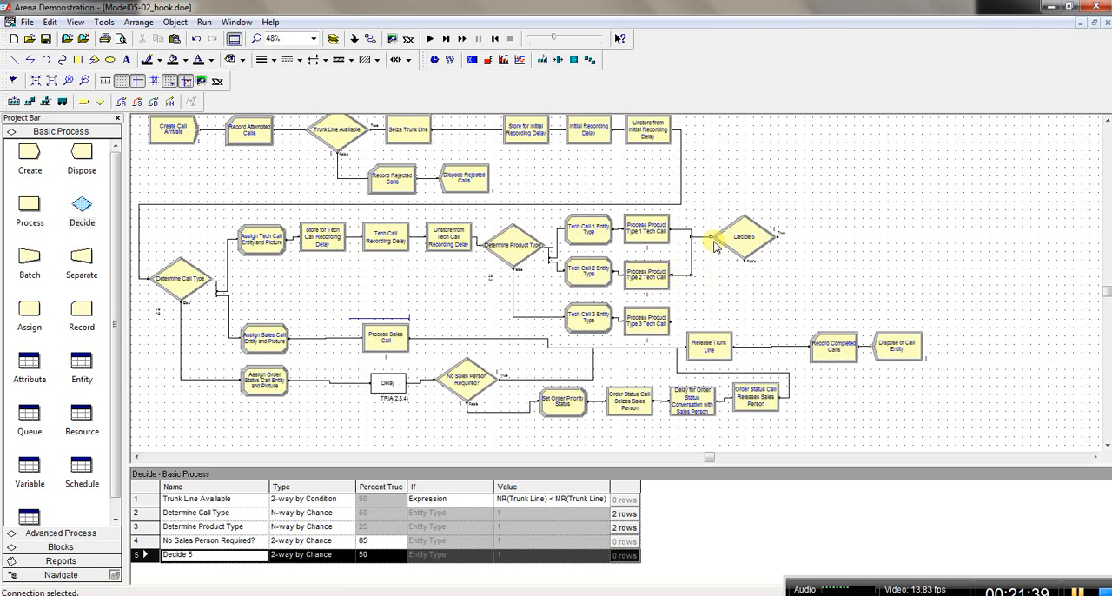
pyautogui.click(371, 44)
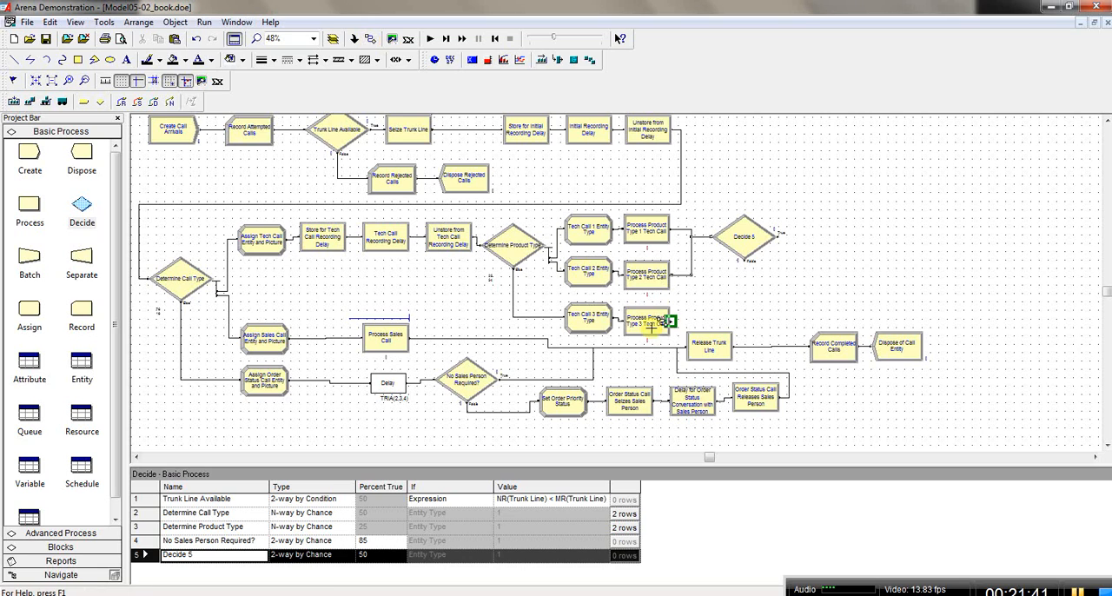
pyautogui.click(671, 320)
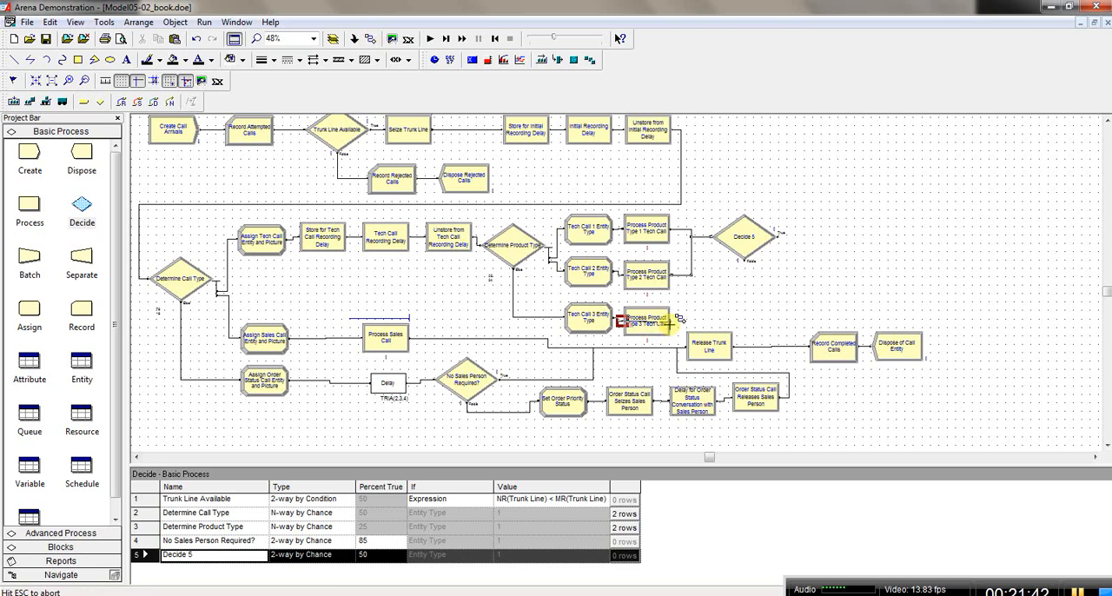
pyautogui.click(714, 236)
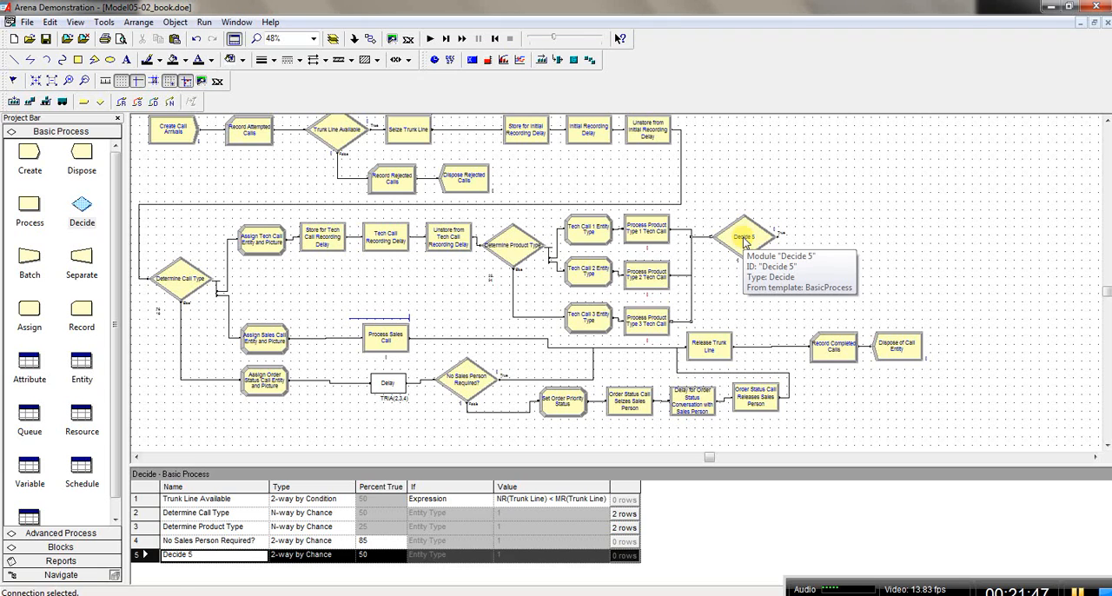
# Step: Rename the new Decide module as Backoffice Research and Return Call?
pyautogui.doubleClick(744, 243)
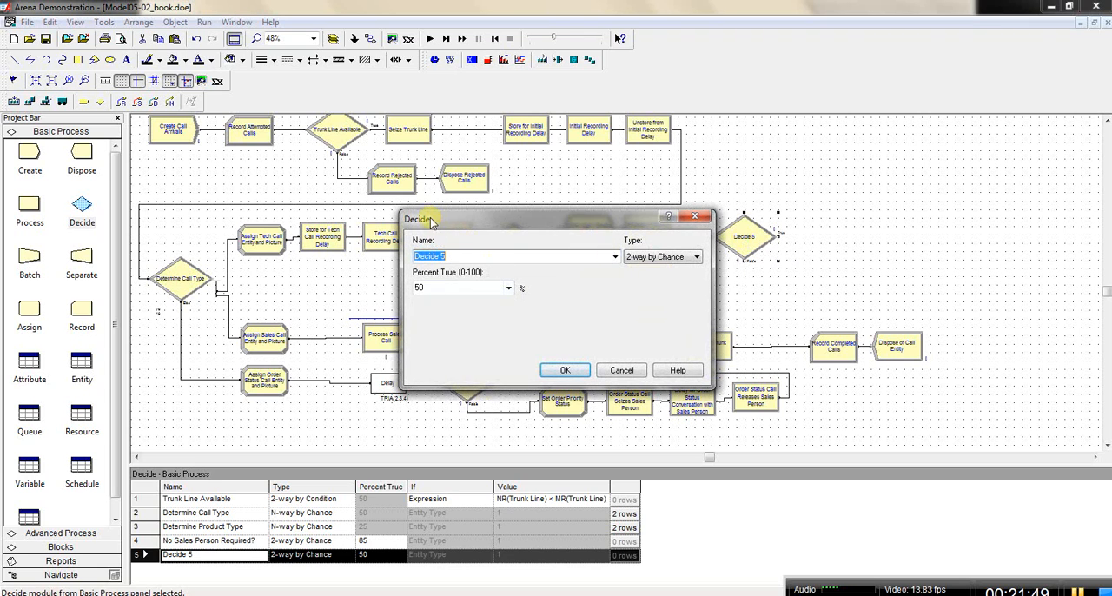
pyautogui.click(457, 255)
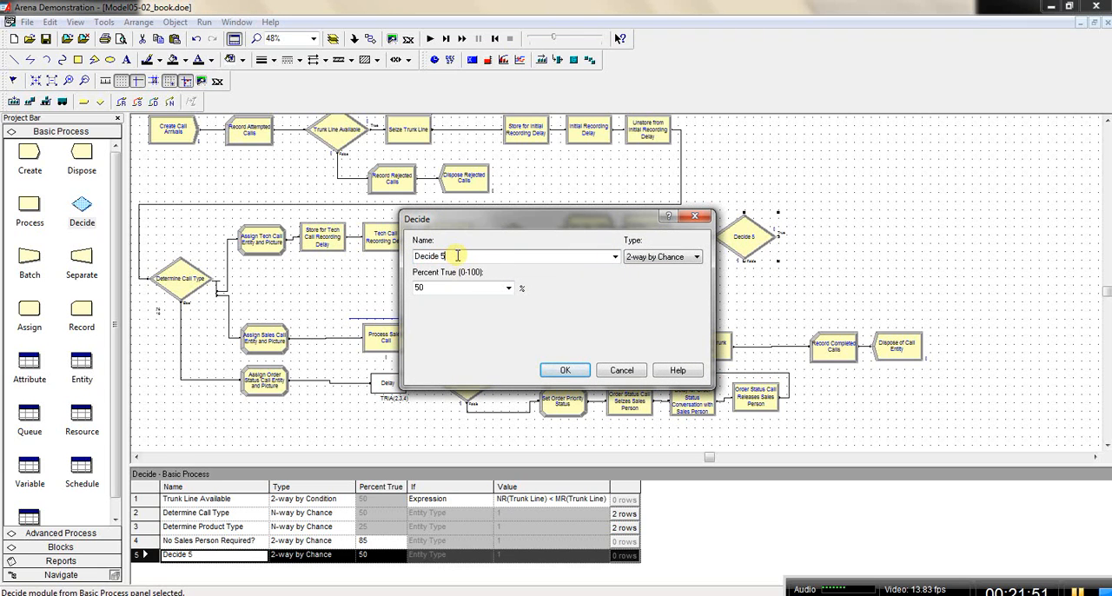
pyautogui.press('BackSpace')
pyautogui.press('BackSpace')
pyautogui.press('BackSpace')
pyautogui.press('BackSpace')
pyautogui.press('BackSpace')
pyautogui.press('BackSpace')
pyautogui.press('BackSpace')
pyautogui.press('BackSpace')
pyautogui.write('ack')
pyautogui.write('office')
pyautogui.write(' Fesearch a')
pyautogui.write('nd')
pyautogui.write(' Re')
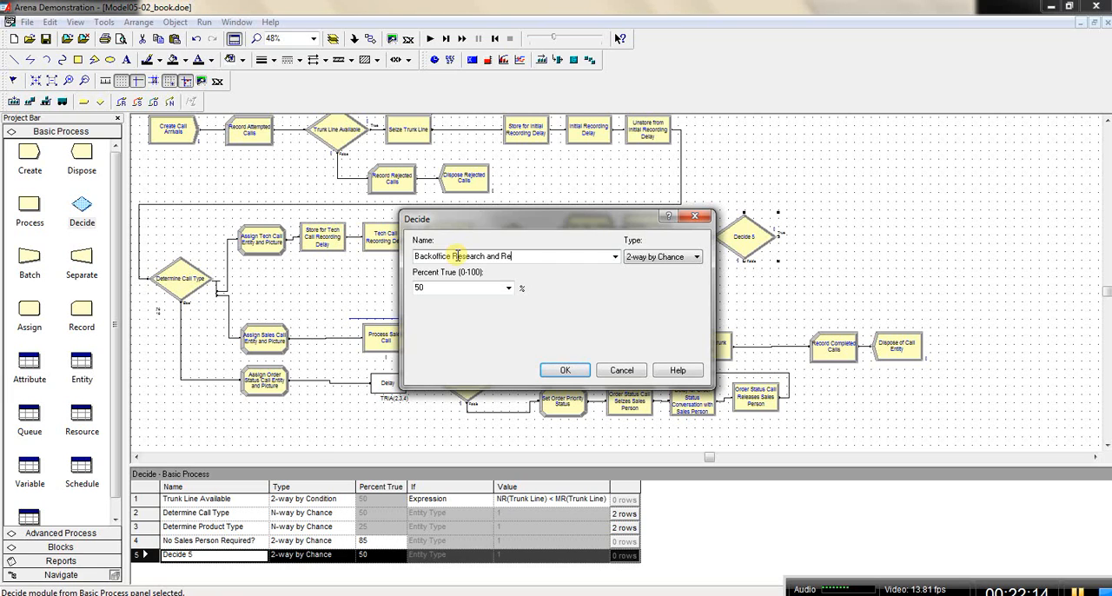
pyautogui.write('turn Call?')
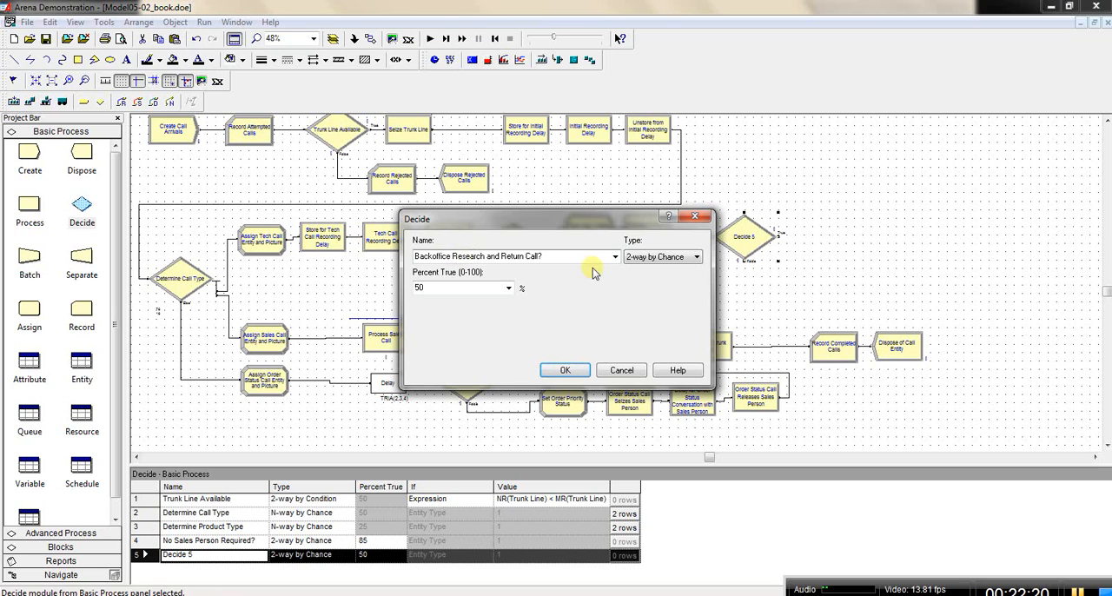
# Step: Set the percent true of the Backoffice Research and Return Call? decision to 4, keeping the type 2-way by Chance
pyautogui.click(697, 258)
pyautogui.moveTo(429, 287); pyautogui.dragTo(409, 299)
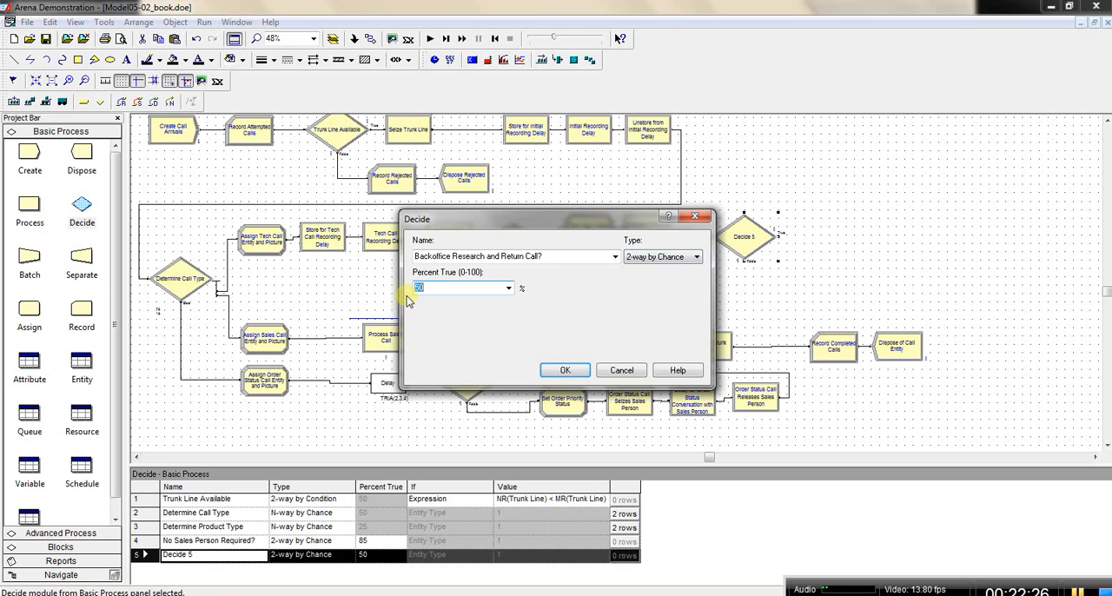
pyautogui.write('4')
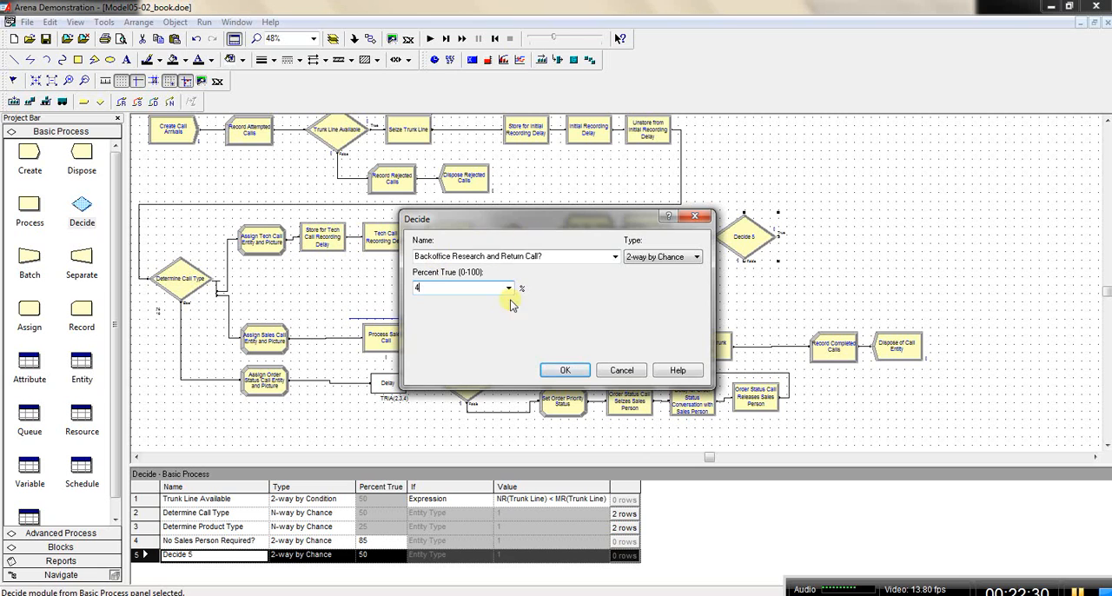
pyautogui.click(568, 371)
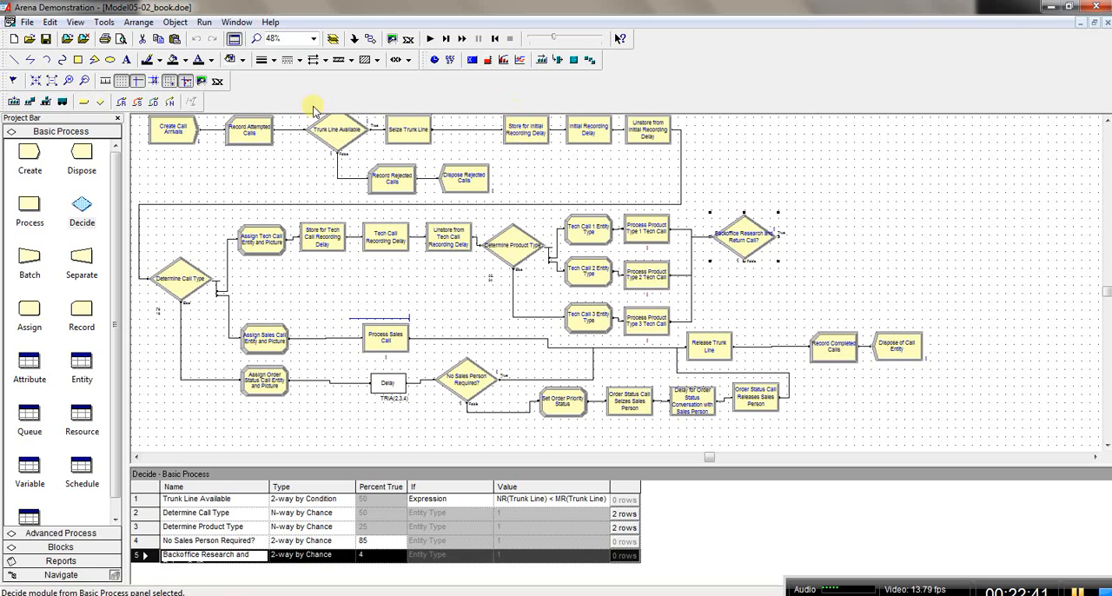
# Step: Connect the False exit of Backoffice Research and Return Call? to Release Trunk Line and move Release Trunk Line closer to Record Completed Calls
pyautogui.click(371, 39)
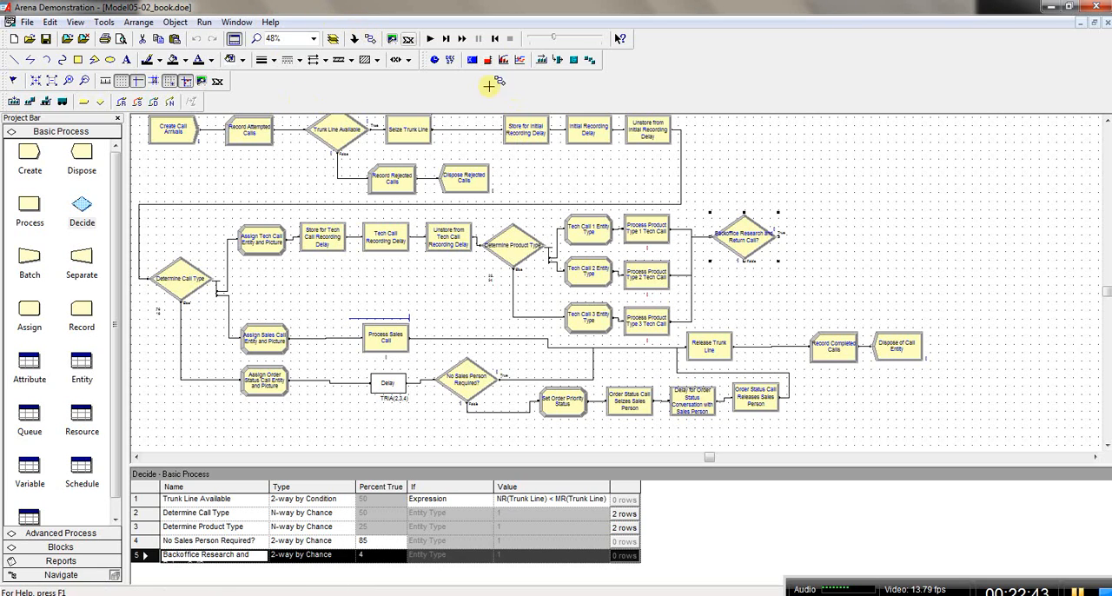
pyautogui.click(745, 259)
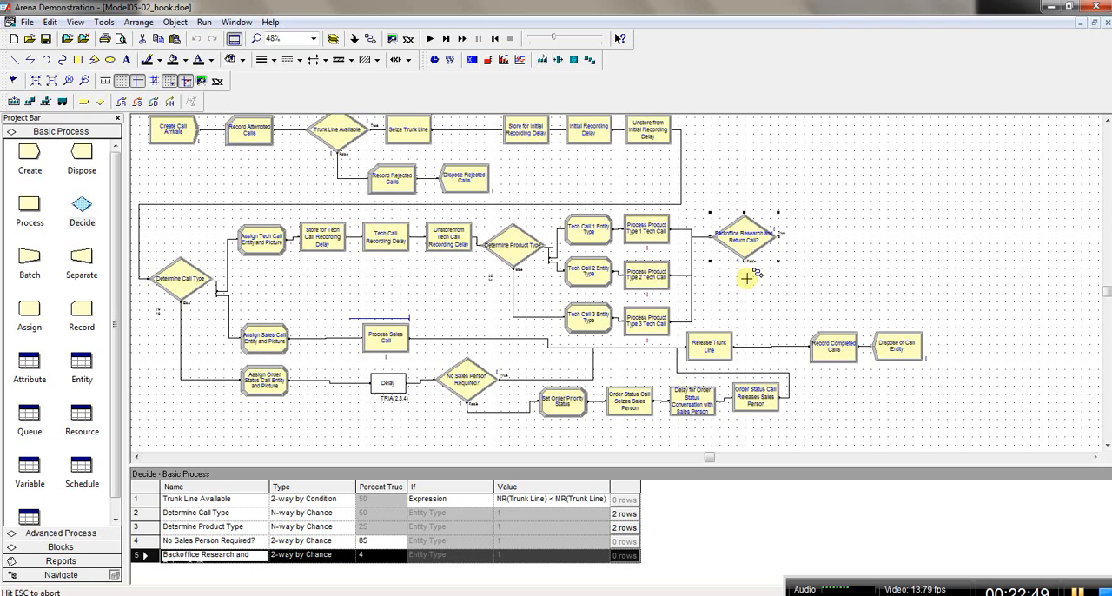
pyautogui.click(684, 345)
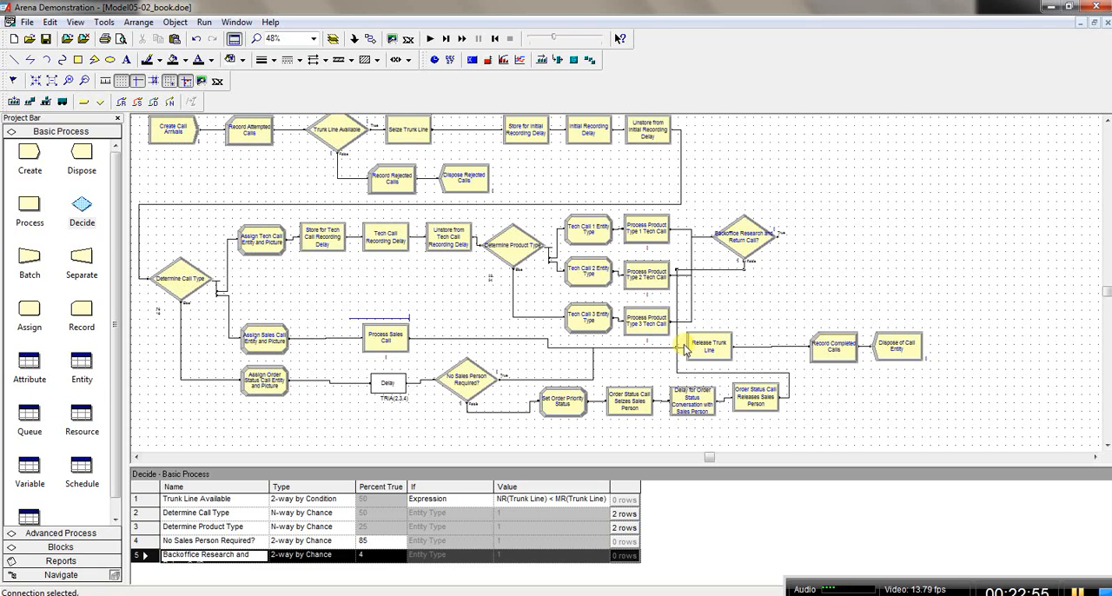
pyautogui.click(721, 350)
pyautogui.moveTo(747, 350); pyautogui.dragTo(749, 348)
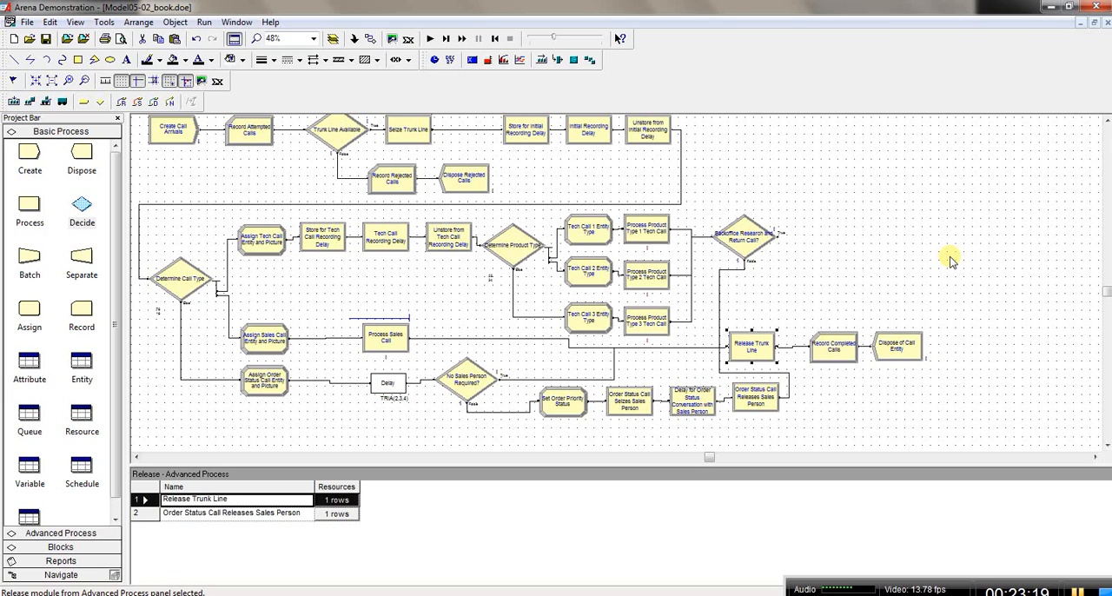
pyautogui.click(1078, 591)
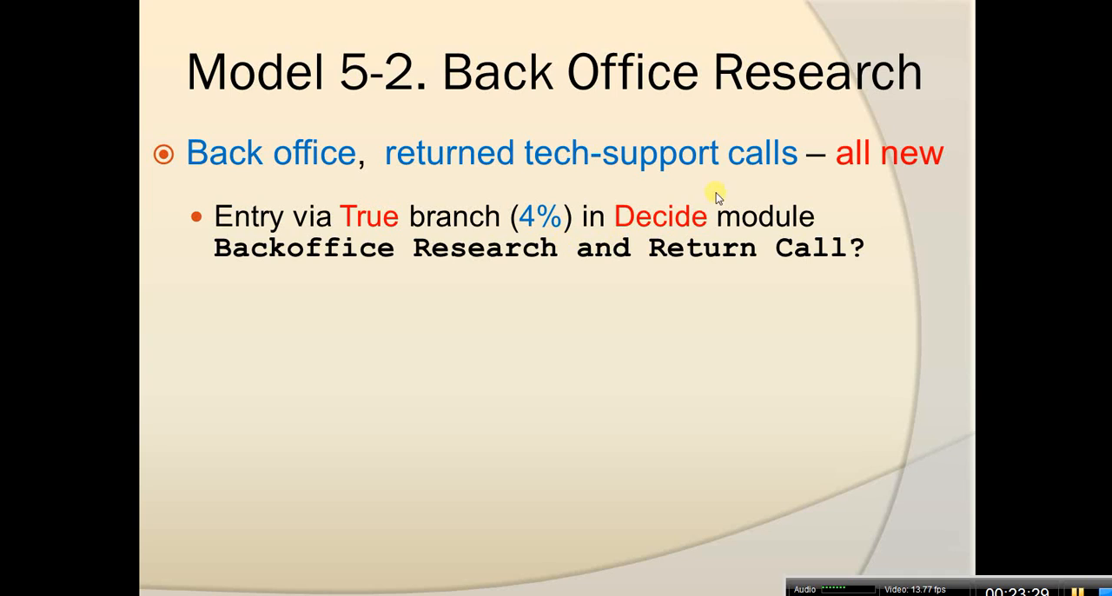
pyautogui.click(721, 280)
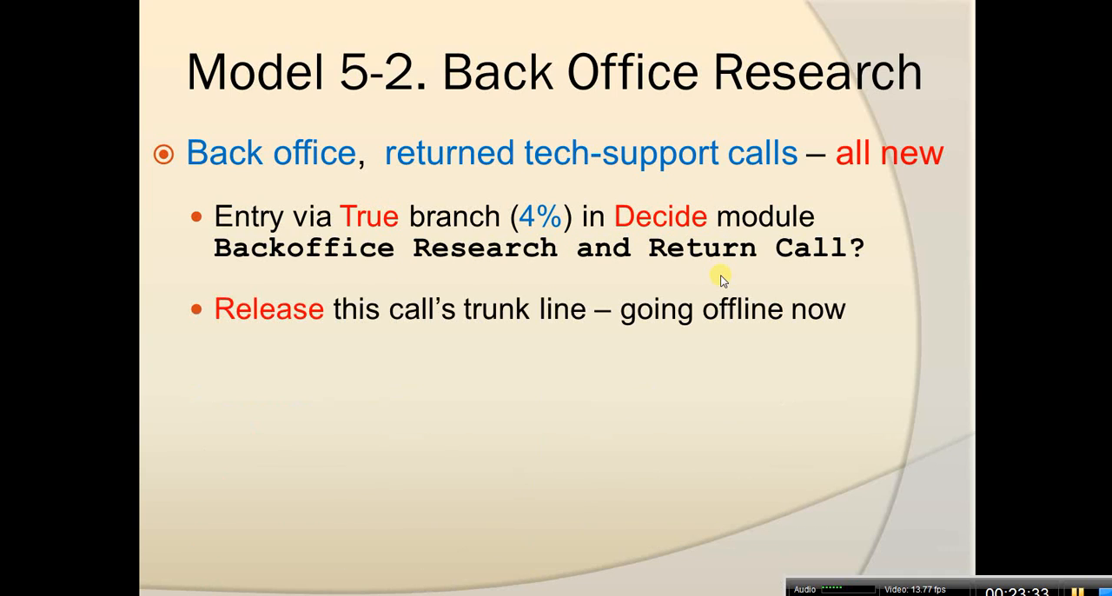
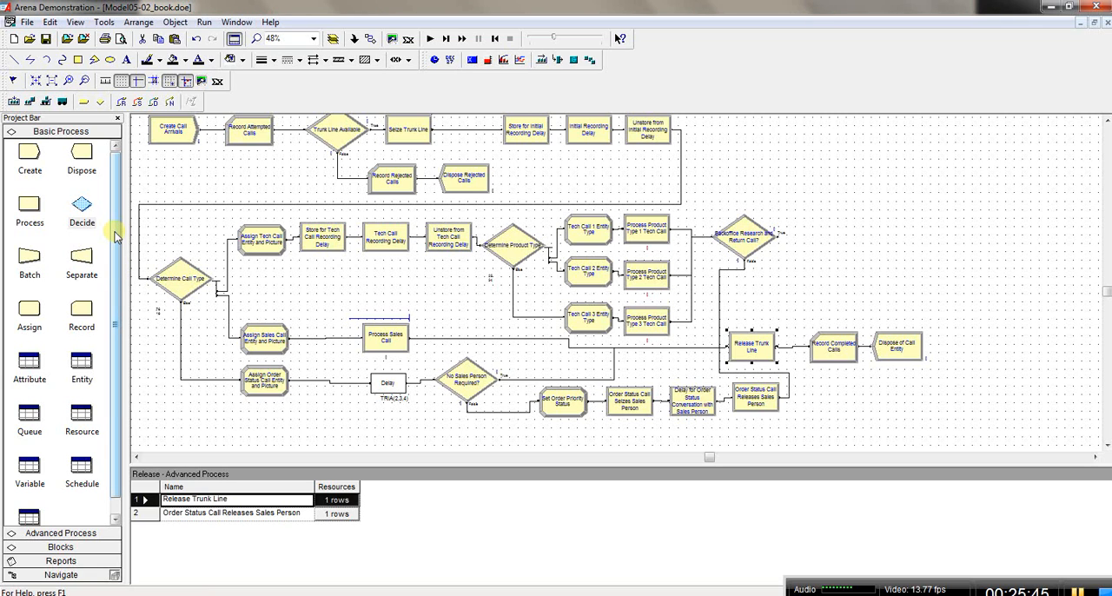
# Step: Add a Release module from Advanced Process above and beyond the True exit of Backoffice Research and Return Call?
pyautogui.click(72, 534)
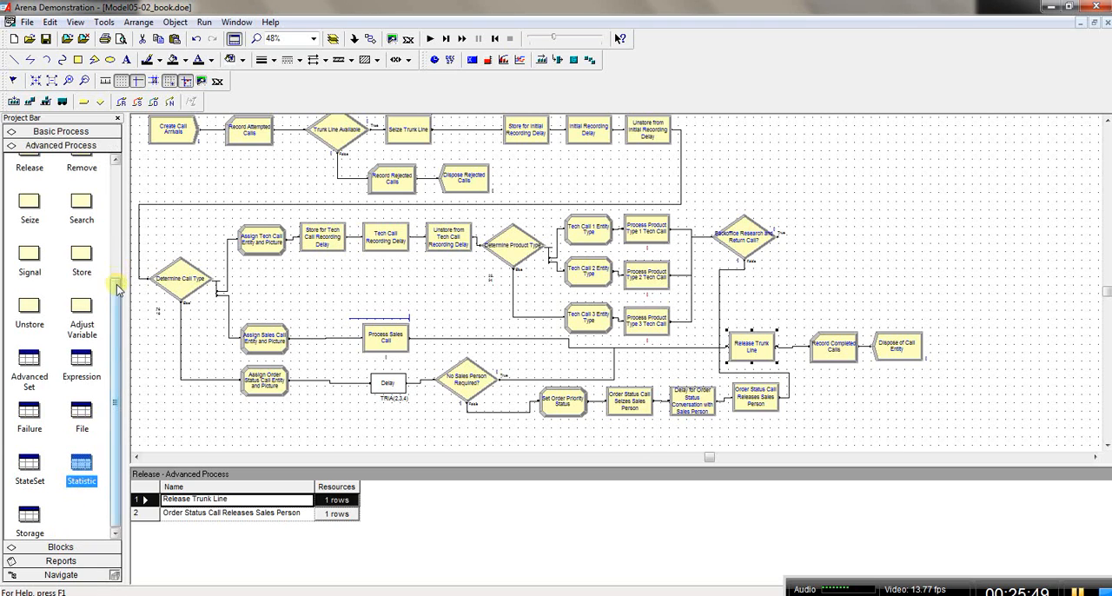
pyautogui.moveTo(117, 290); pyautogui.dragTo(118, 251)
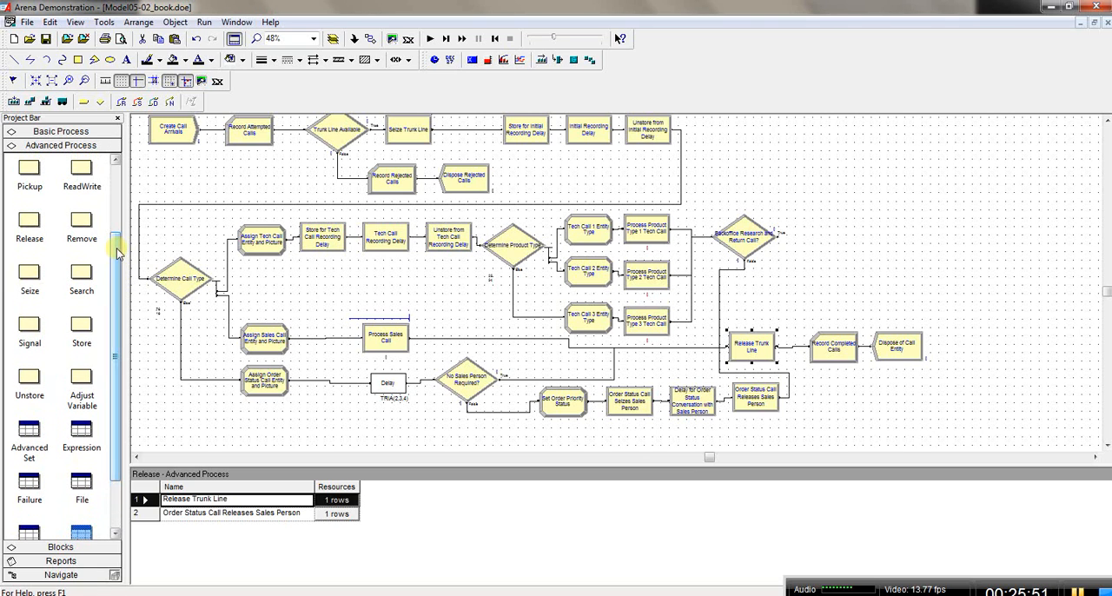
pyautogui.moveTo(31, 224); pyautogui.dragTo(794, 240)
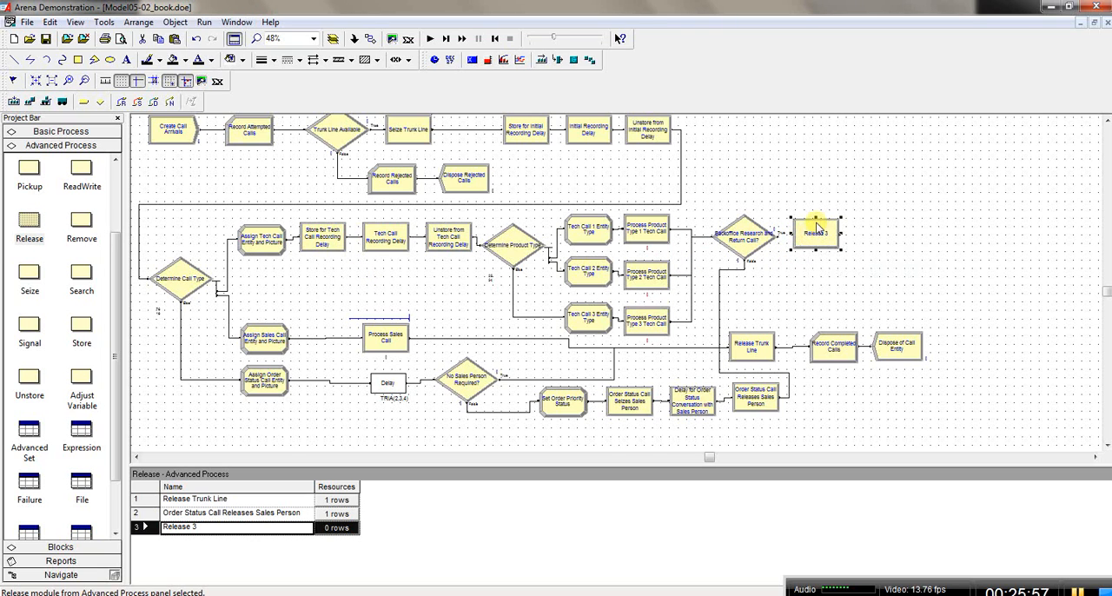
pyautogui.hotkey('ctrl', 'v')
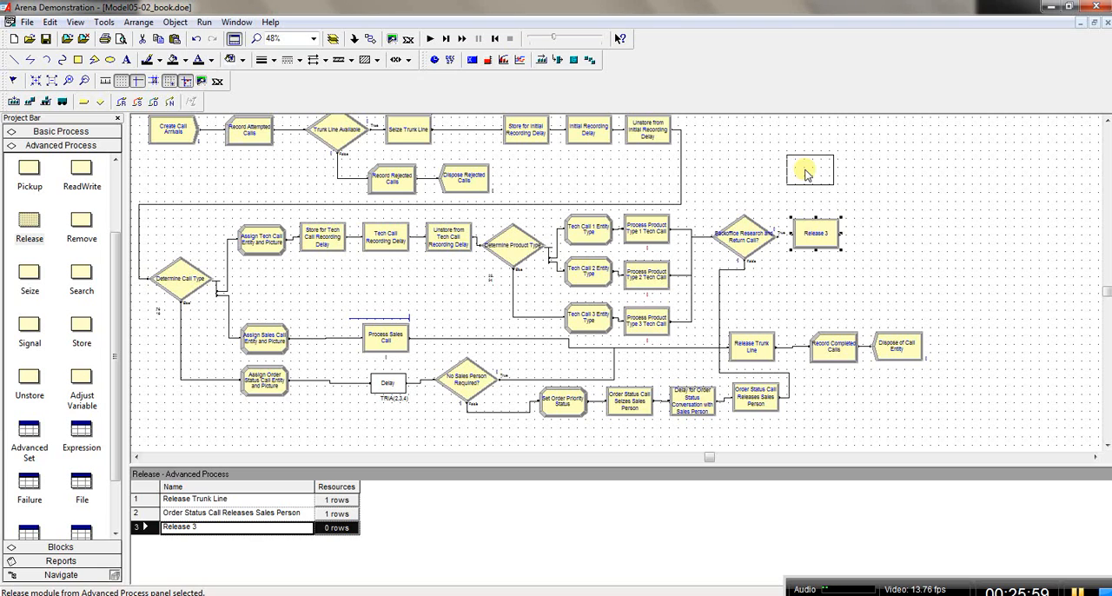
pyautogui.moveTo(806, 174); pyautogui.dragTo(823, 169)
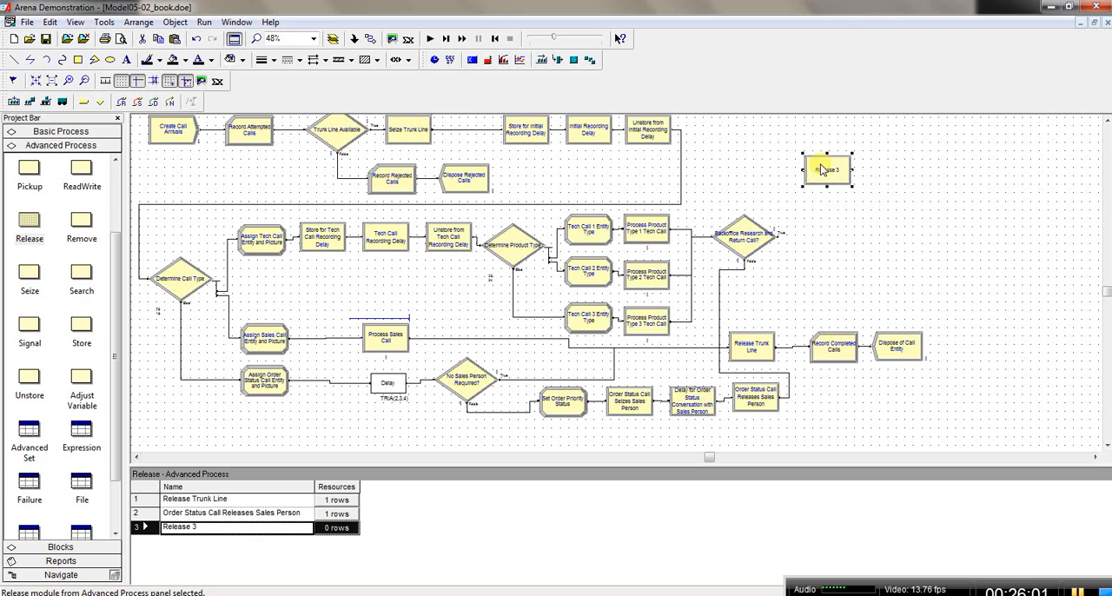
# Step: Connect the True exit of Backoffice Research and Return Call? to the new Release module's entry
pyautogui.click(355, 39)
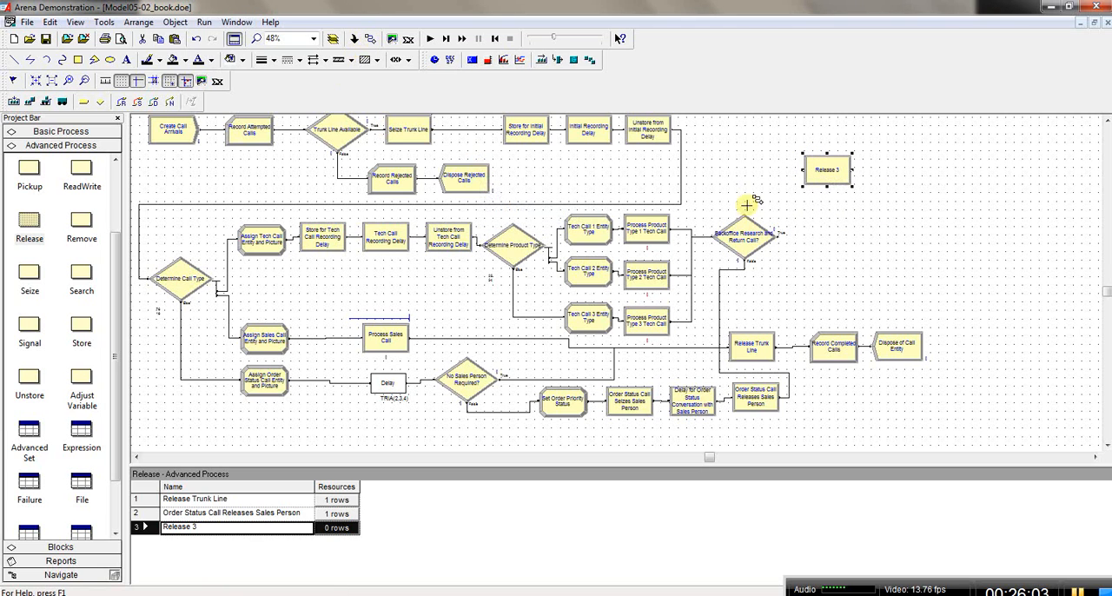
pyautogui.click(779, 232)
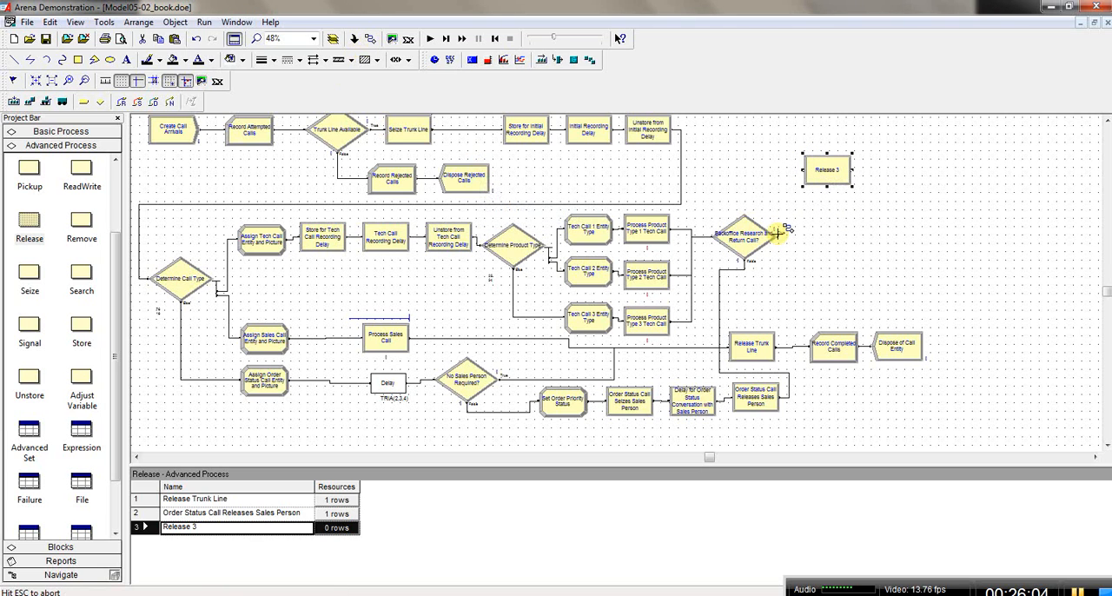
pyautogui.click(804, 170)
# Step: Name the new Release module Release Trunk Line for Backoffice Research and have it release 1 Trunk Line resource
pyautogui.click(823, 174)
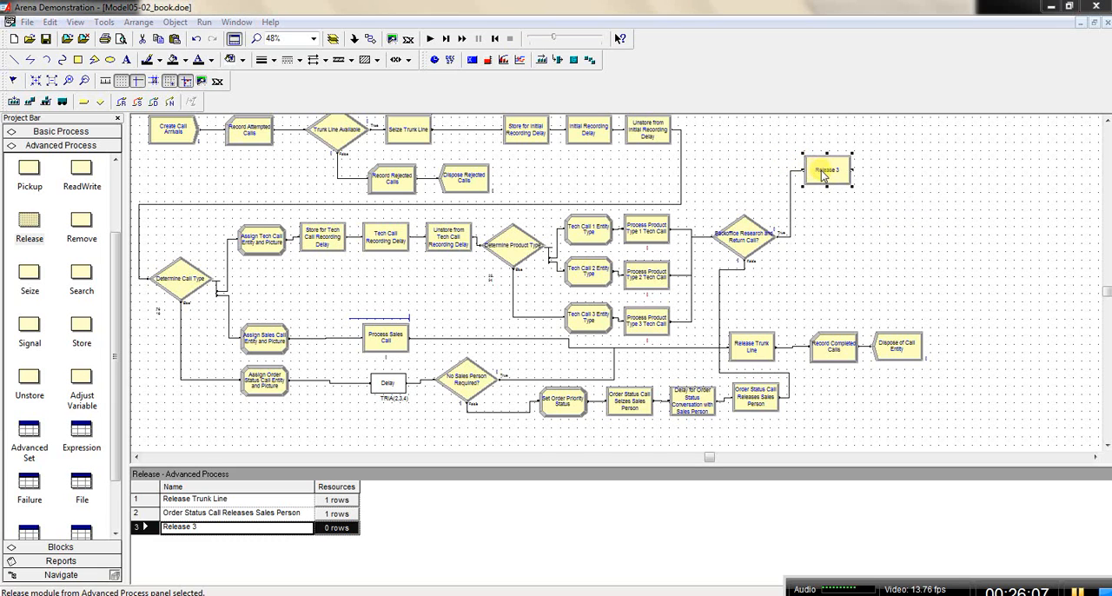
pyautogui.doubleClick(823, 174)
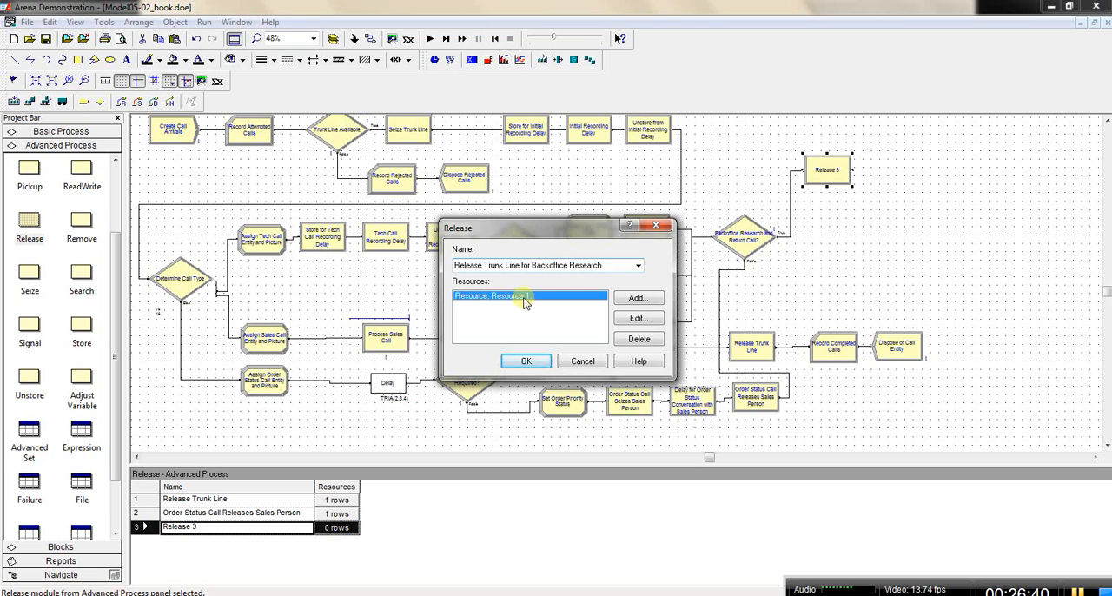
pyautogui.doubleClick(525, 302)
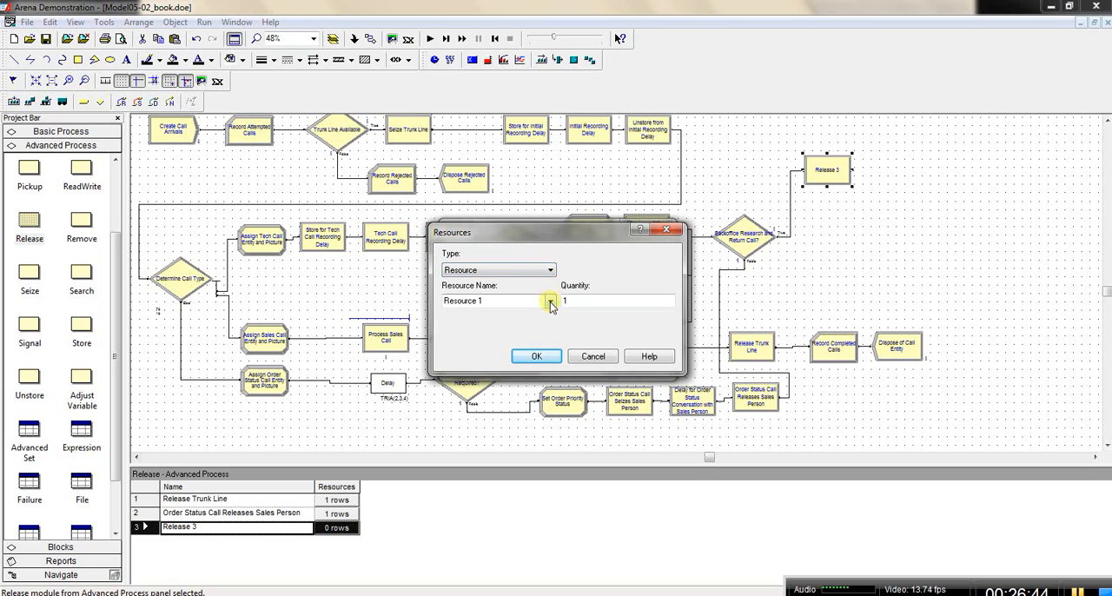
pyautogui.click(550, 300)
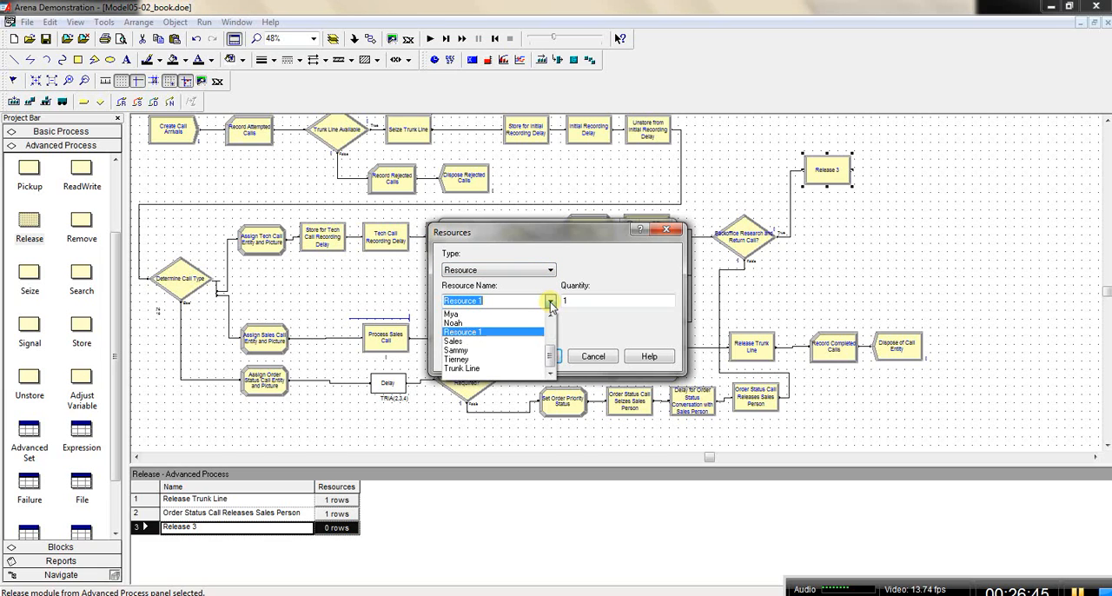
pyautogui.click(506, 374)
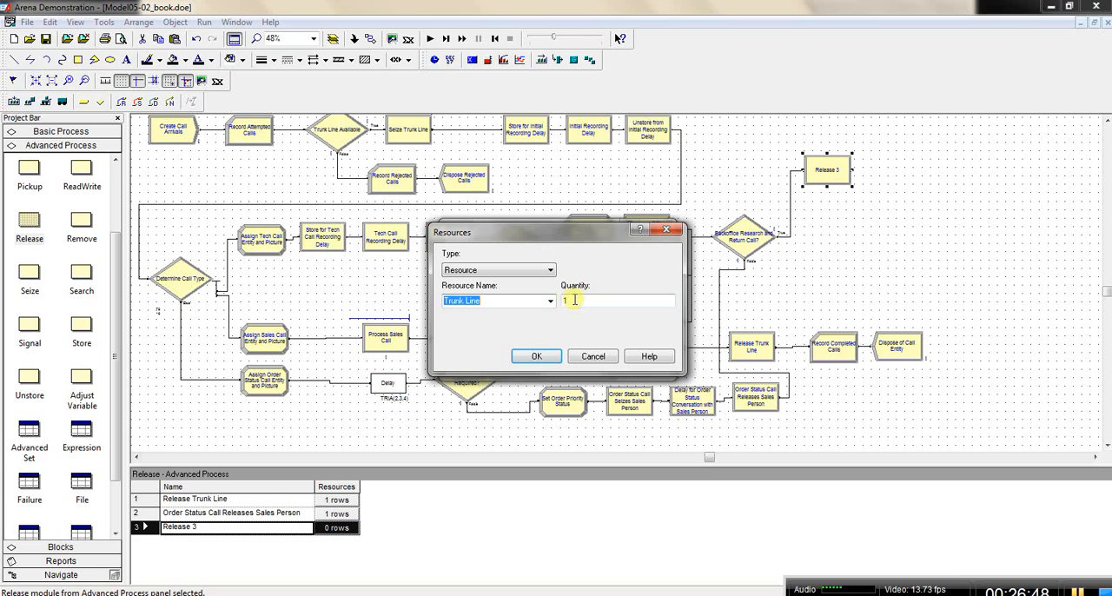
pyautogui.click(536, 357)
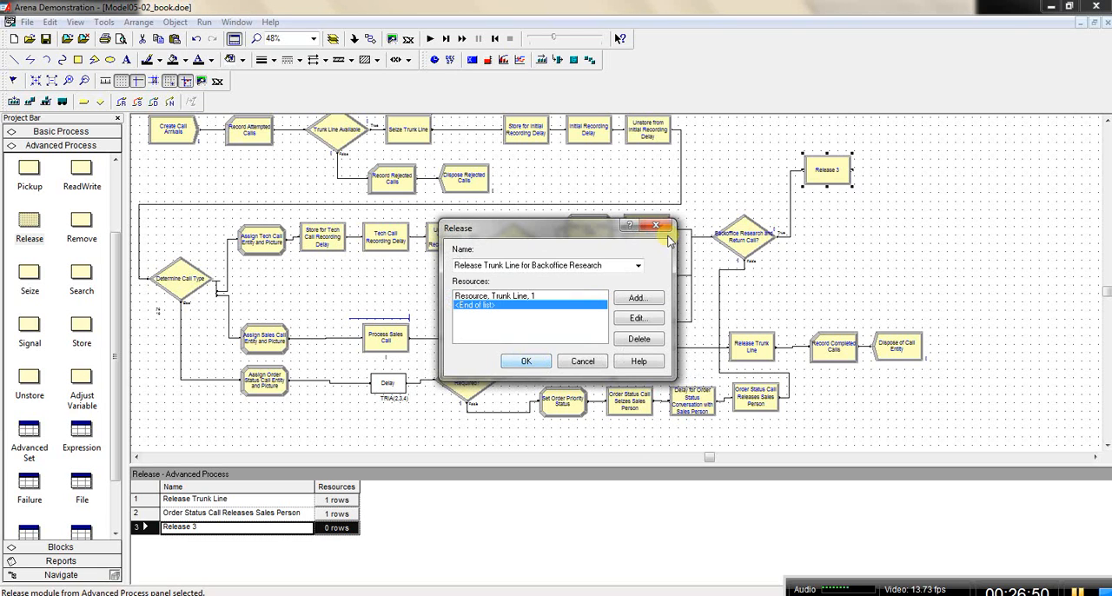
pyautogui.click(527, 362)
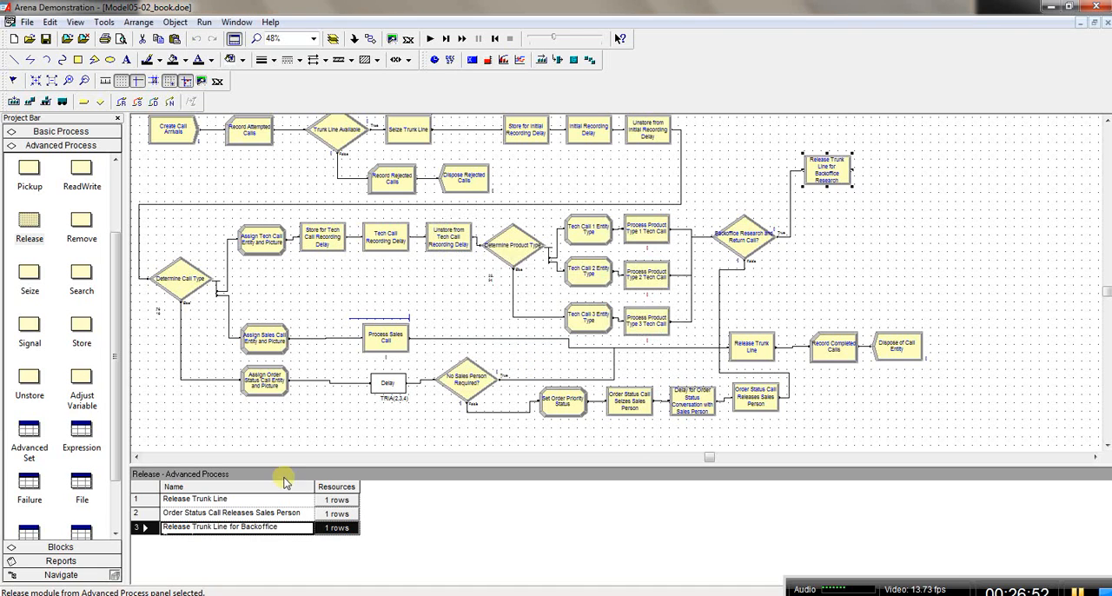
# Step: Widen the Name column of the Release spreadsheet to fit the longest module name
pyautogui.click(244, 530)
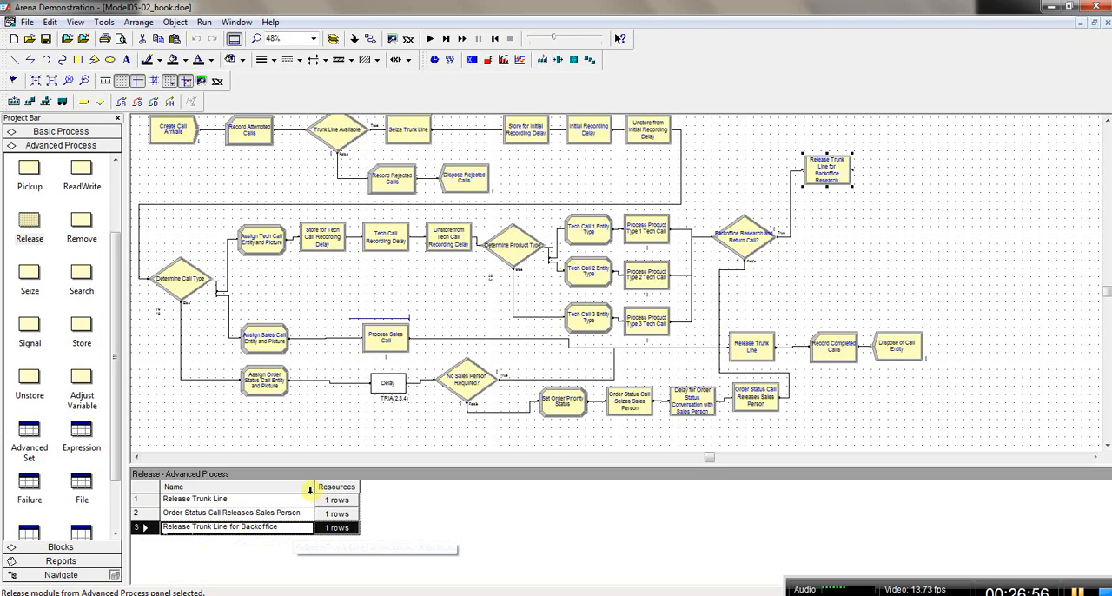
pyautogui.moveTo(313, 486); pyautogui.dragTo(327, 486)
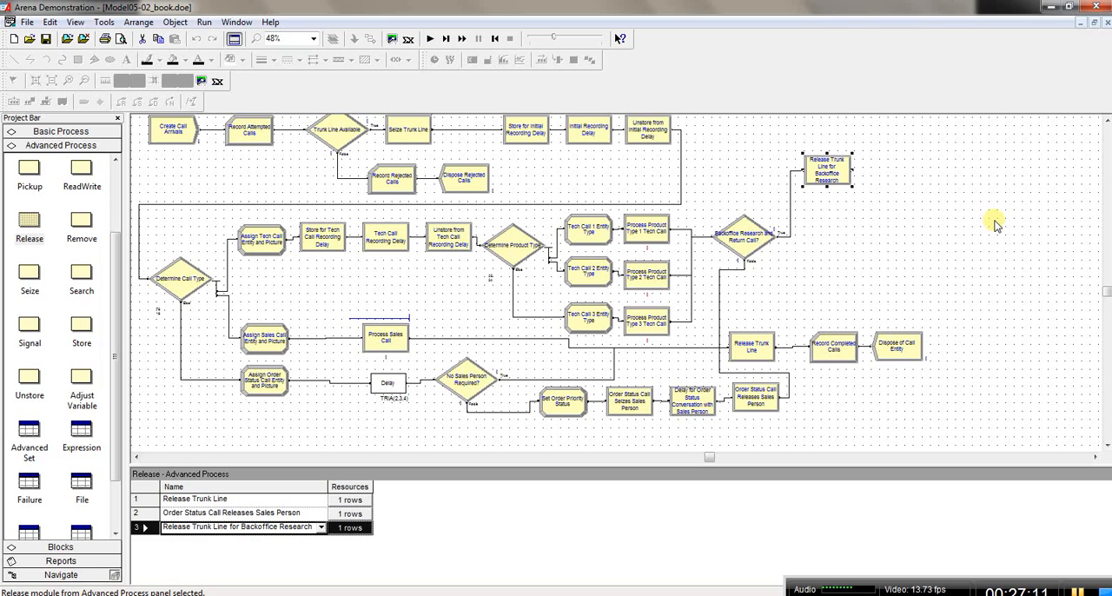
# Step: Display the Blocks template's modules in the Project Bar
pyautogui.click(61, 548)
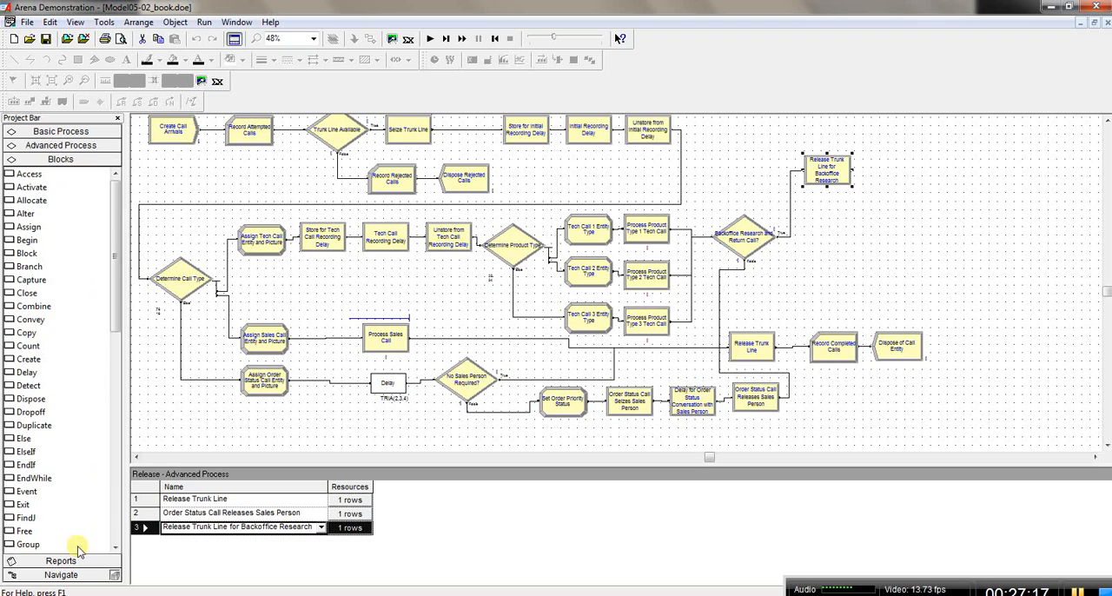
pyautogui.click(67, 40)
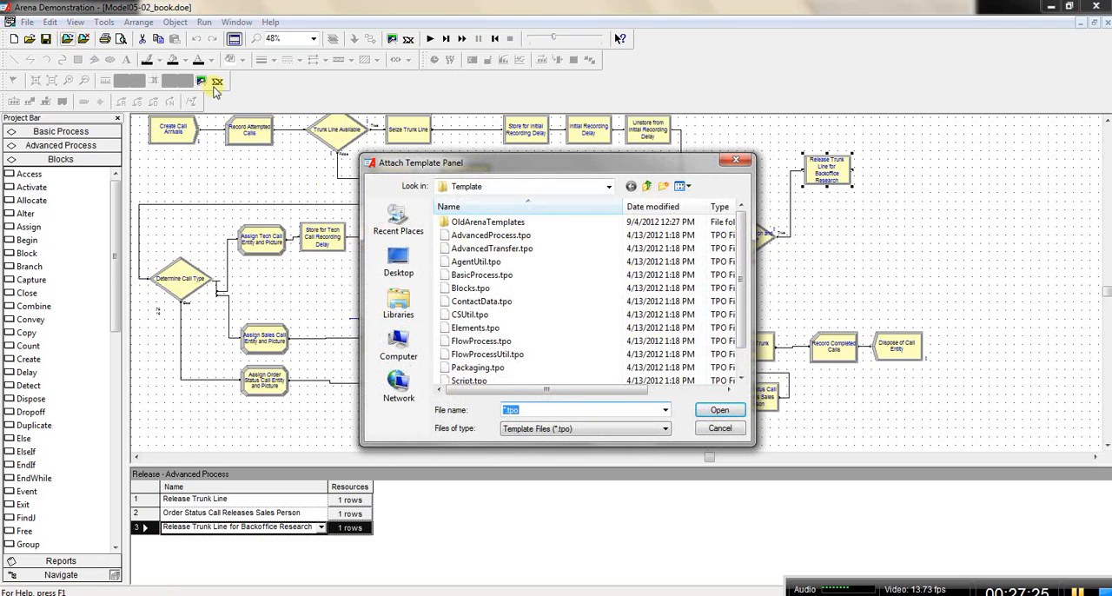
pyautogui.click(487, 290)
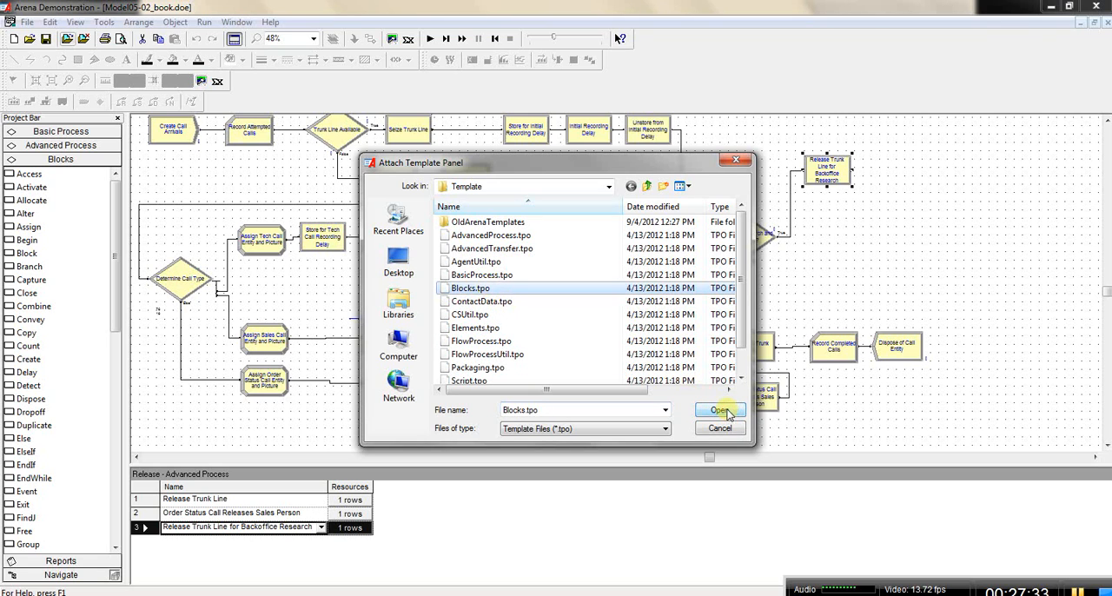
pyautogui.click(736, 160)
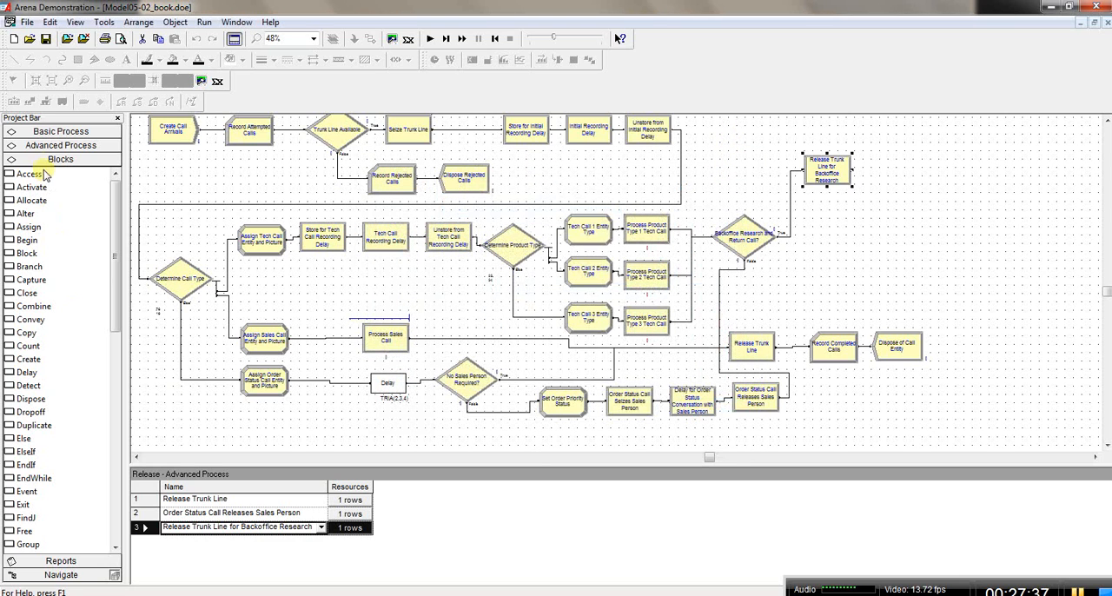
# Step: Add a Delay block from Blocks after Release Trunk Line for Backoffice Research, connected to that module's exit
pyautogui.moveTo(114, 298); pyautogui.dragTo(115, 273)
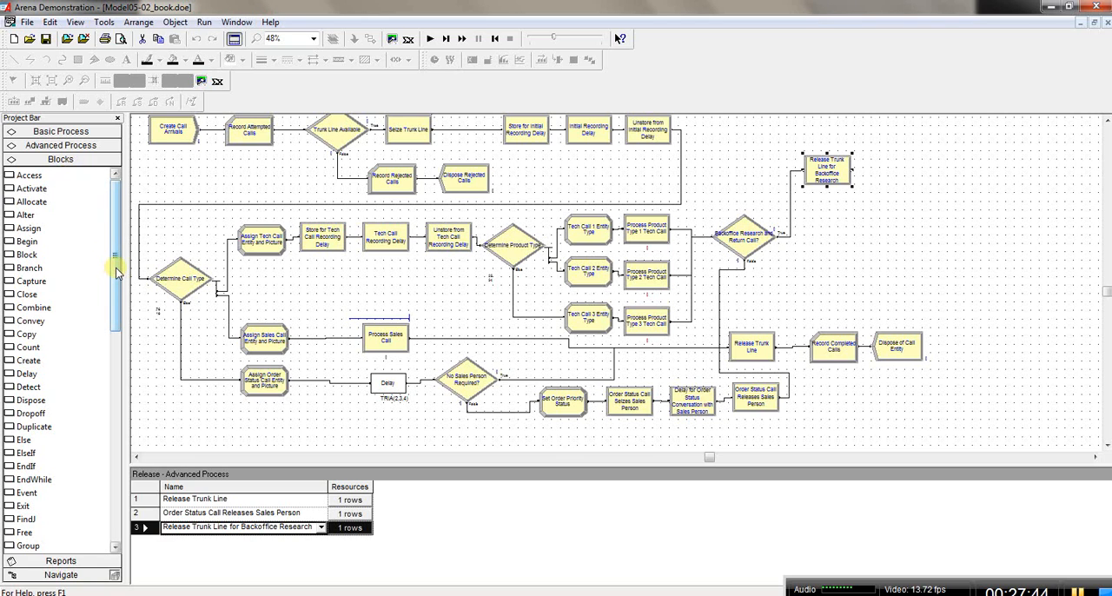
pyautogui.click(26, 374)
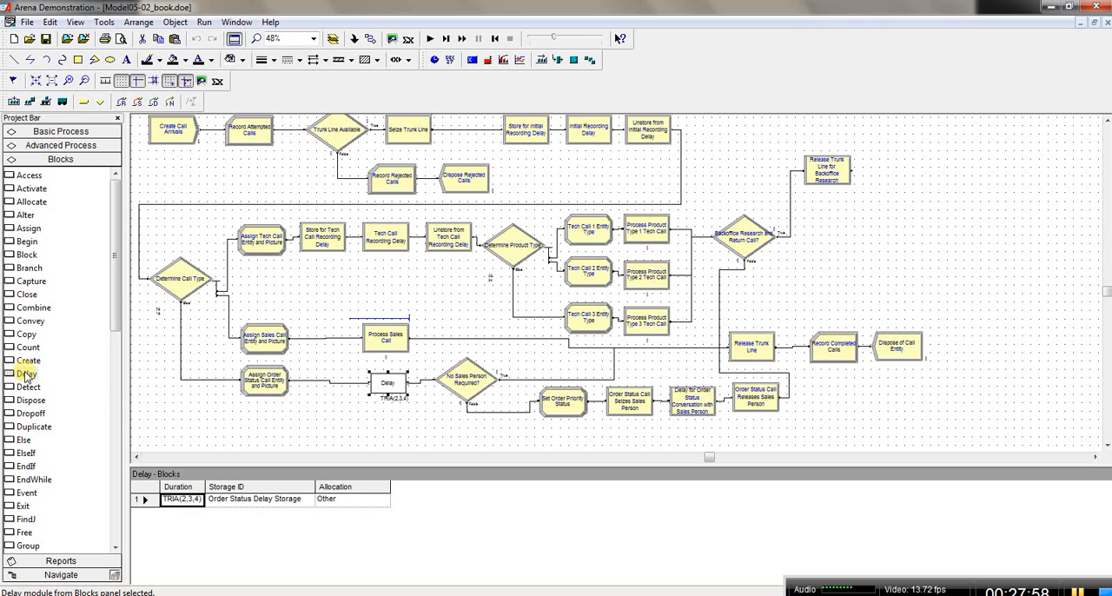
pyautogui.click(831, 171)
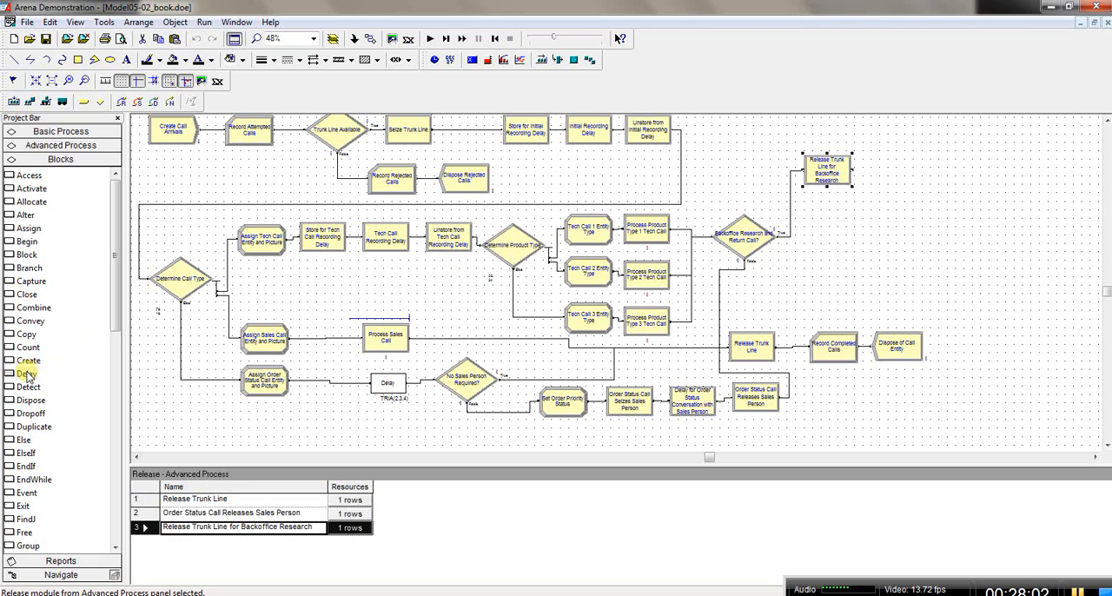
pyautogui.moveTo(27, 376); pyautogui.dragTo(885, 168)
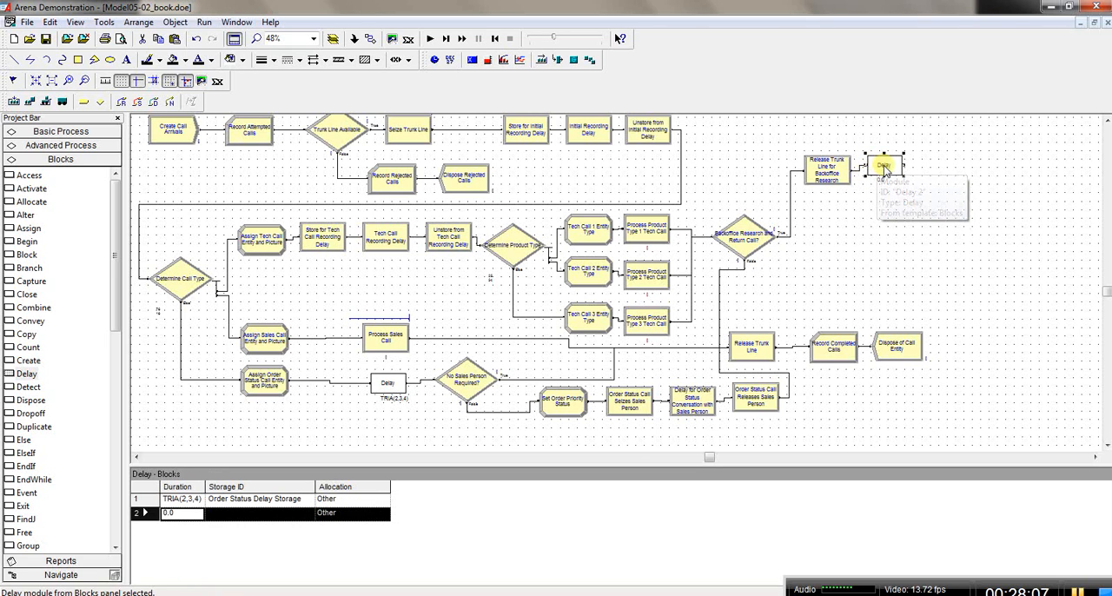
# Step: Set the new Delay block's duration to an exponential distribution with mean 60, EXPO(60), with no Storage ID and Allocation Other
pyautogui.doubleClick(885, 168)
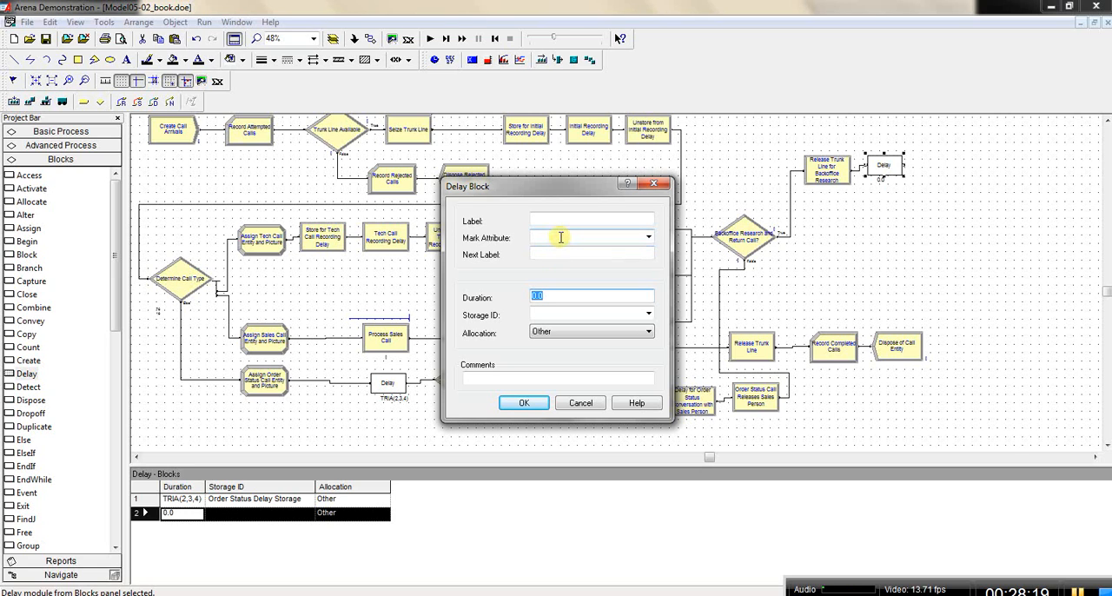
pyautogui.rightClick(548, 296)
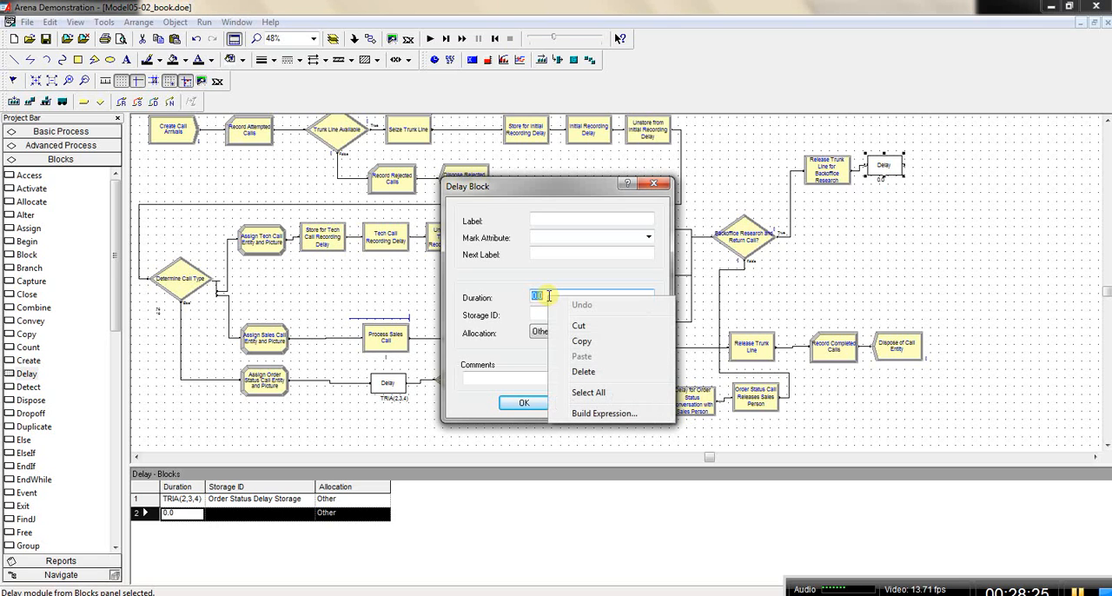
pyautogui.click(609, 414)
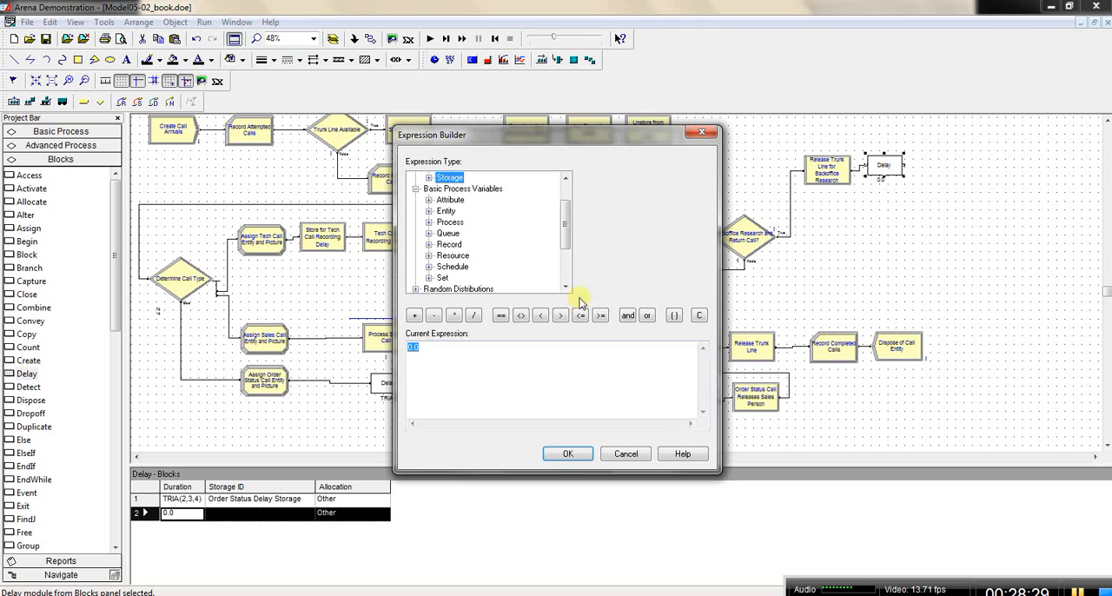
pyautogui.moveTo(564, 225); pyautogui.dragTo(564, 253)
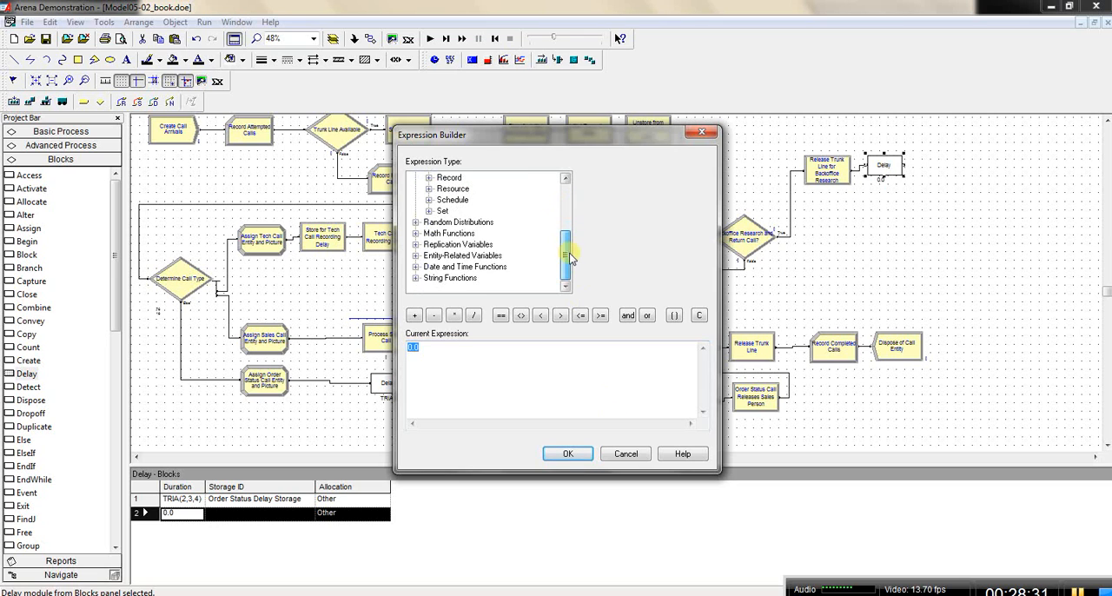
pyautogui.doubleClick(458, 219)
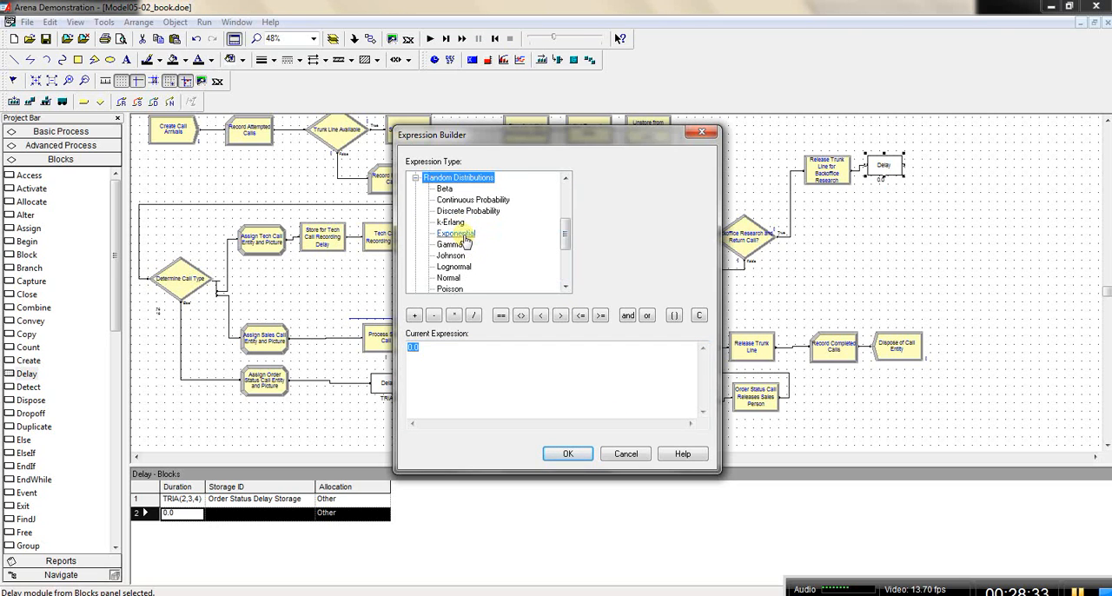
pyautogui.click(460, 234)
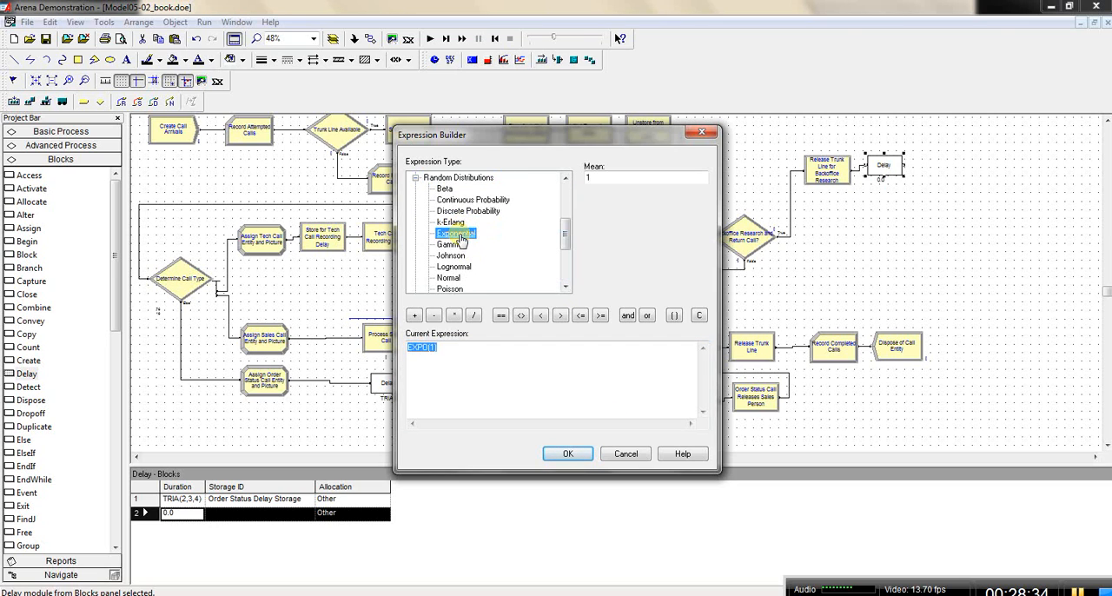
pyautogui.doubleClick(589, 177)
pyautogui.write('60')
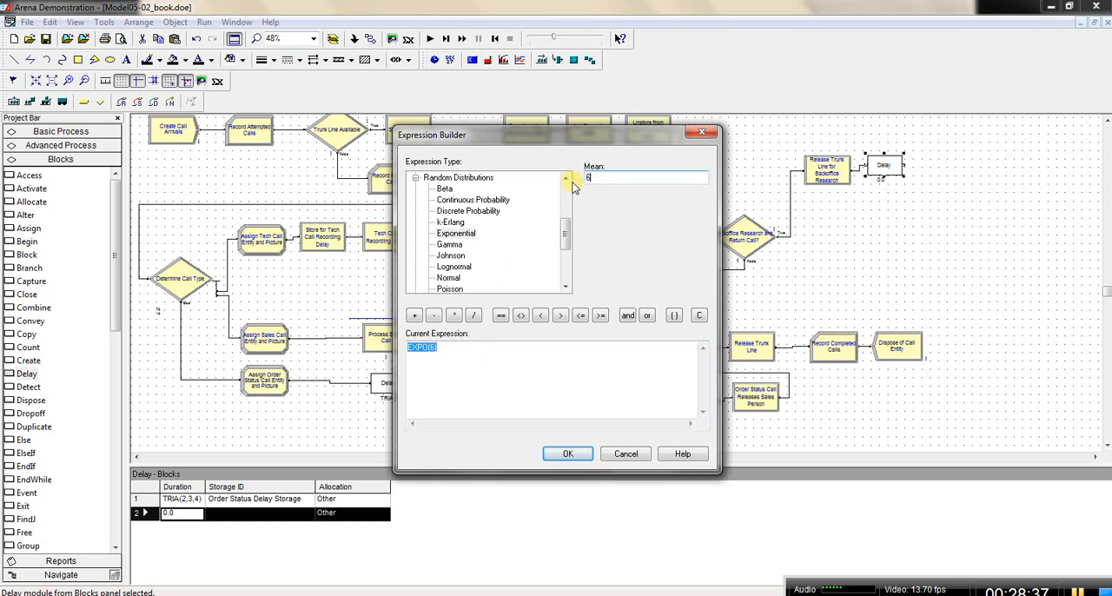
pyautogui.click(584, 456)
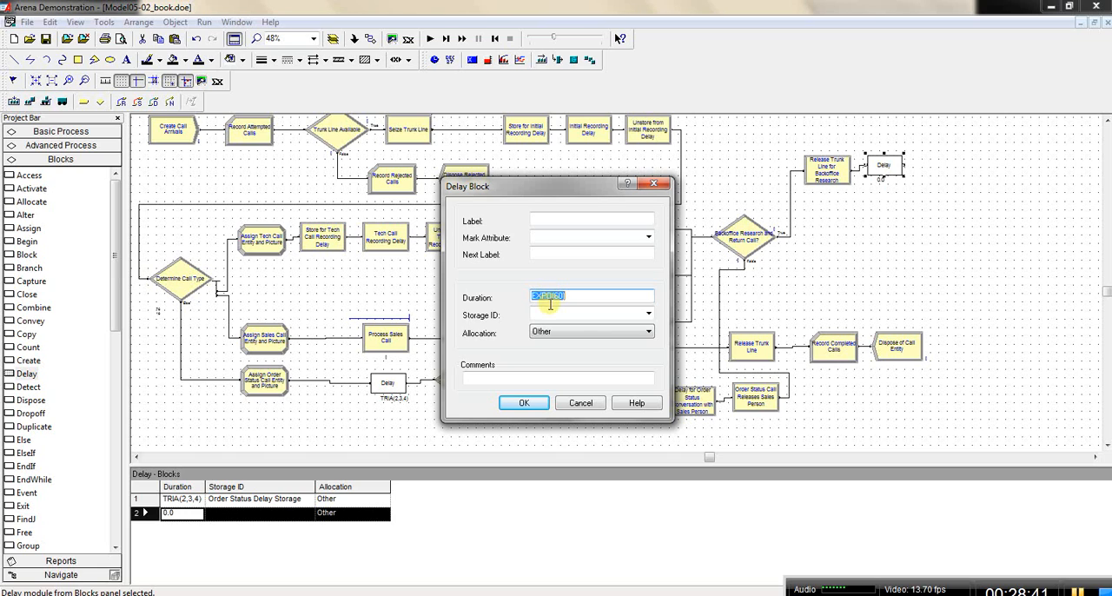
pyautogui.click(649, 315)
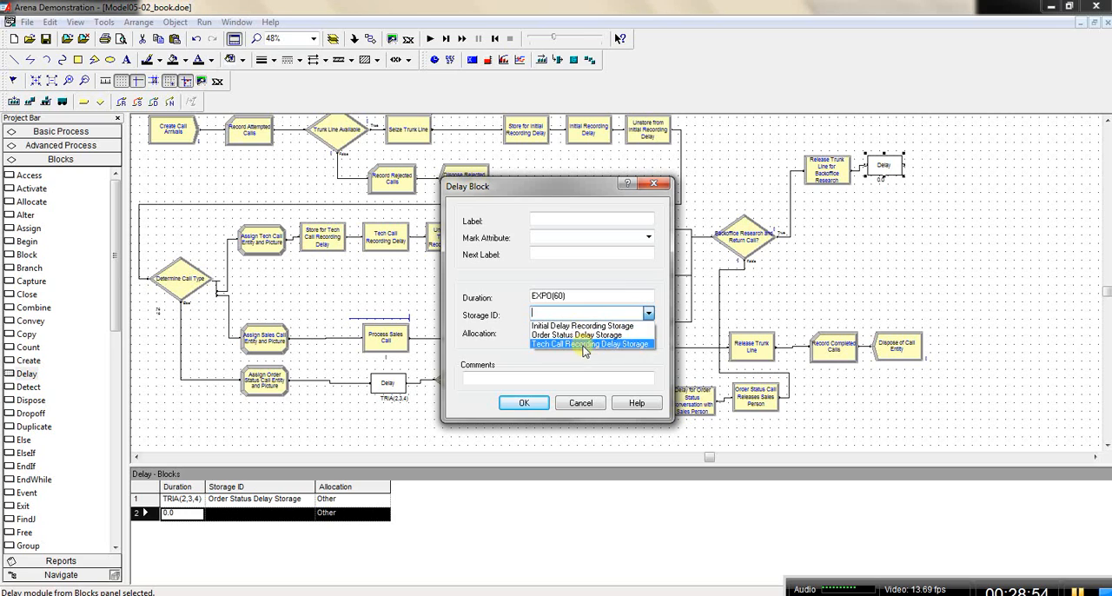
pyautogui.click(584, 314)
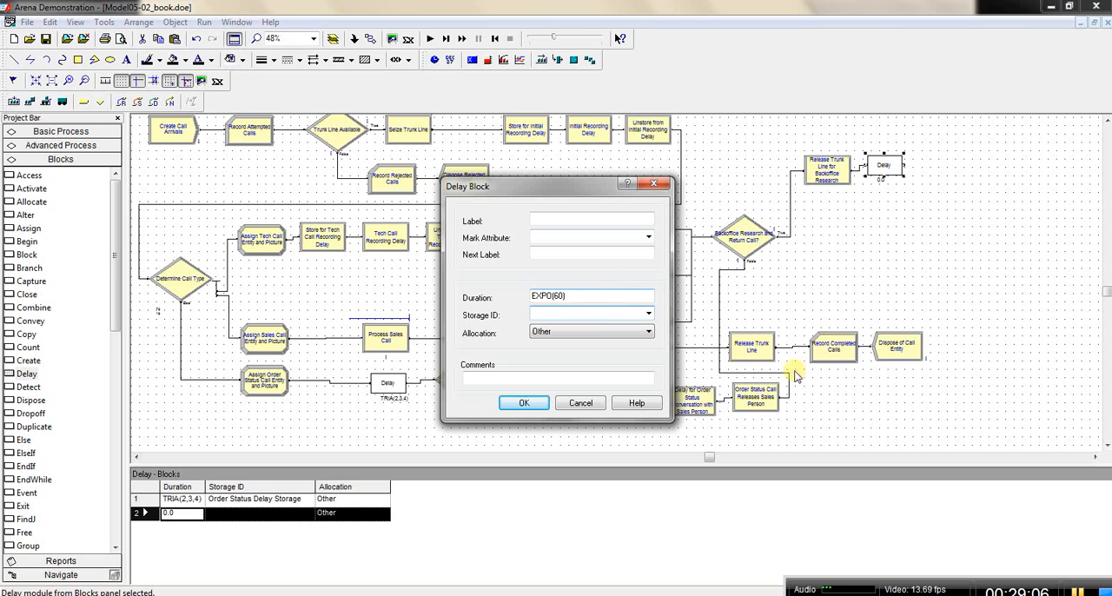
pyautogui.click(1078, 590)
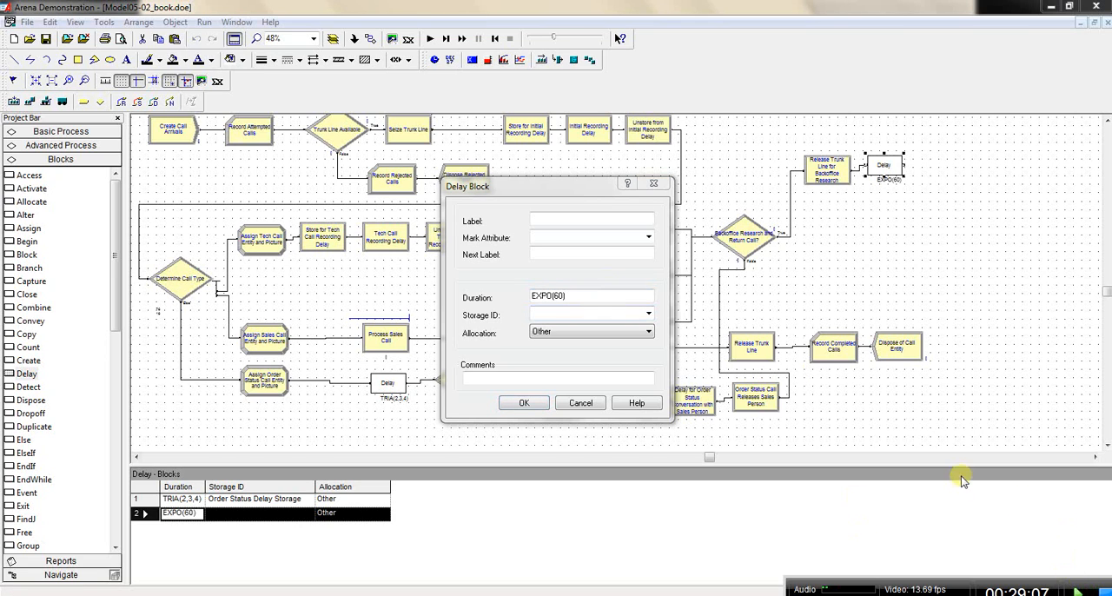
# Step: Set the new Delay block's Storage ID to Backoffice Research Storage
pyautogui.click(573, 191)
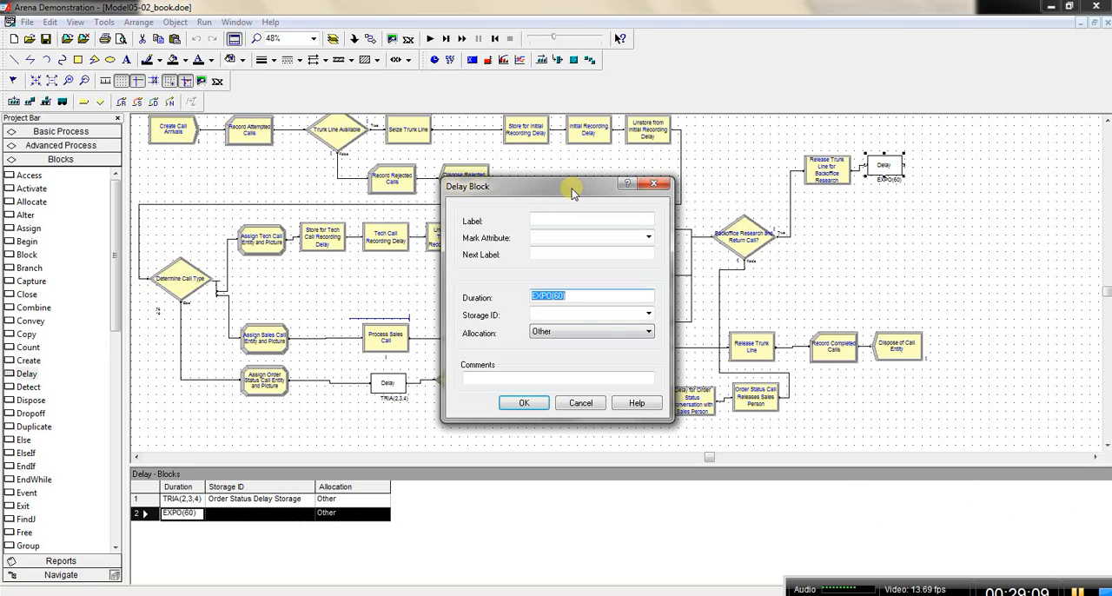
pyautogui.click(542, 315)
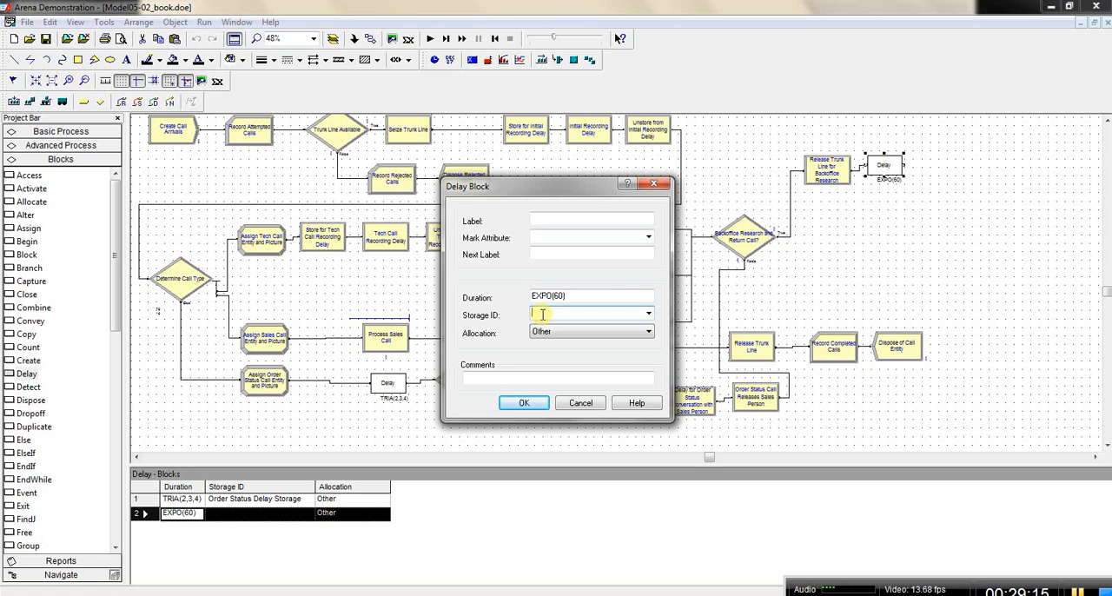
pyautogui.write('Backoffice Research Storage')
# Step: Label the Delay block Offline Backoffice Research
pyautogui.click(563, 218)
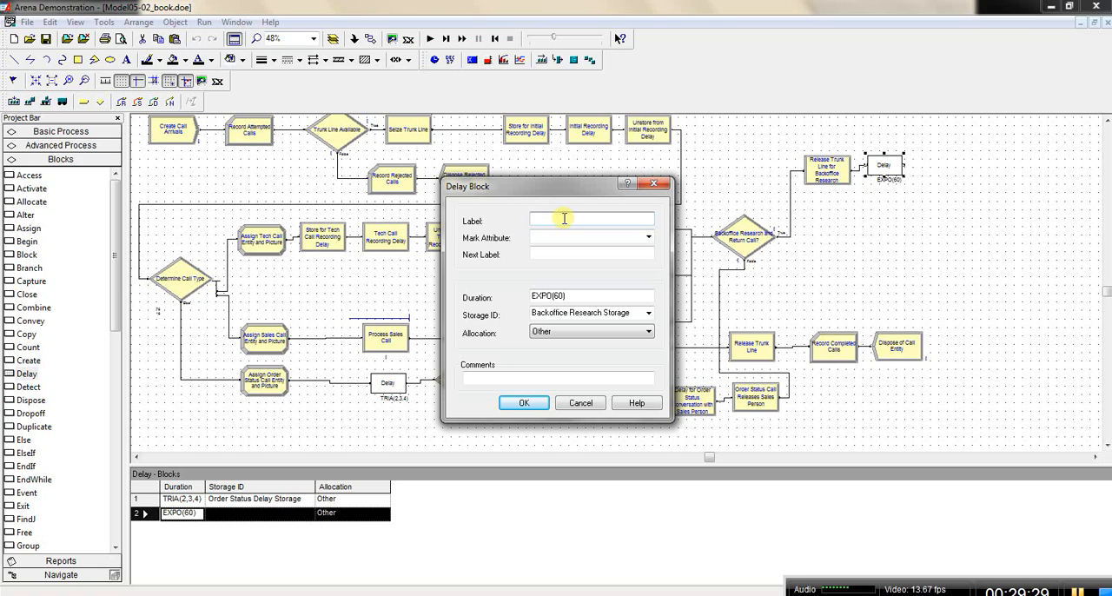
pyautogui.write('Office')
pyautogui.click(539, 218)
pyautogui.press('BackSpace')
pyautogui.write('Offline Back')
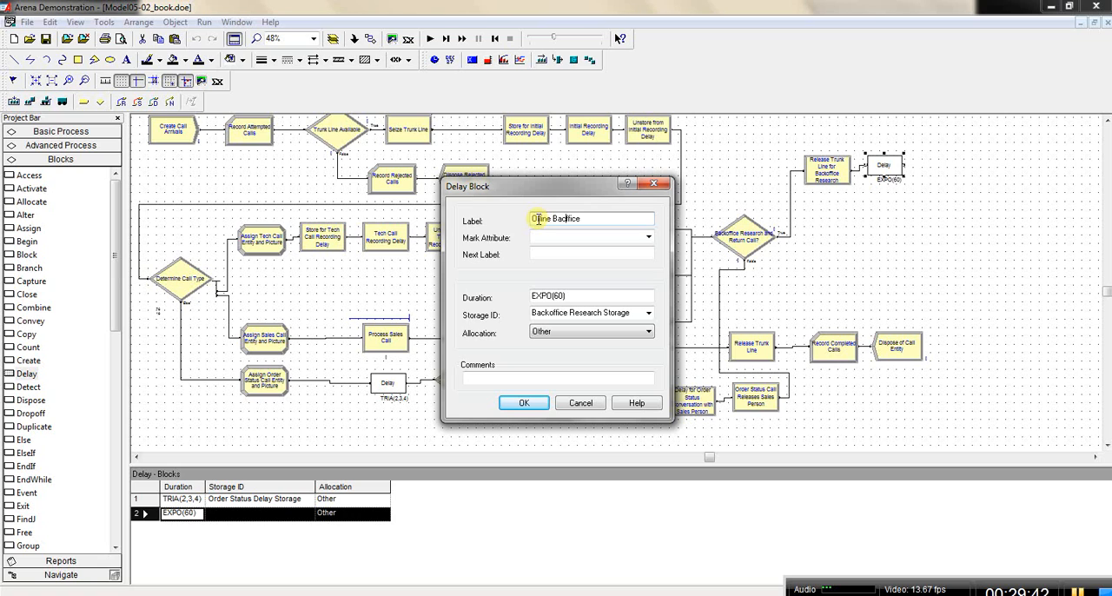
pyautogui.write('o')
pyautogui.click(598, 219)
pyautogui.write('Research')
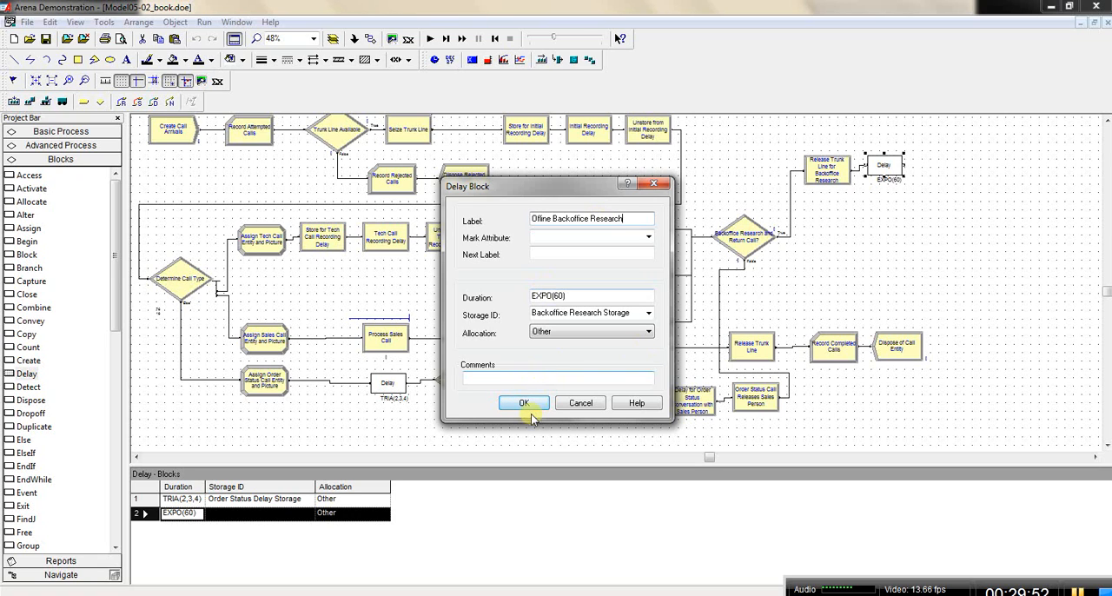
# Step: Copy the Storage ID text Backoffice Research Storage and accept the Delay block's settings
pyautogui.click(536, 315)
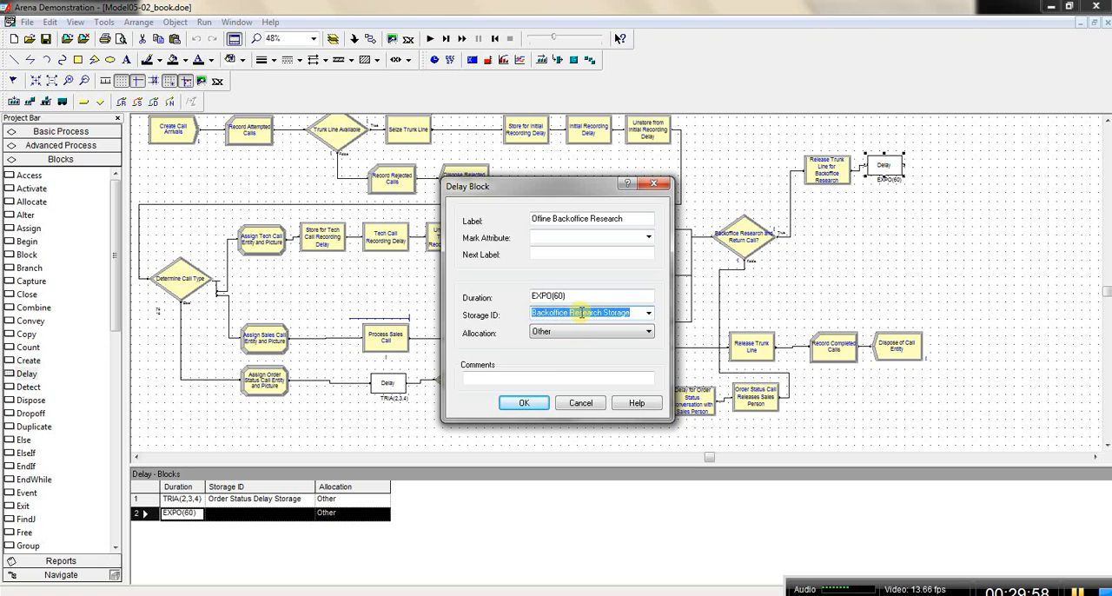
pyautogui.rightClick(581, 314)
pyautogui.click(612, 358)
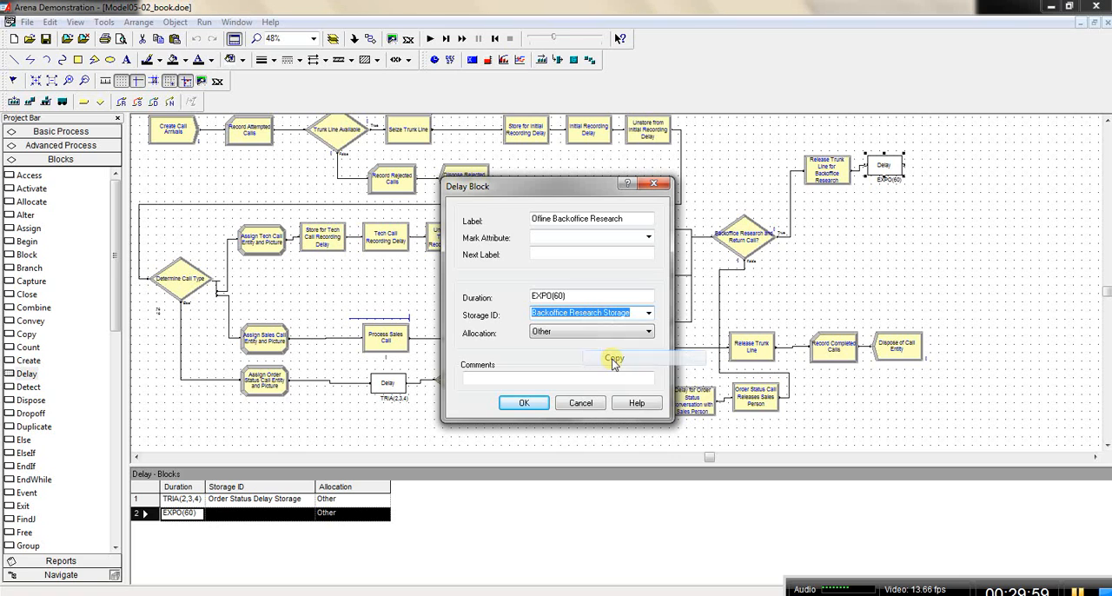
pyautogui.click(526, 405)
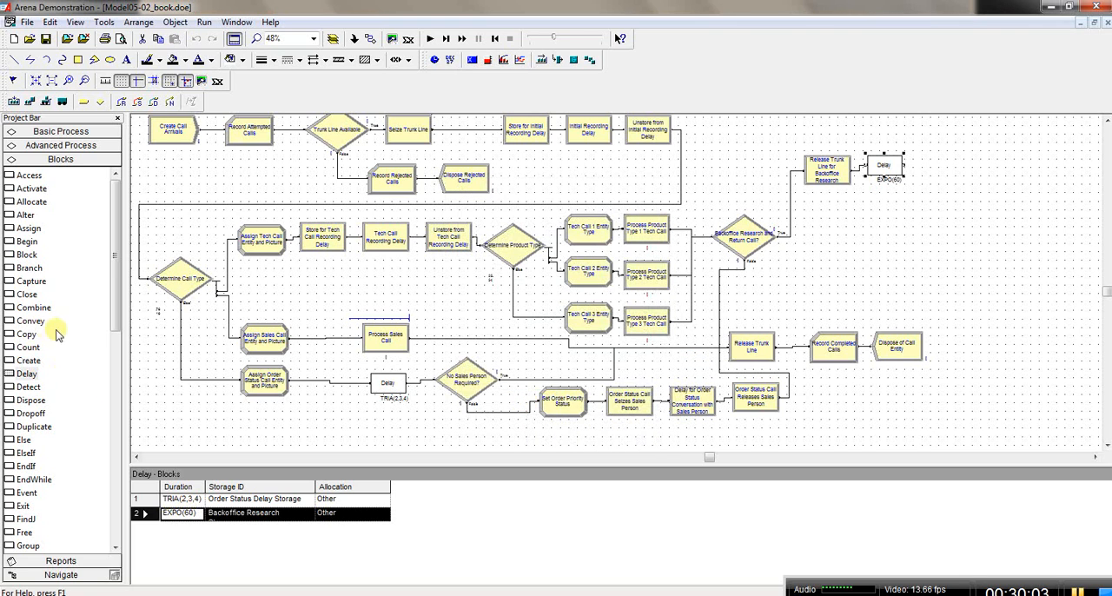
# Step: Add a row named Backoffice Research Storage to the Storage spreadsheet of the Advanced Process template
pyautogui.click(23, 375)
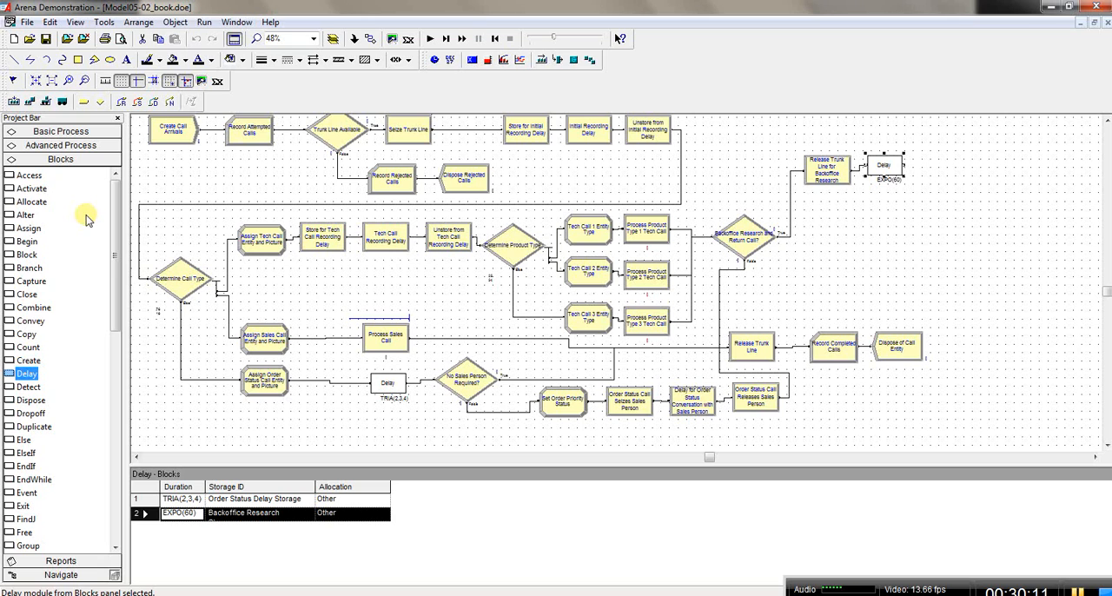
pyautogui.click(64, 147)
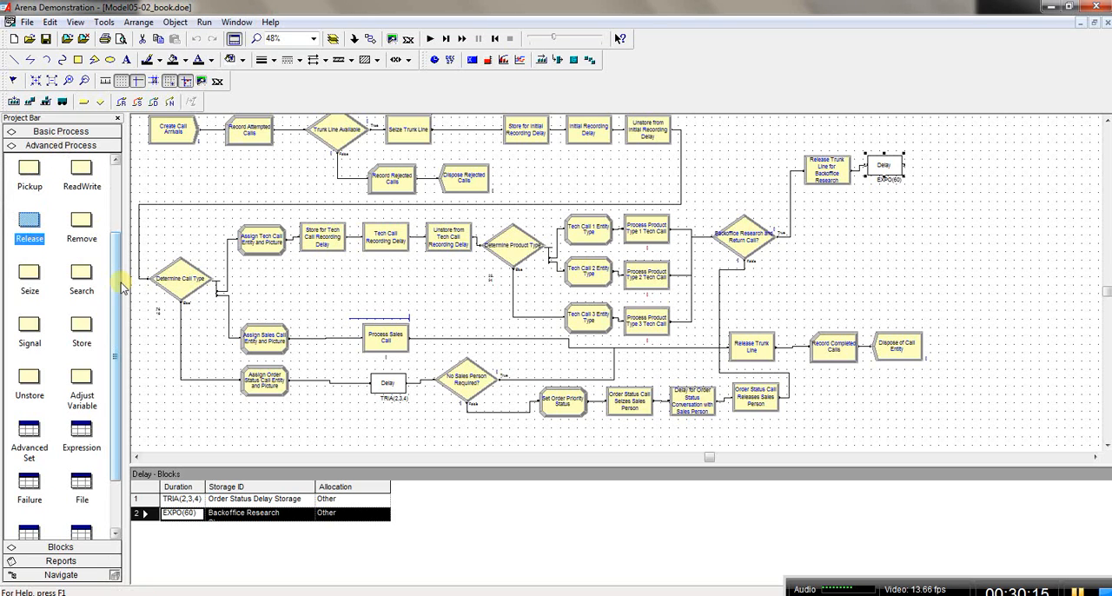
pyautogui.moveTo(119, 286); pyautogui.dragTo(115, 382)
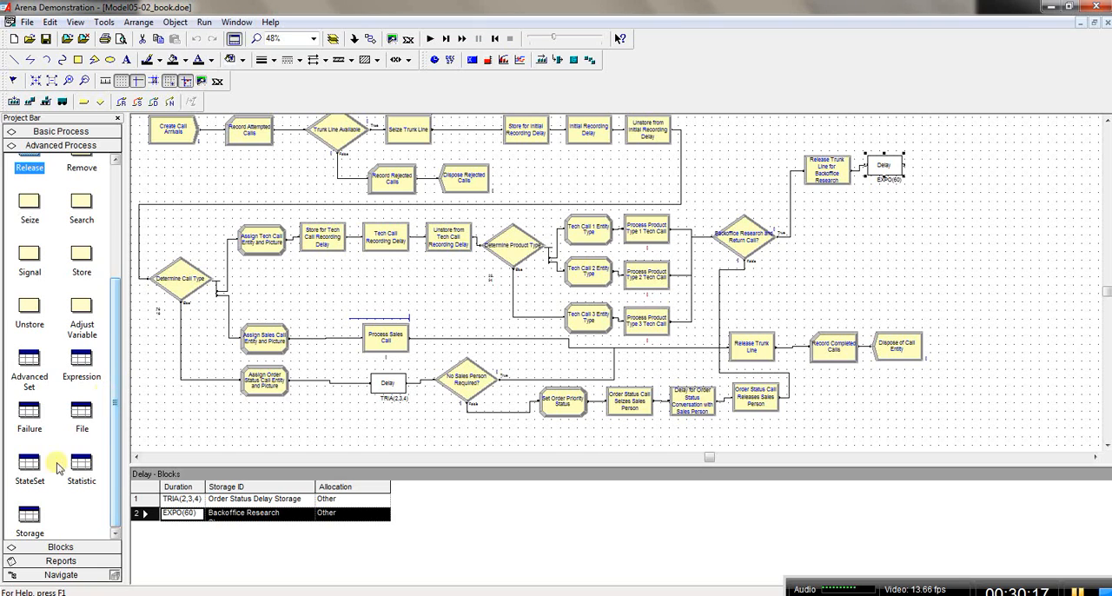
pyautogui.click(29, 516)
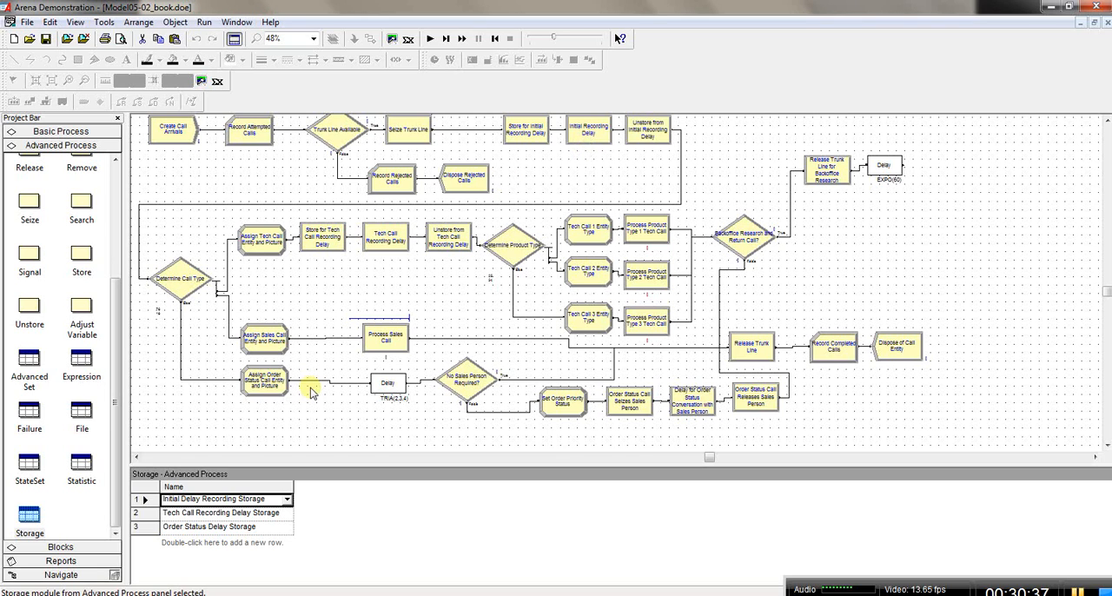
pyautogui.doubleClick(195, 543)
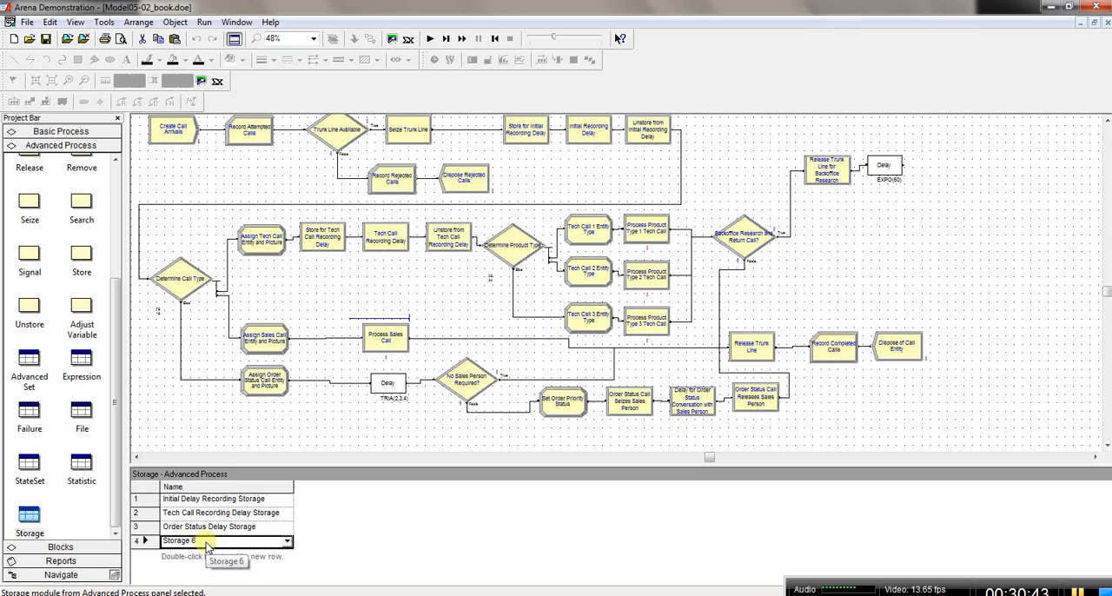
pyautogui.click(206, 541)
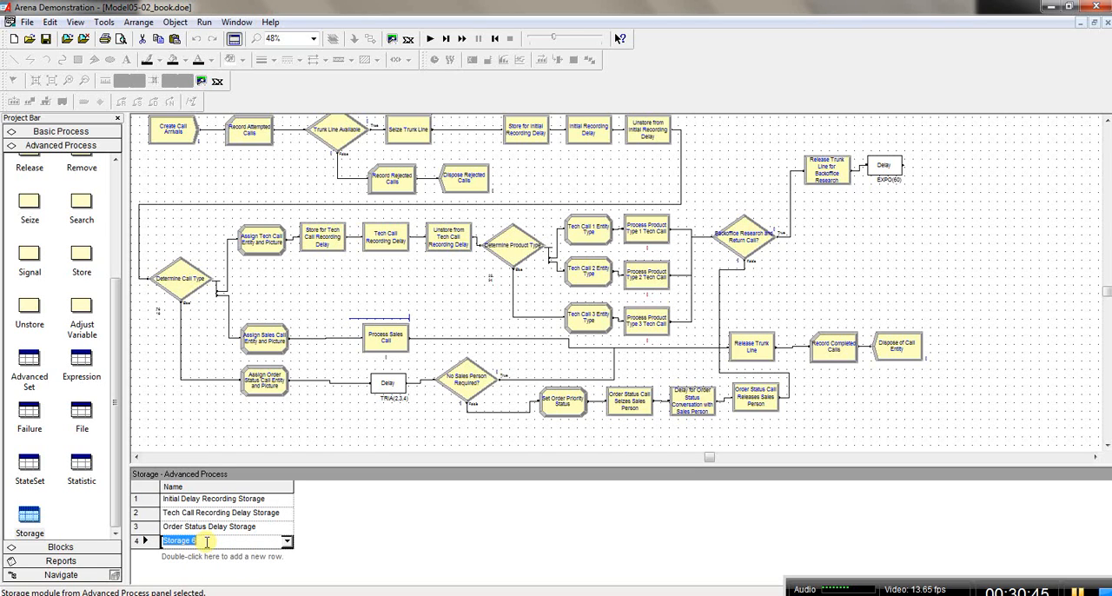
pyautogui.write('Backoffice Research Storage')
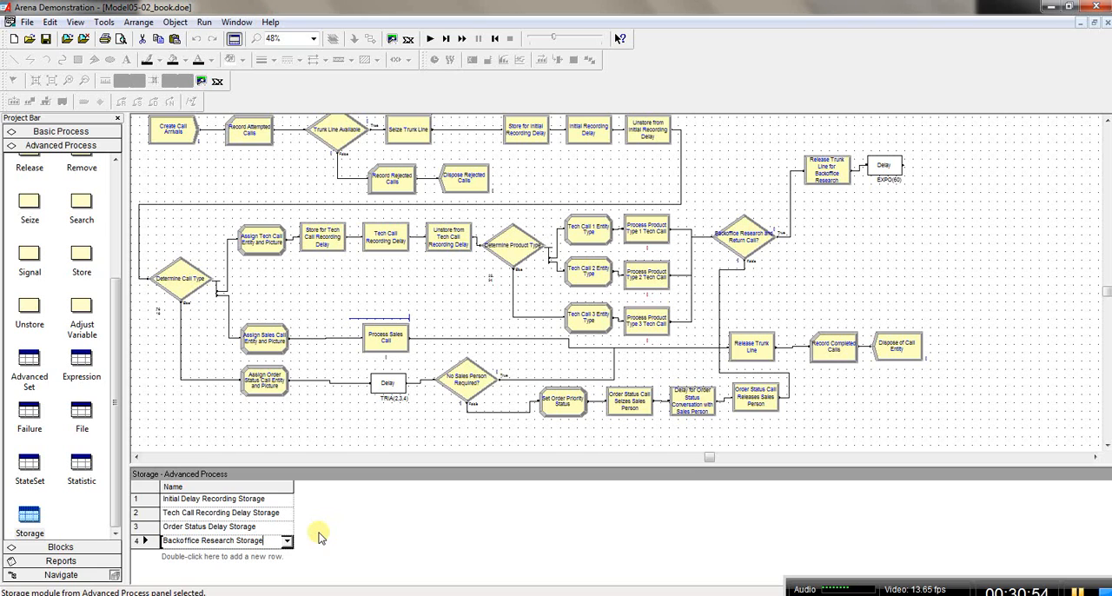
pyautogui.click(269, 528)
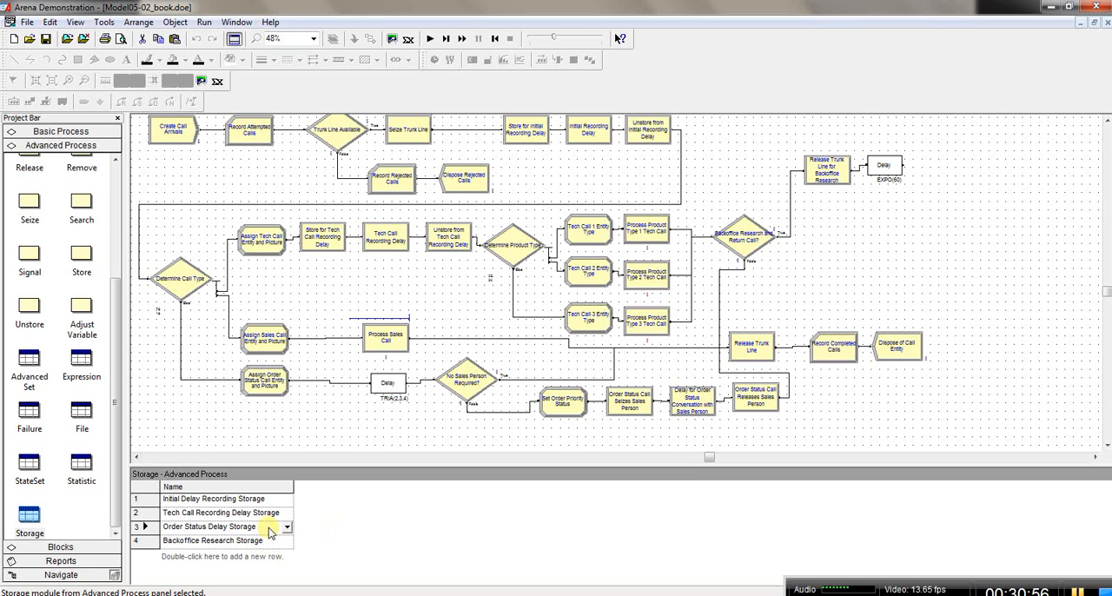
pyautogui.click(252, 543)
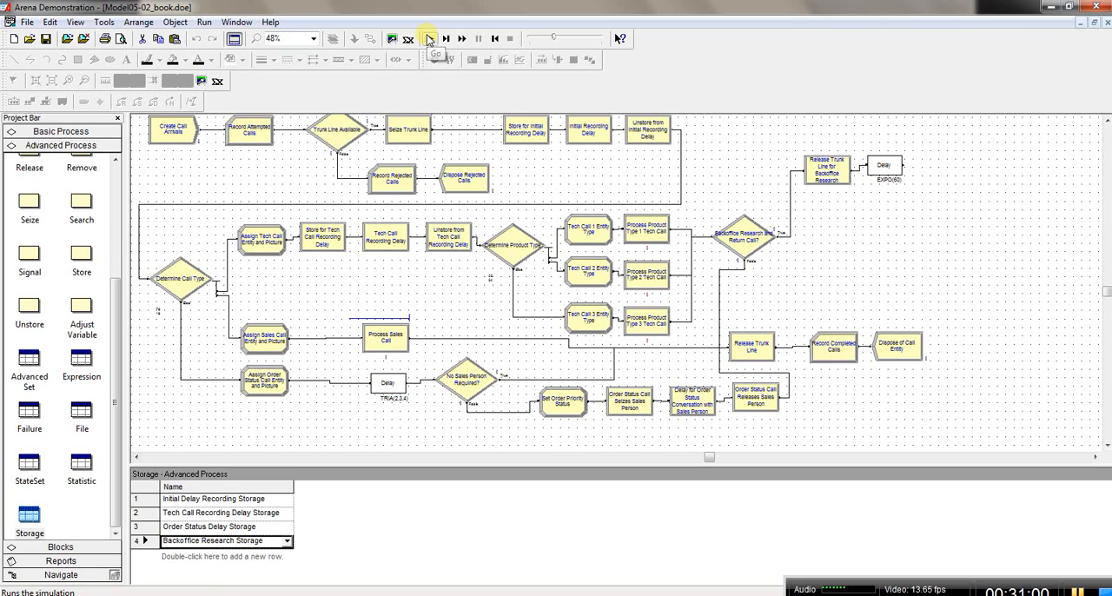
# Step: Check the EXPO(60) Delay block's Storage ID against the entries in the Storage spreadsheet
pyautogui.doubleClick(891, 172)
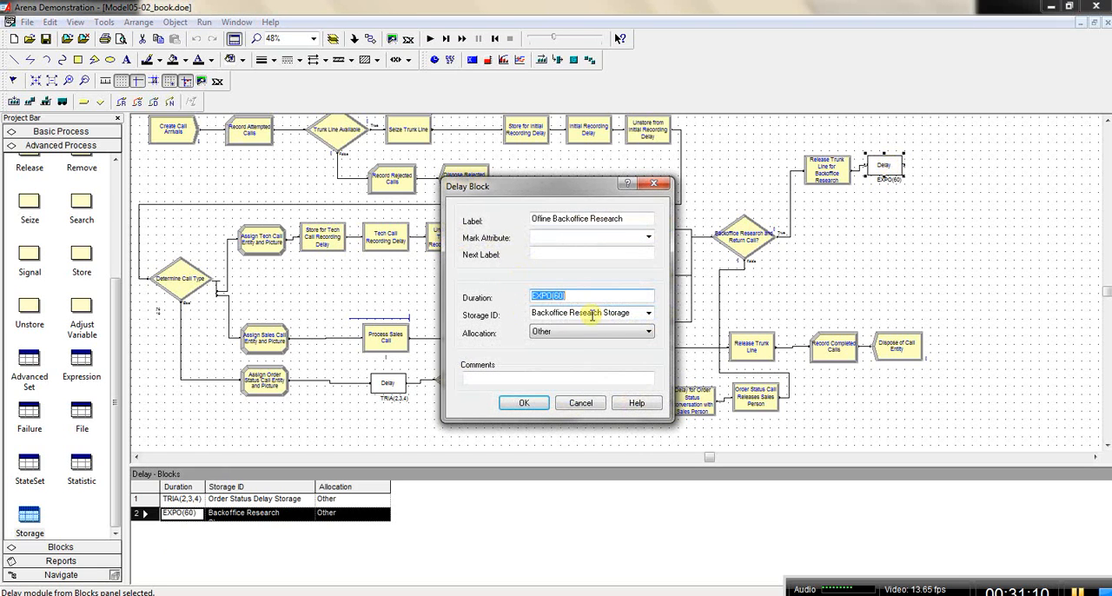
pyautogui.click(521, 404)
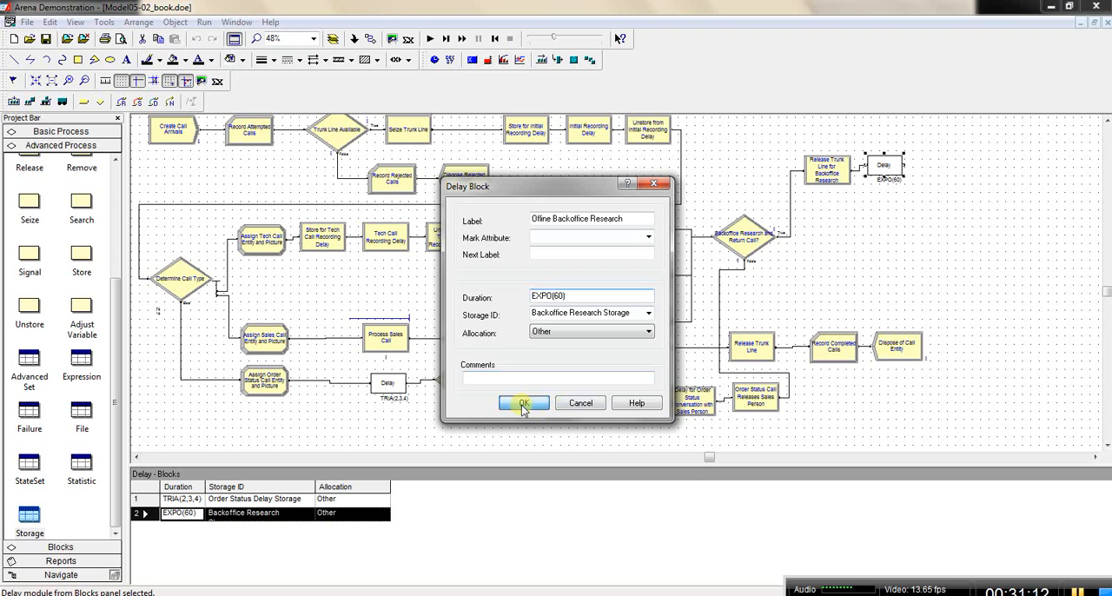
pyautogui.click(30, 516)
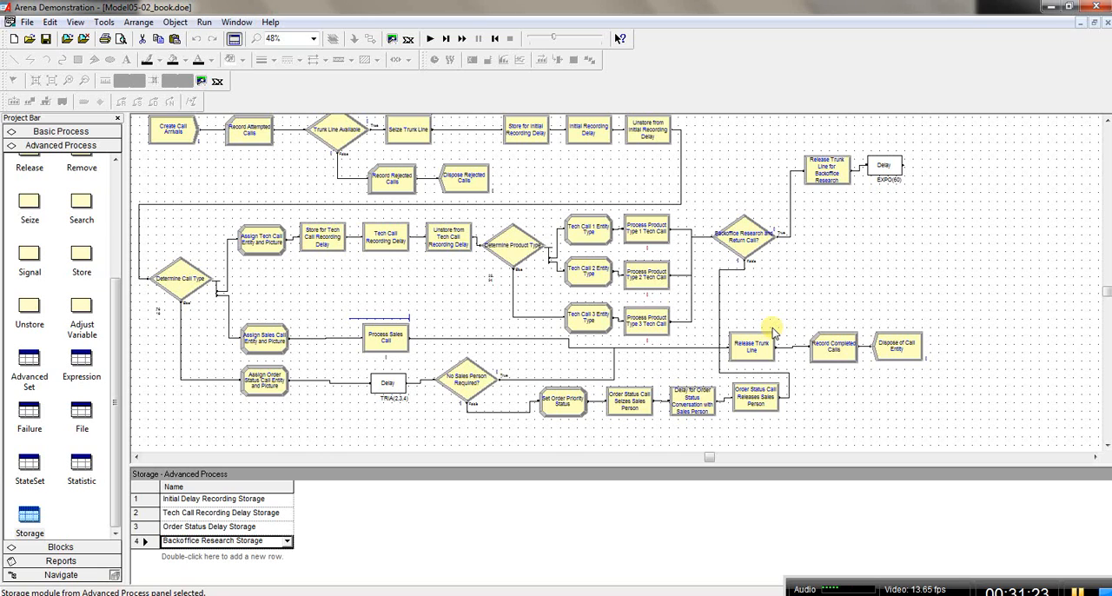
# Step: Add an Assign module from Basic Process after the EXPO(60) Delay block, connected to its exit
pyautogui.click(33, 131)
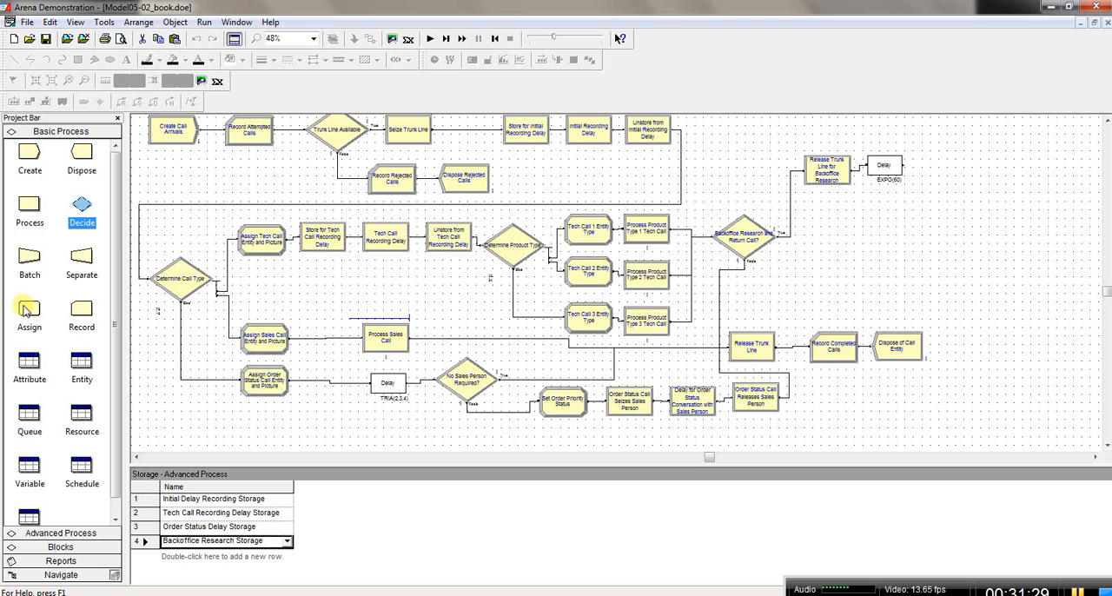
pyautogui.click(870, 167)
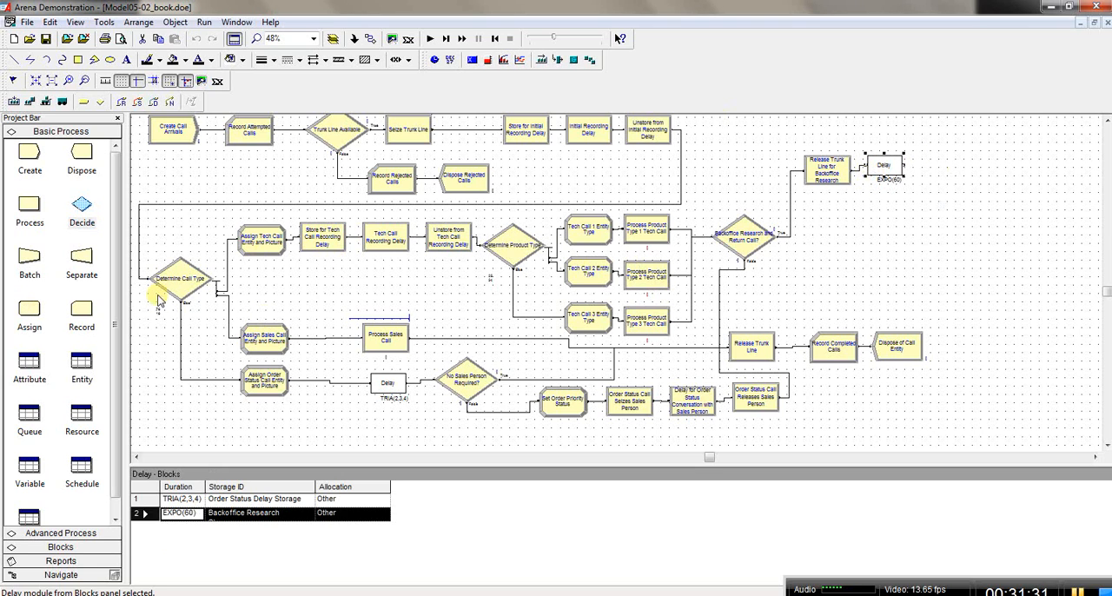
pyautogui.moveTo(29, 310); pyautogui.dragTo(916, 167)
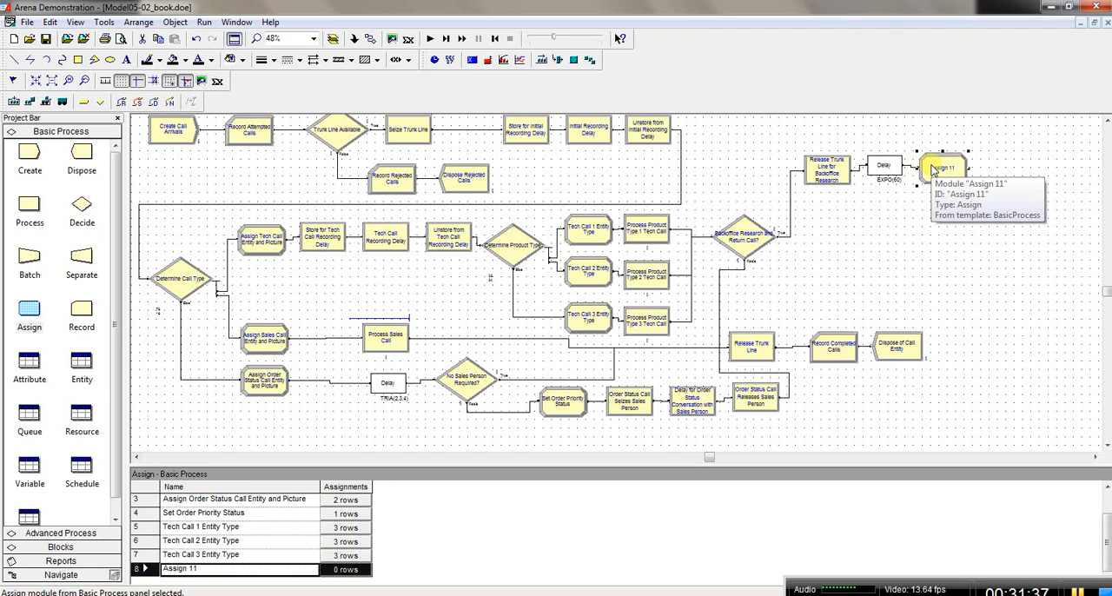
# Step: Name the new Assign module Increment Tech Return WIP
pyautogui.doubleClick(932, 170)
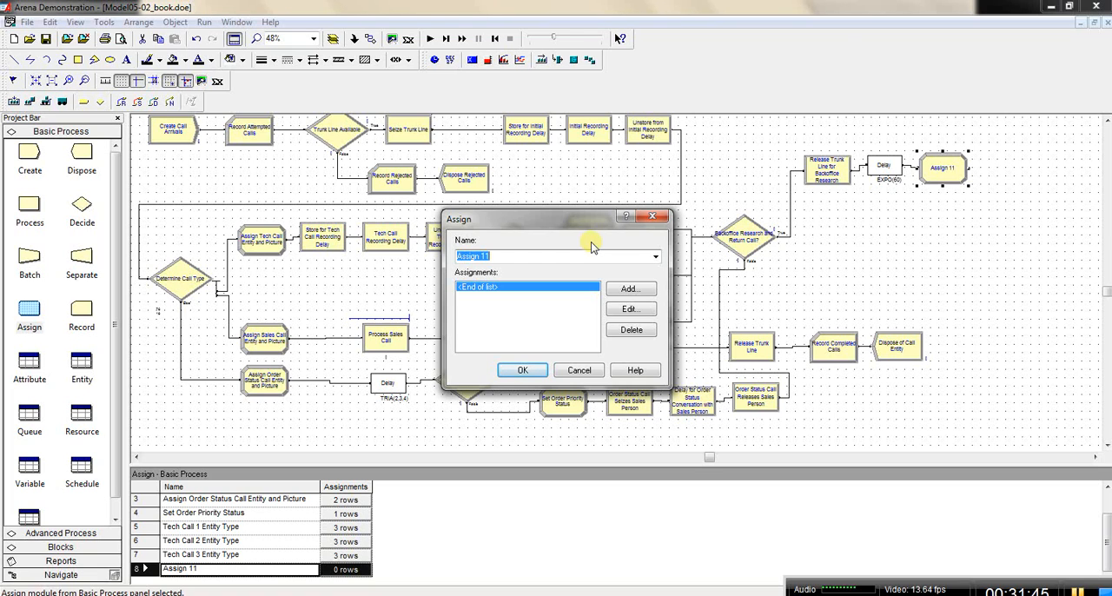
pyautogui.write('lin')
pyautogui.write('Increment ')
pyautogui.write('Tec')
pyautogui.write('h Retur')
pyautogui.write('n ')
pyautogui.write('WIP')
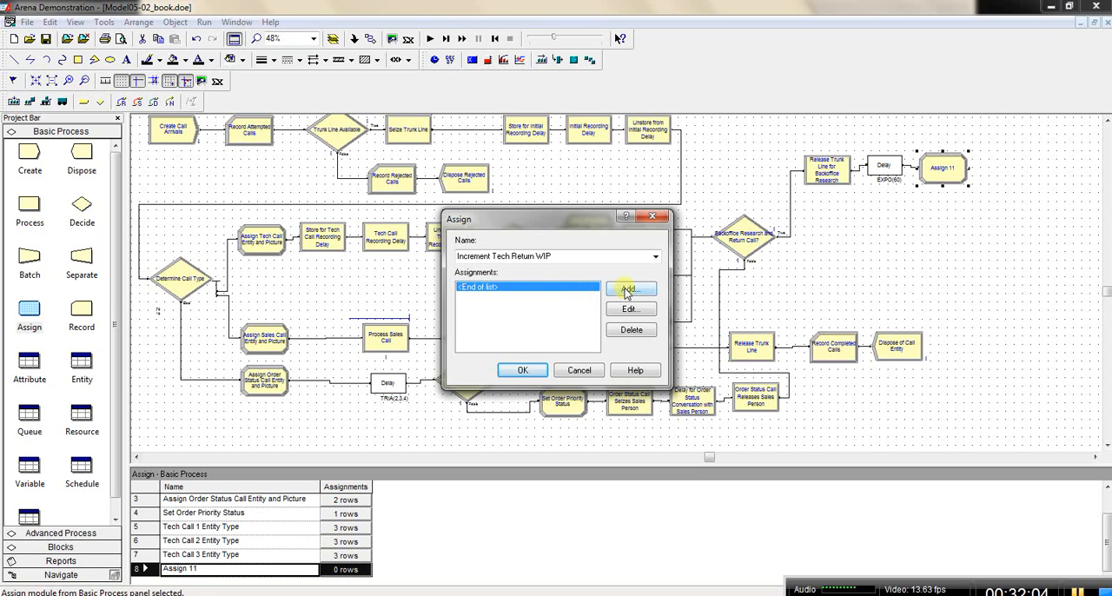
# Step: Add an assignment of type Variable Array (1D) to the module, with the variable name Tech Return WIP
pyautogui.doubleClick(574, 290)
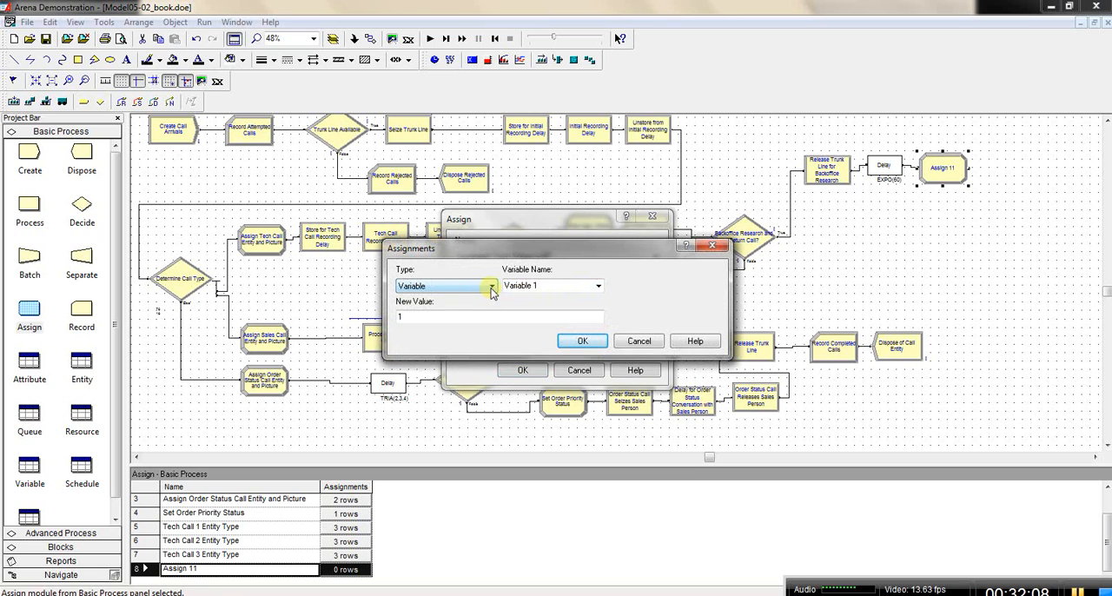
pyautogui.click(492, 290)
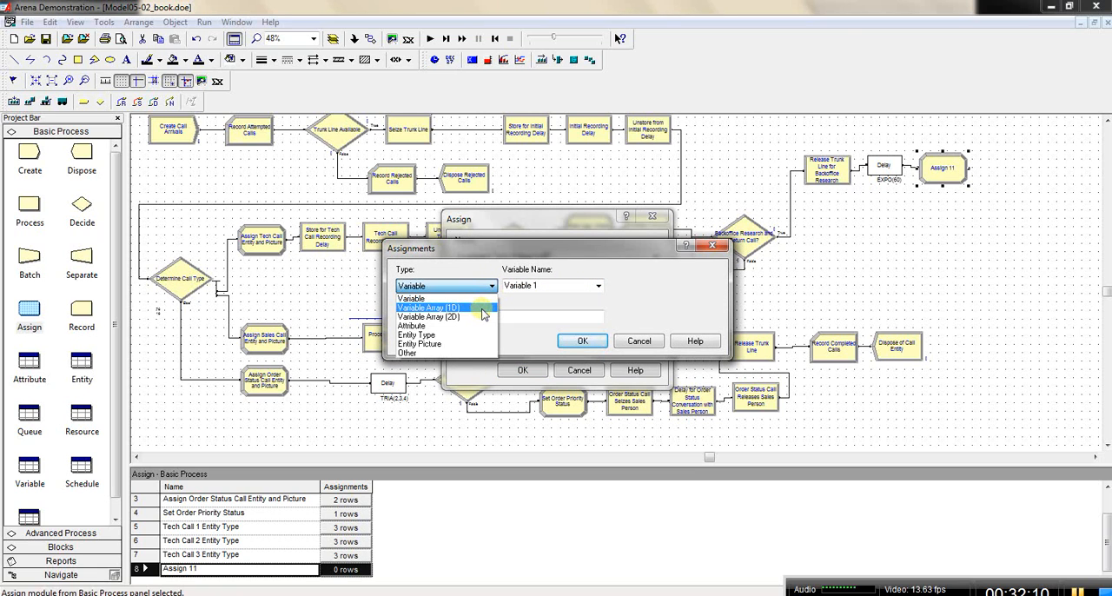
pyautogui.click(484, 309)
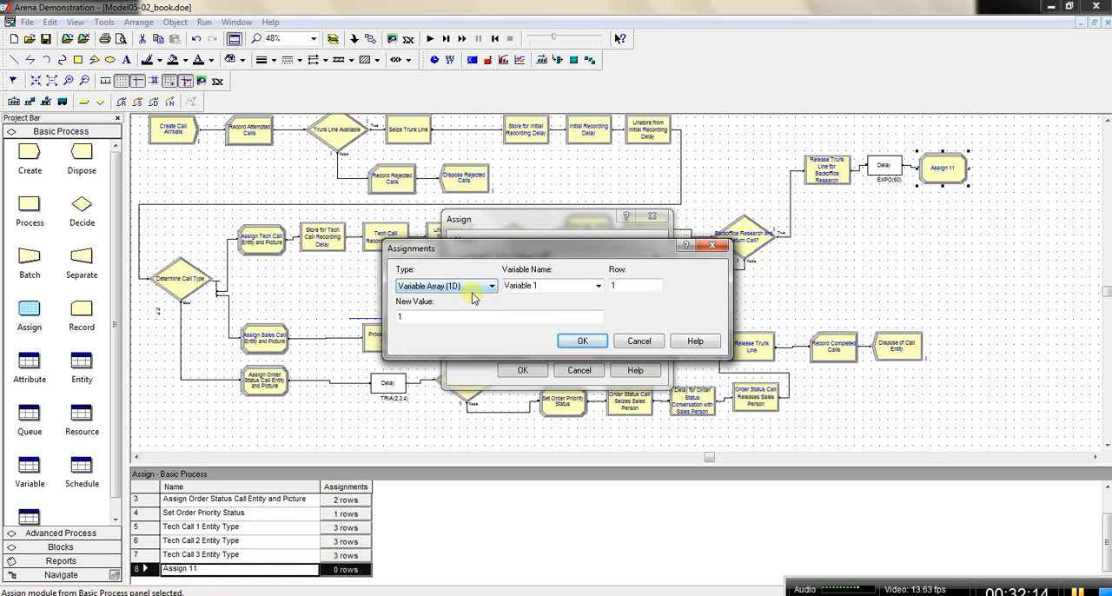
pyautogui.click(545, 286)
pyautogui.doubleClick(545, 286)
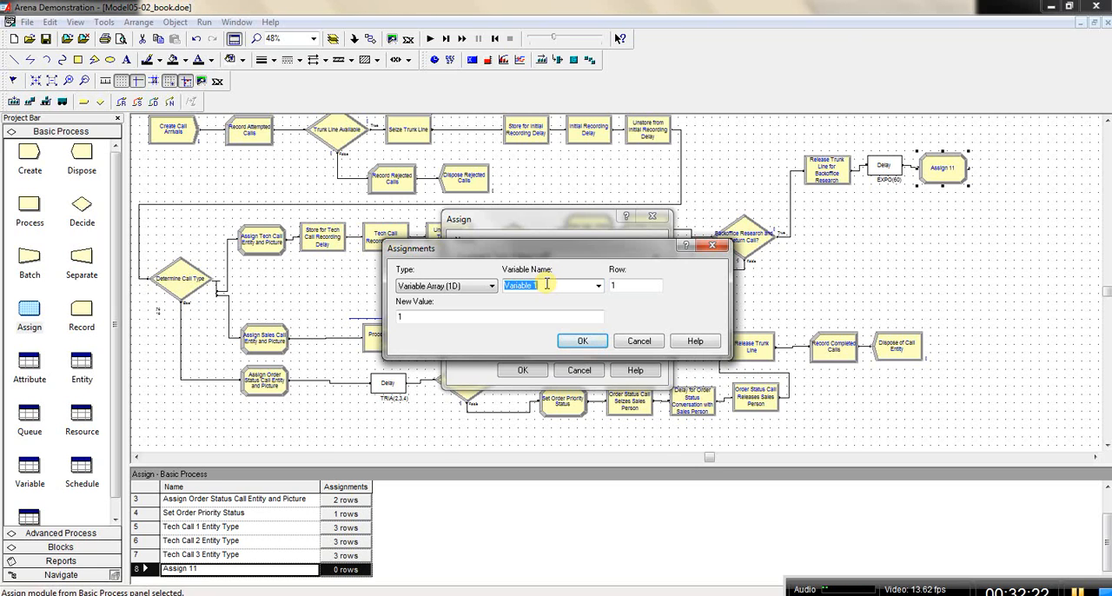
pyautogui.write('Tech')
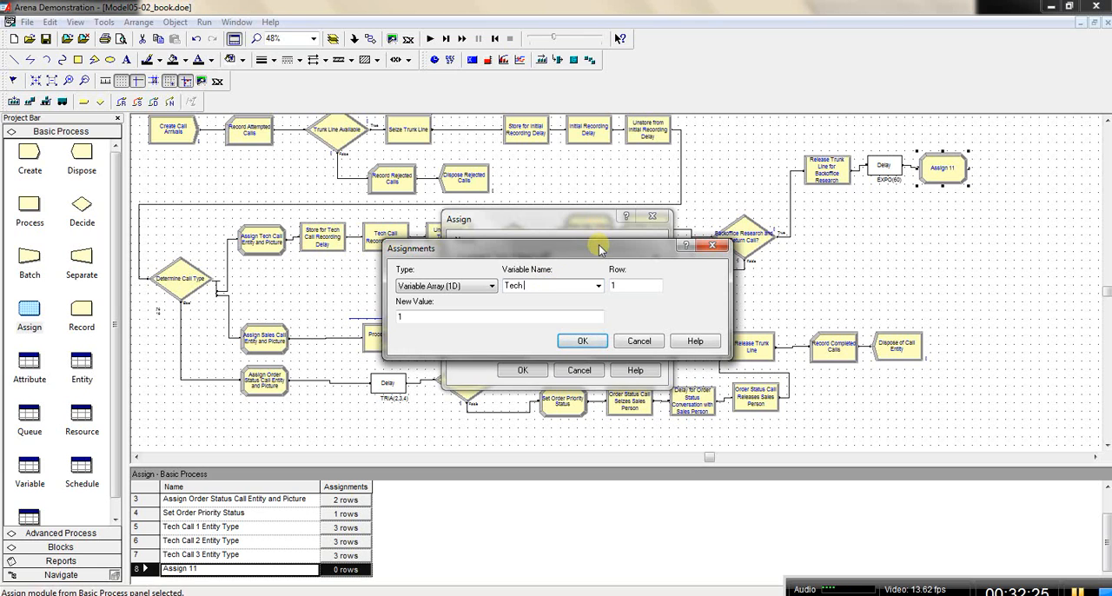
pyautogui.moveTo(600, 250); pyautogui.dragTo(618, 297)
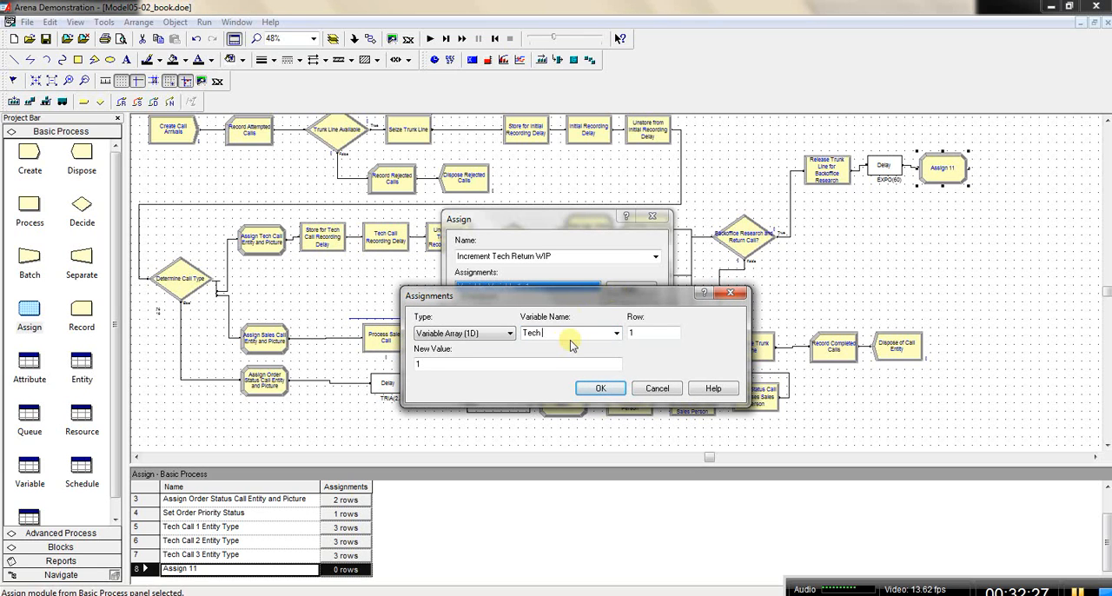
pyautogui.write('Return WIP')
# Step: Set the assignment's row to the value of the Tech Call Type attribute using the Expression Builder
pyautogui.click(640, 333)
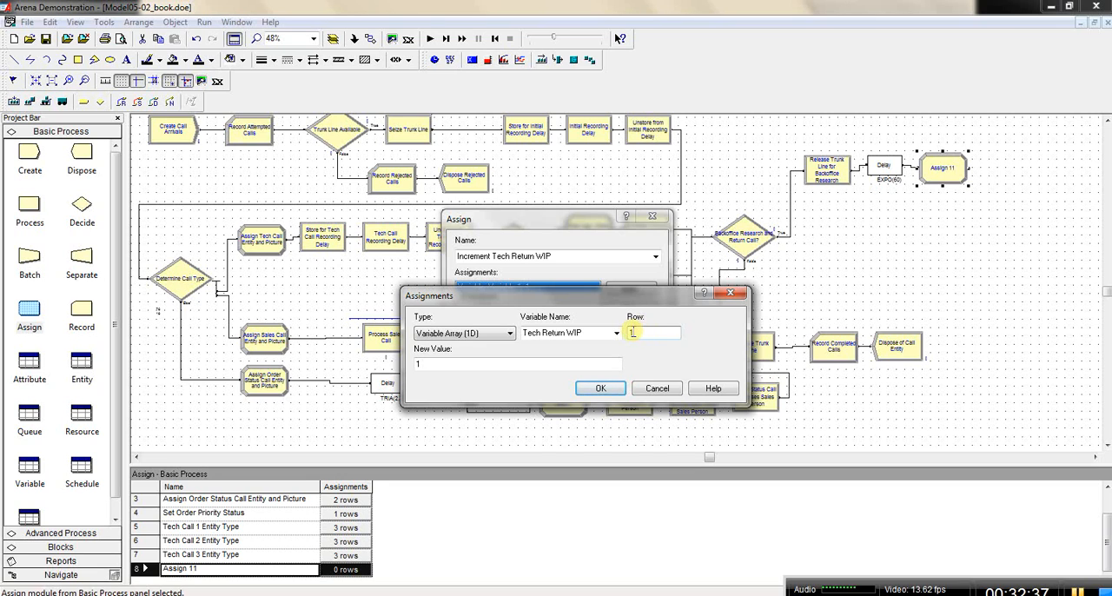
pyautogui.doubleClick(634, 333)
pyautogui.rightClick(635, 333)
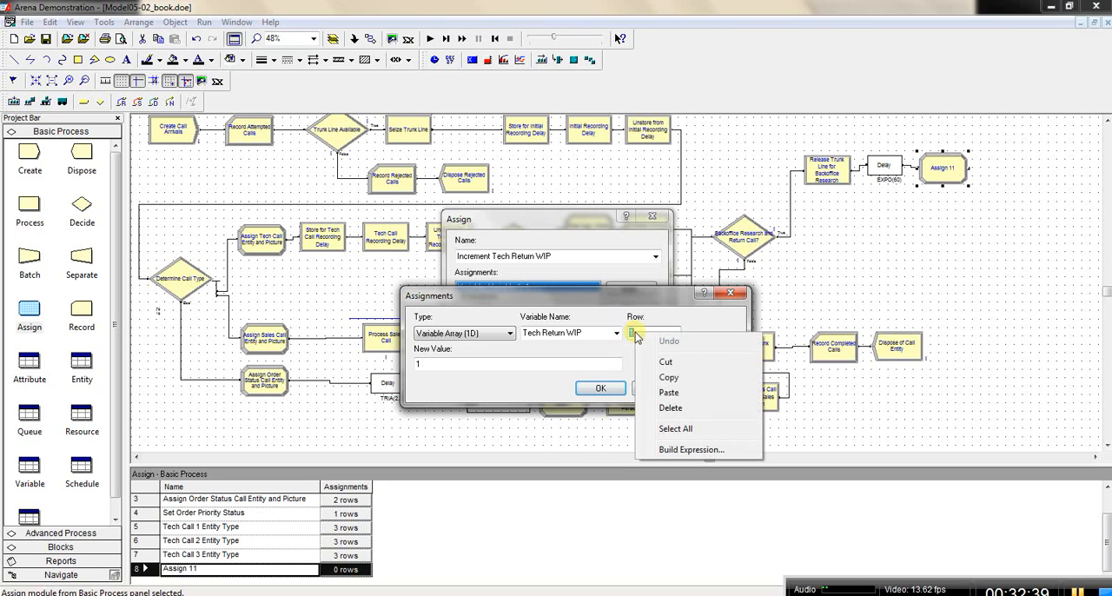
pyautogui.click(683, 450)
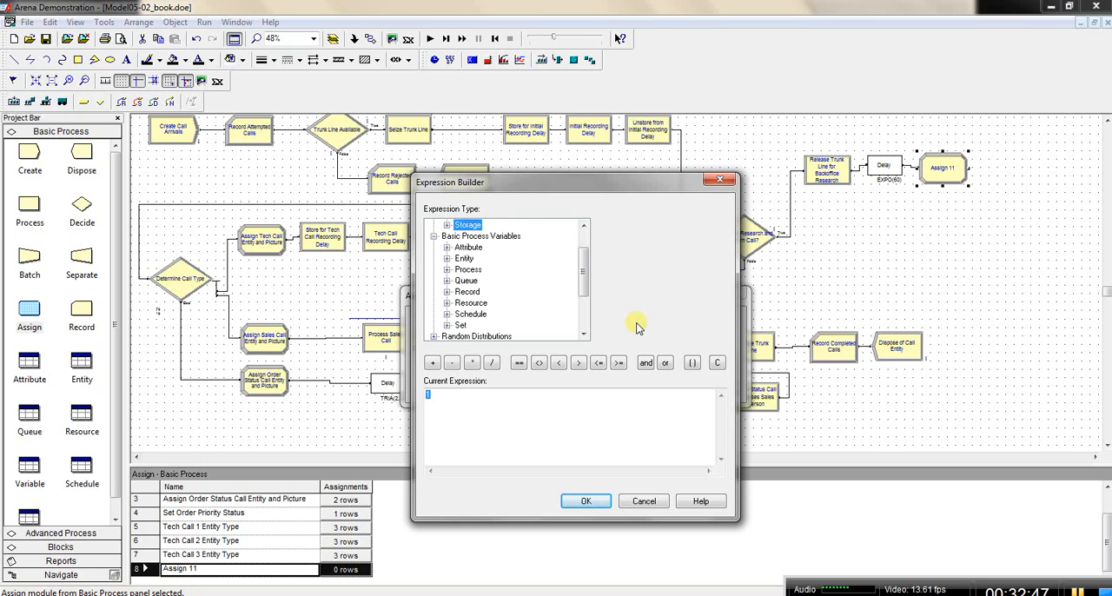
pyautogui.doubleClick(467, 248)
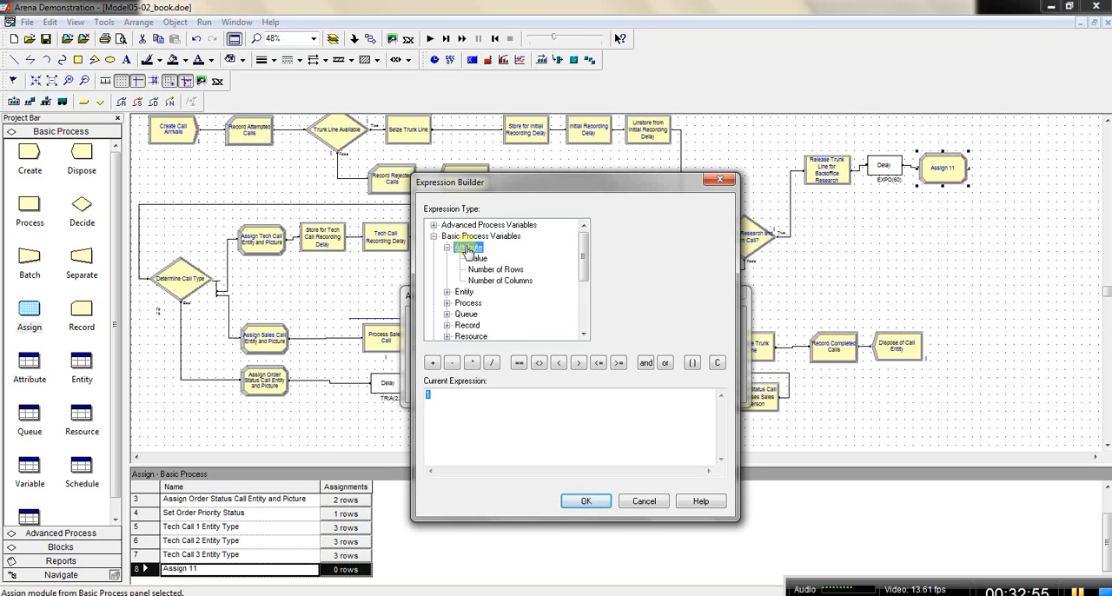
pyautogui.click(478, 258)
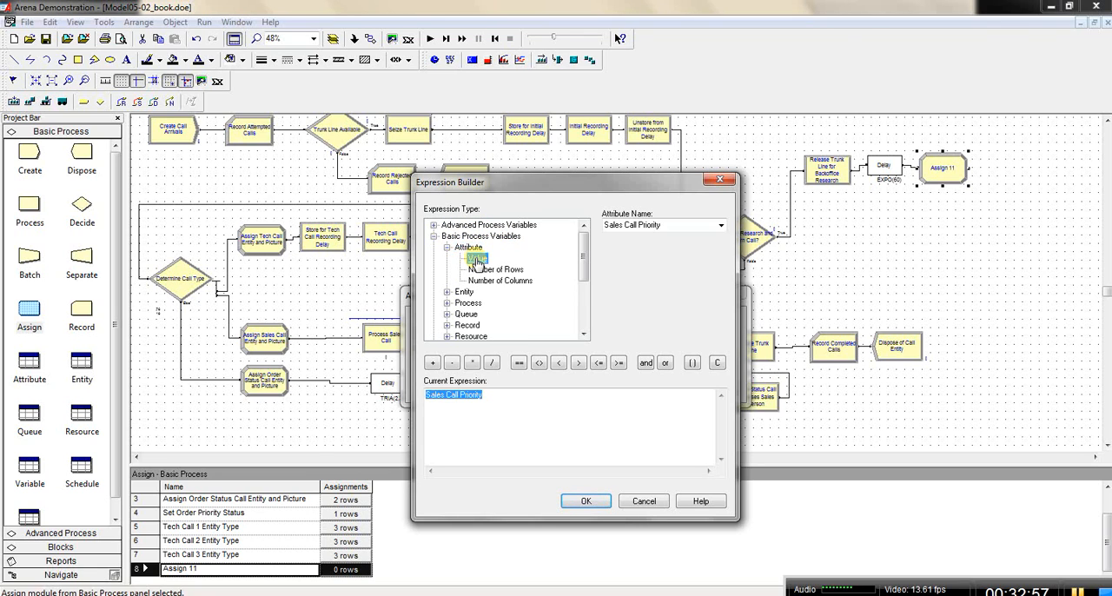
pyautogui.click(722, 226)
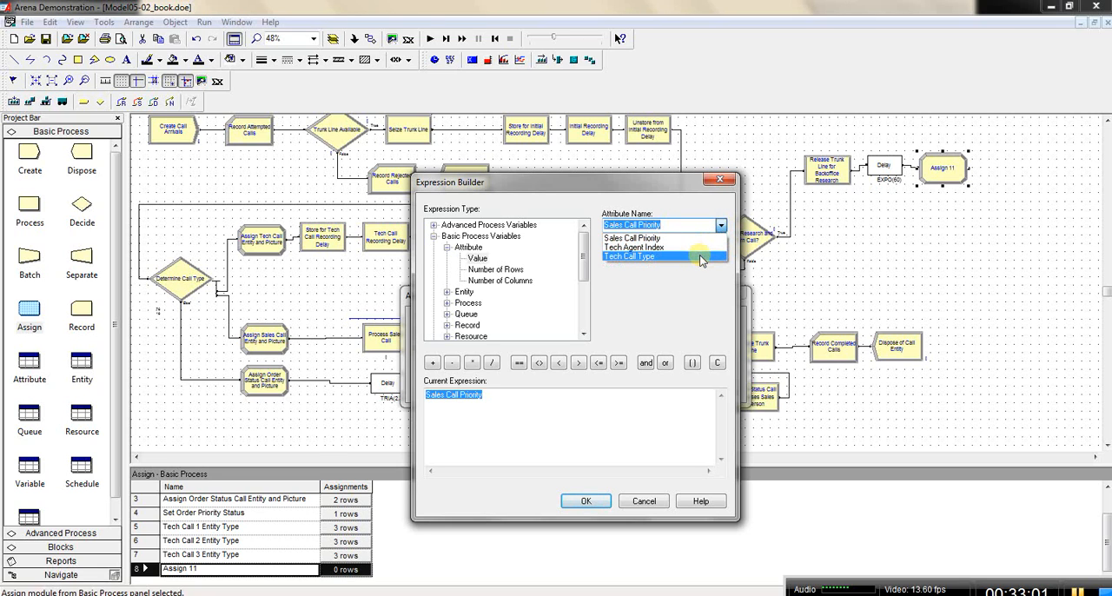
pyautogui.click(702, 257)
pyautogui.click(721, 226)
pyautogui.click(684, 257)
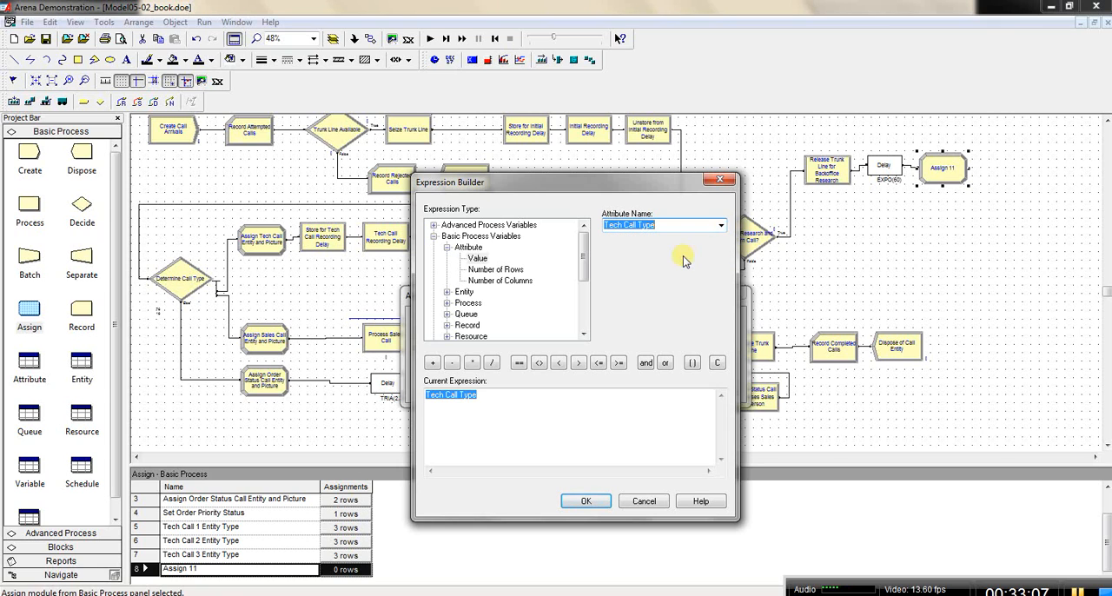
pyautogui.click(598, 505)
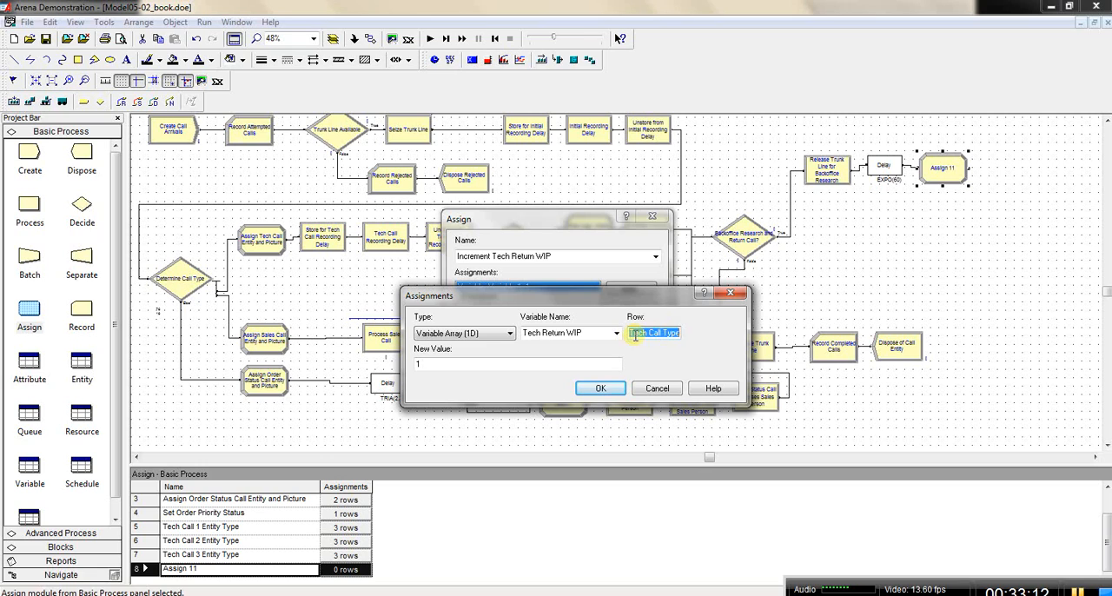
pyautogui.click(432, 366)
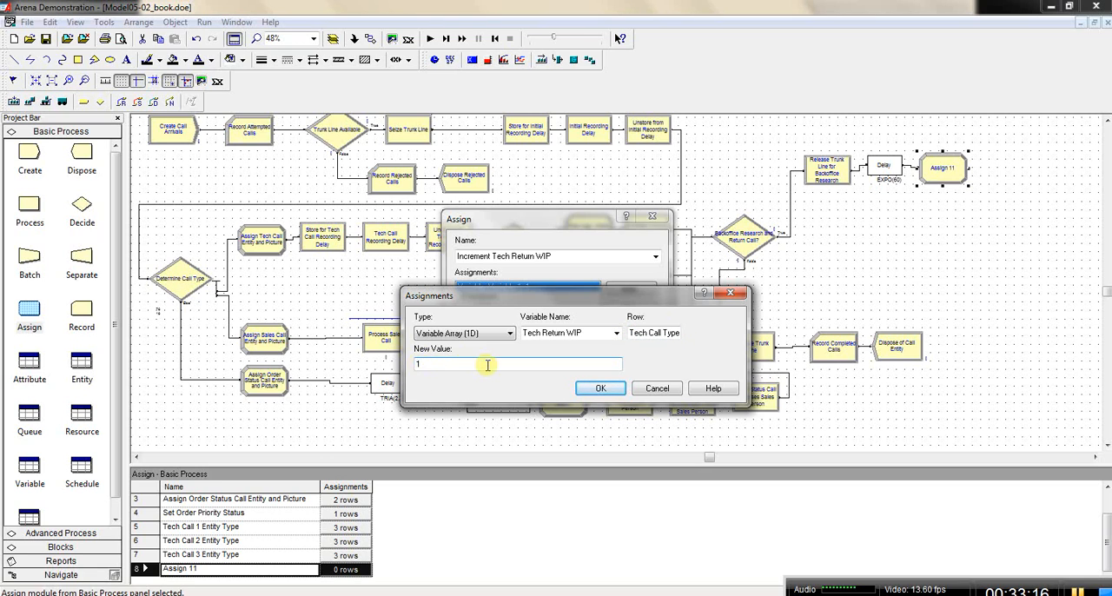
pyautogui.rightClick(417, 364)
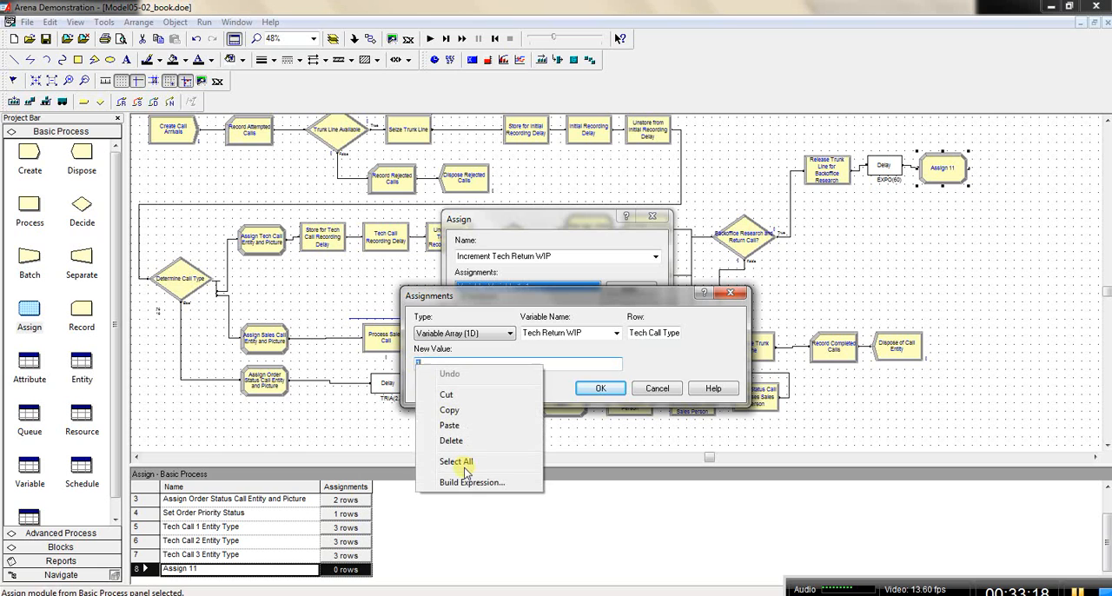
pyautogui.click(467, 483)
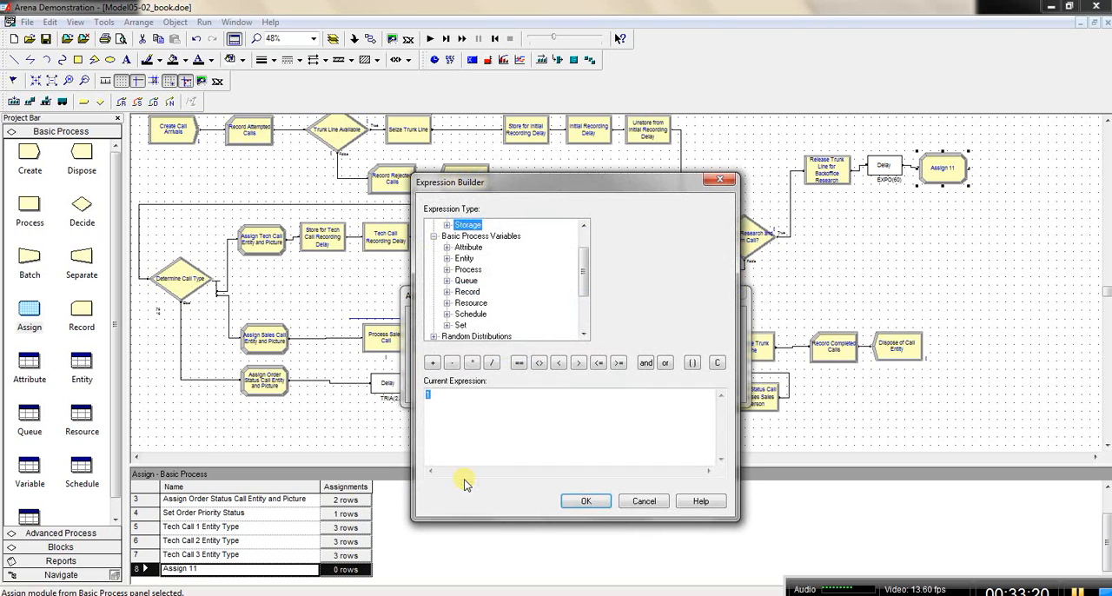
pyautogui.click(428, 397)
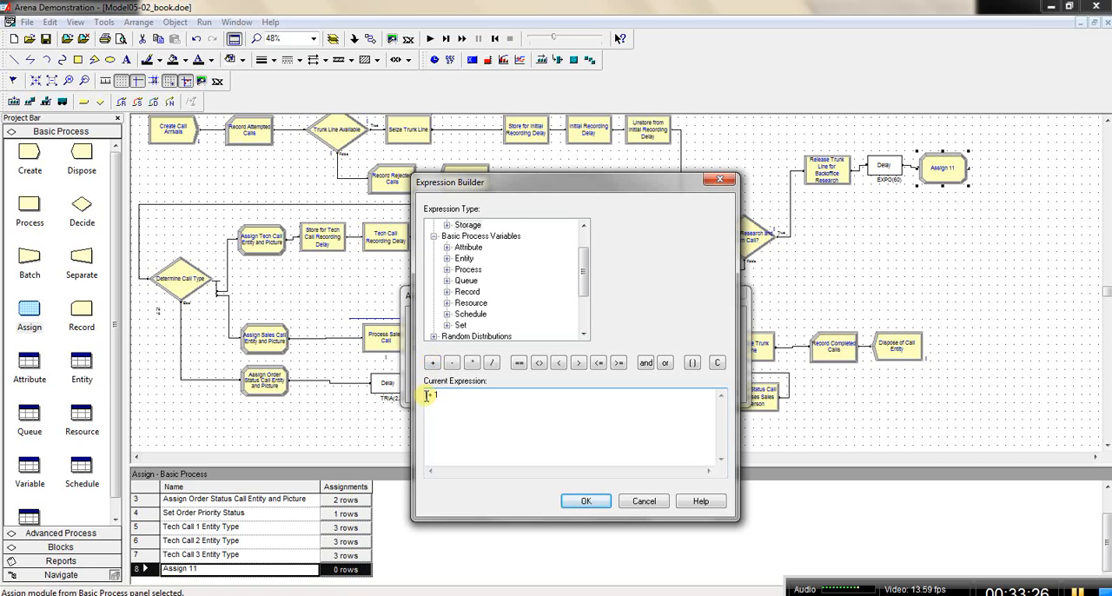
pyautogui.moveTo(571, 182); pyautogui.dragTo(848, 173)
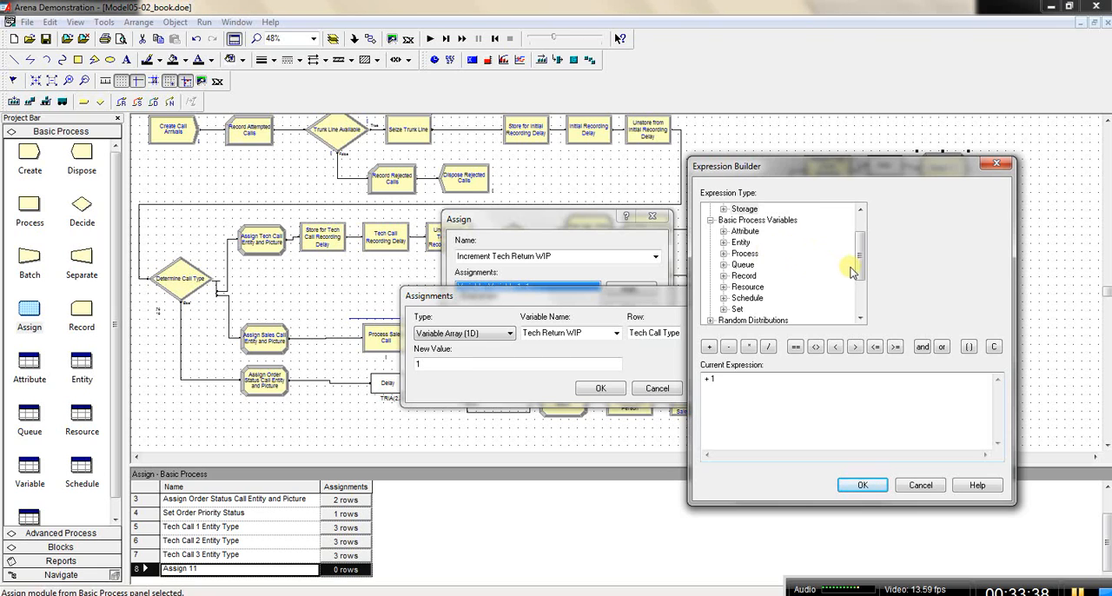
pyautogui.moveTo(863, 264)
pyautogui.mouseDown()
pyautogui.moveTo(863, 255)
pyautogui.moveTo(865, 265)
pyautogui.mouseUp()
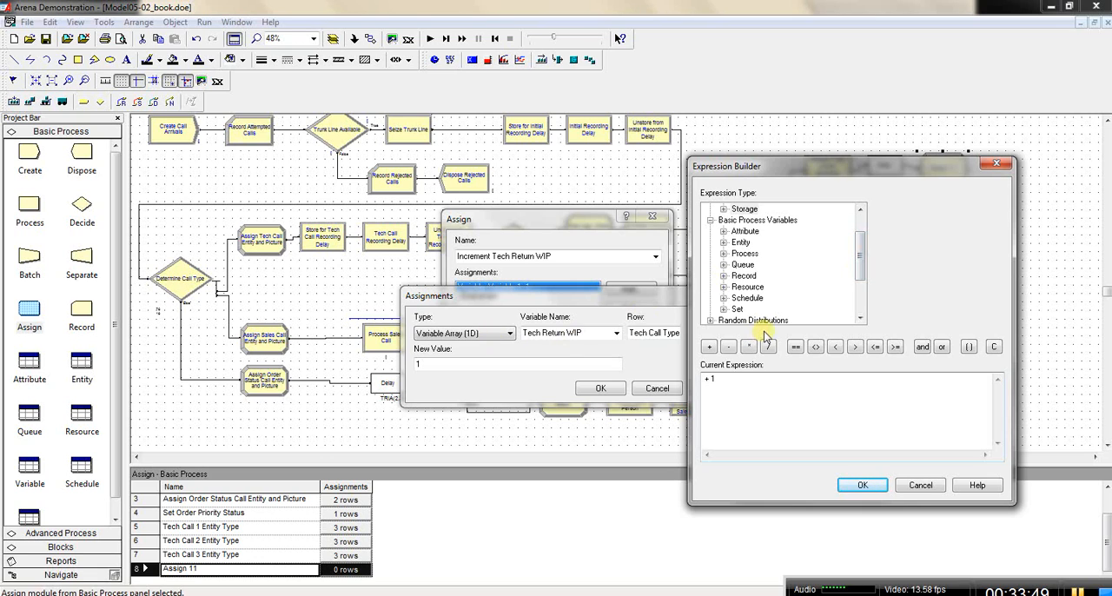
pyautogui.click(706, 379)
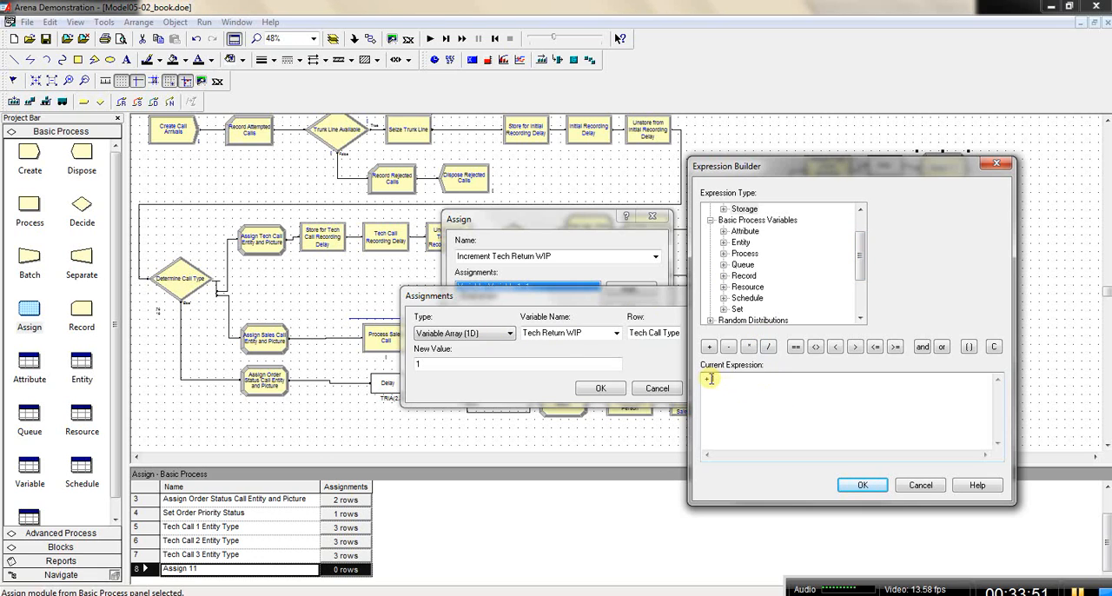
pyautogui.click(863, 485)
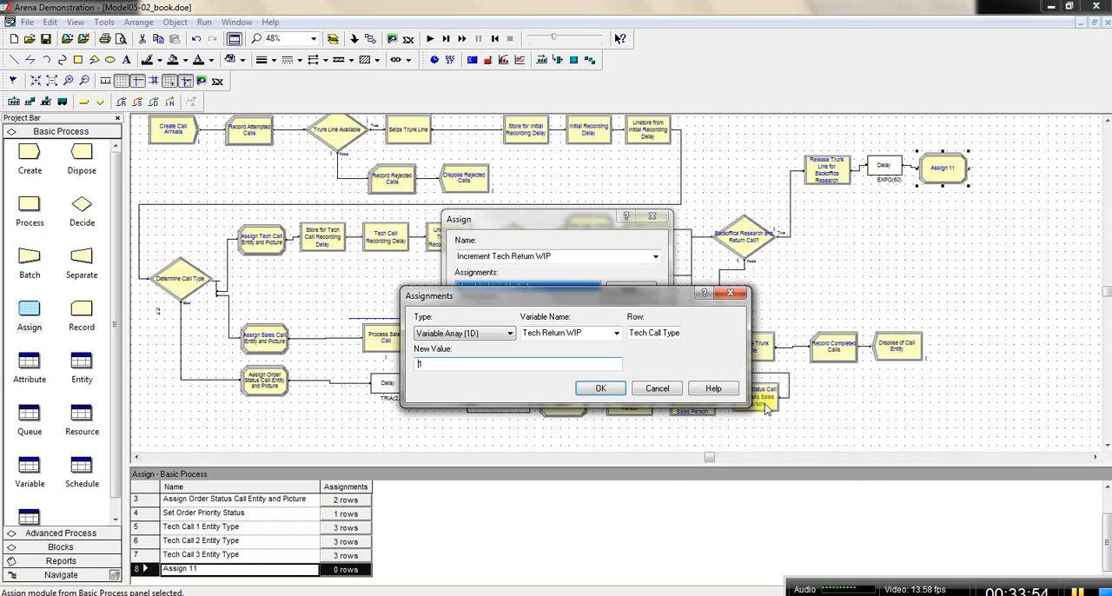
# Step: Accept the assignment and the Assign module, and check the Variable spreadsheet for Tech Return WIP
pyautogui.click(600, 389)
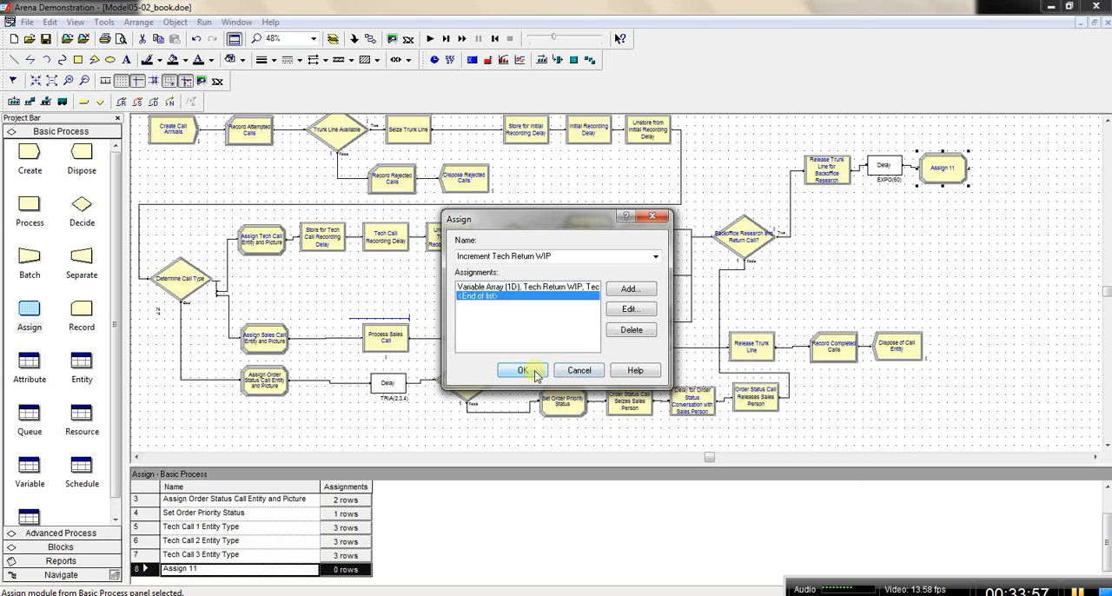
pyautogui.click(535, 372)
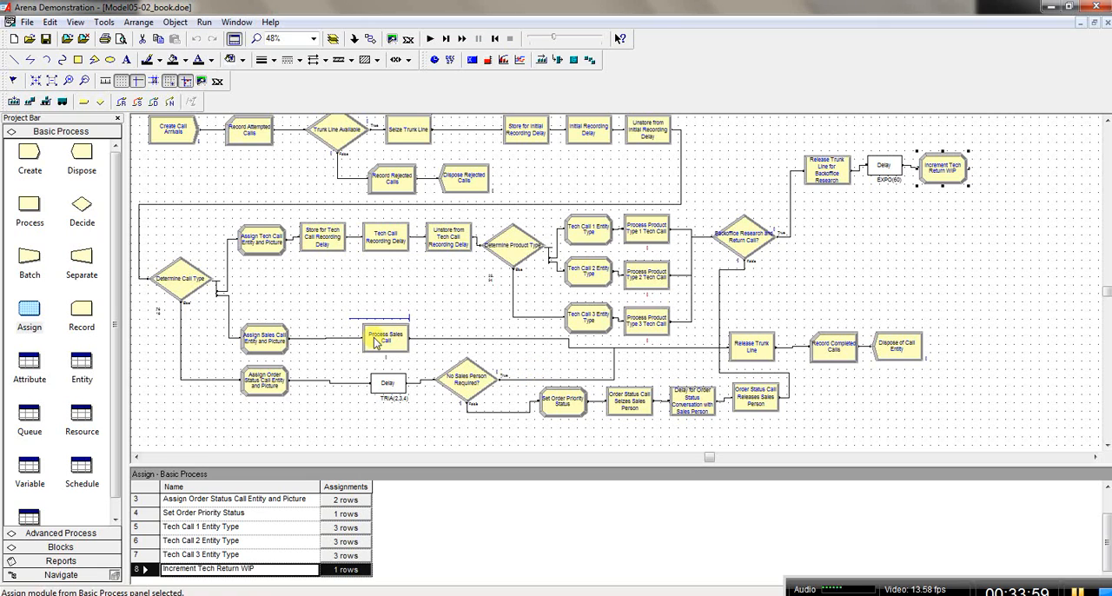
pyautogui.click(32, 470)
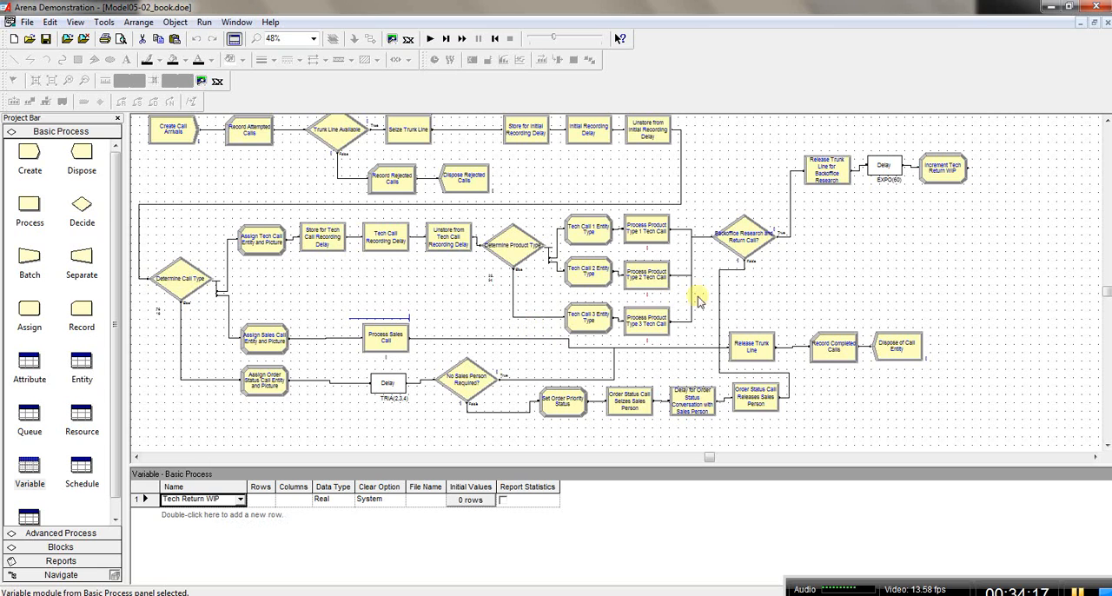
# Step: Reopen the Tech Return WIP assignment in the Increment Tech Return WIP module and open its new value in the Expression Builder
pyautogui.doubleClick(947, 172)
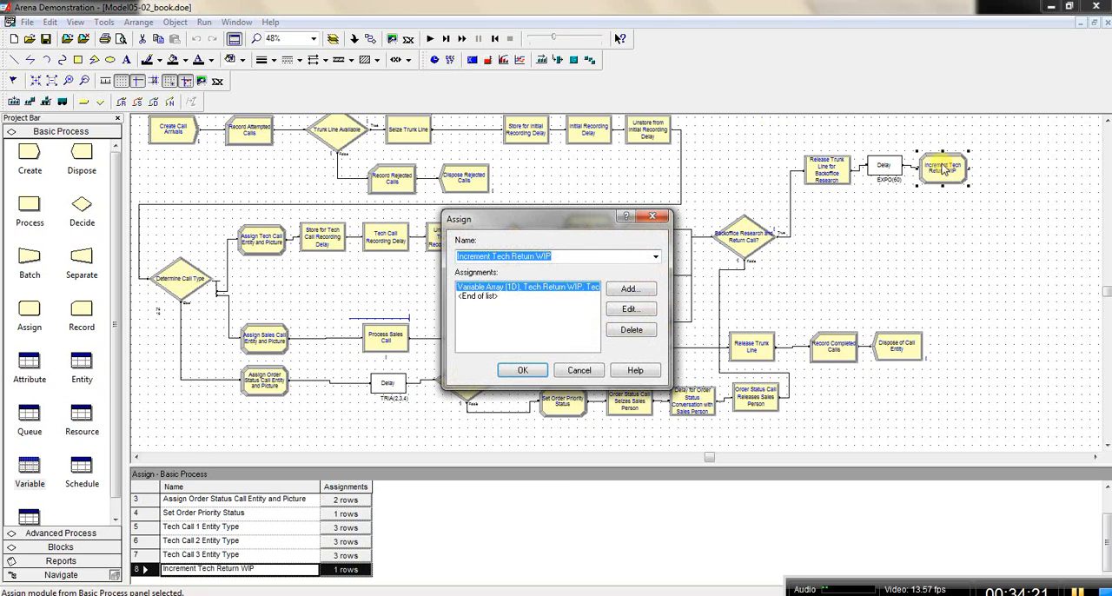
pyautogui.click(561, 289)
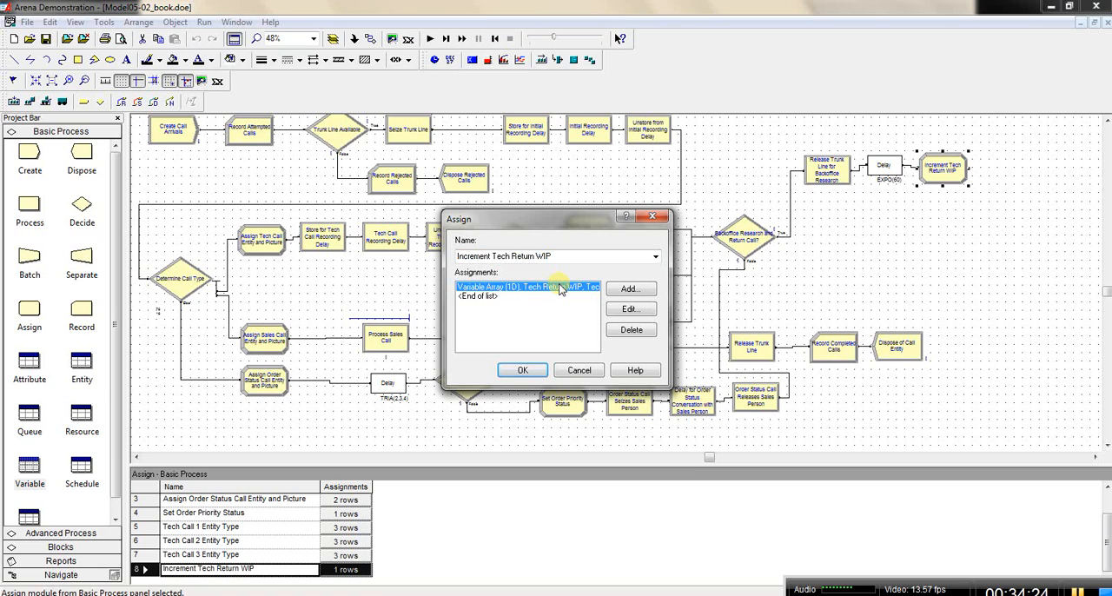
pyautogui.click(630, 310)
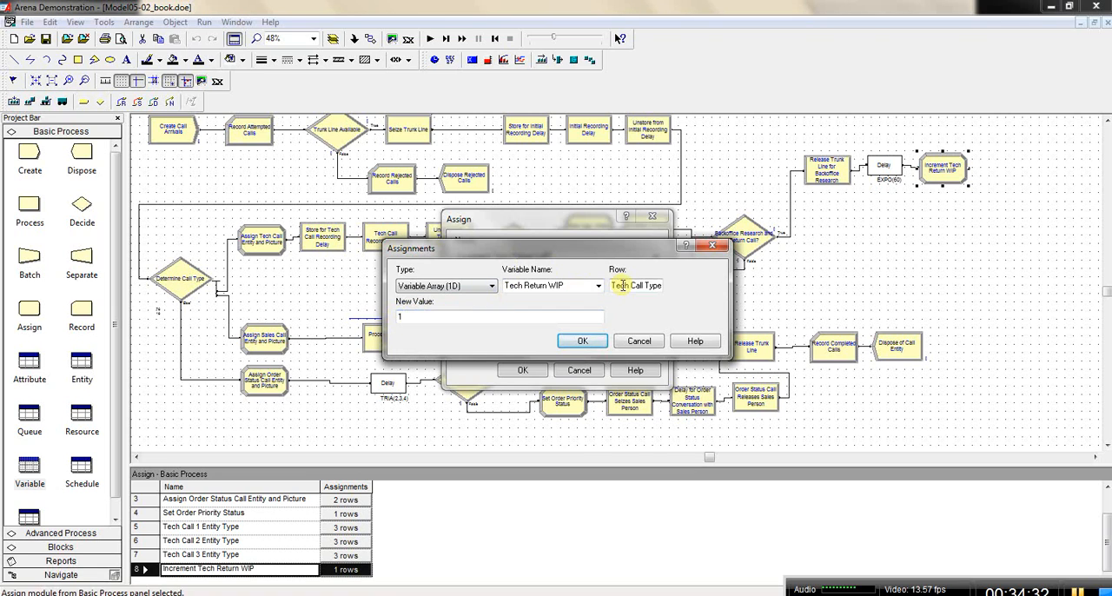
pyautogui.click(400, 318)
pyautogui.press('BackSpace')
pyautogui.rightClick(398, 318)
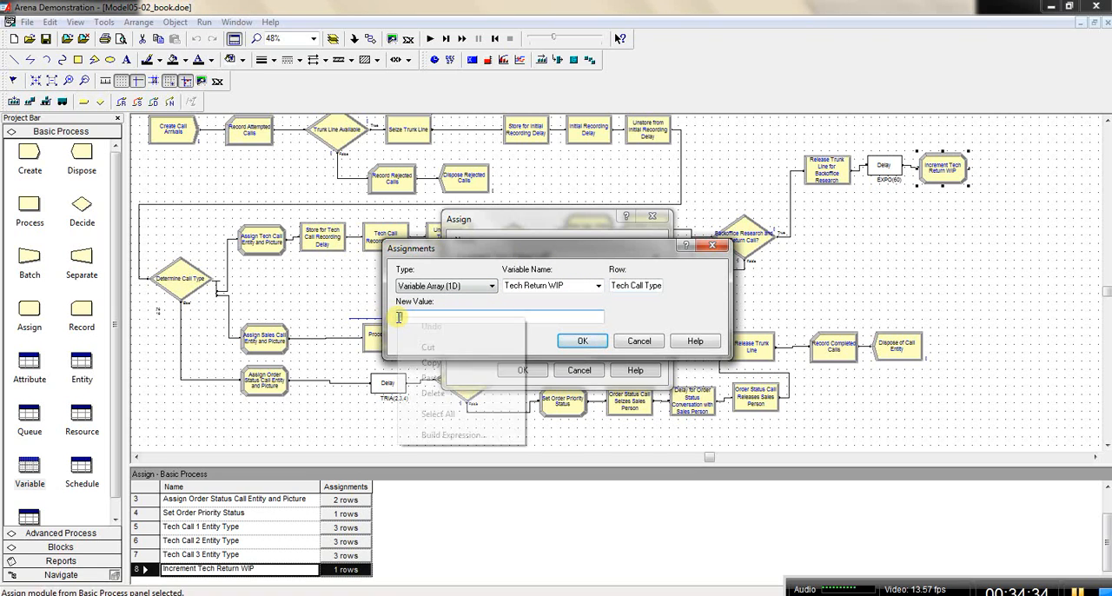
pyautogui.click(451, 435)
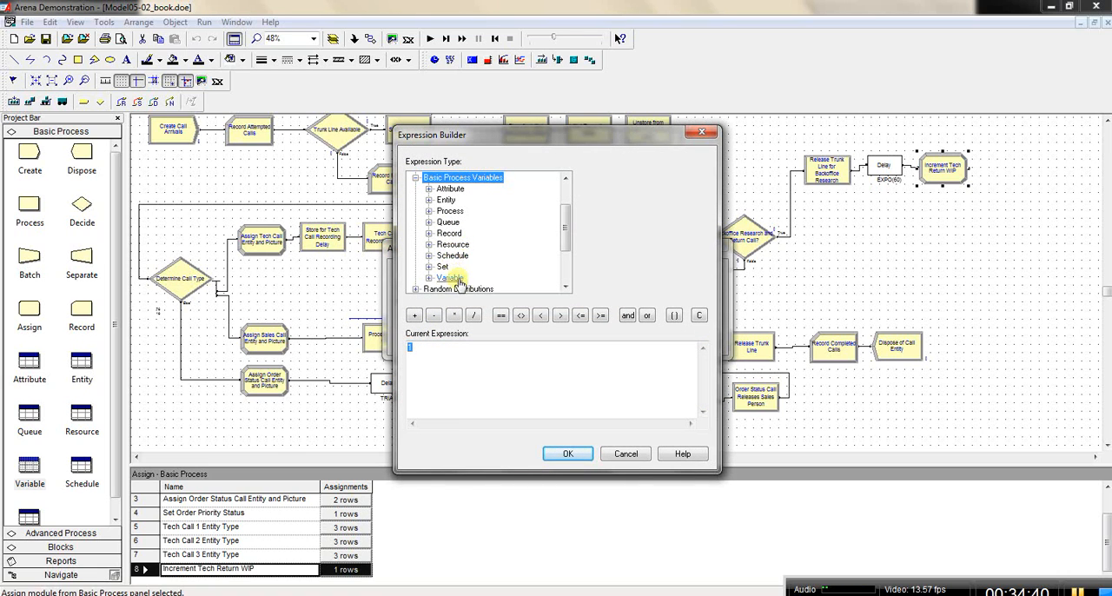
# Step: Collapse the expanded expression categories and insert a plus operator before the 1 in the new-value expression
pyautogui.doubleClick(469, 180)
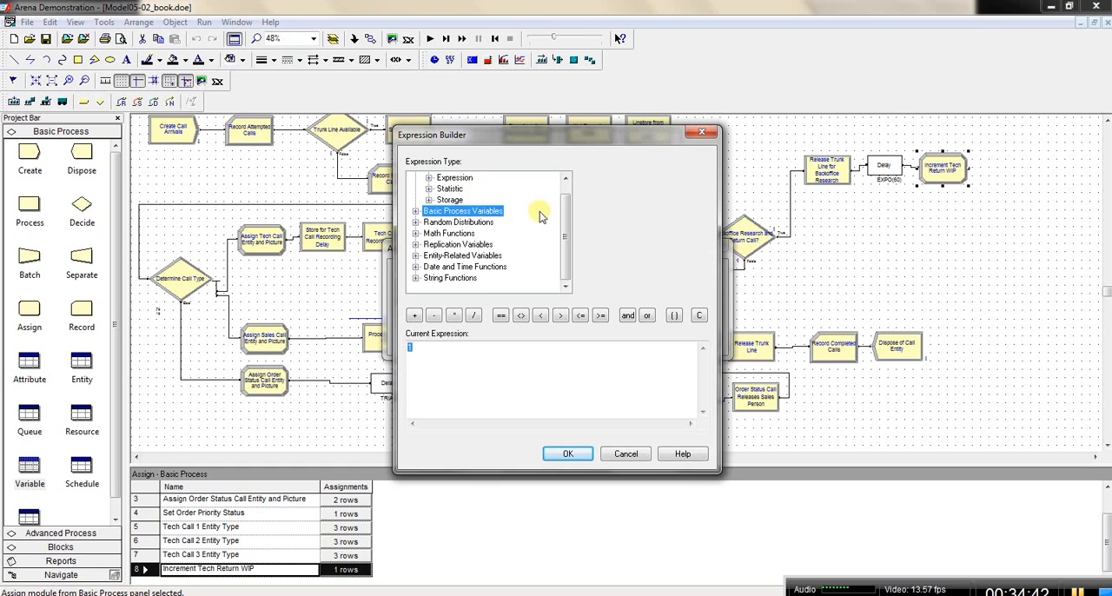
pyautogui.moveTo(568, 266); pyautogui.dragTo(565, 225)
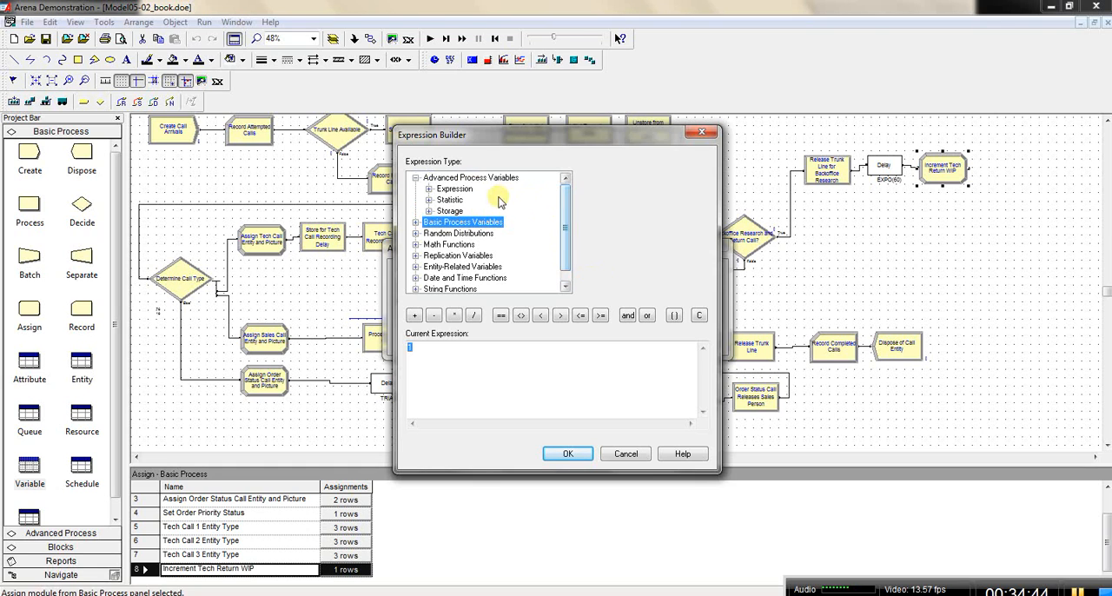
pyautogui.doubleClick(469, 179)
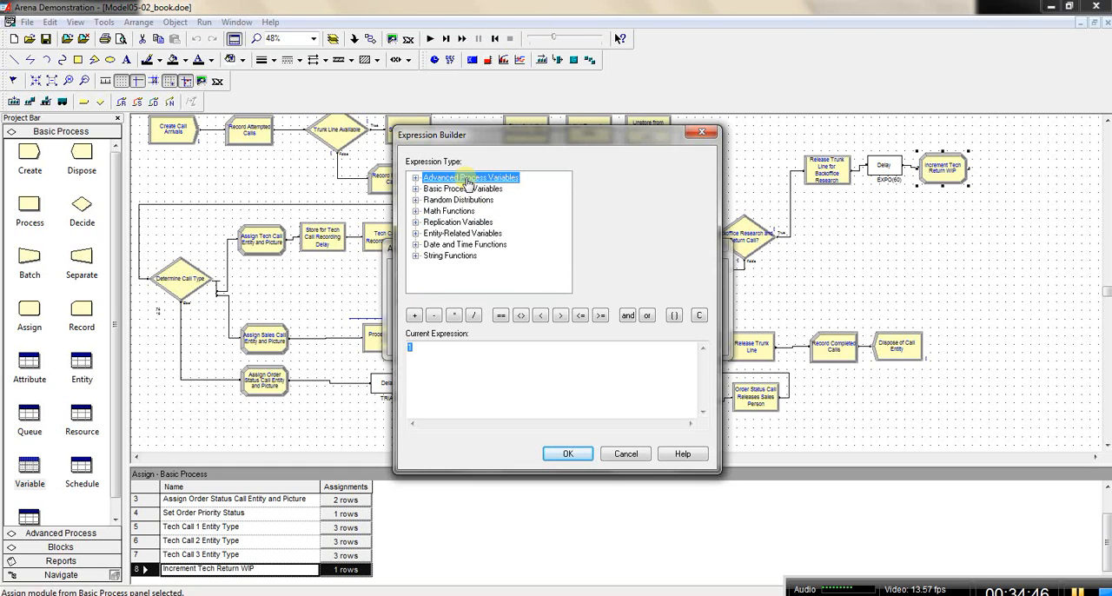
pyautogui.click(410, 345)
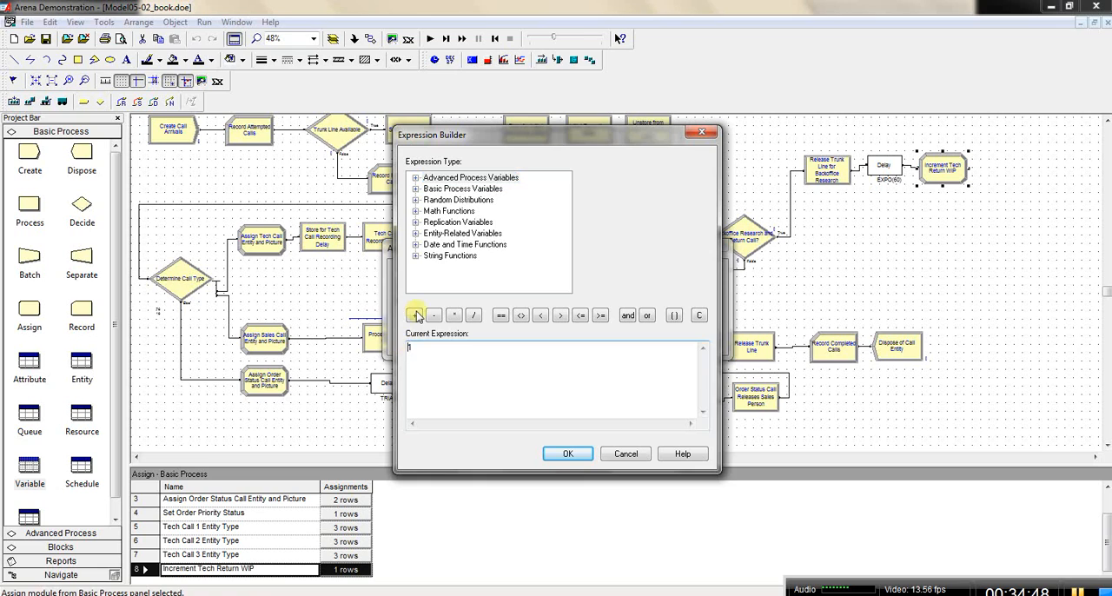
pyautogui.click(414, 316)
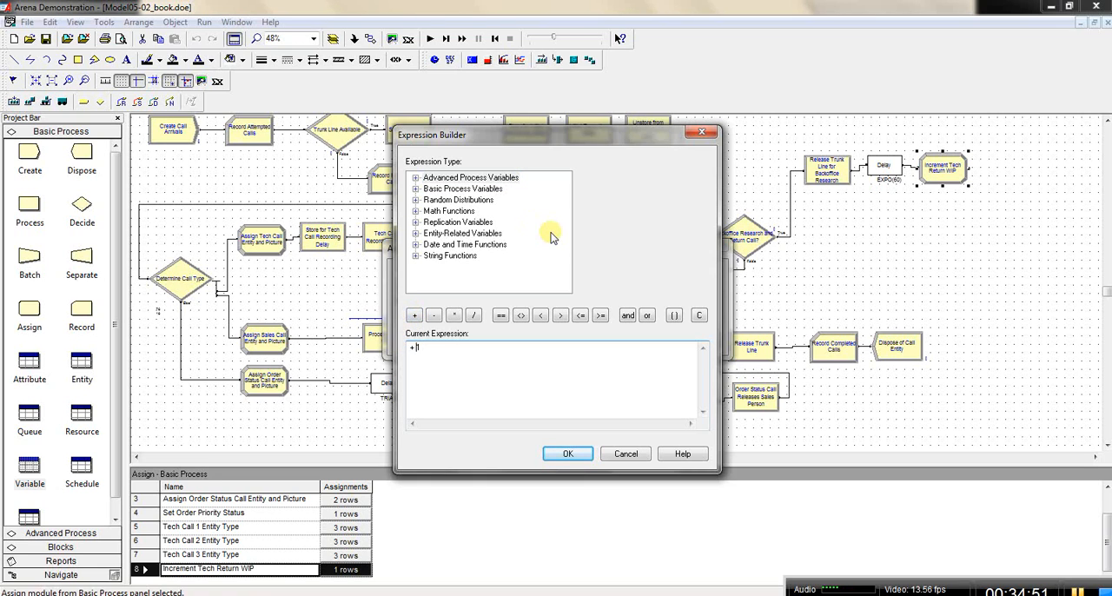
# Step: Insert the current value of the Tech Return WIP variable into the new-value expression
pyautogui.doubleClick(473, 189)
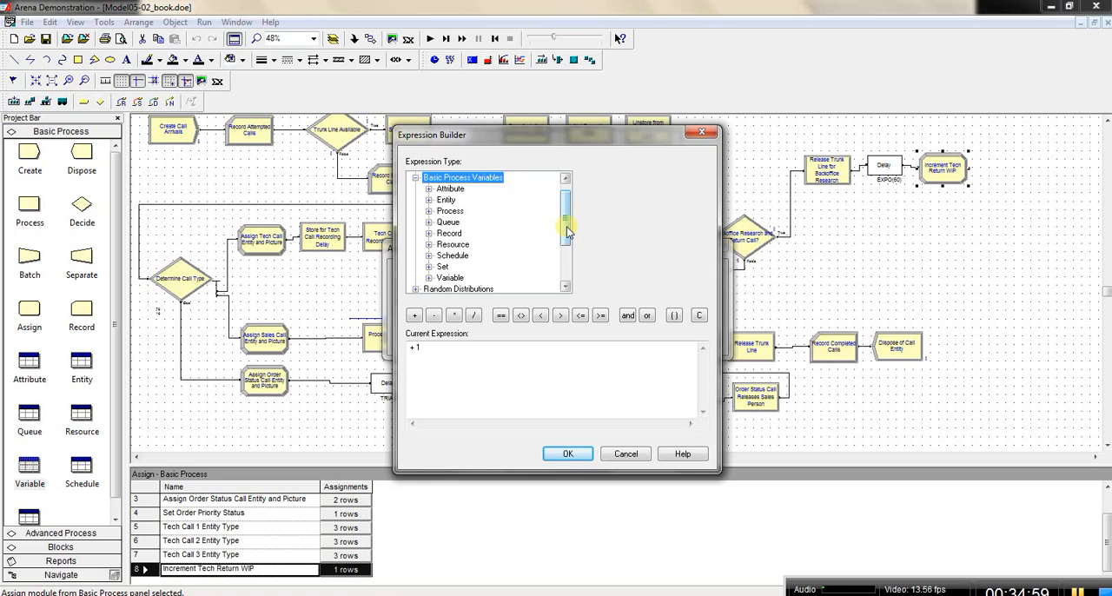
pyautogui.doubleClick(455, 279)
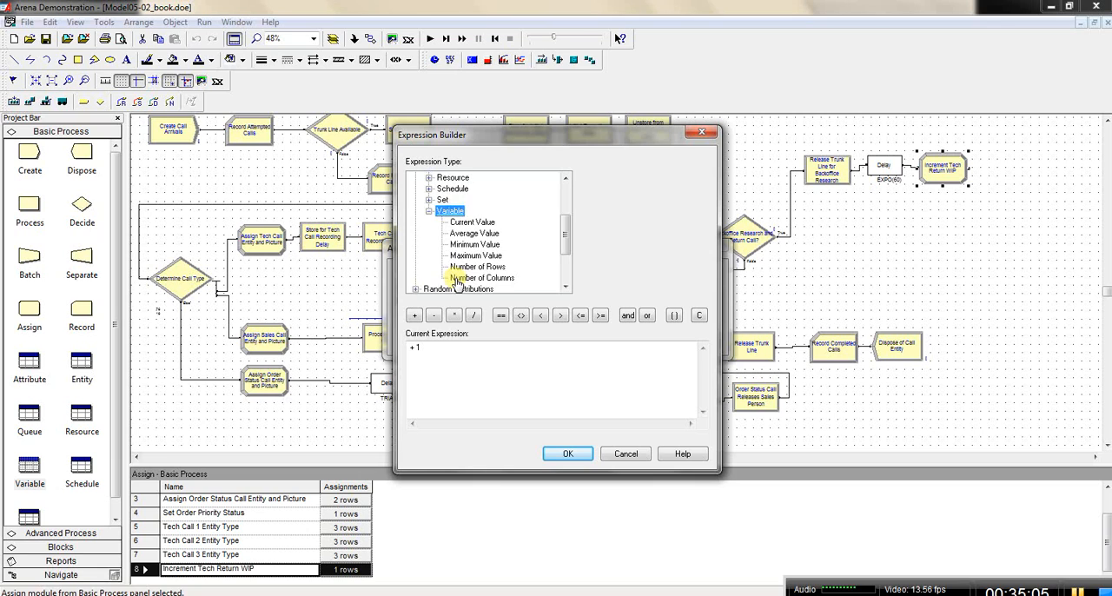
pyautogui.click(467, 224)
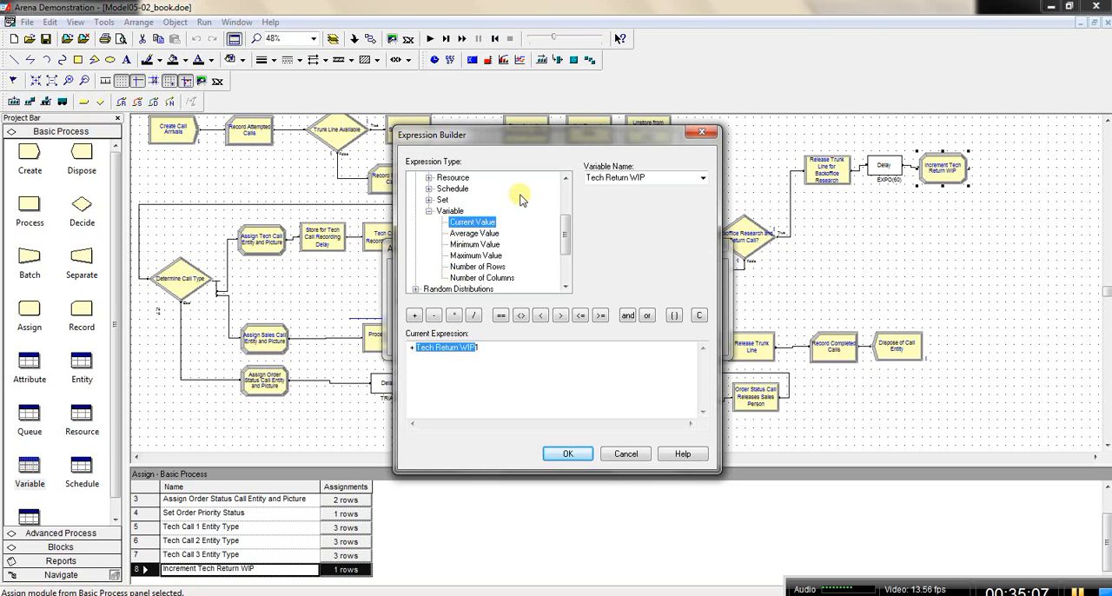
pyautogui.click(704, 179)
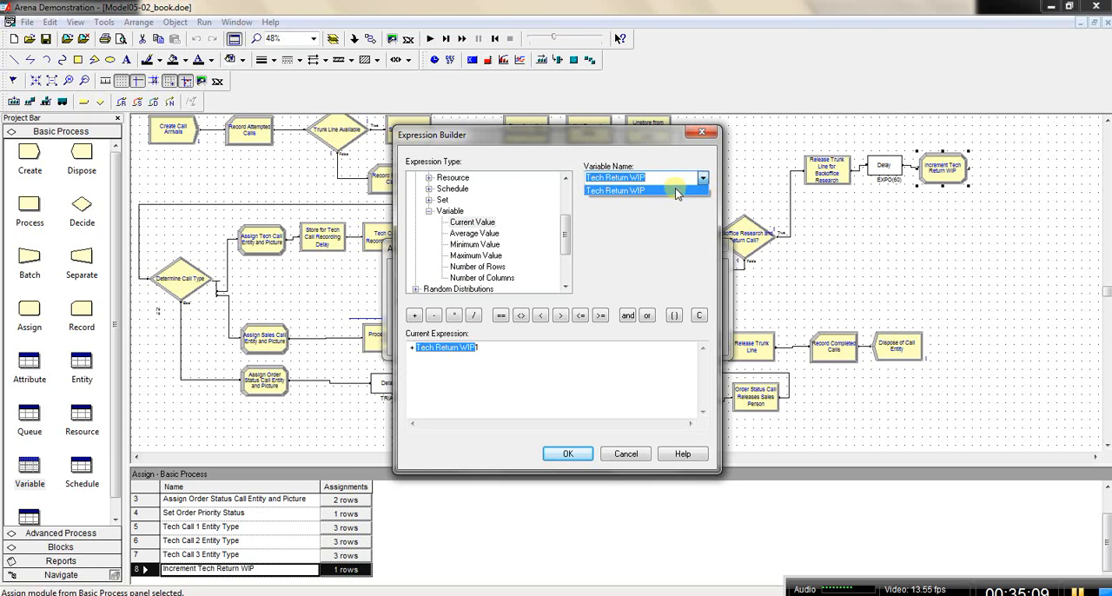
pyautogui.click(679, 193)
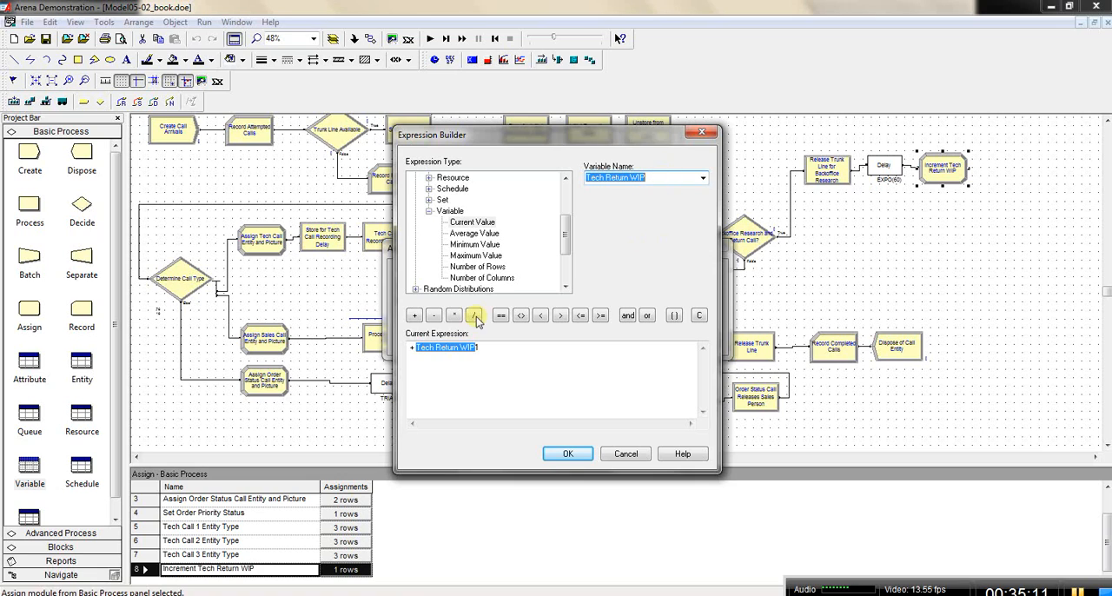
# Step: Rearrange the new-value expression to read Tech Return WIP + 1
pyautogui.click(418, 348)
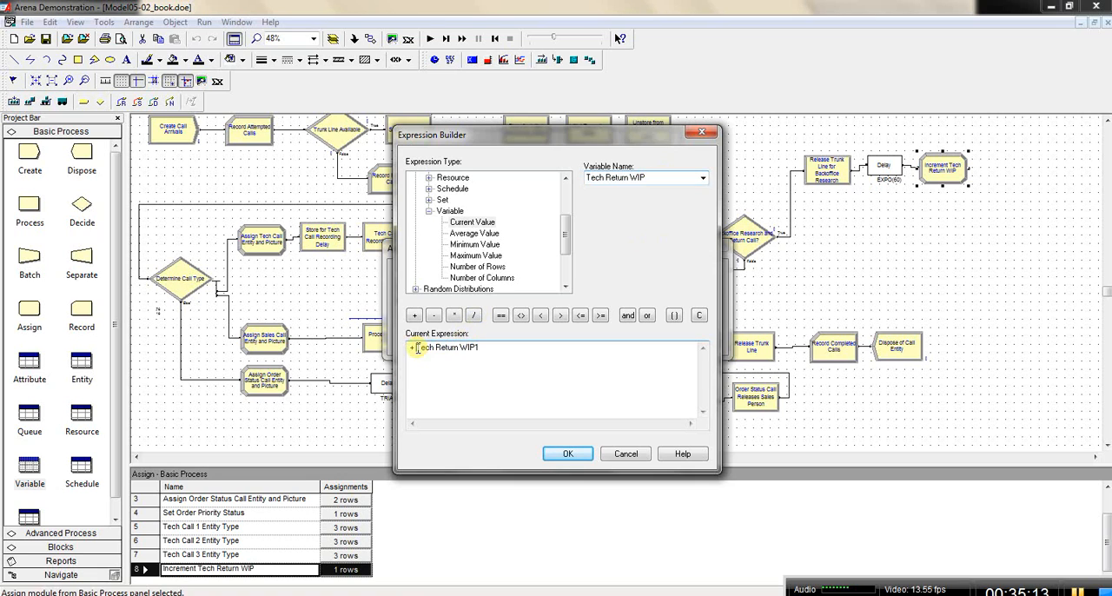
pyautogui.press('BackSpace')
pyautogui.press('BackSpace')
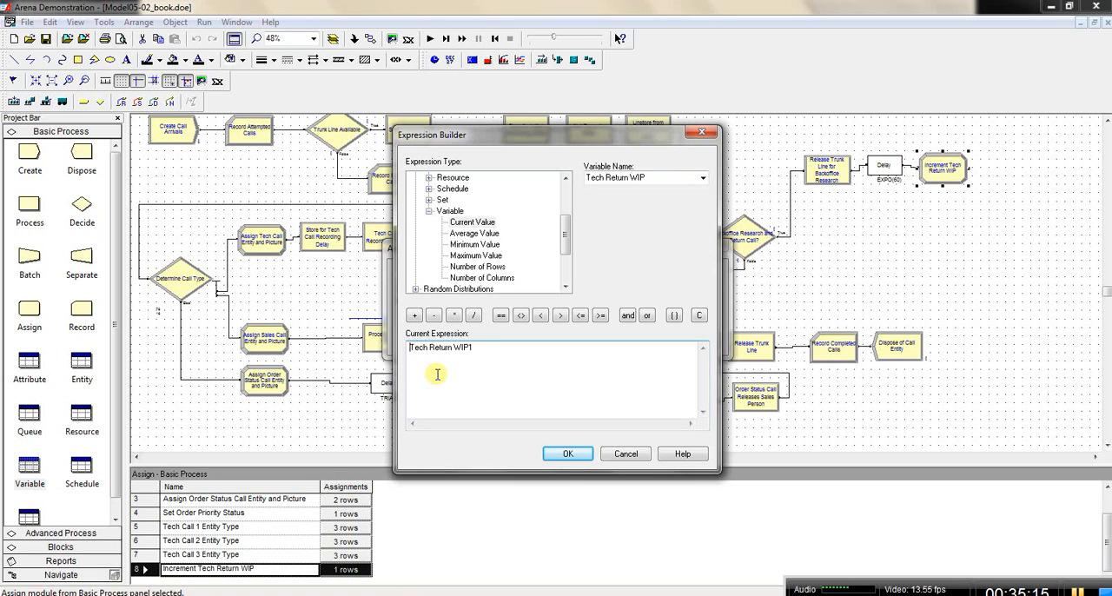
pyautogui.click(469, 348)
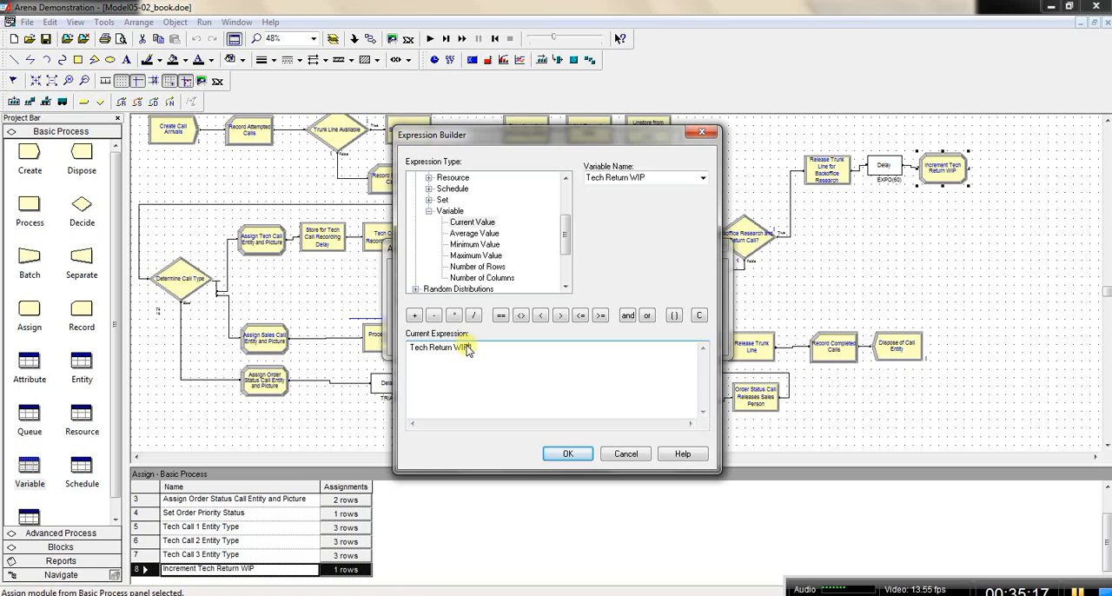
pyautogui.click(415, 315)
pyautogui.write('1')
# Step: Index Tech Return WIP in the expression with the Tech Call Type attribute in parentheses, giving Tech Return WIP ( Tech Call Type ) + 1
pyautogui.click(674, 314)
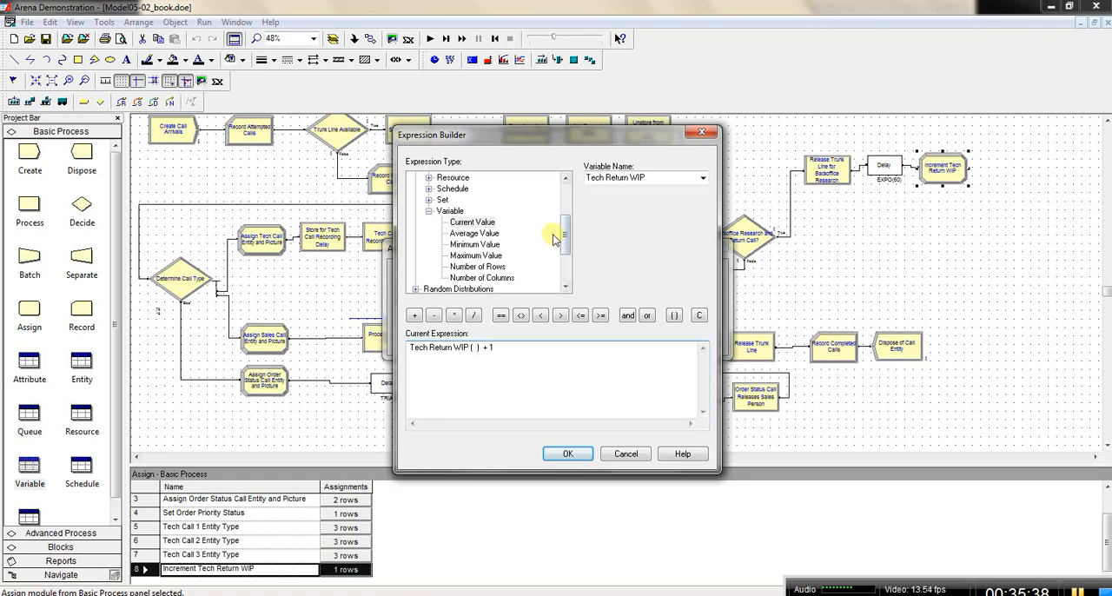
pyautogui.scroll(1, 565, 230)
pyautogui.moveTo(565, 229); pyautogui.dragTo(563, 209)
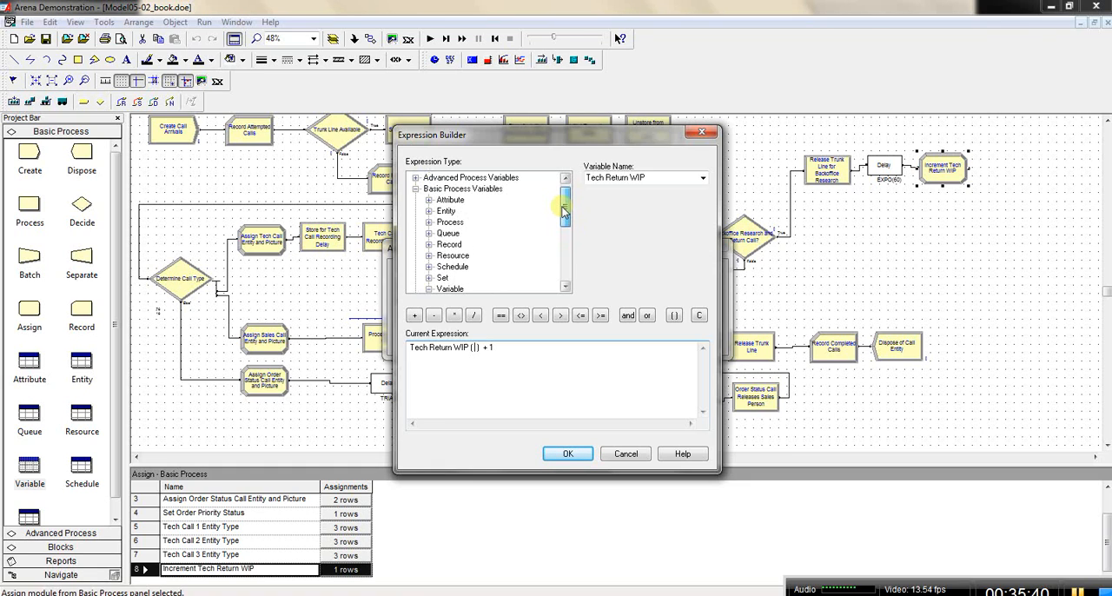
pyautogui.doubleClick(458, 202)
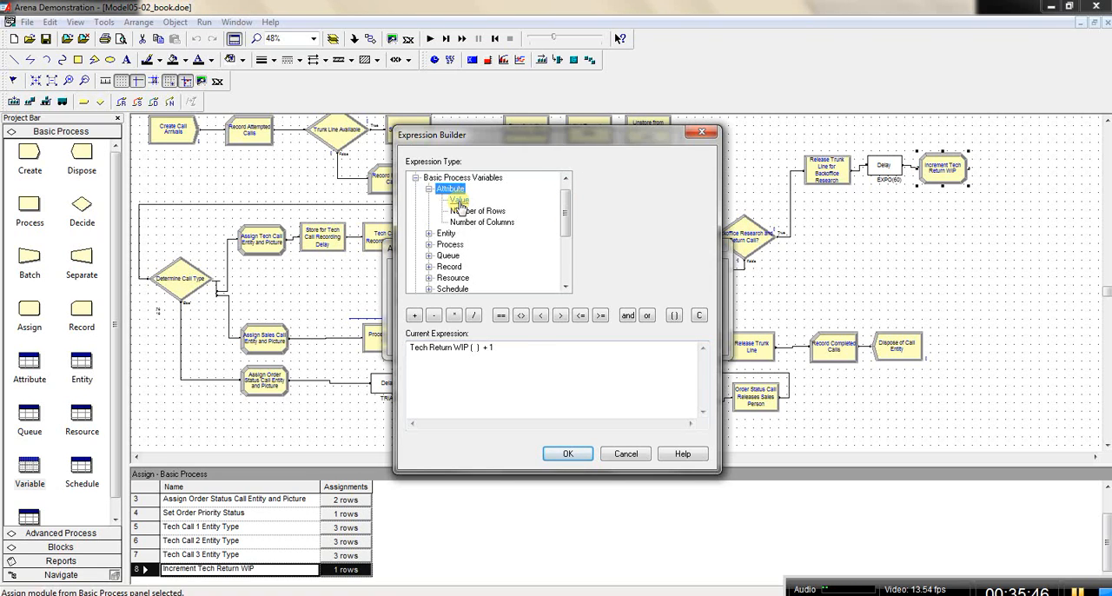
pyautogui.click(459, 200)
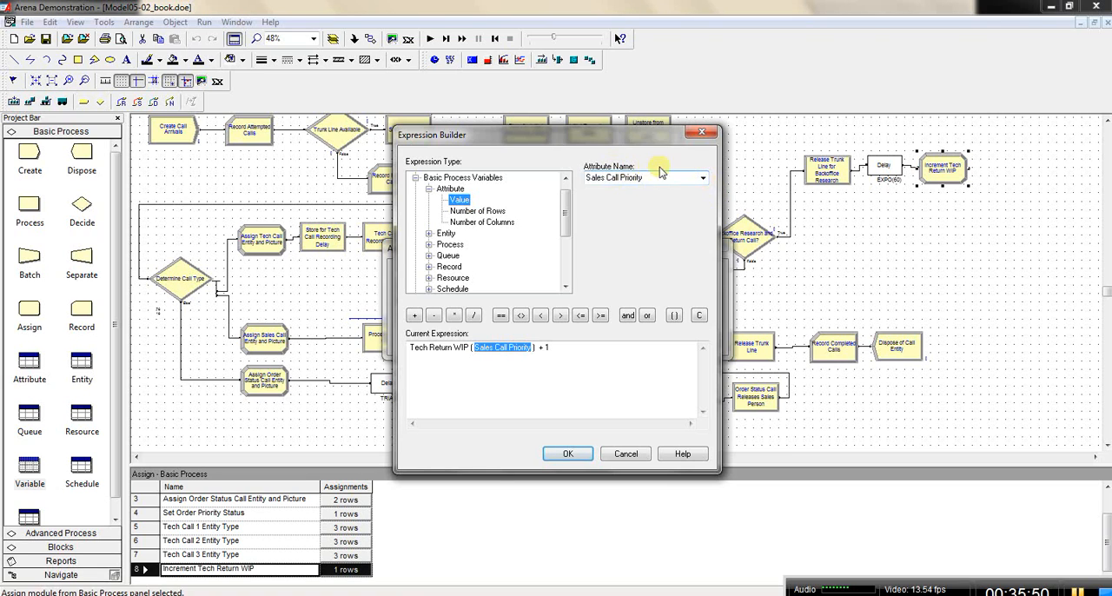
pyautogui.click(703, 178)
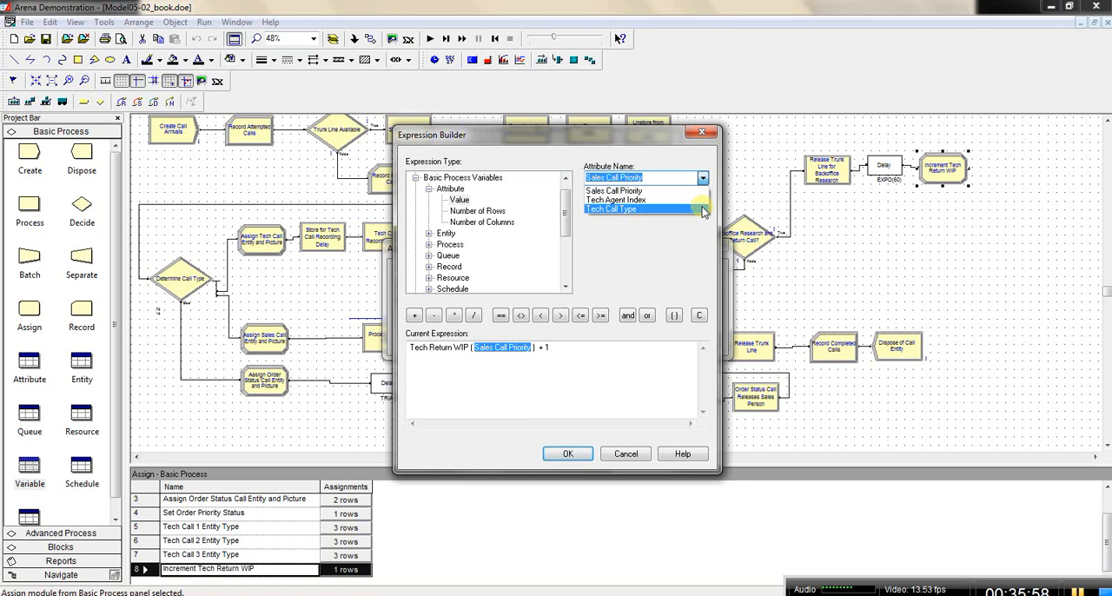
pyautogui.click(702, 209)
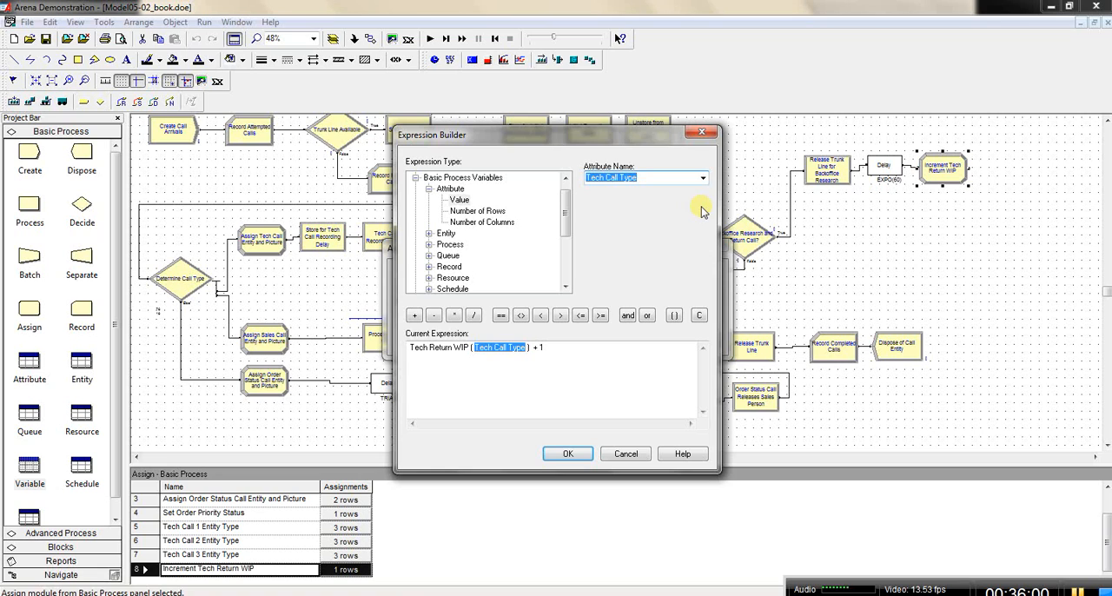
pyautogui.click(557, 351)
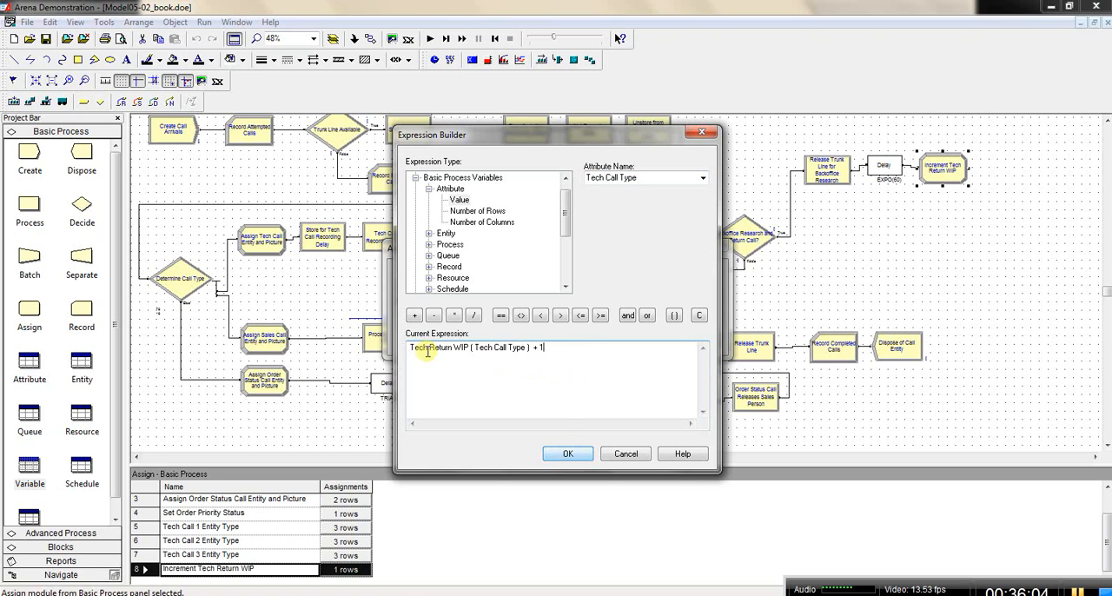
# Step: Accept the new-value expression, the Tech Return WIP assignment and the Increment Tech Return WIP module
pyautogui.click(567, 458)
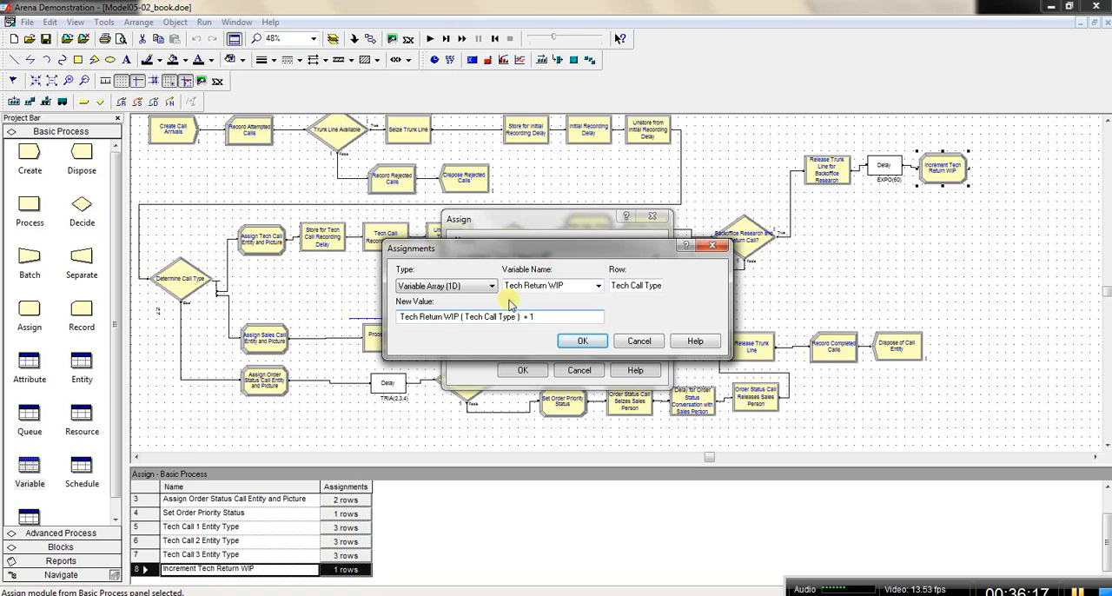
pyautogui.click(581, 342)
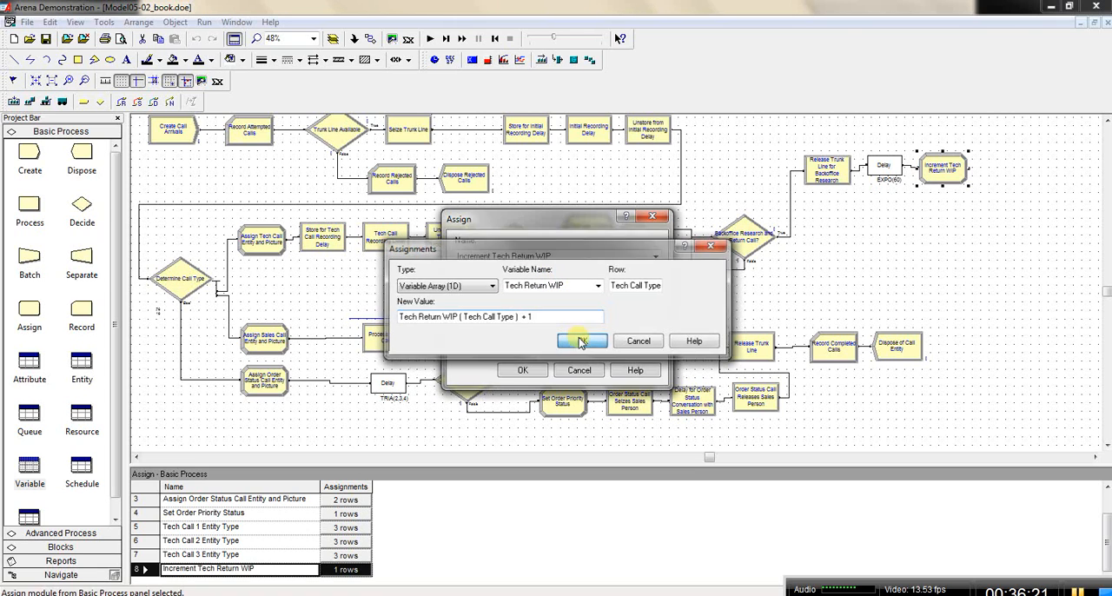
pyautogui.click(537, 371)
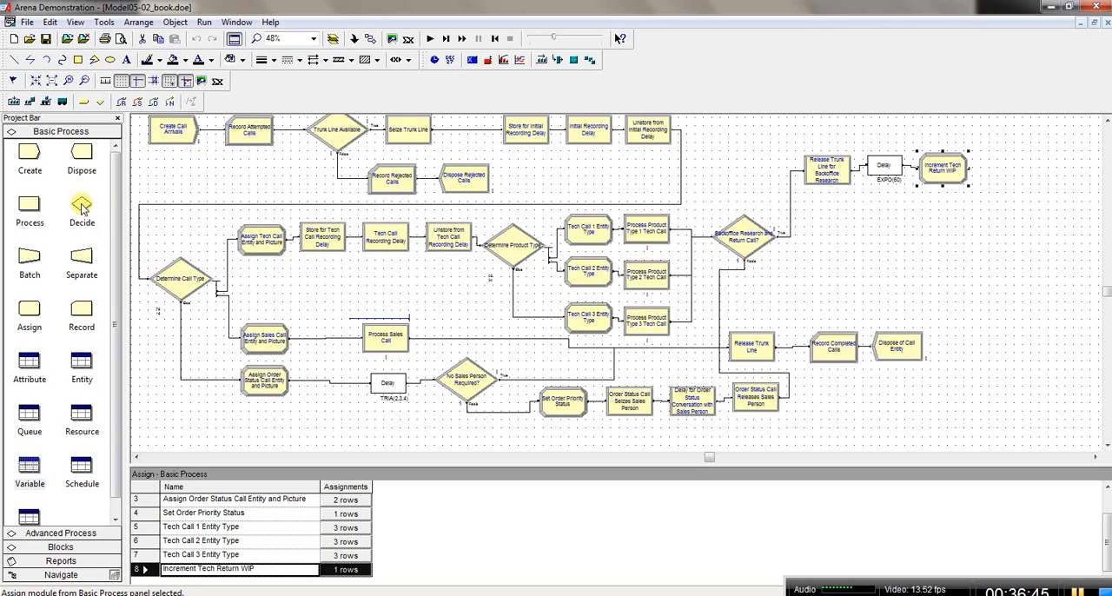
# Step: Add a Decide module after Increment Tech Return WIP, name it Product Type? and set its type to N-way by Condition
pyautogui.moveTo(82, 207); pyautogui.dragTo(812, 272)
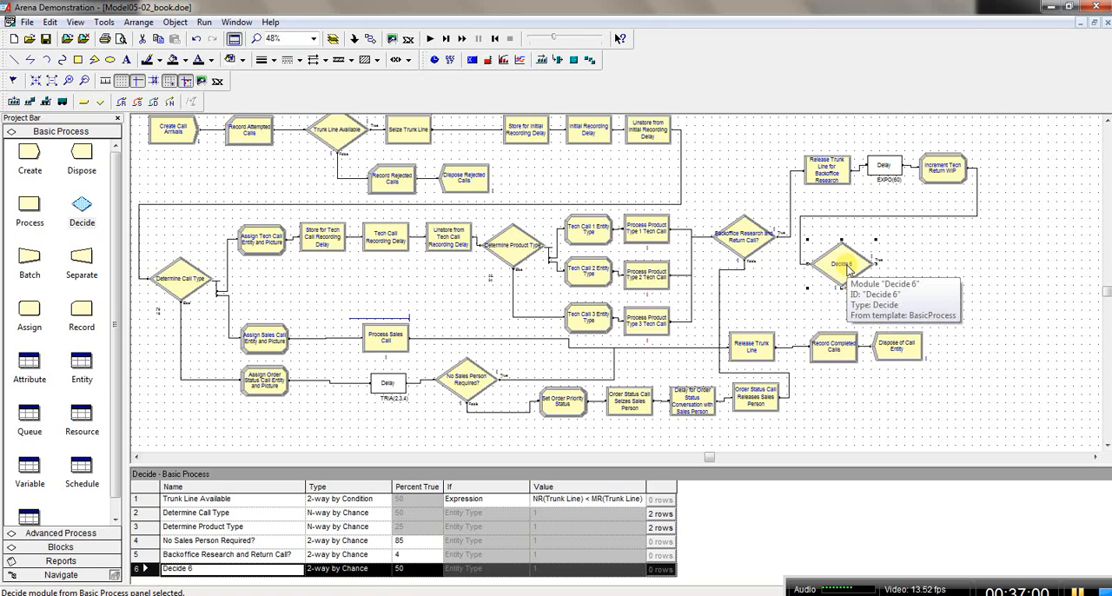
pyautogui.doubleClick(843, 266)
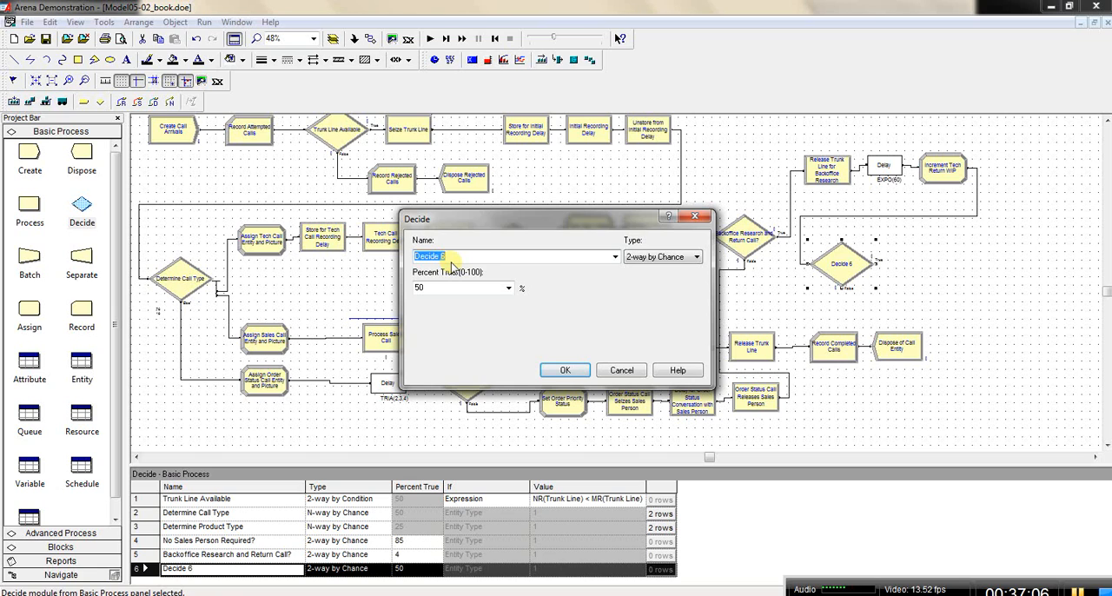
pyautogui.write('Pi')
pyautogui.write('oduct ')
pyautogui.write('Type?')
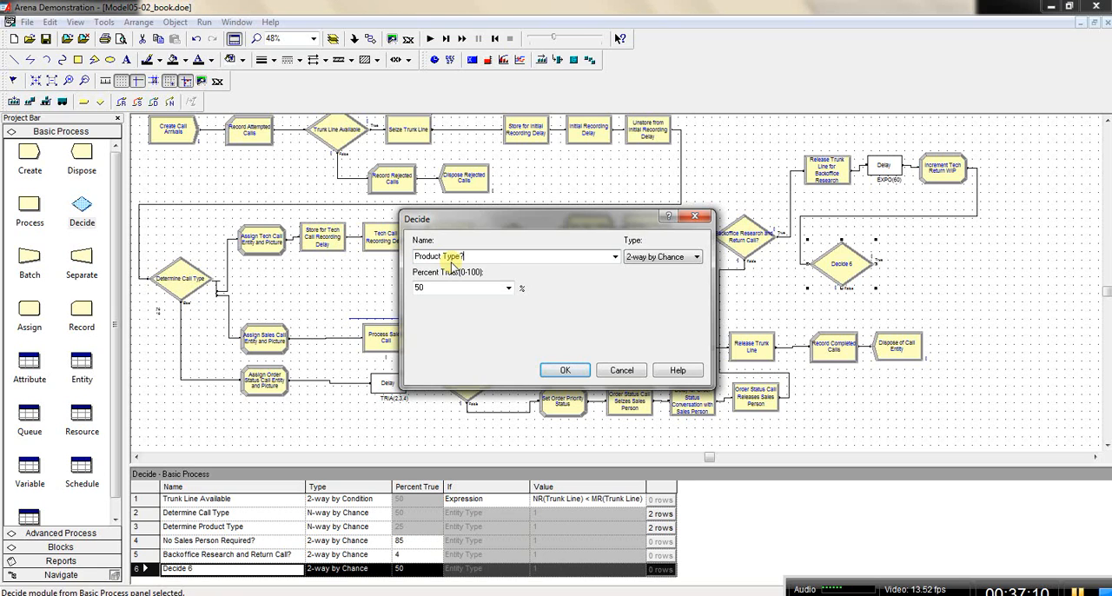
pyautogui.click(696, 257)
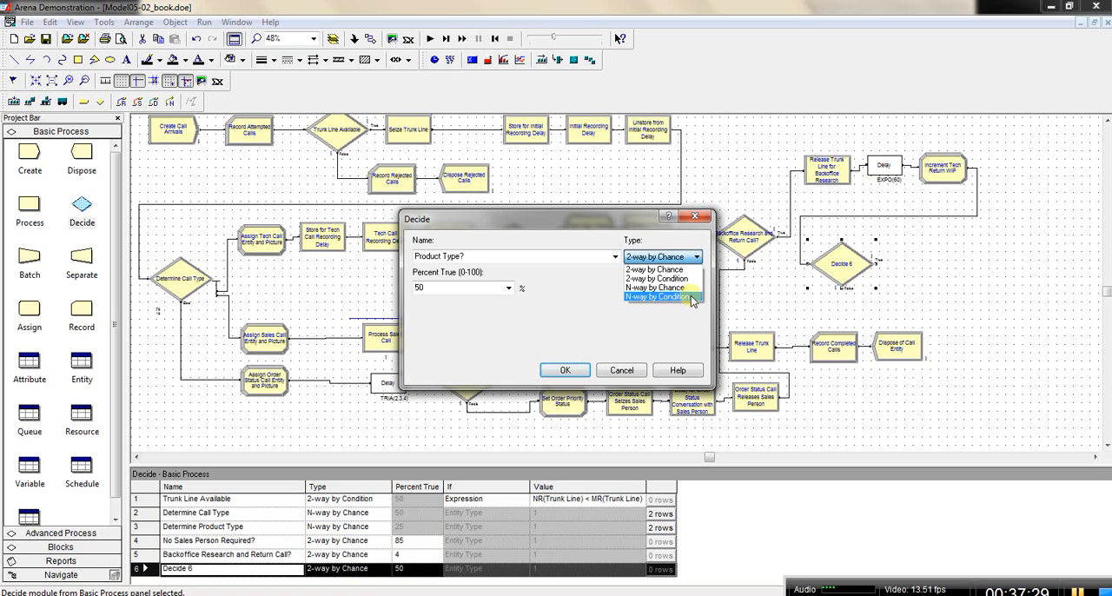
pyautogui.click(690, 297)
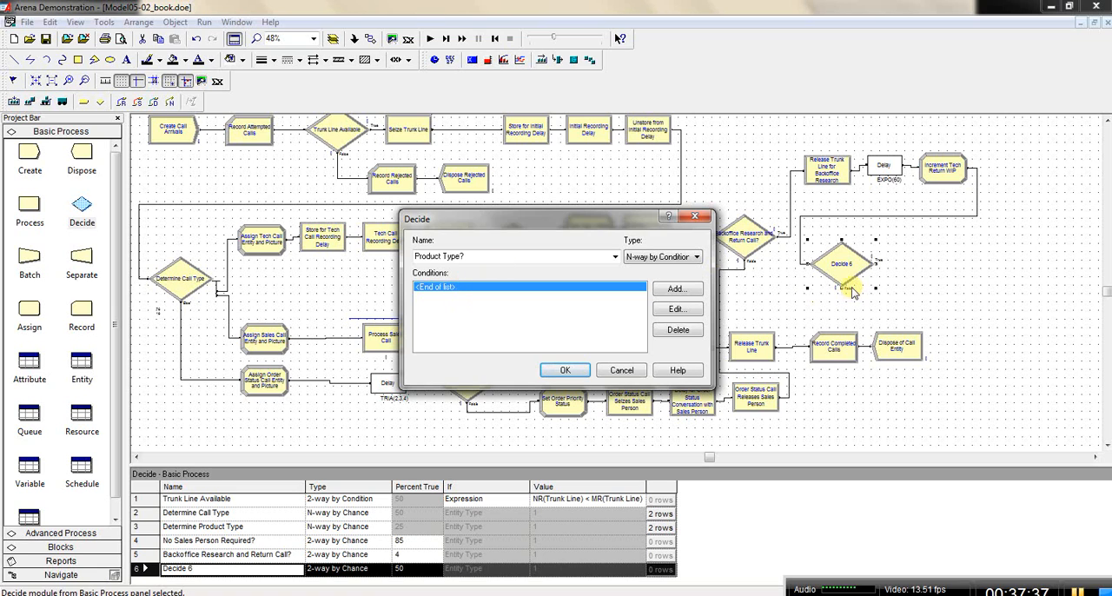
# Step: Add a first condition to the Product Type? decision and base it on an Expression
pyautogui.doubleClick(556, 290)
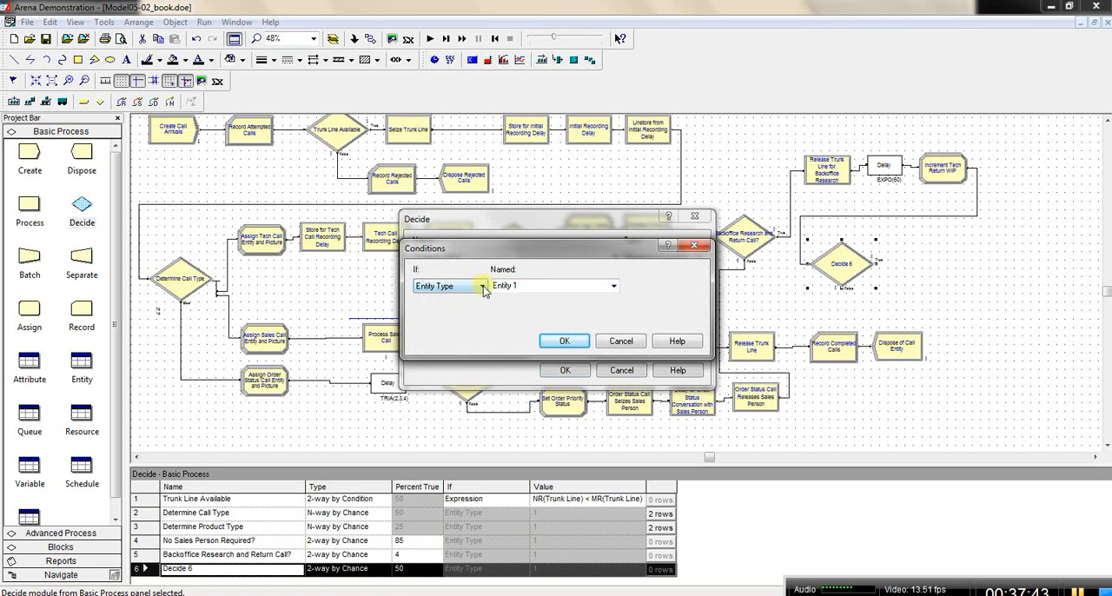
pyautogui.click(482, 286)
pyautogui.click(507, 259)
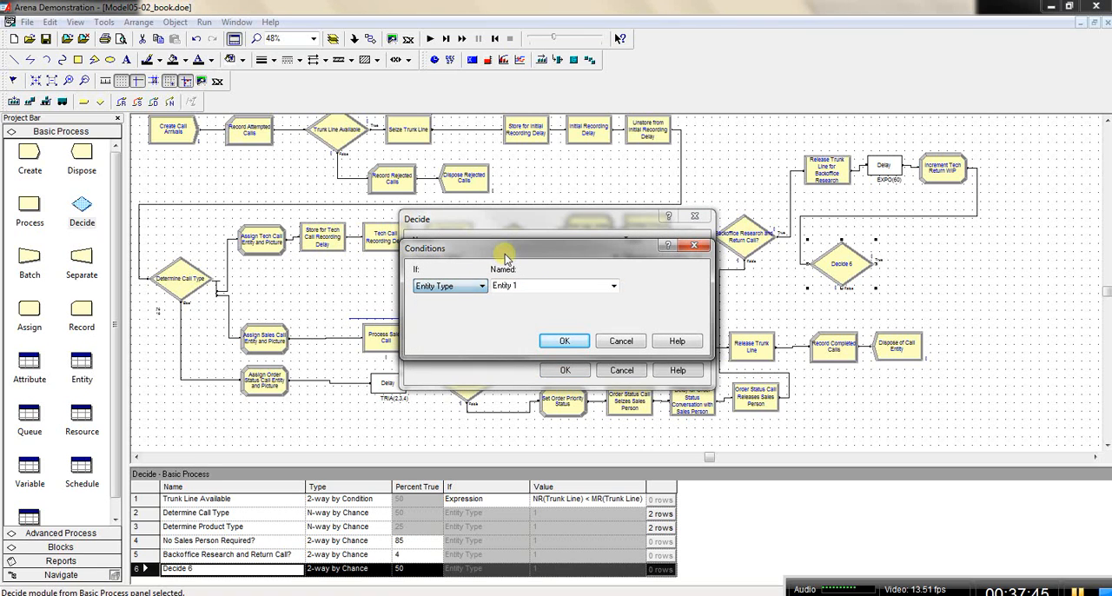
pyautogui.moveTo(608, 248); pyautogui.dragTo(798, 298)
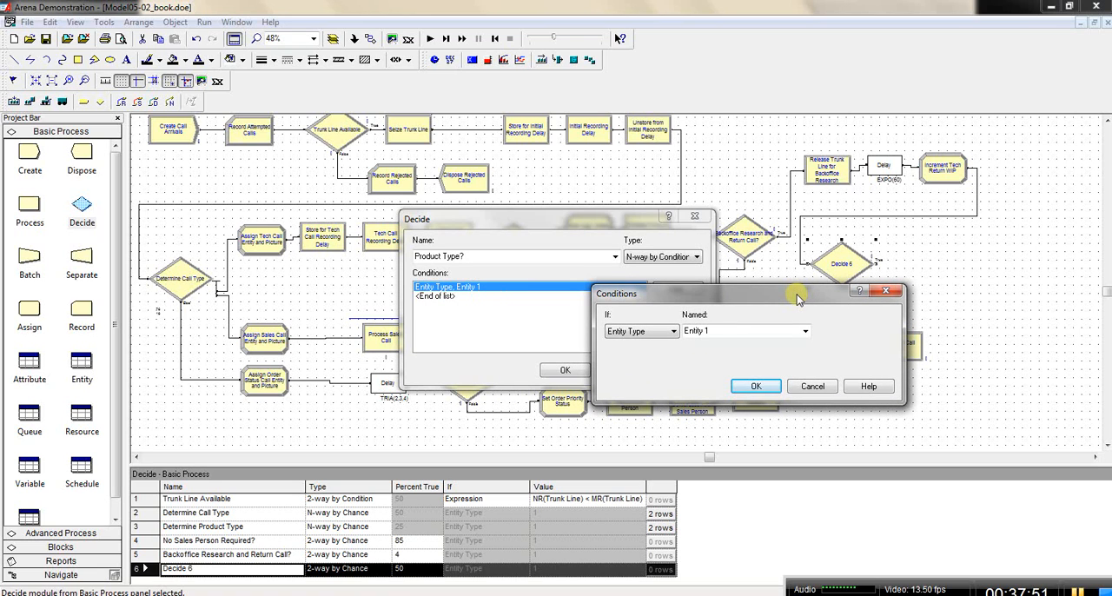
pyautogui.click(675, 332)
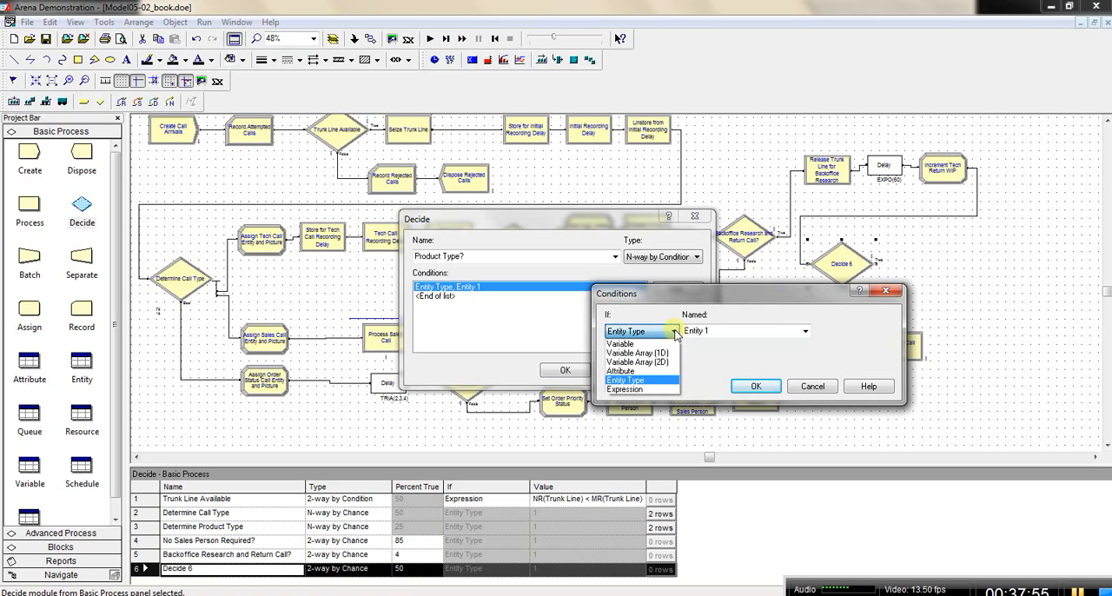
pyautogui.click(675, 332)
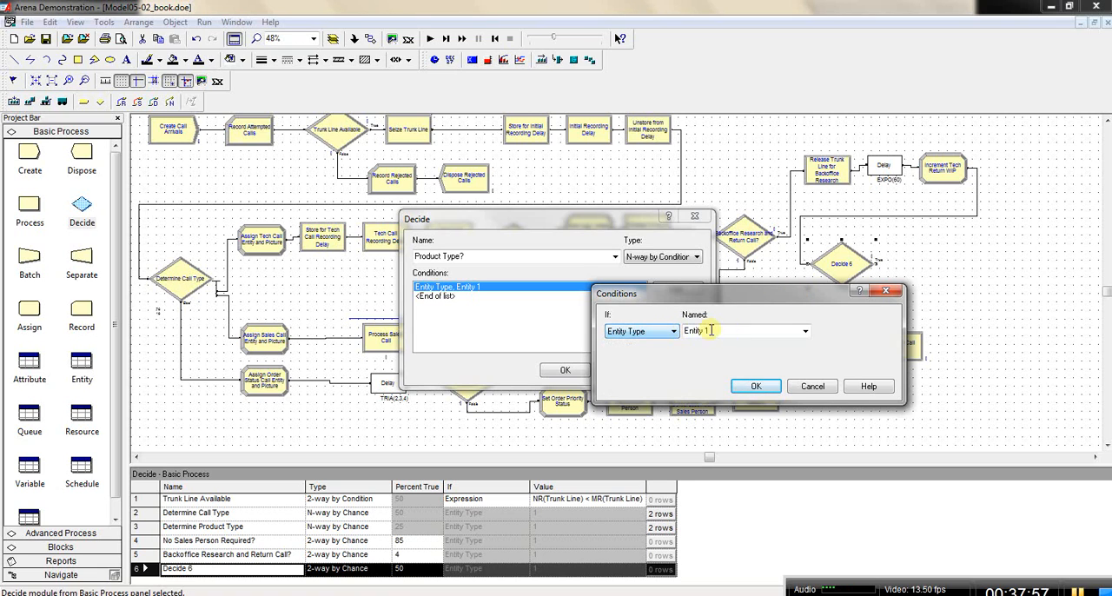
pyautogui.click(718, 330)
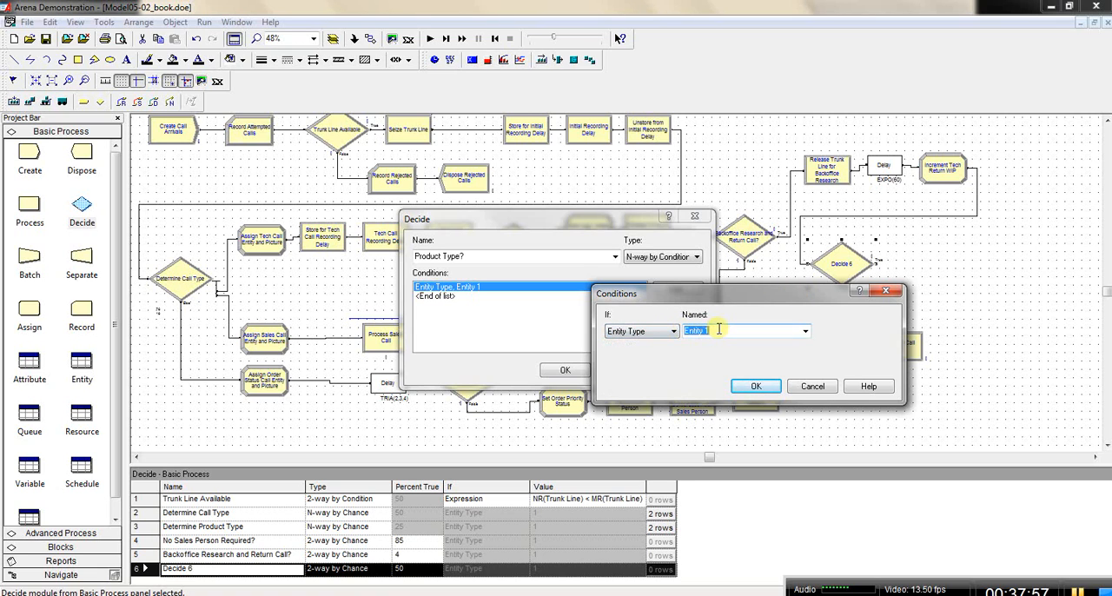
pyautogui.click(674, 333)
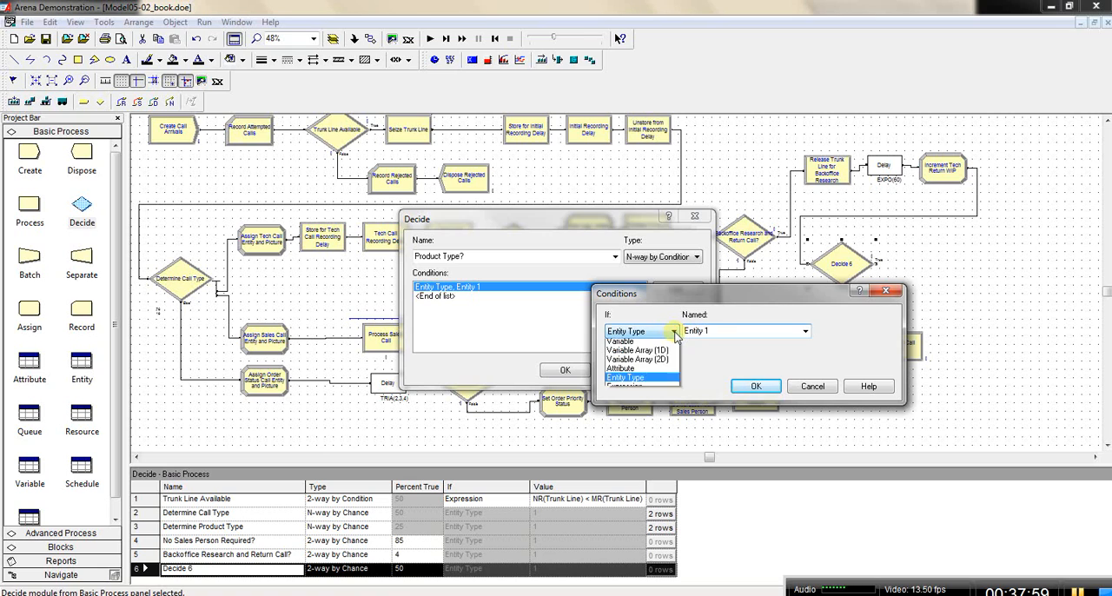
pyautogui.click(660, 395)
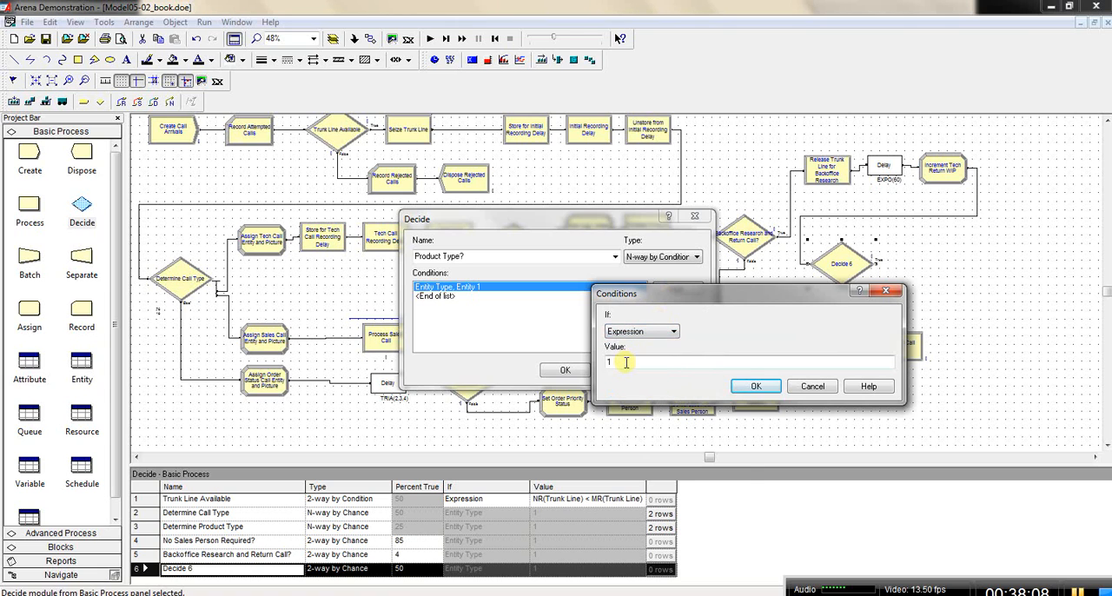
# Step: Build the condition's value as an expression, inserting the Entity Type attribute from the entity-related variables
pyautogui.rightClick(626, 361)
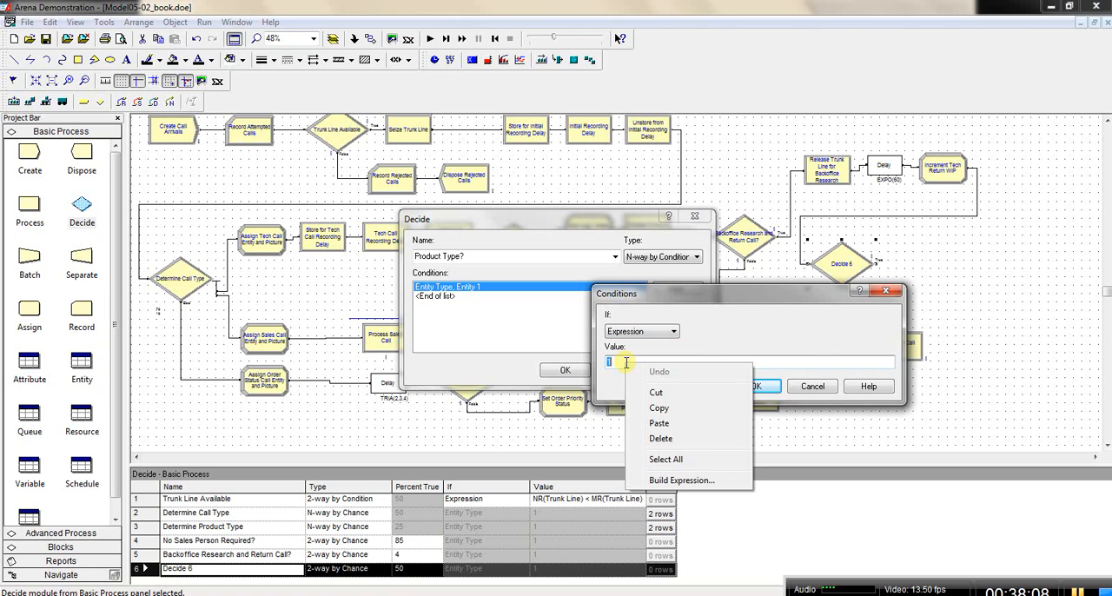
pyautogui.click(682, 481)
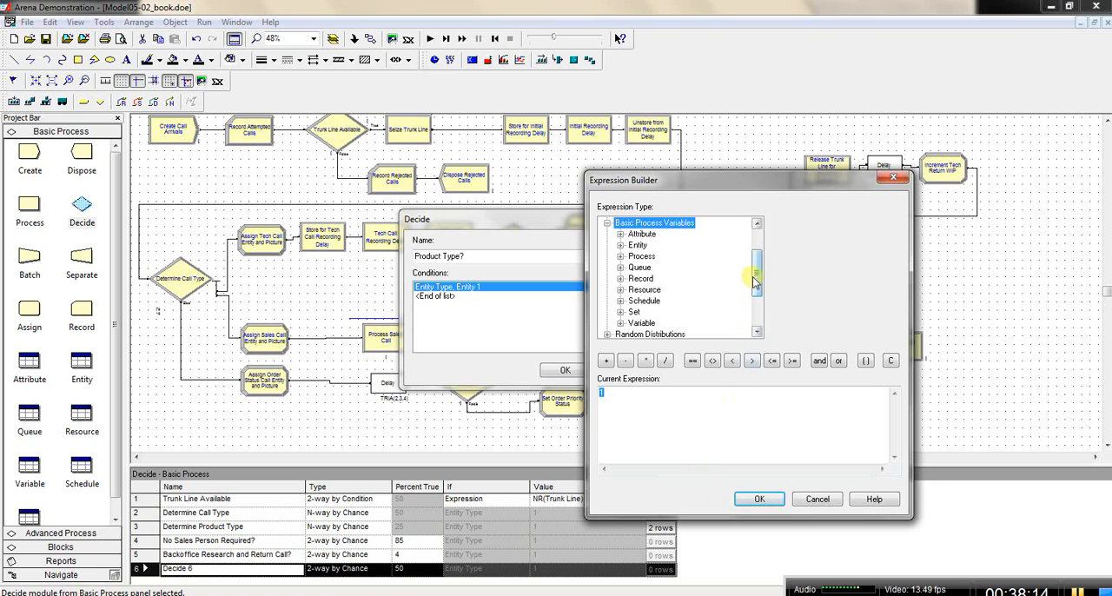
pyautogui.doubleClick(639, 245)
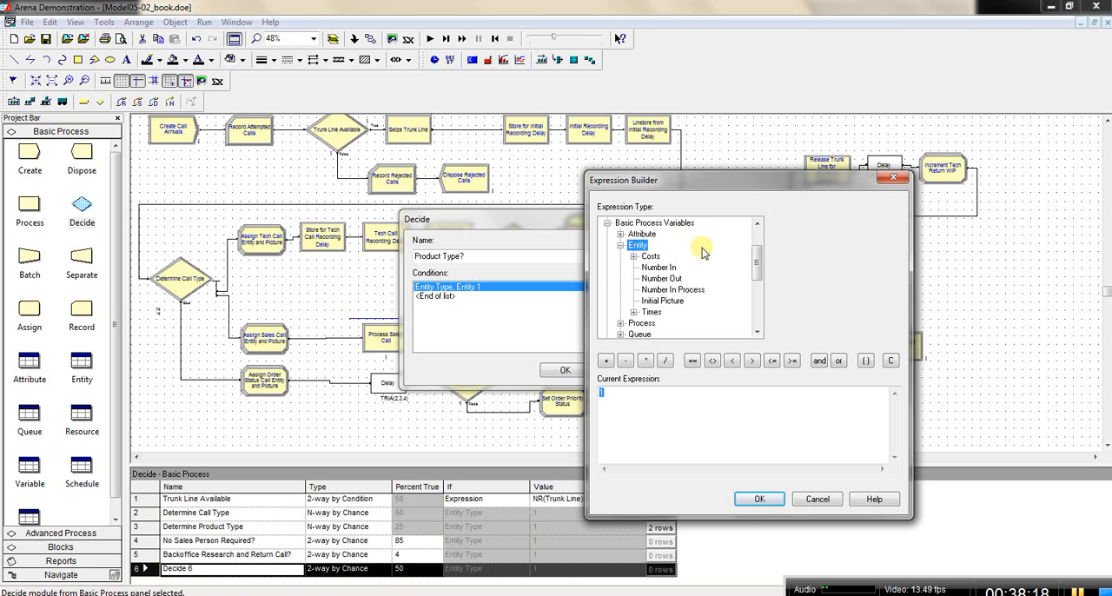
pyautogui.moveTo(759, 260); pyautogui.dragTo(758, 310)
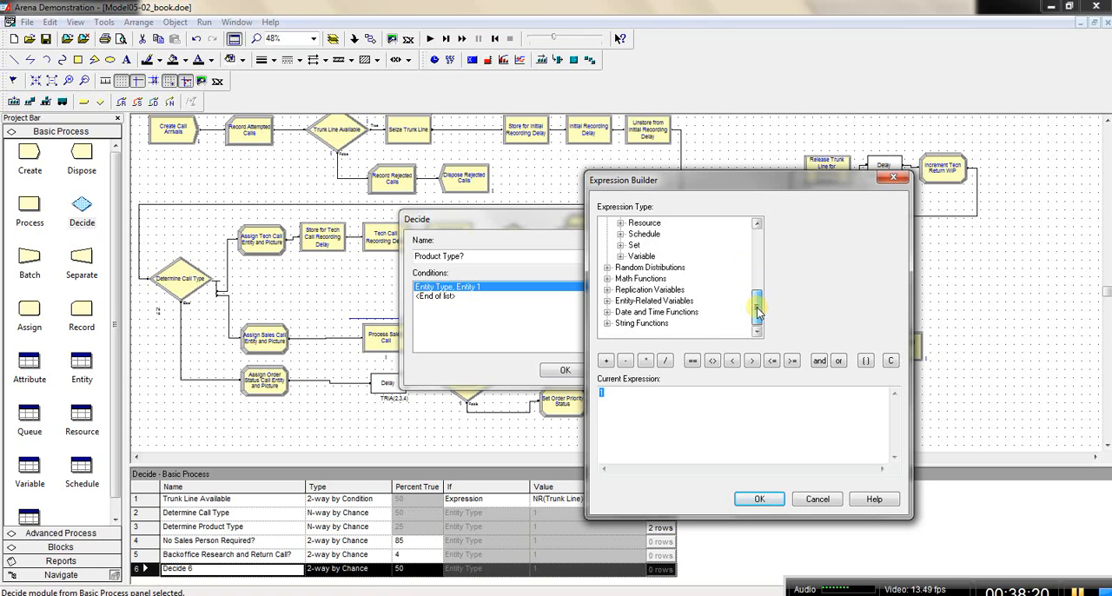
pyautogui.doubleClick(665, 302)
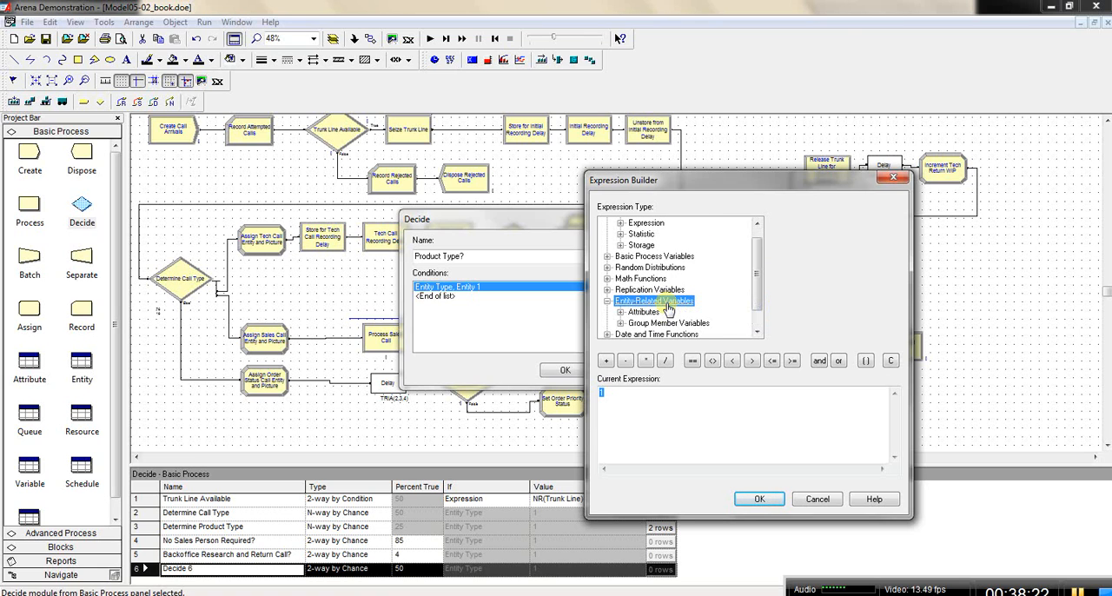
pyautogui.click(620, 313)
pyautogui.click(675, 246)
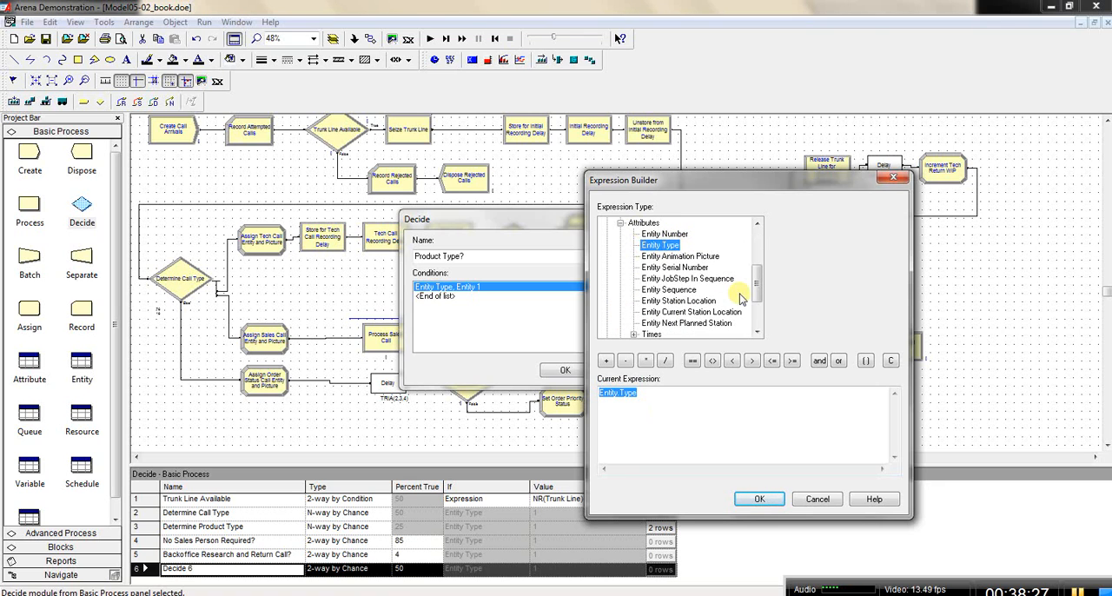
# Step: Append the equality operator after Entity.Type in the current expression
pyautogui.click(757, 224)
pyautogui.click(757, 223)
pyautogui.click(757, 223)
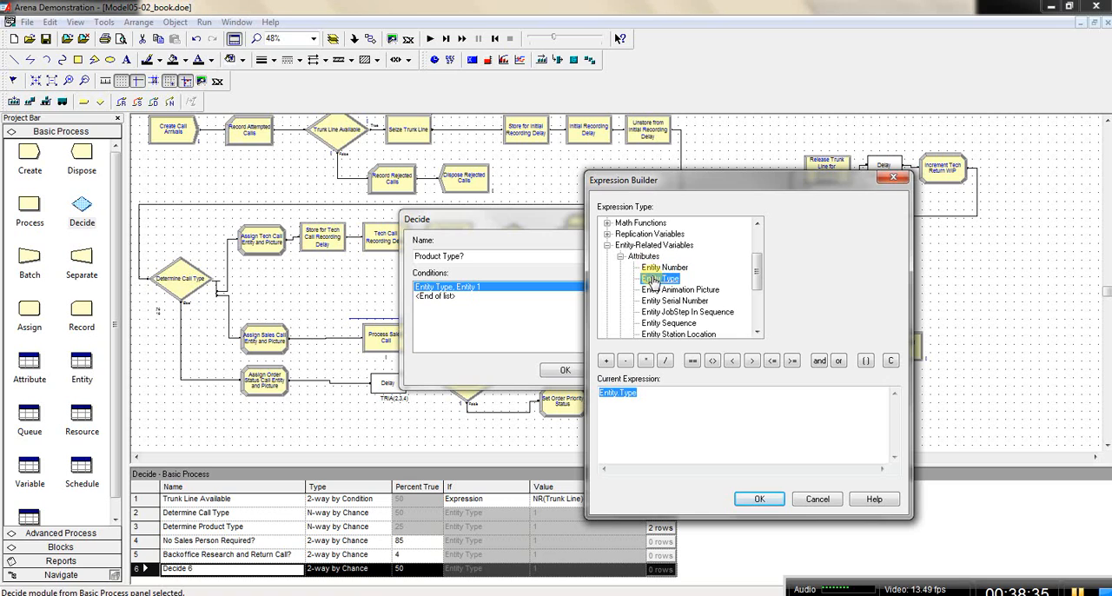
pyautogui.click(647, 391)
pyautogui.click(693, 362)
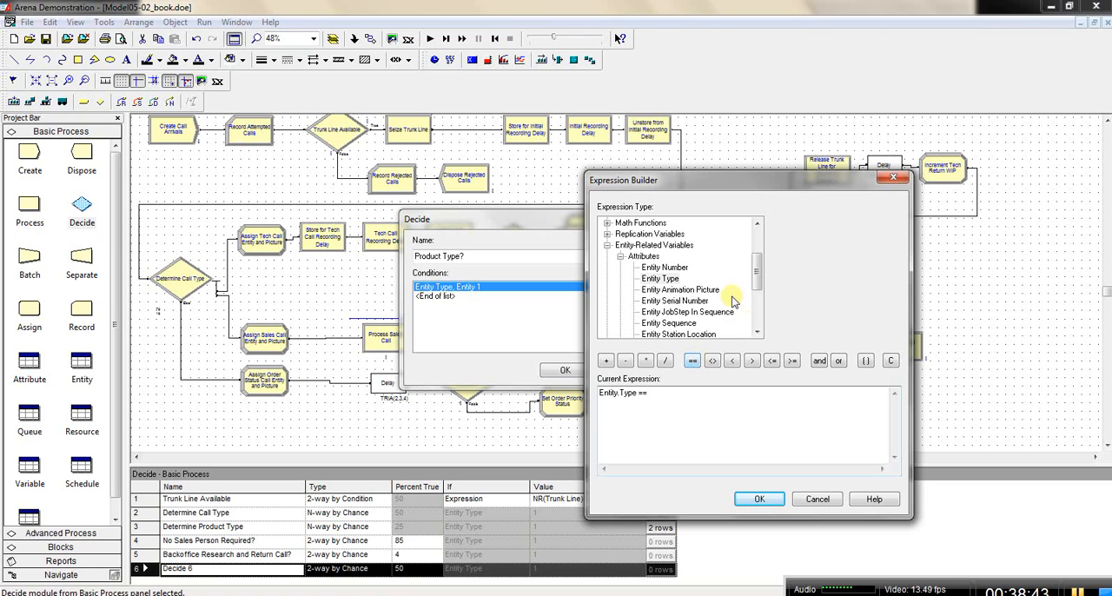
pyautogui.moveTo(757, 280); pyautogui.dragTo(757, 252)
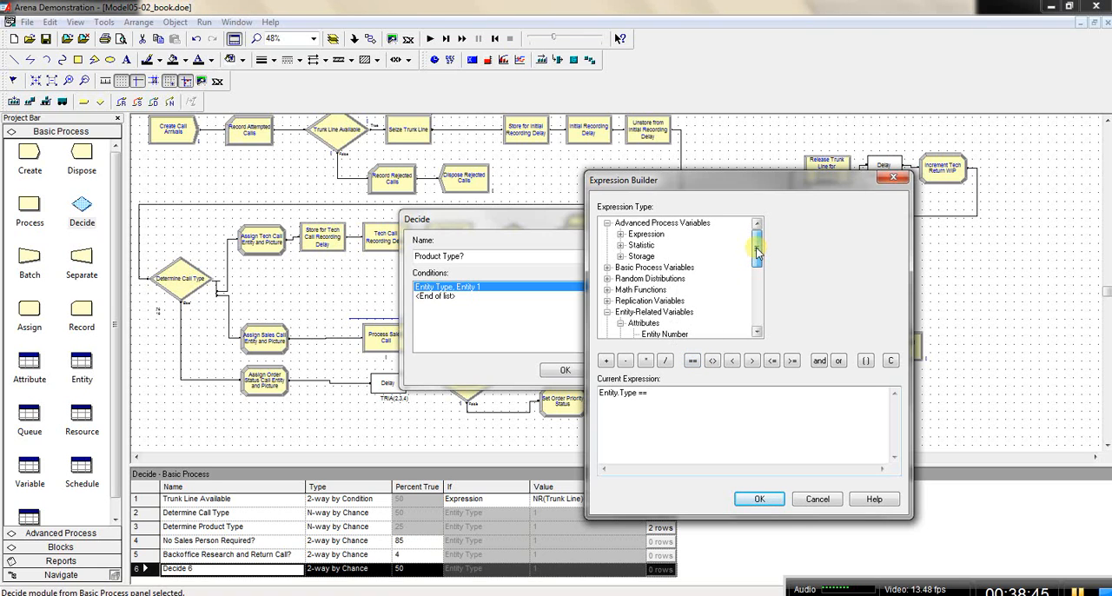
pyautogui.doubleClick(631, 271)
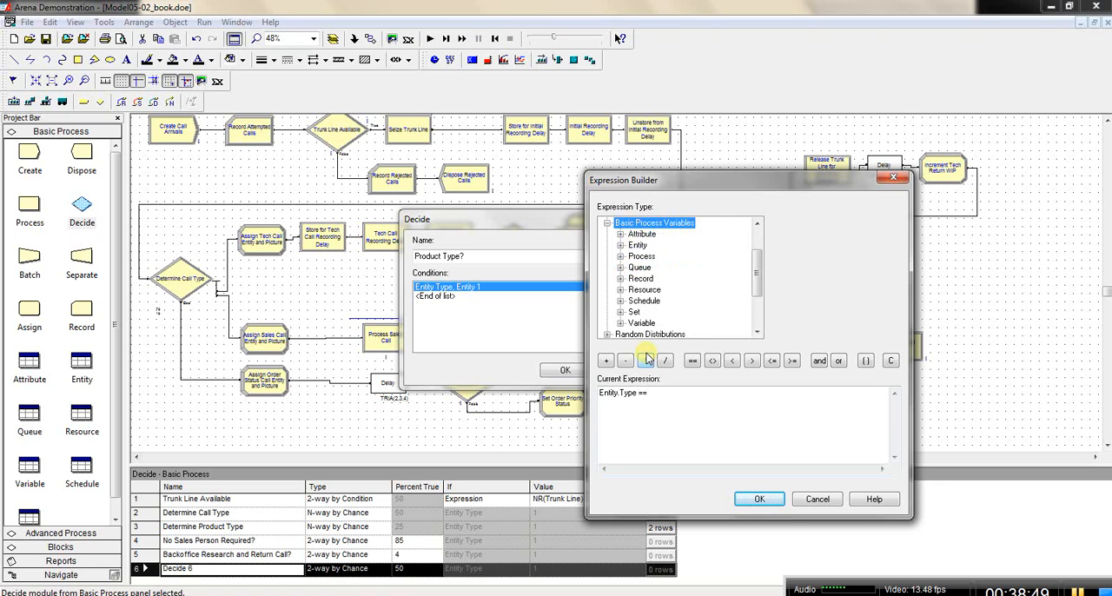
pyautogui.doubleClick(643, 247)
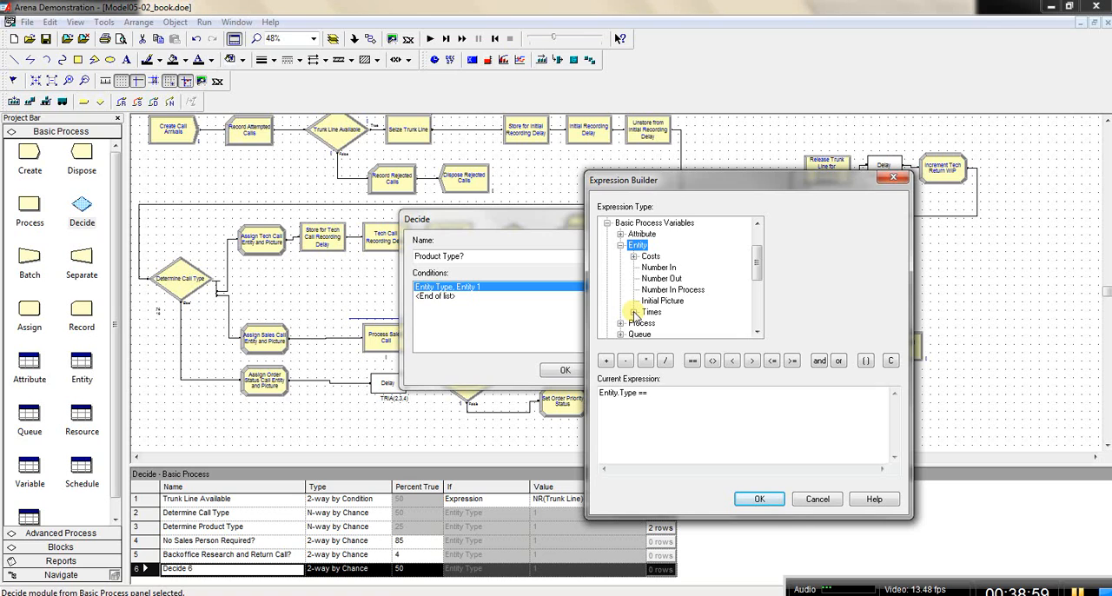
pyautogui.click(634, 313)
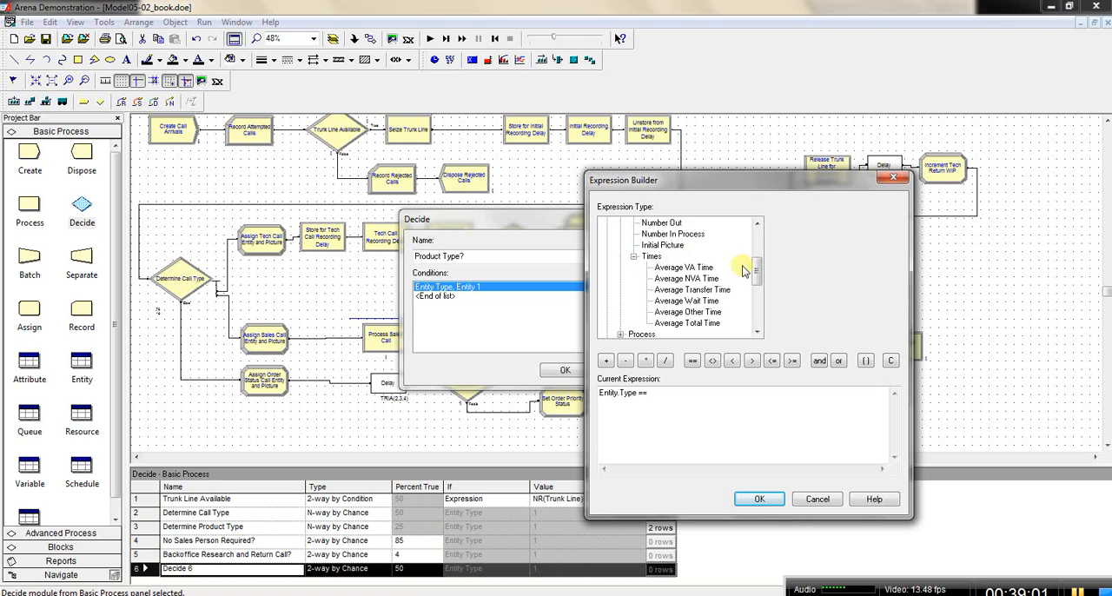
pyautogui.click(633, 256)
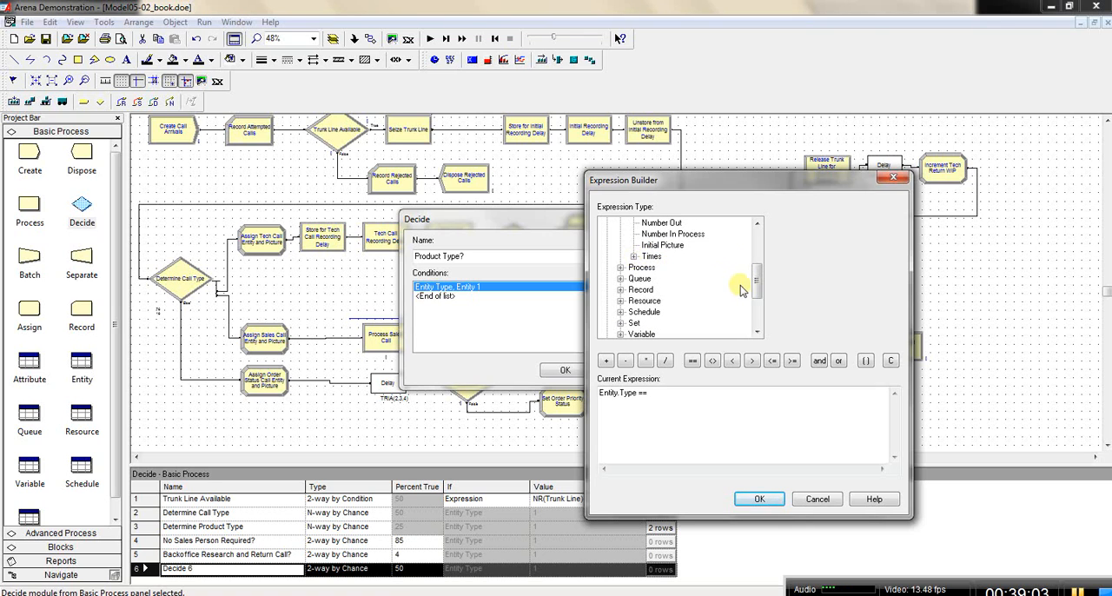
# Step: Complete the expression with a user-defined attribute value named Tech Call 1, giving Entity.Type == Tech Call 1
pyautogui.moveTo(758, 287); pyautogui.dragTo(758, 330)
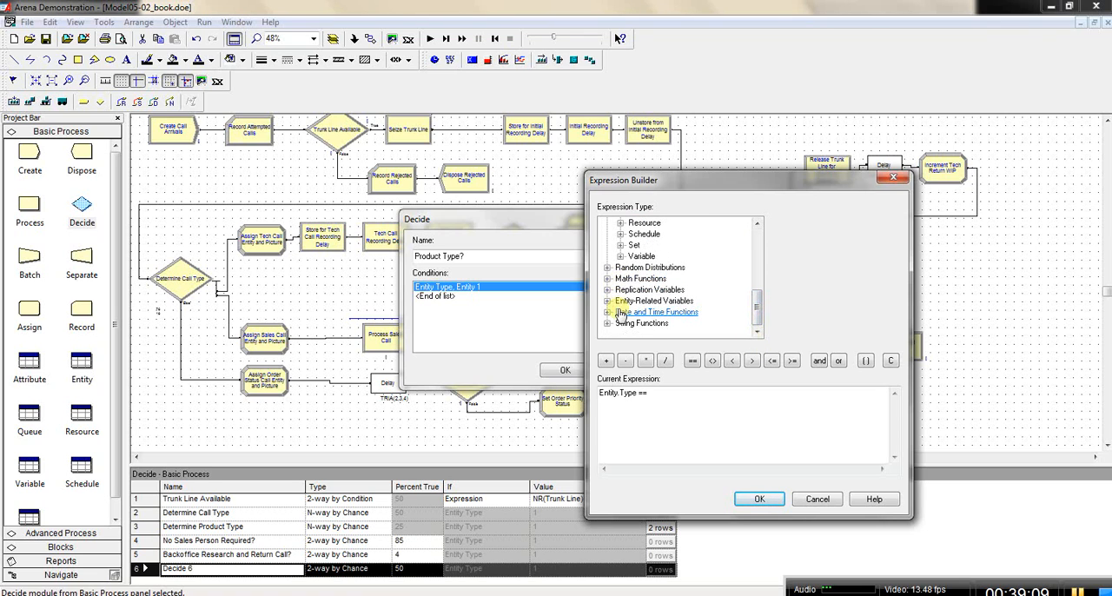
pyautogui.doubleClick(686, 302)
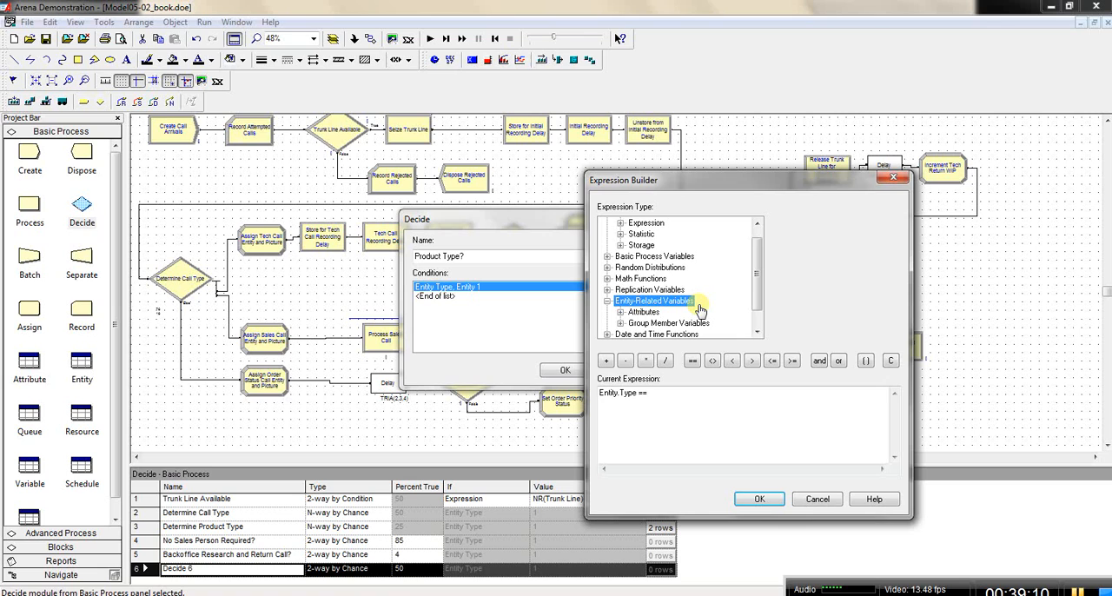
pyautogui.click(620, 312)
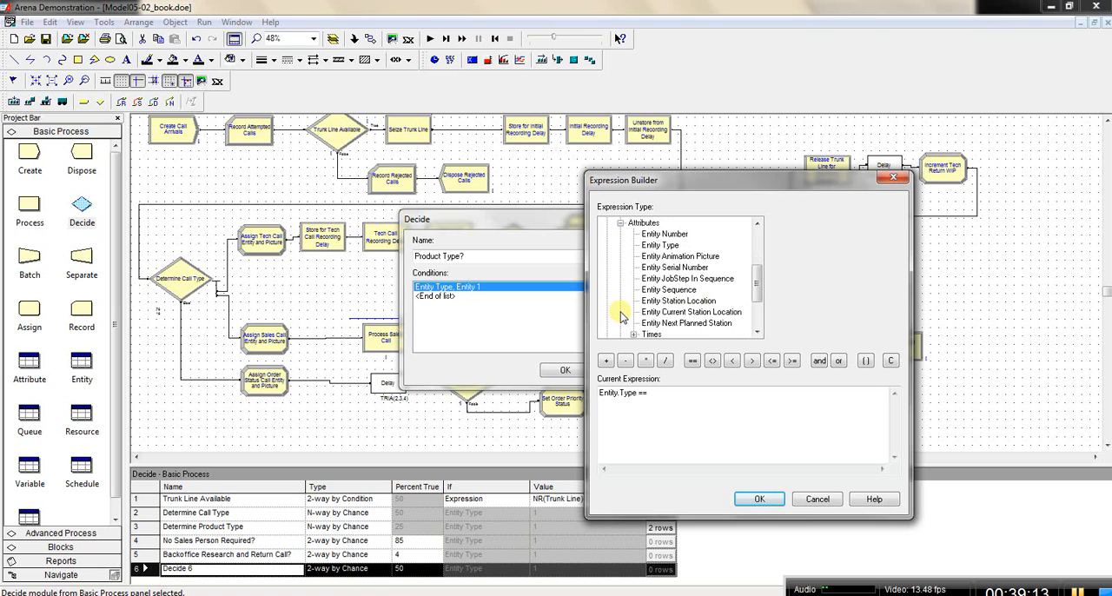
pyautogui.moveTo(757, 286); pyautogui.dragTo(758, 306)
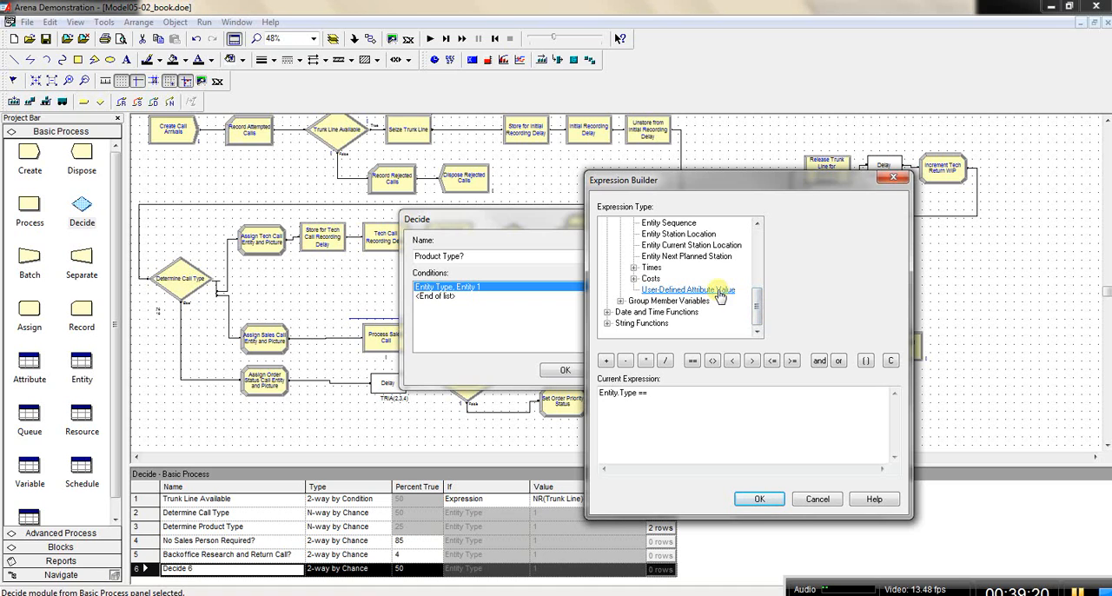
pyautogui.click(720, 295)
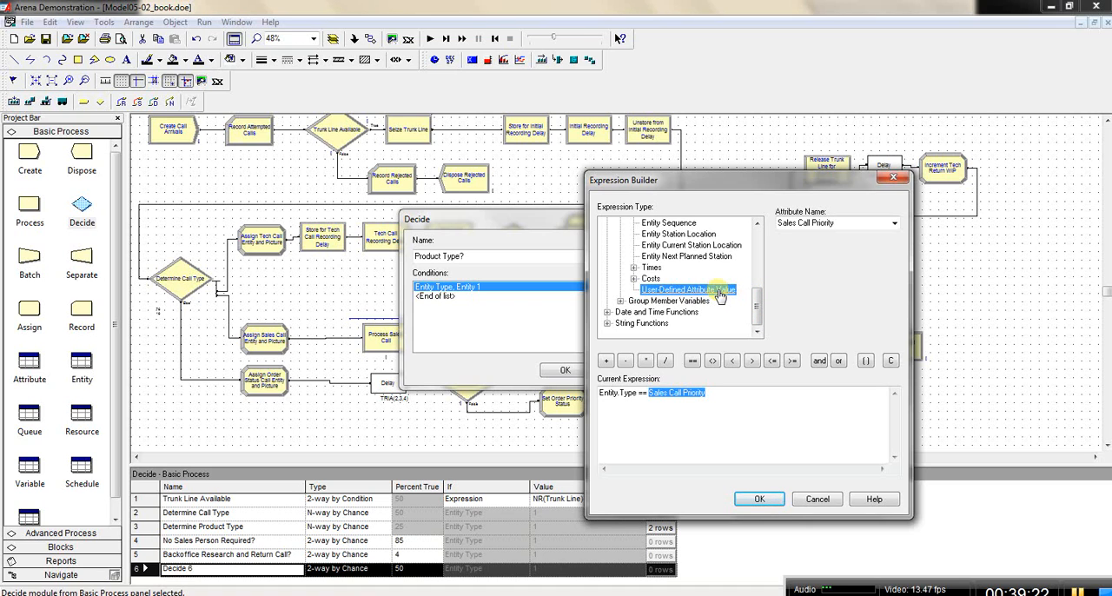
pyautogui.click(895, 223)
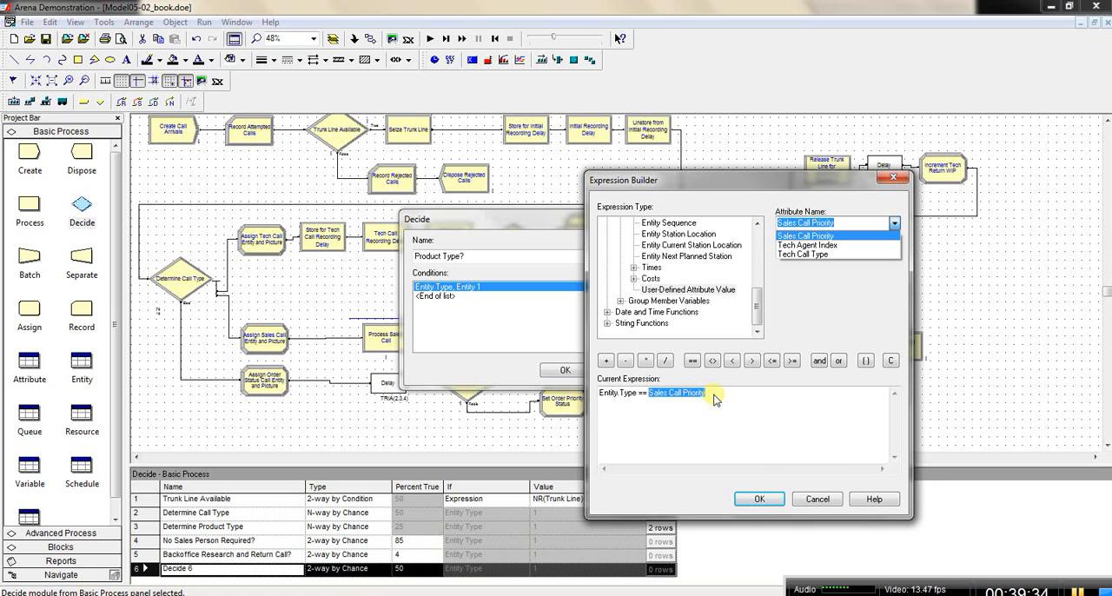
pyautogui.write('Tech Call 1')
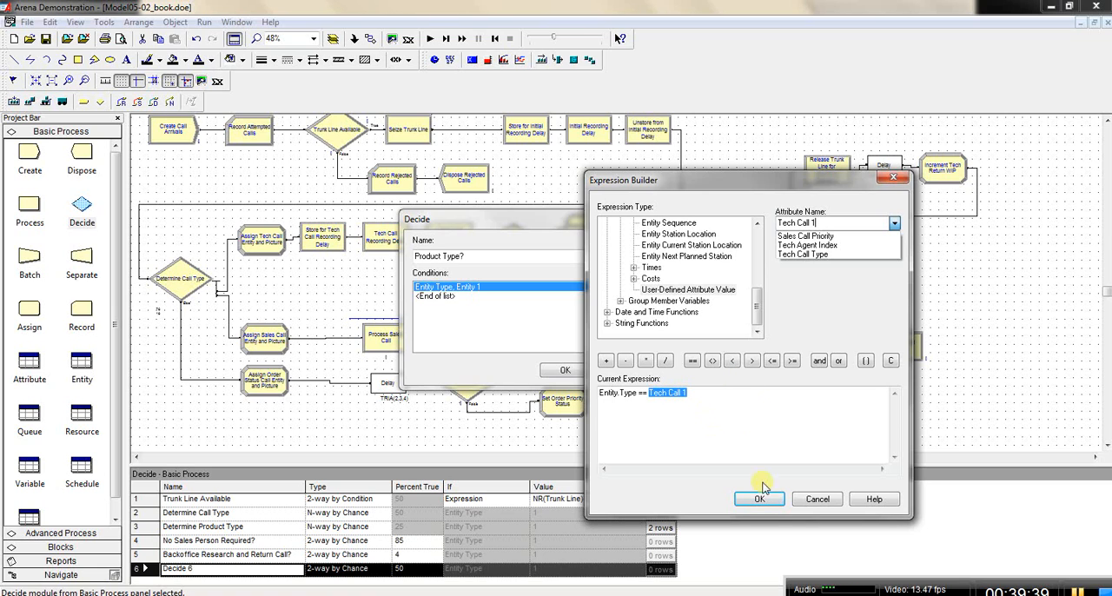
# Step: Accept the expression, the first condition and the Product Type? decision
pyautogui.click(756, 305)
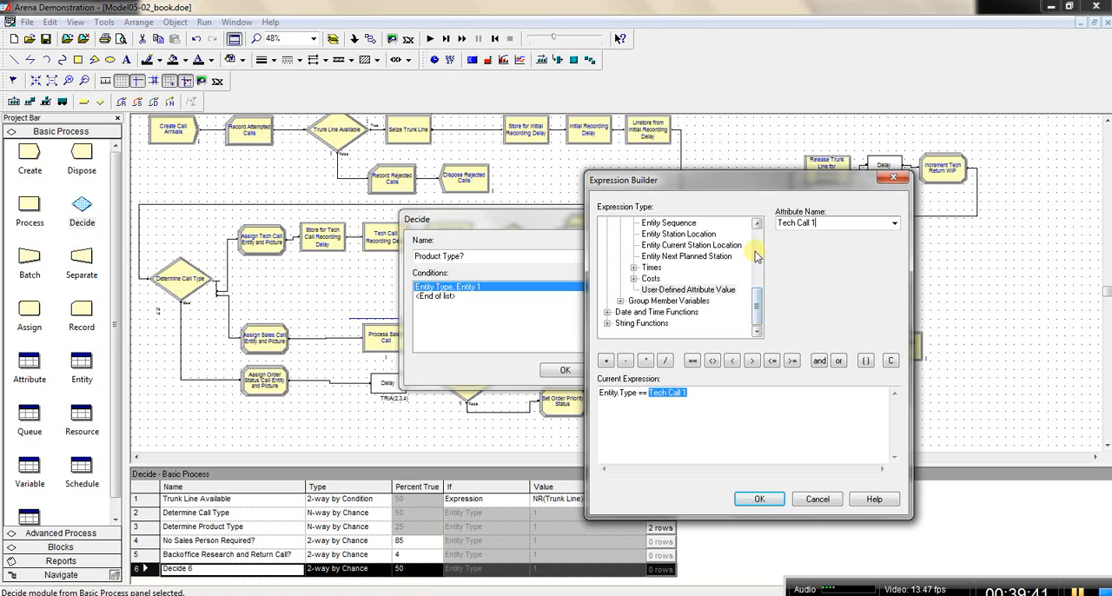
pyautogui.moveTo(757, 303); pyautogui.dragTo(759, 235)
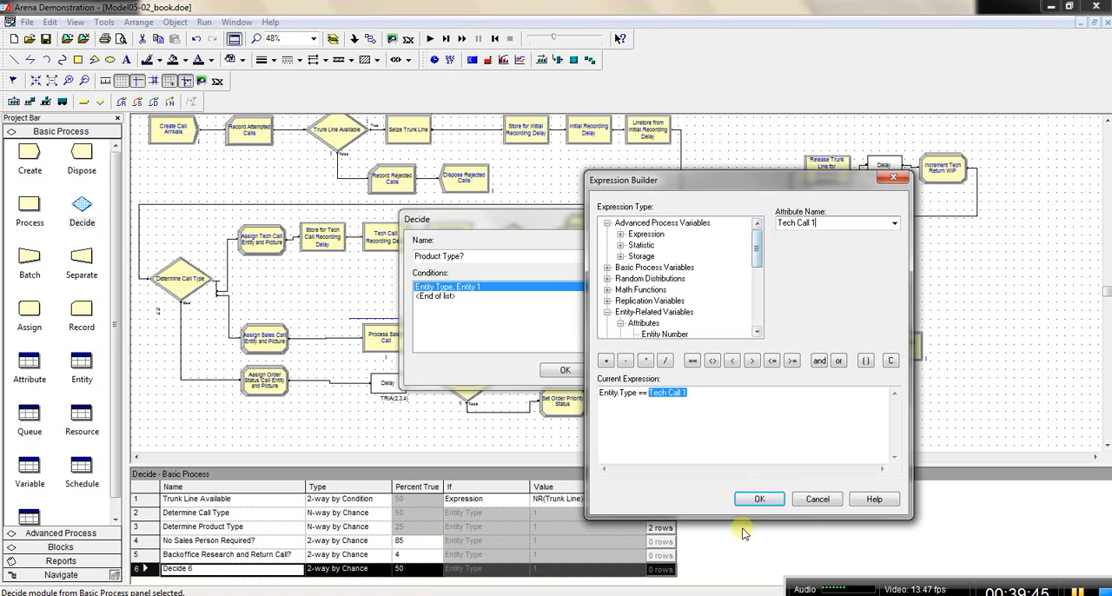
pyautogui.click(760, 498)
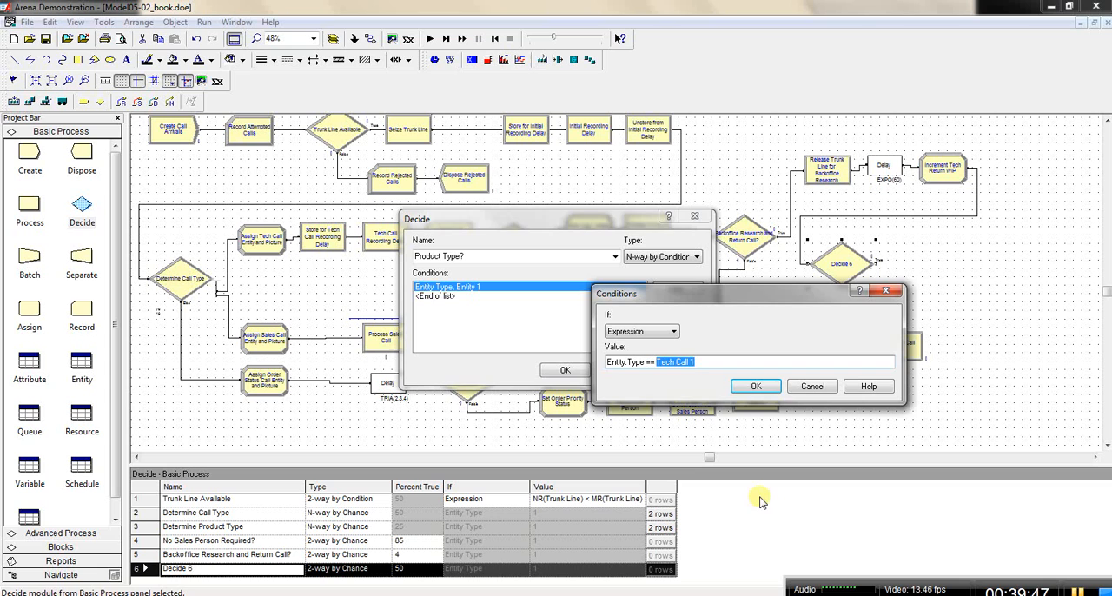
pyautogui.click(764, 386)
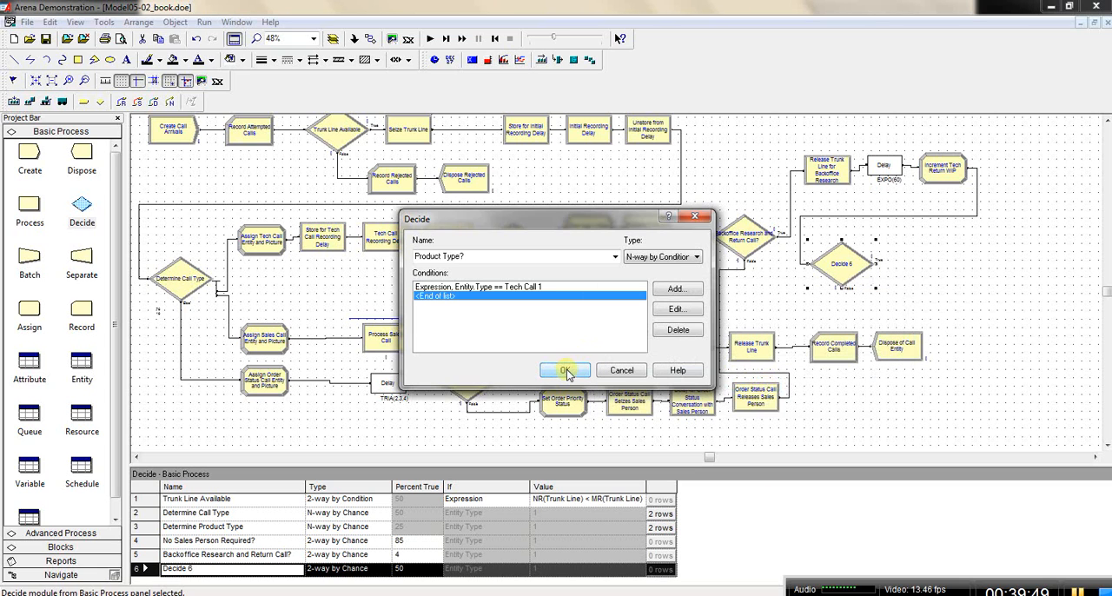
pyautogui.click(566, 371)
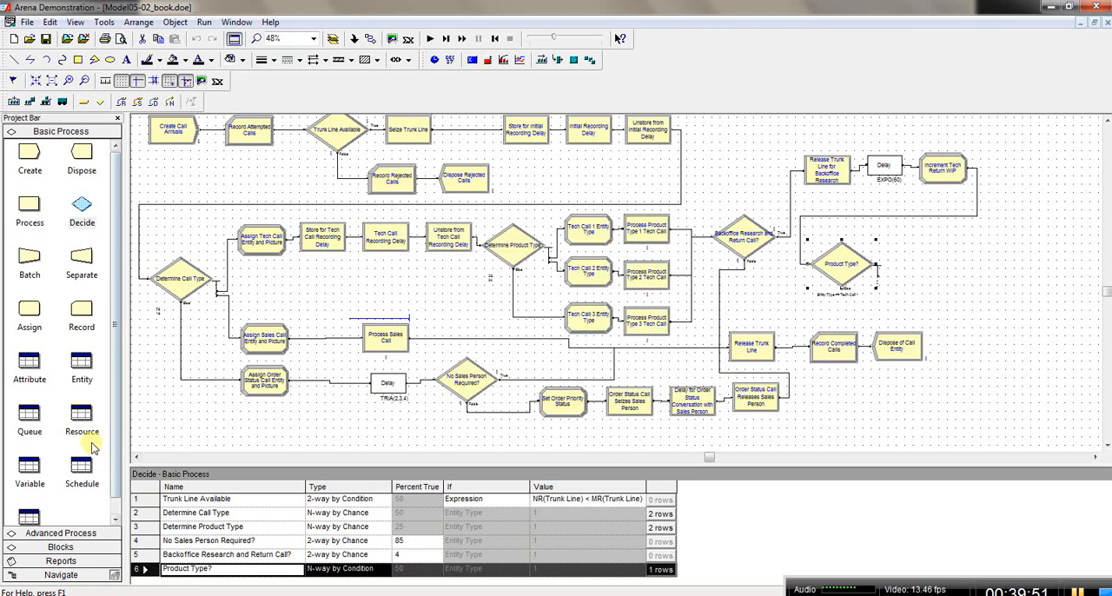
# Step: Copy the entity type name Tech Call 1 from the Entity data module
pyautogui.click(84, 367)
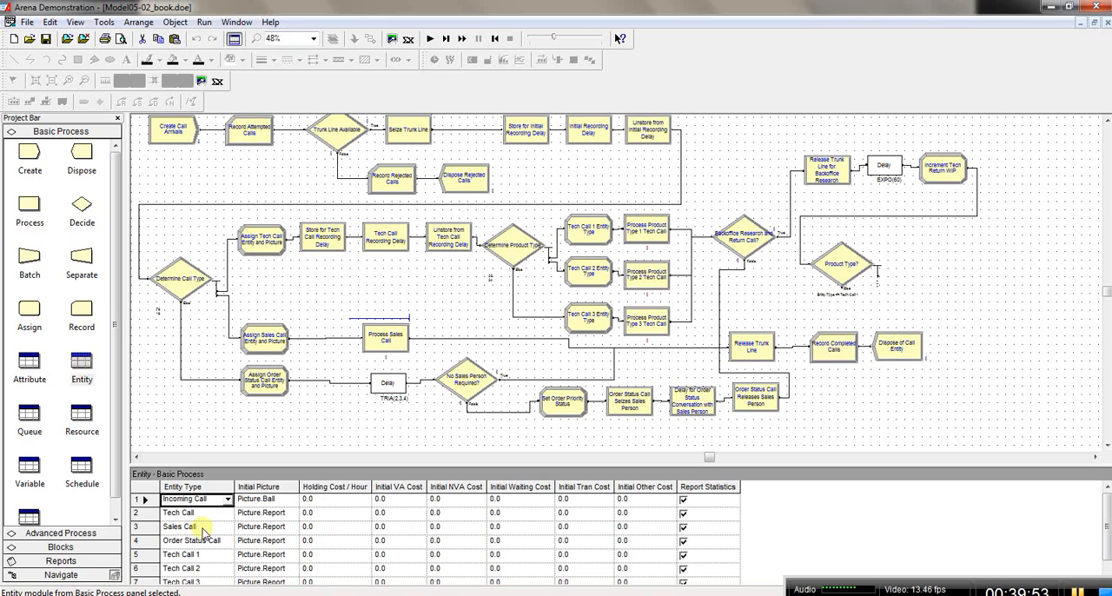
pyautogui.click(196, 556)
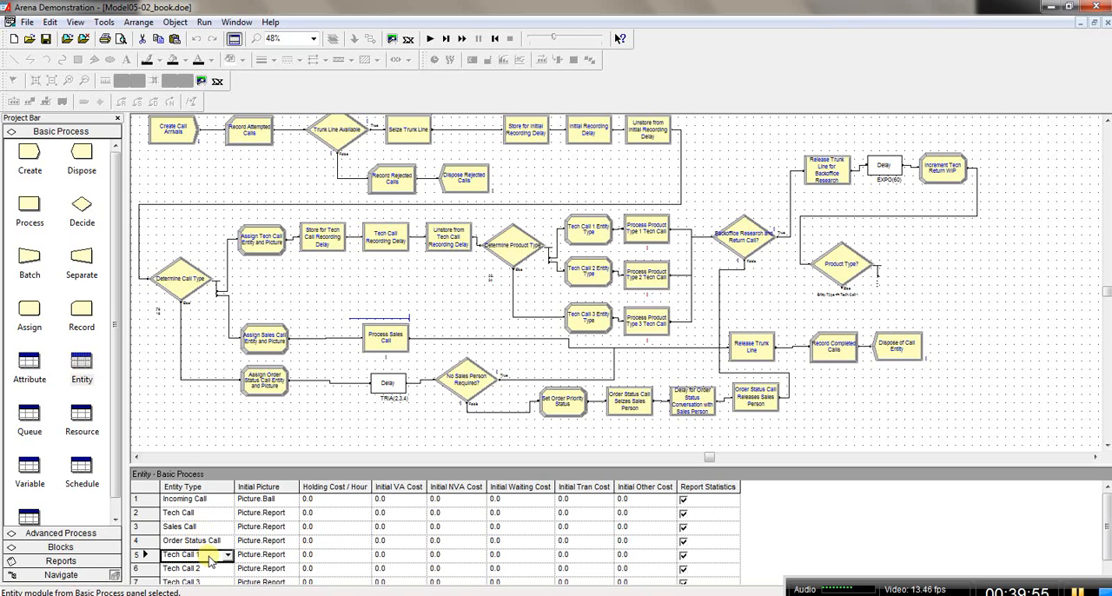
pyautogui.click(201, 556)
pyautogui.moveTo(201, 555); pyautogui.dragTo(162, 554)
pyautogui.hotkey('ctrl', 'c')
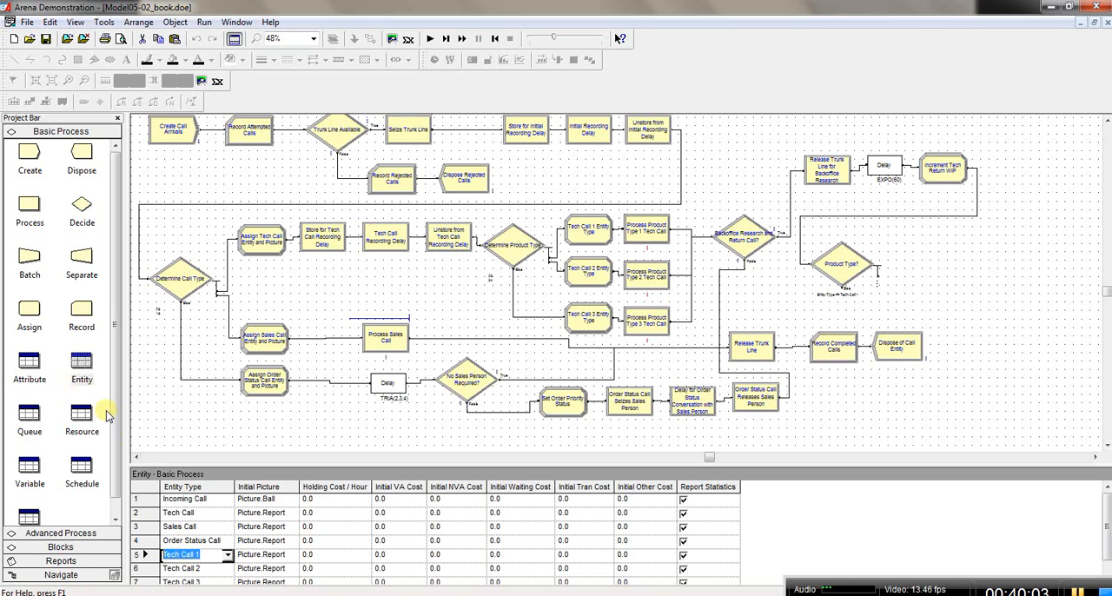
# Step: Replace the entity name in the Product Type? decision's first condition with the copied Tech Call 1 and accept it
pyautogui.doubleClick(843, 268)
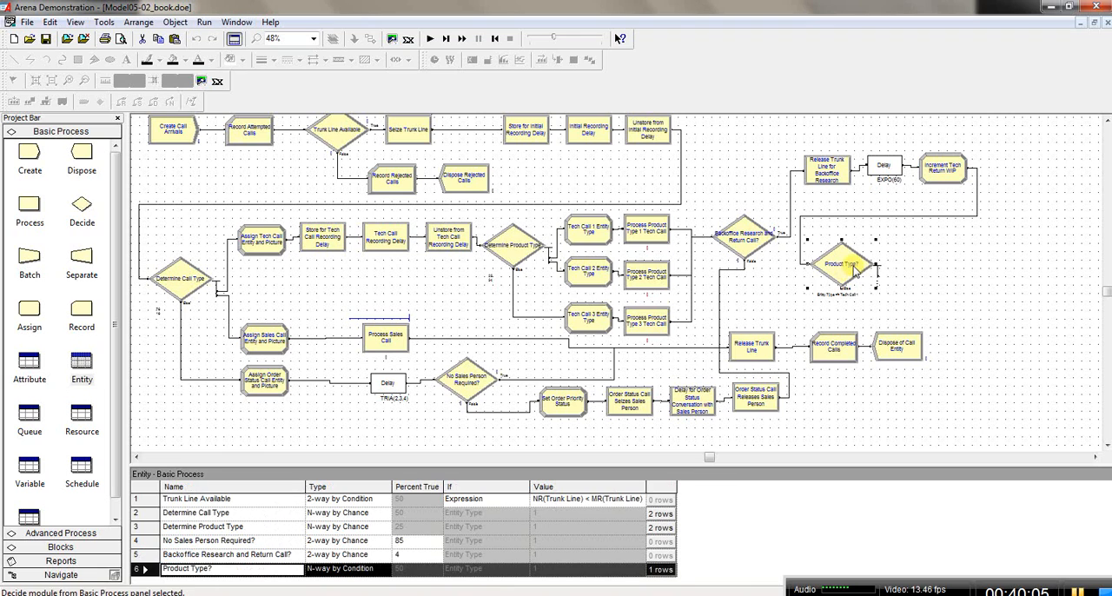
pyautogui.doubleClick(530, 289)
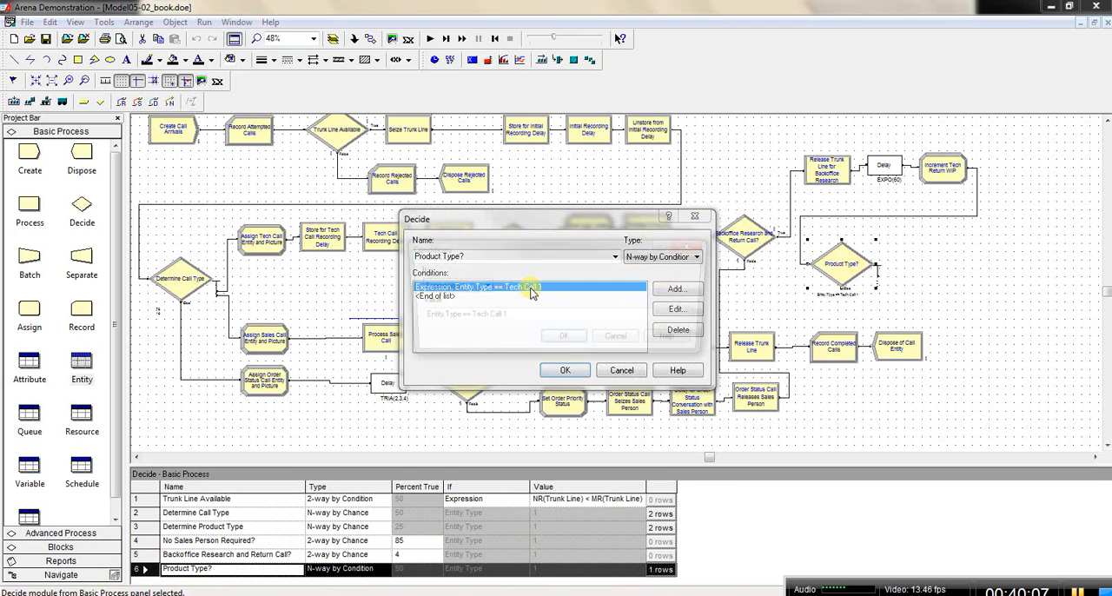
pyautogui.moveTo(506, 320); pyautogui.dragTo(466, 319)
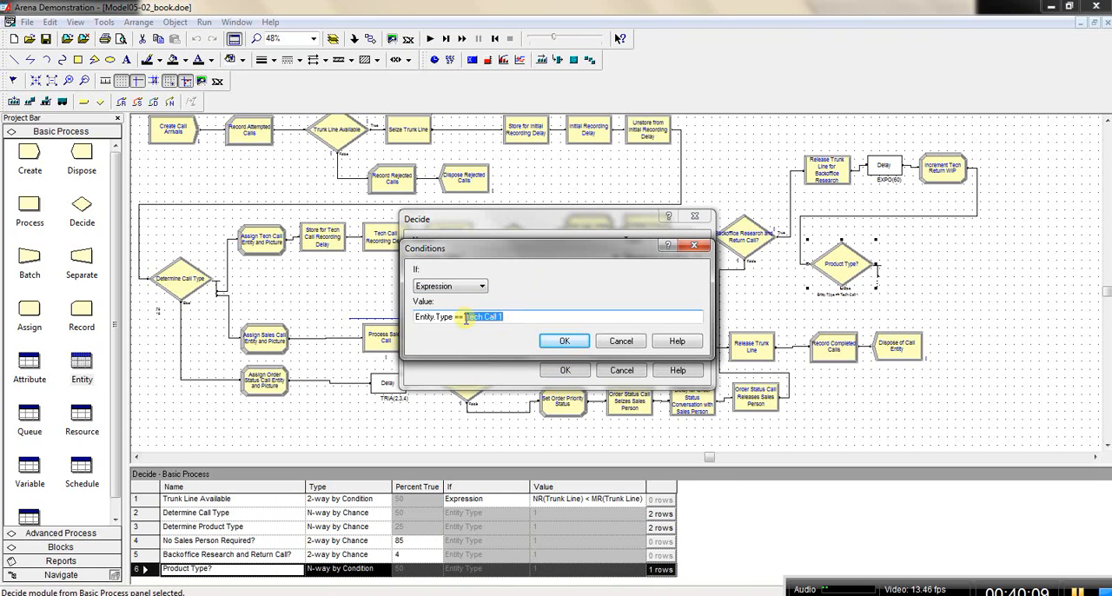
pyautogui.hotkey('ctrl', 'v')
pyautogui.click(564, 341)
# Step: Add a second condition to the Product Type? decision for entity type Tech Call 2 and accept the decision
pyautogui.doubleClick(473, 293)
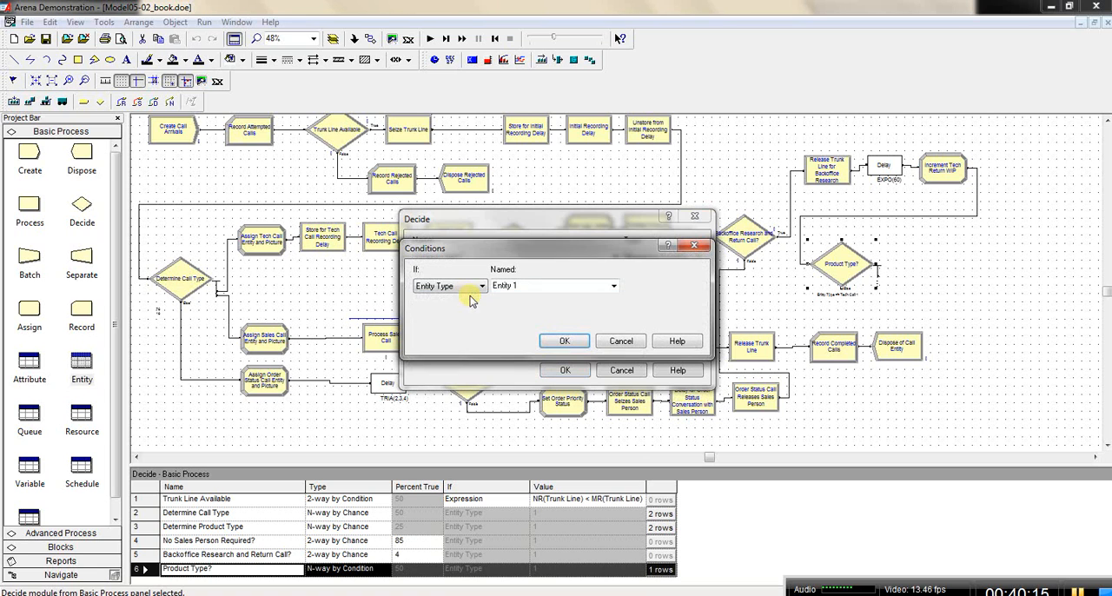
pyautogui.click(614, 285)
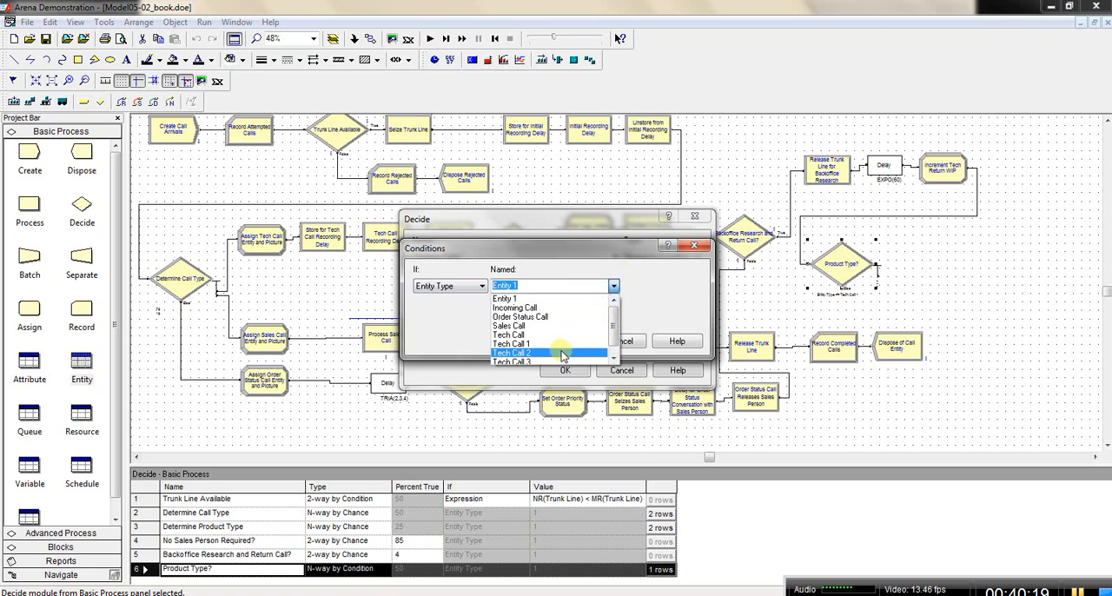
pyautogui.click(562, 354)
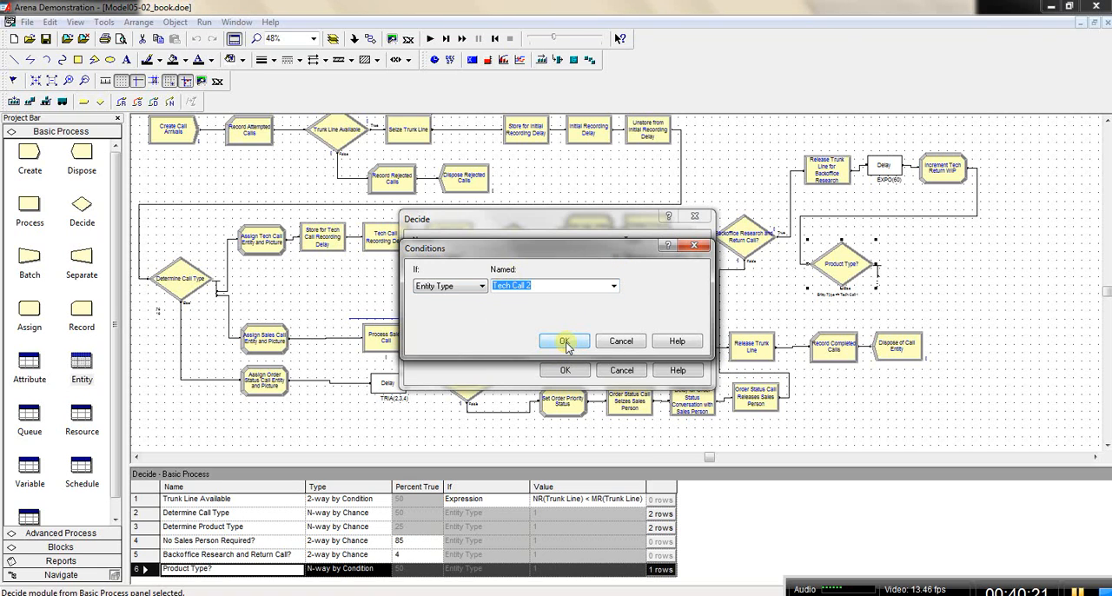
pyautogui.click(565, 342)
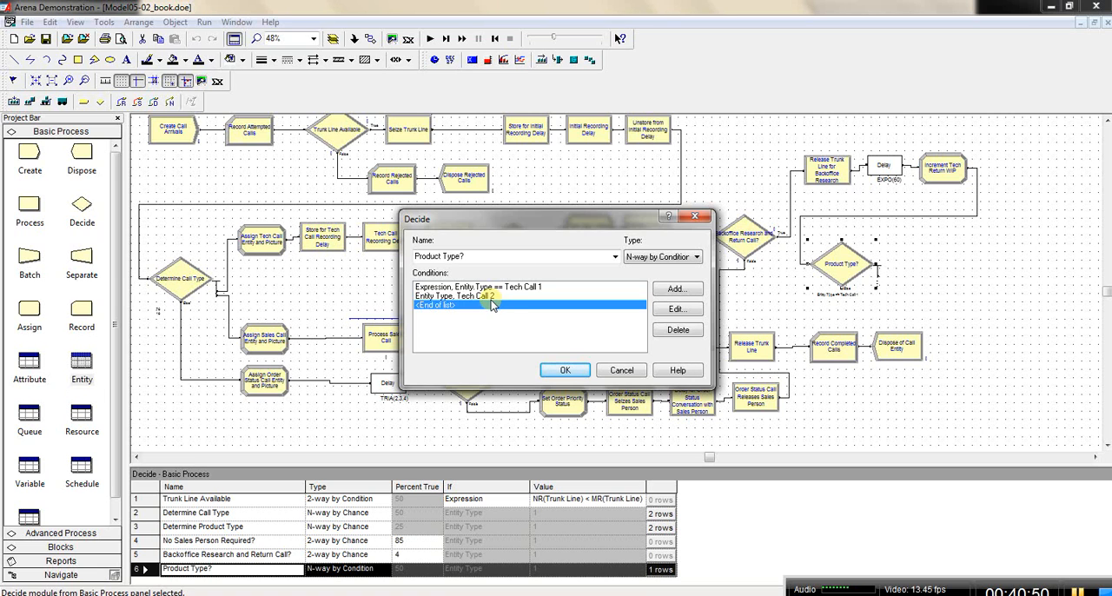
pyautogui.click(566, 371)
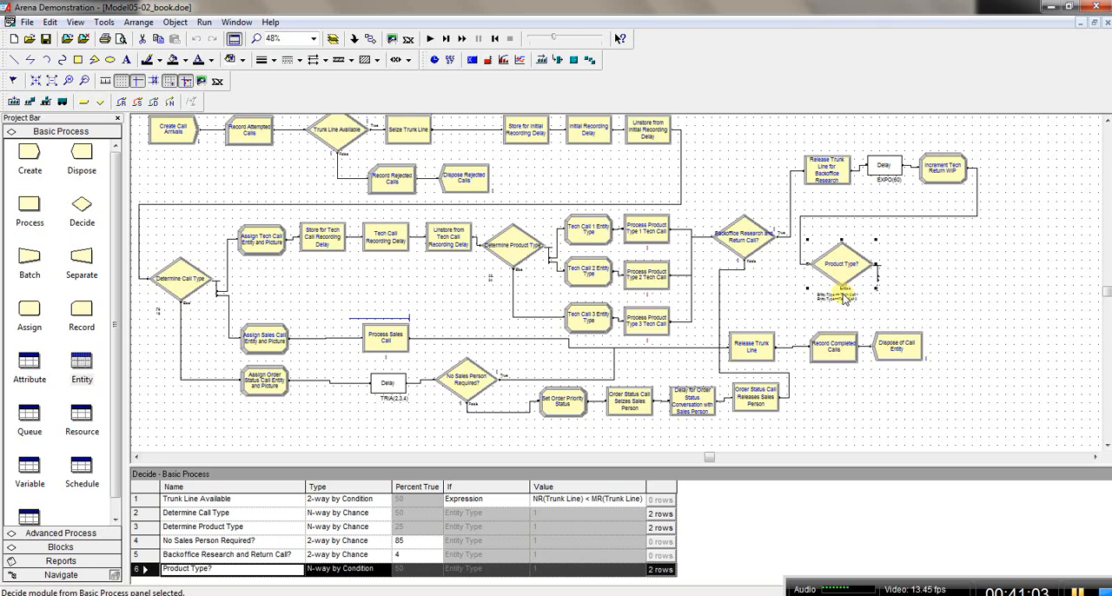
# Step: Examine the Product Type? decision up close, comparing how its two entity type conditions are written in the model and in its settings
pyautogui.click(313, 40)
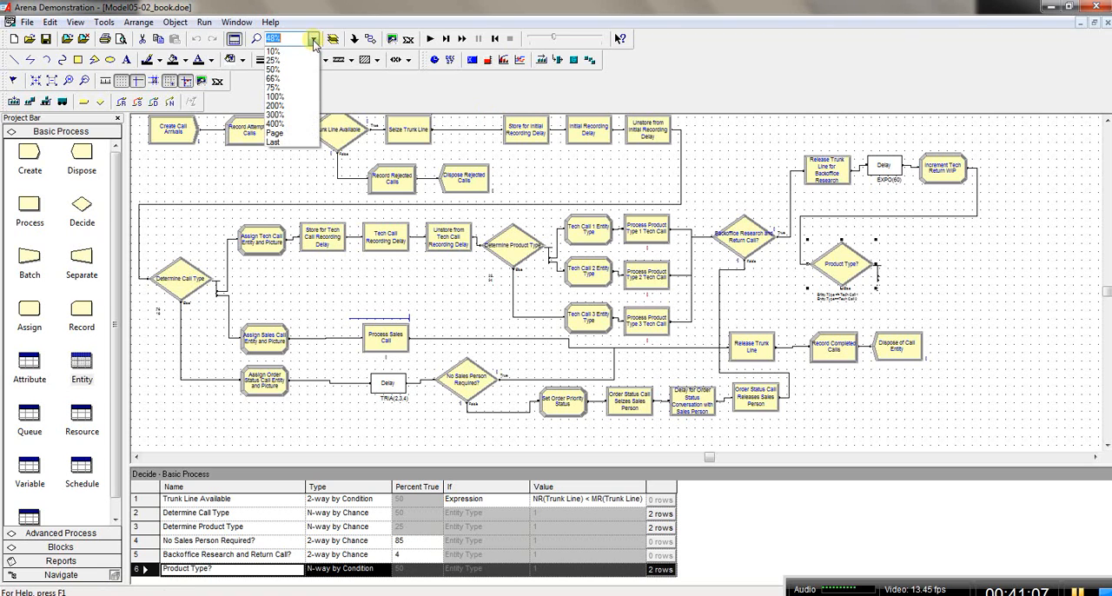
pyautogui.click(304, 96)
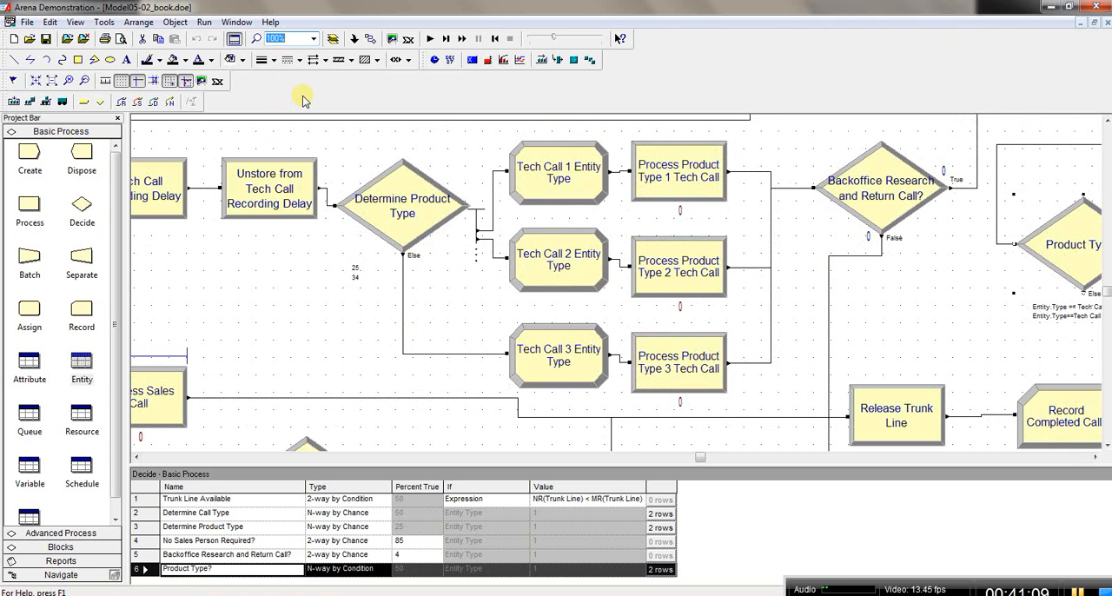
pyautogui.click(1095, 459)
pyautogui.click(1095, 459)
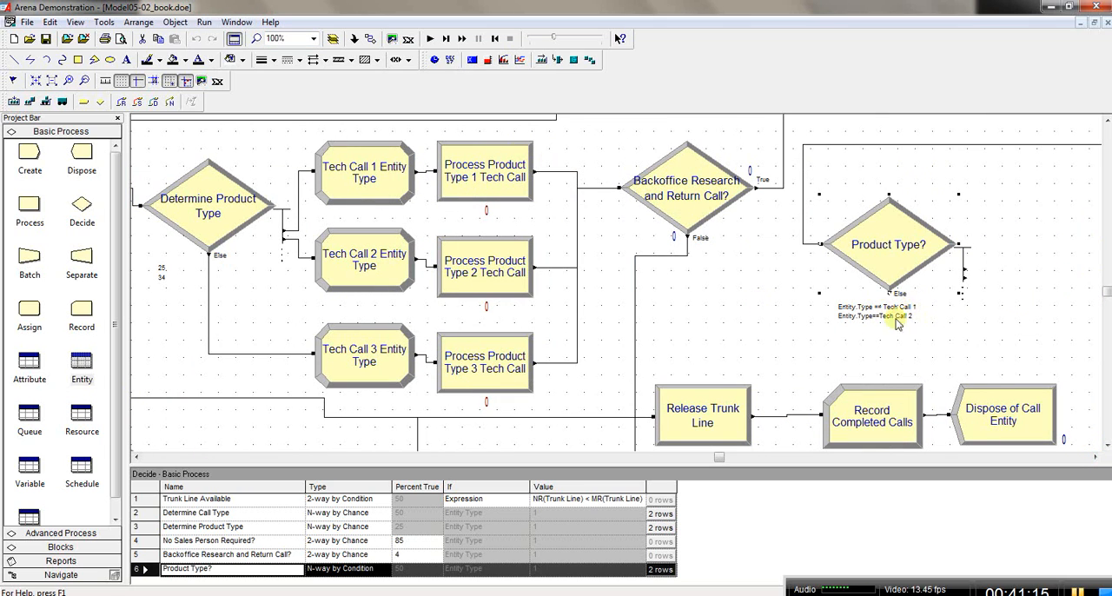
pyautogui.click(313, 38)
pyautogui.click(290, 105)
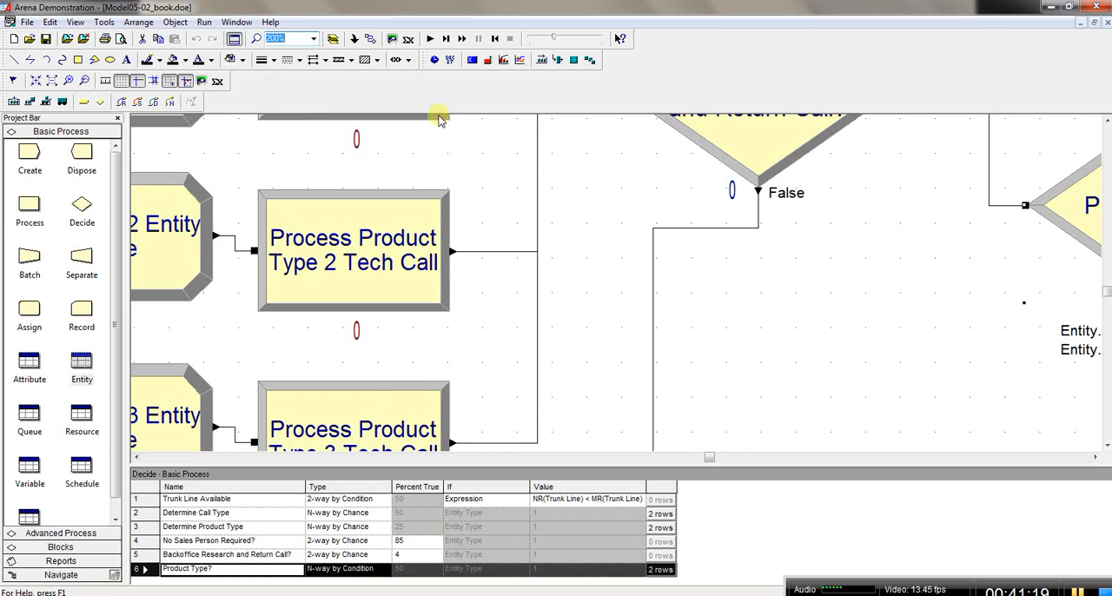
pyautogui.click(1094, 458)
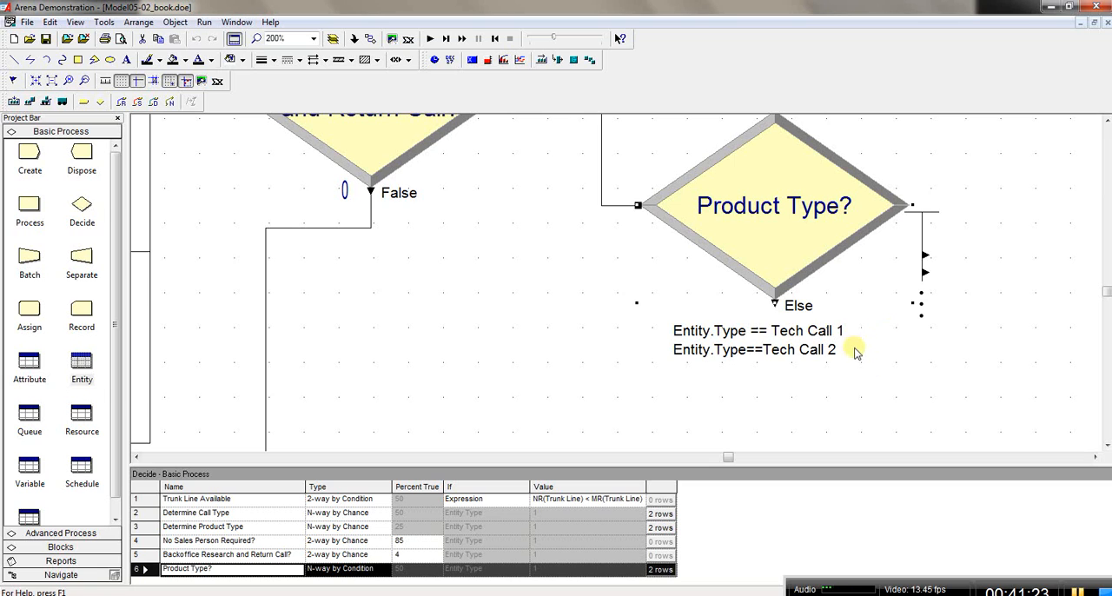
pyautogui.doubleClick(779, 209)
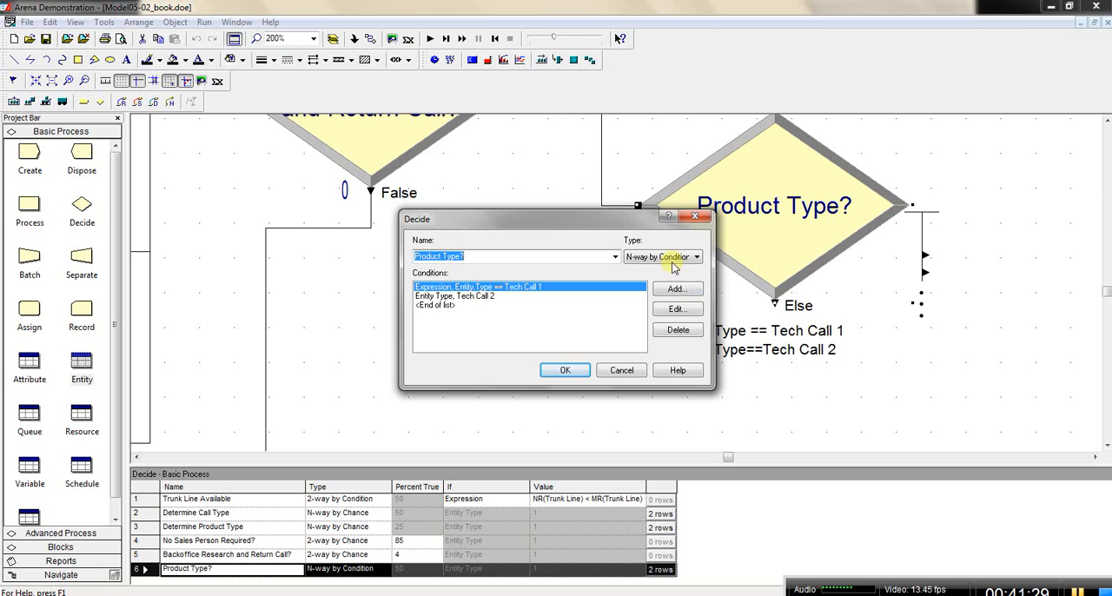
pyautogui.moveTo(631, 221); pyautogui.dragTo(581, 227)
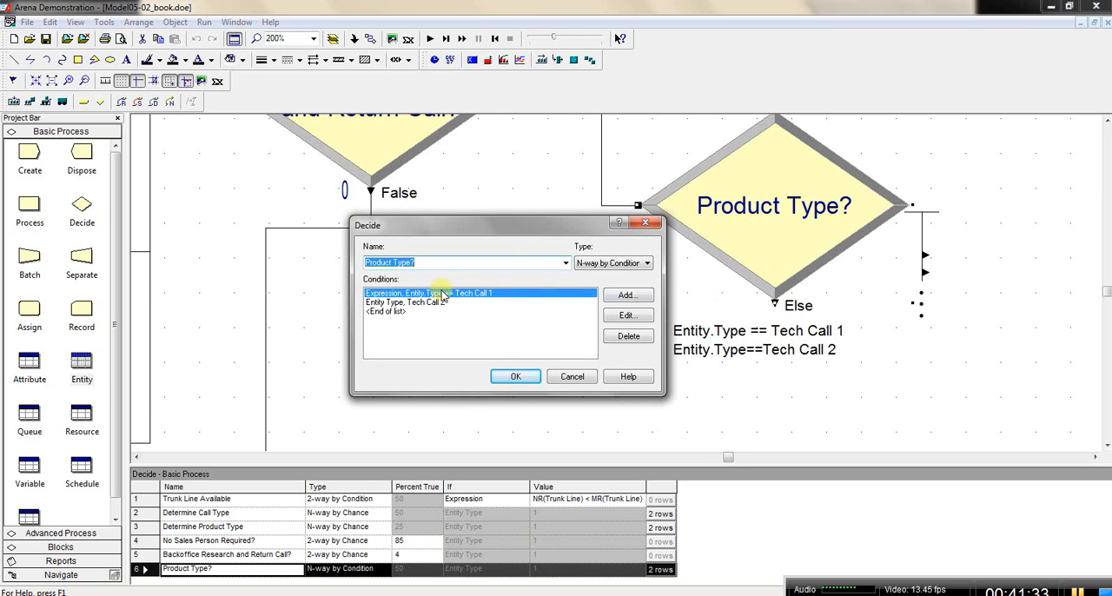
pyautogui.click(524, 377)
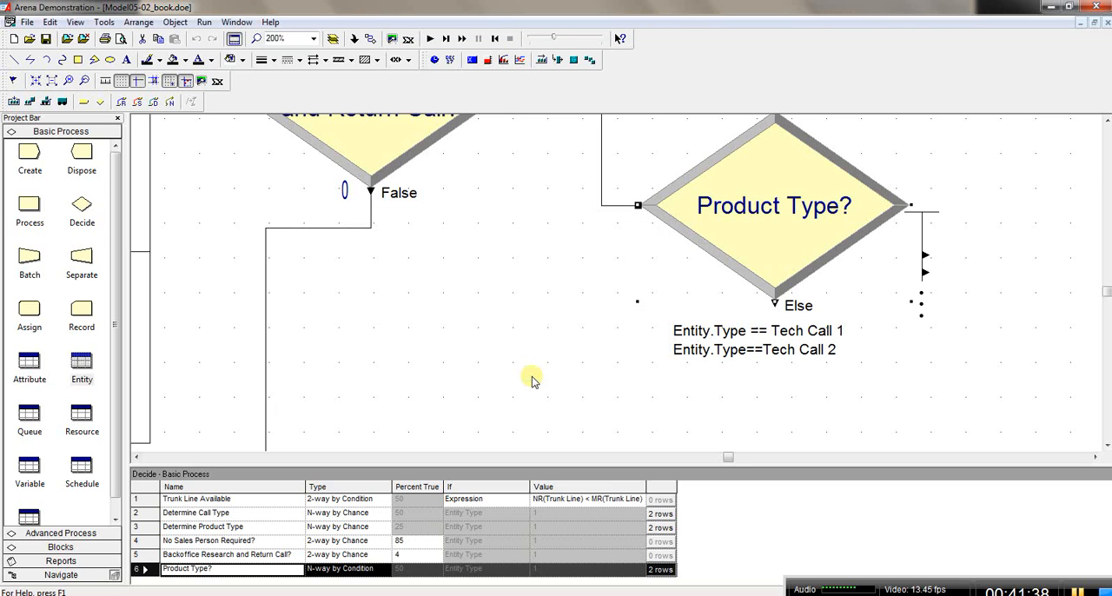
pyautogui.press('*')
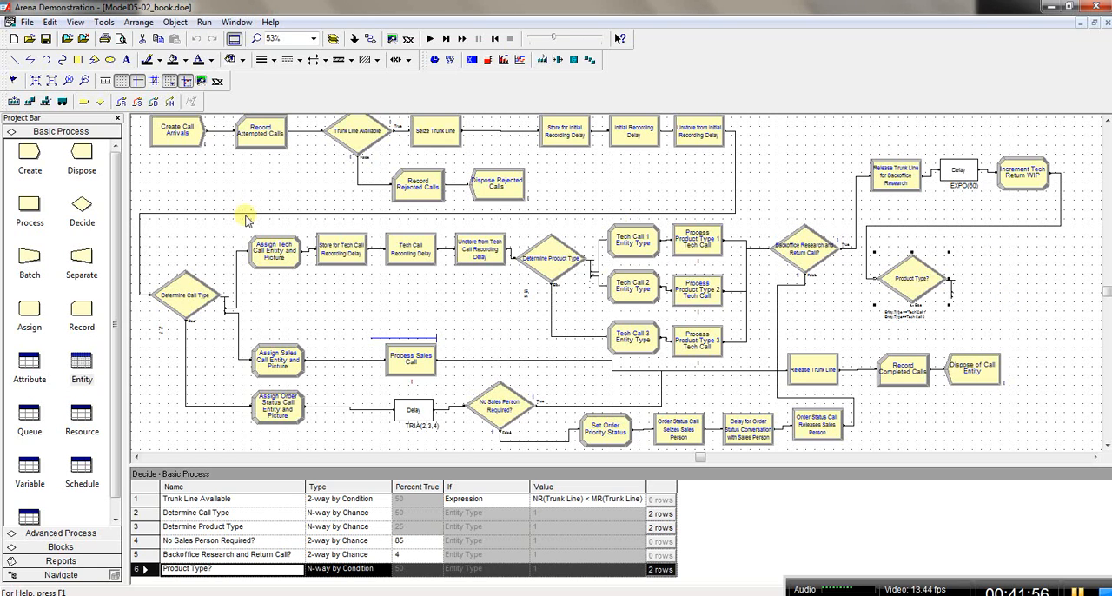
# Step: Add a Seize module beside the Product Type? decision, replacing its automatic Else connection with one from the decision's first condition exit
pyautogui.click(52, 534)
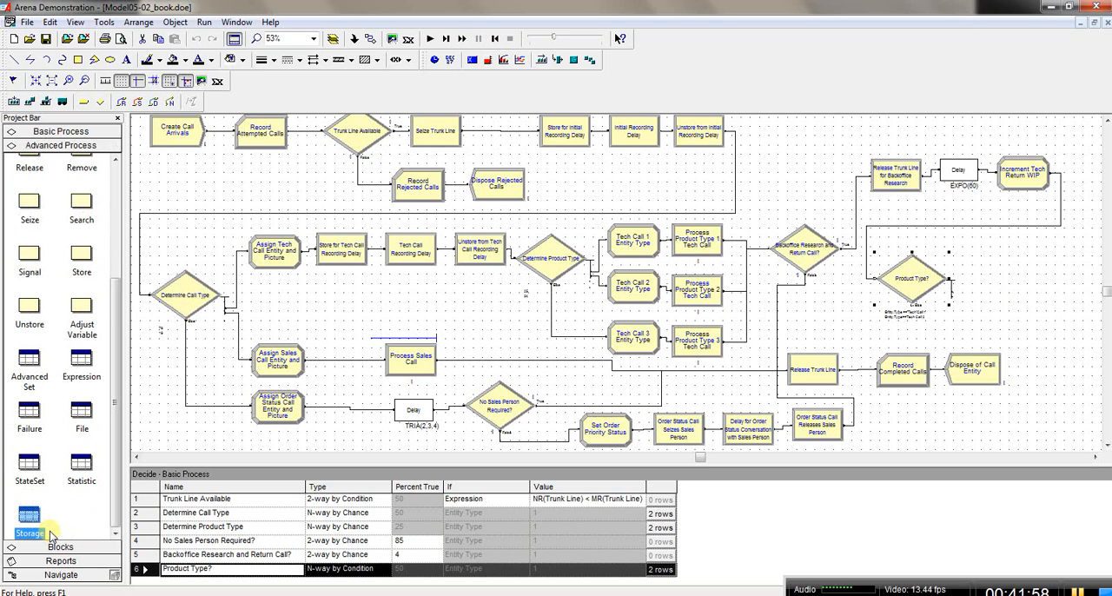
pyautogui.moveTo(29, 201); pyautogui.dragTo(967, 266)
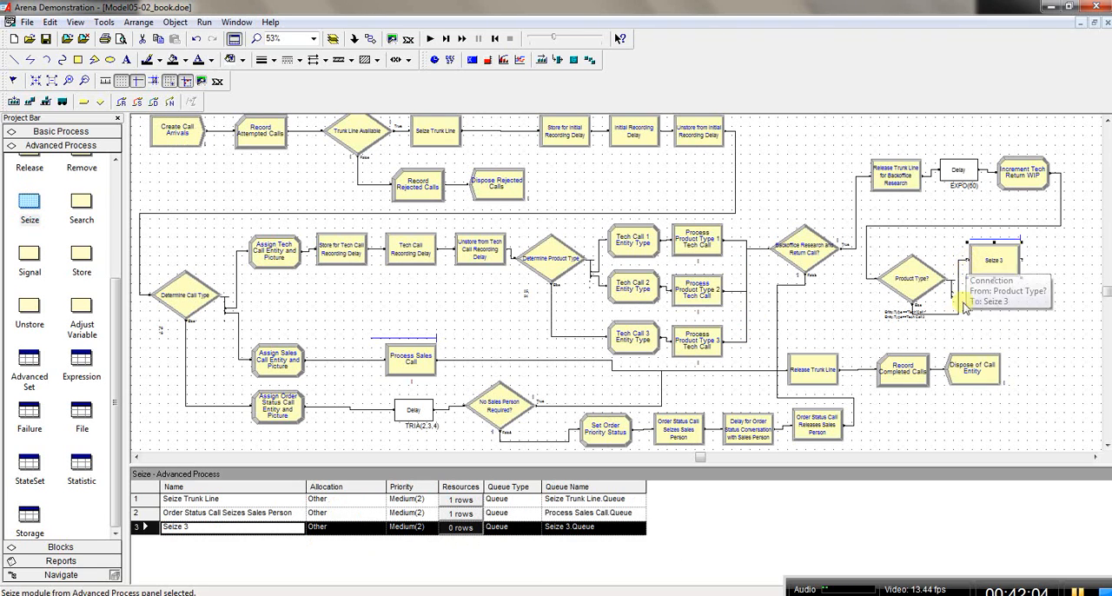
pyautogui.click(951, 316)
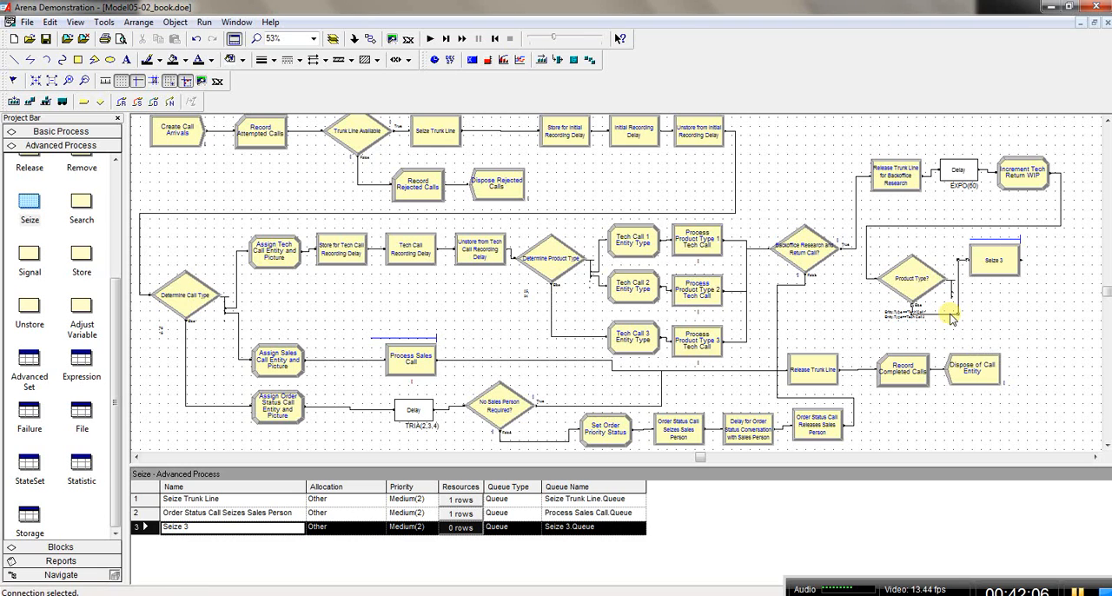
pyautogui.press('Delete')
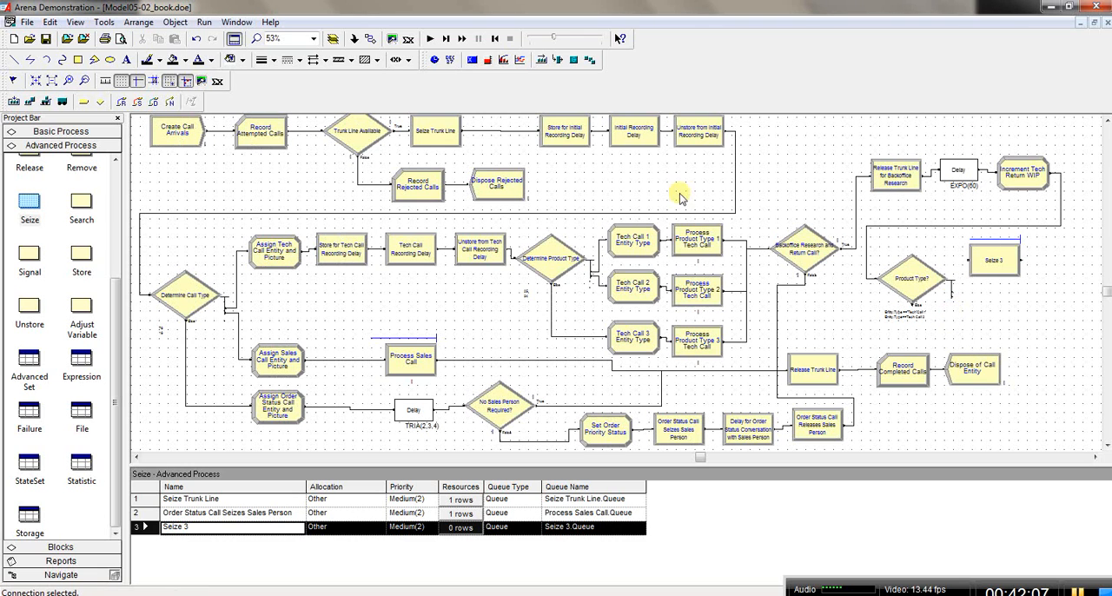
pyautogui.click(371, 40)
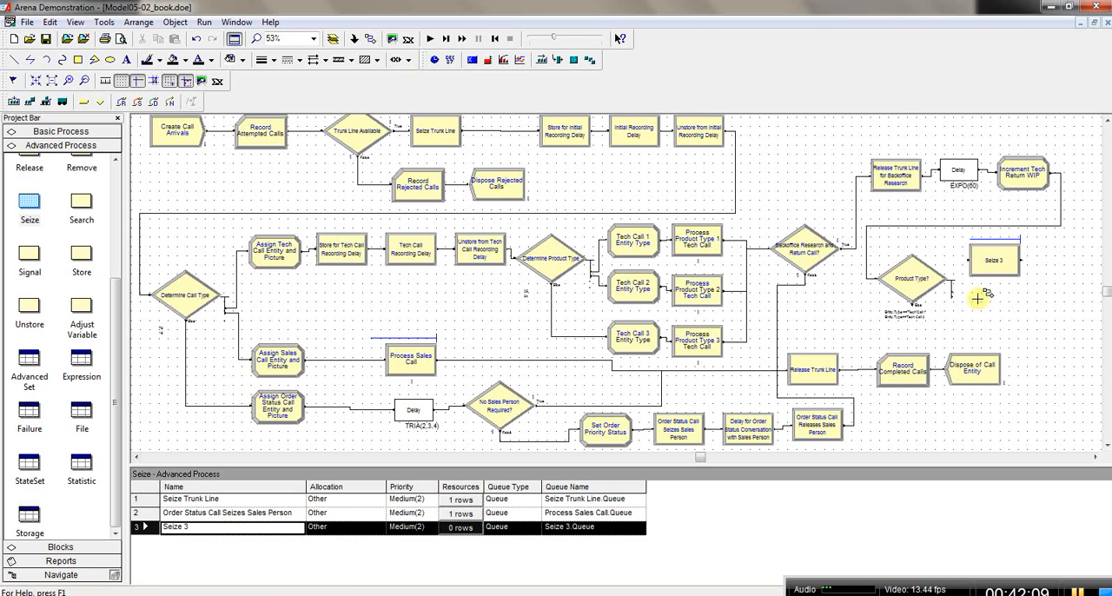
pyautogui.click(951, 285)
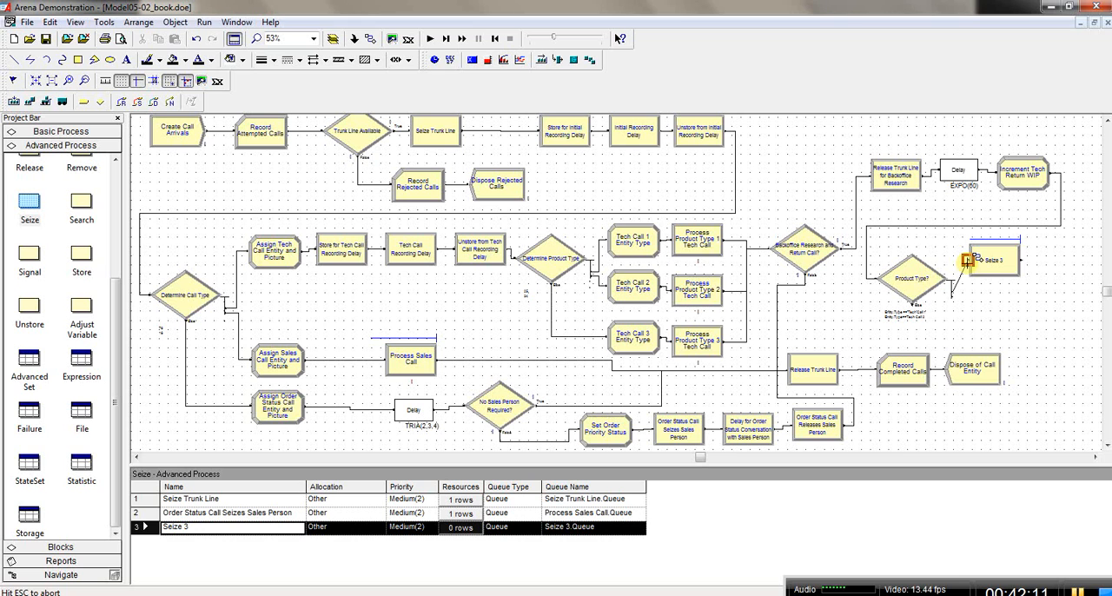
pyautogui.click(968, 260)
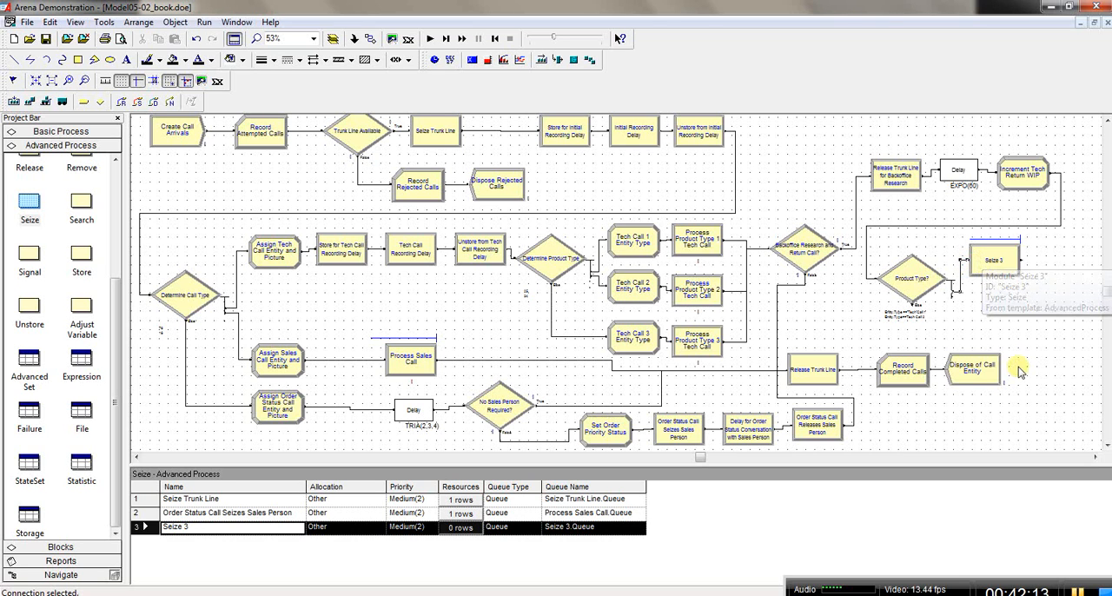
# Step: Shift the Backoffice Research and Return Call? decision and its Release module leftward, and align the Release, Delay and Increment Tech Return WIP row higher
pyautogui.click(1096, 457)
pyautogui.click(1097, 458)
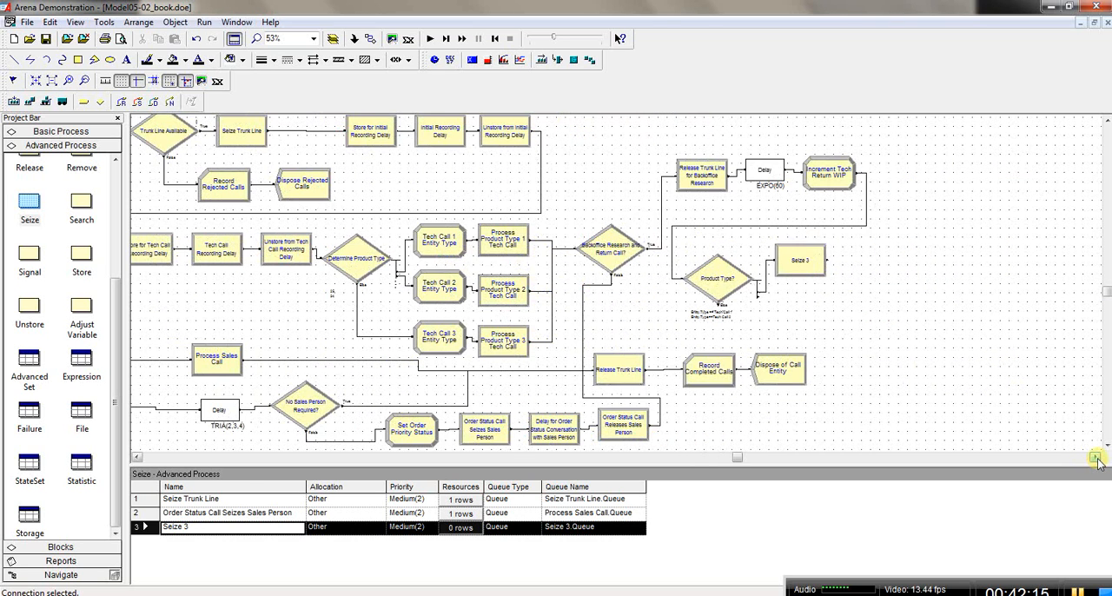
pyautogui.click(1097, 458)
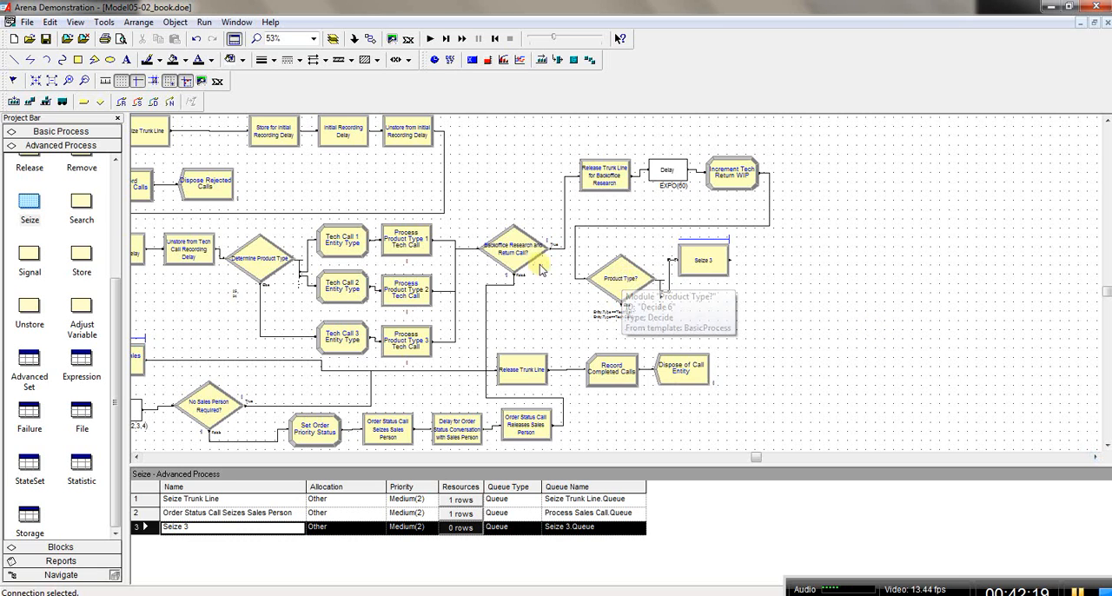
pyautogui.click(525, 254)
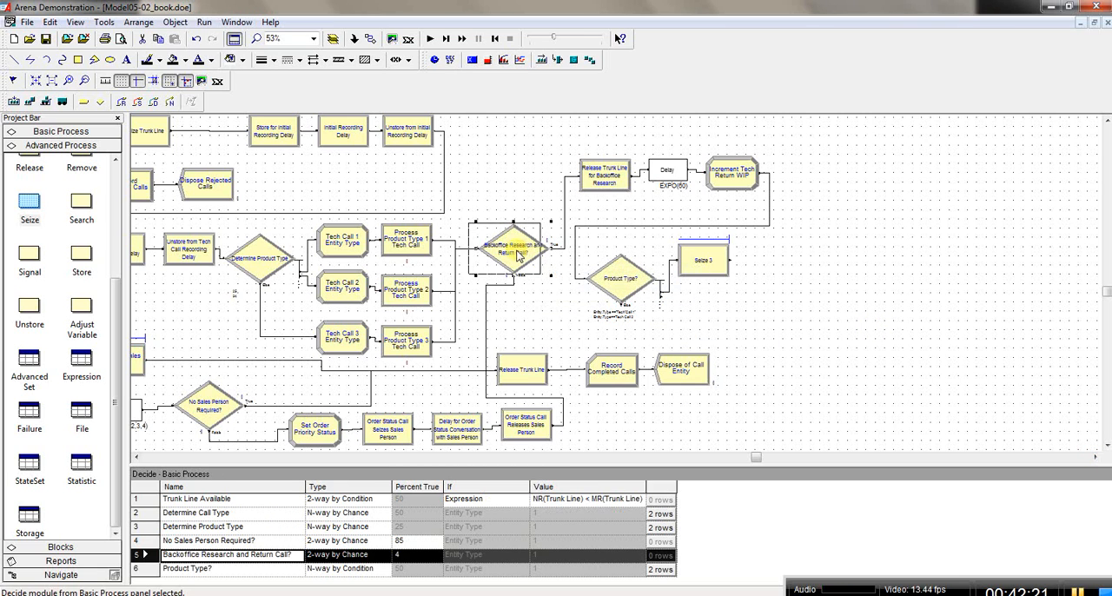
pyautogui.moveTo(522, 253); pyautogui.dragTo(508, 254)
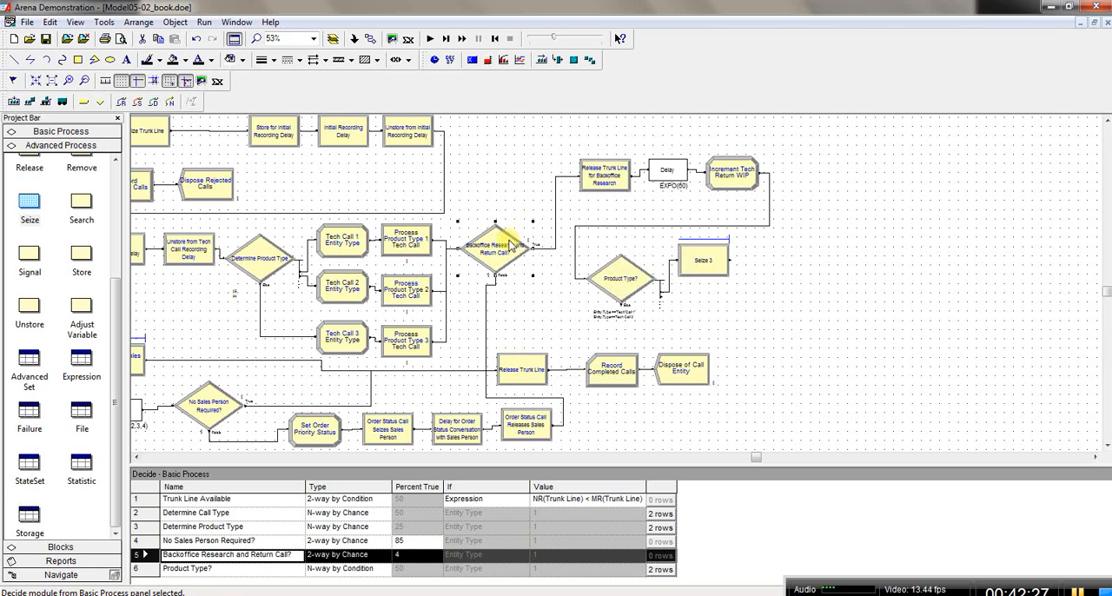
pyautogui.moveTo(515, 239); pyautogui.dragTo(509, 239)
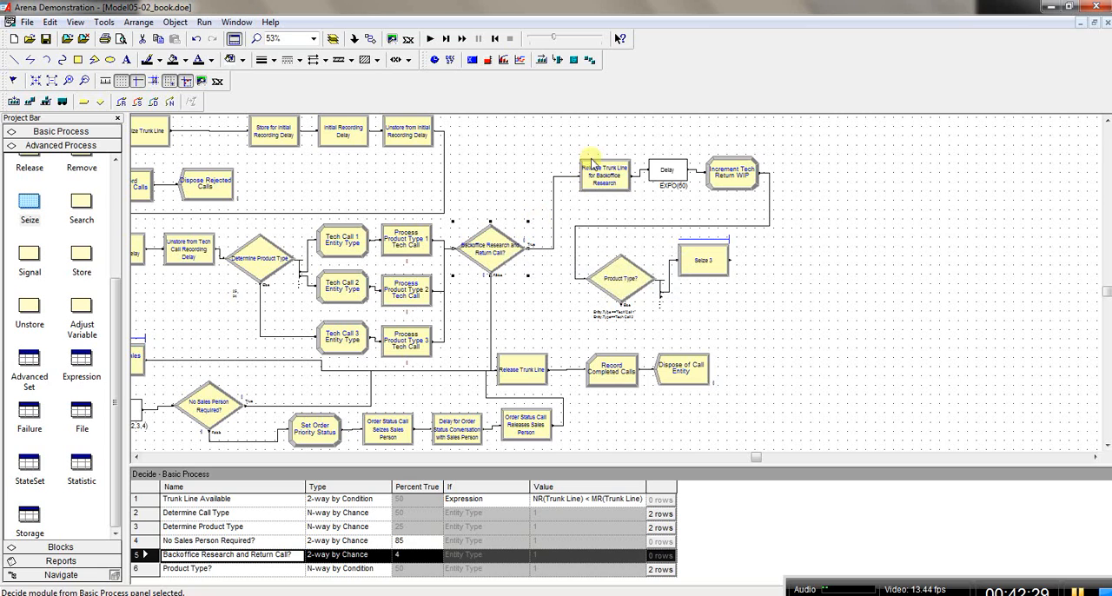
pyautogui.moveTo(604, 171); pyautogui.dragTo(579, 155)
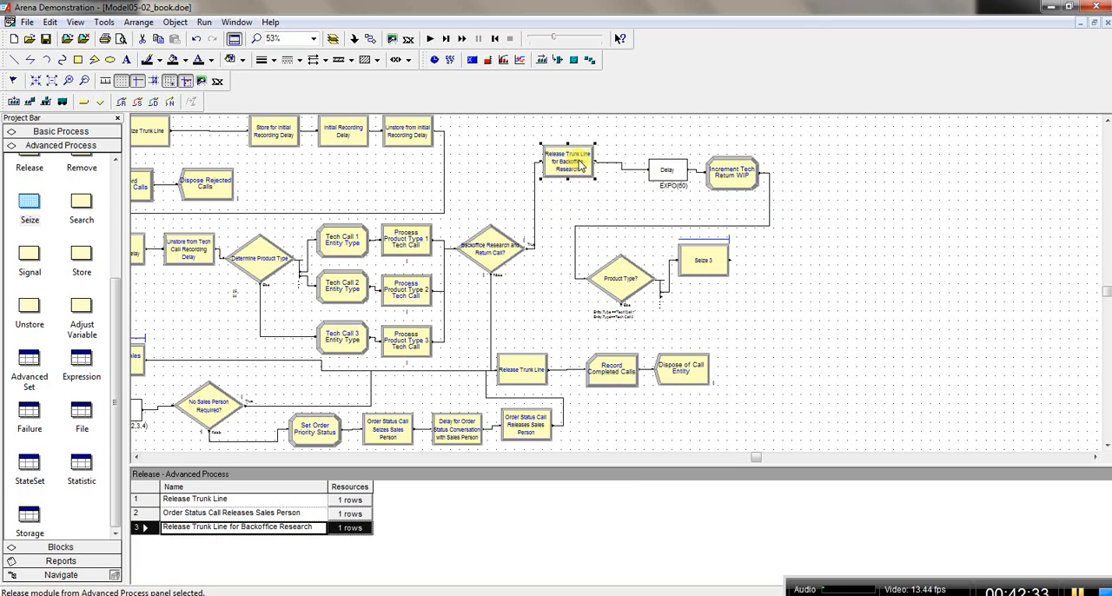
pyautogui.click(662, 171)
pyautogui.moveTo(662, 171)
pyautogui.mouseDown()
pyautogui.moveTo(725, 159)
pyautogui.moveTo(660, 163)
pyautogui.mouseUp()
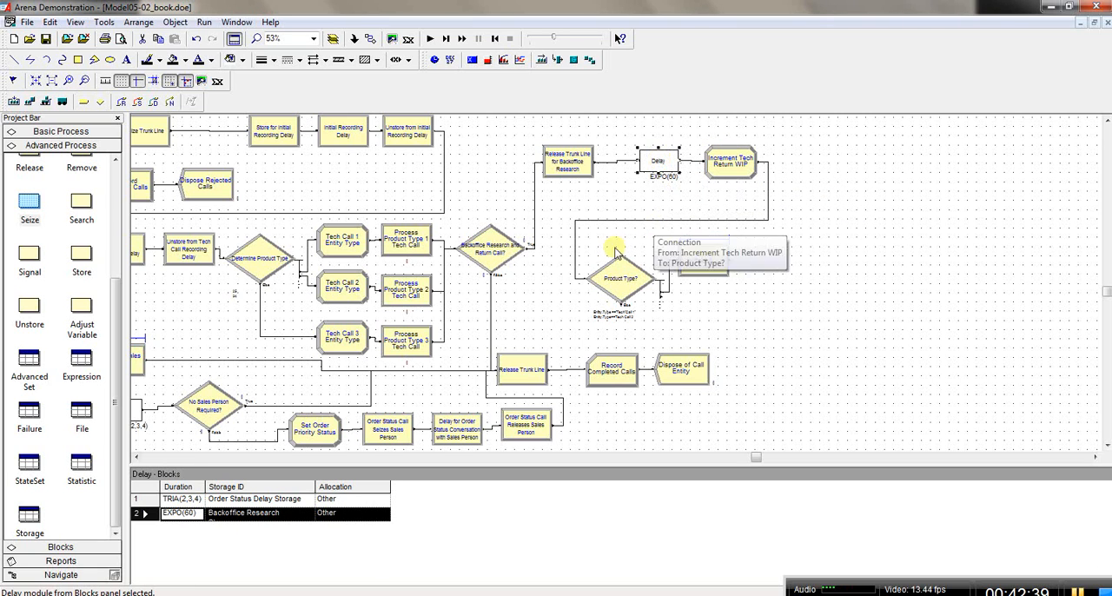
# Step: Move the Product Type? decision and its new Seize module leftward, placing the Seize slightly higher to leave room for further modules
pyautogui.moveTo(620, 293); pyautogui.dragTo(579, 295)
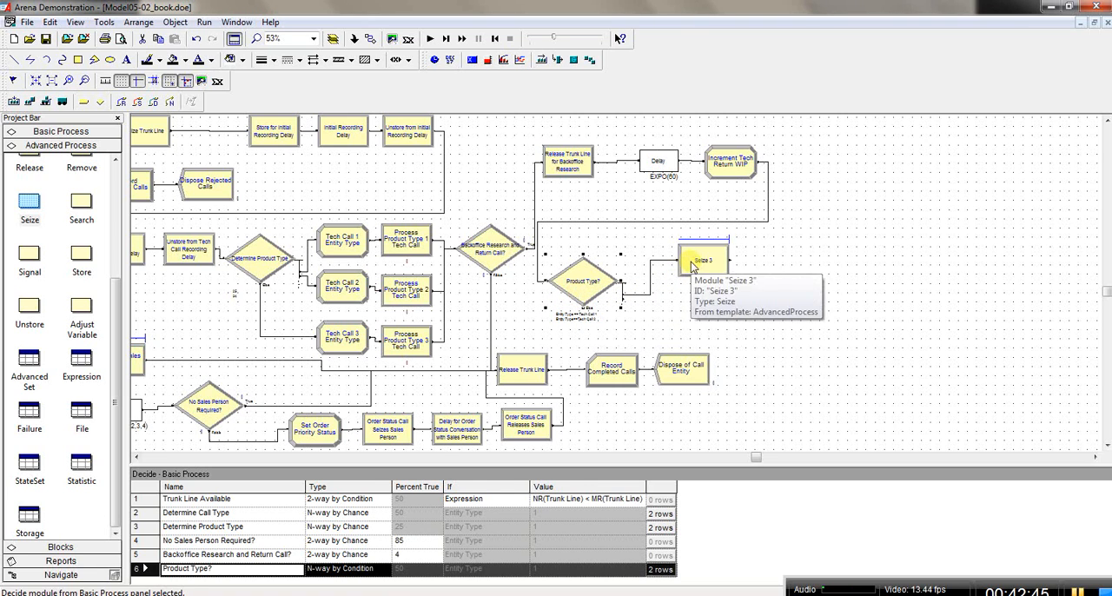
pyautogui.moveTo(694, 265); pyautogui.dragTo(650, 264)
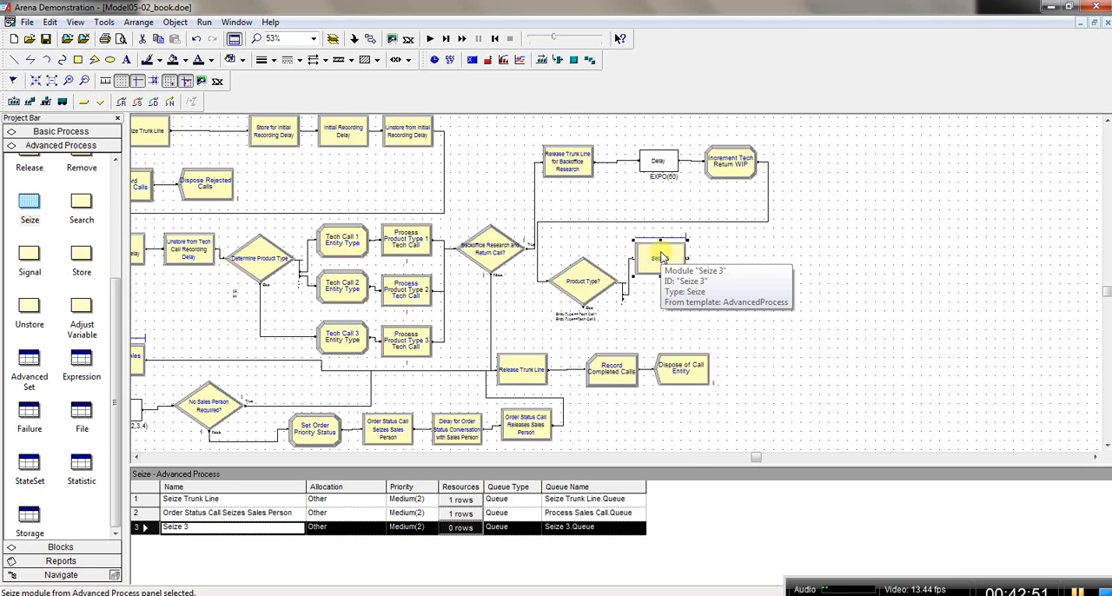
pyautogui.hscroll(-5, 660, 257)
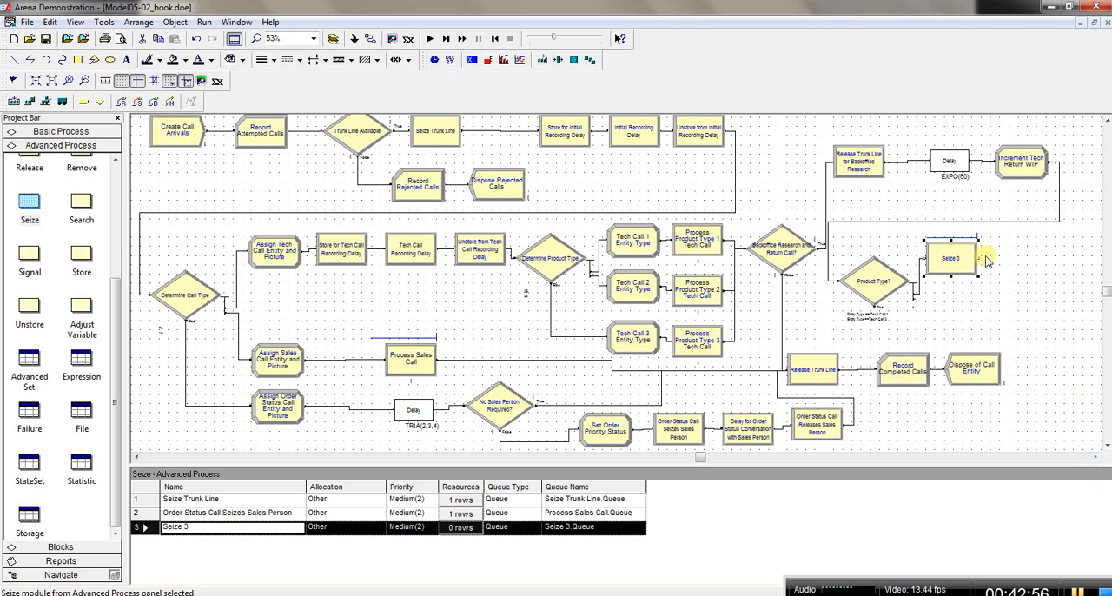
pyautogui.moveTo(962, 260); pyautogui.dragTo(956, 252)
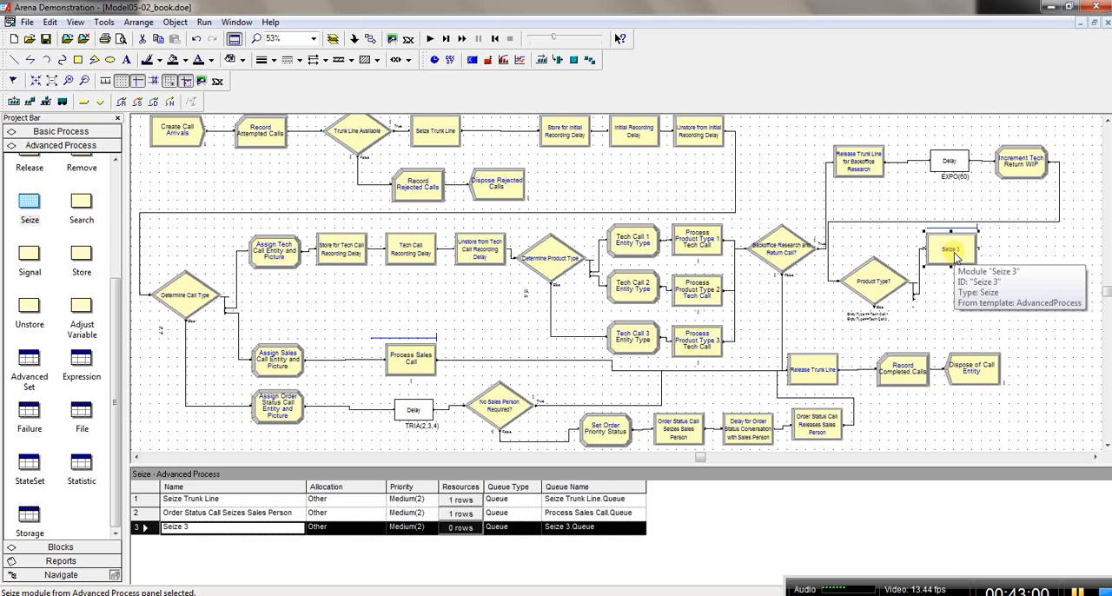
# Step: Name the new Seize module after the Product Type? decision Seize Tech Agent Type 1
pyautogui.doubleClick(953, 251)
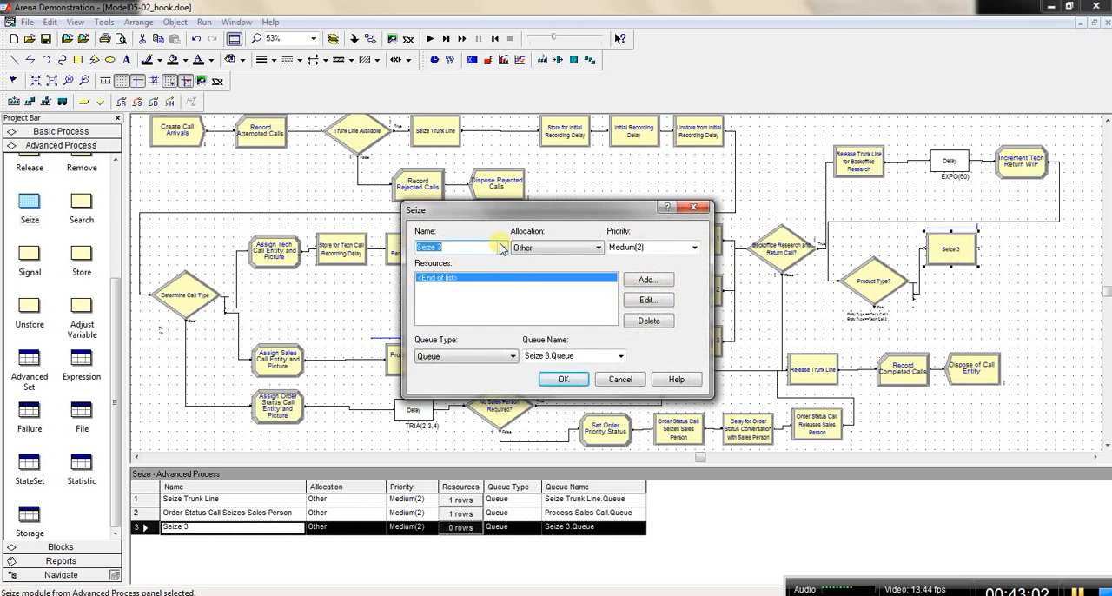
pyautogui.click(455, 246)
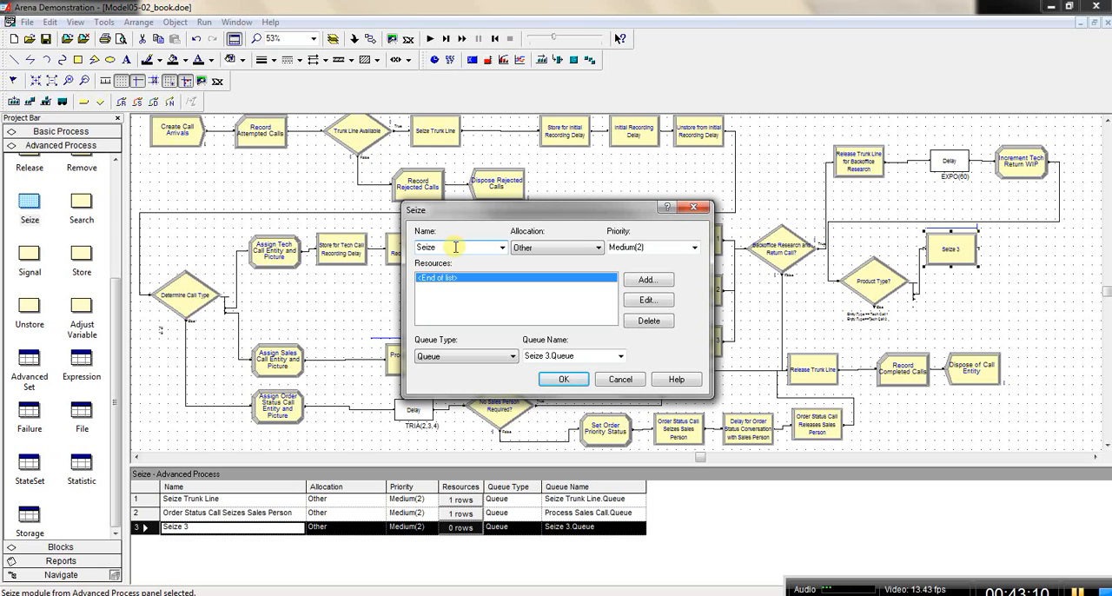
pyautogui.write('Tech Agent Type 1')
pyautogui.press('Tab')
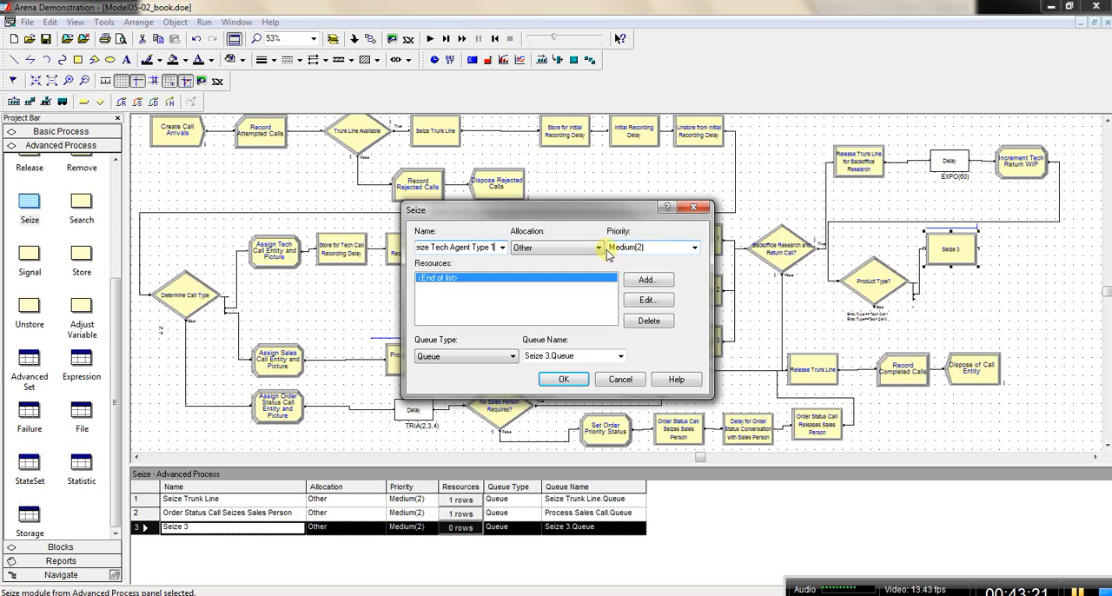
# Step: Set the Seize Tech Agent Type 1 module's priority to High(1) and add a resource entry of type Set using Product 1
pyautogui.click(694, 249)
pyautogui.click(685, 260)
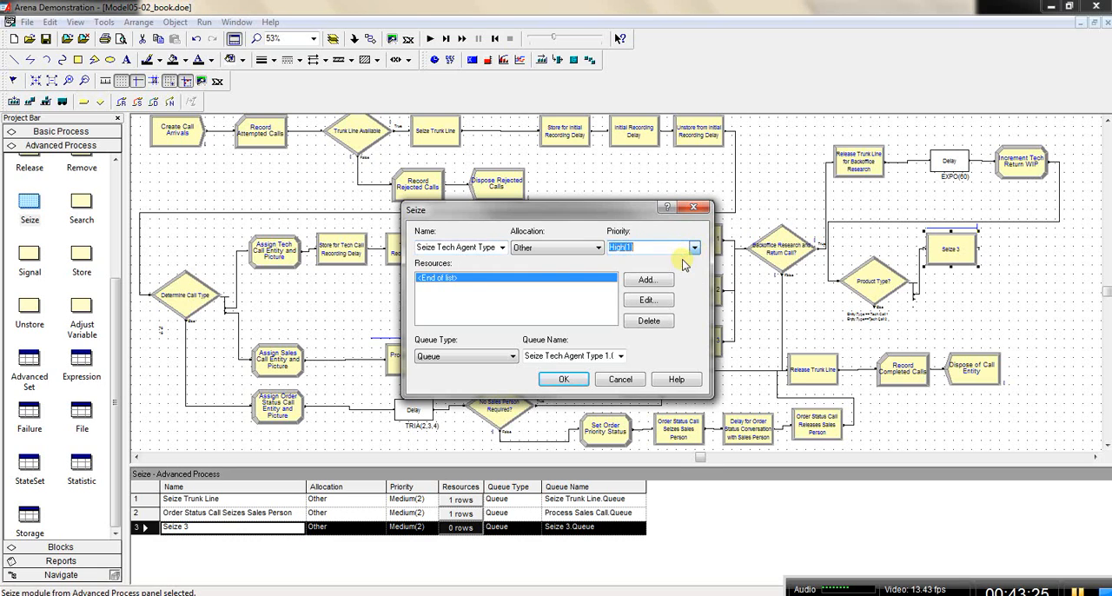
pyautogui.doubleClick(573, 282)
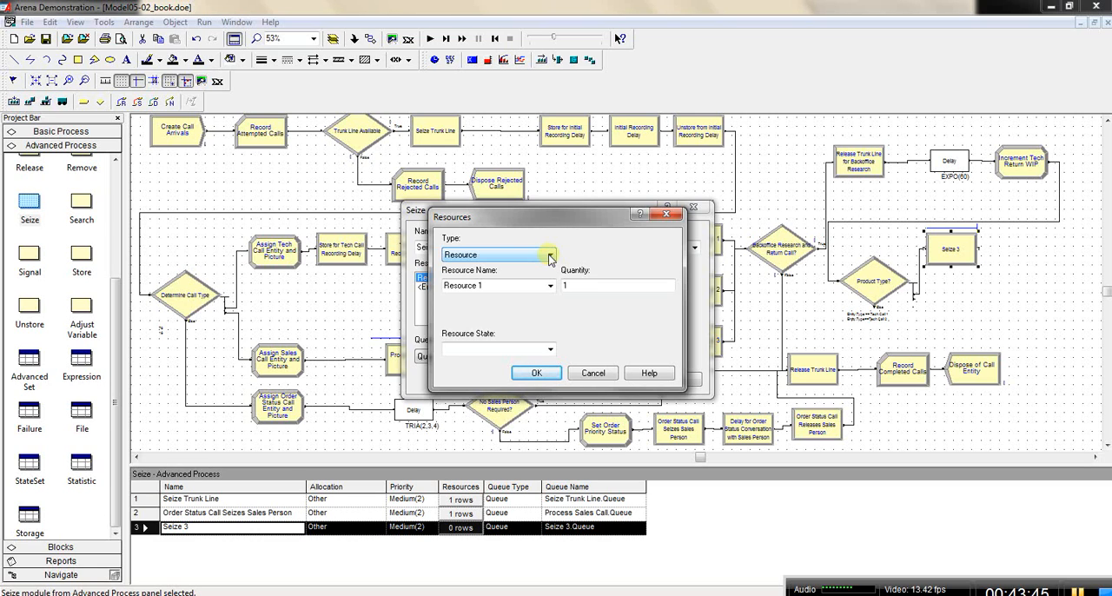
pyautogui.click(550, 286)
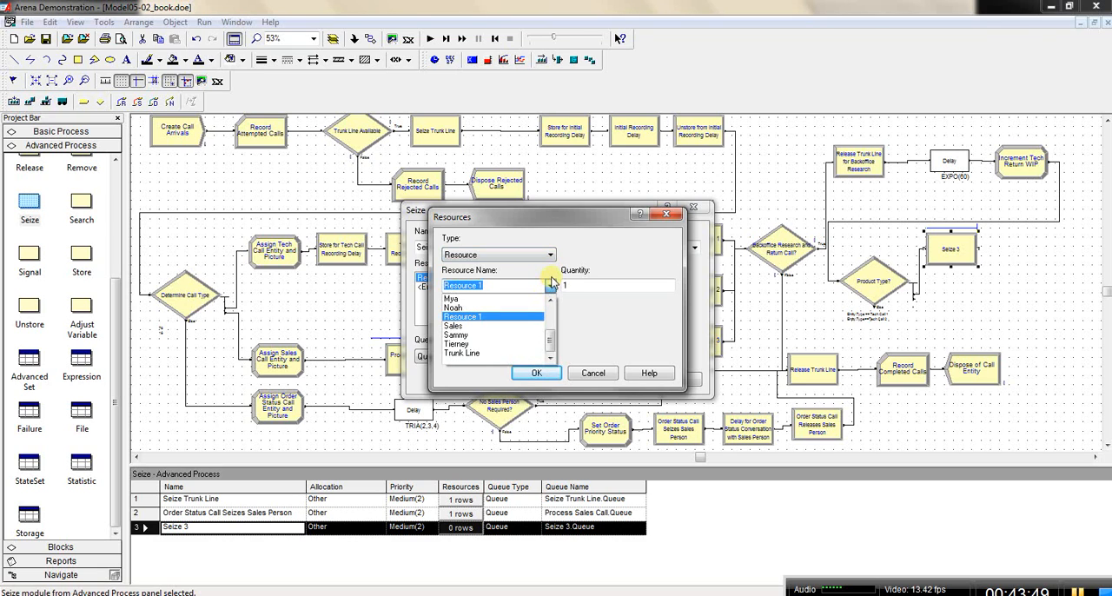
pyautogui.click(550, 257)
pyautogui.click(550, 257)
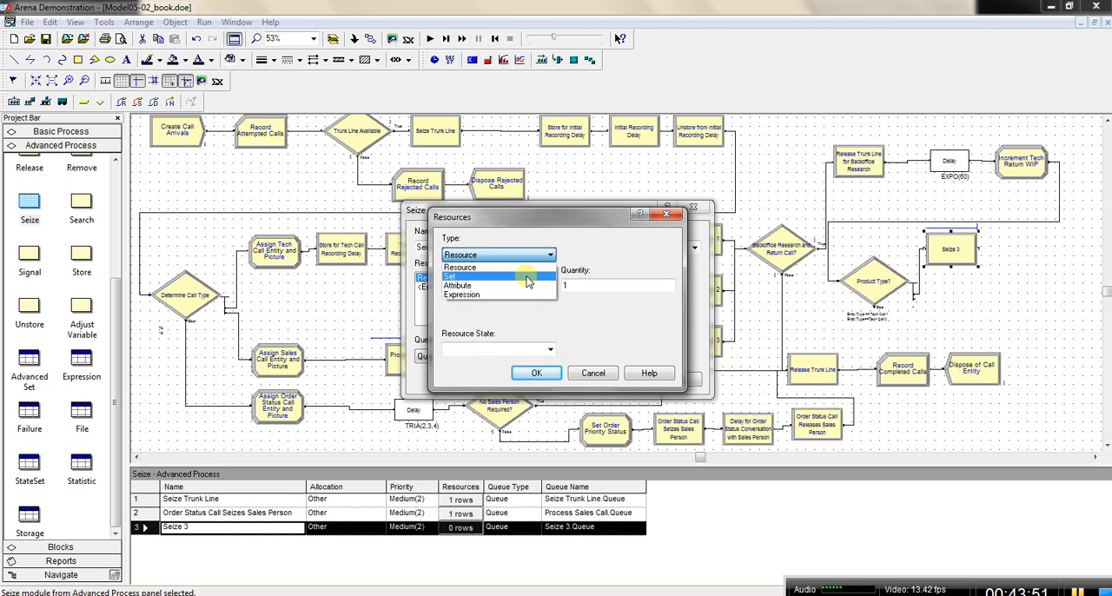
pyautogui.click(526, 278)
pyautogui.click(550, 286)
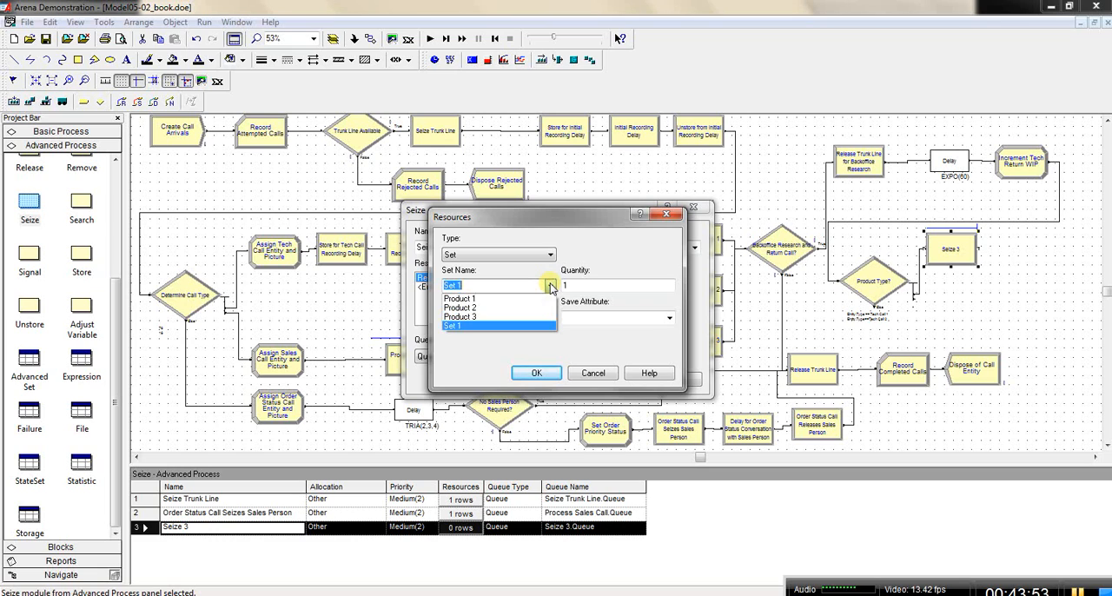
pyautogui.click(532, 299)
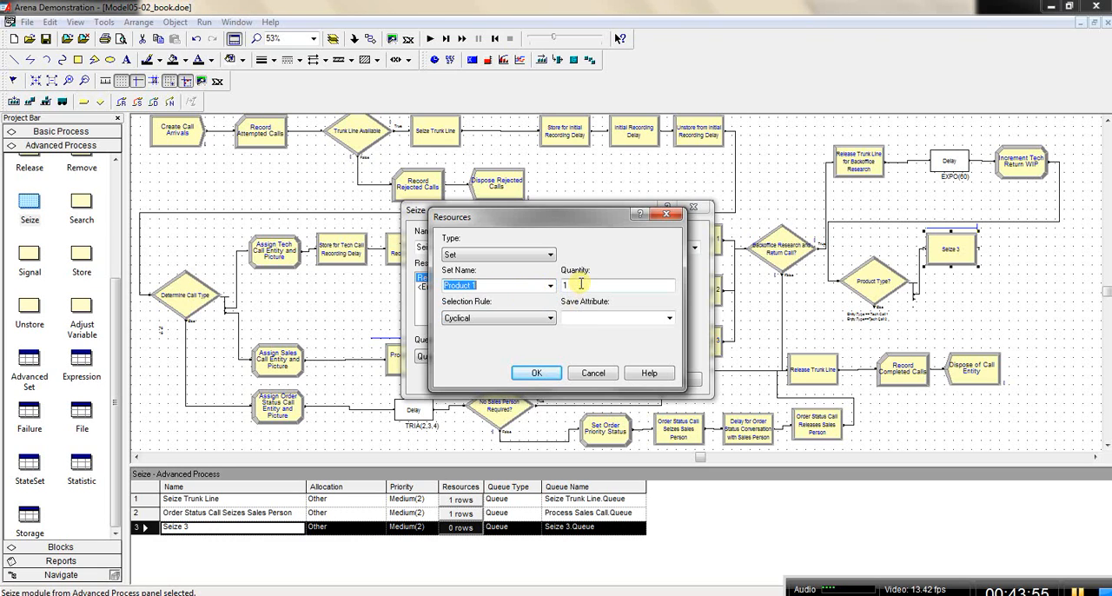
# Step: Set the Product 1 resource entry's selection rule to Specific Member with Tech Agent Index as the set index, and accept the module settings
pyautogui.click(551, 319)
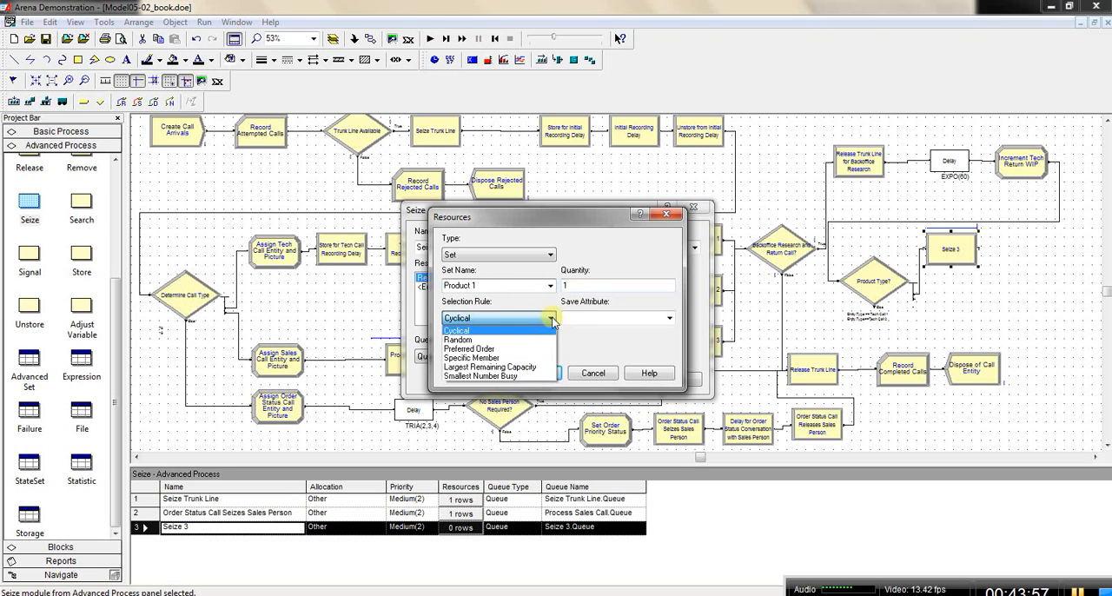
pyautogui.click(531, 359)
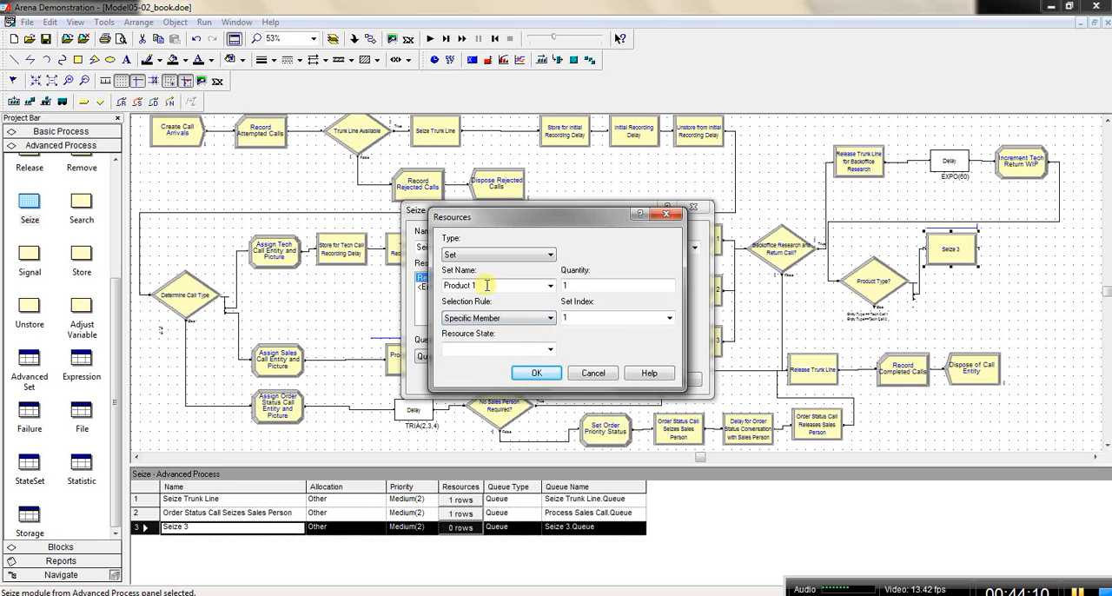
pyautogui.click(670, 319)
pyautogui.moveTo(670, 358); pyautogui.dragTo(670, 376)
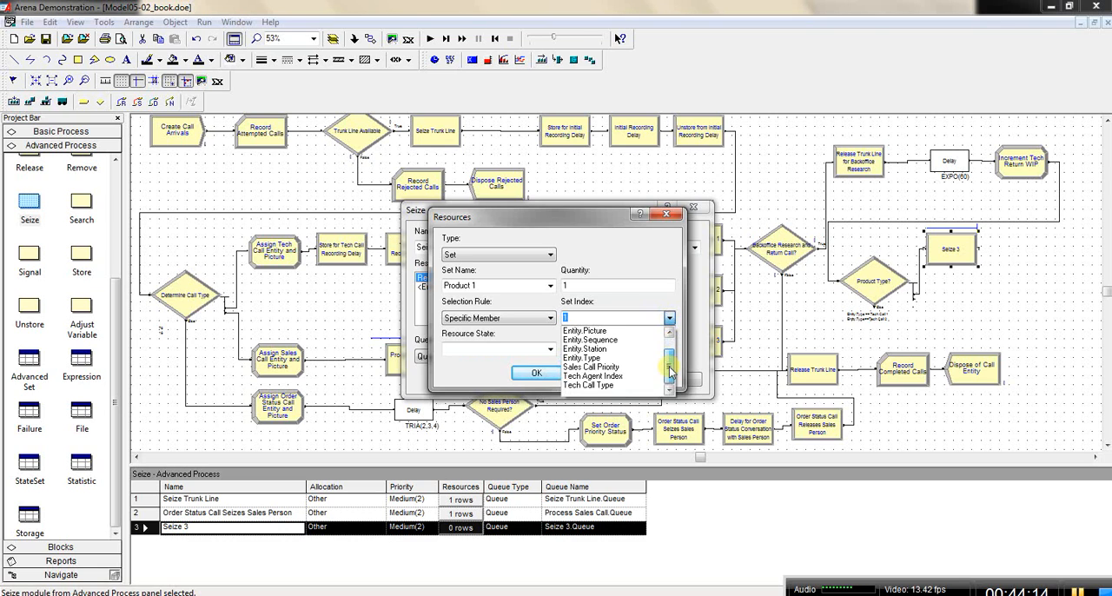
pyautogui.click(591, 376)
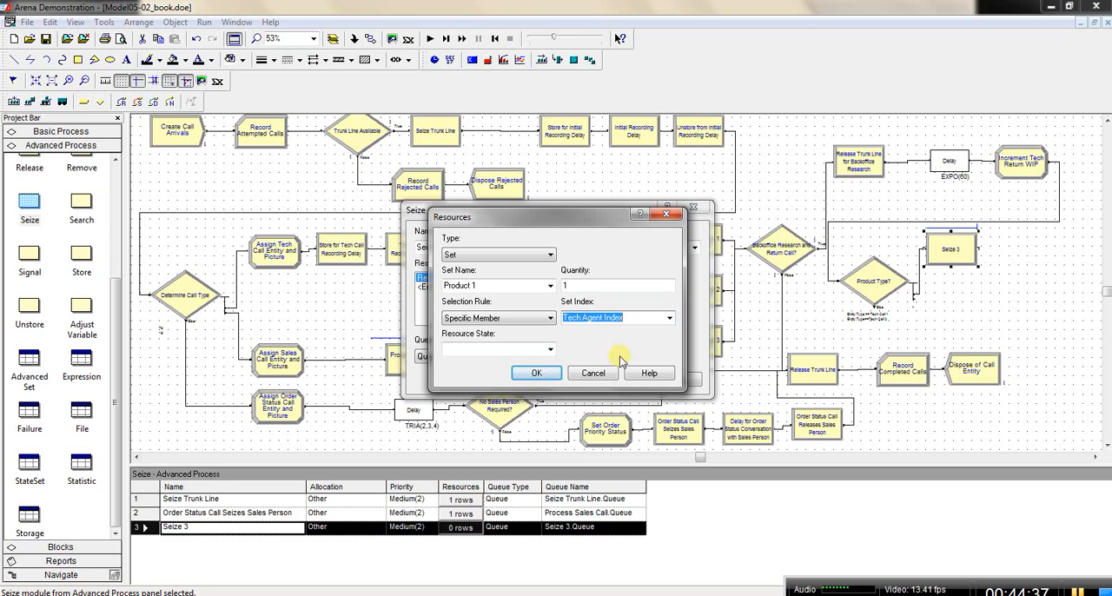
pyautogui.click(537, 375)
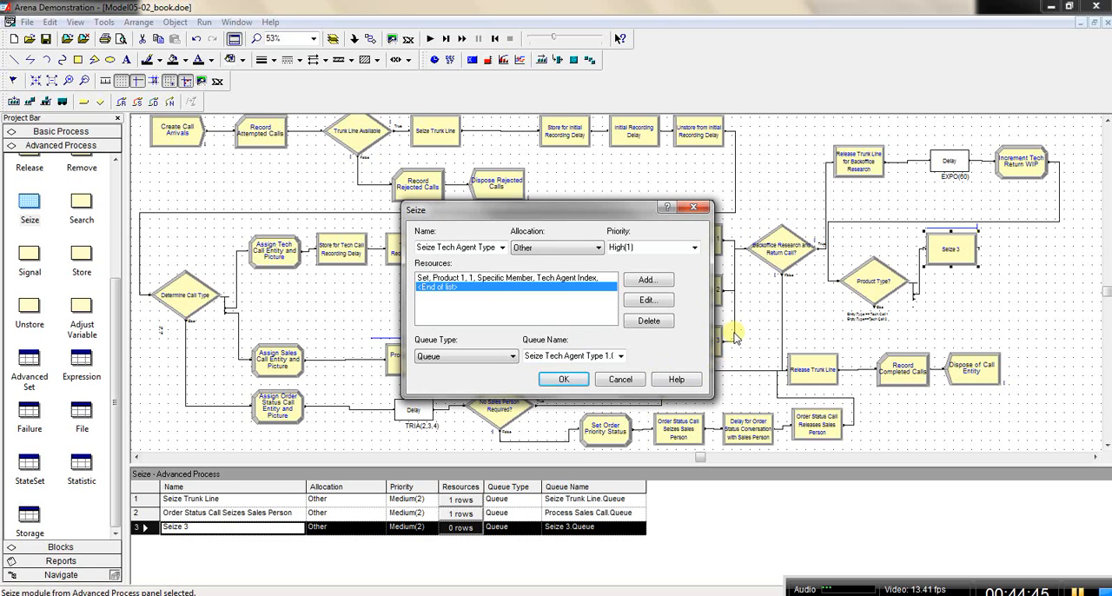
pyautogui.click(563, 380)
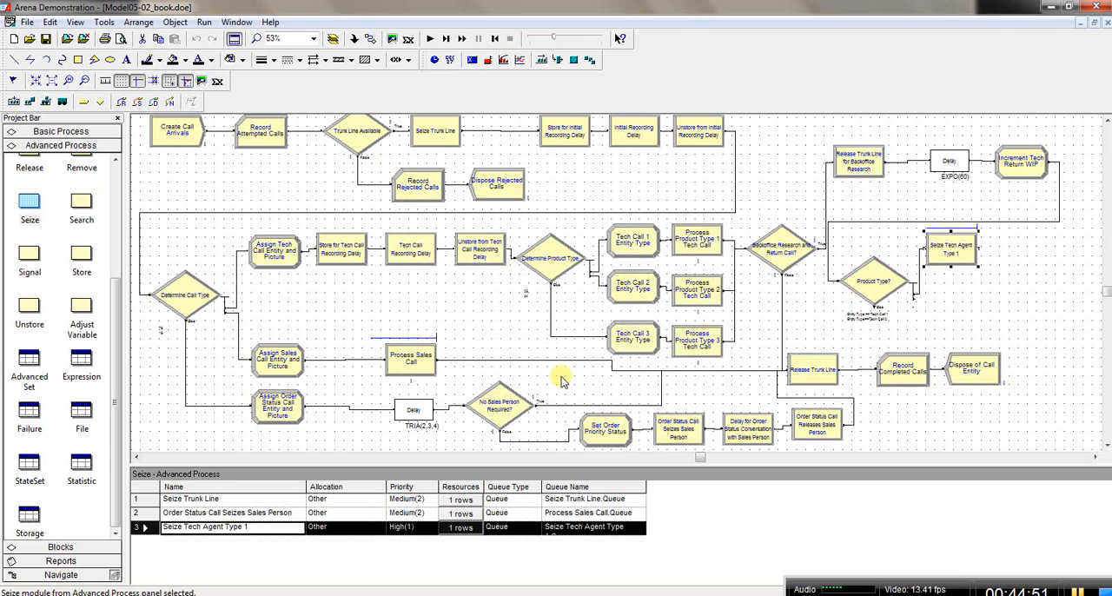
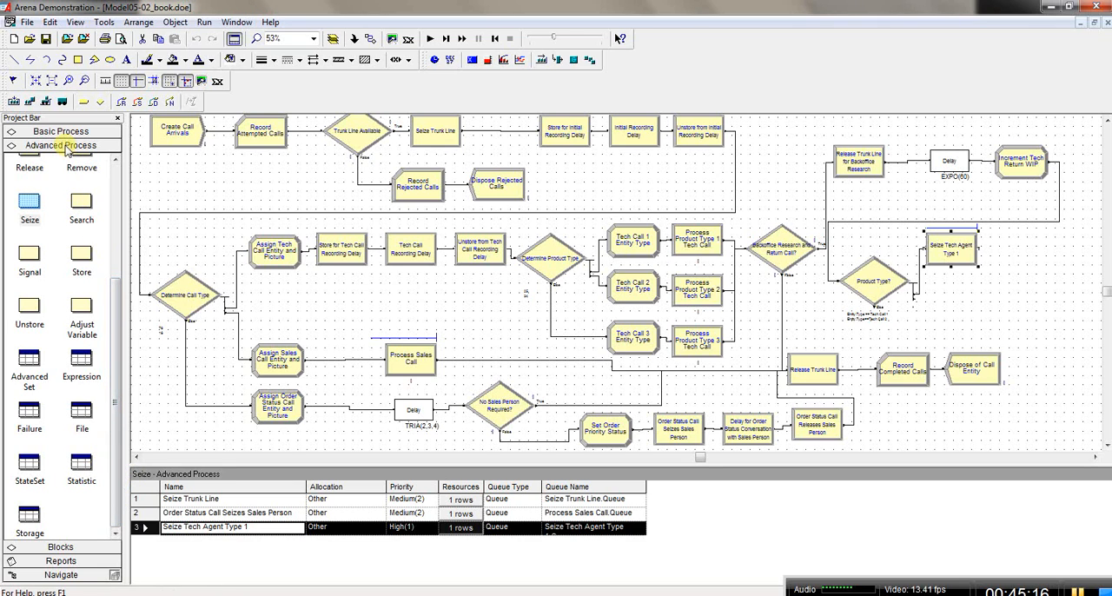
# Step: Add a second entry to the Expression module data and name it Return Tech Time
pyautogui.click(80, 366)
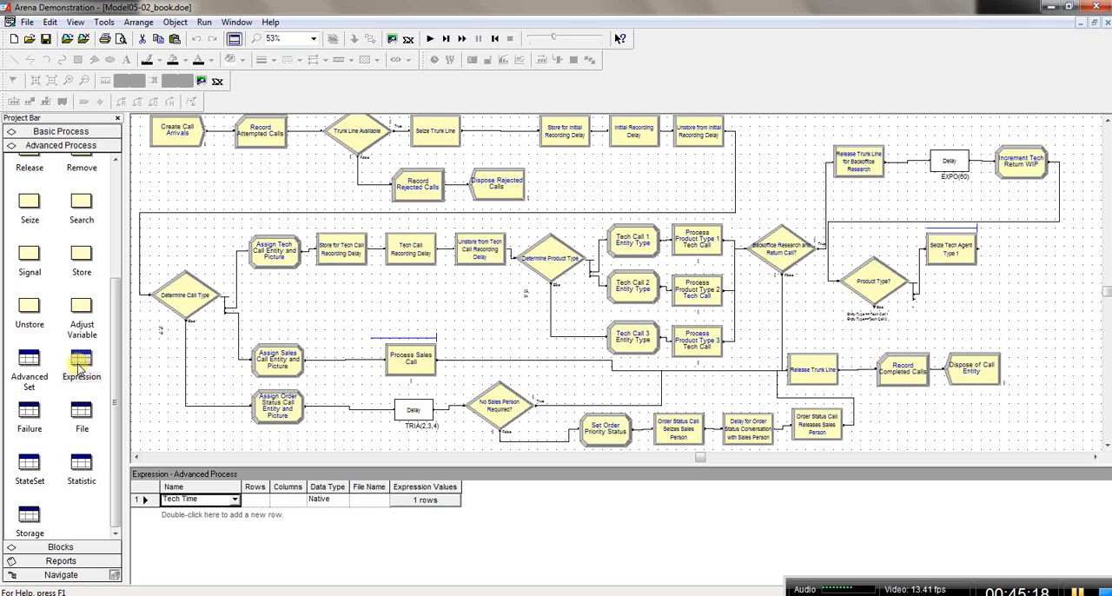
pyautogui.doubleClick(198, 515)
pyautogui.click(235, 514)
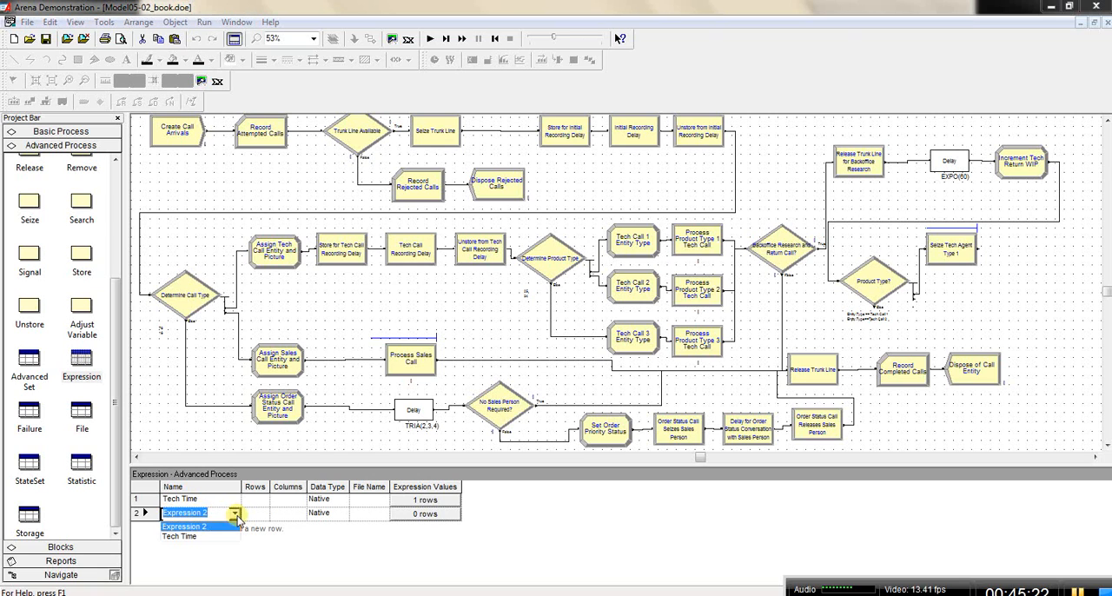
pyautogui.click(212, 536)
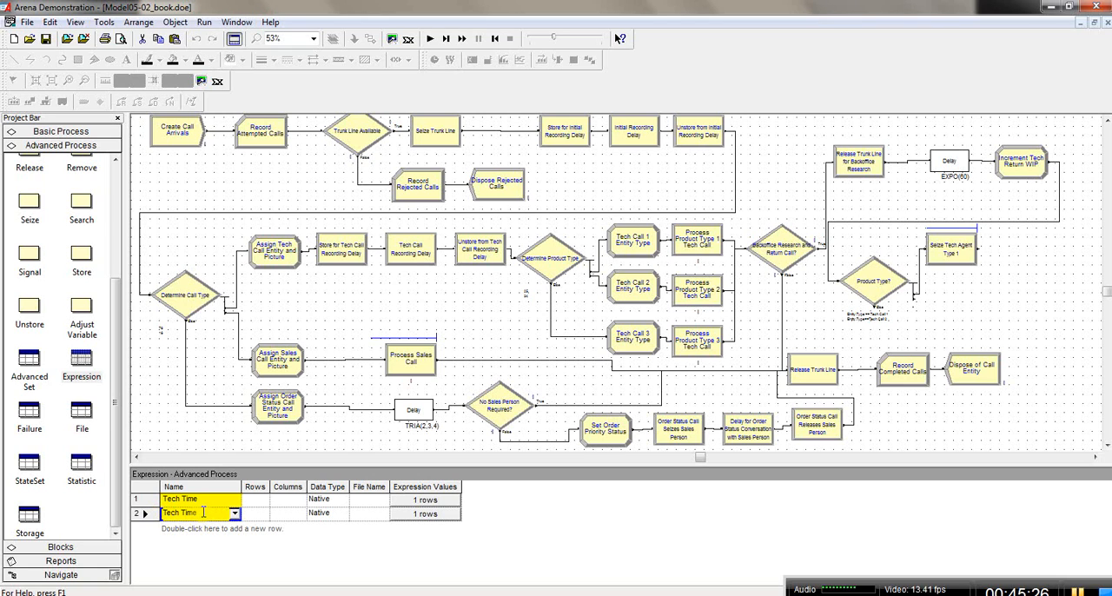
pyautogui.write('Retur')
pyautogui.press('BackSpace')
pyautogui.press('BackSpace')
pyautogui.write('urn')
pyautogui.click(254, 513)
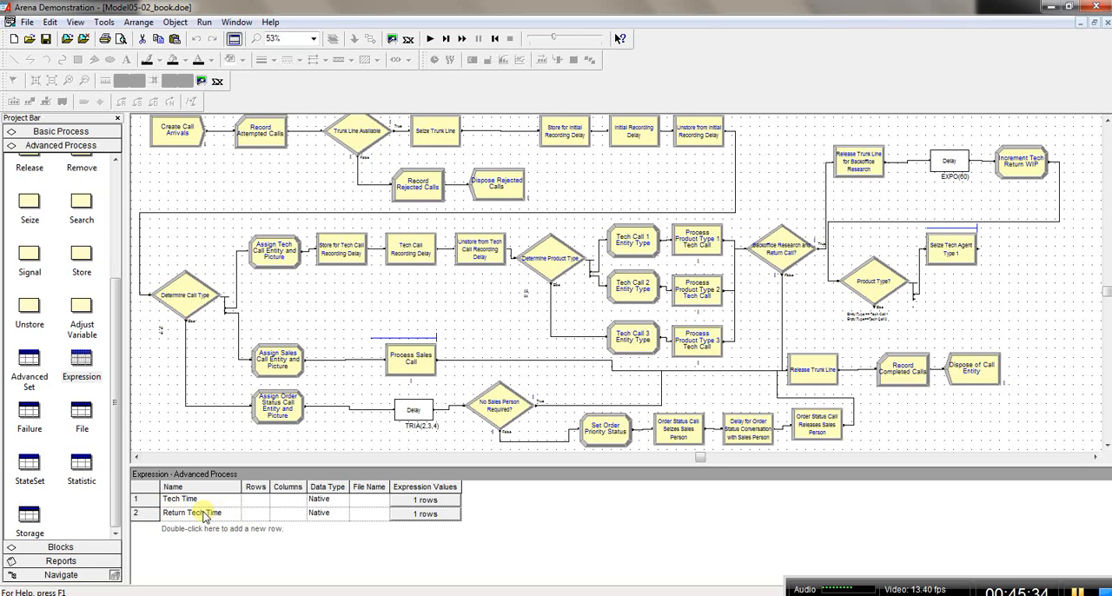
# Step: Set the expression value of Return Tech Time to TRIA(2,4,9) and close its values
pyautogui.doubleClick(407, 514)
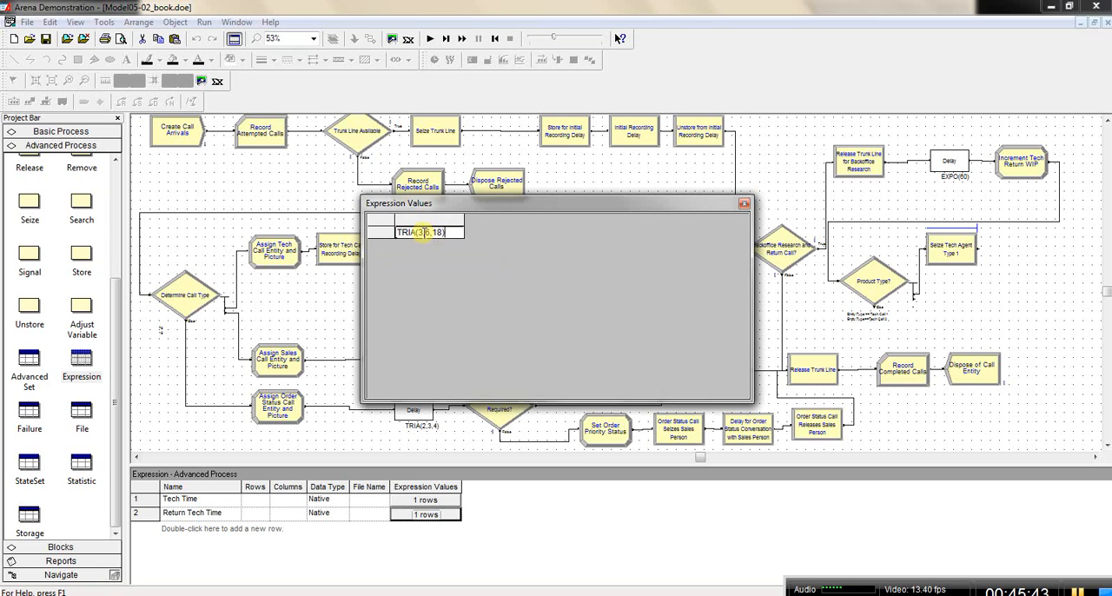
pyautogui.press('BackSpace')
pyautogui.press('BackSpace')
pyautogui.write('2')
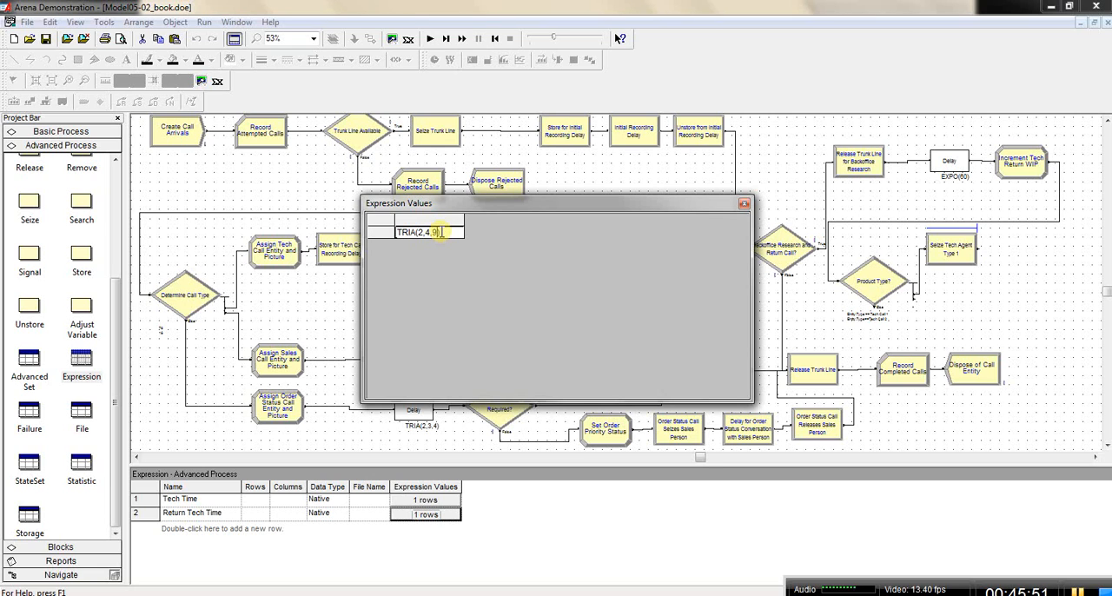
pyautogui.click(746, 205)
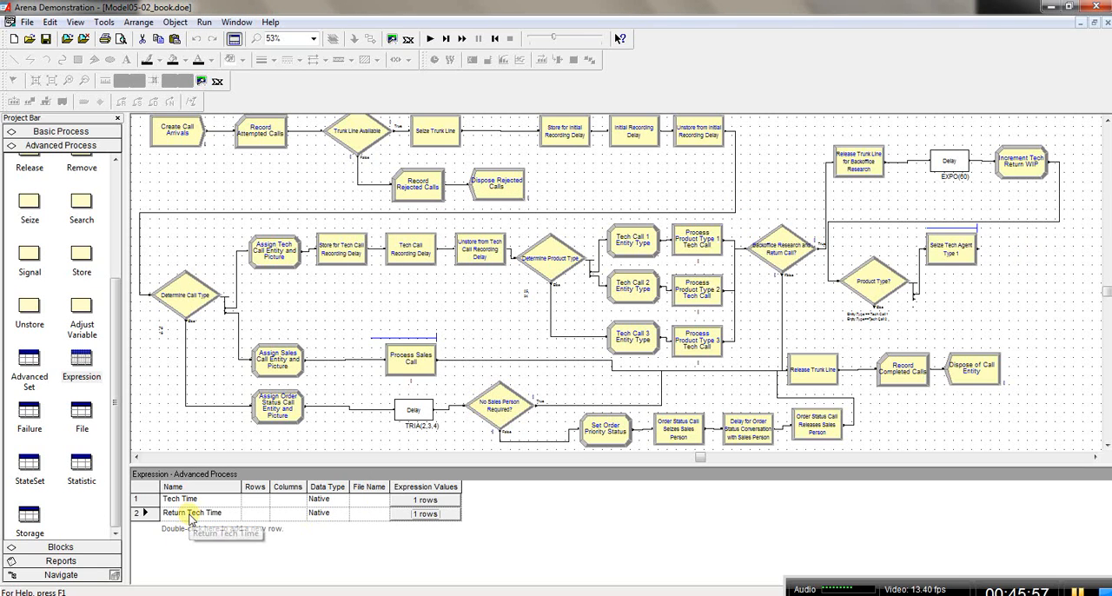
# Step: Add a Process module directly after Seize Tech Agent Type 1, connected to it
pyautogui.click(50, 132)
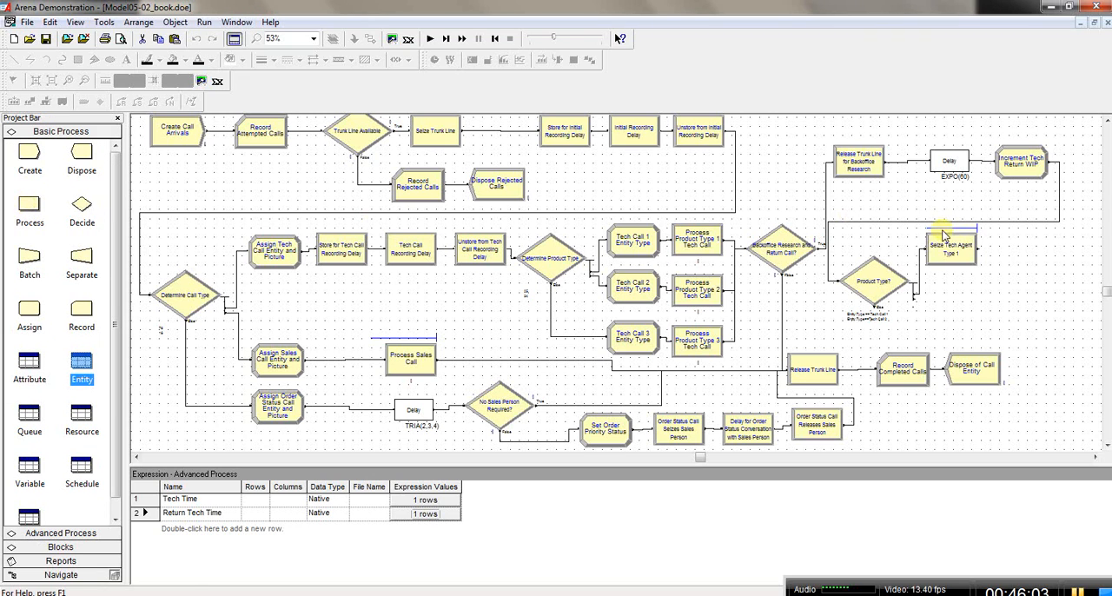
pyautogui.click(947, 246)
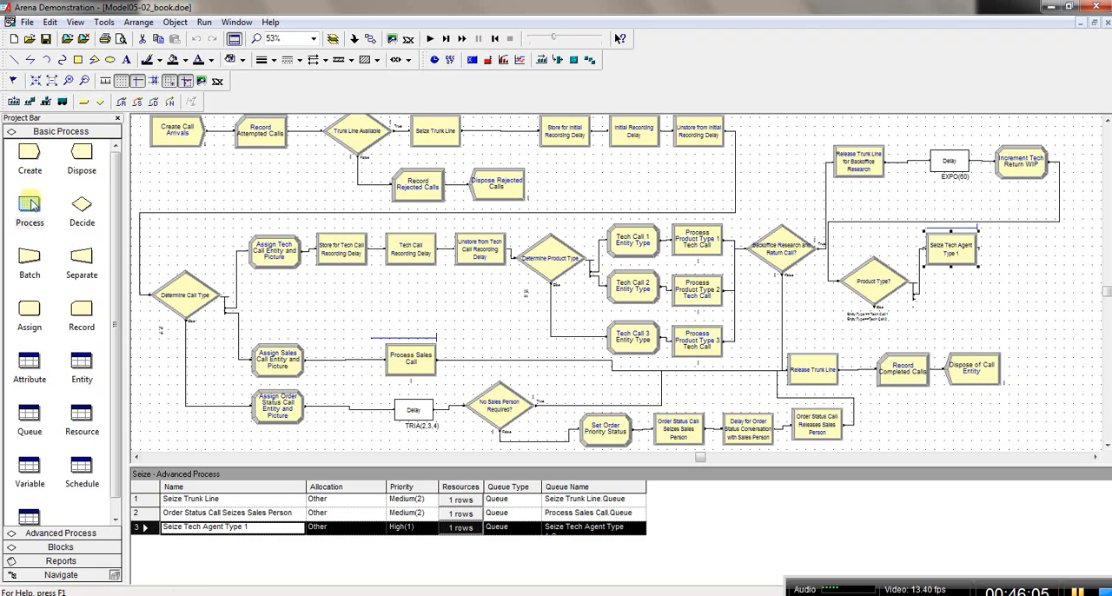
pyautogui.moveTo(30, 205); pyautogui.dragTo(987, 252)
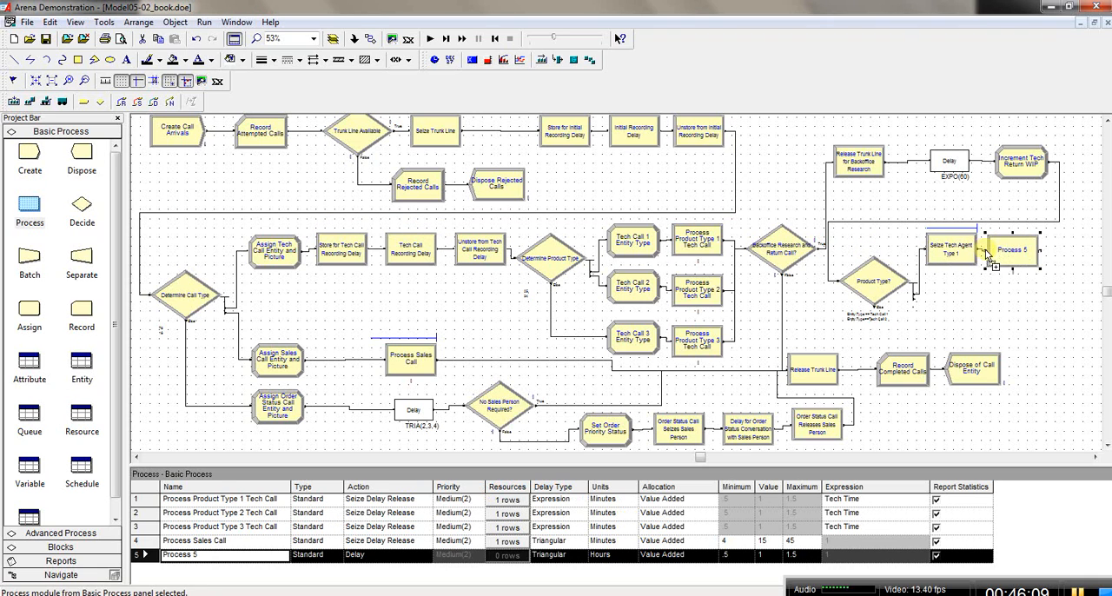
pyautogui.click(956, 250)
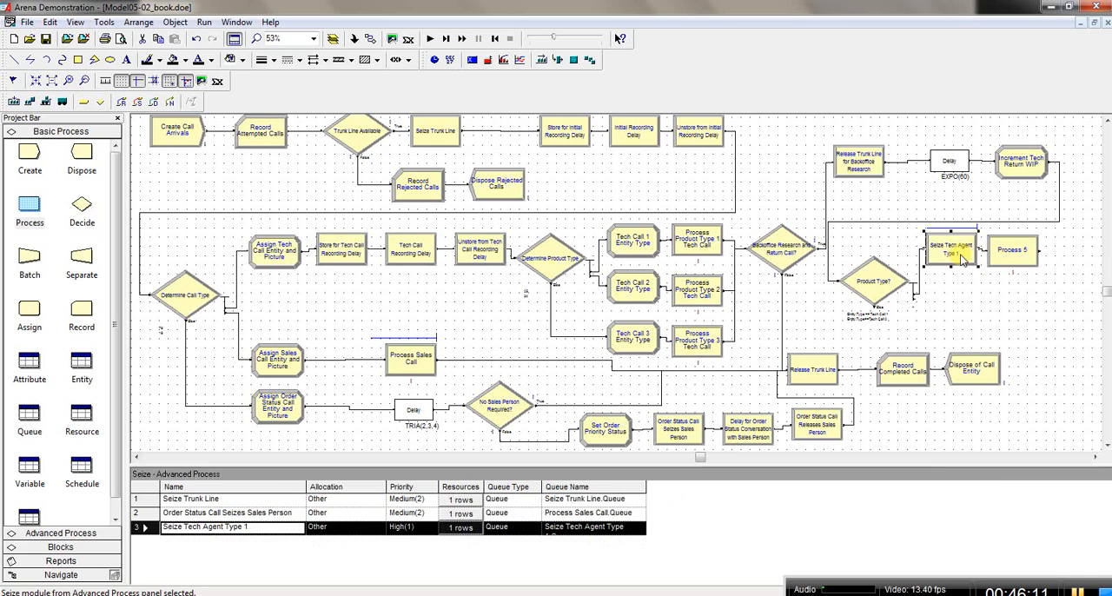
pyautogui.click(1006, 261)
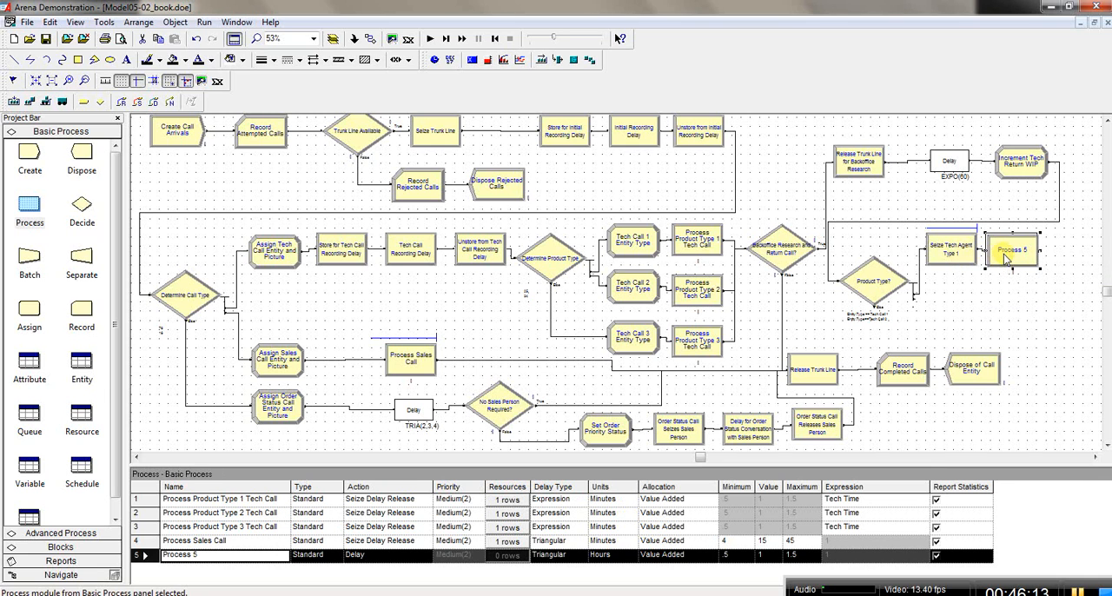
# Step: Name the new Process module after Seize Tech Agent Type 1 Returned Call Type 1
pyautogui.doubleClick(1003, 253)
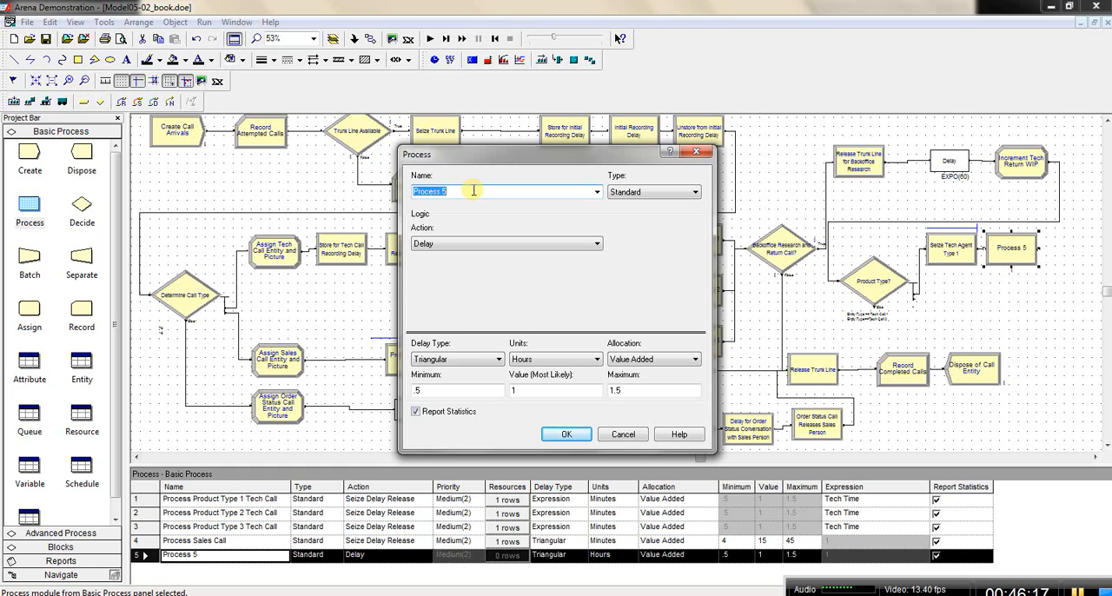
pyautogui.click(474, 190)
pyautogui.moveTo(473, 191); pyautogui.dragTo(408, 191)
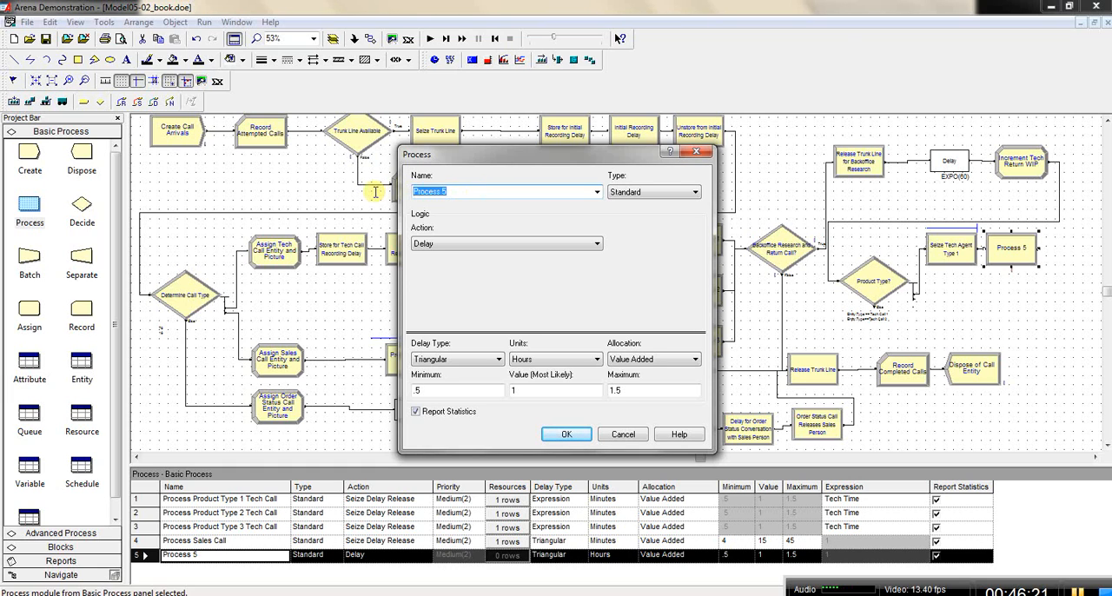
pyautogui.write('Returned Call Type 1')
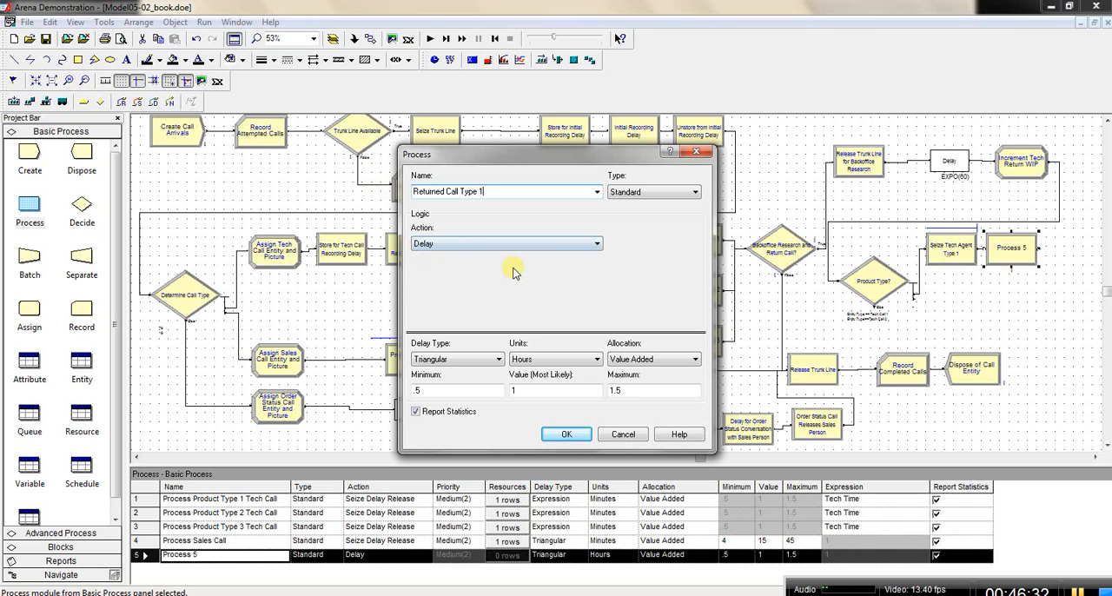
# Step: Set the Returned Call Type 1 process action to Seize Delay Release with priority High(1)
pyautogui.click(598, 246)
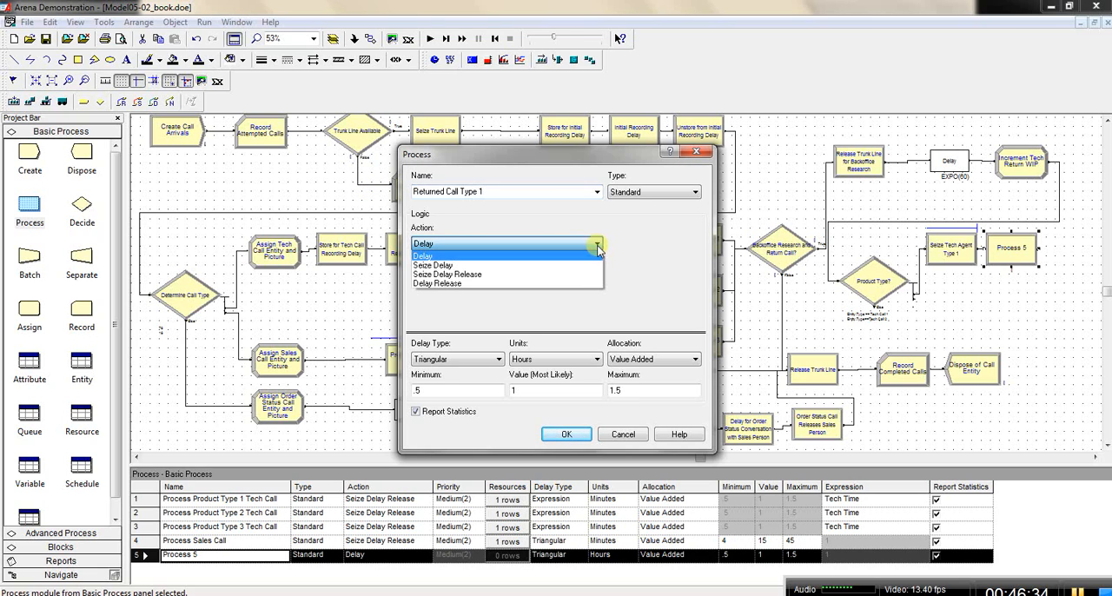
pyautogui.click(583, 274)
pyautogui.click(583, 276)
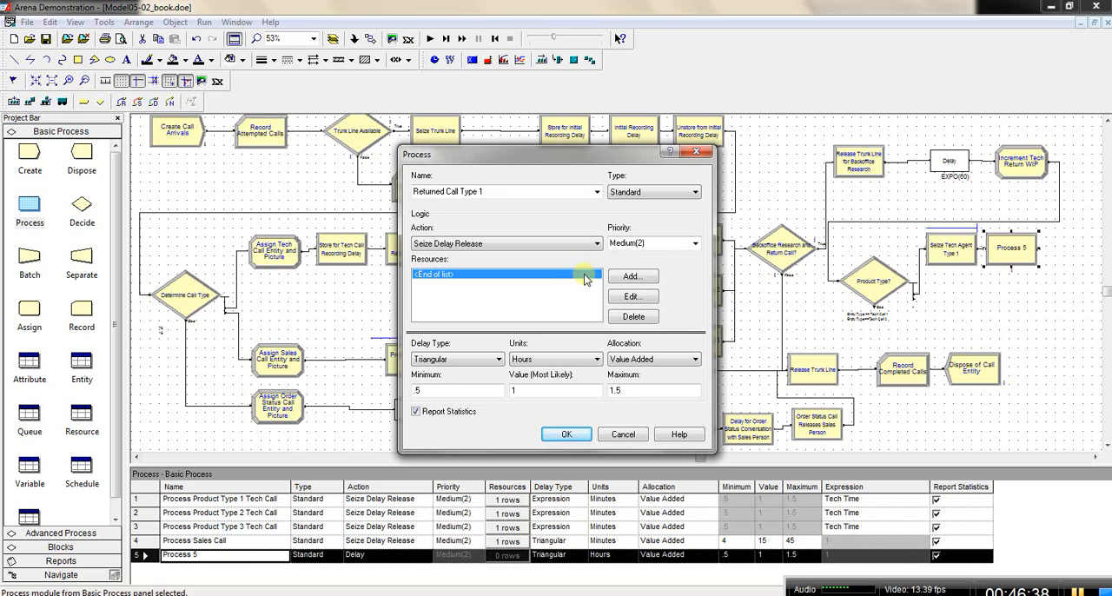
pyautogui.click(695, 247)
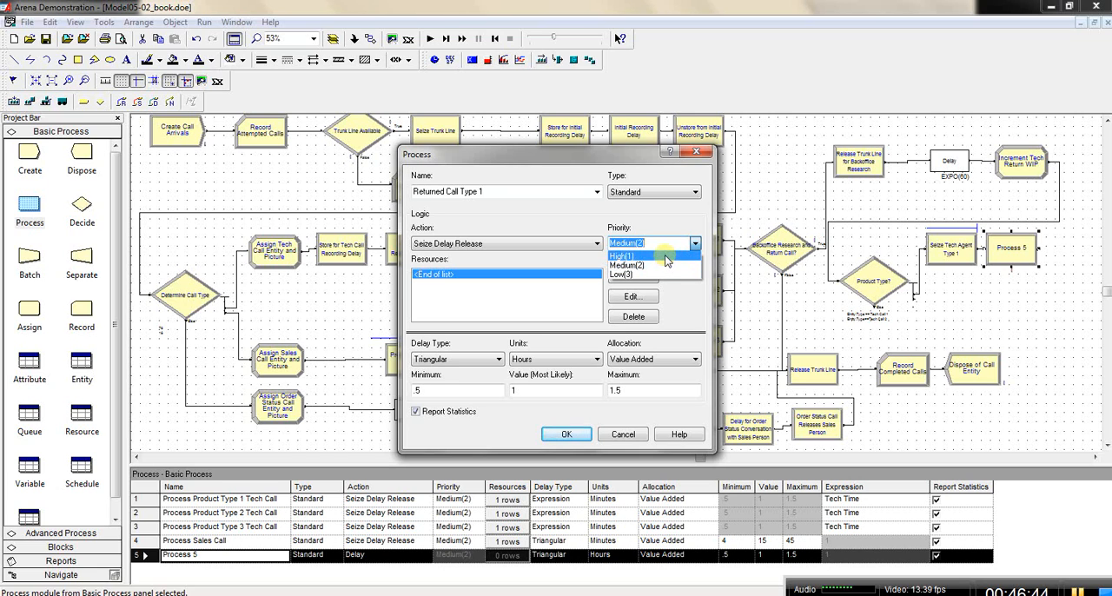
pyautogui.click(667, 258)
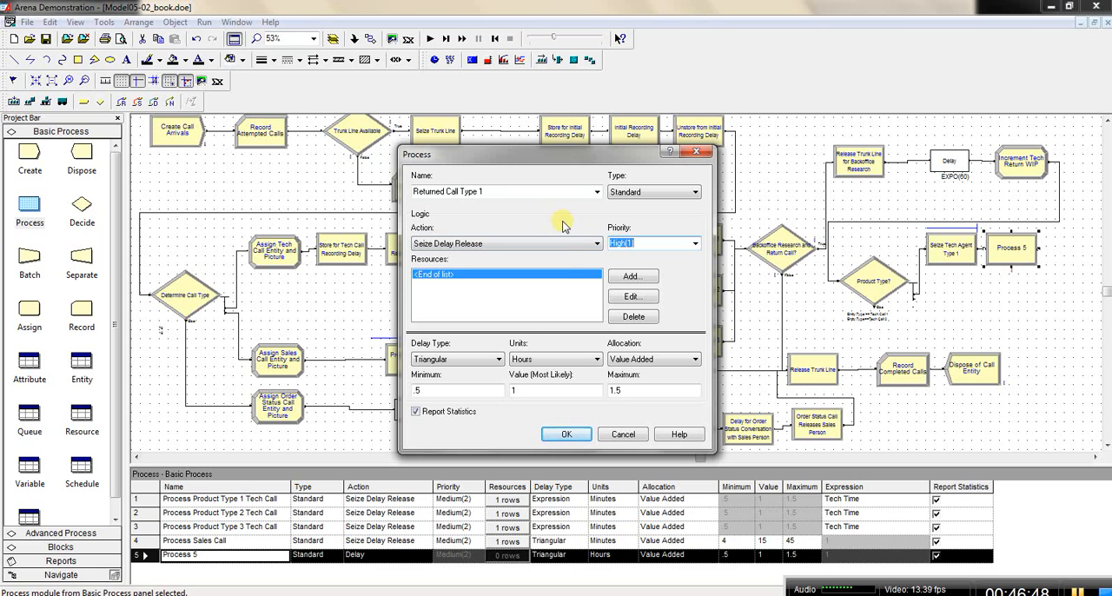
# Step: Add the Trunk Line resource with quantity 1 to the Returned Call Type 1 process
pyautogui.doubleClick(564, 278)
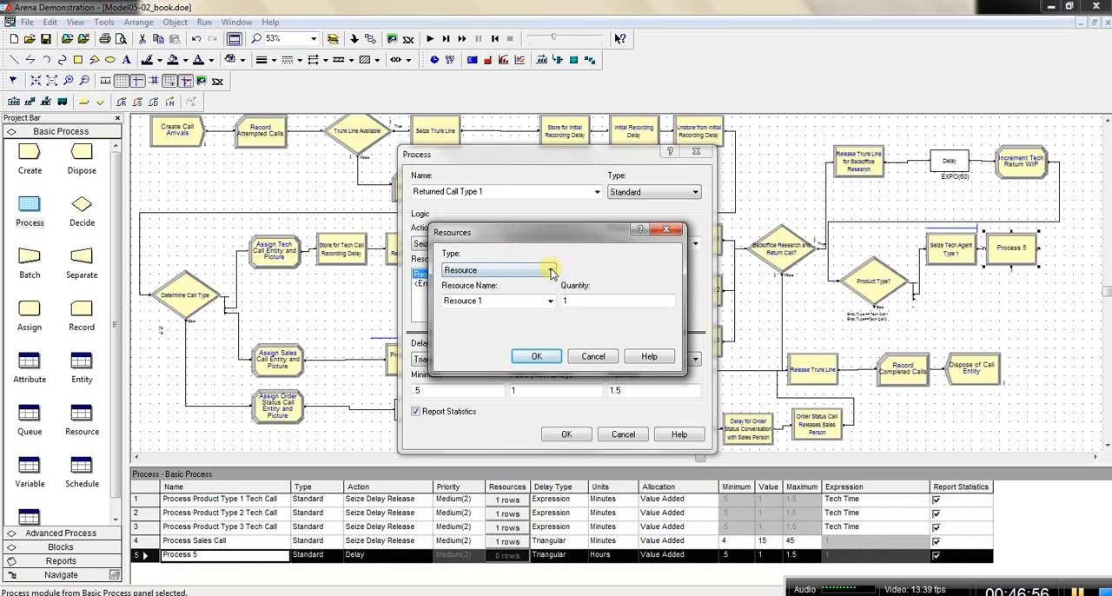
pyautogui.click(550, 301)
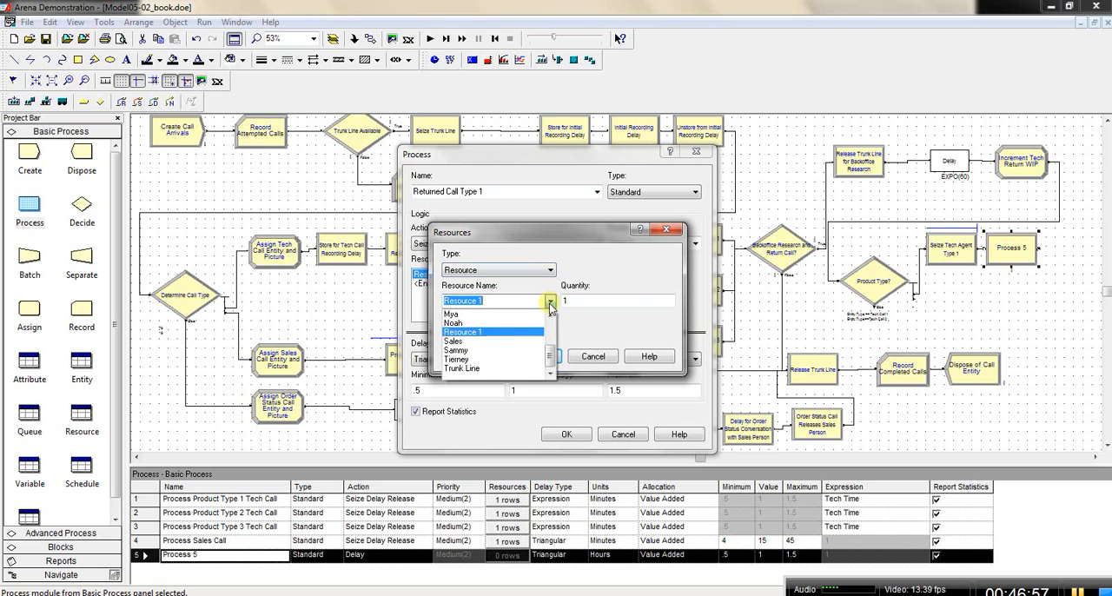
pyautogui.click(528, 372)
pyautogui.click(530, 356)
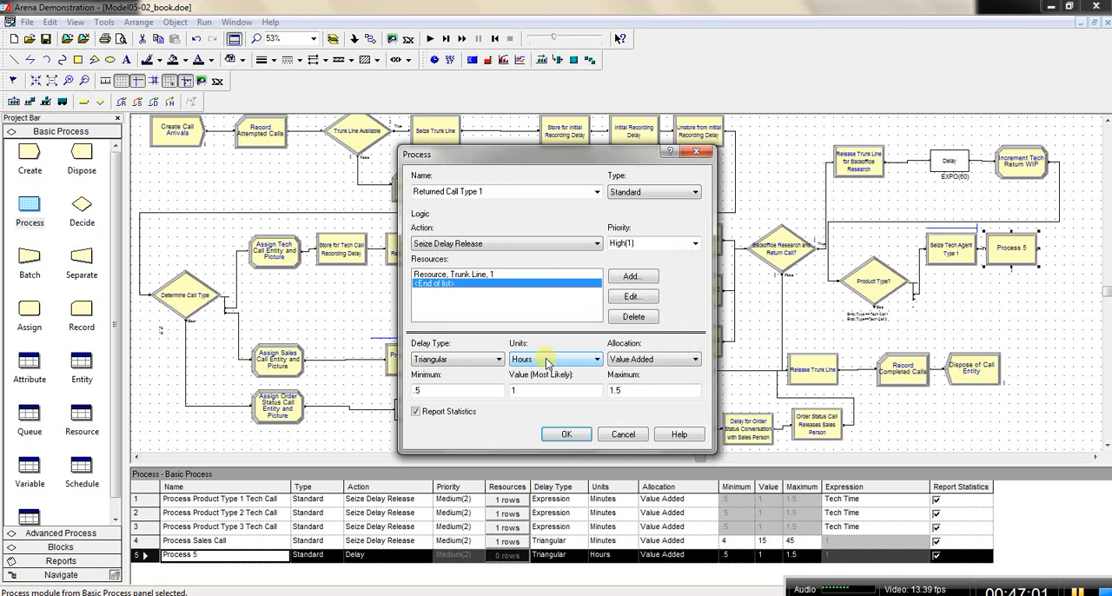
# Step: Set the Returned Call Type 1 delay type to Expression and its units to Minutes
pyautogui.click(501, 360)
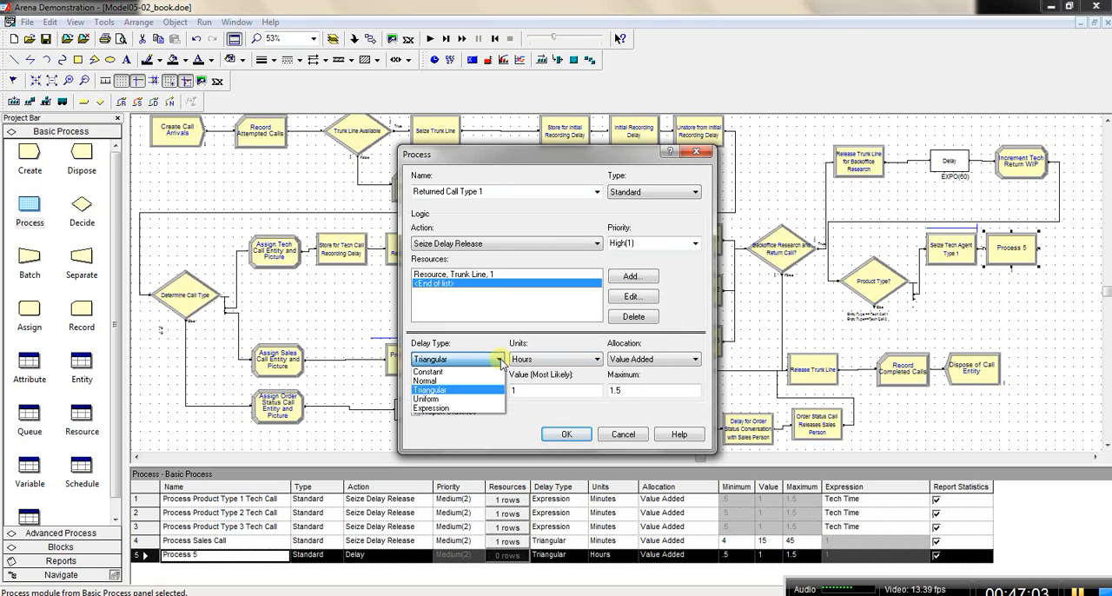
pyautogui.click(453, 408)
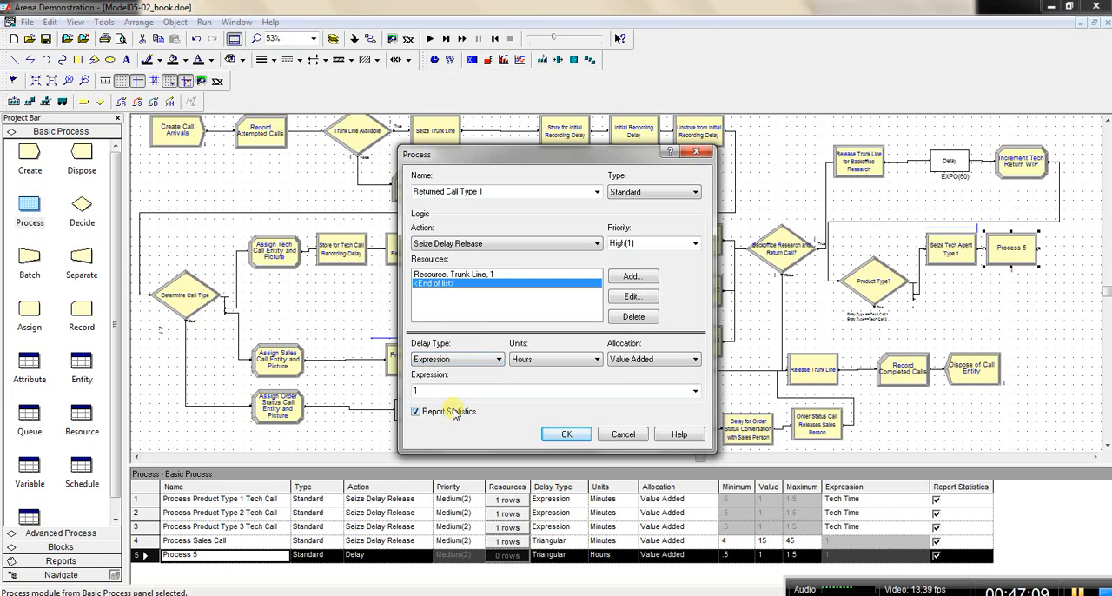
pyautogui.click(596, 359)
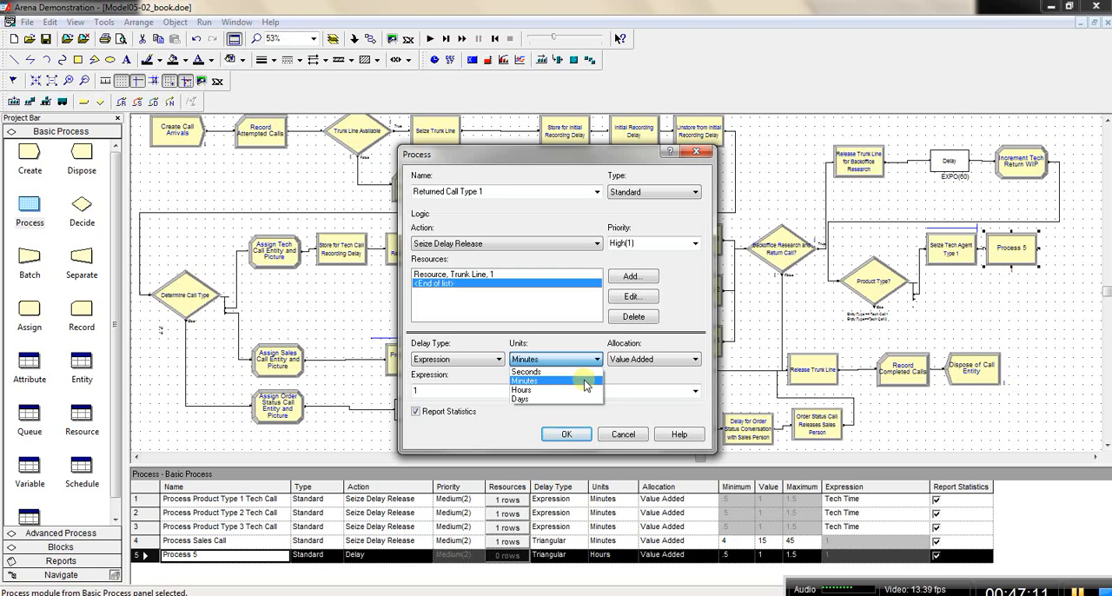
pyautogui.click(586, 385)
# Step: Open the Expression Builder for the Returned Call Type 1 delay expression and move it aside from the process settings
pyautogui.click(695, 393)
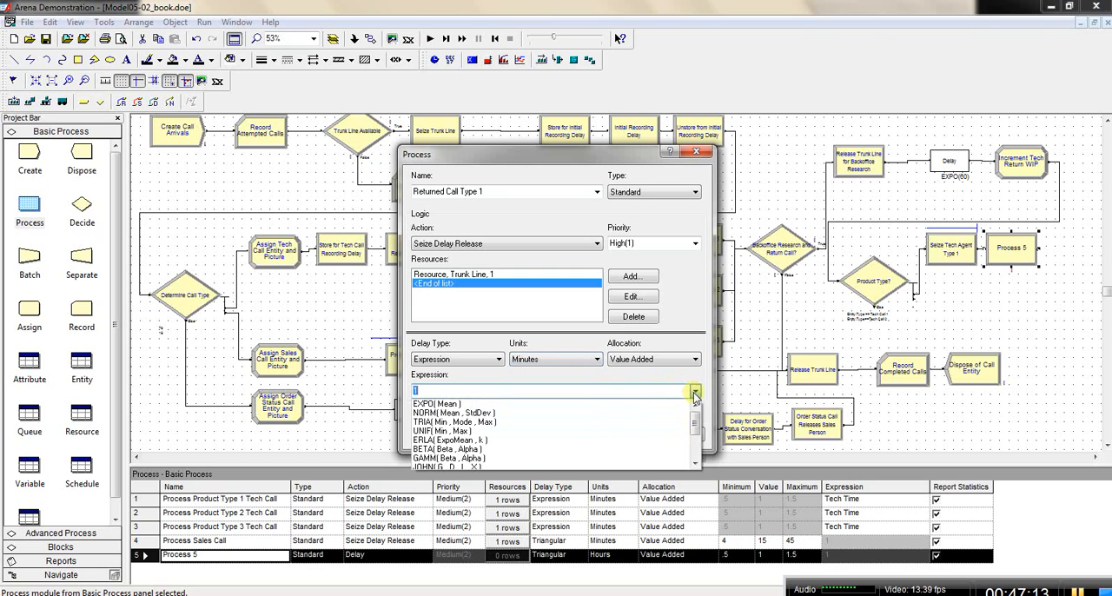
pyautogui.moveTo(695, 426); pyautogui.dragTo(692, 389)
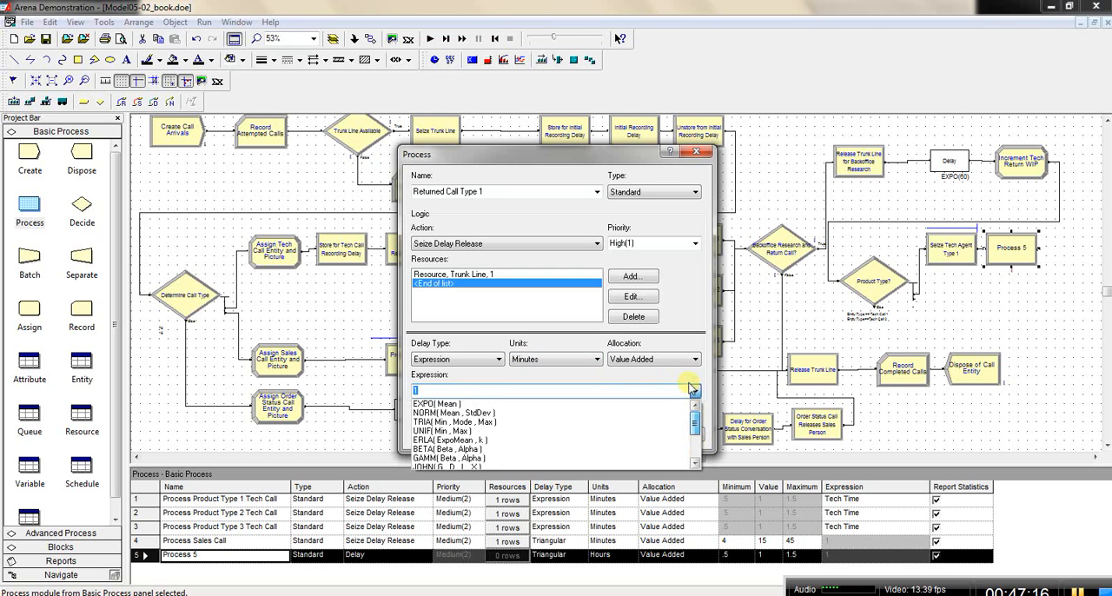
pyautogui.click(587, 391)
pyautogui.rightClick(586, 391)
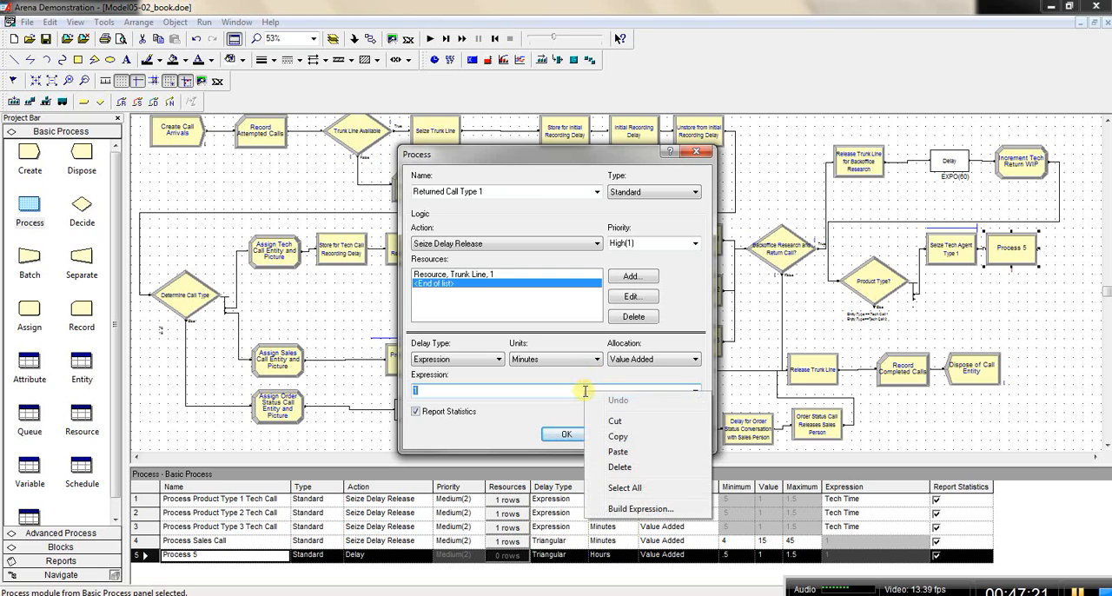
pyautogui.click(633, 513)
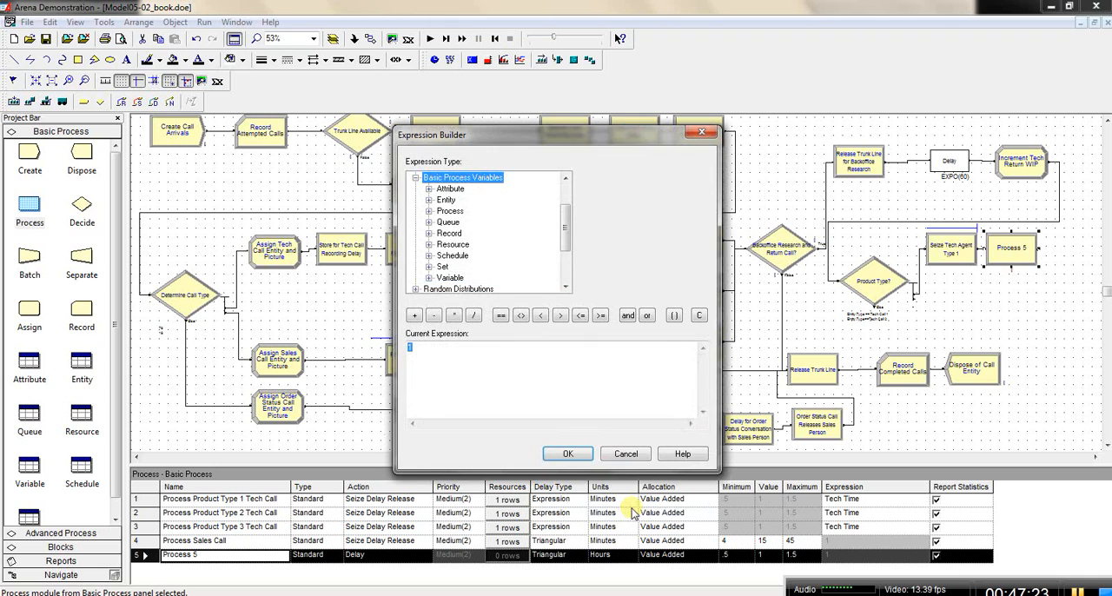
pyautogui.moveTo(588, 134); pyautogui.dragTo(800, 128)
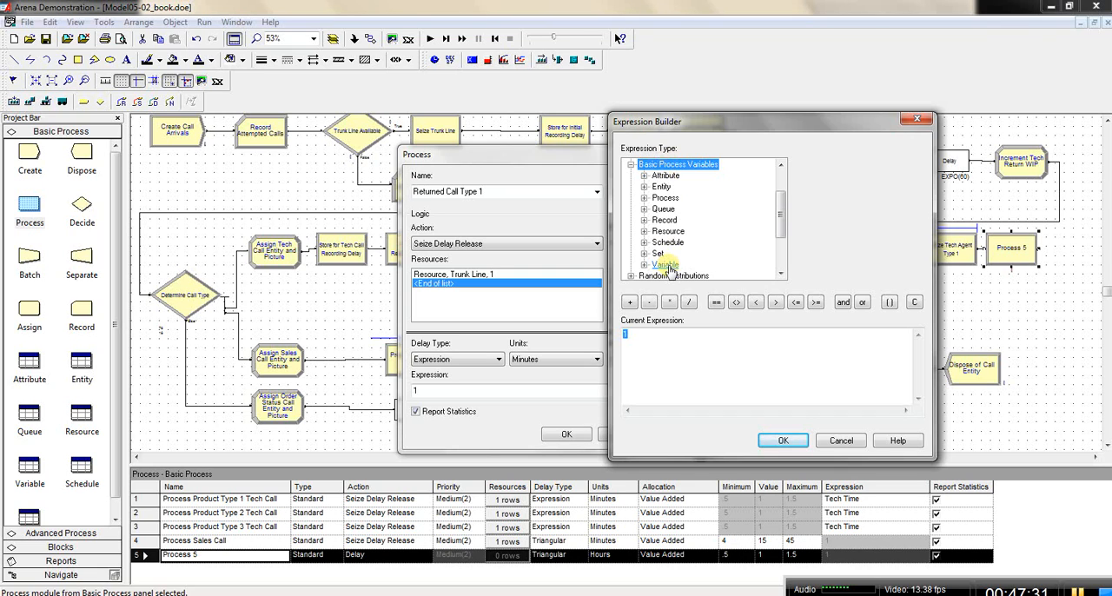
pyautogui.doubleClick(682, 164)
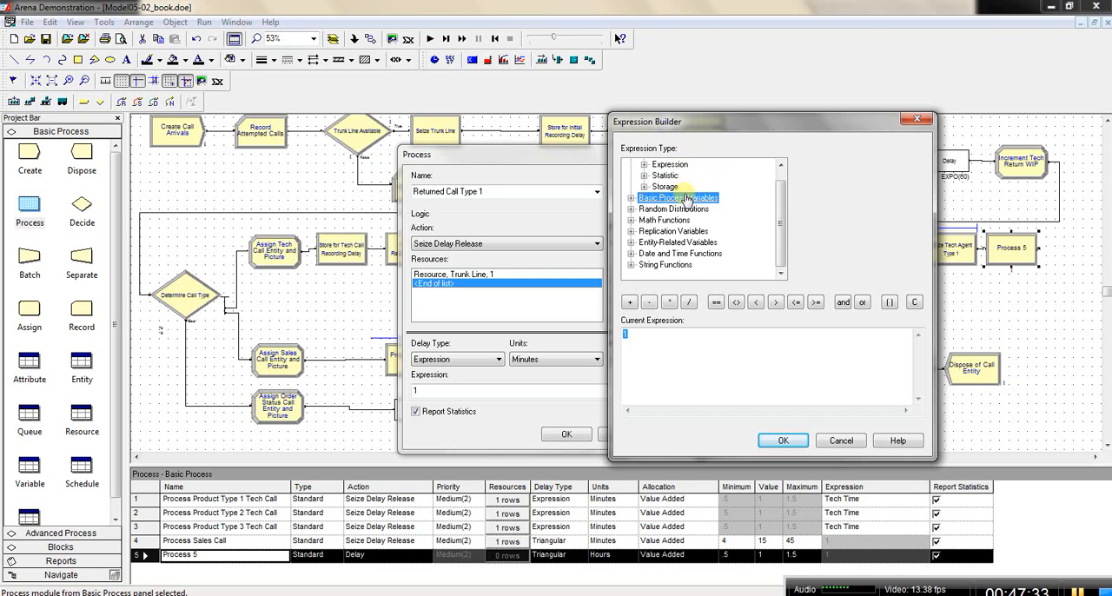
pyautogui.doubleClick(686, 198)
pyautogui.doubleClick(667, 265)
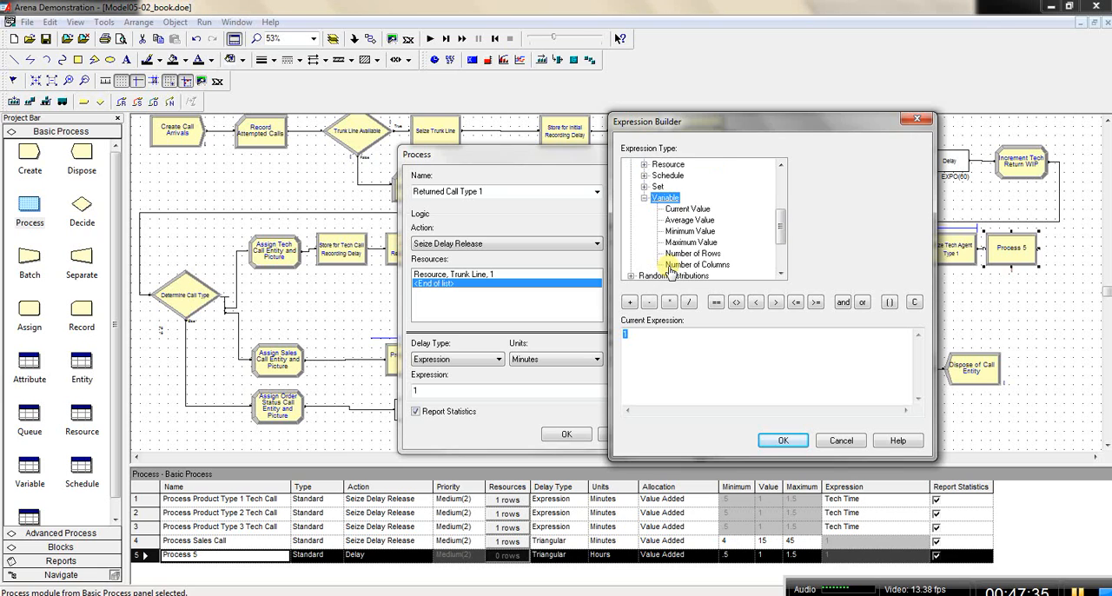
pyautogui.click(691, 209)
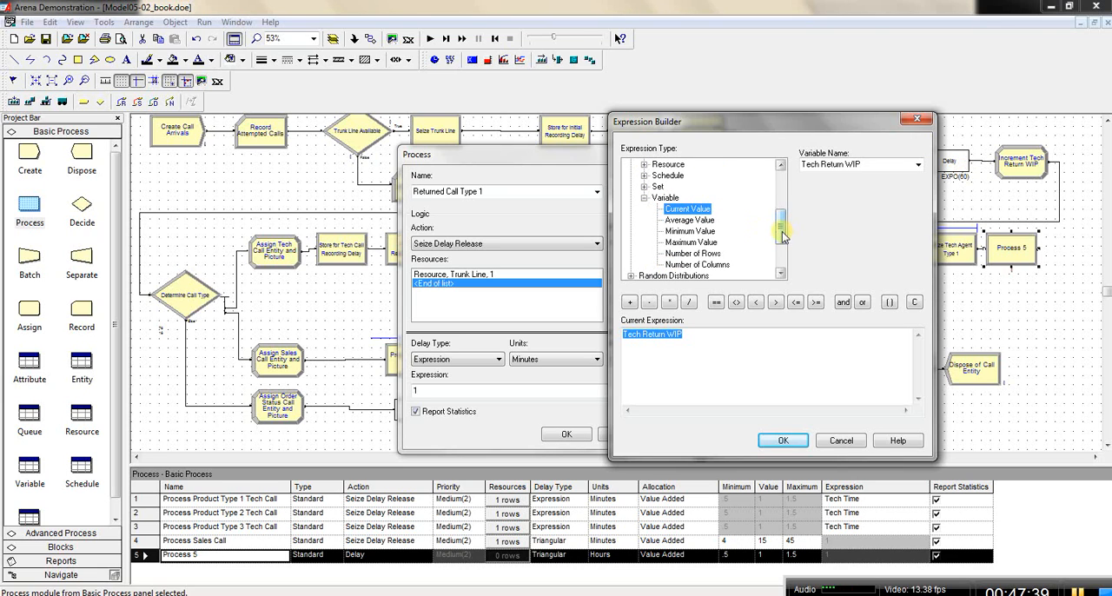
pyautogui.moveTo(782, 230); pyautogui.dragTo(782, 202)
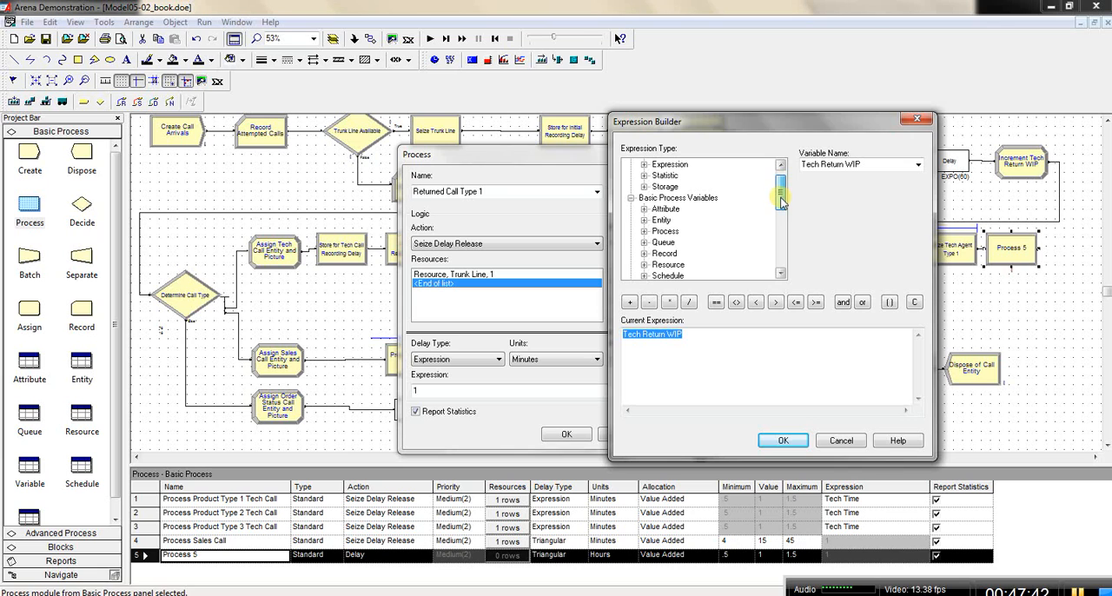
pyautogui.doubleClick(682, 199)
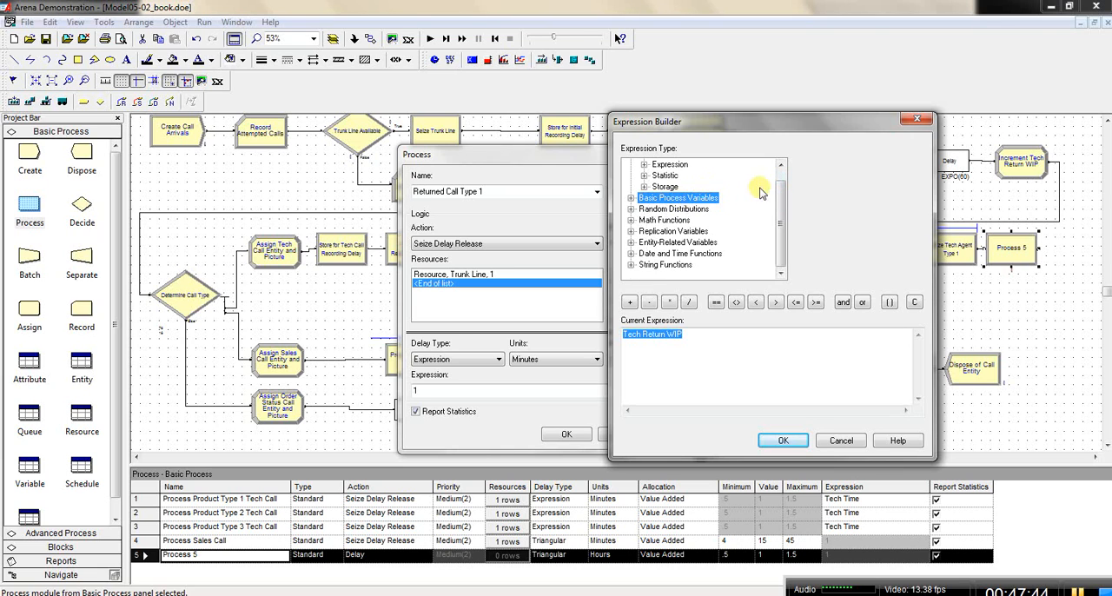
pyautogui.moveTo(782, 209); pyautogui.dragTo(782, 170)
# Step: Set the Returned Call Type 1 delay expression to the value of Return Tech Time, apply the process settings and review them
pyautogui.doubleClick(679, 165)
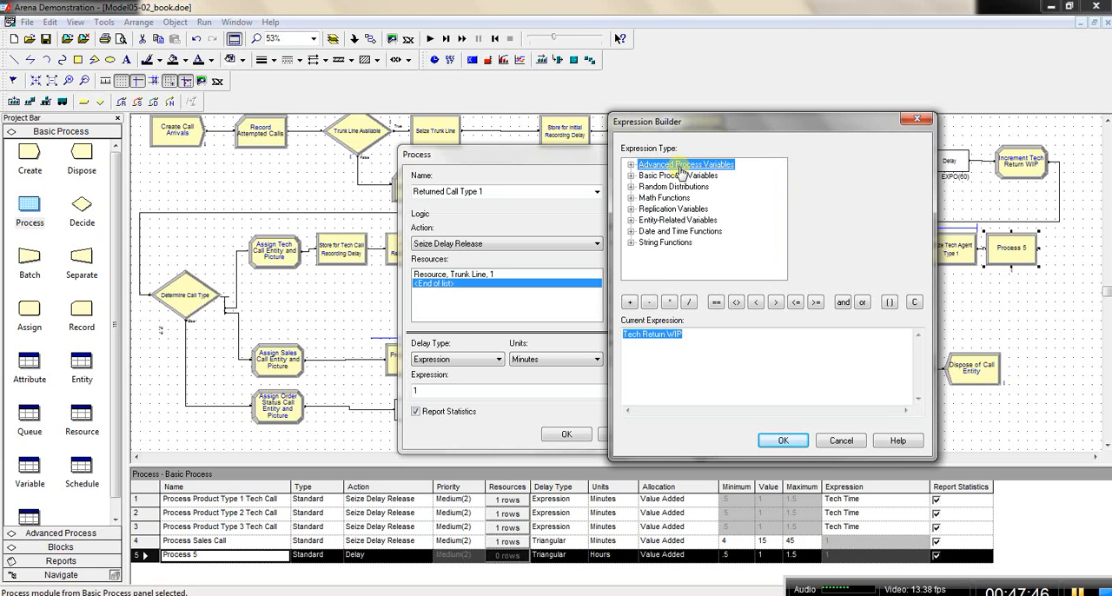
pyautogui.doubleClick(682, 165)
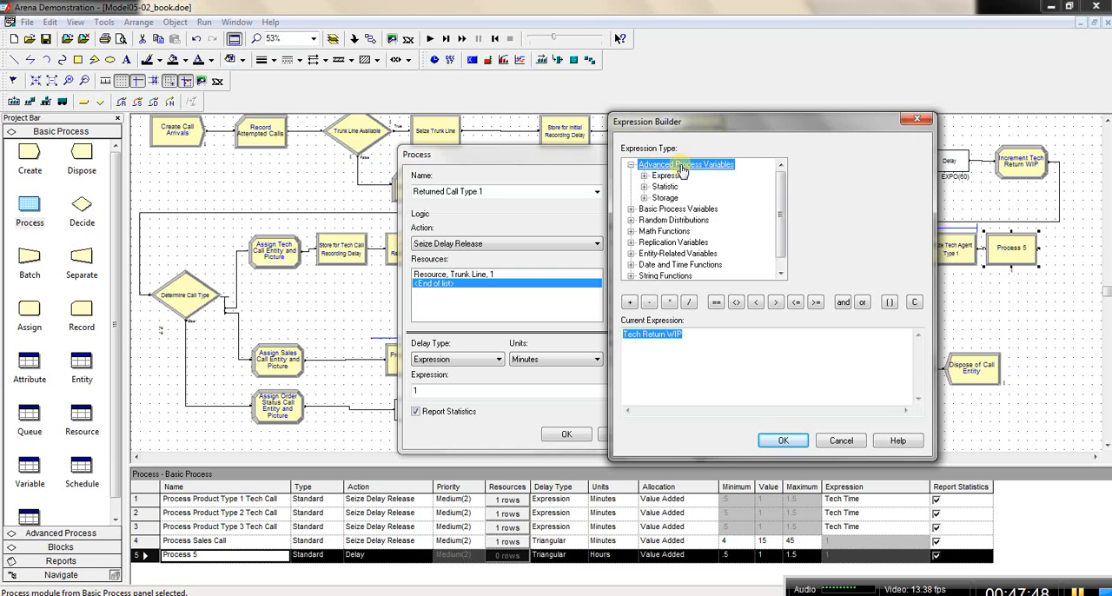
pyautogui.click(669, 176)
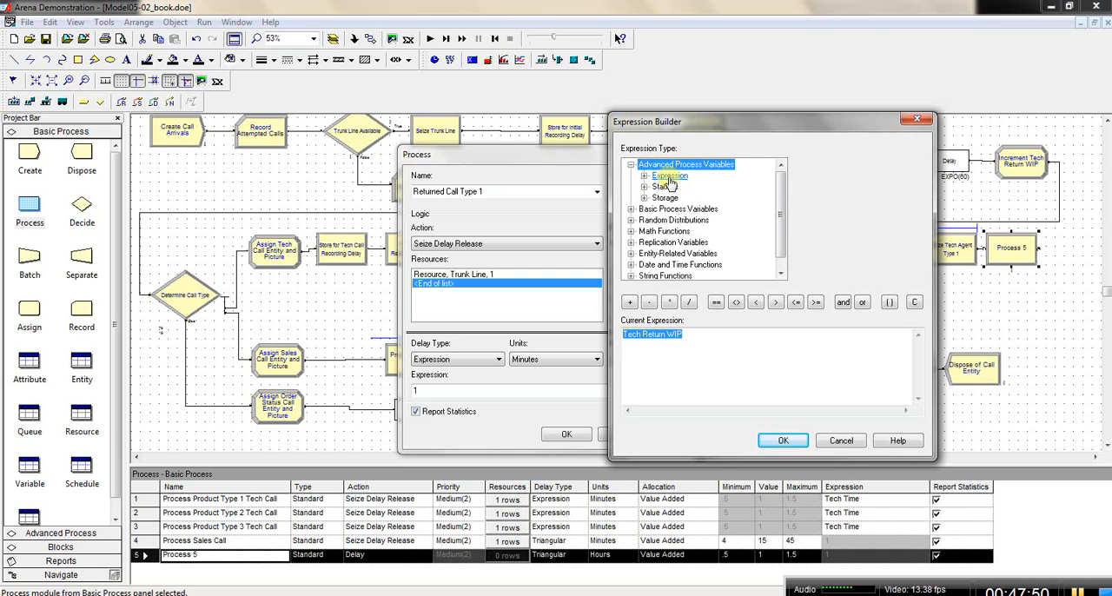
pyautogui.doubleClick(669, 177)
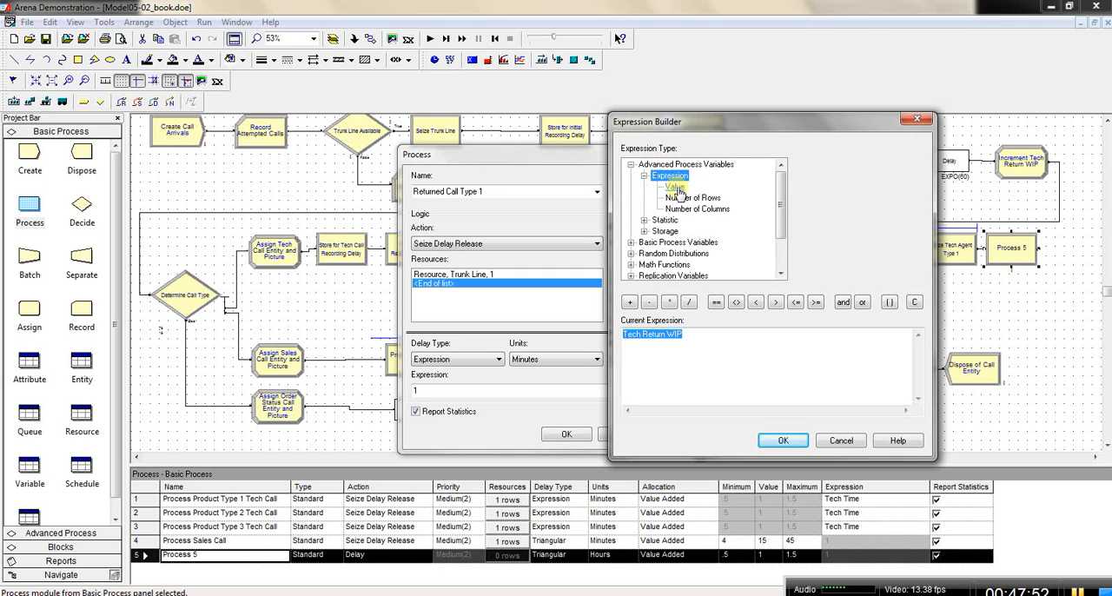
pyautogui.click(674, 188)
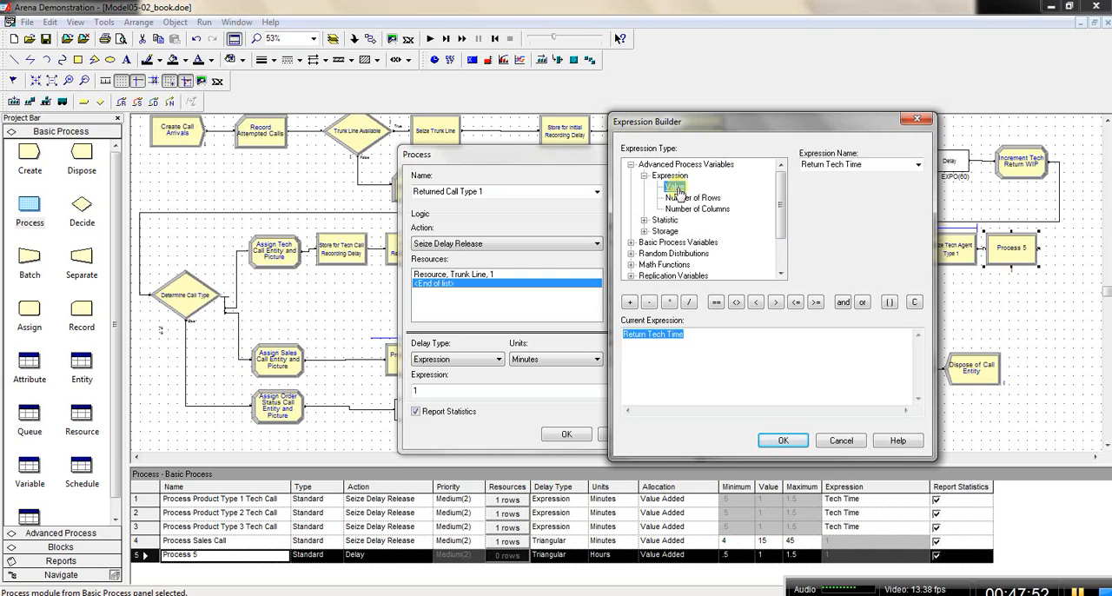
pyautogui.click(918, 167)
pyautogui.click(915, 178)
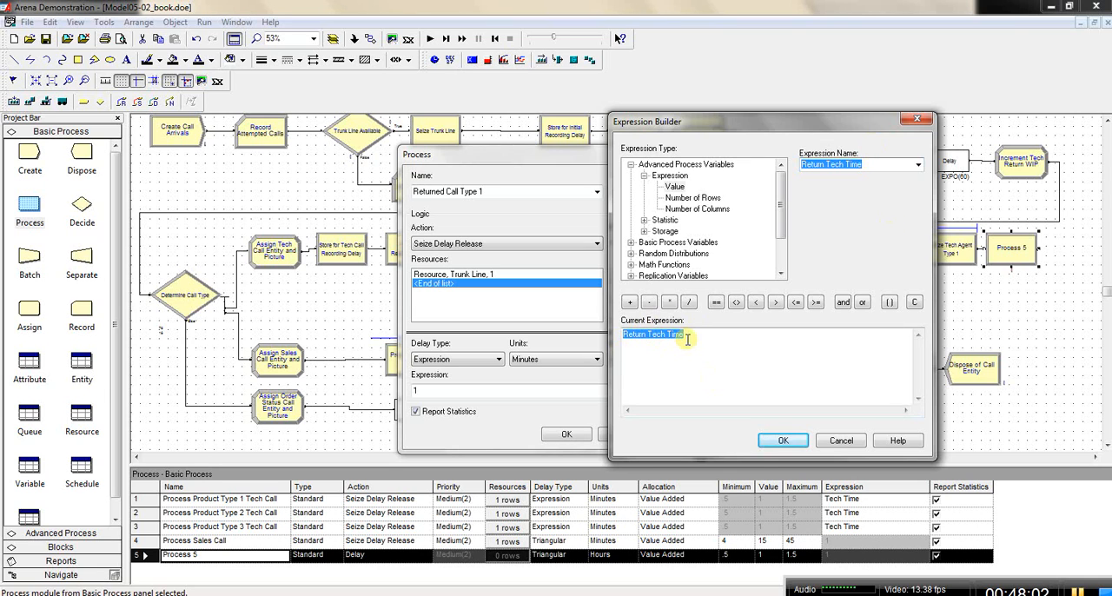
pyautogui.click(785, 440)
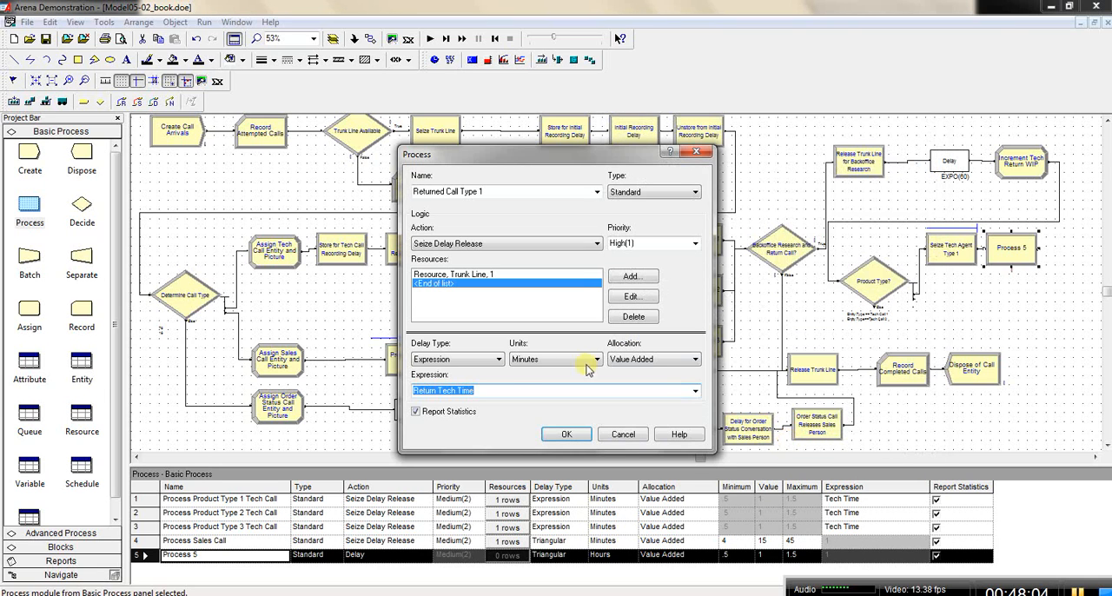
pyautogui.click(567, 435)
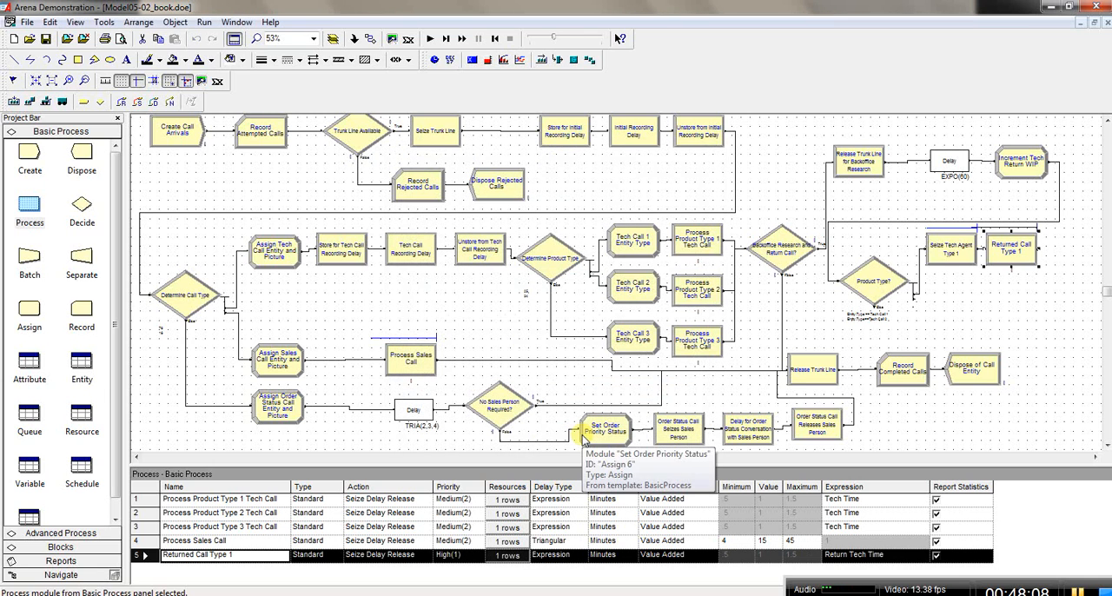
pyautogui.doubleClick(1011, 250)
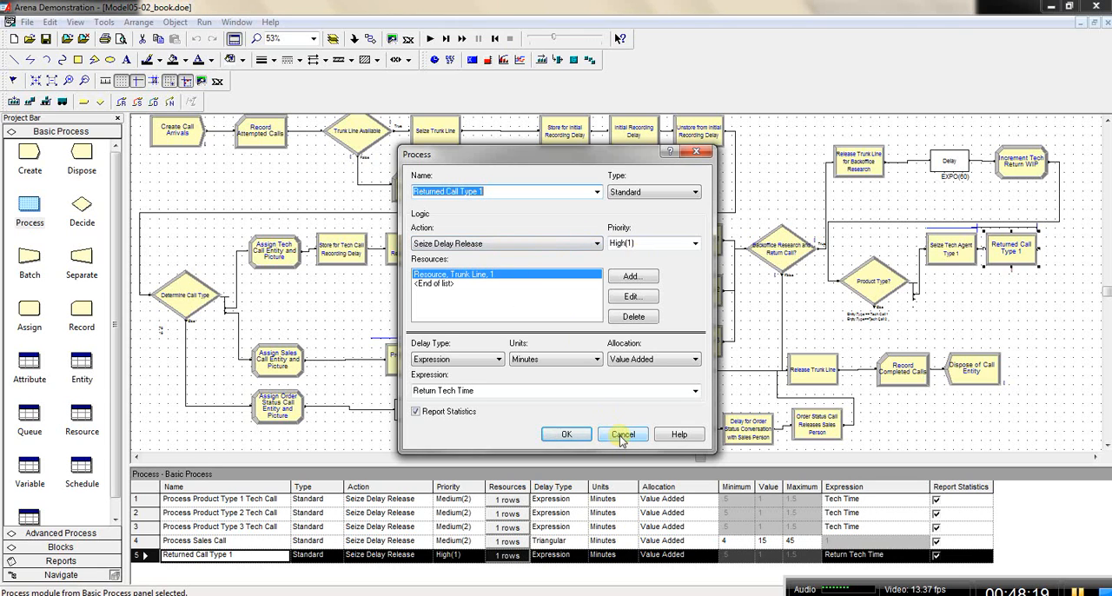
pyautogui.click(622, 435)
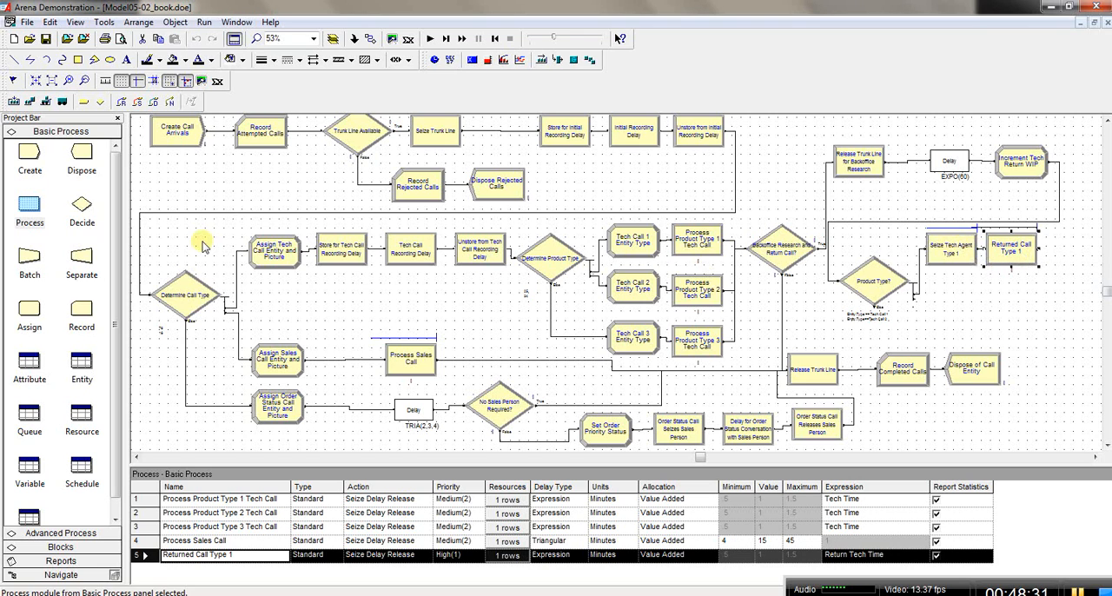
# Step: Place a Release module after Returned Call Type 1 and name it Release Tech Agent Type 1
pyautogui.click(51, 533)
pyautogui.click(80, 363)
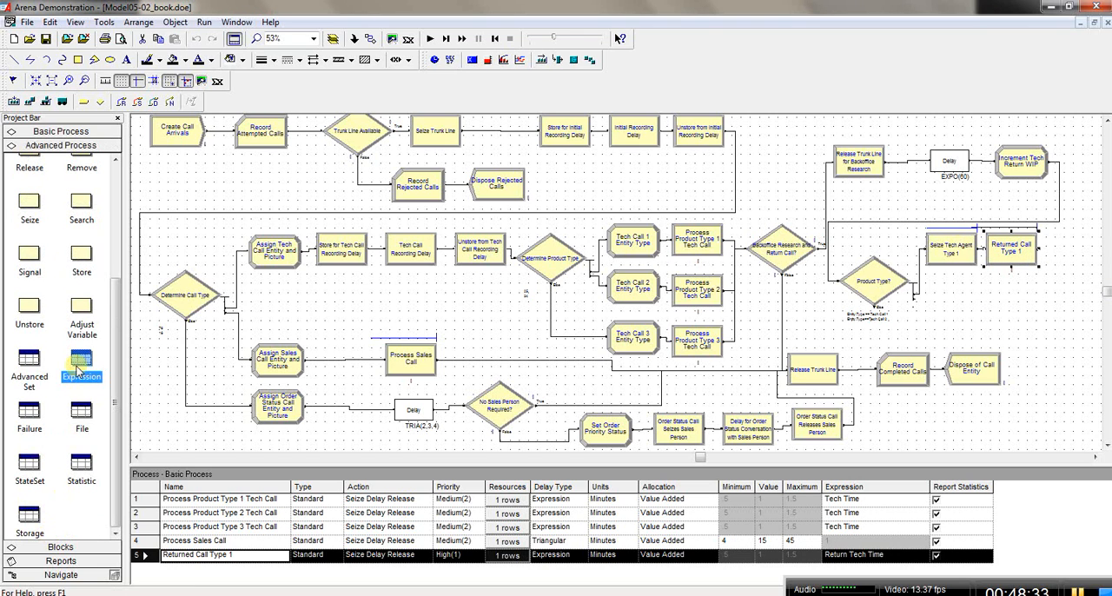
pyautogui.moveTo(116, 372); pyautogui.dragTo(116, 312)
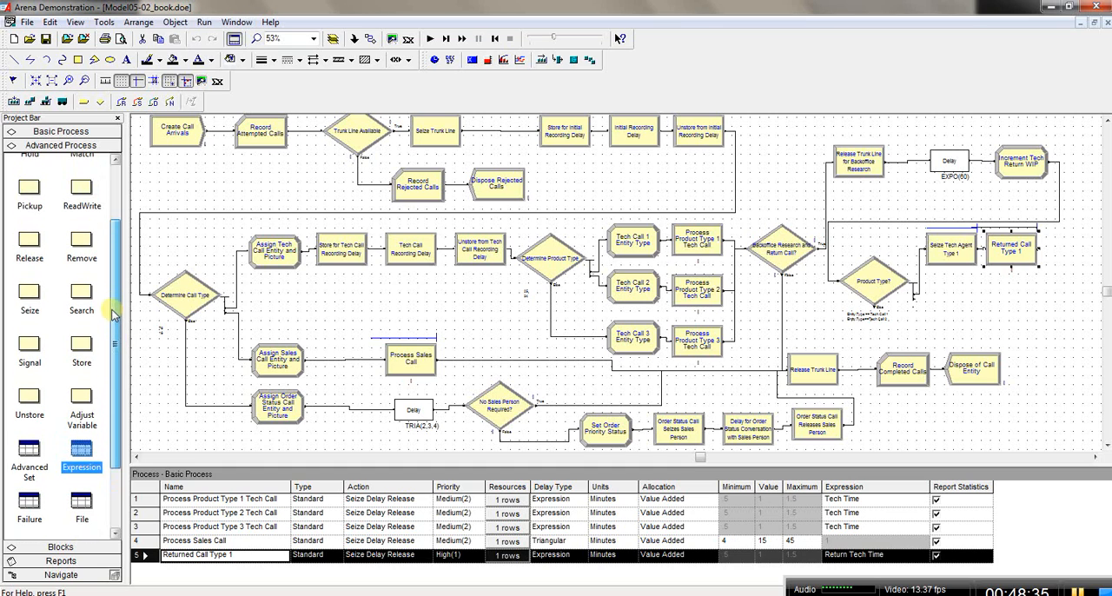
pyautogui.moveTo(29, 243); pyautogui.dragTo(1046, 254)
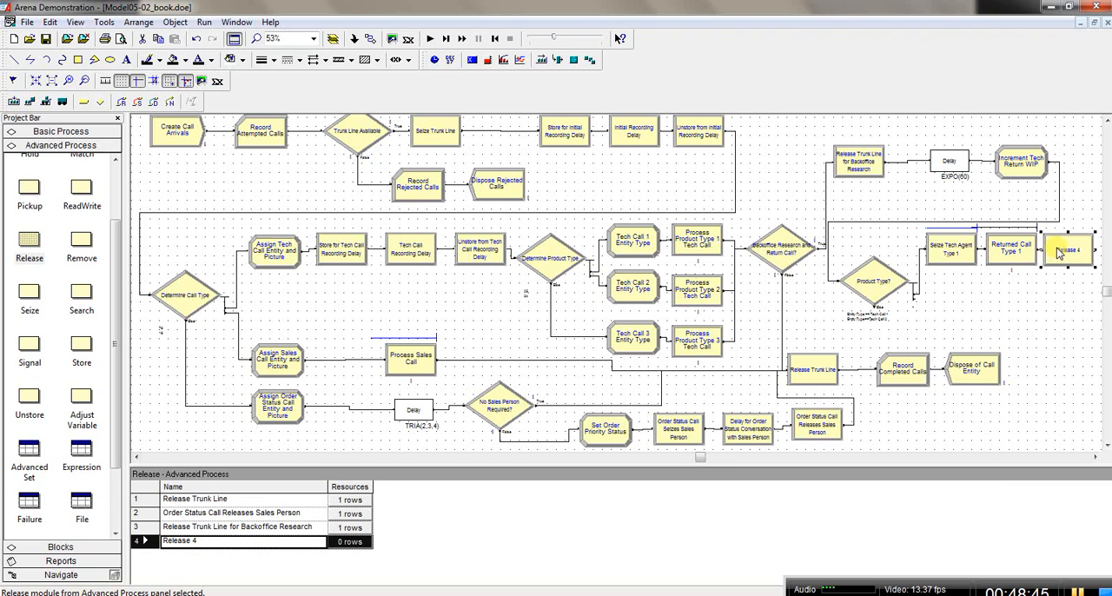
pyautogui.doubleClick(1058, 252)
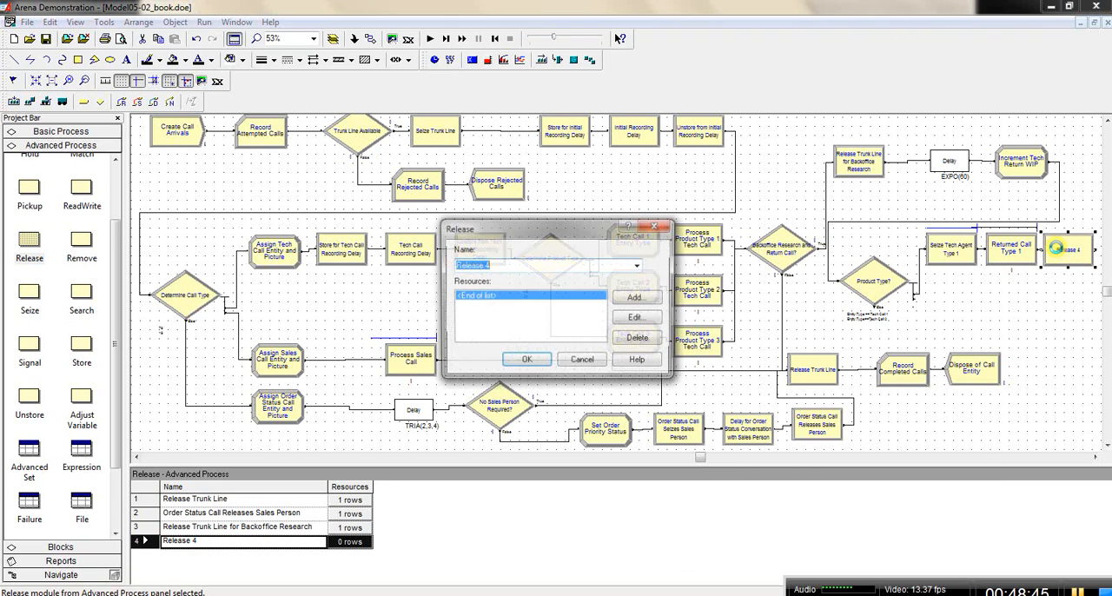
pyautogui.click(542, 265)
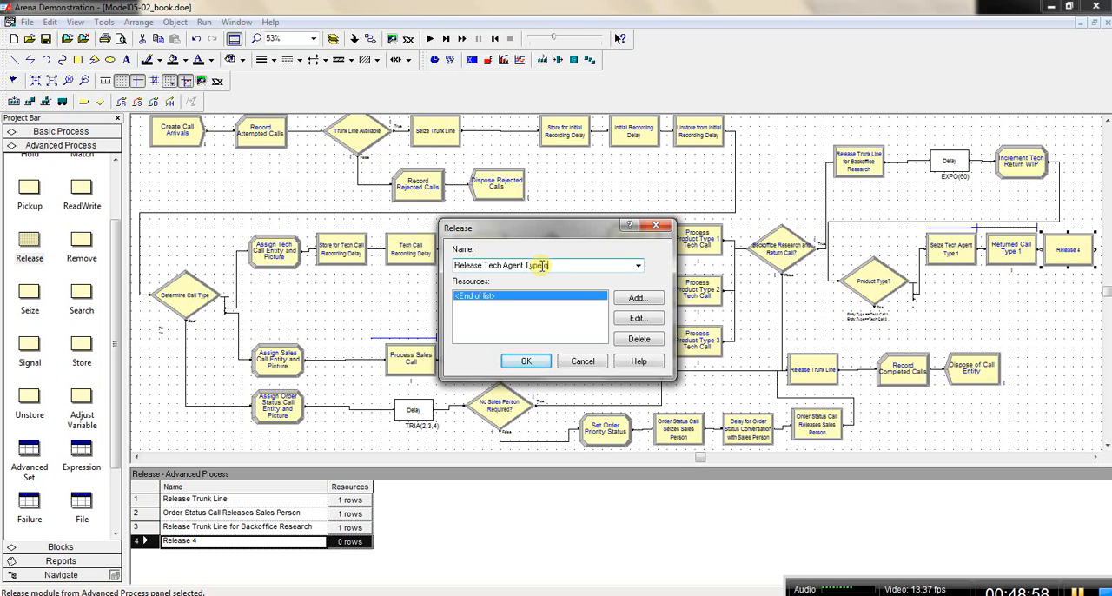
pyautogui.write('1')
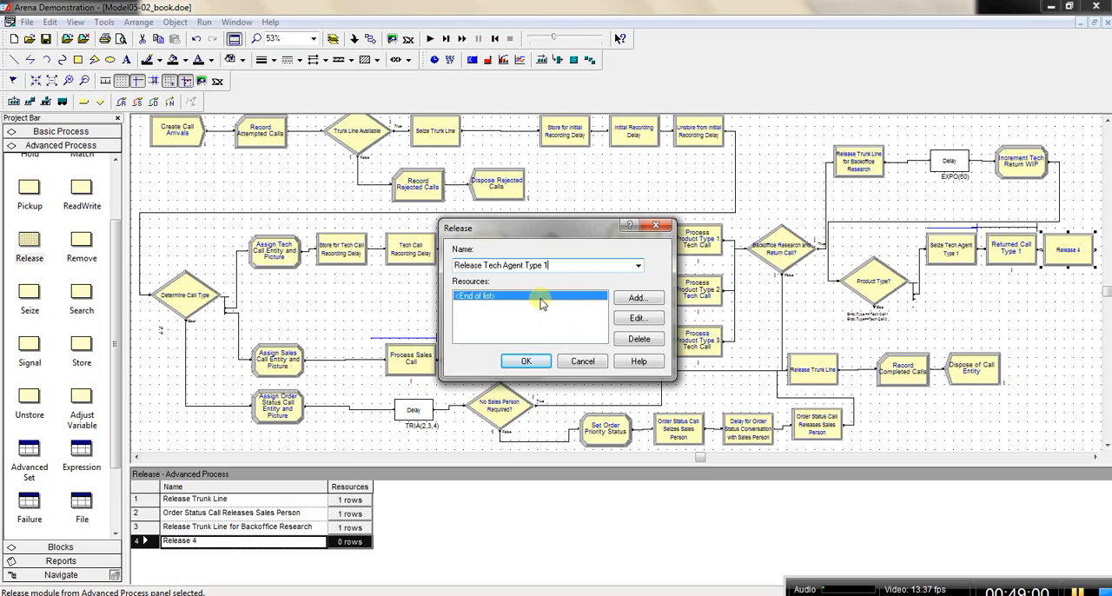
# Step: Add a Set resource entry for Product 1 to the Release module and set its release rule to Specific Member
pyautogui.doubleClick(538, 298)
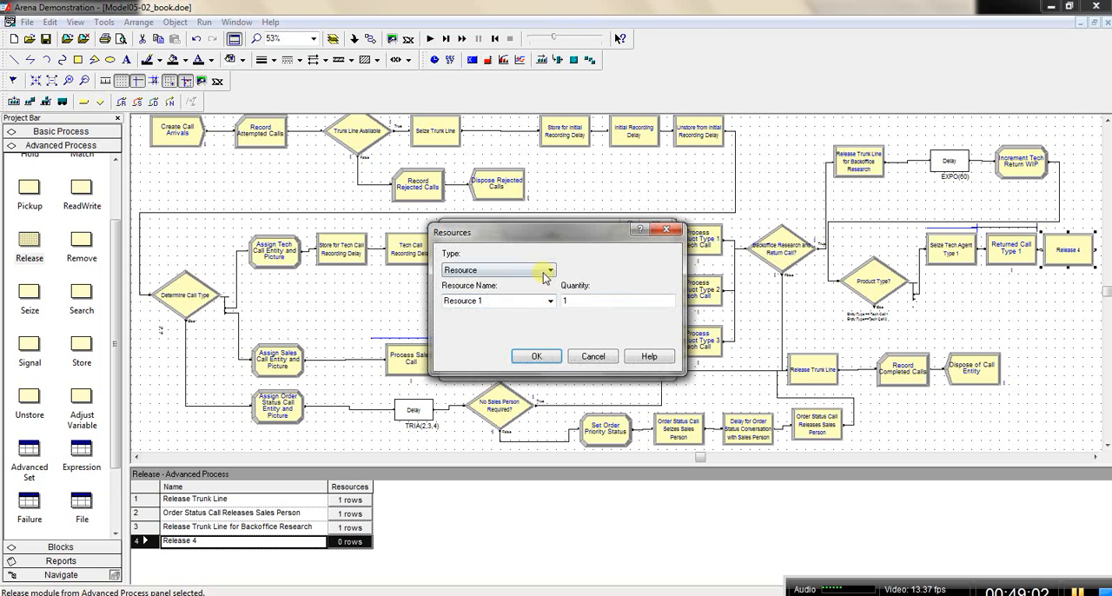
pyautogui.click(552, 270)
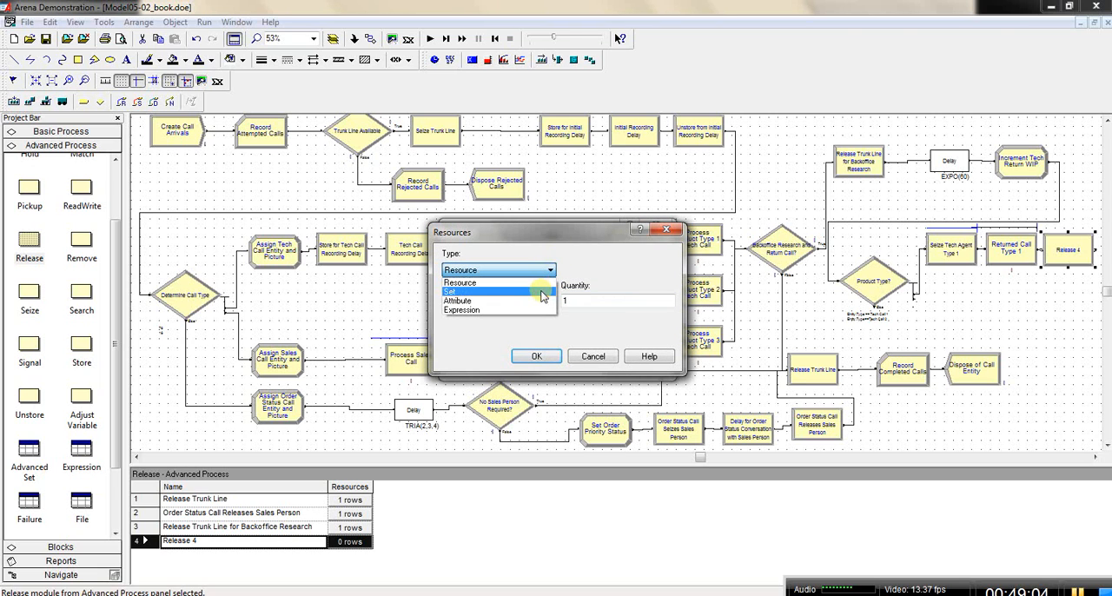
pyautogui.click(469, 292)
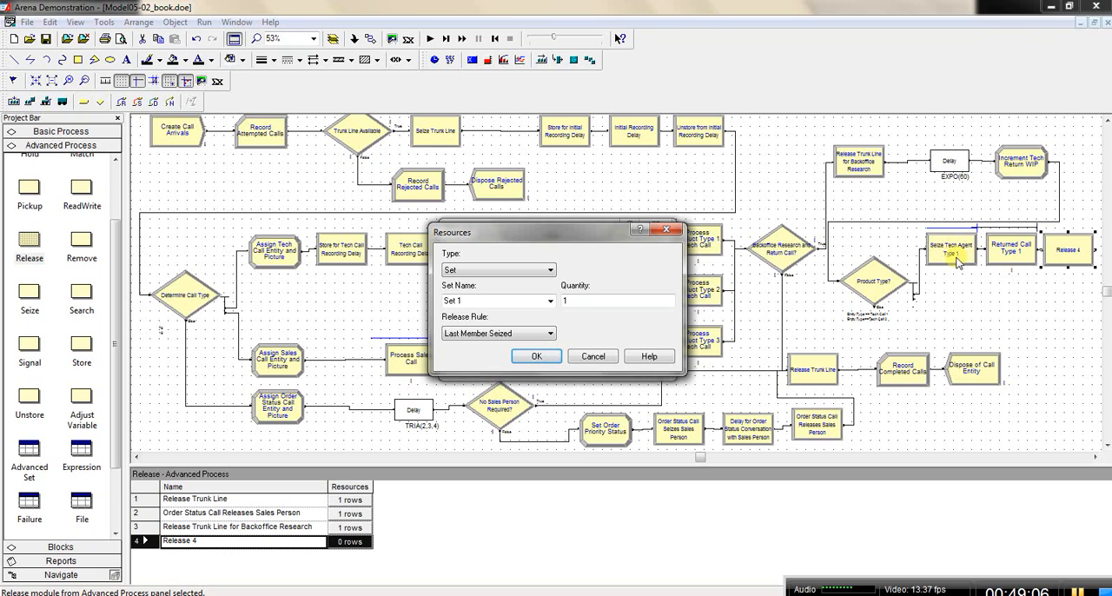
pyautogui.click(551, 301)
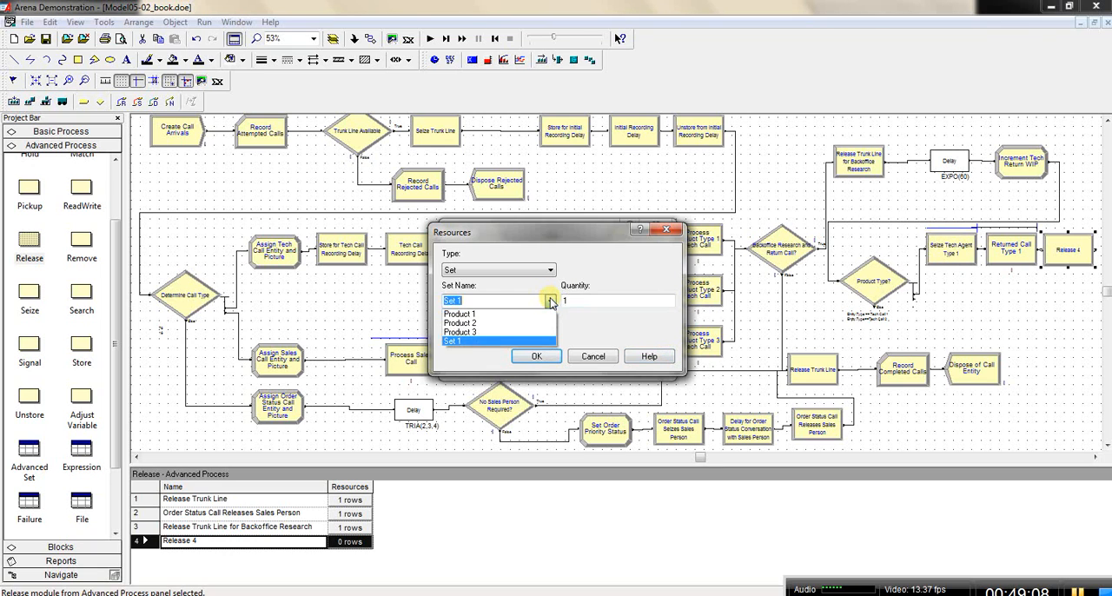
pyautogui.click(550, 315)
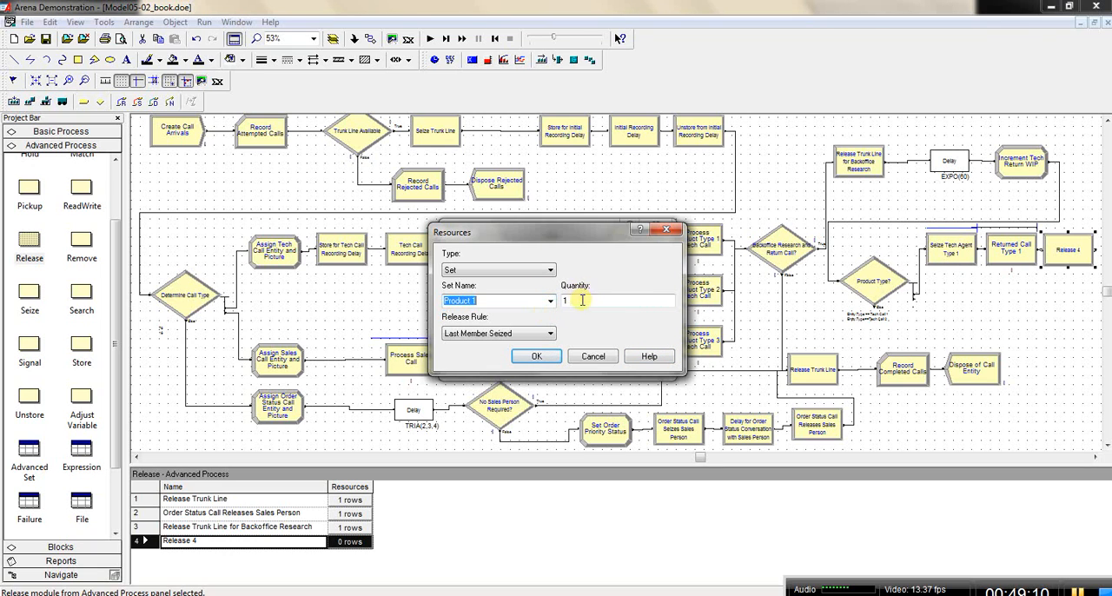
pyautogui.click(553, 337)
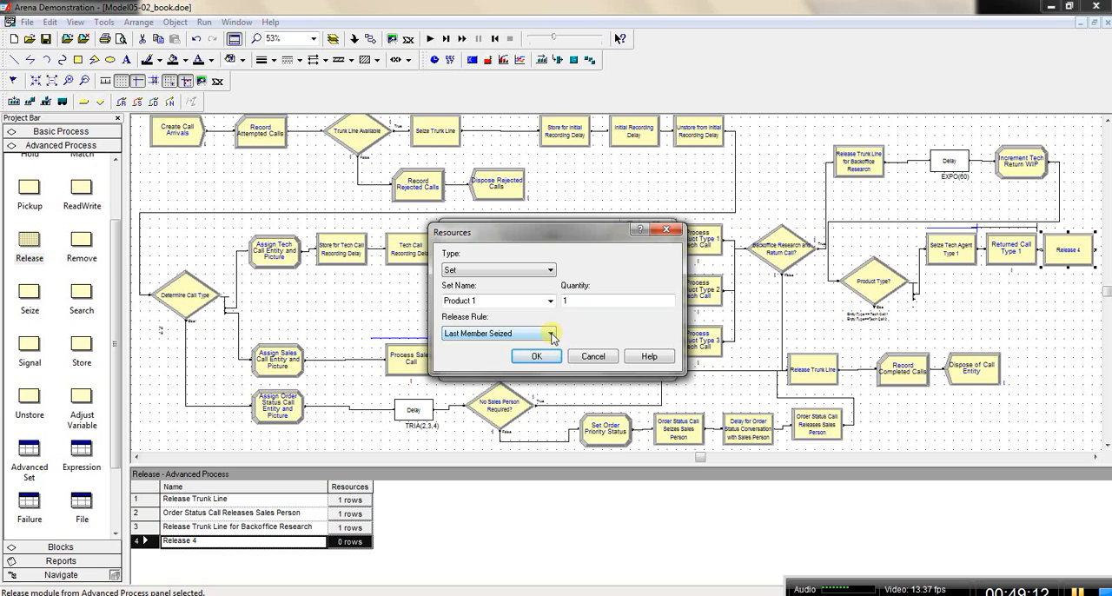
pyautogui.click(551, 335)
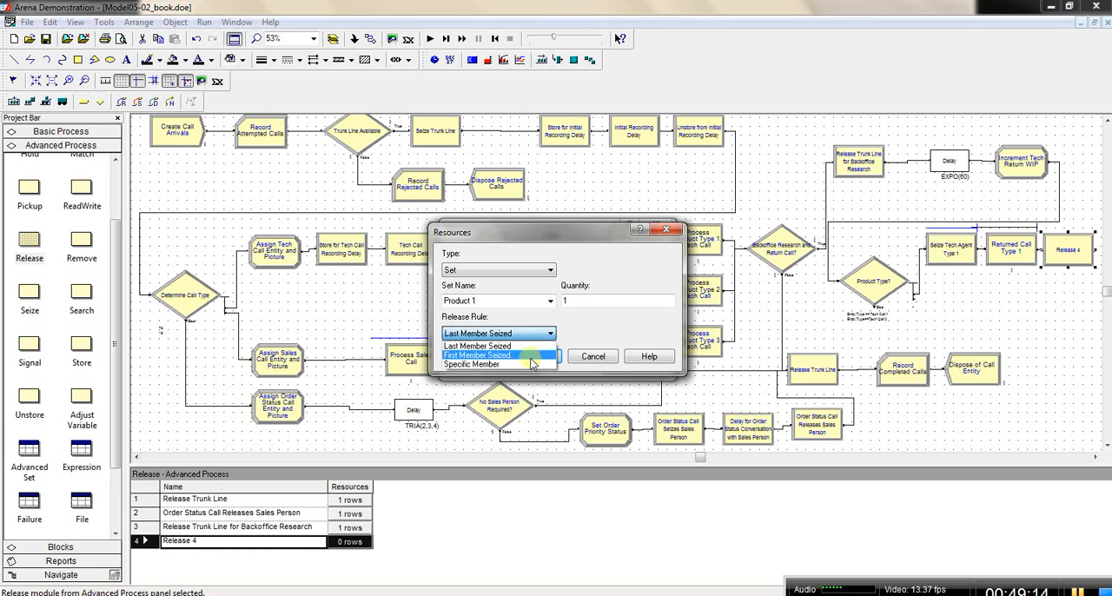
pyautogui.click(519, 363)
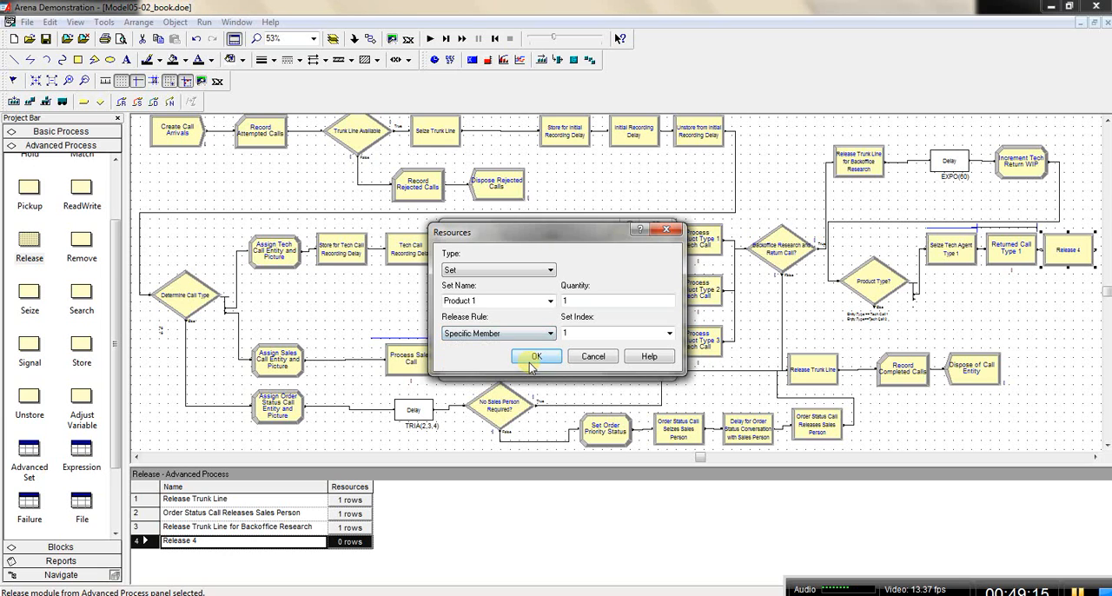
# Step: Build the set index of the Product 1 release entry from the Tech Call Type attribute
pyautogui.rightClick(648, 334)
pyautogui.click(691, 451)
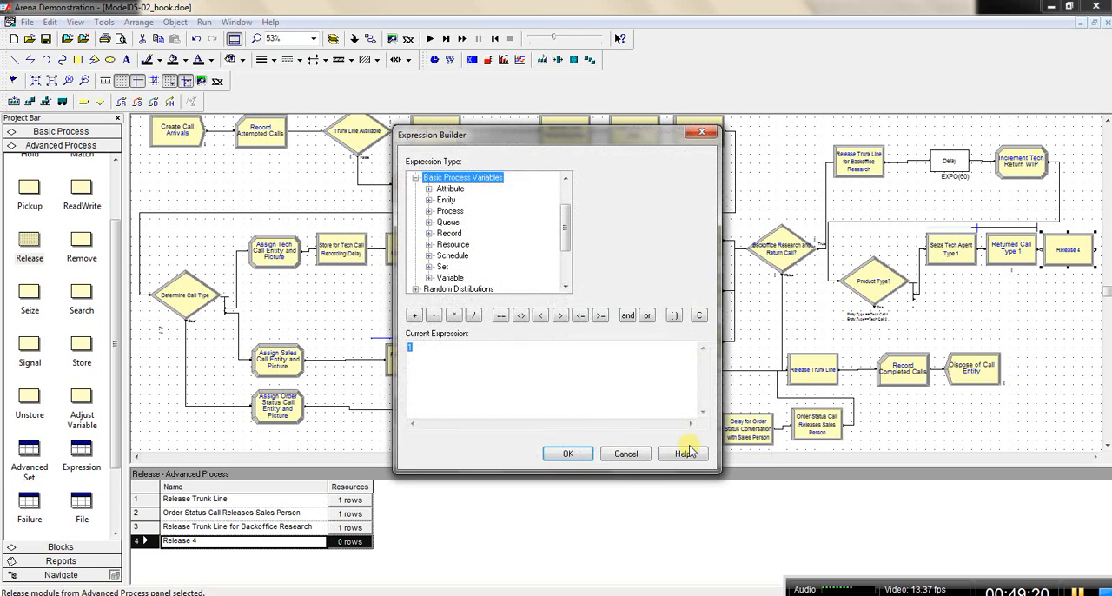
pyautogui.doubleClick(450, 188)
pyautogui.click(459, 200)
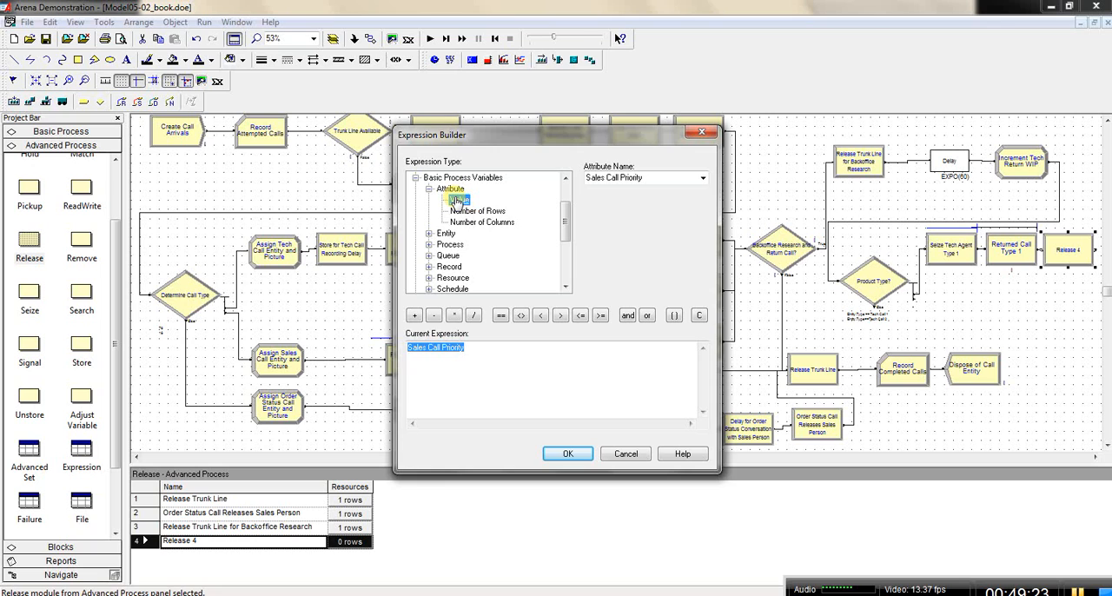
pyautogui.click(703, 178)
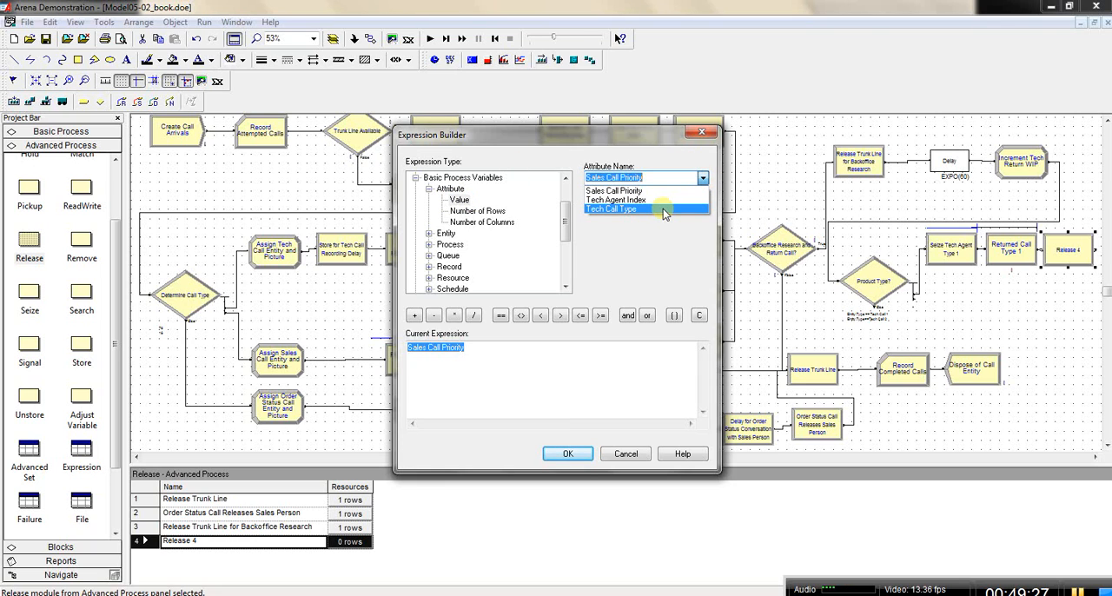
pyautogui.click(664, 210)
pyautogui.click(566, 454)
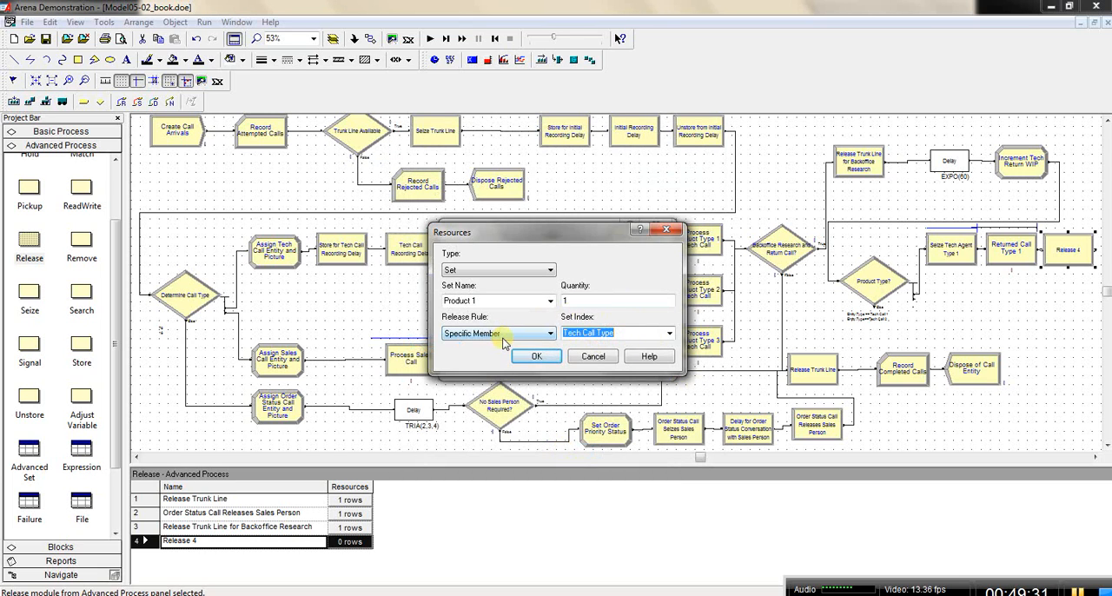
# Step: Set the set index of the Product 1 release entry to Tech Agent Index
pyautogui.click(670, 334)
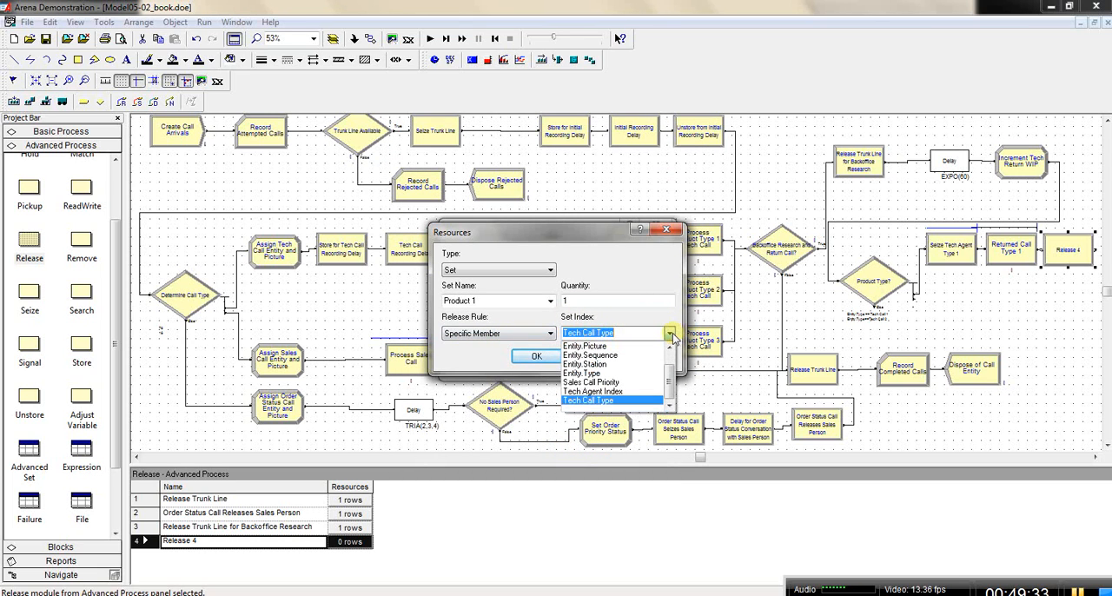
pyautogui.click(648, 393)
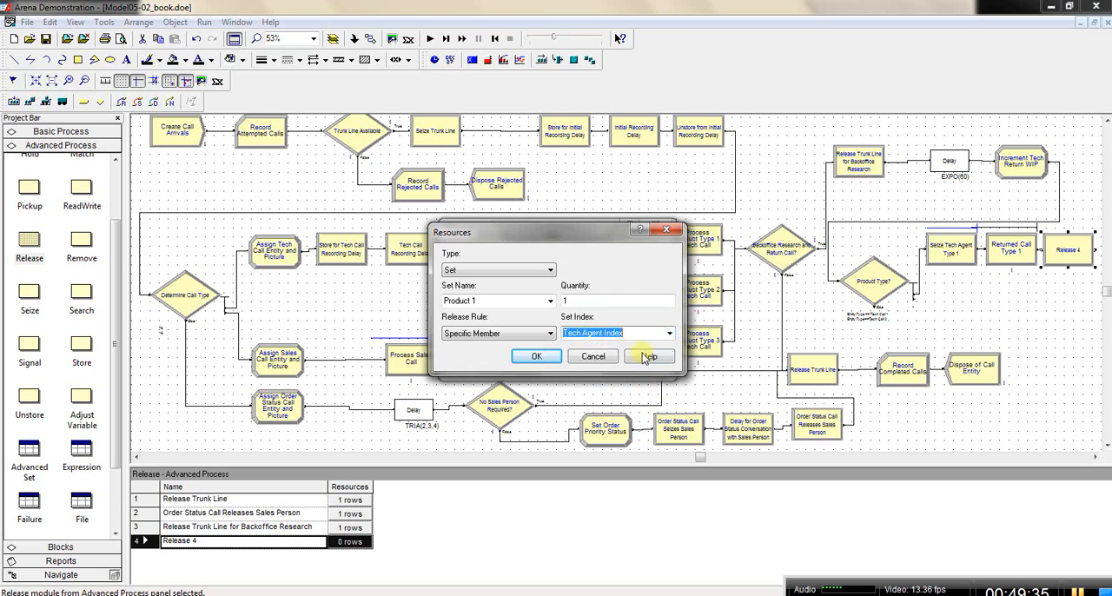
pyautogui.rightClick(612, 334)
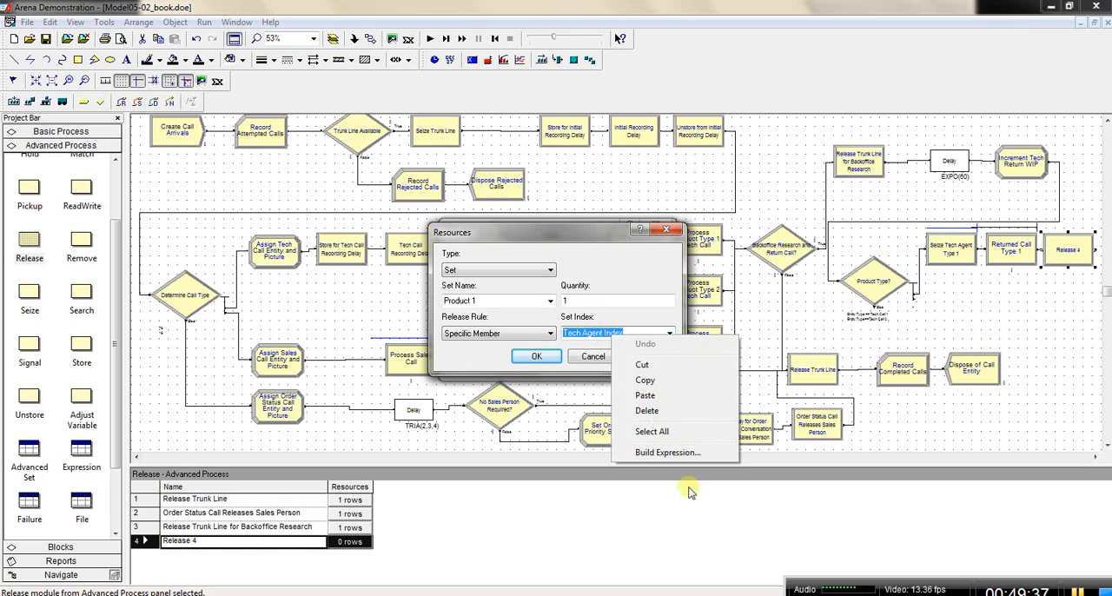
pyautogui.click(667, 452)
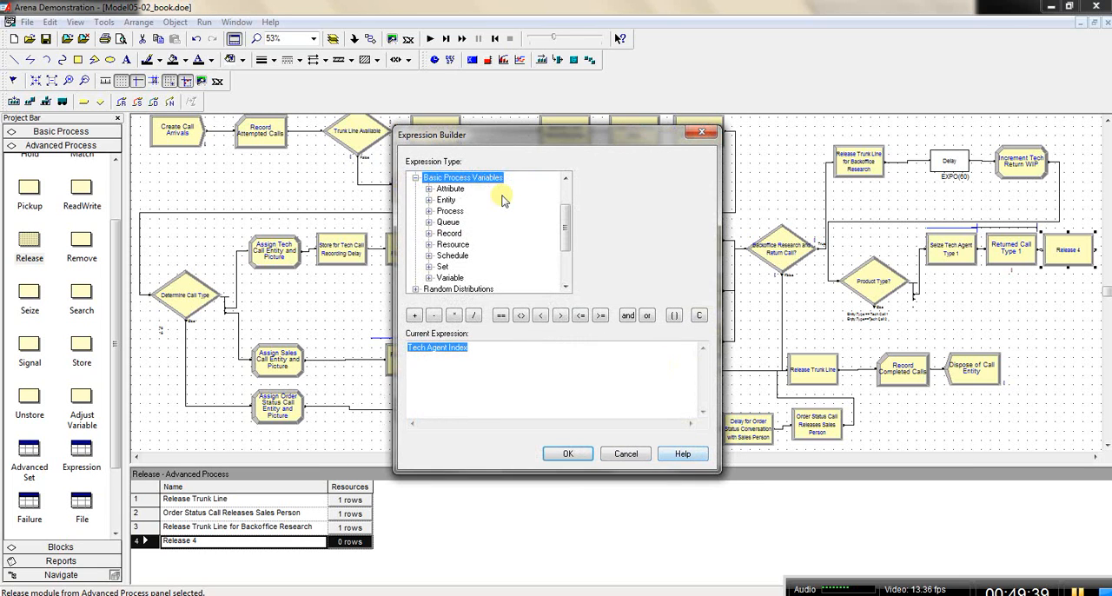
pyautogui.doubleClick(450, 189)
pyautogui.click(460, 199)
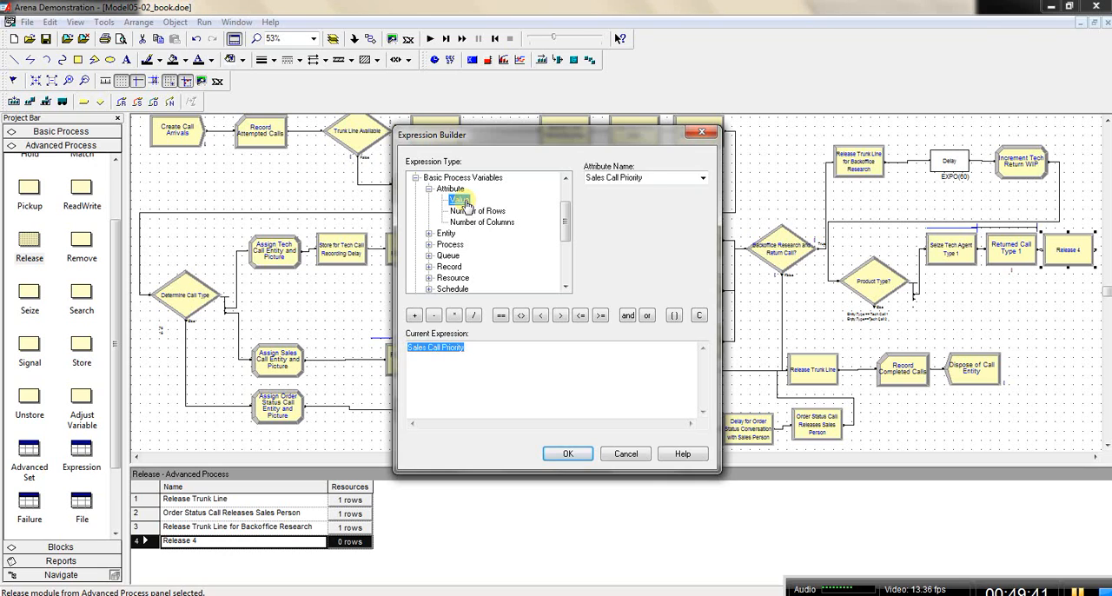
pyautogui.click(703, 178)
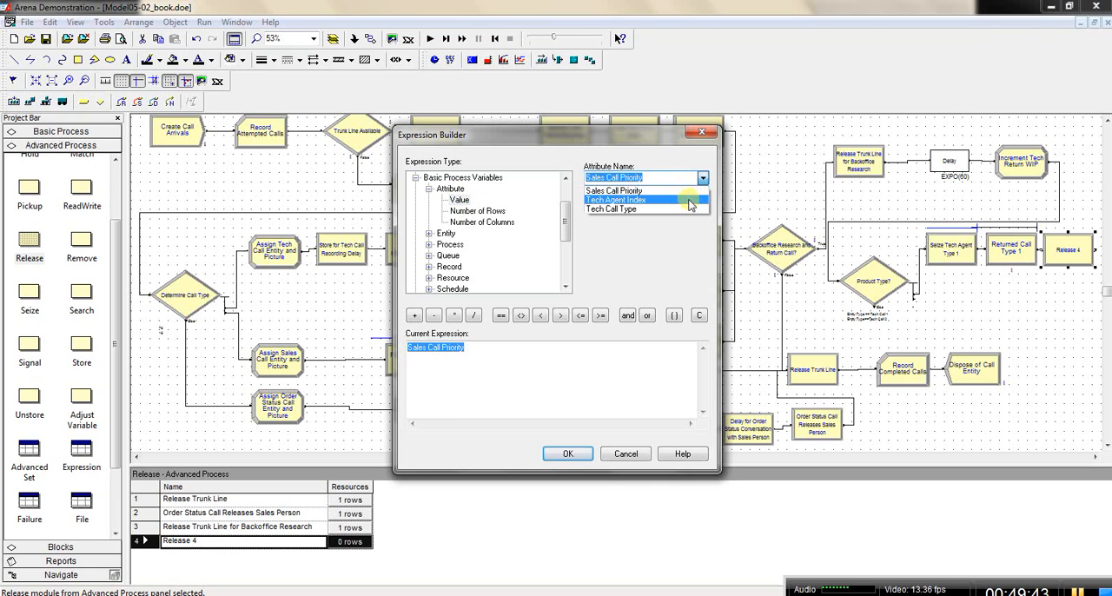
pyautogui.click(691, 202)
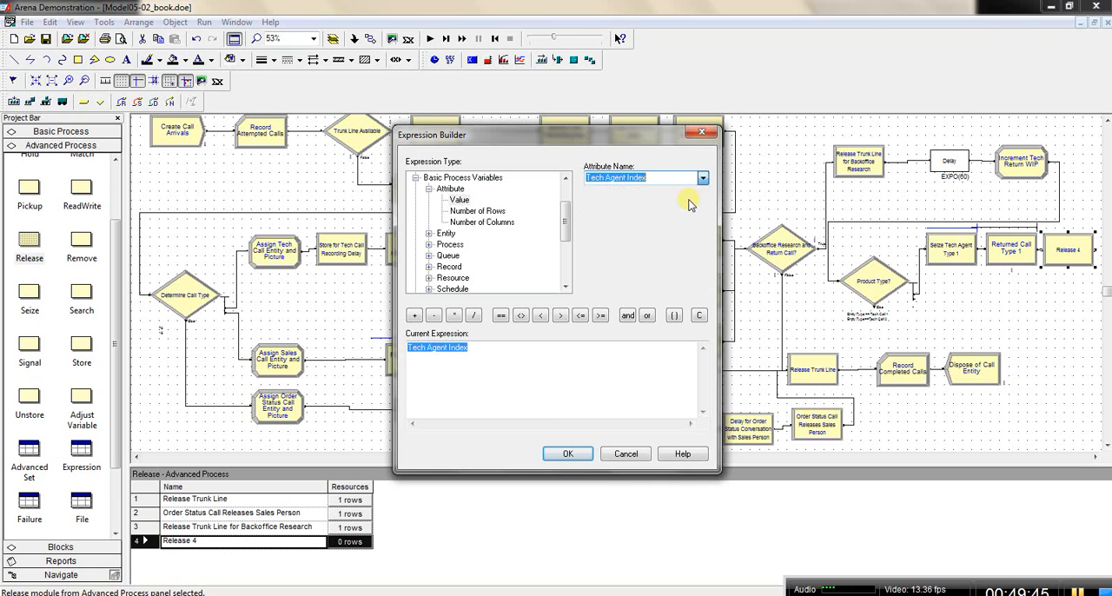
pyautogui.click(634, 456)
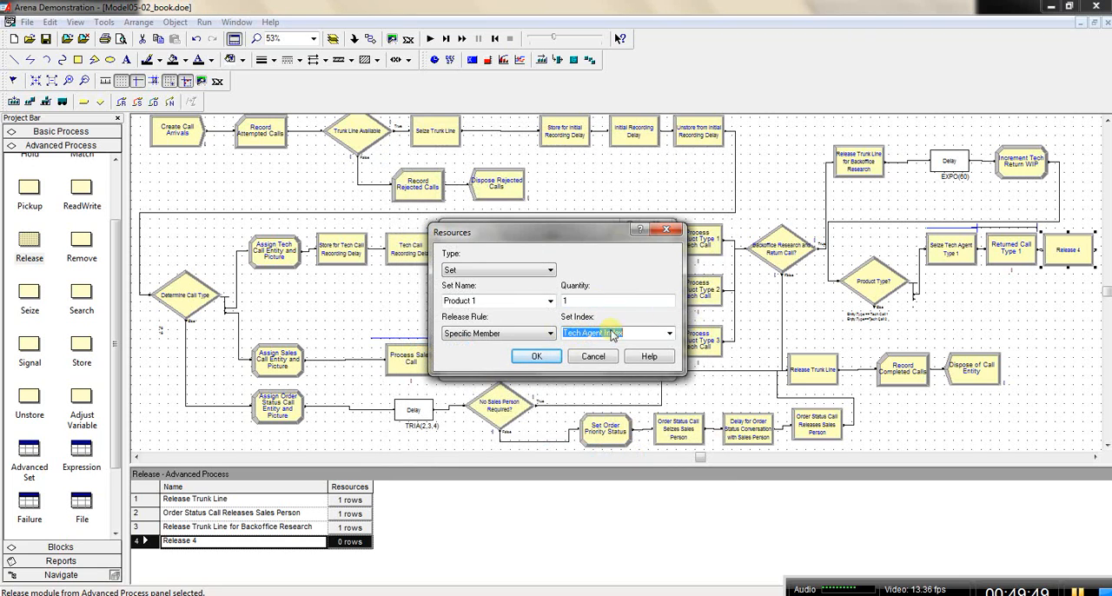
# Step: Choose the Tech Agent Index attribute for the Product 1 release entry and accept the Release Tech Agent Type 1 module settings
pyautogui.click(670, 334)
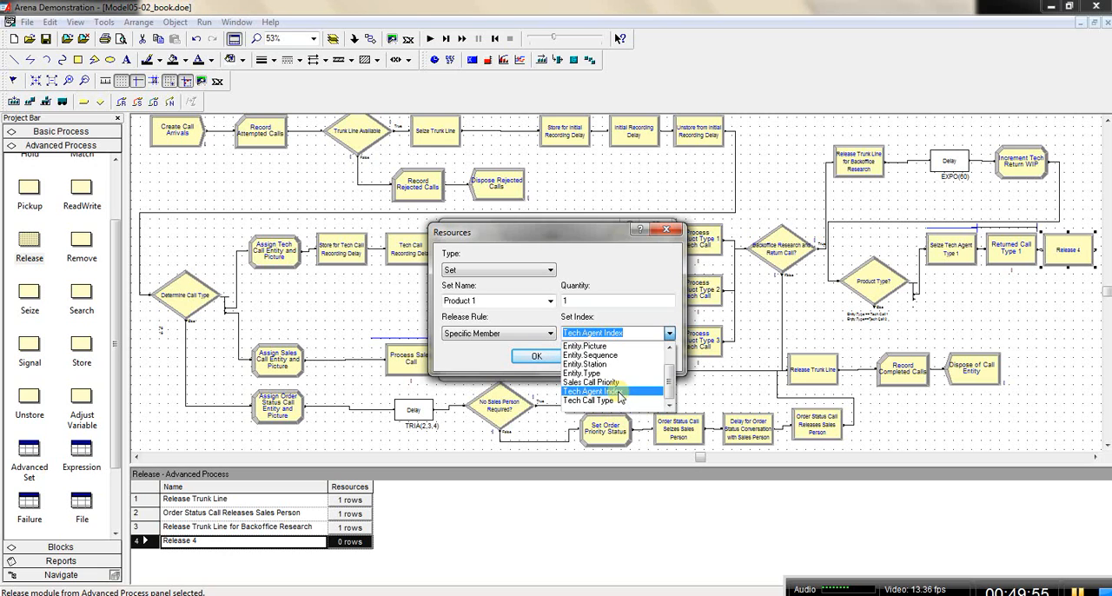
pyautogui.click(619, 392)
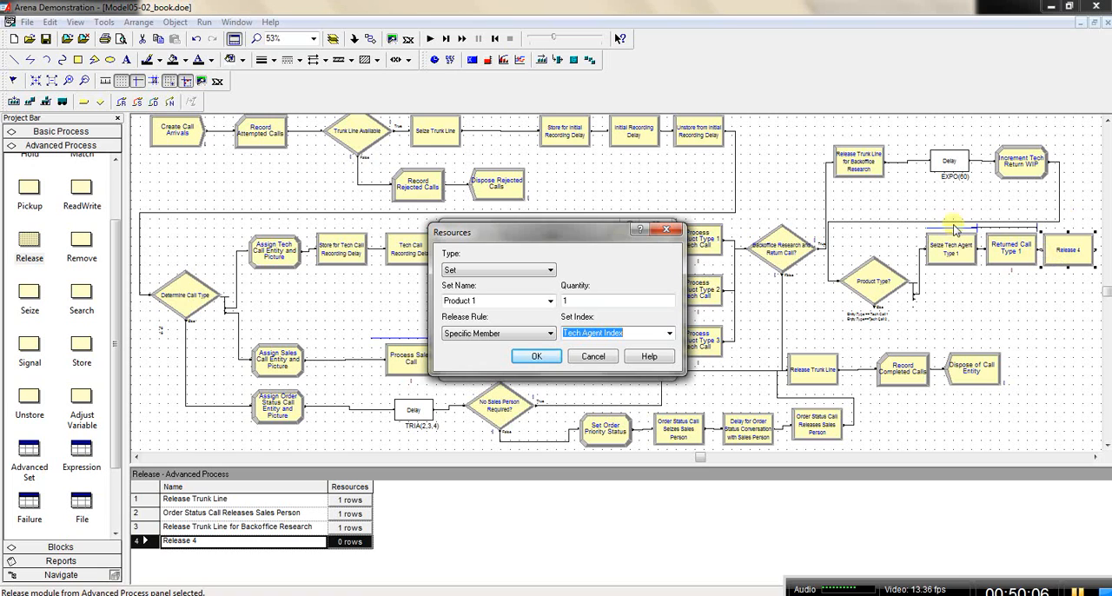
pyautogui.click(537, 357)
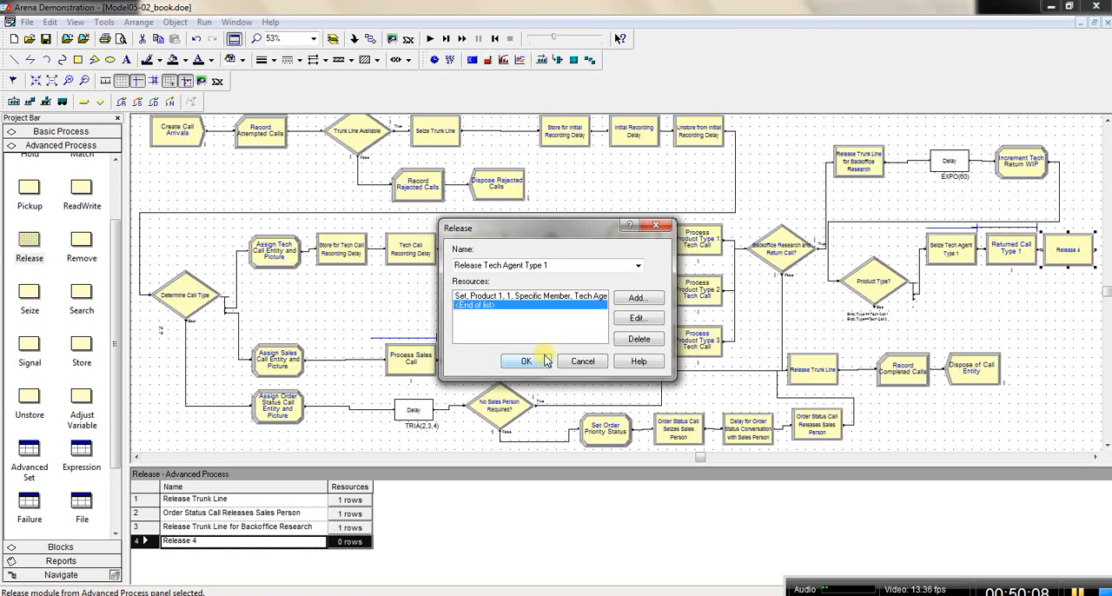
pyautogui.click(538, 361)
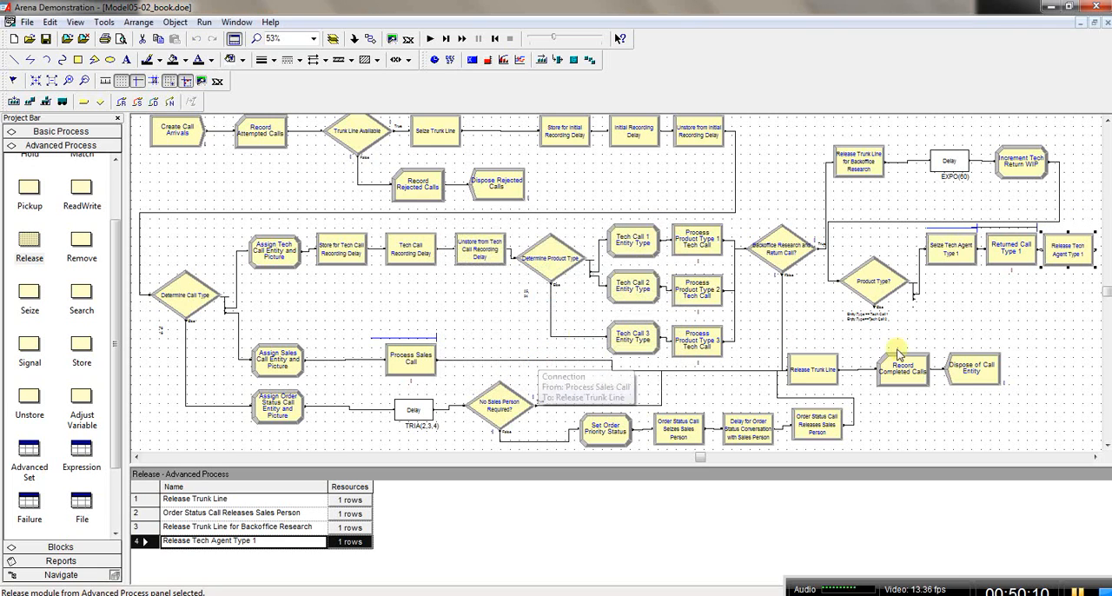
# Step: Move the Release Trunk Line for Backoffice Research module and the Product Type? decision slightly closer to the Backoffice Research and Return Call? decision
pyautogui.click(1095, 457)
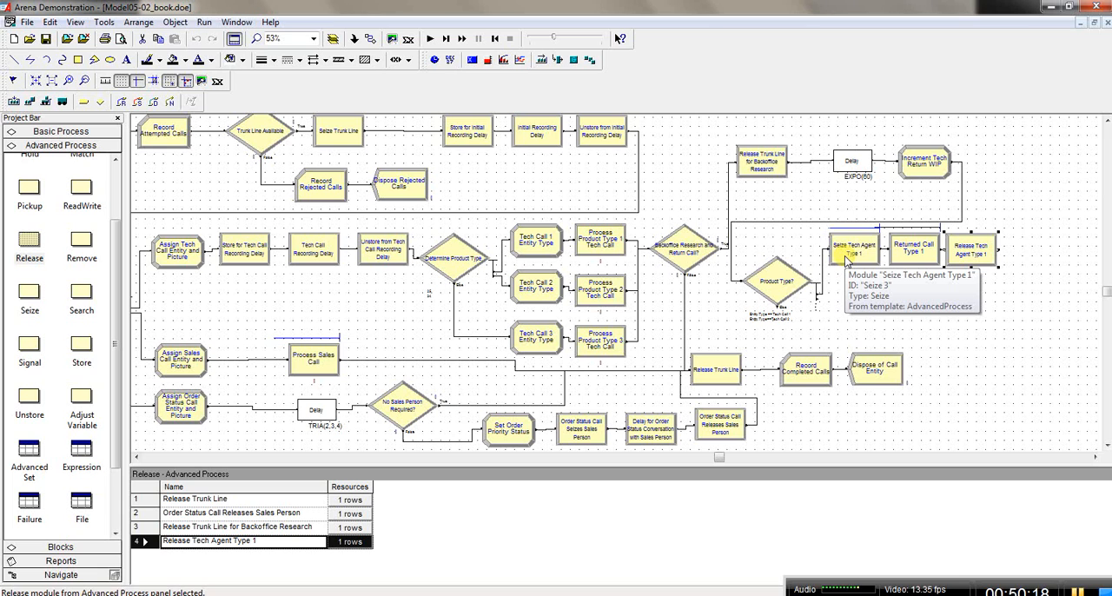
pyautogui.click(689, 250)
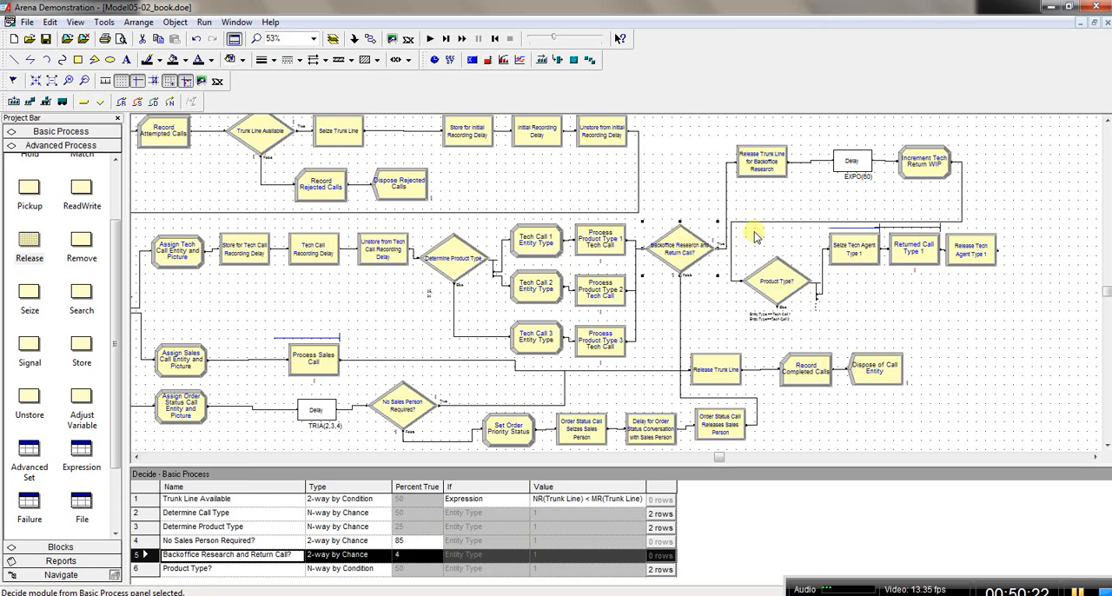
pyautogui.click(754, 170)
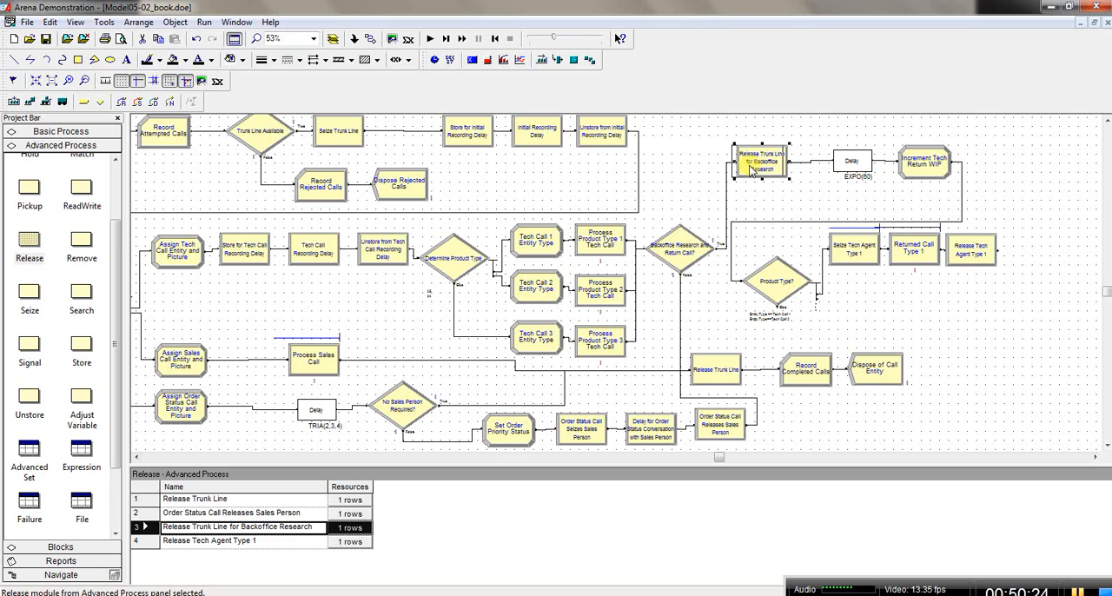
pyautogui.moveTo(753, 166); pyautogui.dragTo(743, 166)
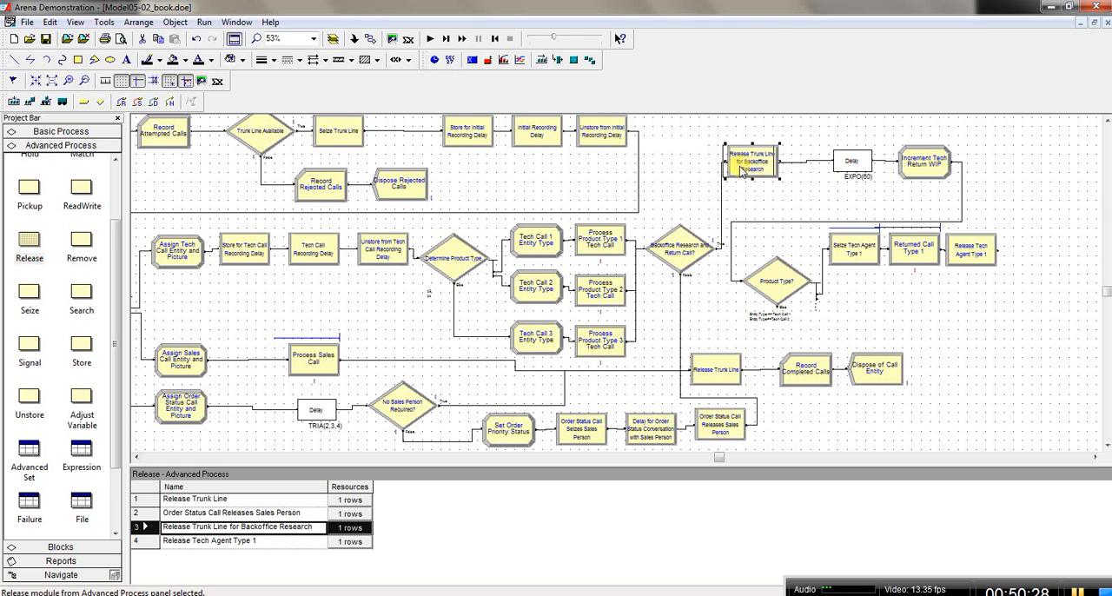
pyautogui.click(787, 281)
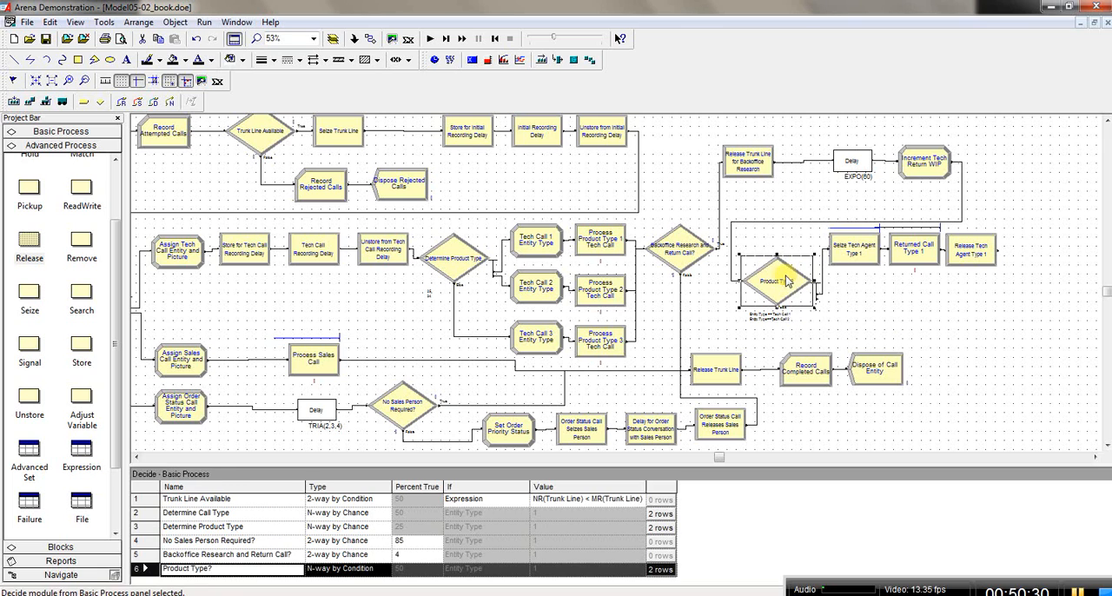
pyautogui.moveTo(786, 280); pyautogui.dragTo(776, 281)
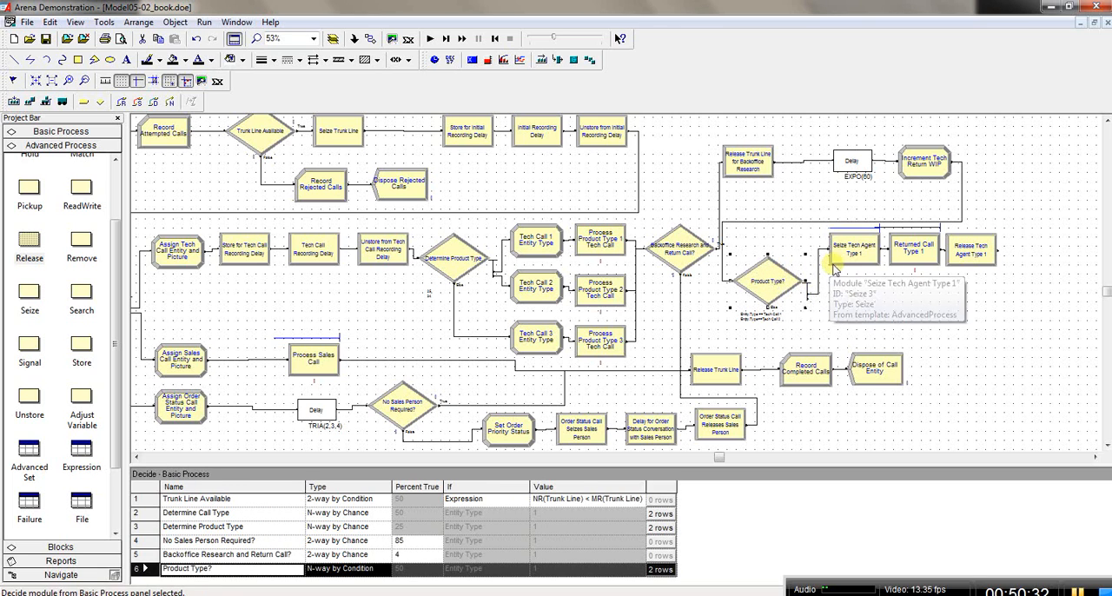
# Step: Shift the Seize Tech Agent Type 1, Returned Call Type 1 and Release Tech Agent Type 1 modules closer to Product Type?, aligned in one row
pyautogui.moveTo(836, 261); pyautogui.dragTo(834, 252)
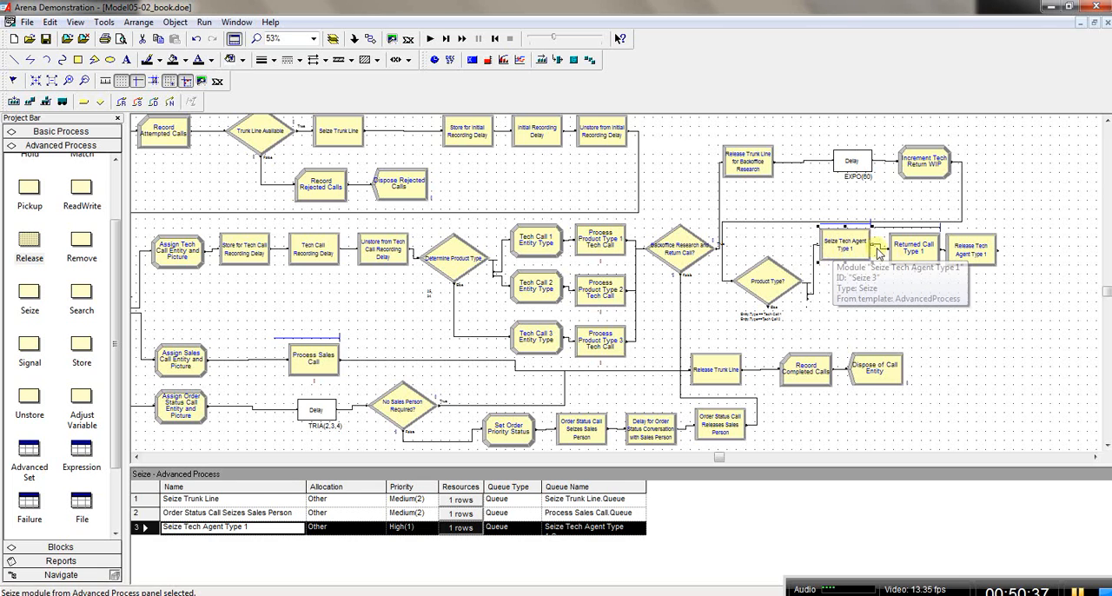
pyautogui.click(910, 252)
pyautogui.moveTo(909, 252); pyautogui.dragTo(907, 246)
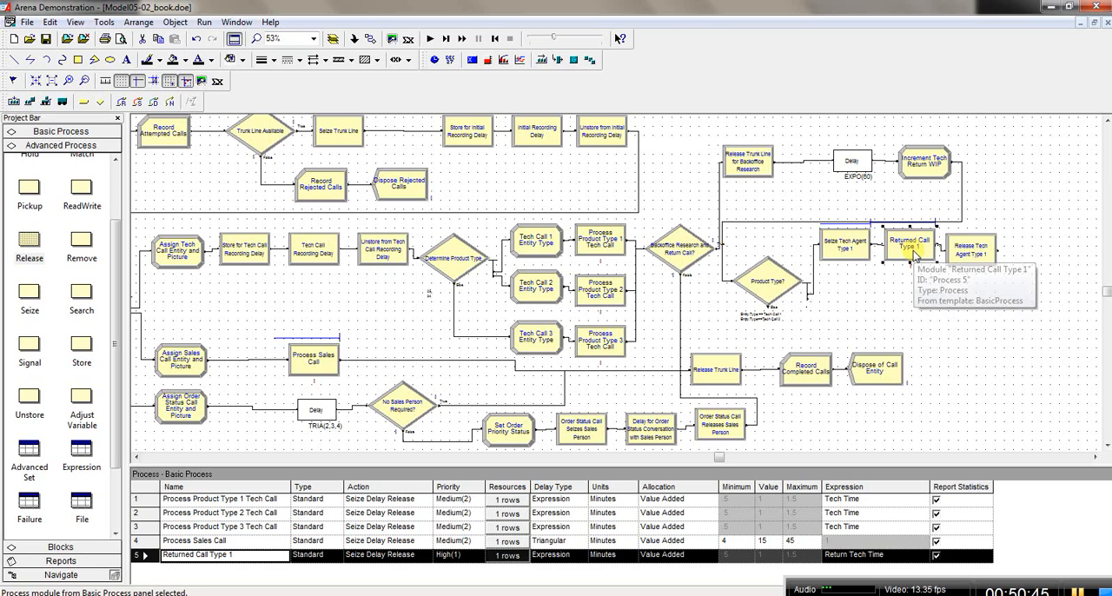
pyautogui.click(856, 252)
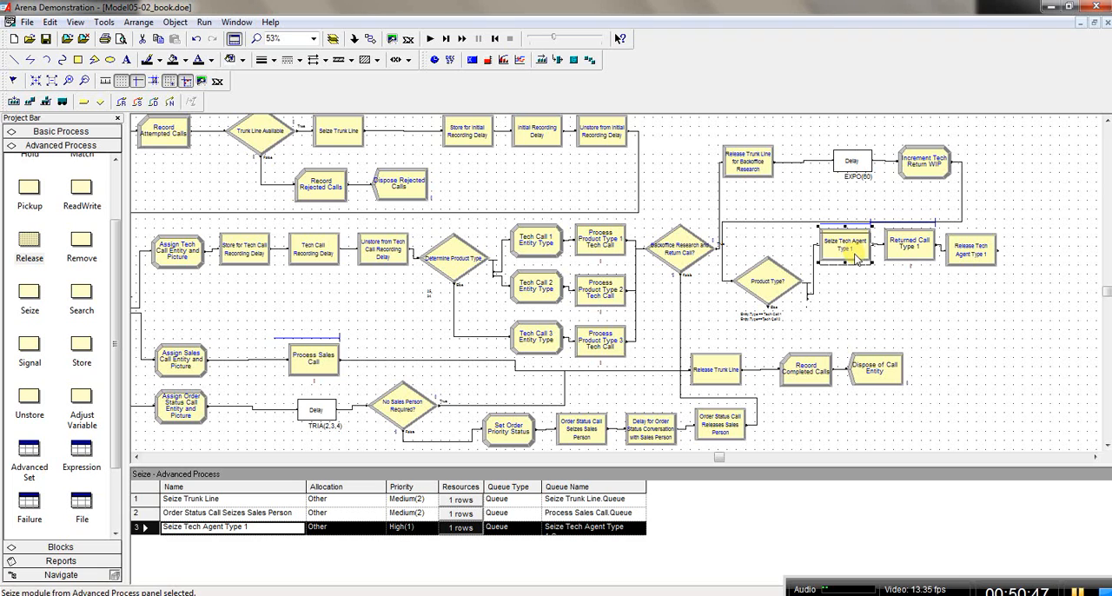
pyautogui.click(902, 250)
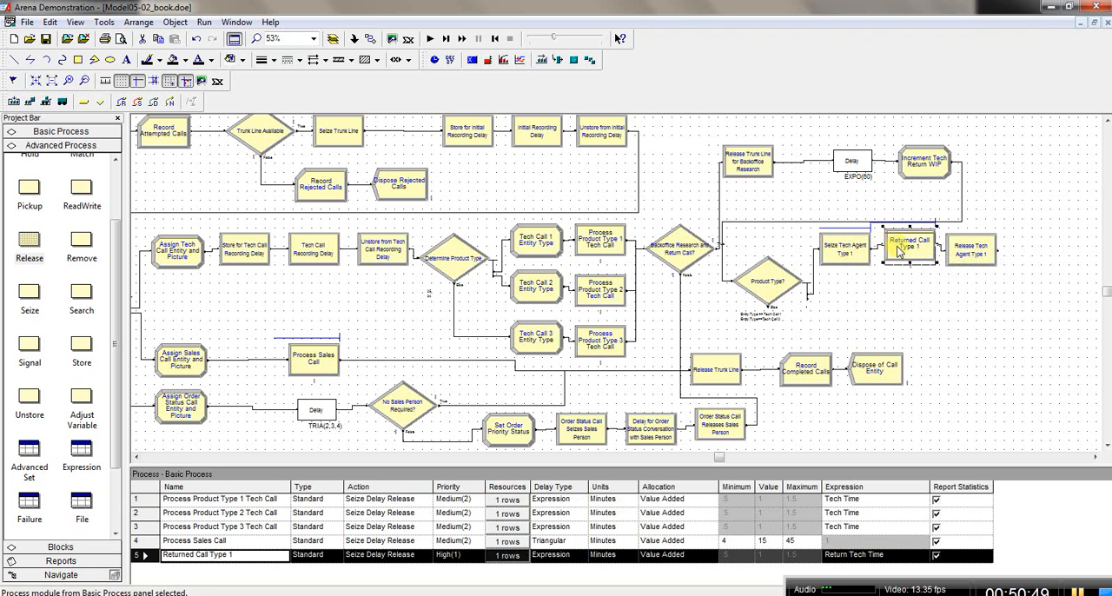
pyautogui.click(971, 250)
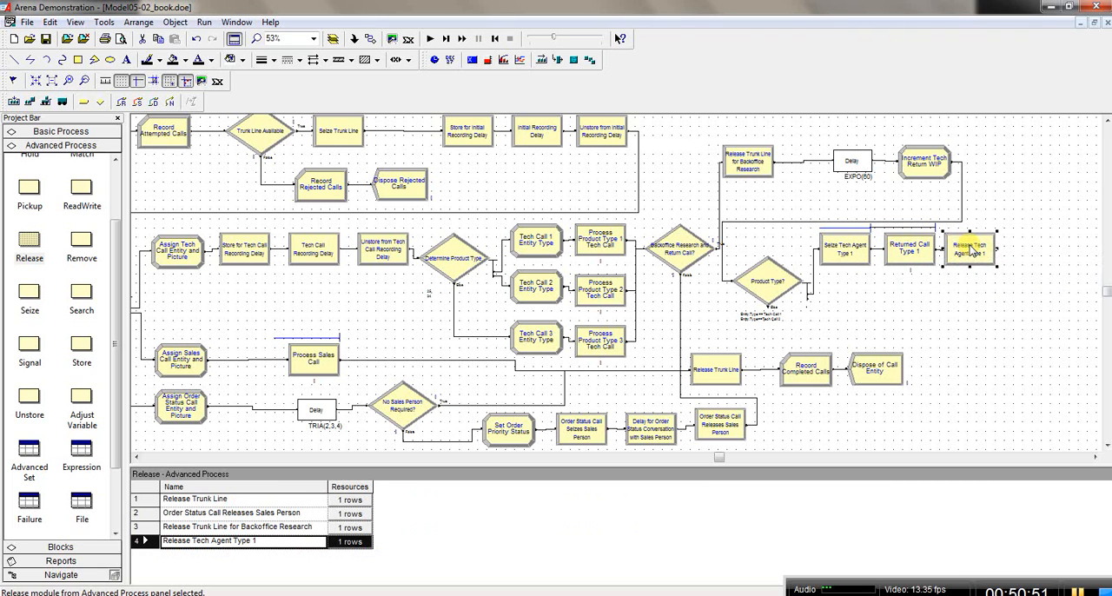
# Step: Copy the Seize Tech Agent, Returned Call and Release Tech Agent Type 1 modules together and paste them as a second row directly below
pyautogui.click(847, 256)
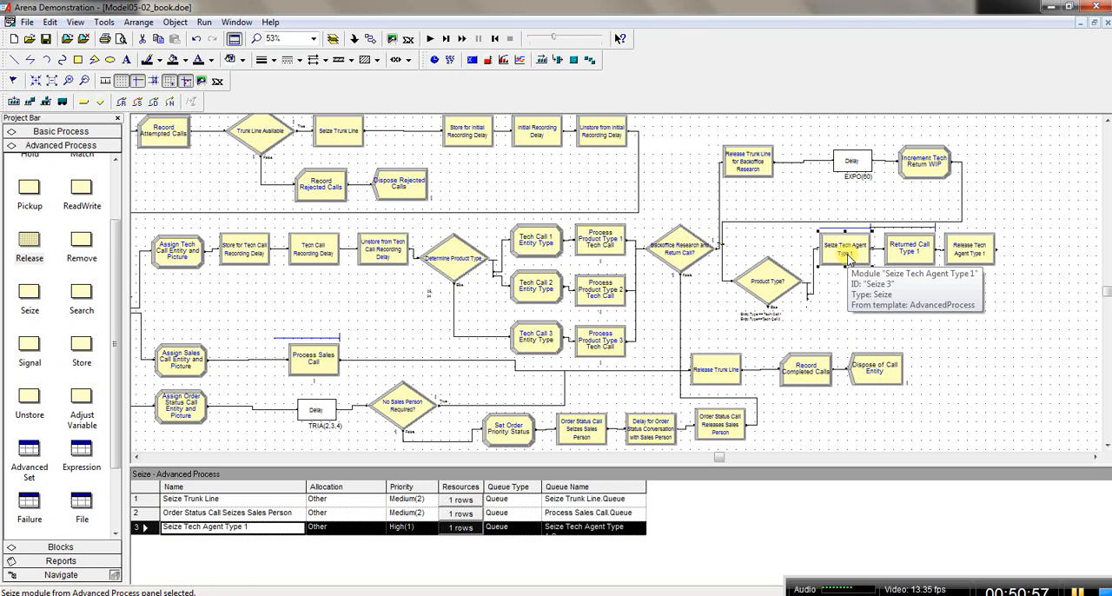
pyautogui.keyDown('shift'); pyautogui.click(910, 252); pyautogui.keyUp('shift')
pyautogui.keyDown('shift'); pyautogui.click(962, 252); pyautogui.keyUp('shift')
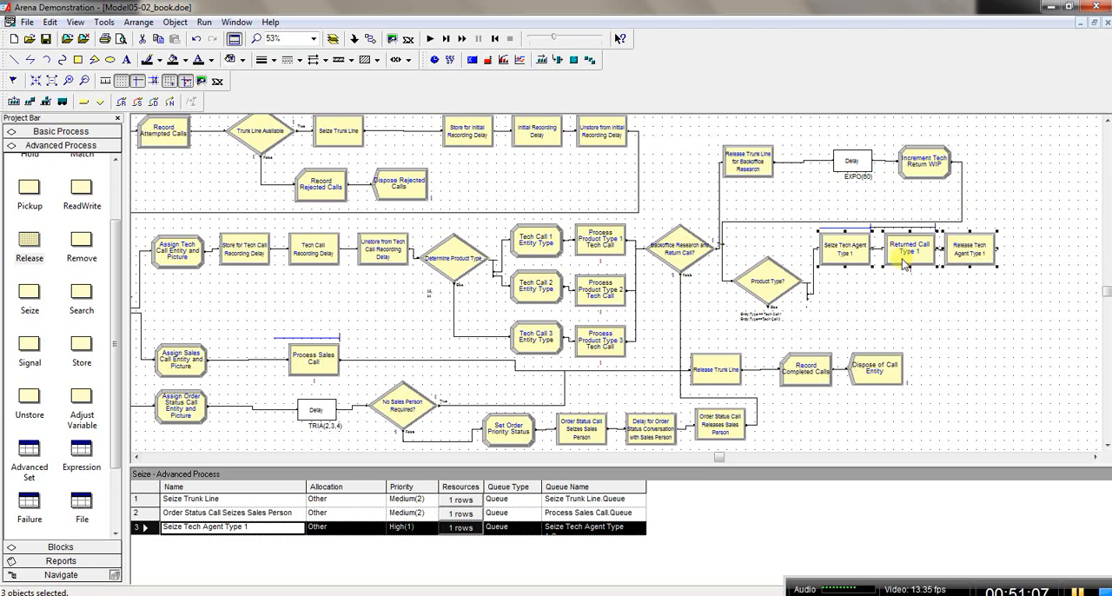
pyautogui.rightClick(966, 247)
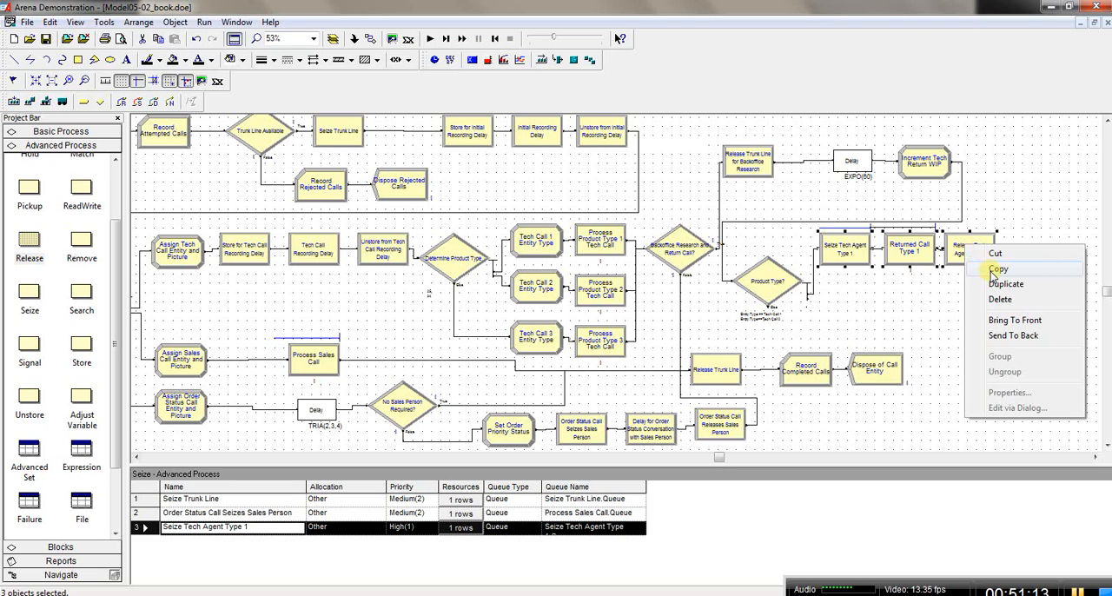
pyautogui.click(996, 269)
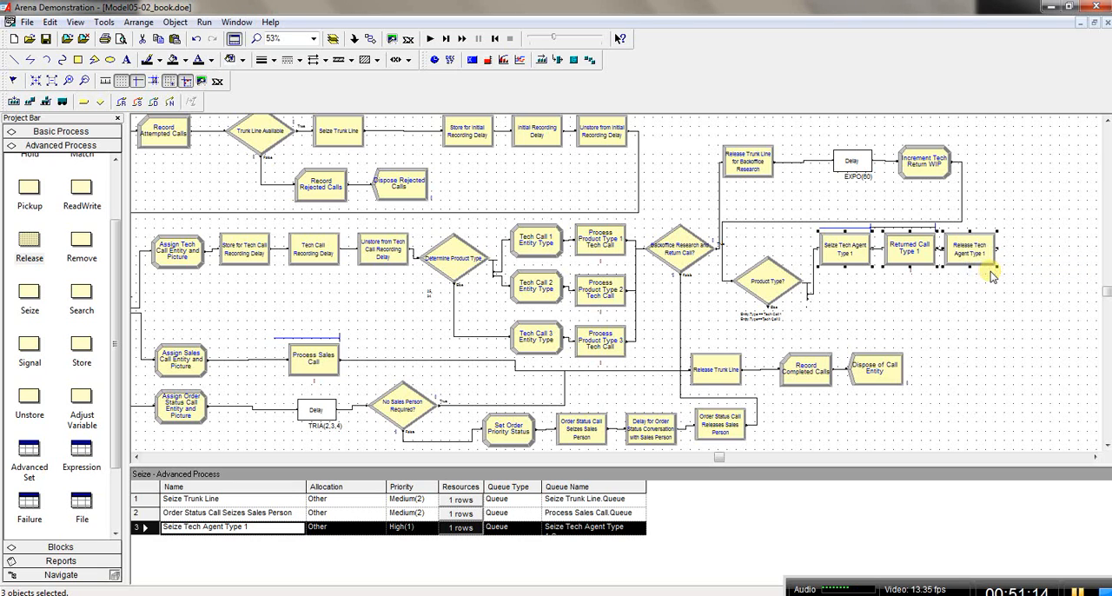
pyautogui.rightClick(842, 295)
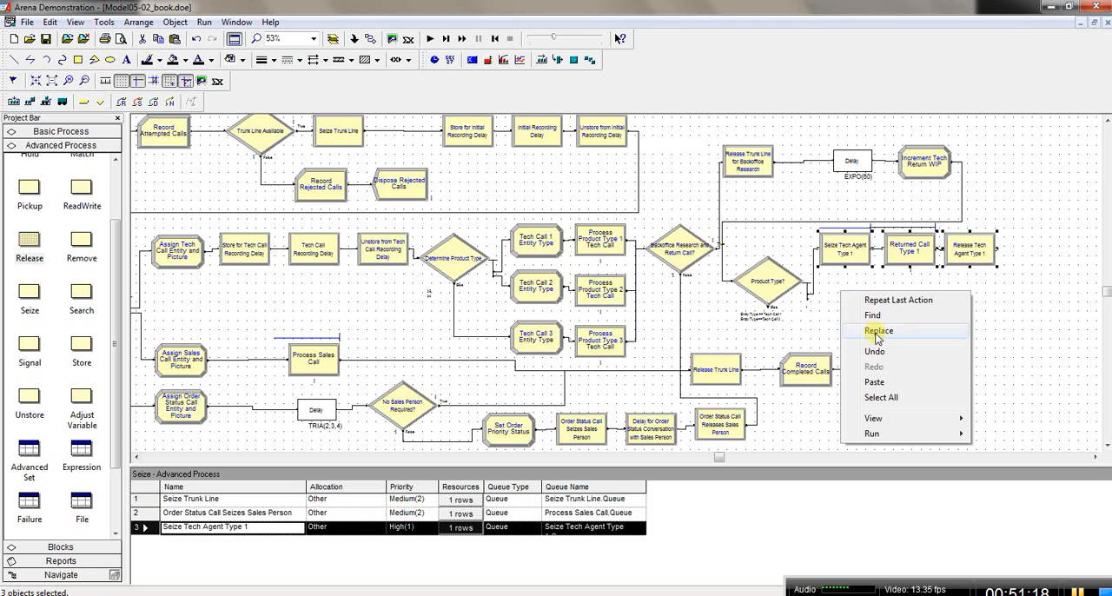
pyautogui.click(874, 383)
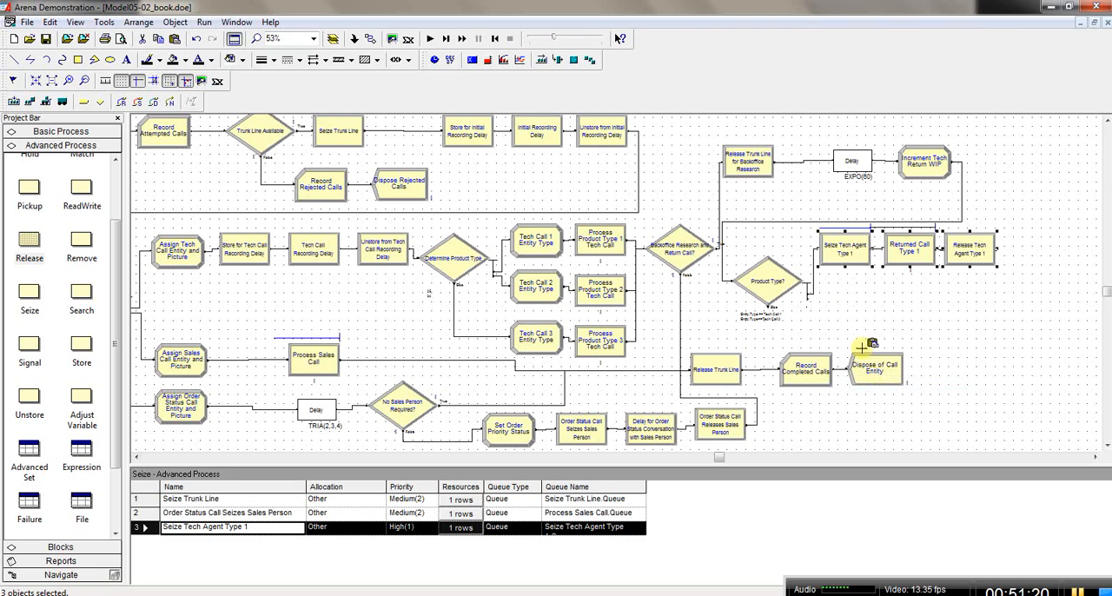
pyautogui.click(828, 270)
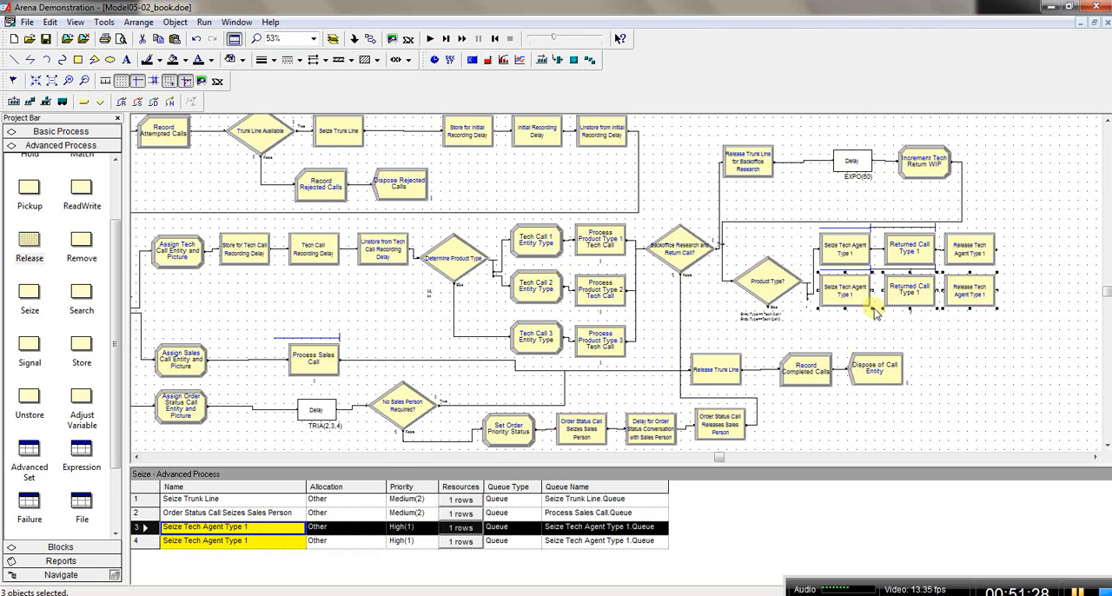
# Step: Paste a third row of the seize, returned call and release modules below the second and space it evenly
pyautogui.rightClick(831, 322)
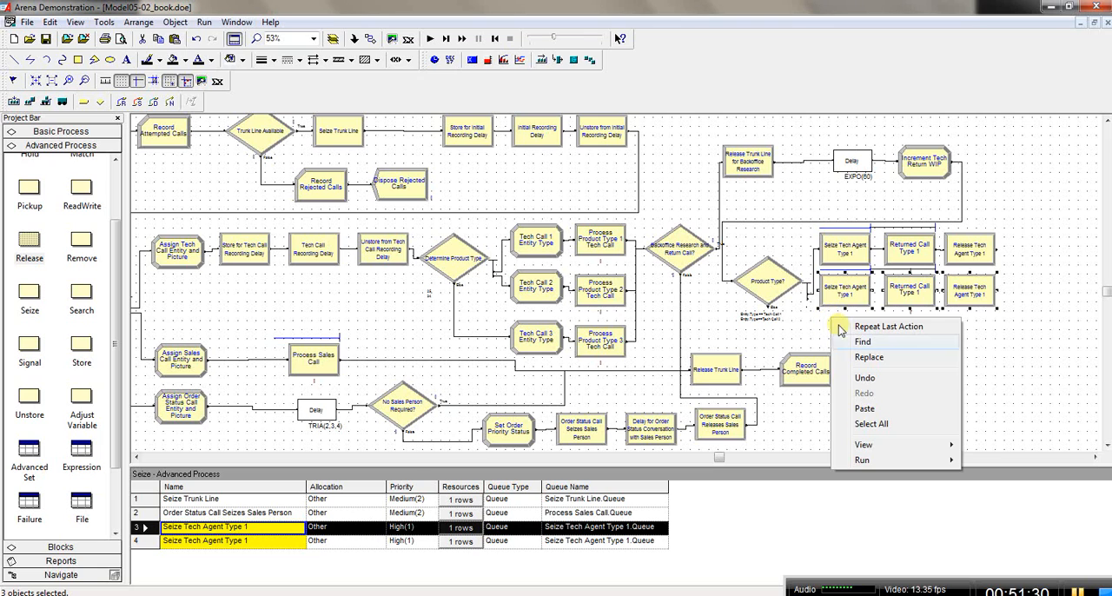
pyautogui.click(867, 408)
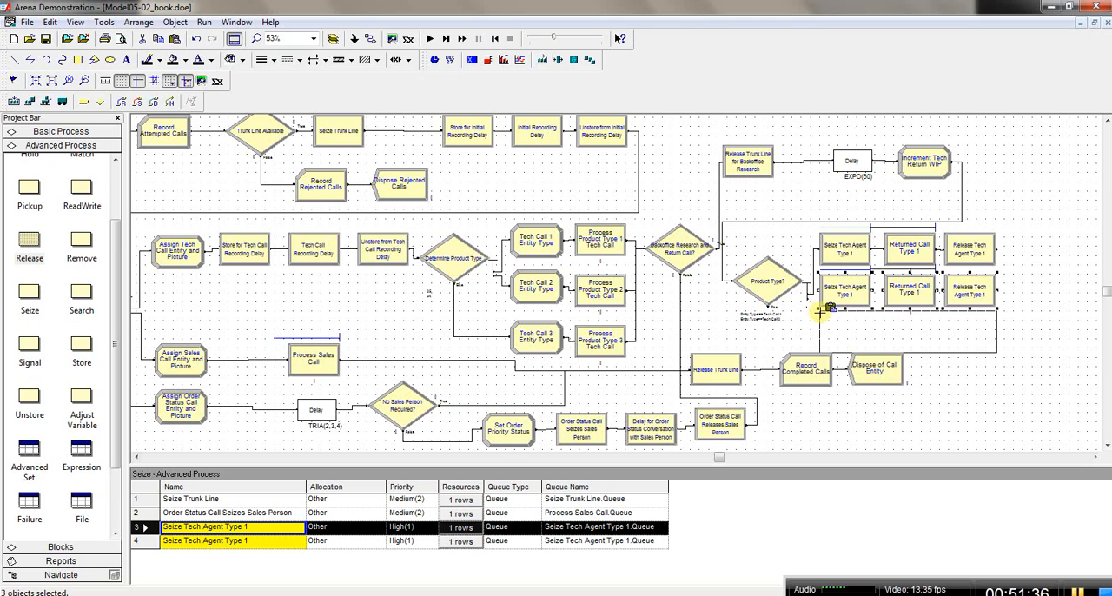
pyautogui.click(820, 313)
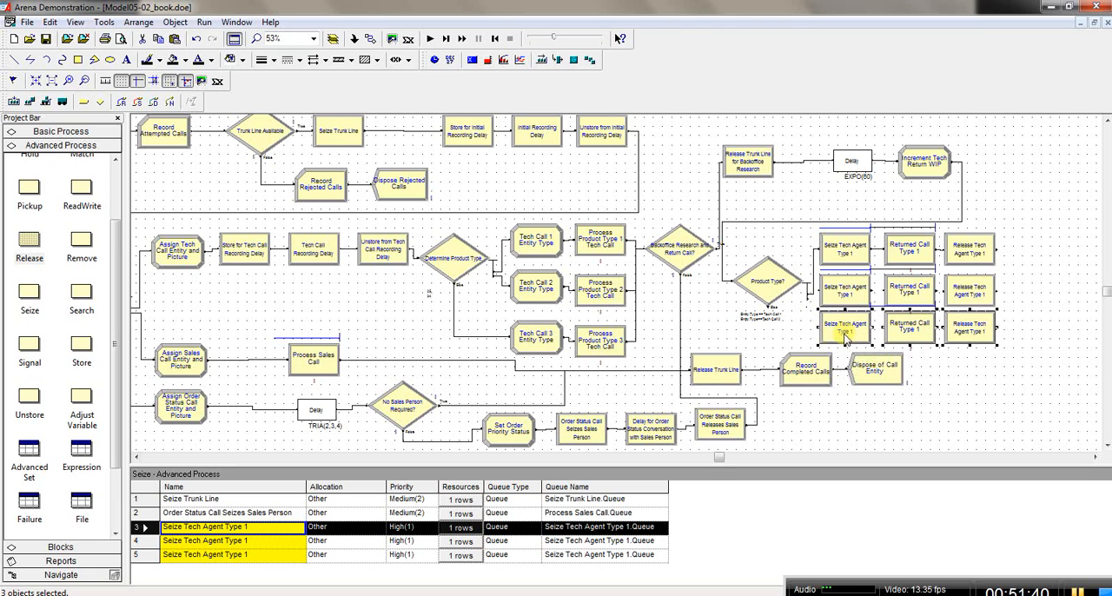
pyautogui.moveTo(845, 341); pyautogui.dragTo(844, 346)
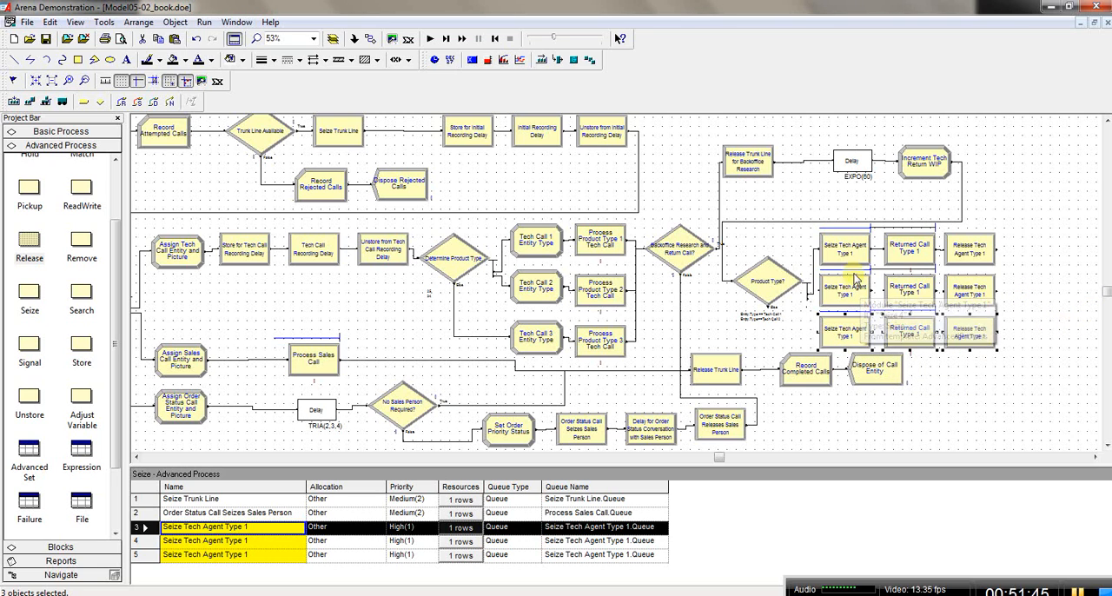
# Step: Connect the second branch of Product Type? to the middle-row seize module, and link that row's seize, returned call and release modules in sequence
pyautogui.click(371, 39)
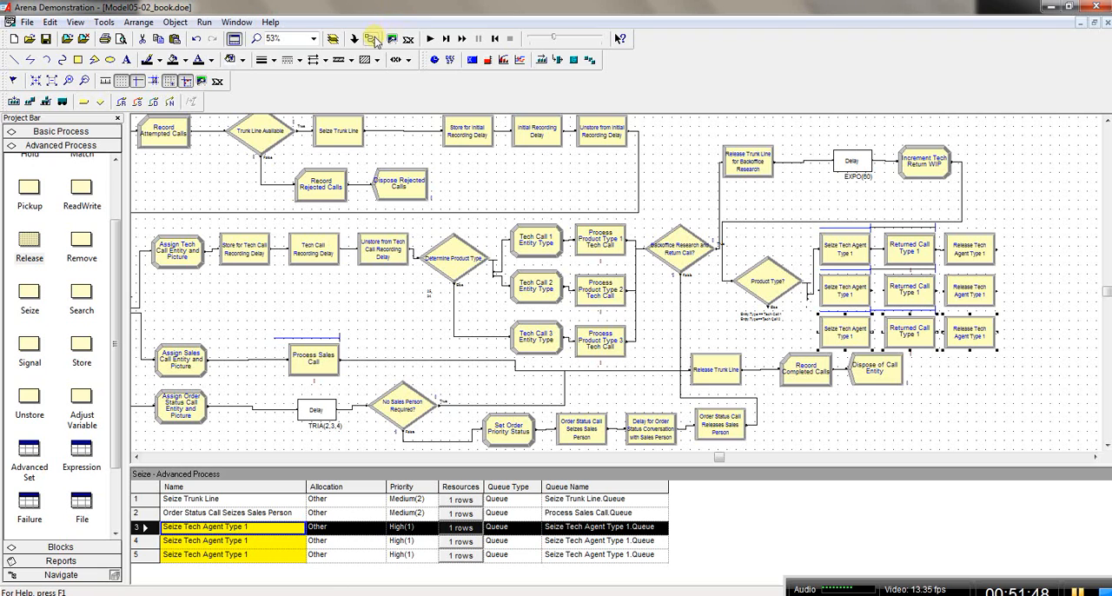
pyautogui.click(808, 299)
pyautogui.click(822, 292)
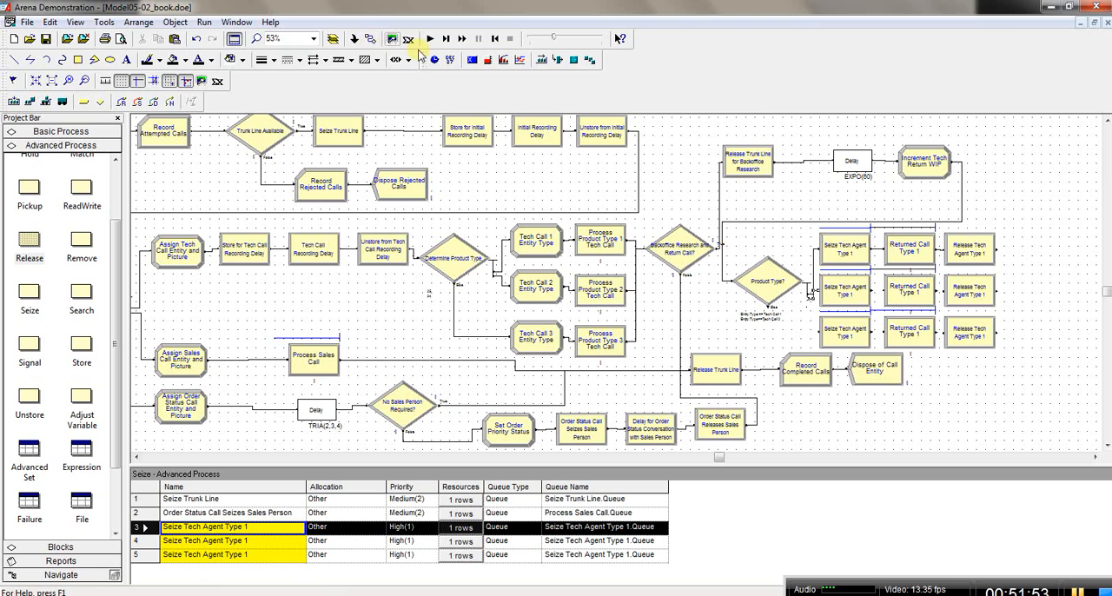
pyautogui.click(873, 291)
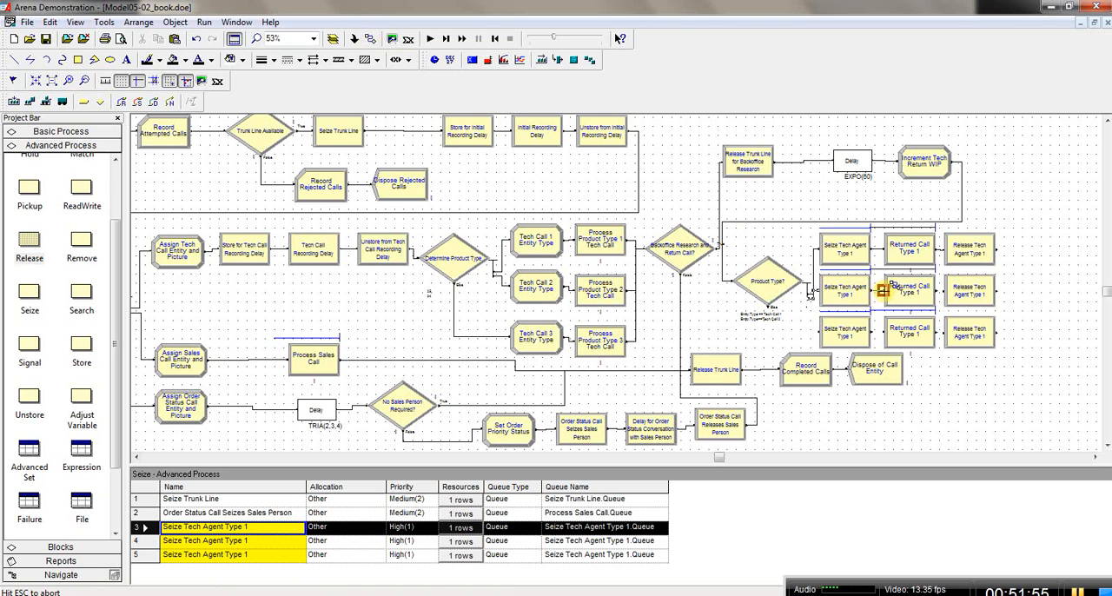
pyautogui.click(882, 291)
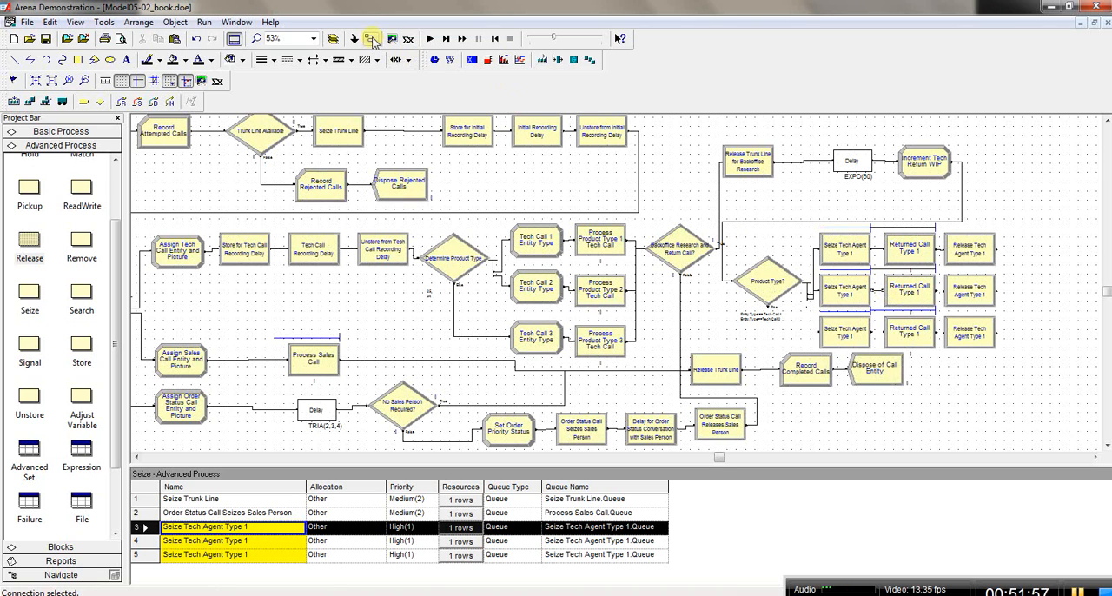
pyautogui.click(370, 39)
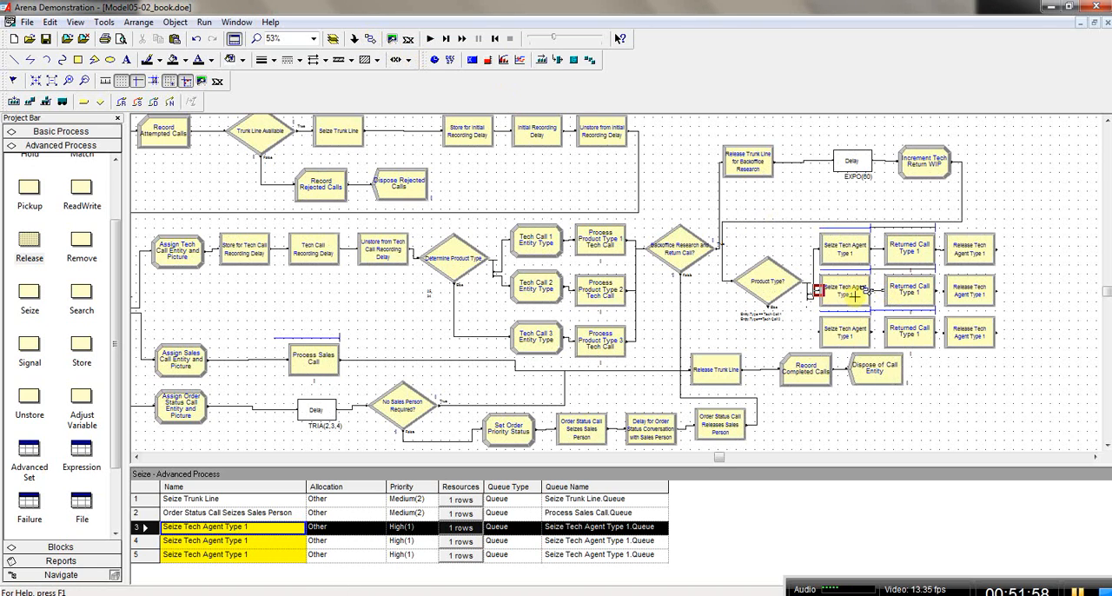
pyautogui.click(946, 292)
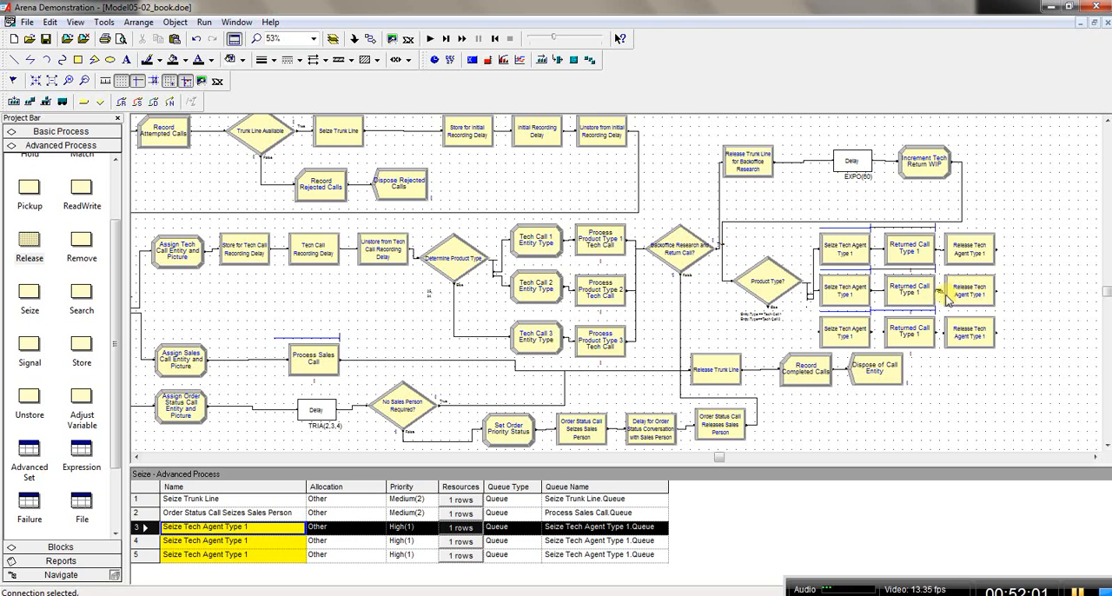
# Step: Connect the Else exit of Product Type? to the third-row seize module, and link that row's seize, returned call and release modules in sequence
pyautogui.click(371, 39)
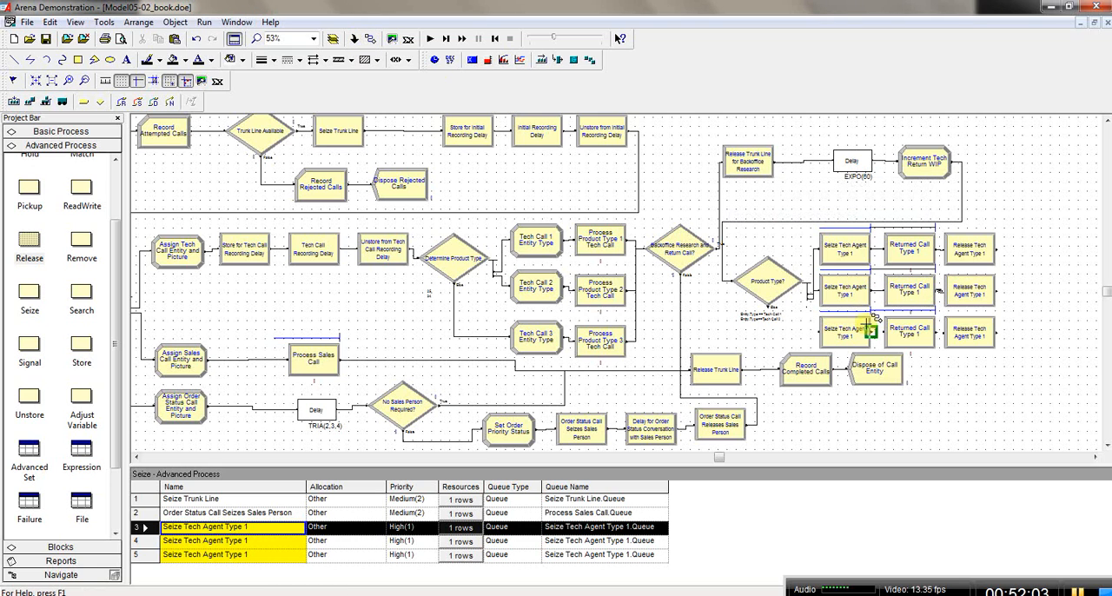
pyautogui.click(770, 303)
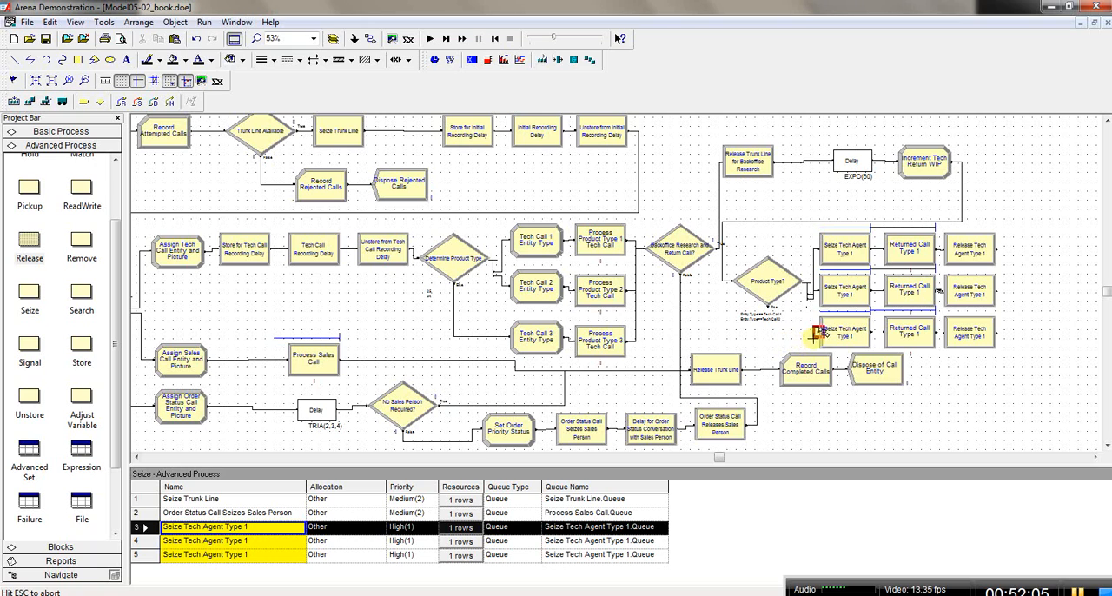
pyautogui.click(818, 333)
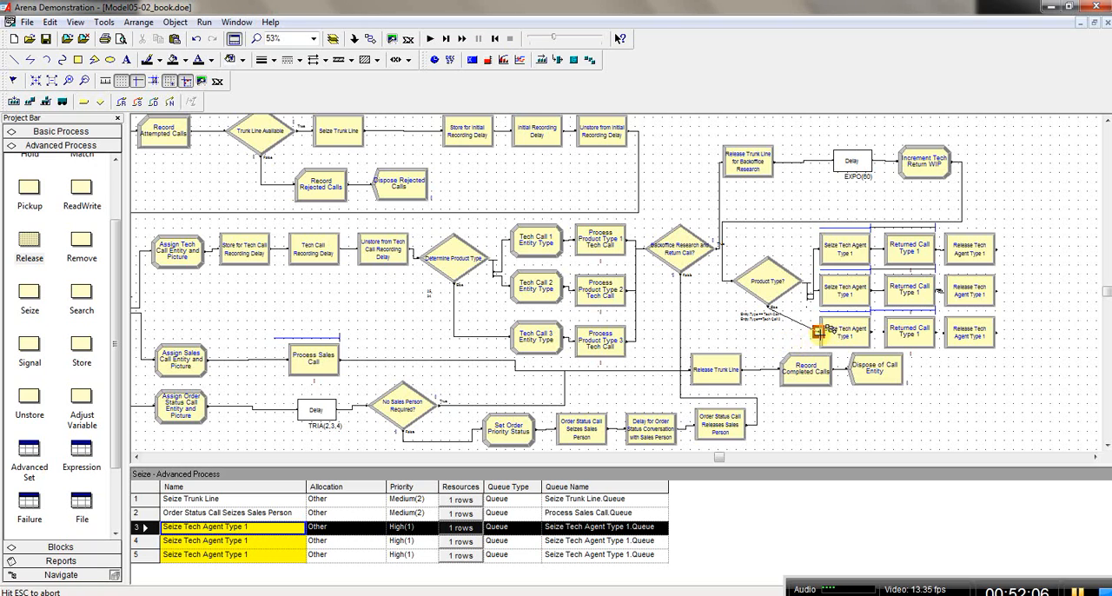
pyautogui.click(370, 39)
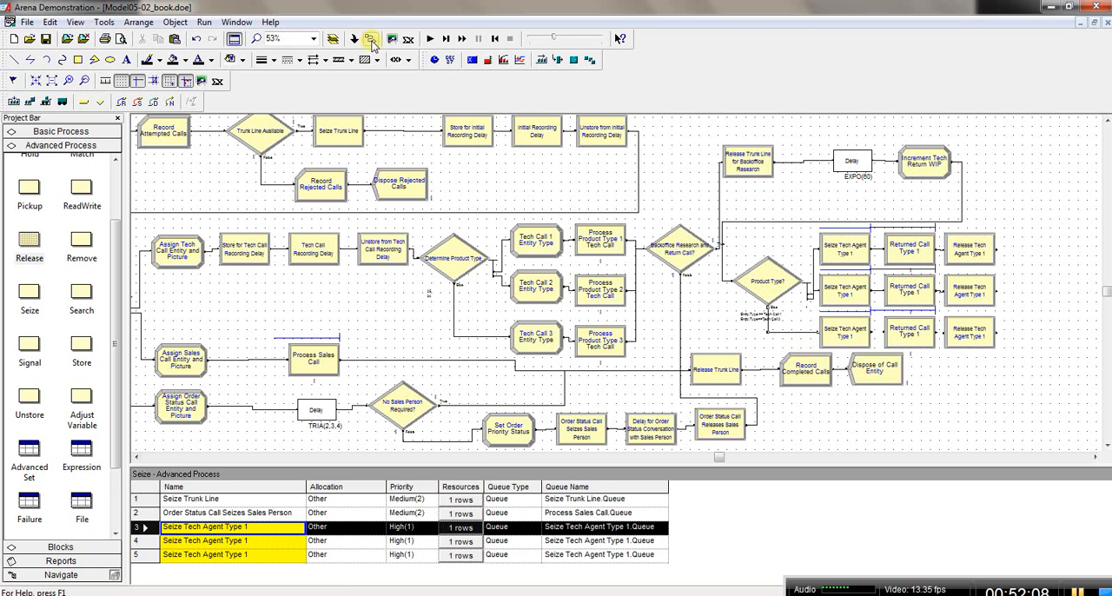
pyautogui.click(870, 331)
pyautogui.click(885, 331)
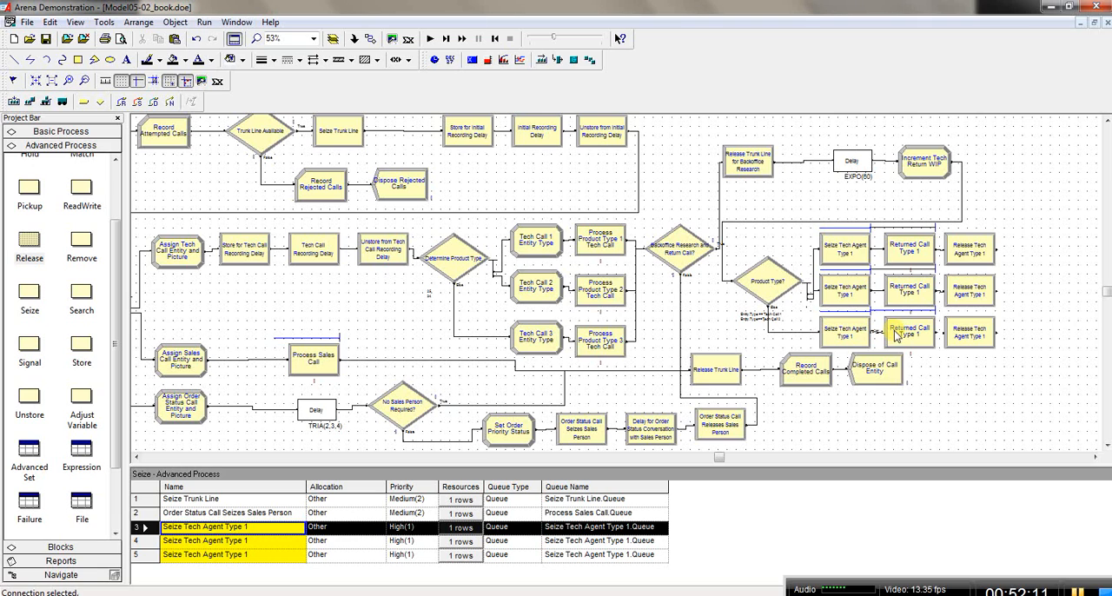
pyautogui.click(370, 39)
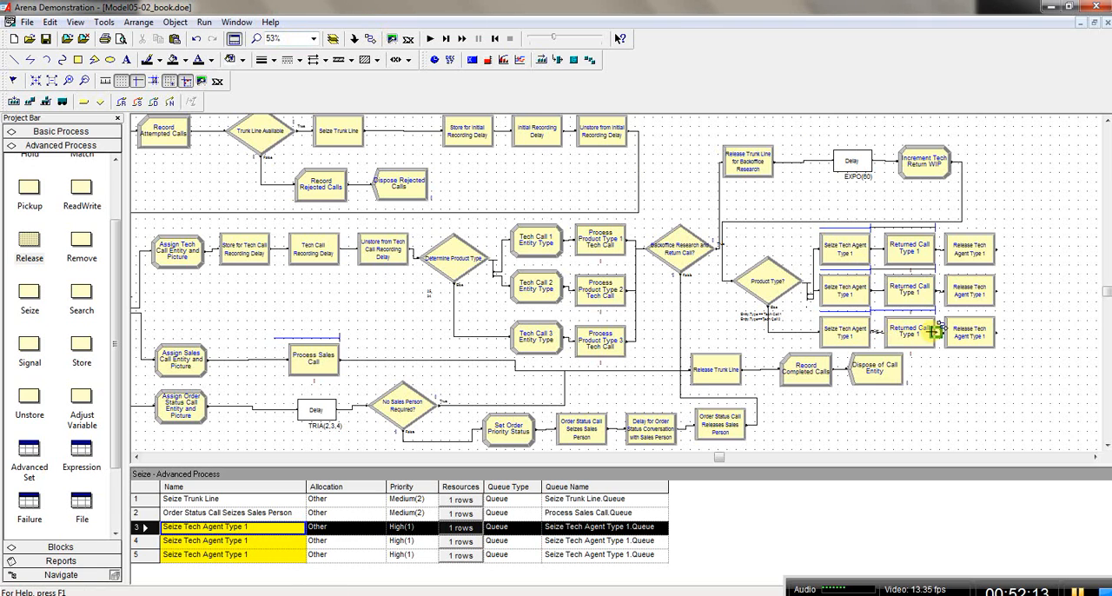
pyautogui.click(938, 331)
pyautogui.click(948, 334)
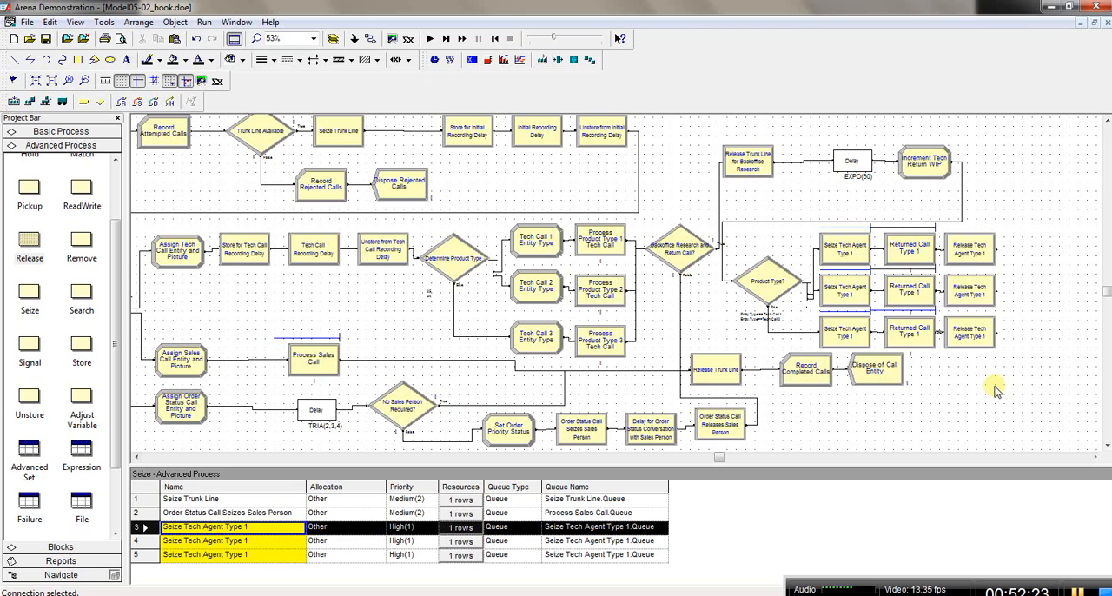
# Step: Move the Release Trunk Line, Record Completed Calls and Dispose of Call Entity modules together slightly down, away from the third row
pyautogui.moveTo(728, 372)
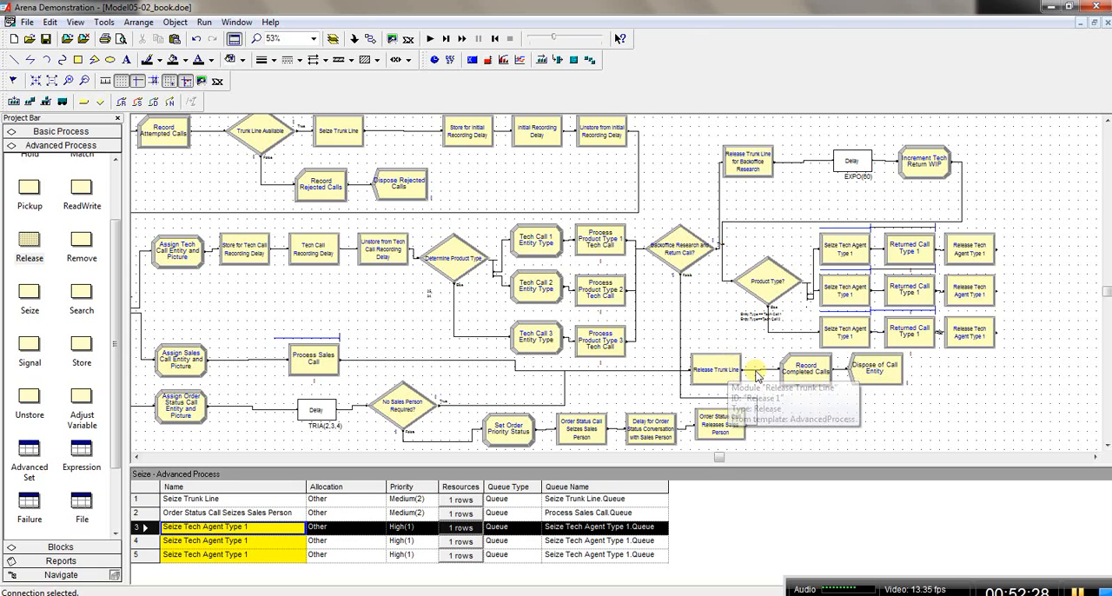
pyautogui.click(728, 372)
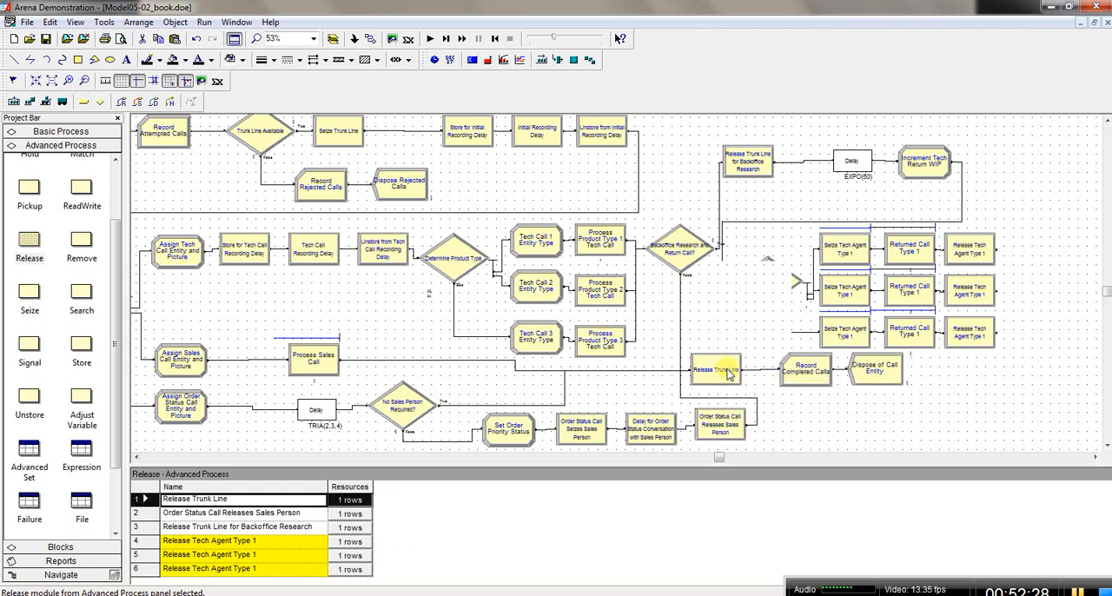
pyautogui.keyDown('shift'); pyautogui.click(808, 379); pyautogui.keyUp('shift')
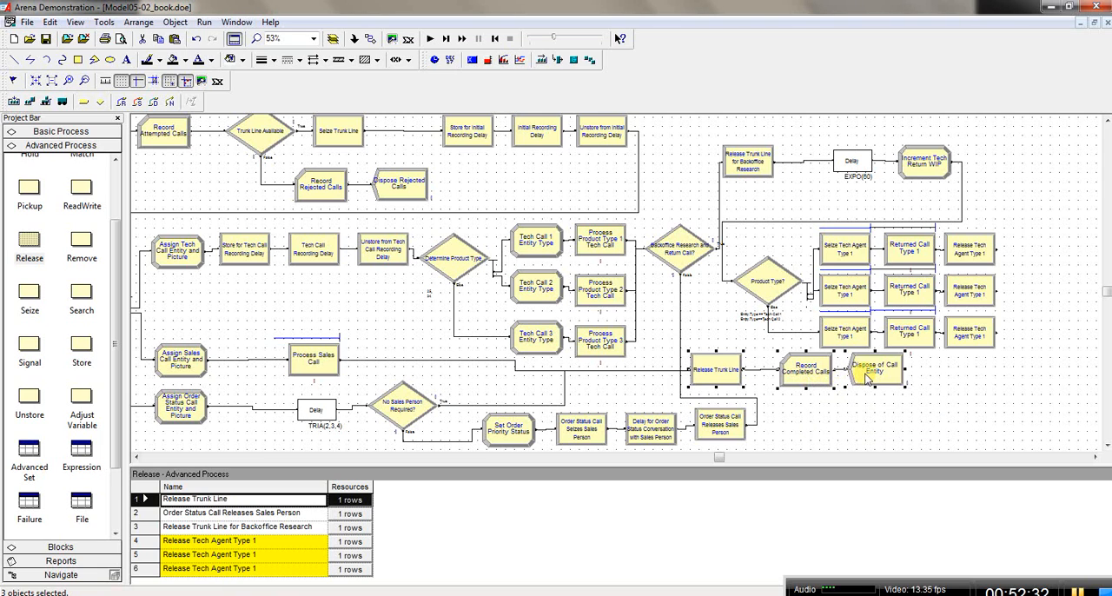
pyautogui.moveTo(865, 379); pyautogui.dragTo(867, 388)
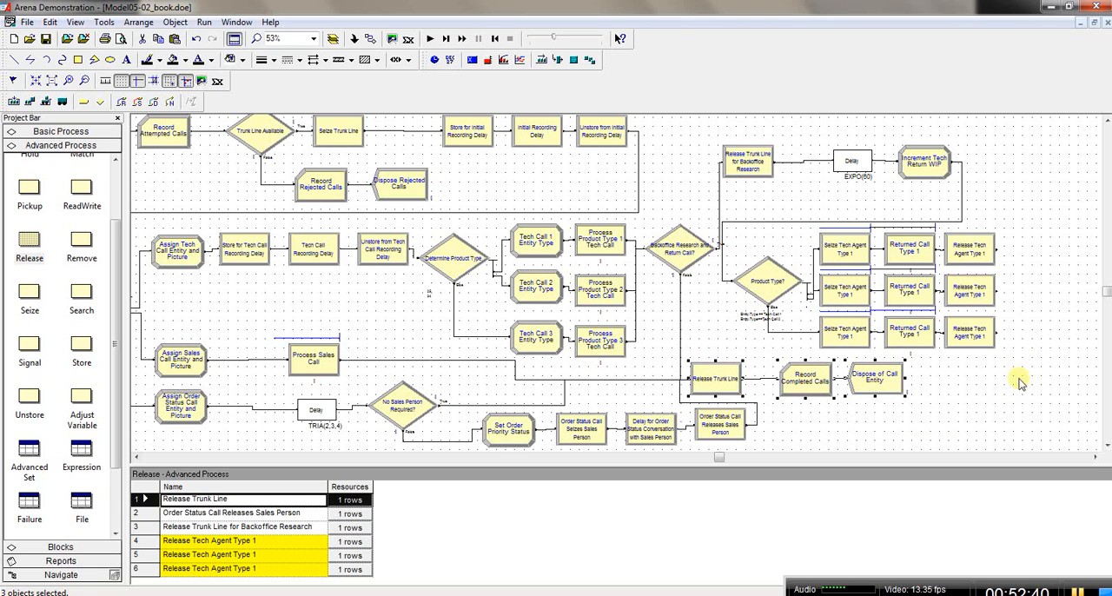
pyautogui.click(989, 387)
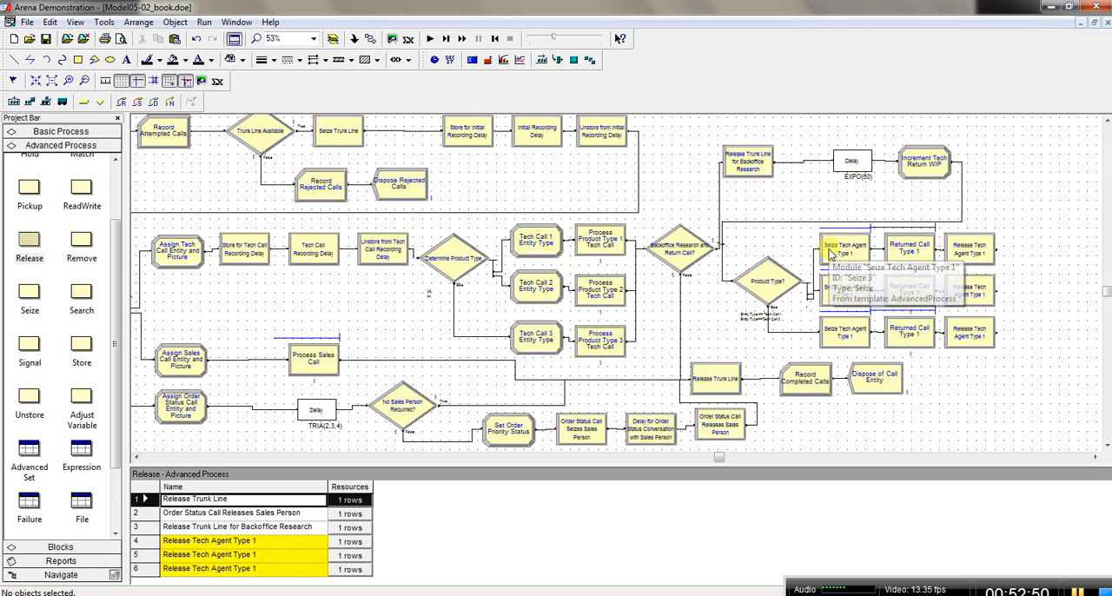
# Step: Rename the middle-row seize module as Seize Tech Agent Type 2
pyautogui.doubleClick(844, 293)
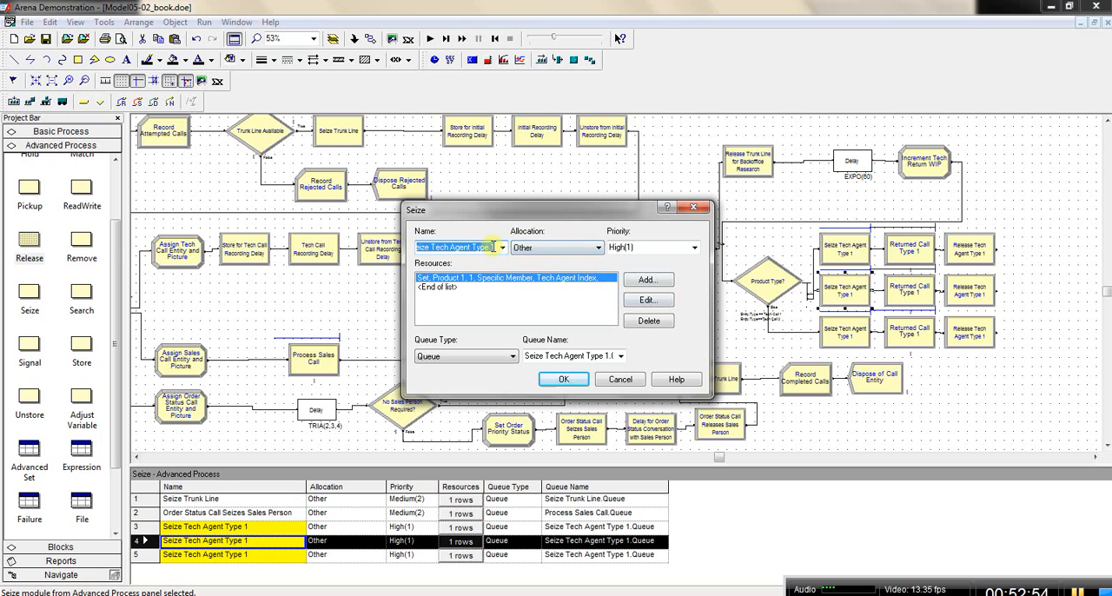
pyautogui.click(495, 247)
pyautogui.press('BackSpace')
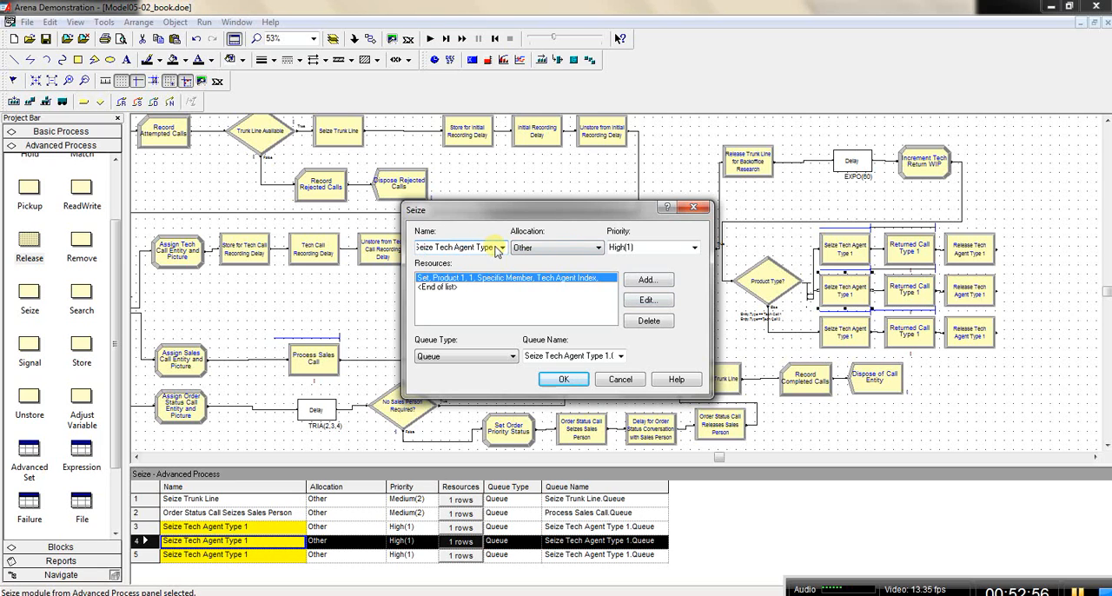
pyautogui.write('2')
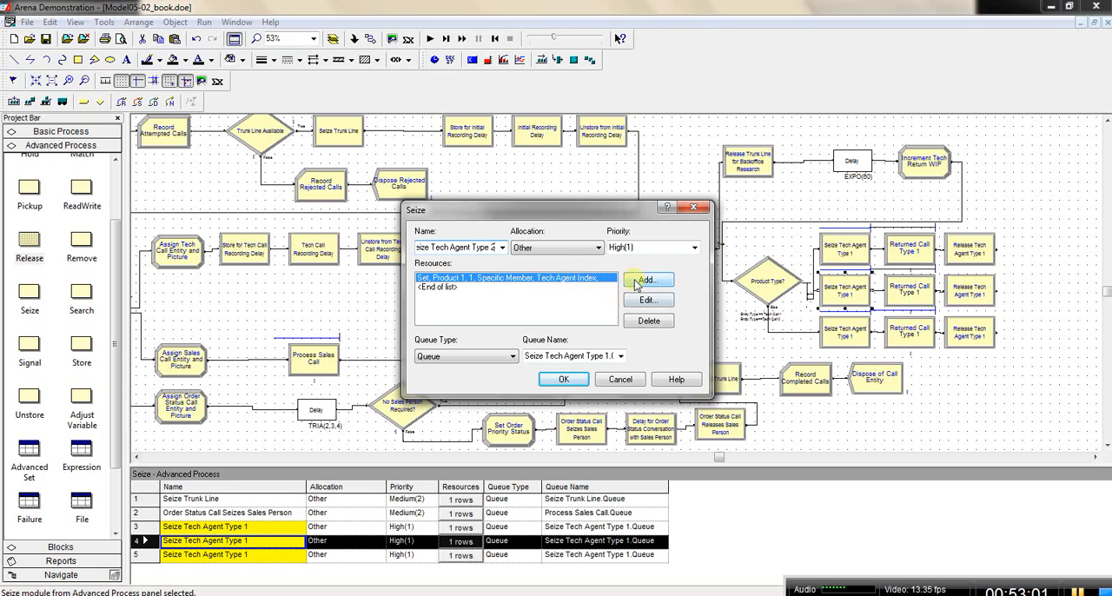
pyautogui.click(606, 356)
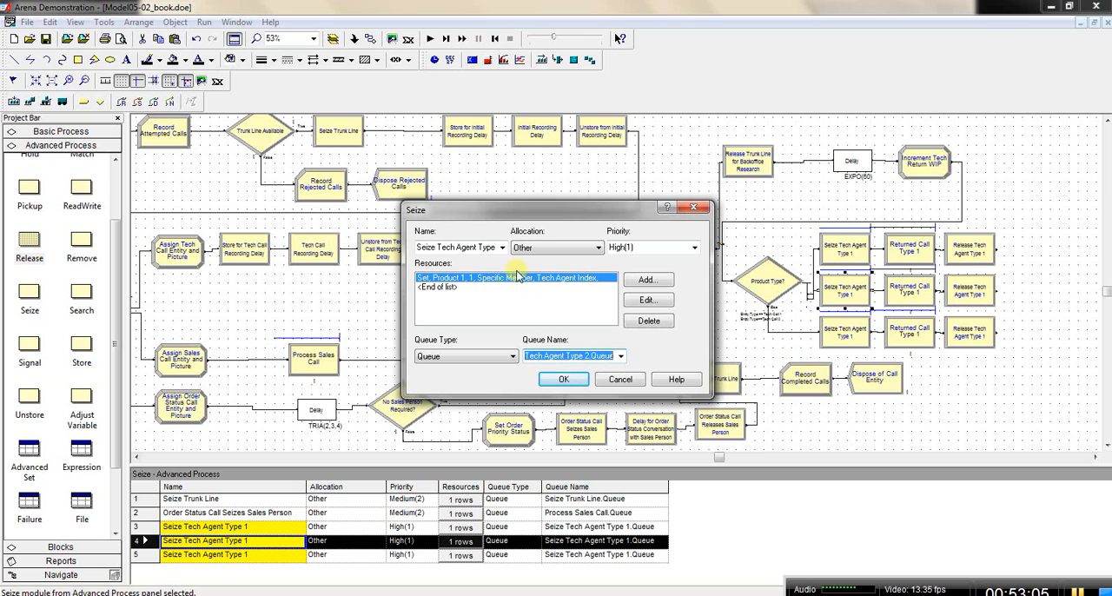
# Step: Change the resource set of Seize Tech Agent Type 2 to Product 2 and accept the module's settings
pyautogui.click(567, 280)
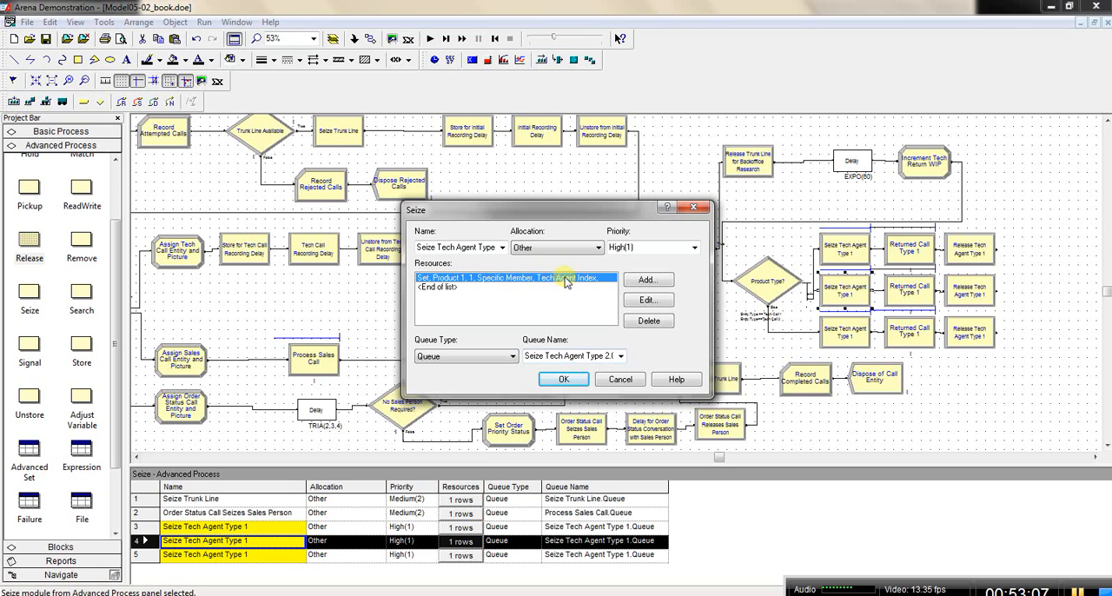
pyautogui.doubleClick(566, 280)
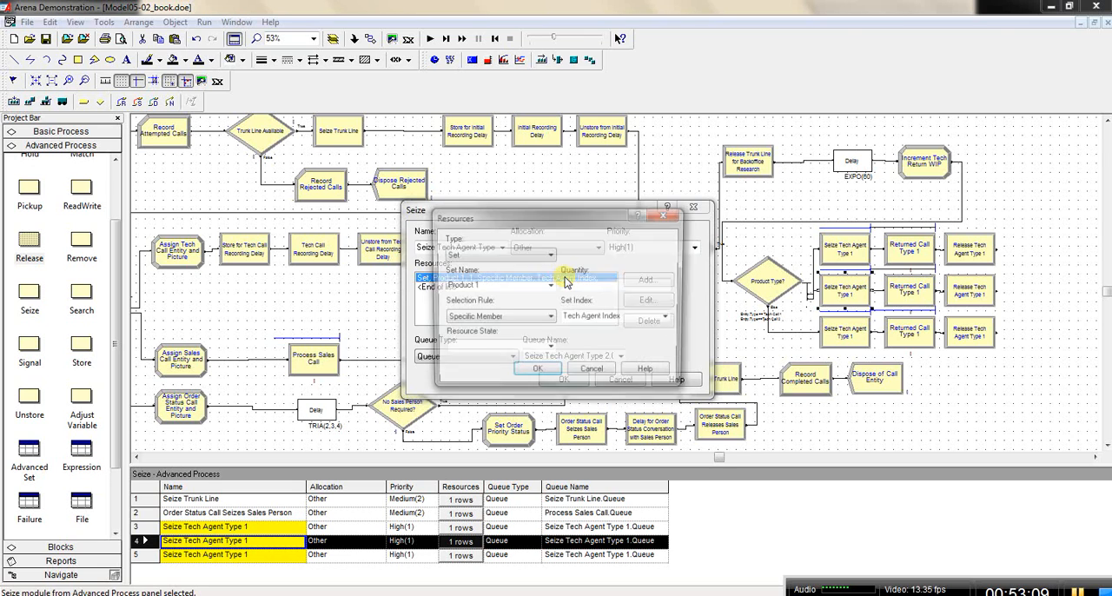
pyautogui.click(549, 286)
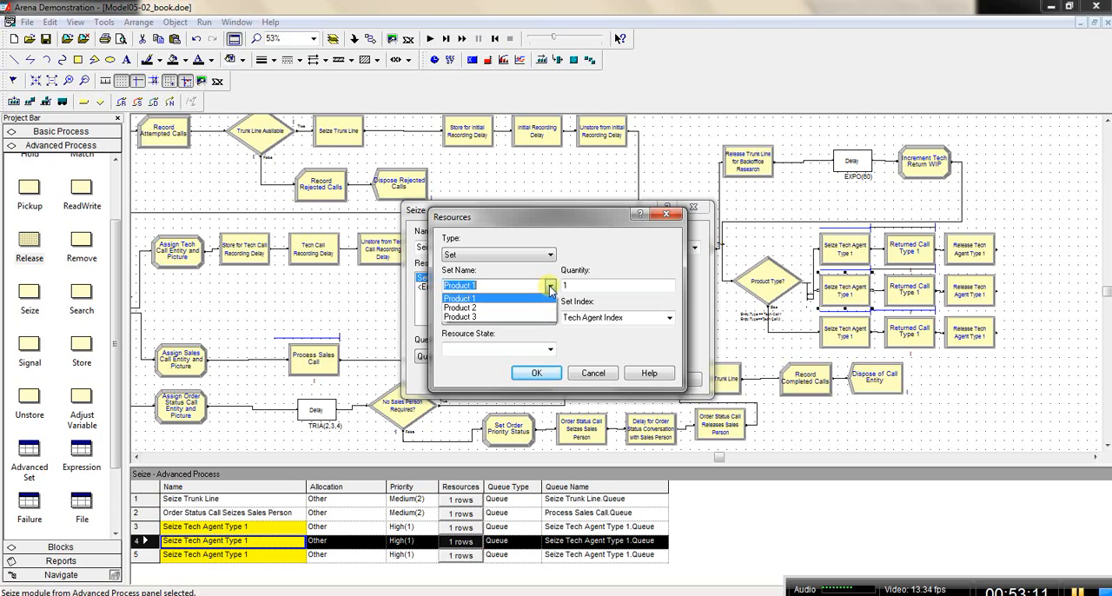
pyautogui.click(545, 310)
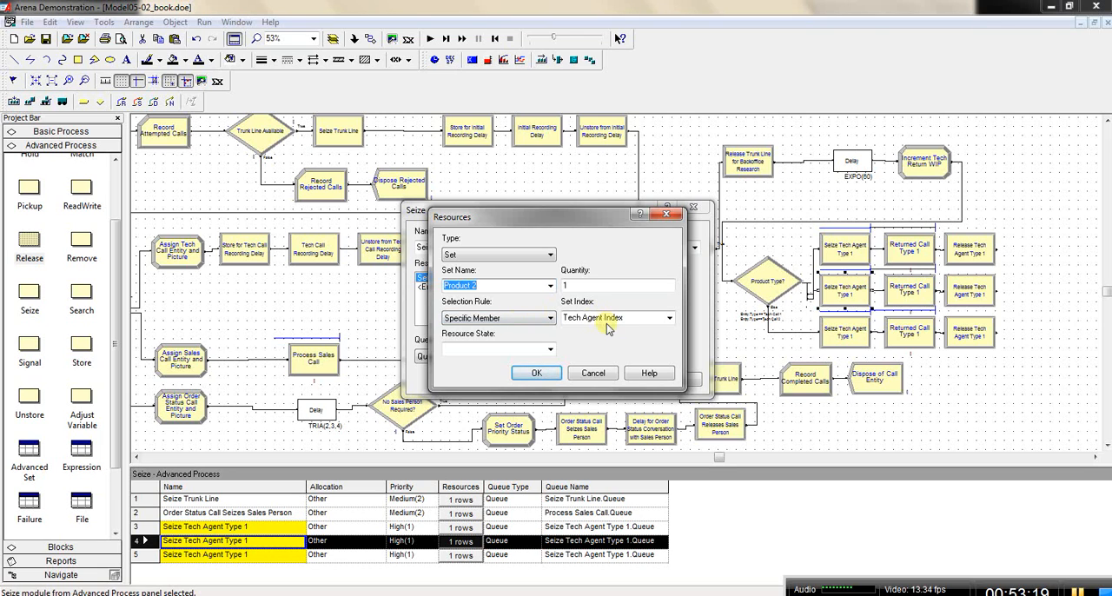
pyautogui.click(536, 373)
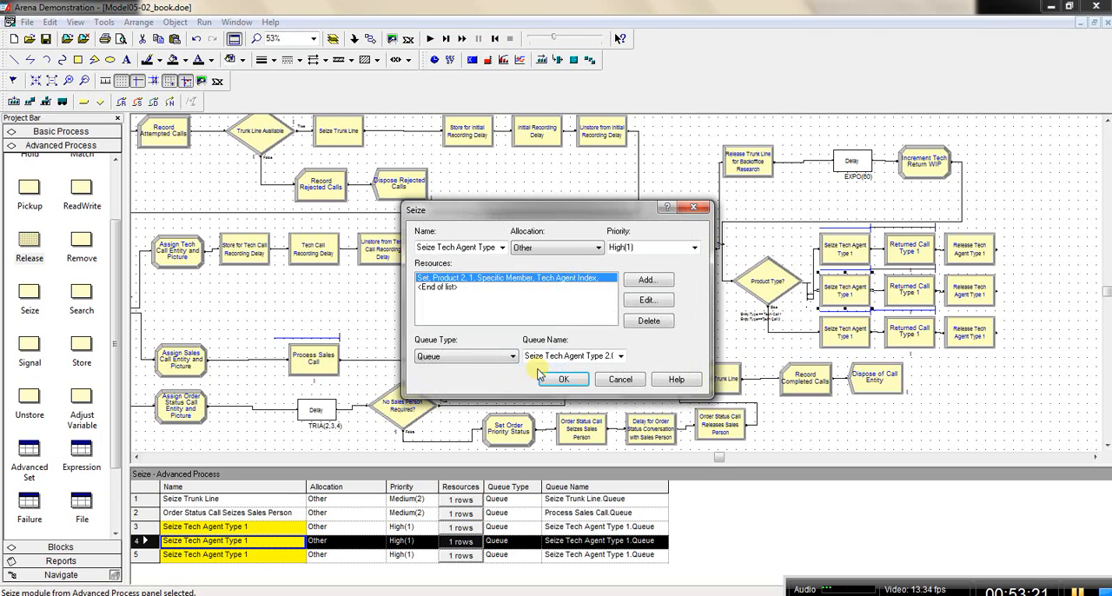
pyautogui.click(563, 380)
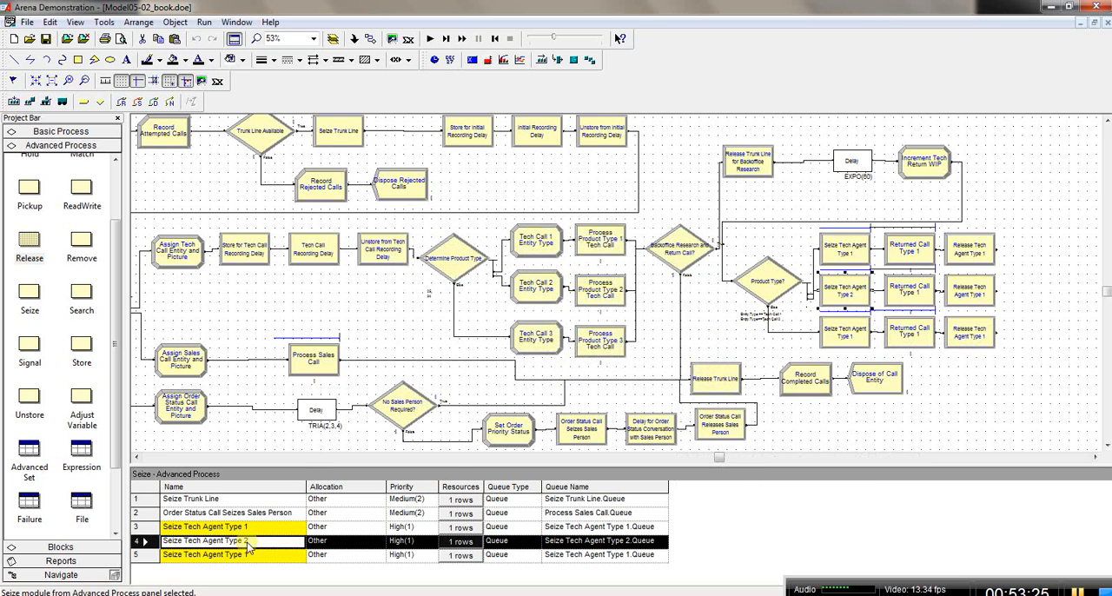
# Step: Rename the third-row seize module as Seize Tech Agent Type 3
pyautogui.doubleClick(841, 335)
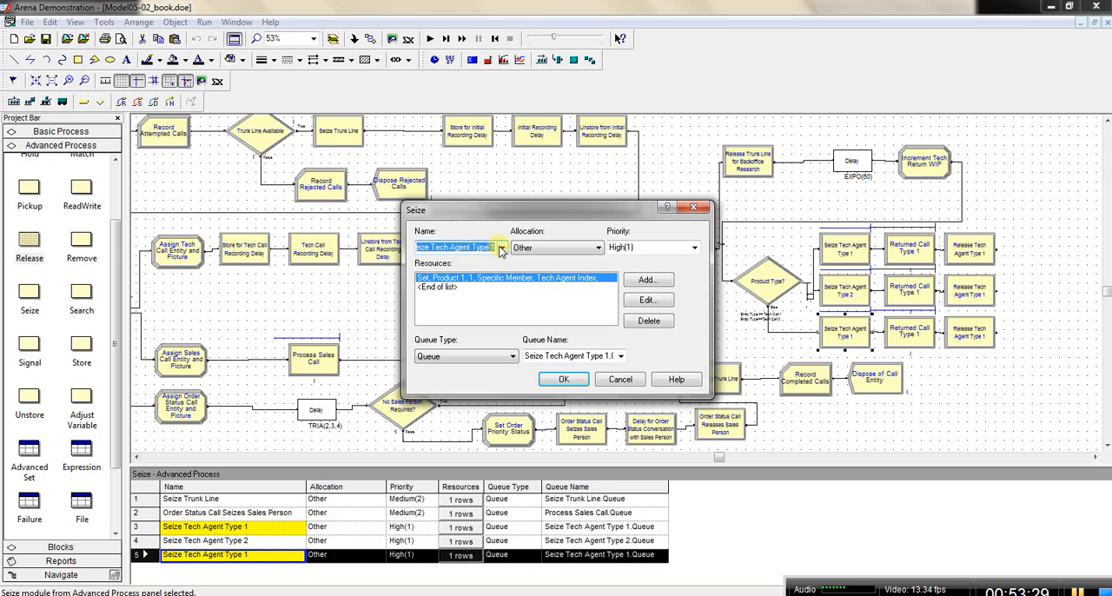
pyautogui.click(492, 248)
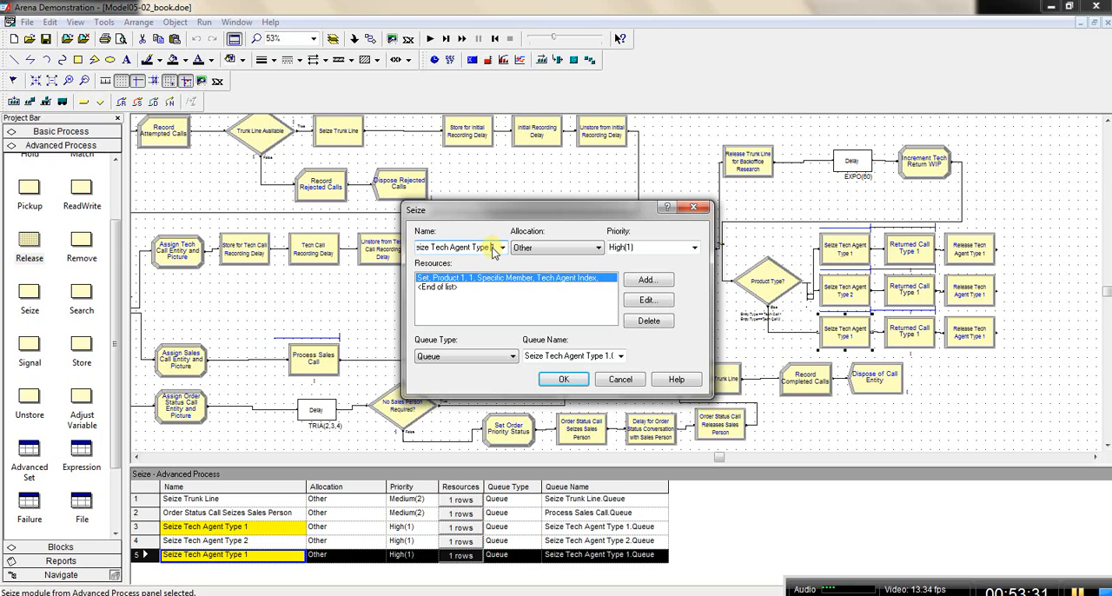
pyautogui.press('BackSpace')
pyautogui.write('3')
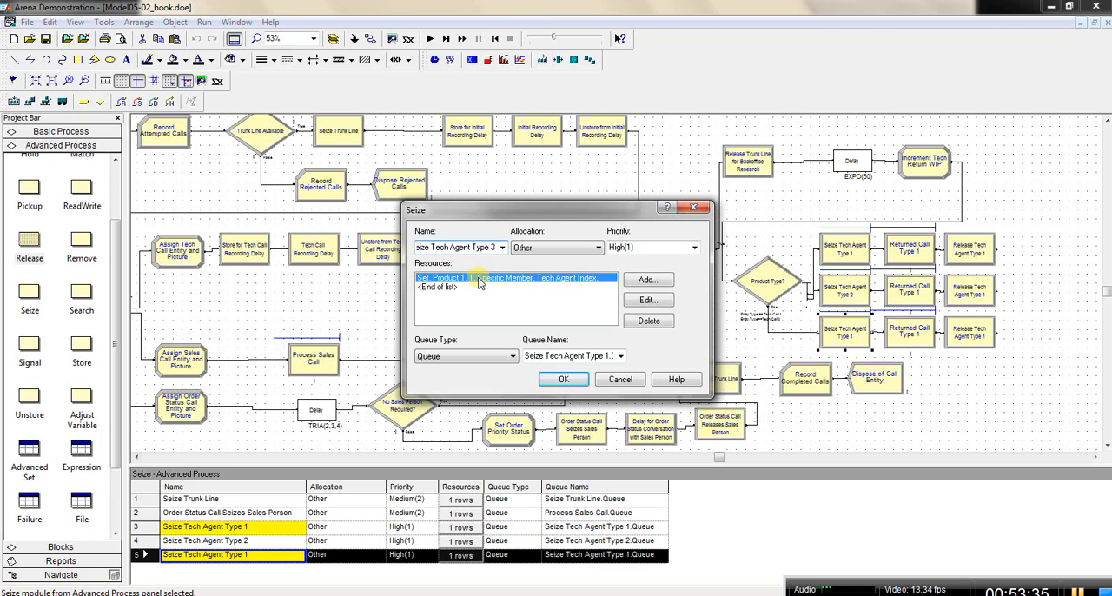
pyautogui.click(479, 280)
# Step: Change the resource set of Seize Tech Agent Type 3 to Product 3 and accept the module's settings
pyautogui.click(647, 299)
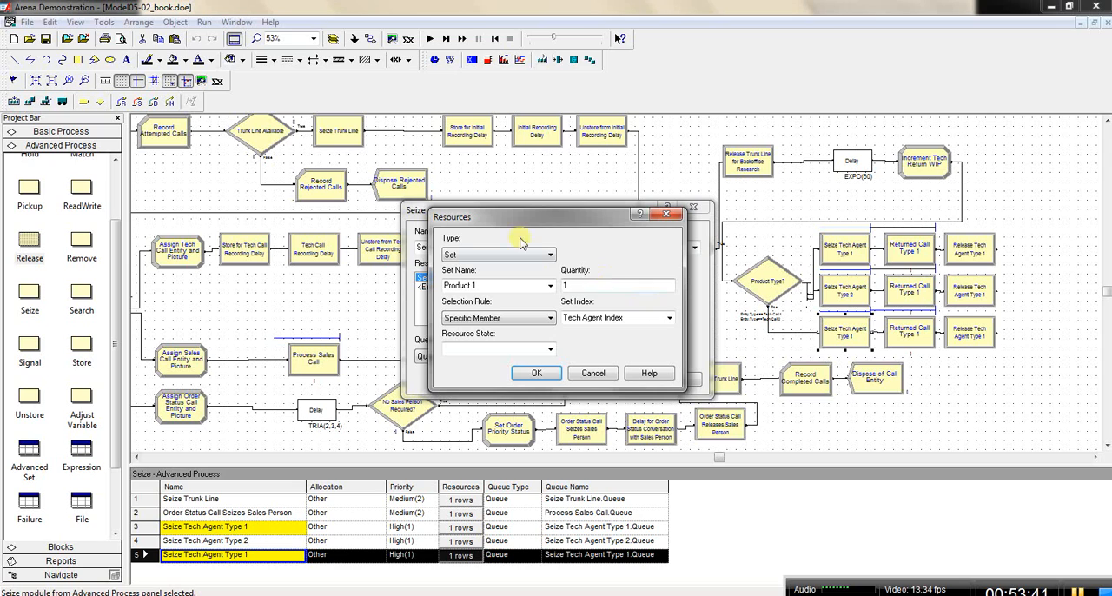
pyautogui.click(550, 286)
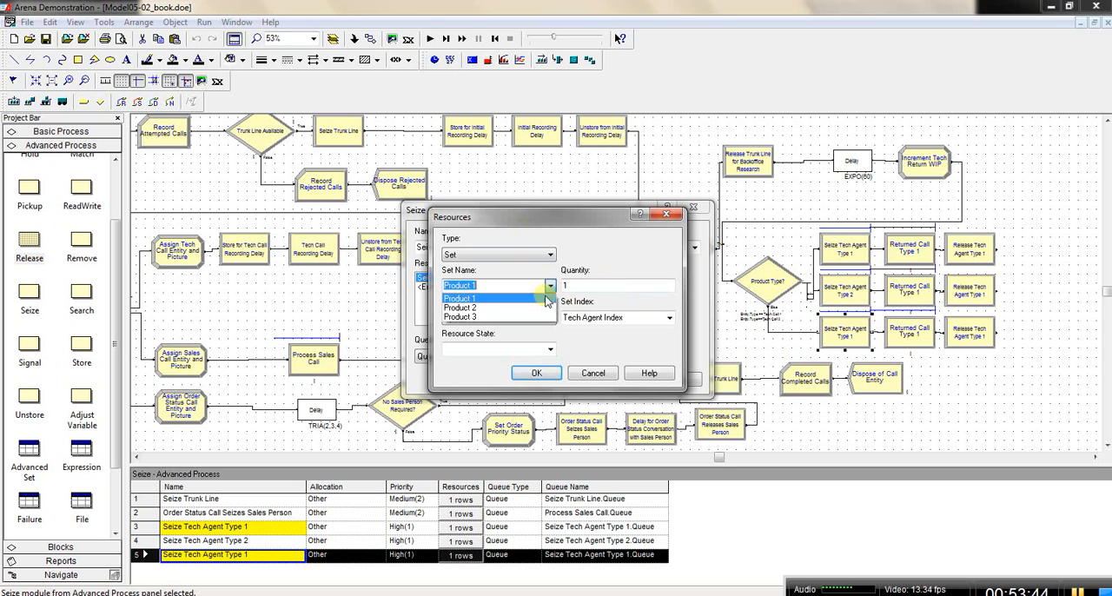
pyautogui.click(545, 317)
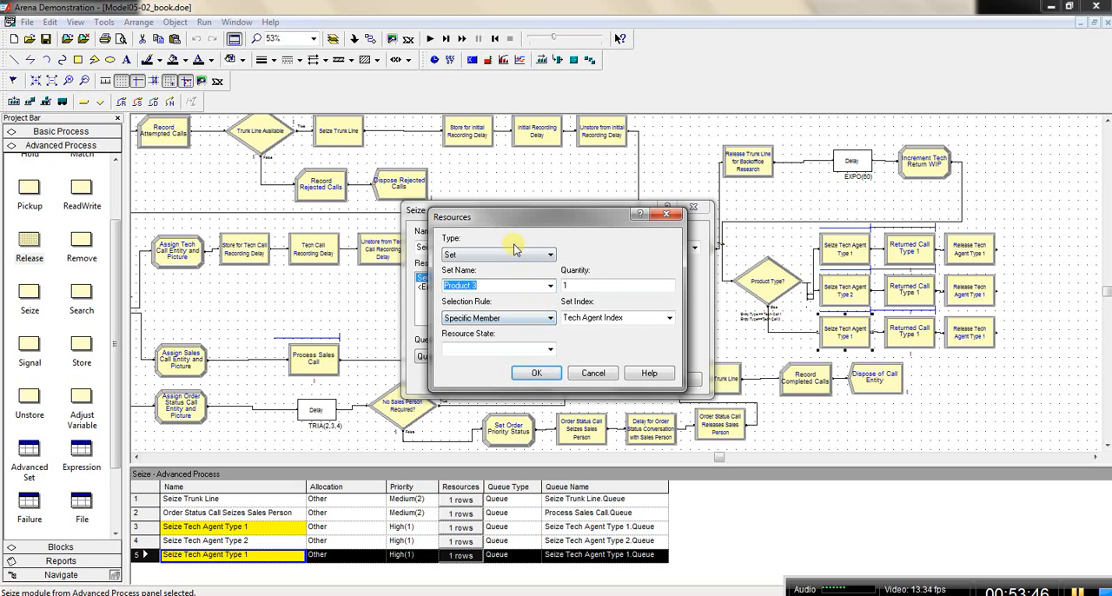
pyautogui.click(545, 374)
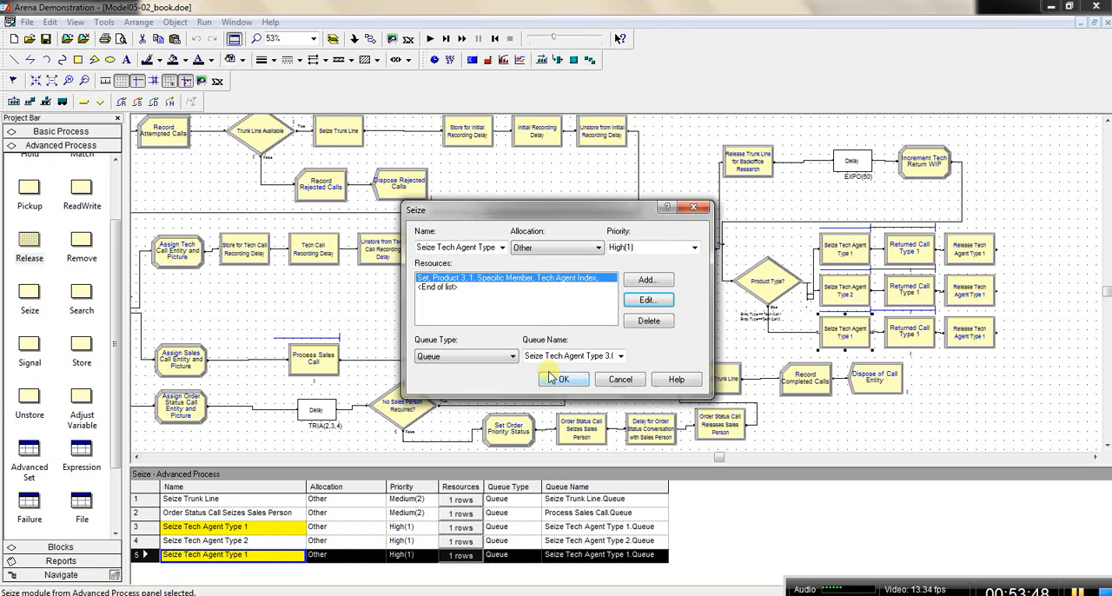
pyautogui.click(588, 356)
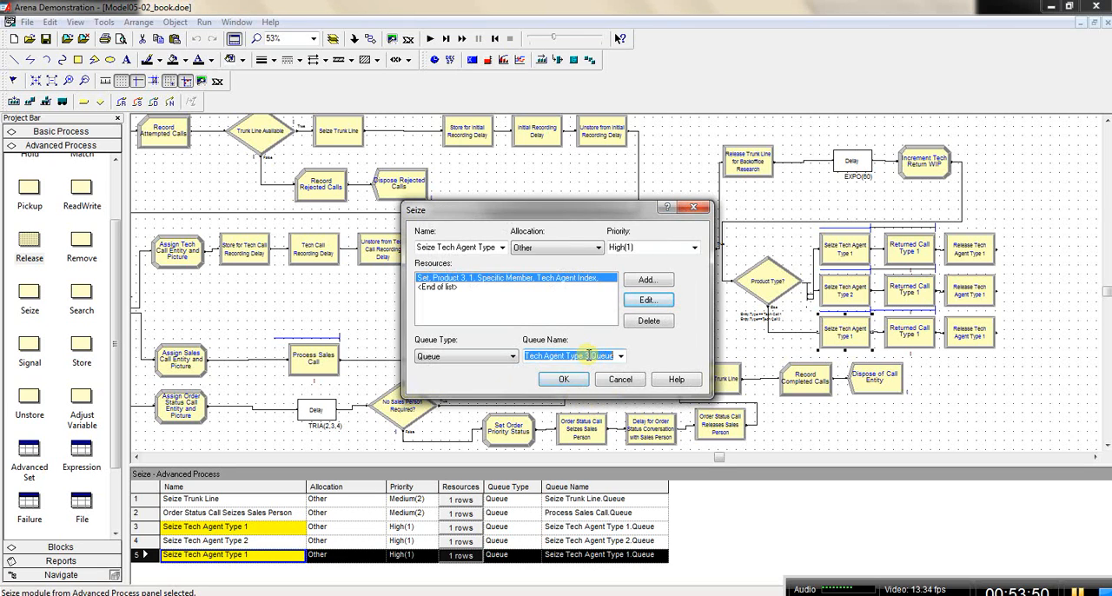
pyautogui.doubleClick(492, 248)
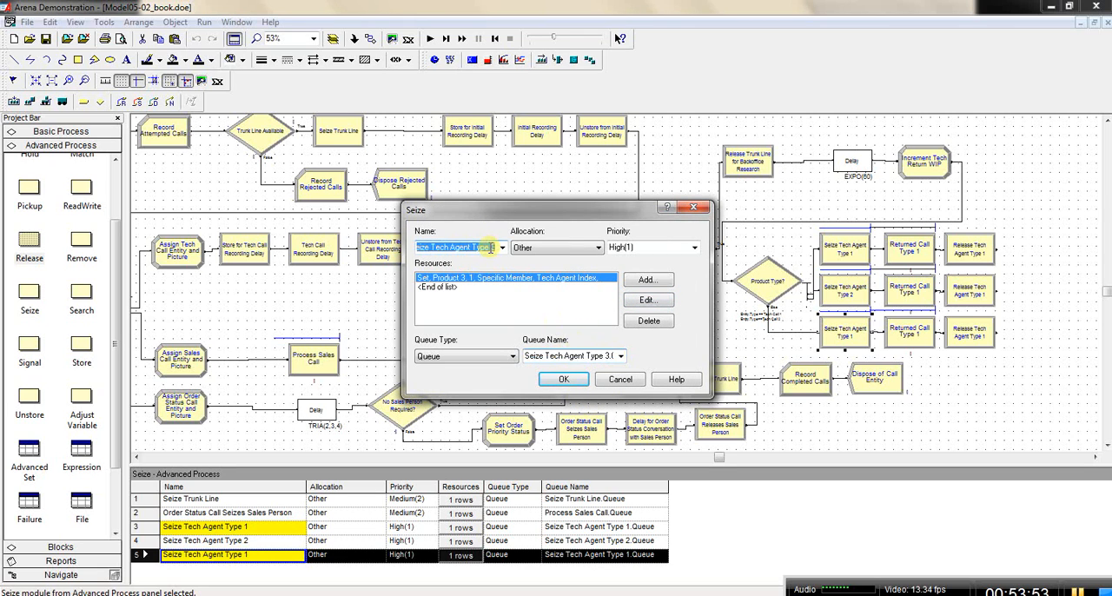
pyautogui.click(564, 379)
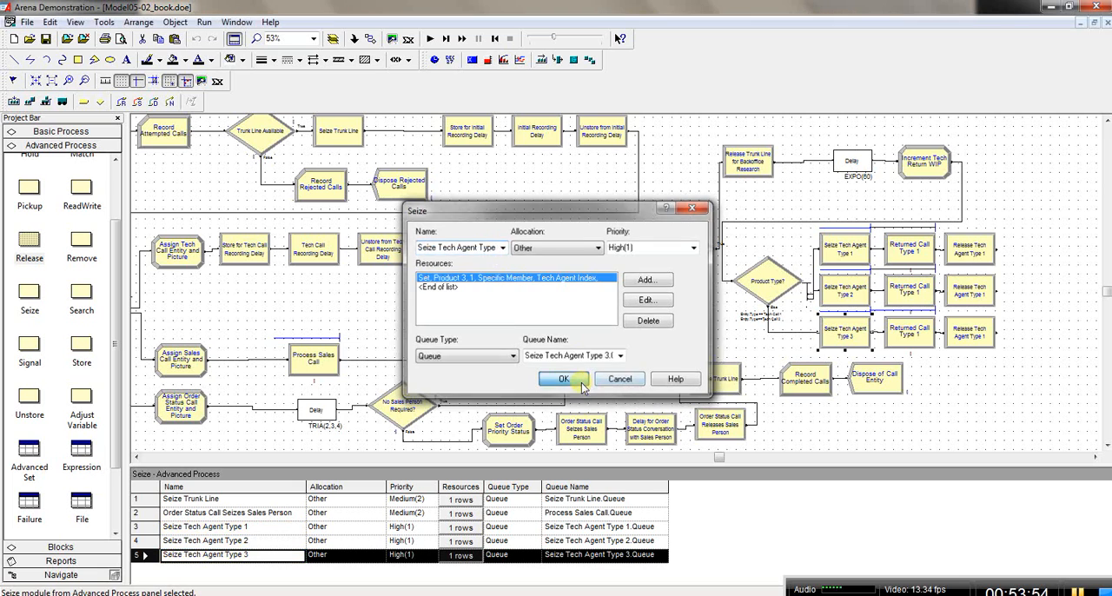
# Step: Rename the middle-row returned call process module as Returned Call Type 2
pyautogui.click(923, 252)
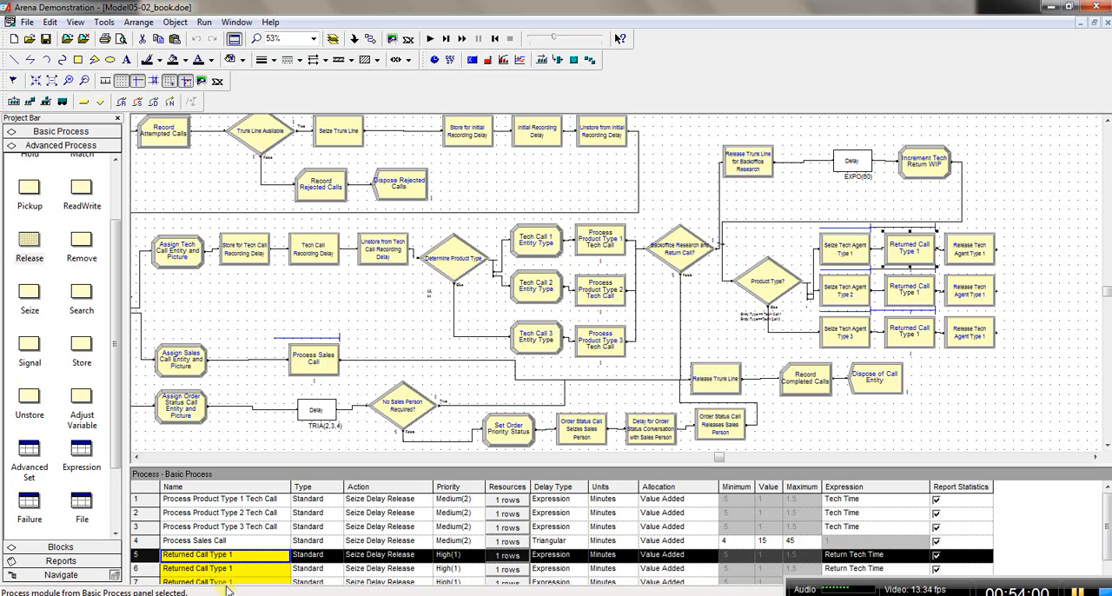
pyautogui.click(911, 289)
pyautogui.doubleClick(911, 288)
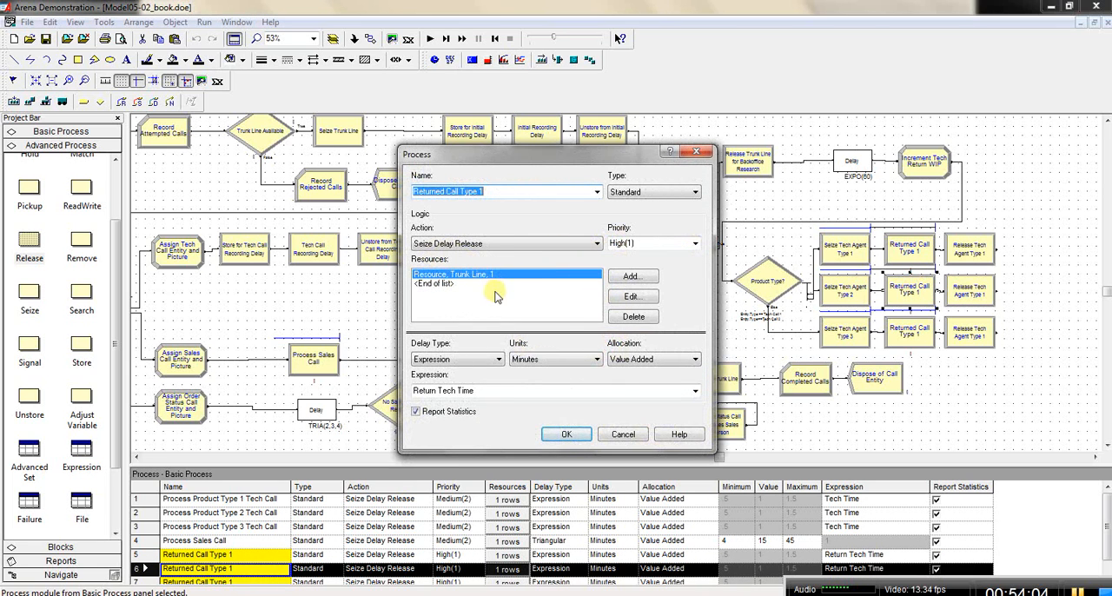
pyautogui.click(507, 194)
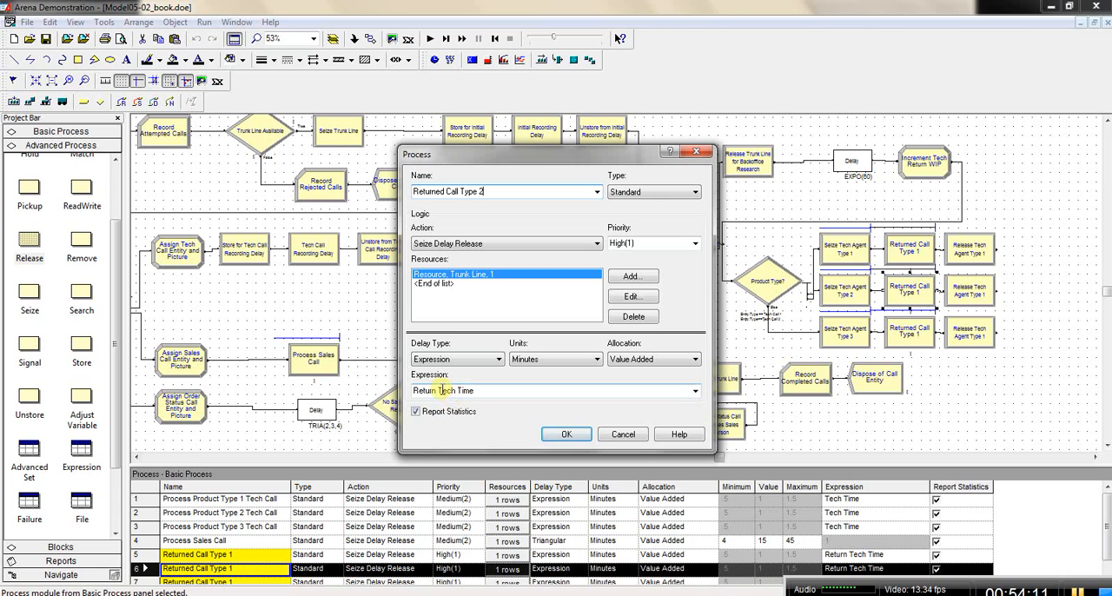
pyautogui.click(569, 435)
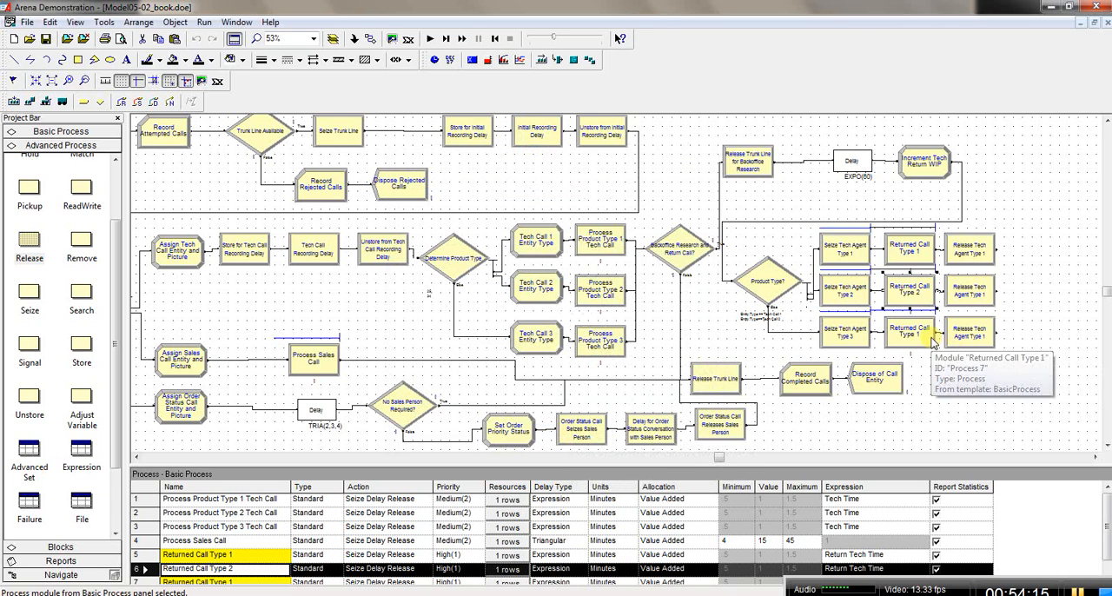
# Step: Rename the third-row returned call process module as Returned Call Type 3
pyautogui.click(921, 337)
pyautogui.doubleClick(923, 337)
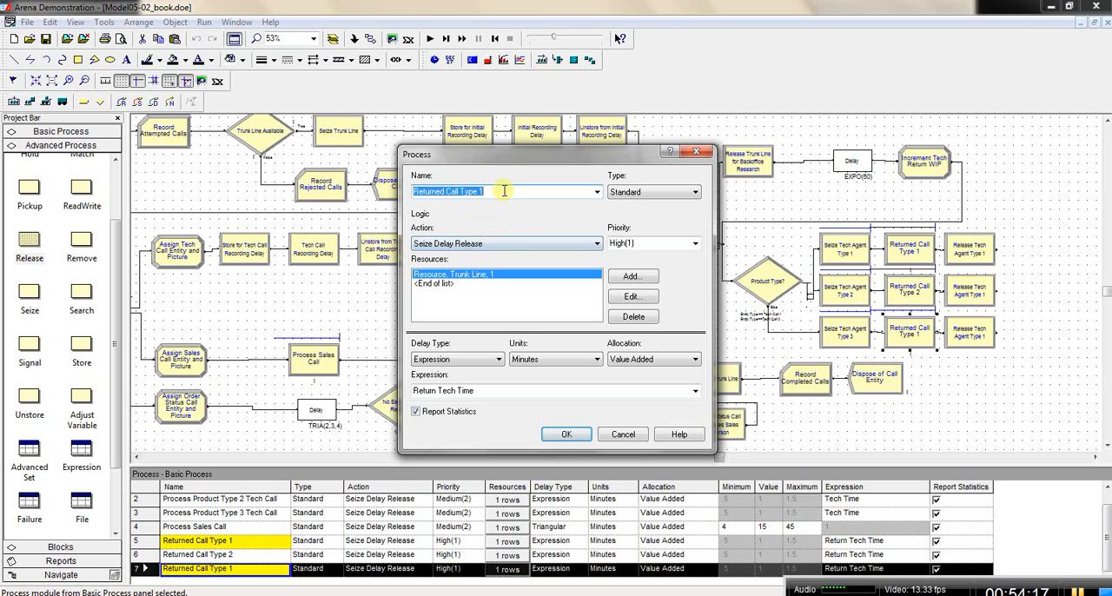
pyautogui.click(503, 191)
pyautogui.write('3')
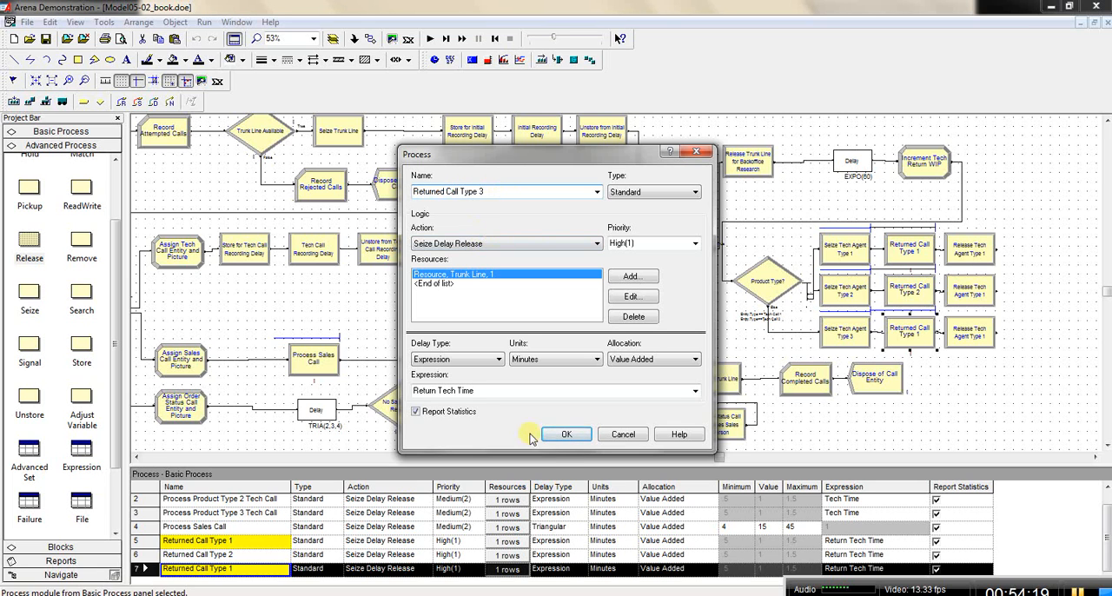
pyautogui.click(567, 435)
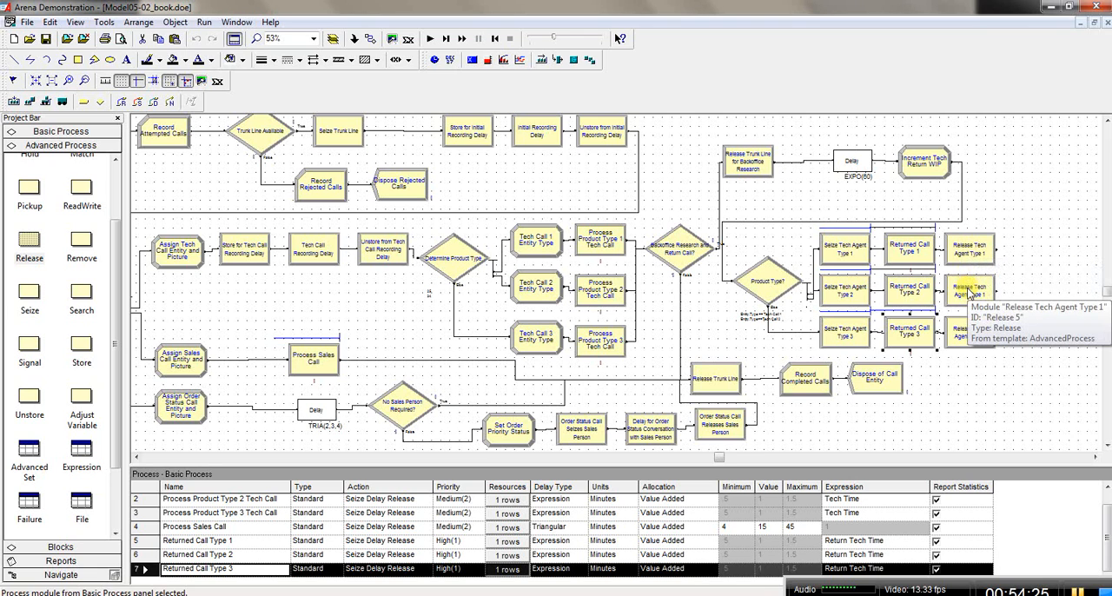
# Step: Rename the middle-row tech agent release module as Release Tech Agent Type 2
pyautogui.click(969, 292)
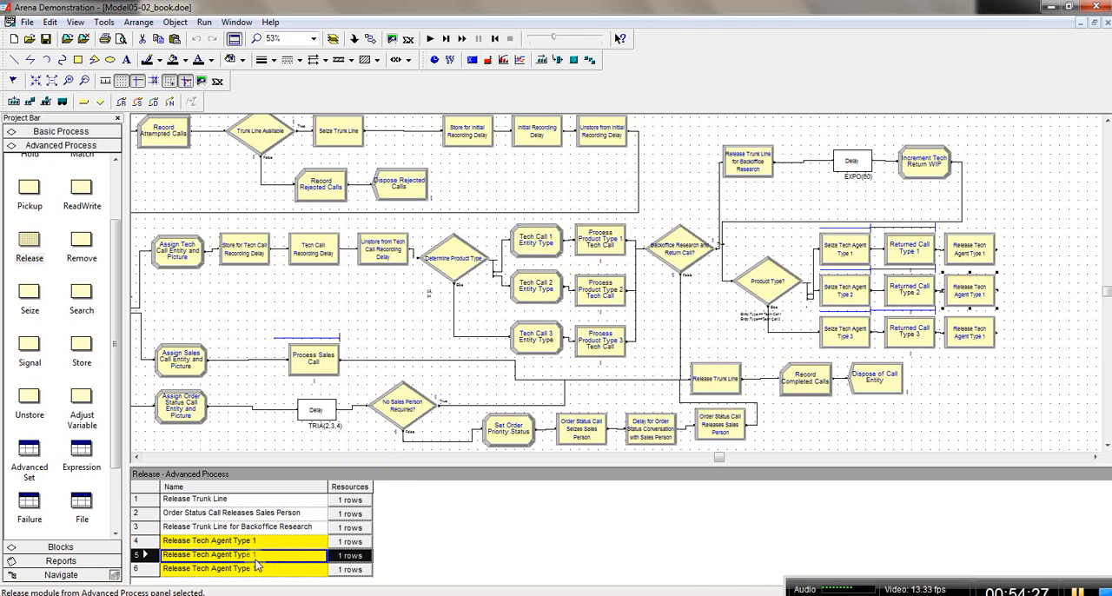
pyautogui.doubleClick(982, 295)
pyautogui.click(554, 265)
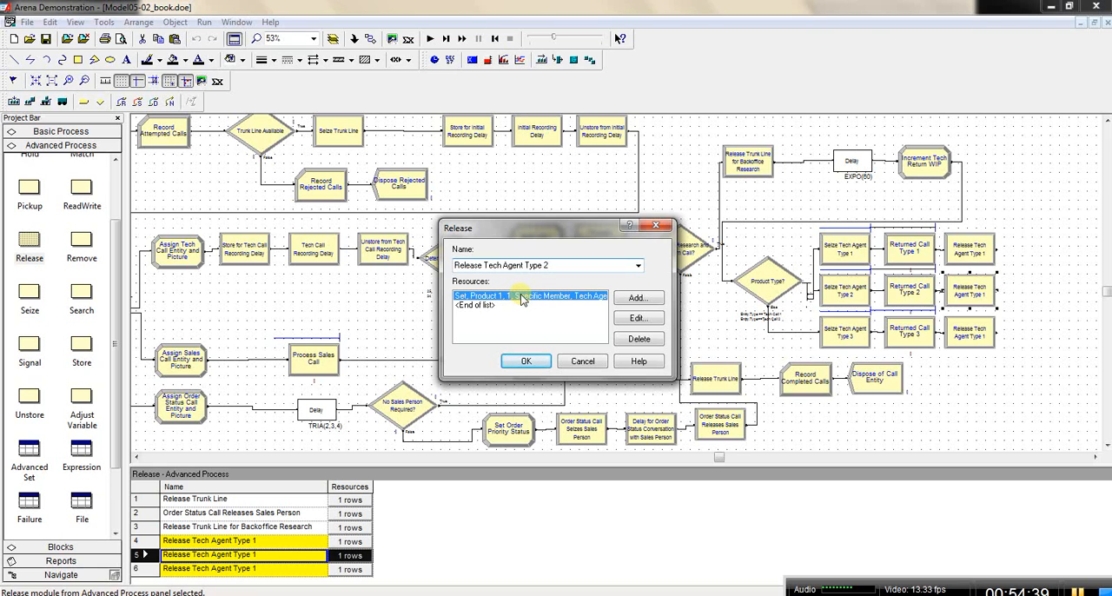
# Step: Change the resource set of Release Tech Agent Type 2 to Product 2 and accept the module's settings
pyautogui.doubleClick(522, 299)
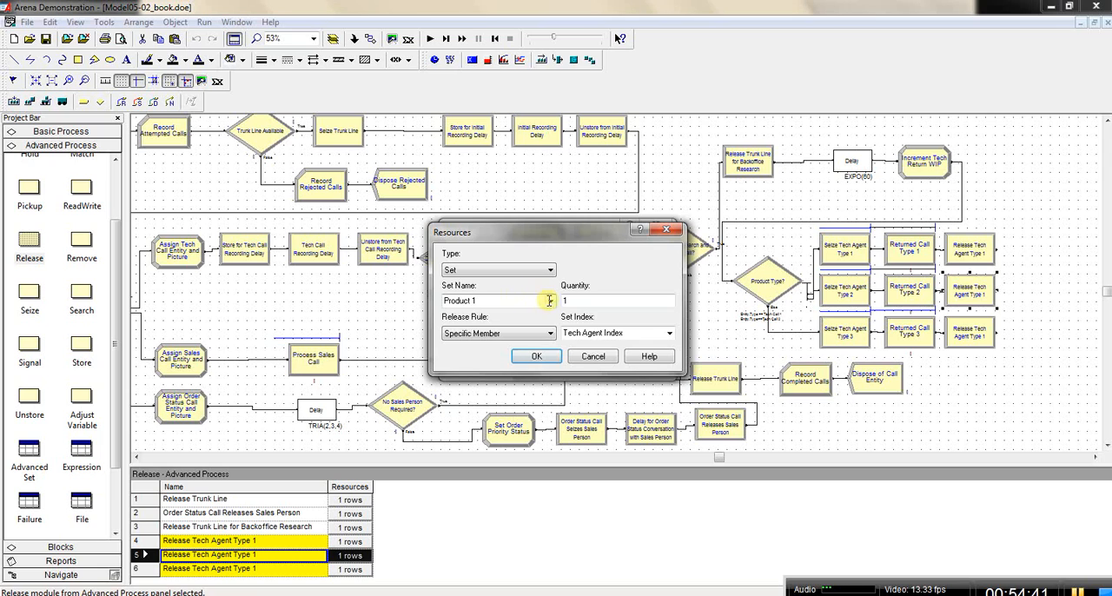
pyautogui.click(551, 301)
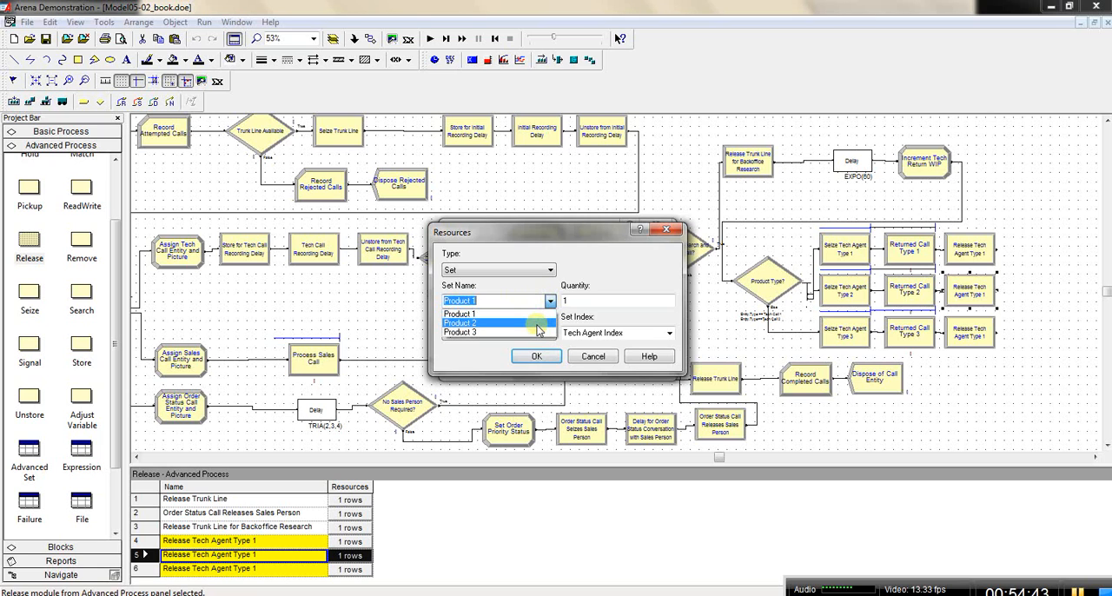
pyautogui.click(537, 323)
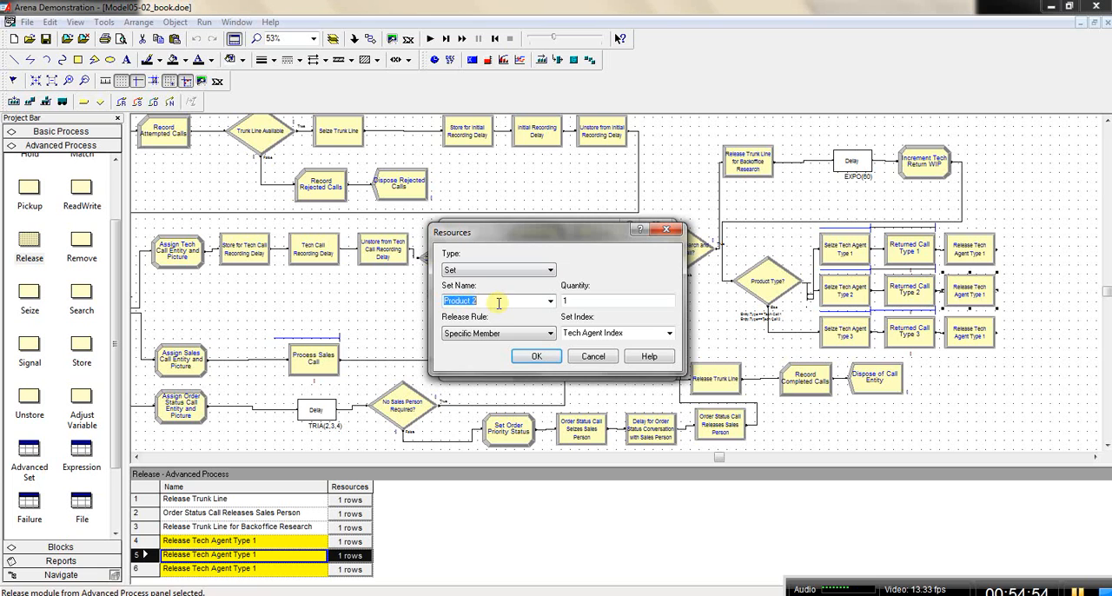
pyautogui.click(536, 358)
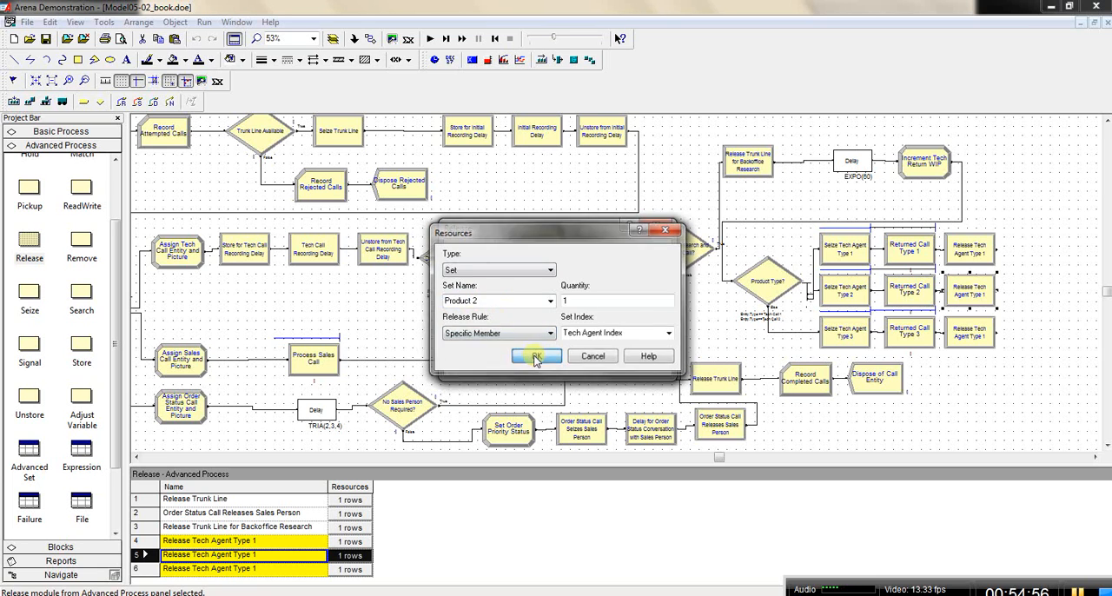
pyautogui.click(534, 362)
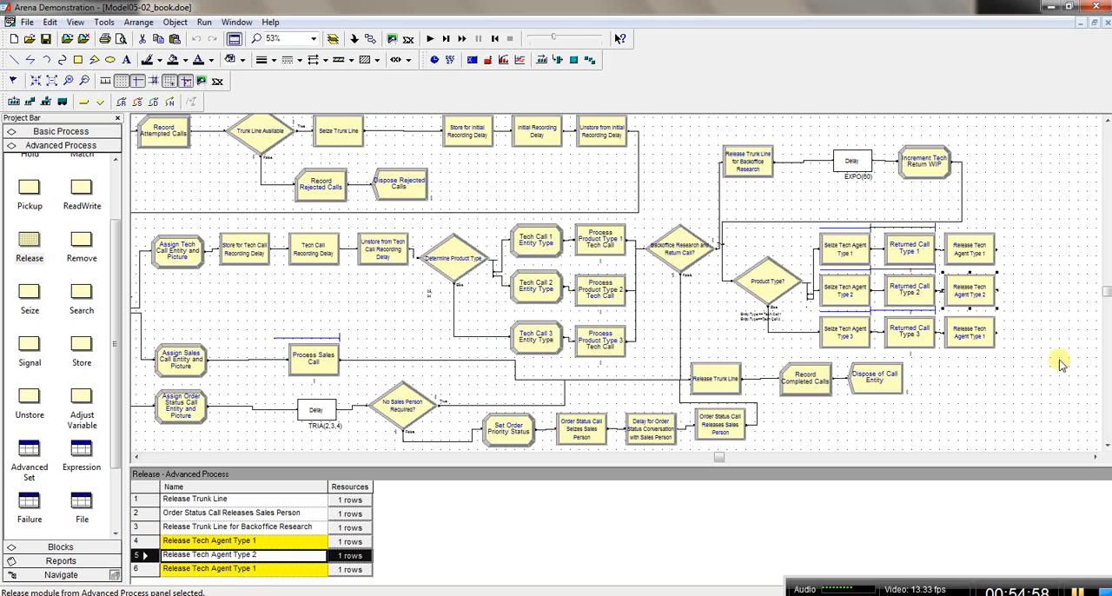
# Step: Rename the third-row tech agent release module as Release Tech Agent Type 3
pyautogui.doubleClick(969, 335)
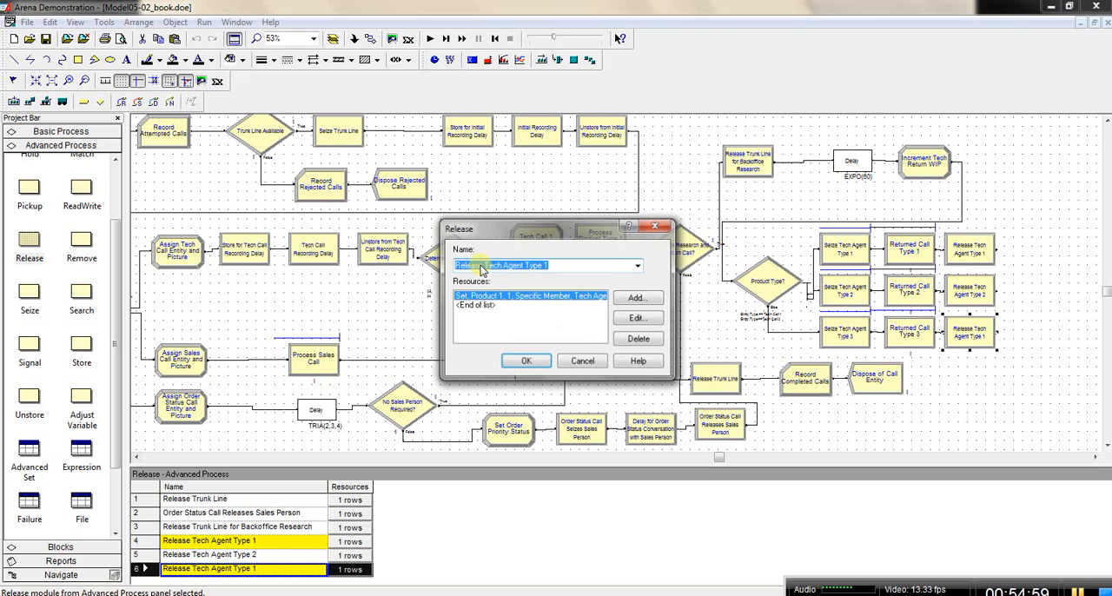
pyautogui.click(556, 265)
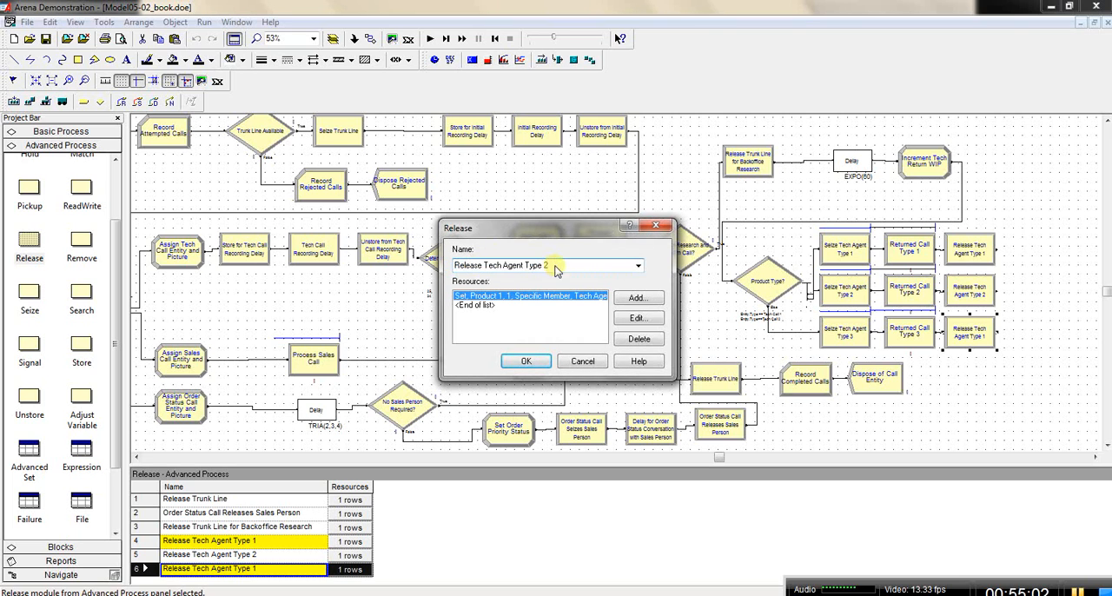
pyautogui.doubleClick(559, 299)
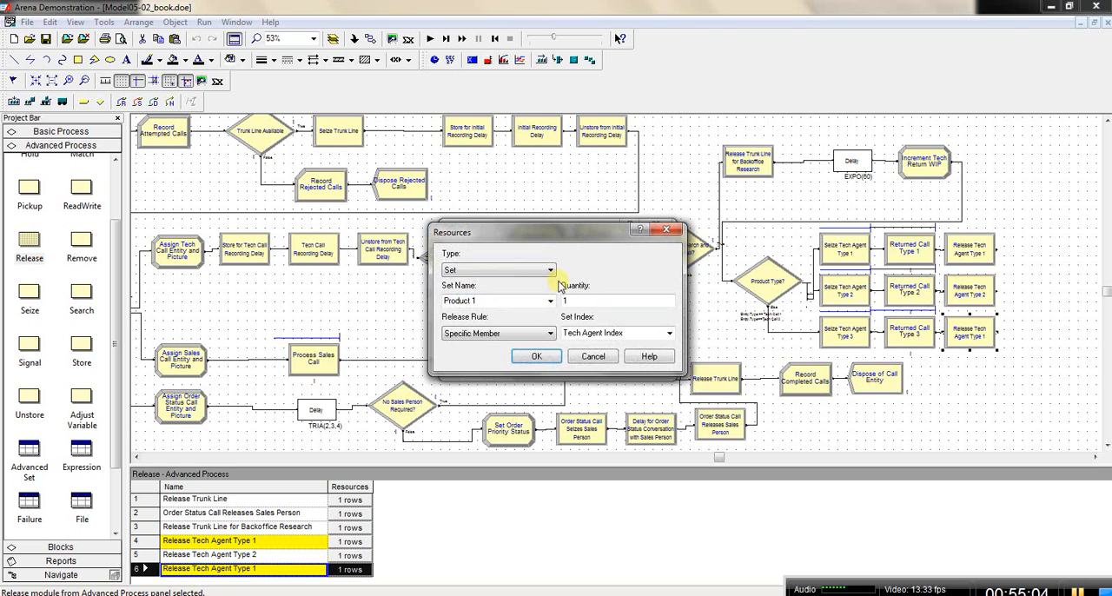
pyautogui.click(594, 357)
pyautogui.doubleClick(558, 265)
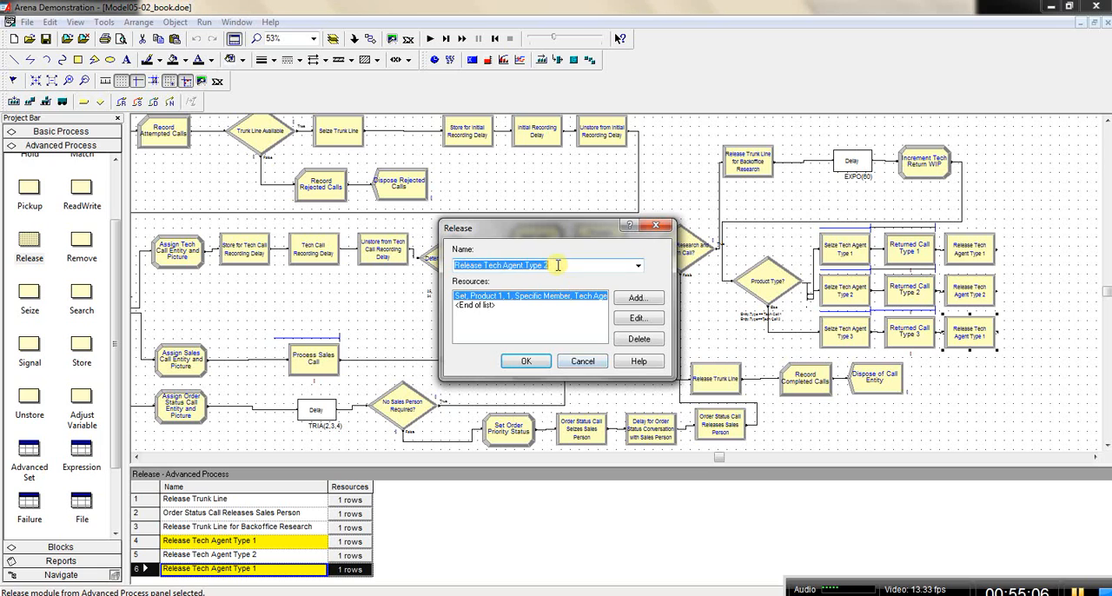
pyautogui.click(558, 265)
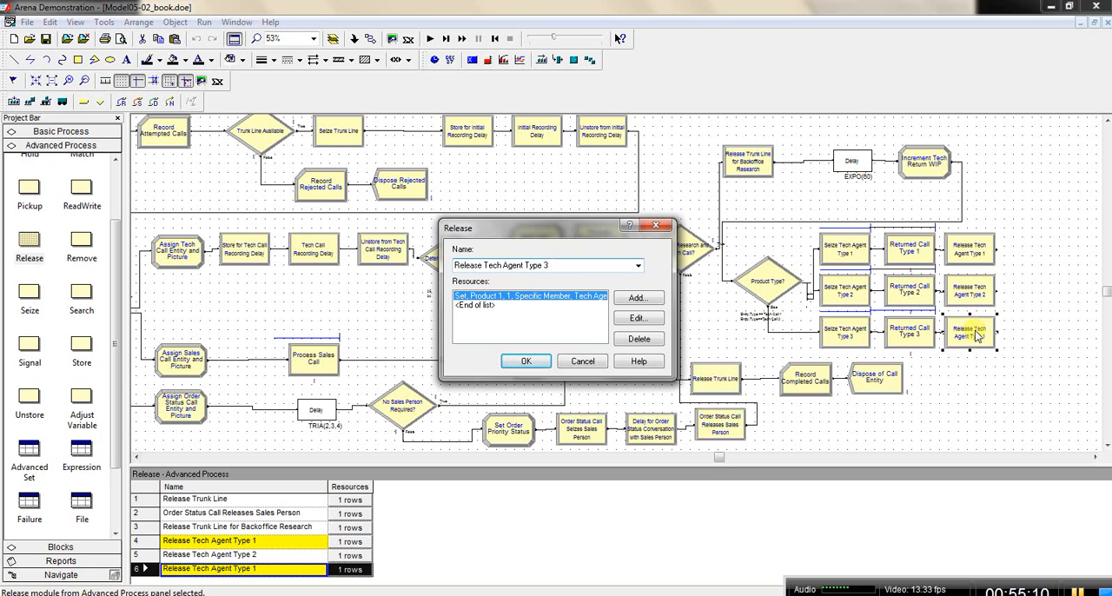
# Step: Change the resource set of Release Tech Agent Type 3 to Product 3 and accept the module's settings
pyautogui.doubleClick(524, 297)
pyautogui.click(550, 301)
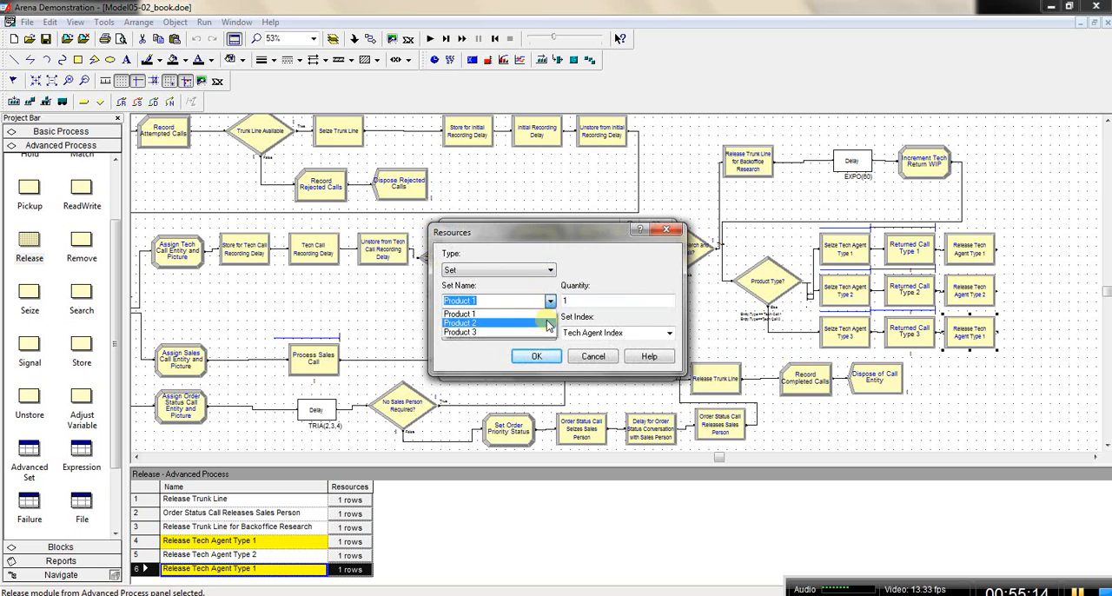
pyautogui.click(548, 333)
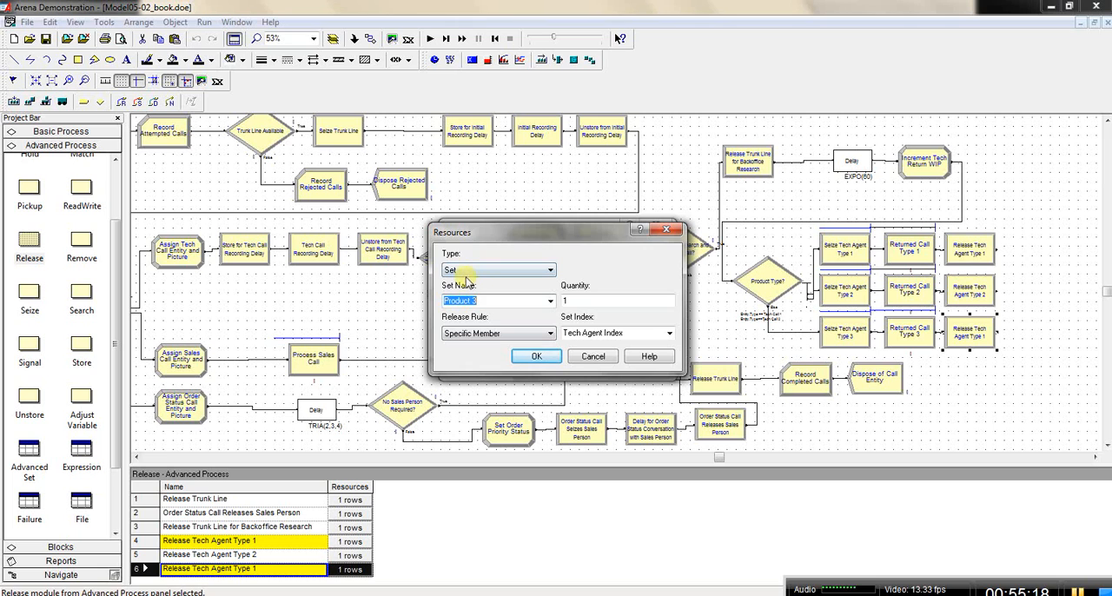
pyautogui.click(536, 357)
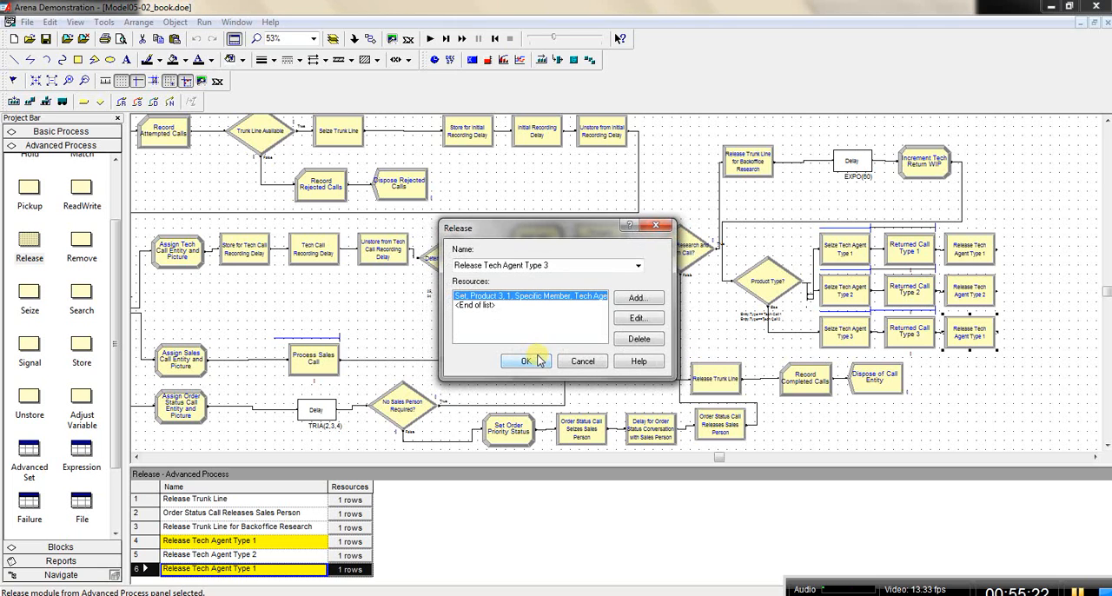
pyautogui.click(530, 361)
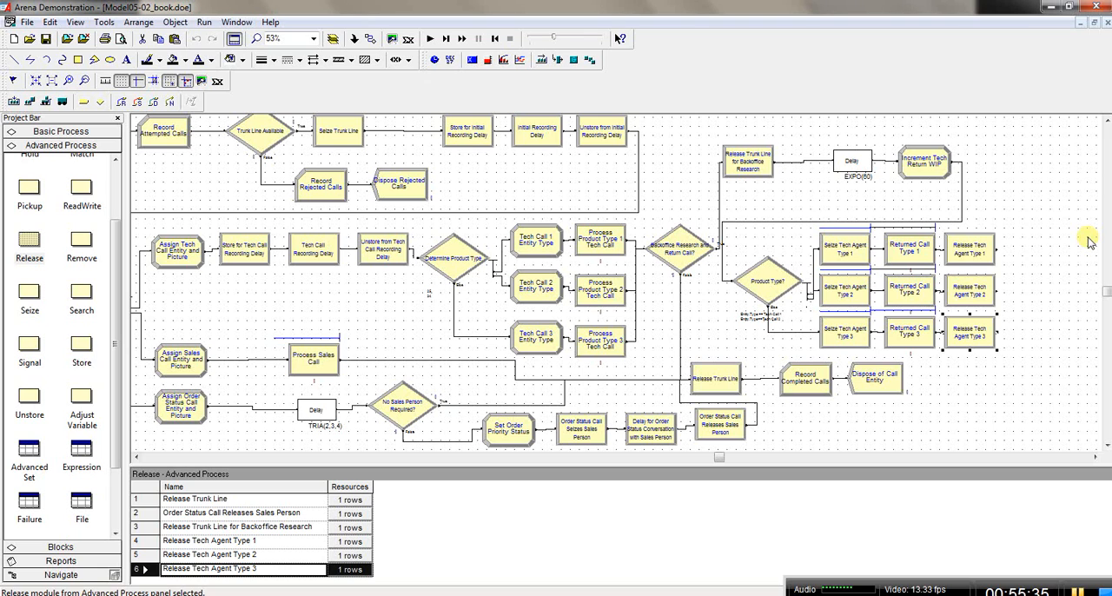
# Step: Copy the Increment Tech Return WIP module and paste the duplicate just beyond the three Release Tech Agent modules
pyautogui.click(920, 168)
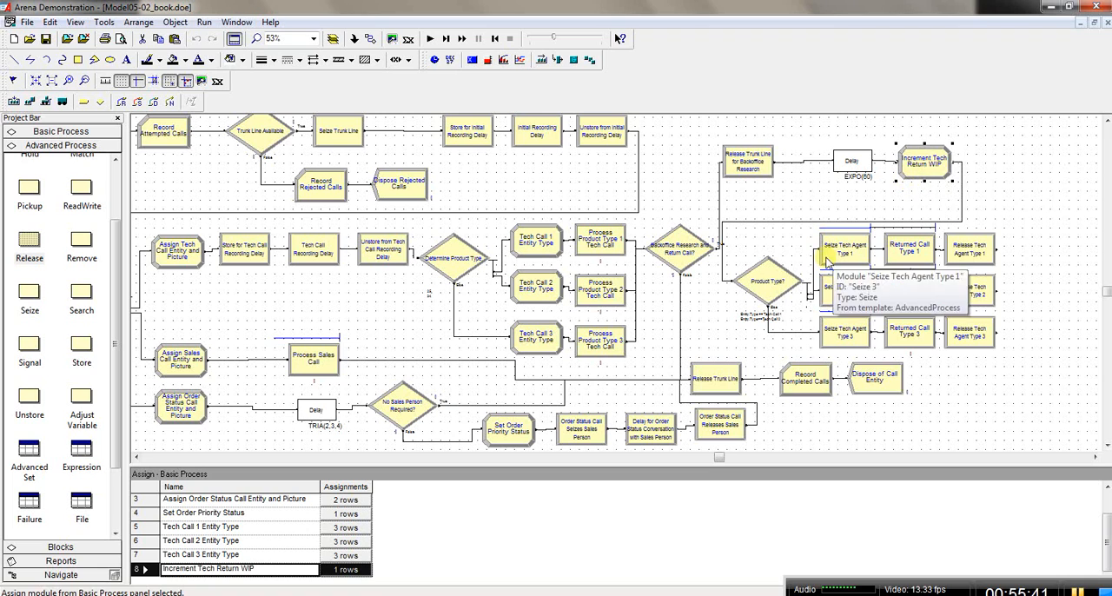
pyautogui.rightClick(918, 164)
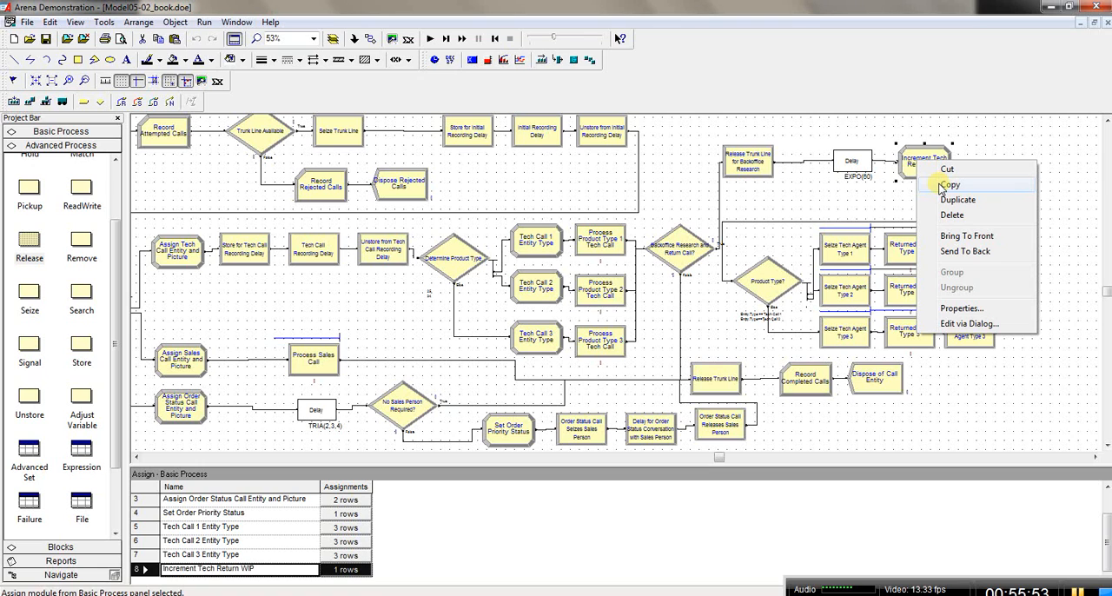
pyautogui.click(945, 185)
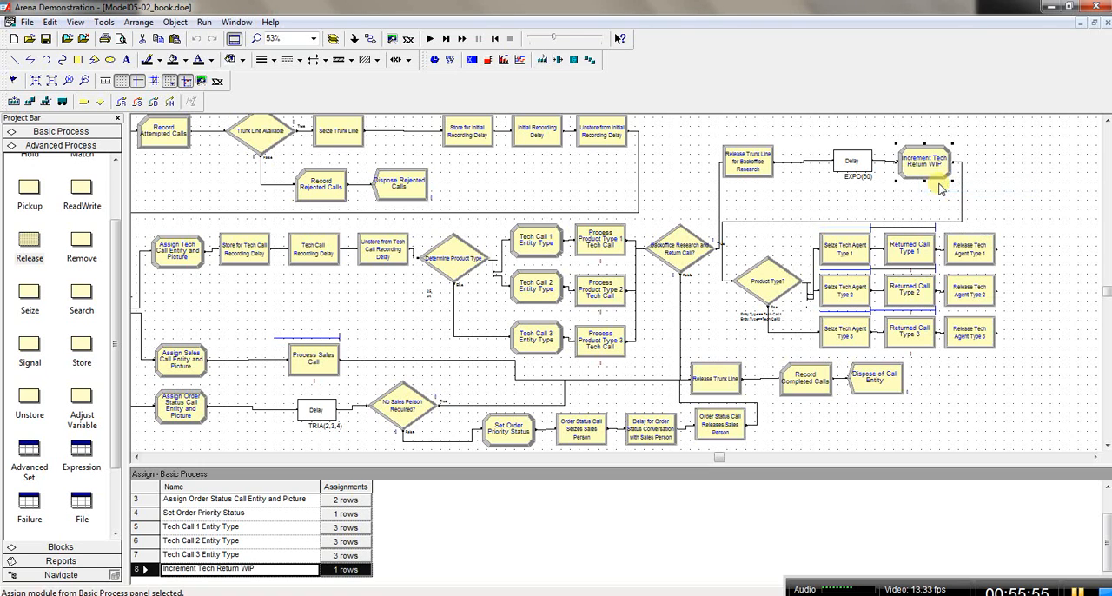
pyautogui.rightClick(1026, 287)
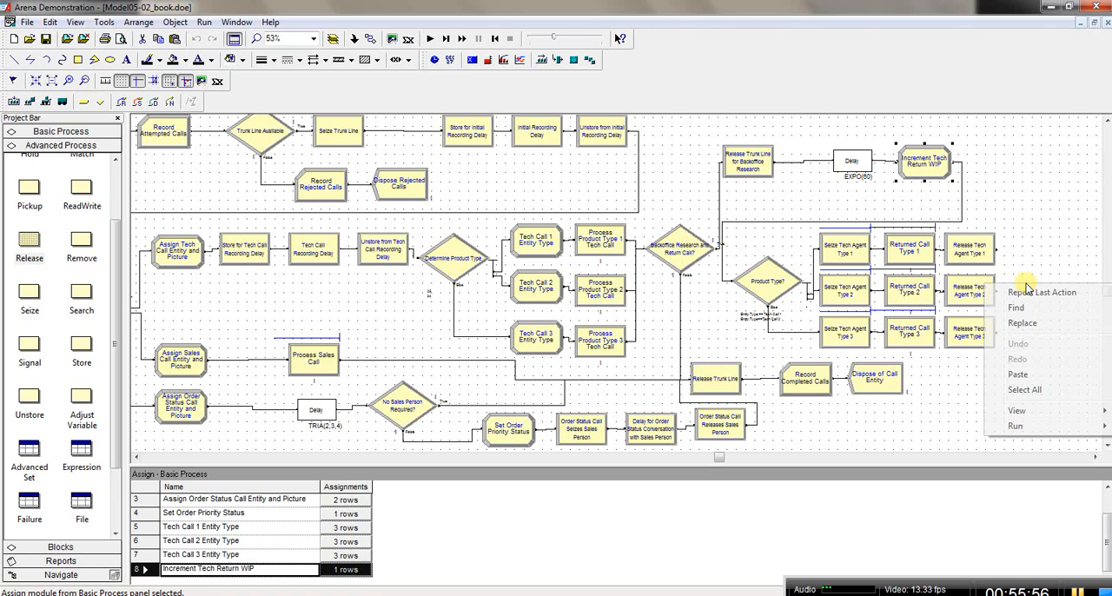
pyautogui.click(1017, 375)
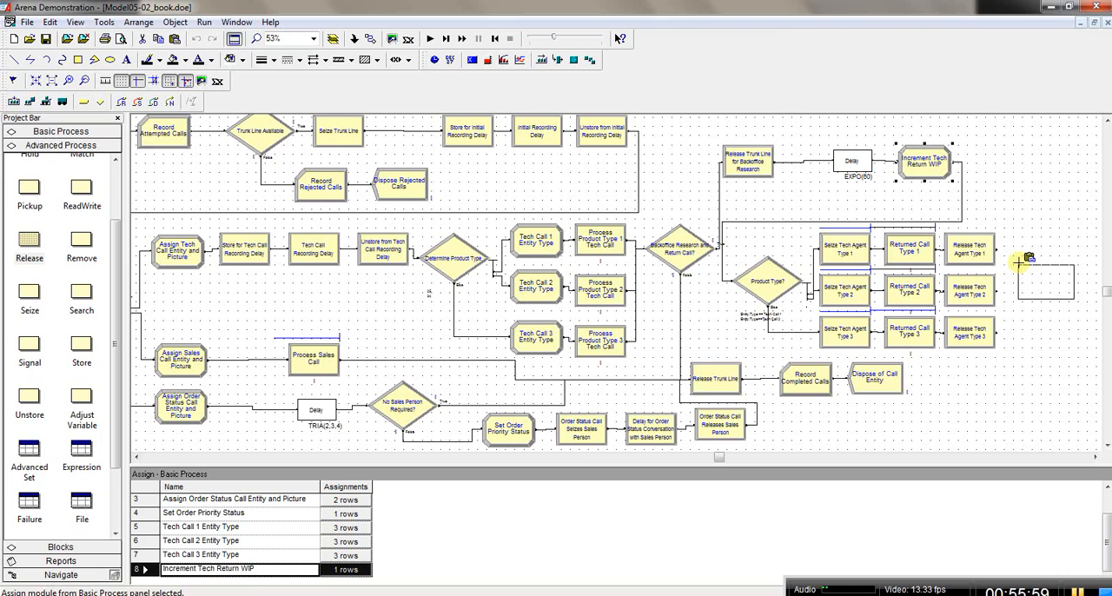
pyautogui.click(1019, 265)
pyautogui.moveTo(1036, 273); pyautogui.dragTo(1037, 277)
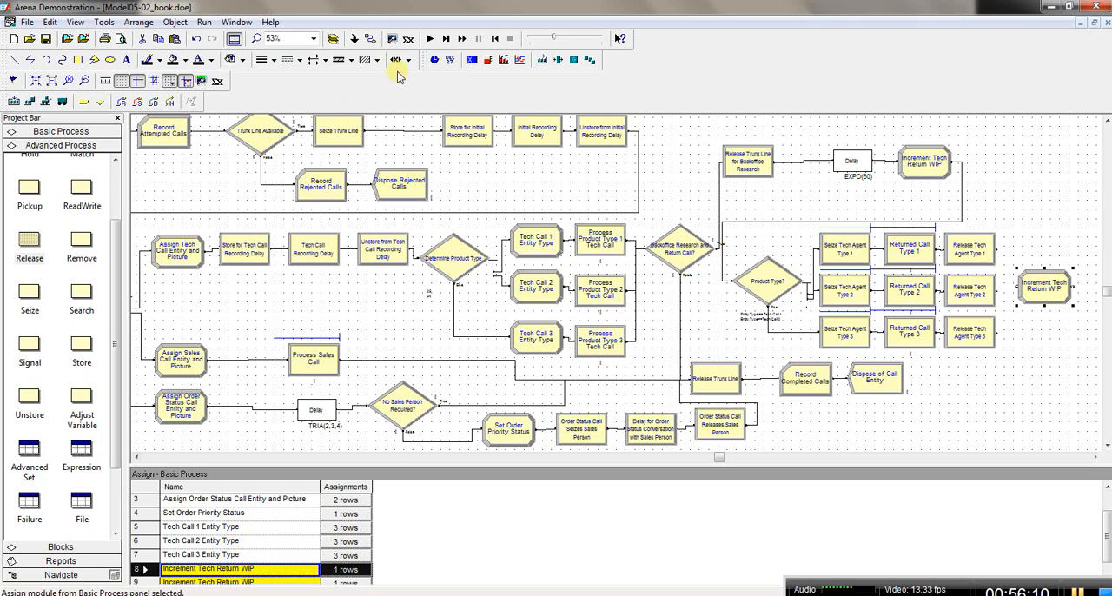
# Step: Connect the Release Tech Agent Type 1, Type 2 and Type 3 modules to the pasted Increment Tech Return WIP module
pyautogui.click(370, 34)
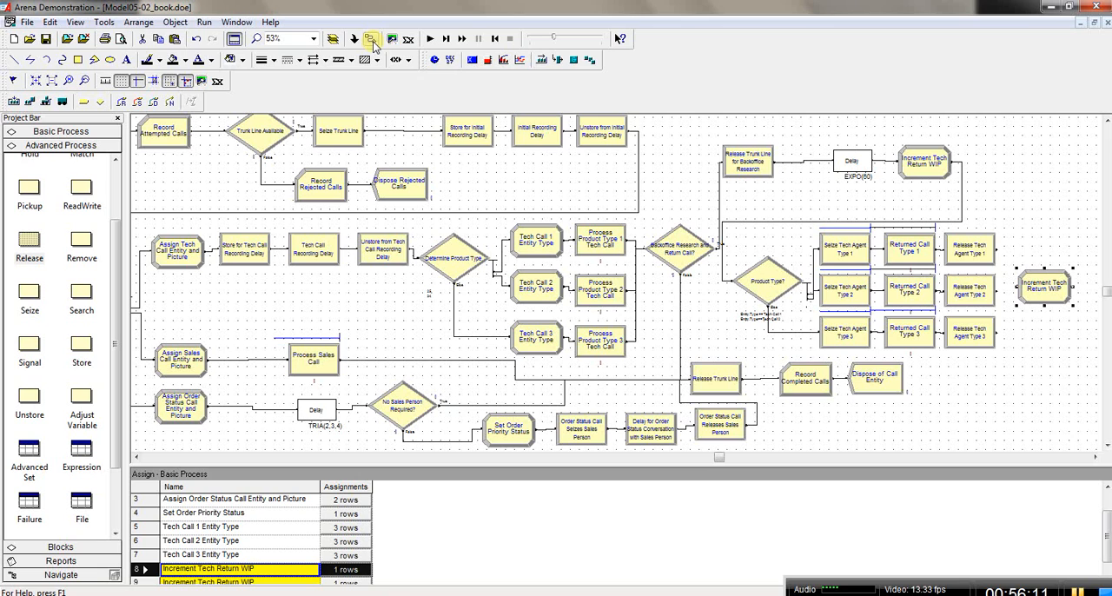
pyautogui.click(998, 250)
pyautogui.click(1020, 292)
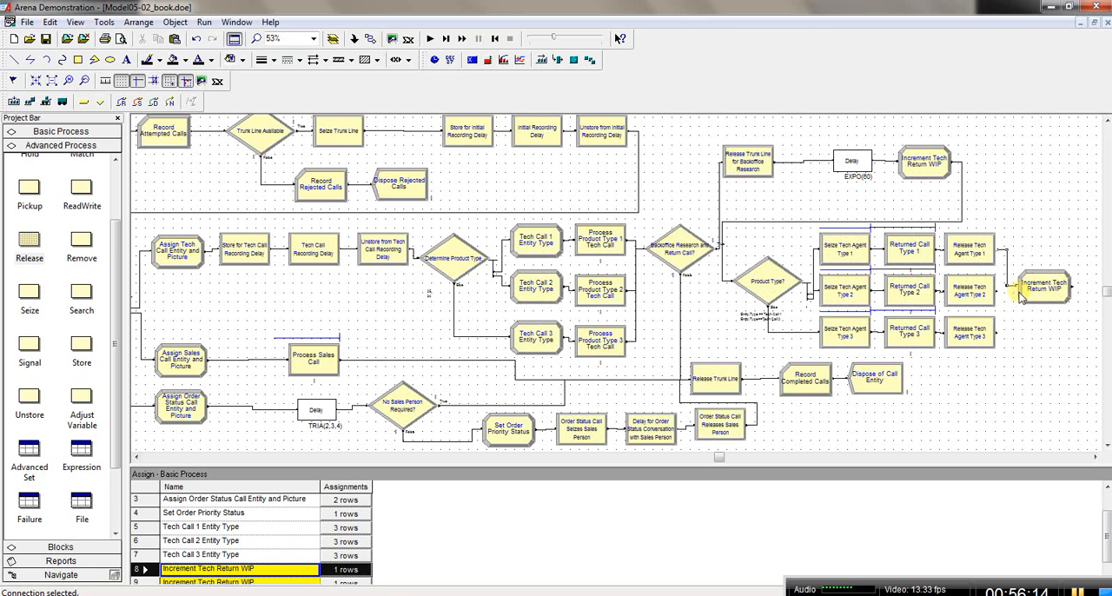
pyautogui.click(369, 39)
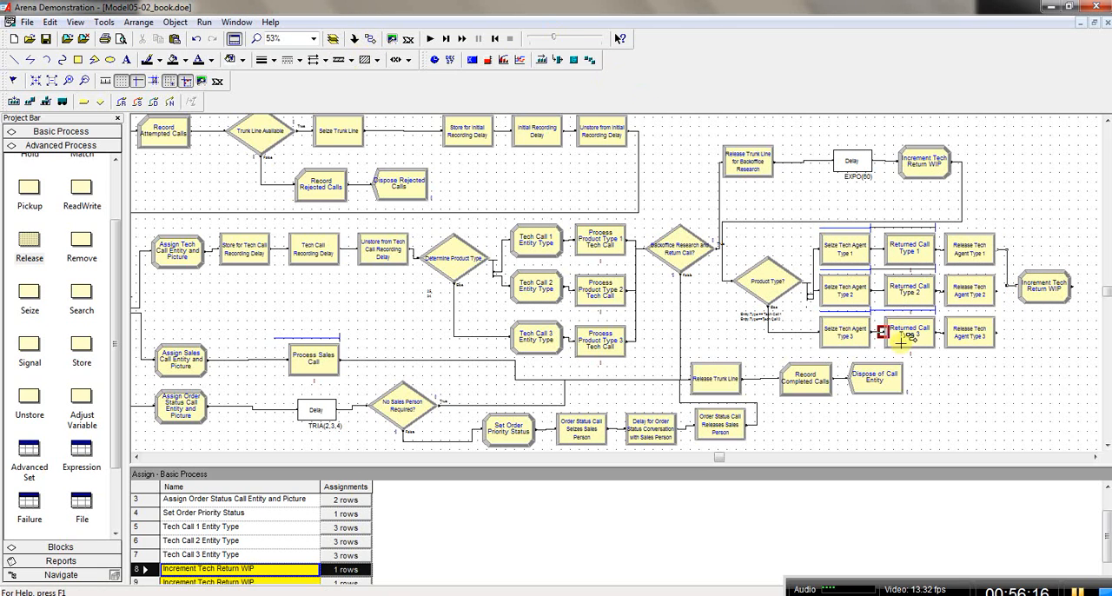
pyautogui.click(997, 293)
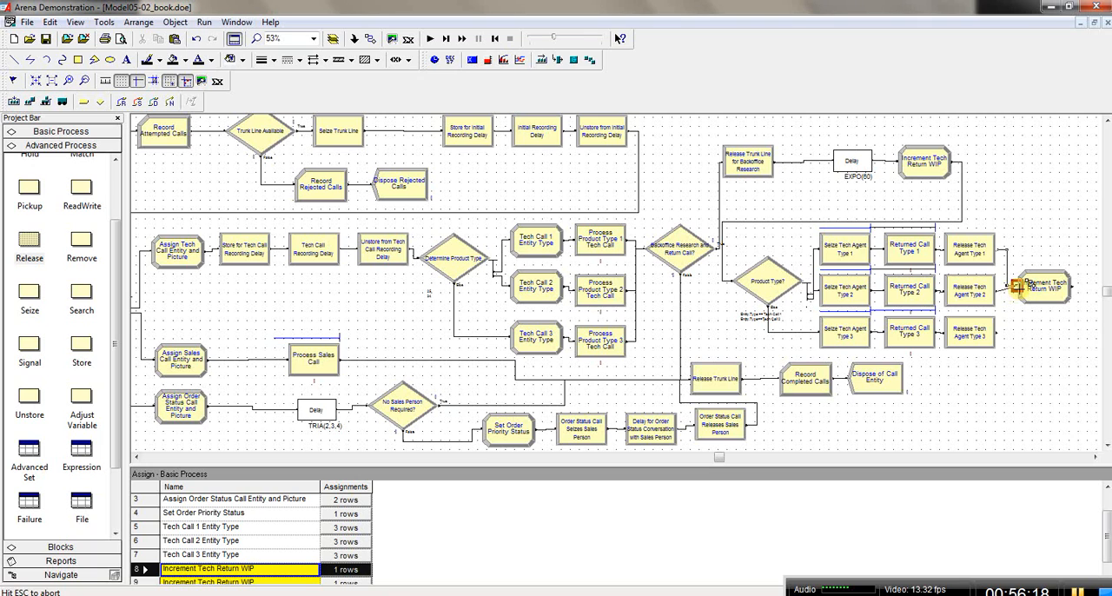
pyautogui.click(1018, 289)
pyautogui.click(370, 39)
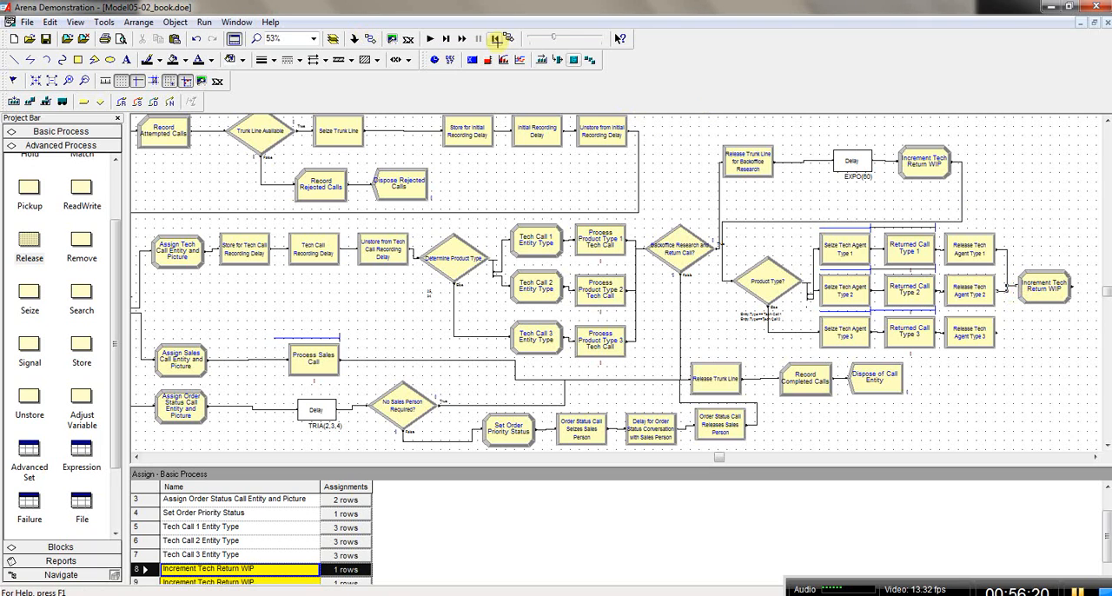
pyautogui.click(996, 334)
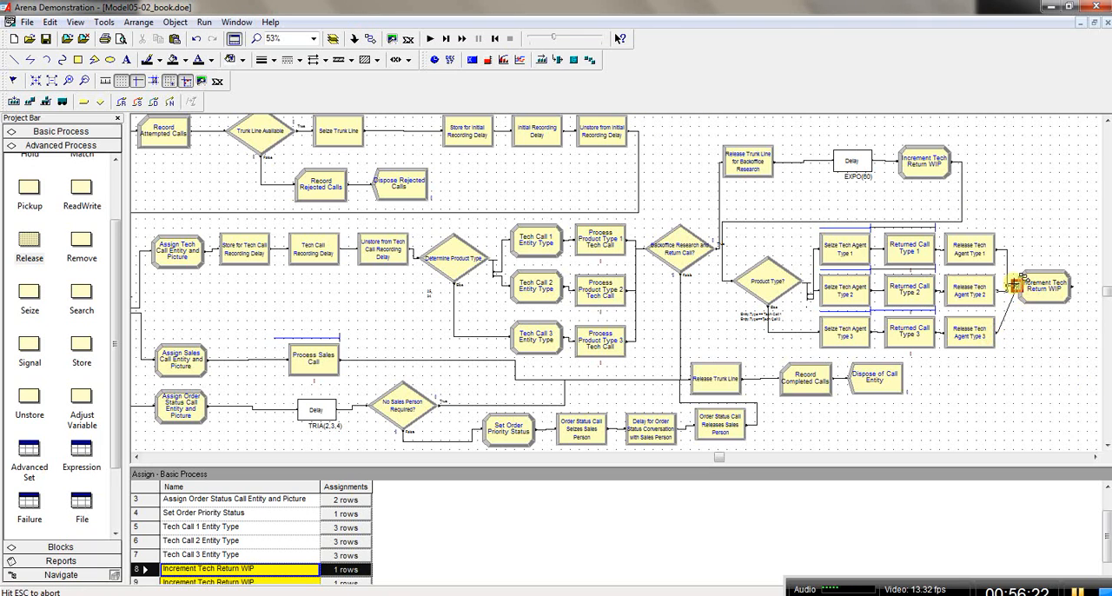
pyautogui.click(1015, 284)
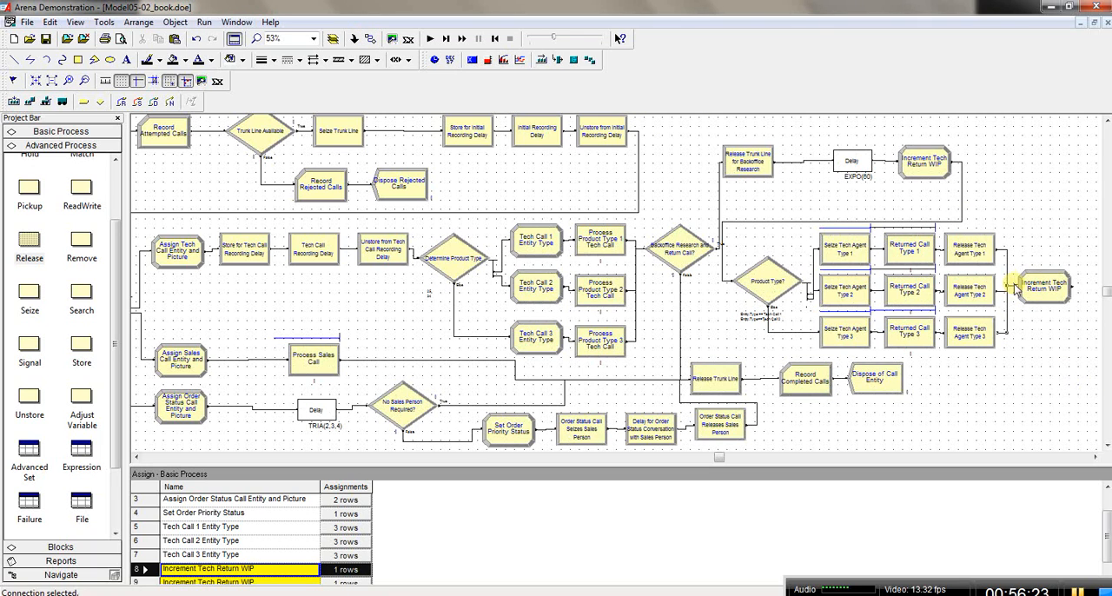
# Step: Connect the pasted Increment Tech Return WIP module to Record Completed Calls and move it down level with Release Tech Agent Type 3
pyautogui.click(369, 38)
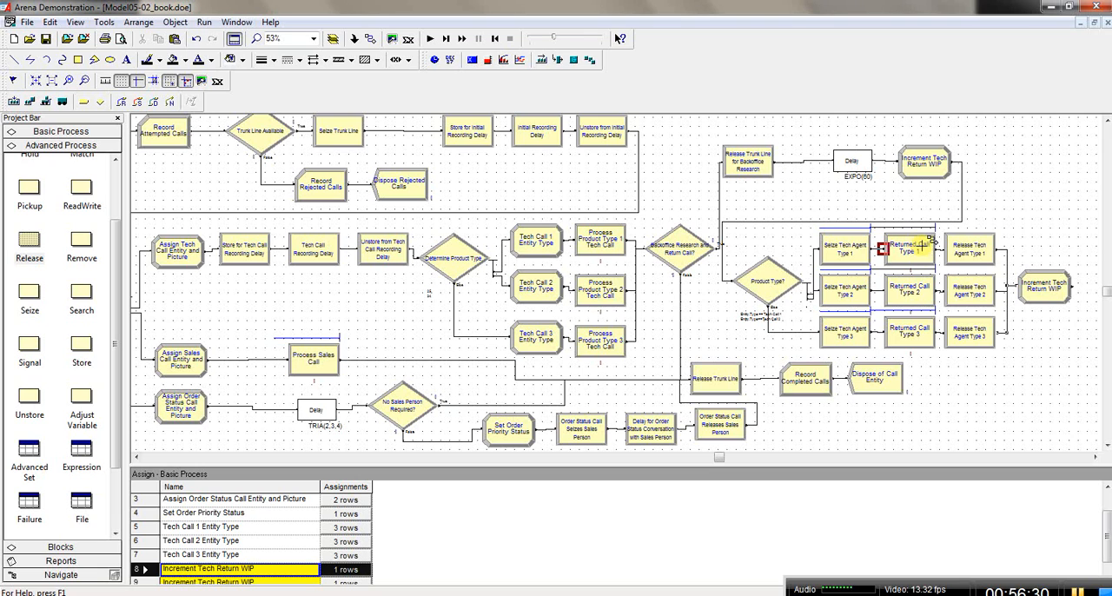
pyautogui.click(1071, 292)
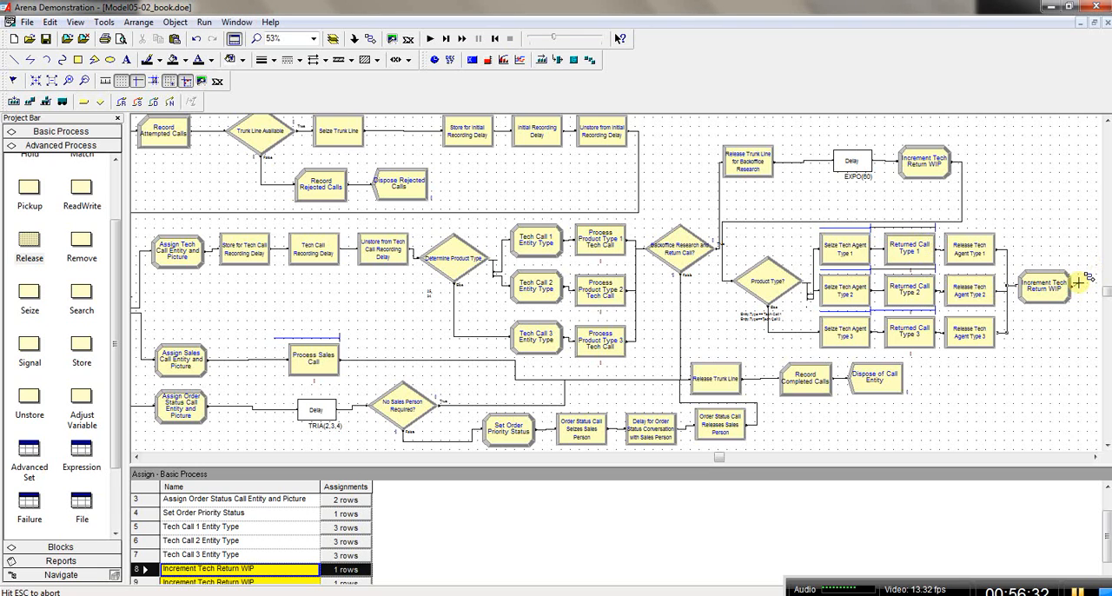
pyautogui.click(787, 378)
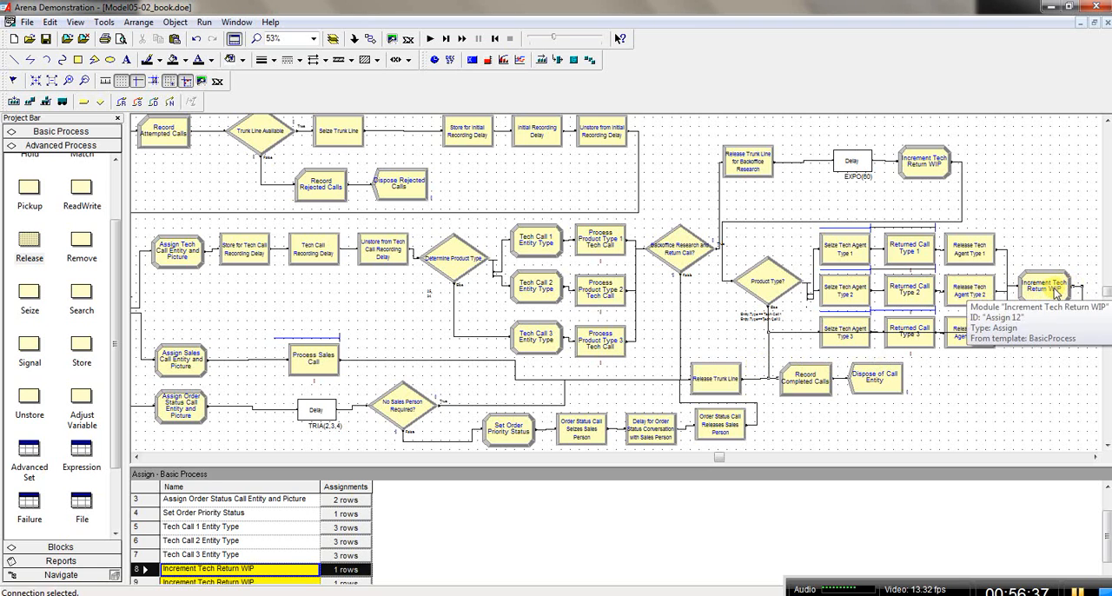
pyautogui.moveTo(1056, 293); pyautogui.dragTo(1060, 339)
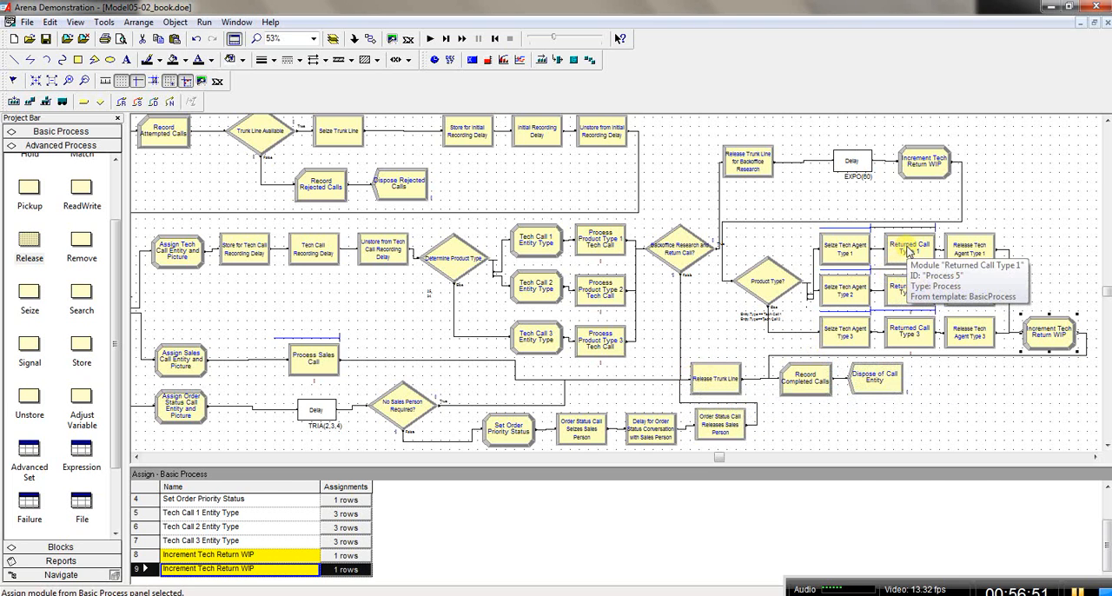
# Step: Review the process settings of Returned Call Type 1 without changing them
pyautogui.click(909, 250)
pyautogui.doubleClick(909, 250)
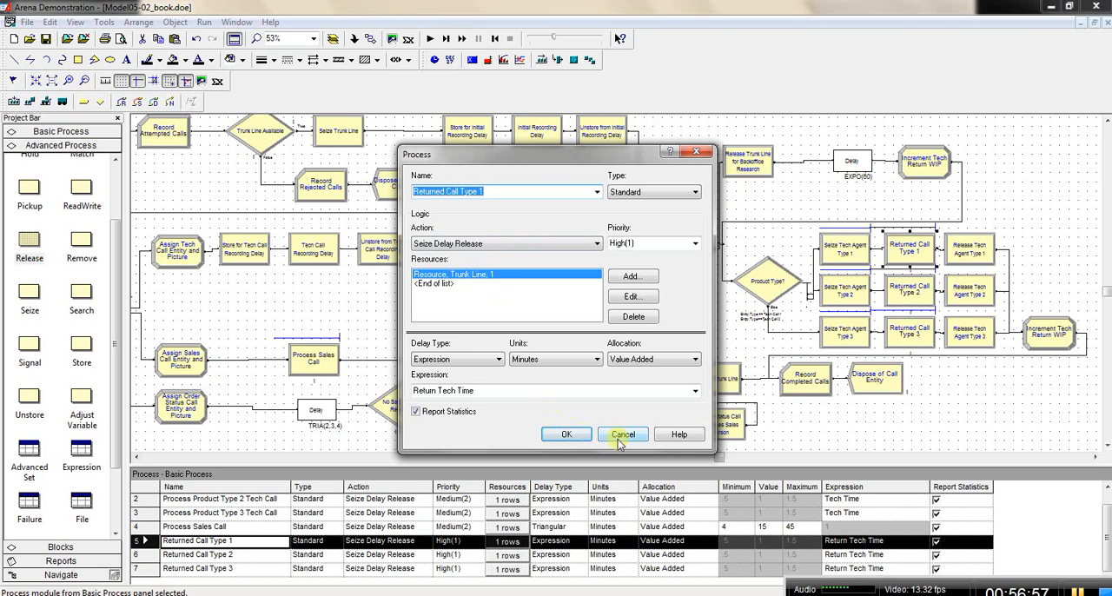
pyautogui.click(620, 436)
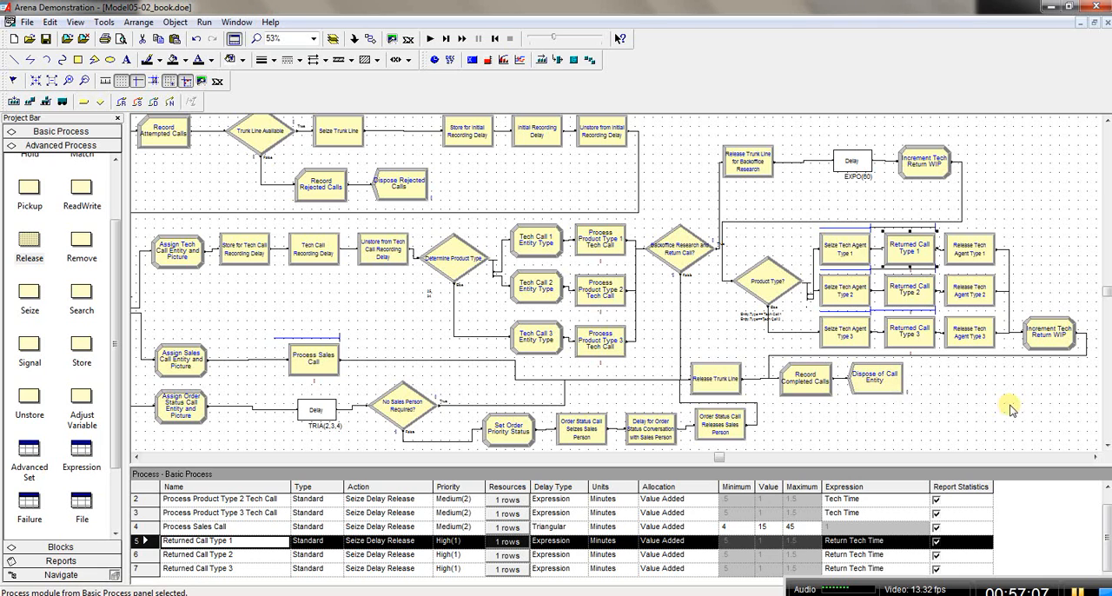
# Step: Change the new value in the pasted Assign module's assignment to Tech Return WIP ( Tech Call Type ) - 1
pyautogui.click(1052, 336)
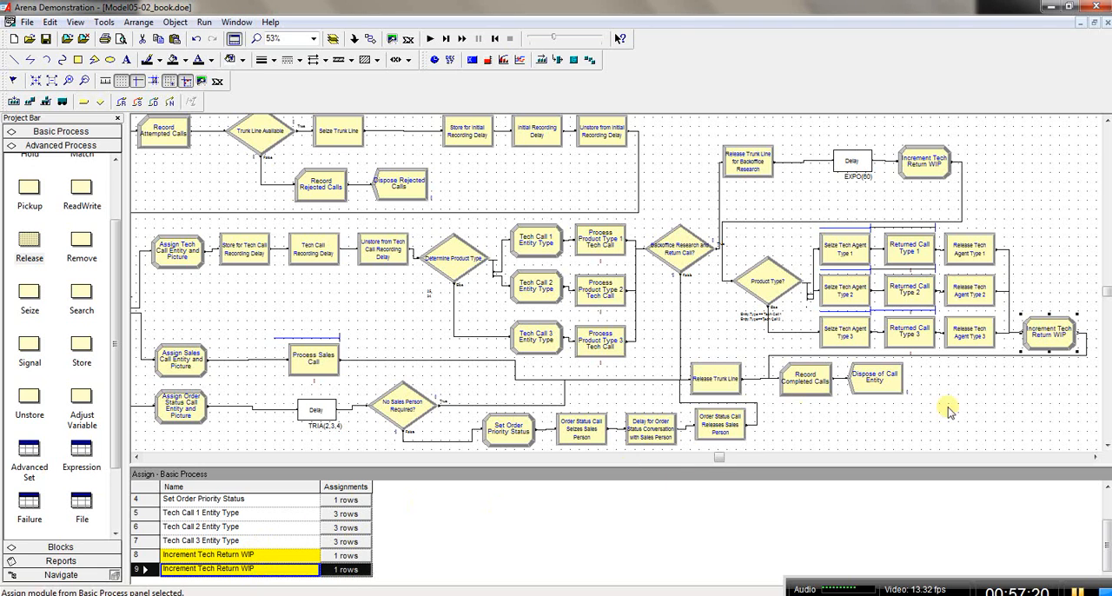
pyautogui.doubleClick(1049, 339)
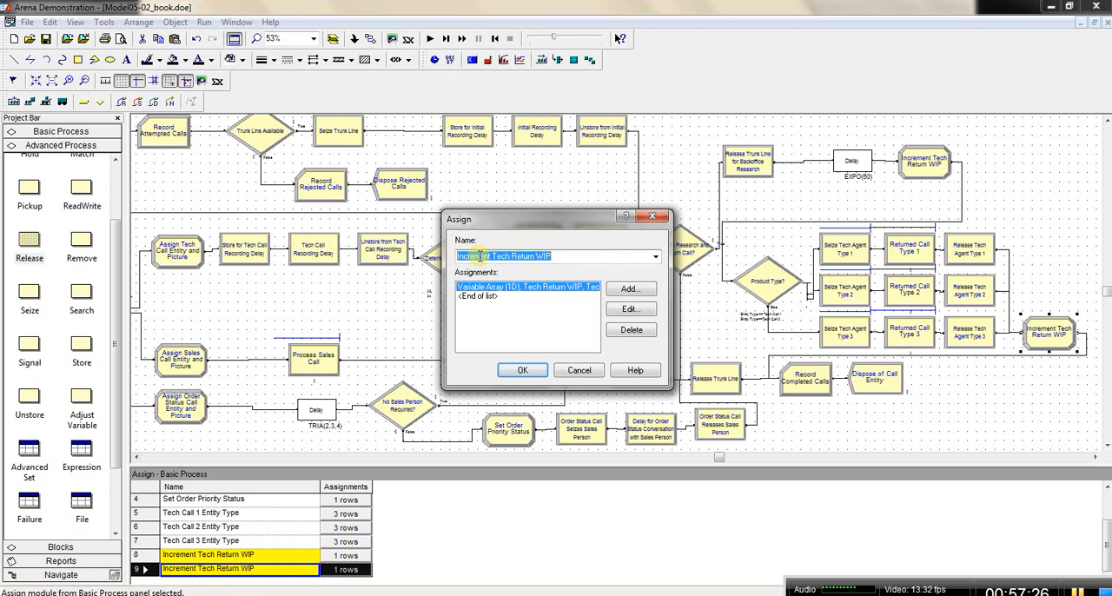
pyautogui.doubleClick(573, 290)
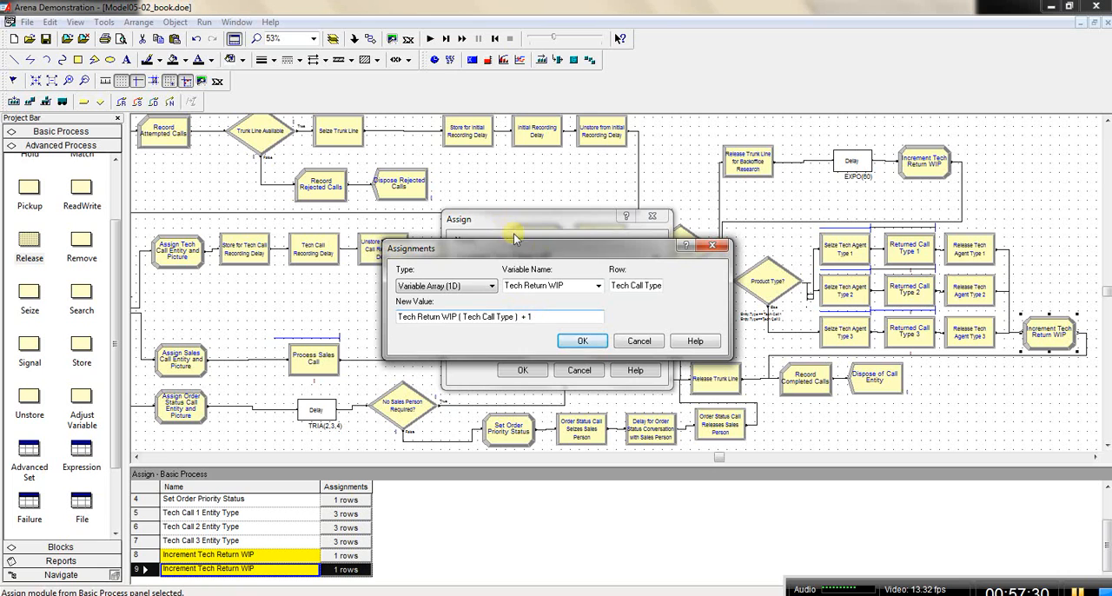
pyautogui.moveTo(517, 248); pyautogui.dragTo(531, 337)
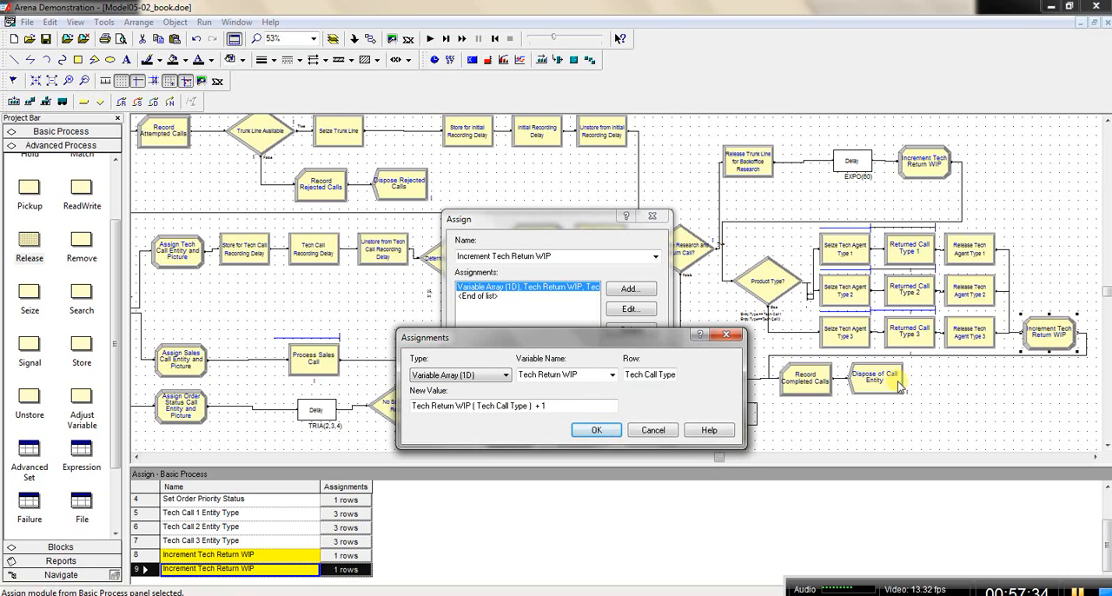
pyautogui.rightClick(531, 406)
pyautogui.click(569, 528)
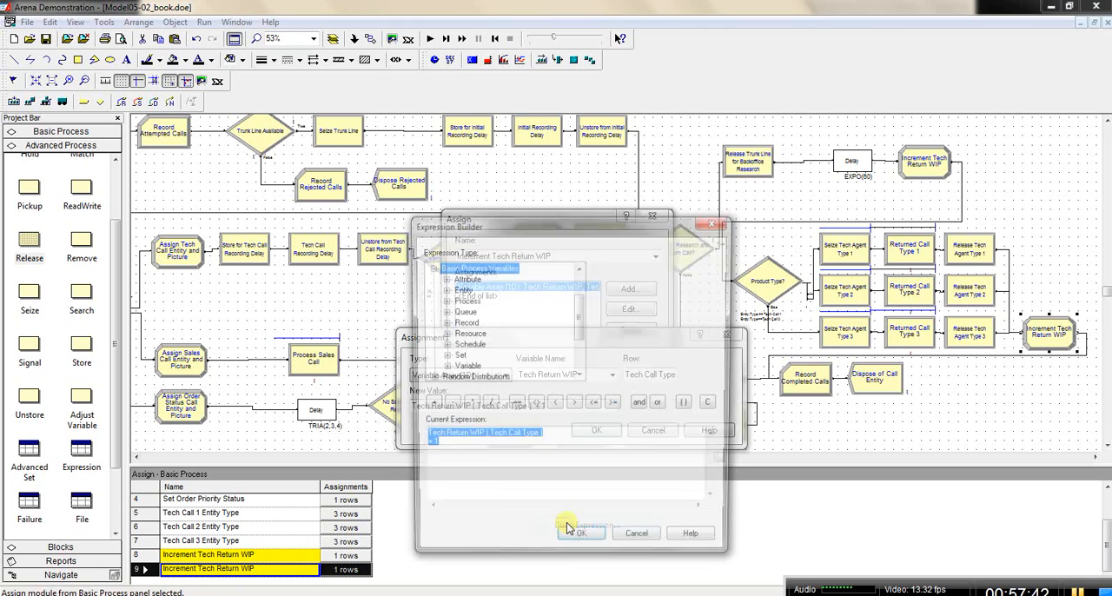
pyautogui.click(429, 448)
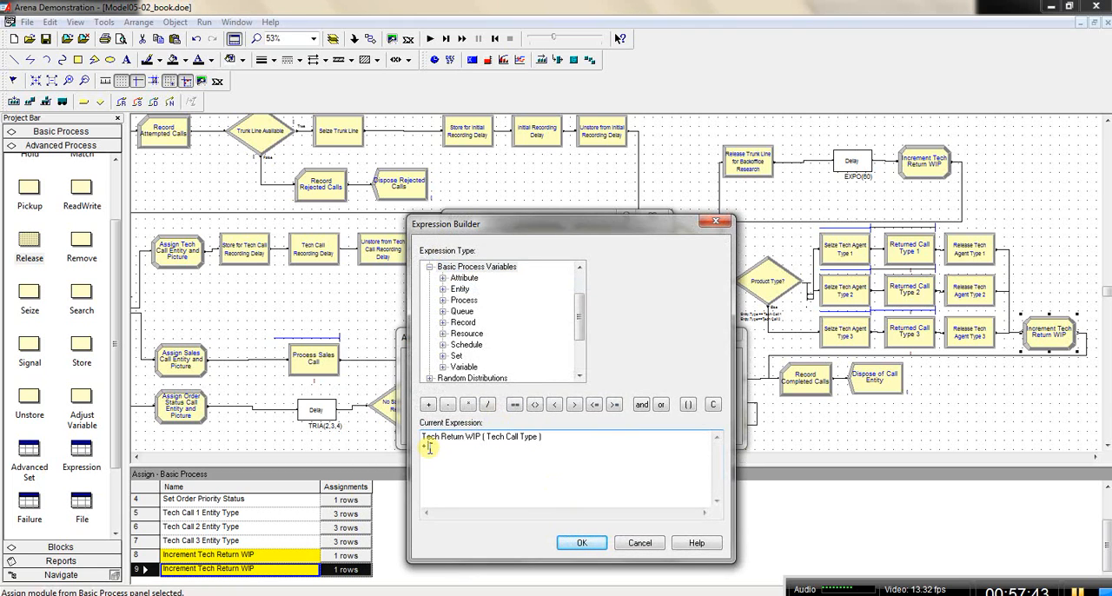
pyautogui.click(447, 404)
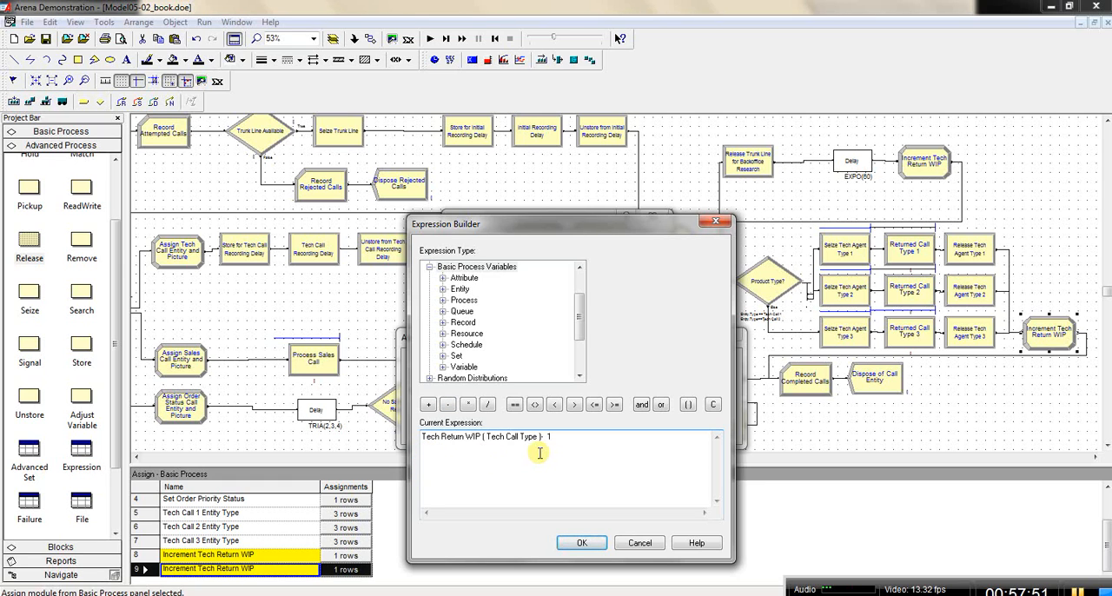
pyautogui.click(598, 545)
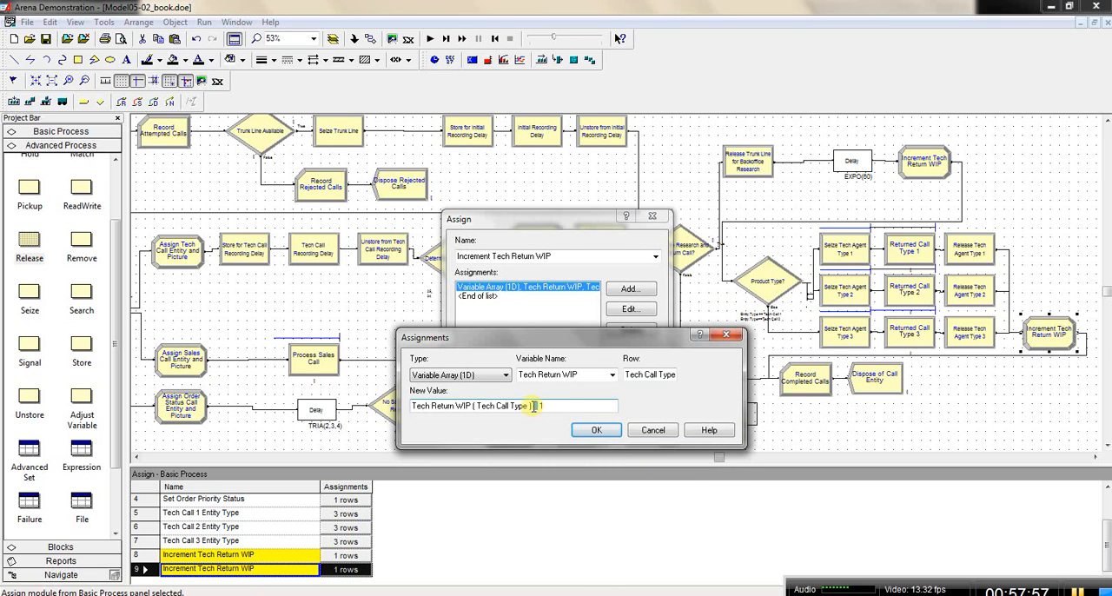
pyautogui.write('-')
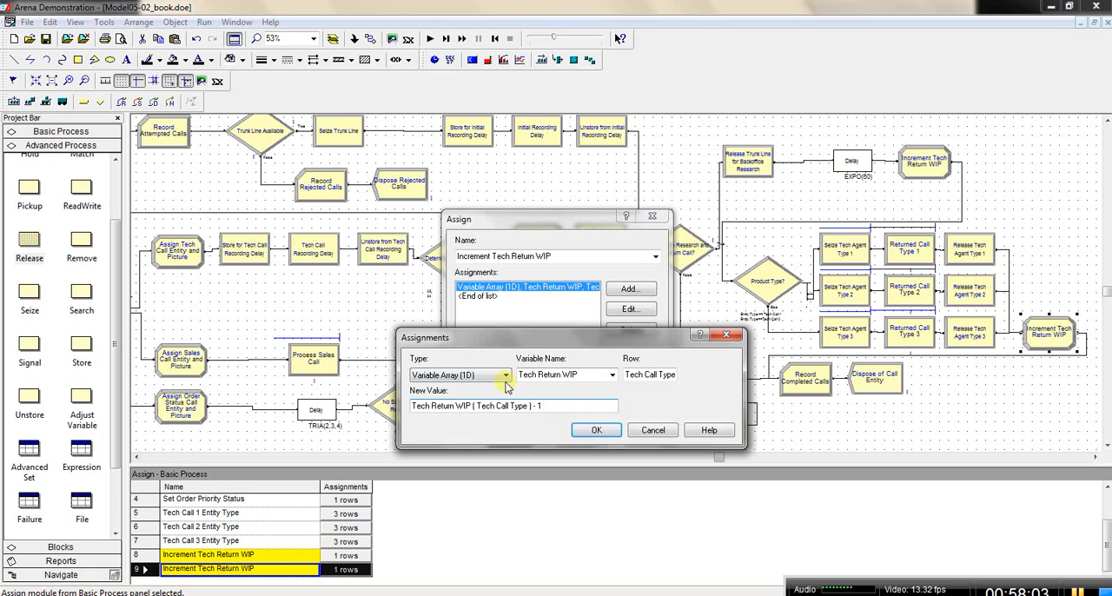
pyautogui.click(596, 432)
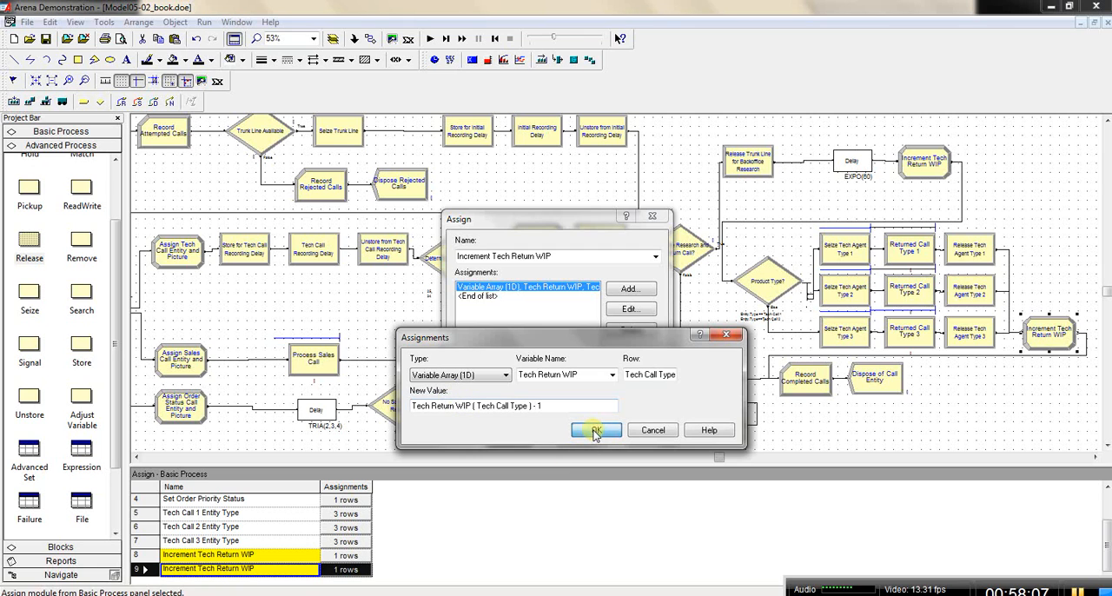
# Step: Rename the pasted Assign module as Decrement Tech Return WIP and accept its settings
pyautogui.click(465, 256)
pyautogui.click(465, 257)
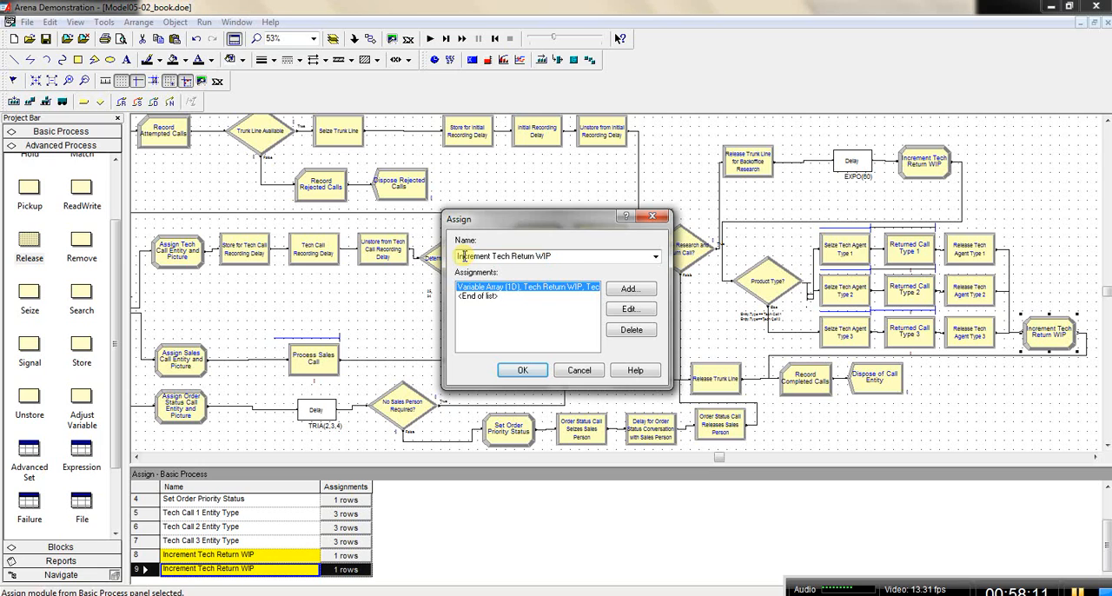
pyautogui.press('BackSpace')
pyautogui.press('BackSpace')
pyautogui.write('De')
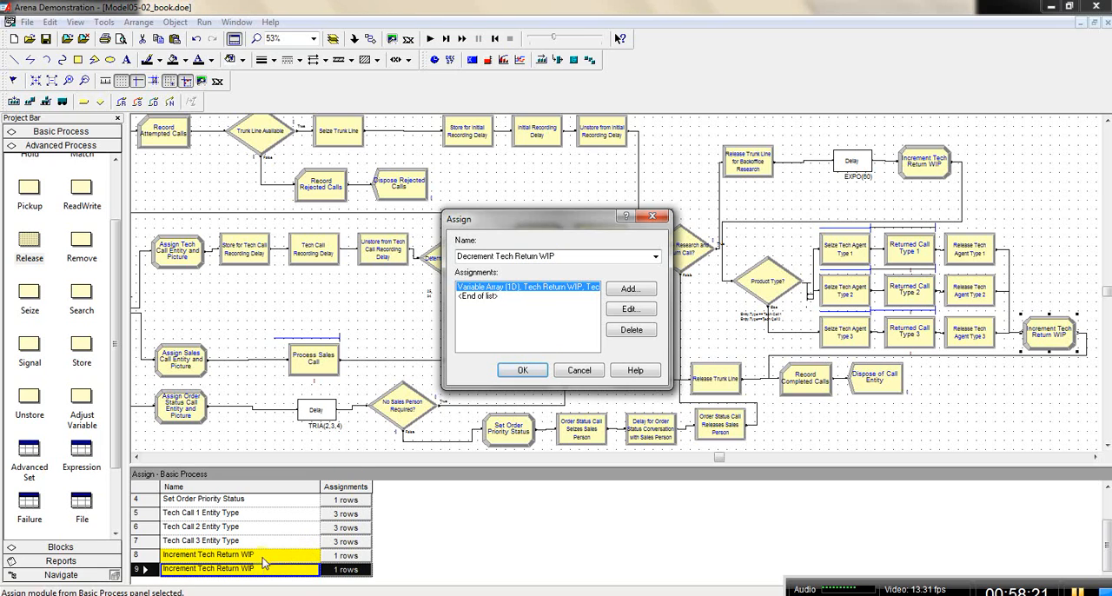
pyautogui.click(532, 370)
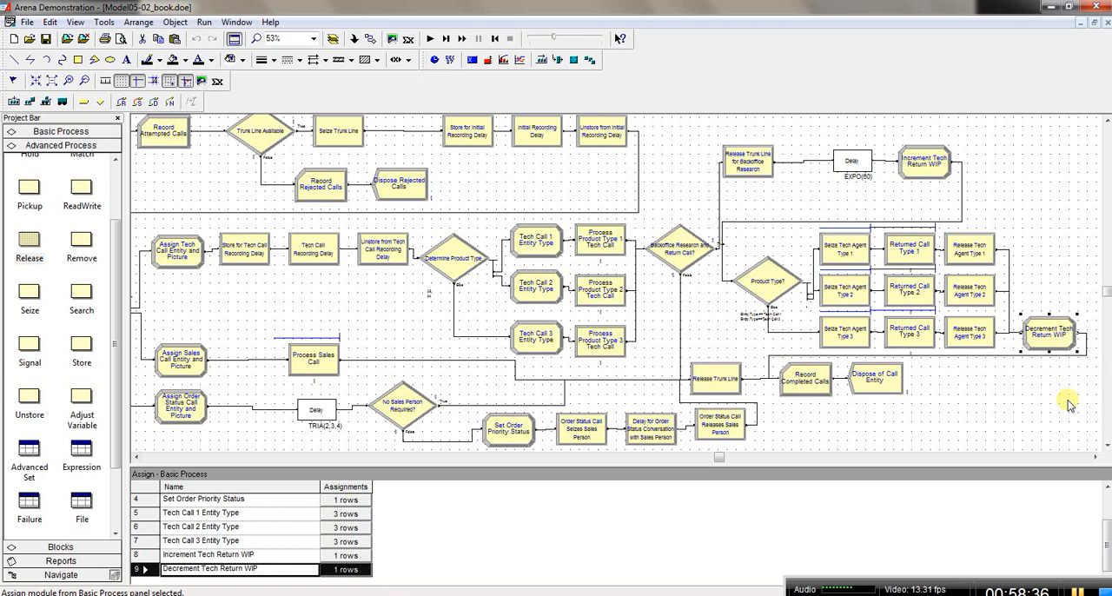
# Step: Save the model and run the simulation
pyautogui.click(49, 44)
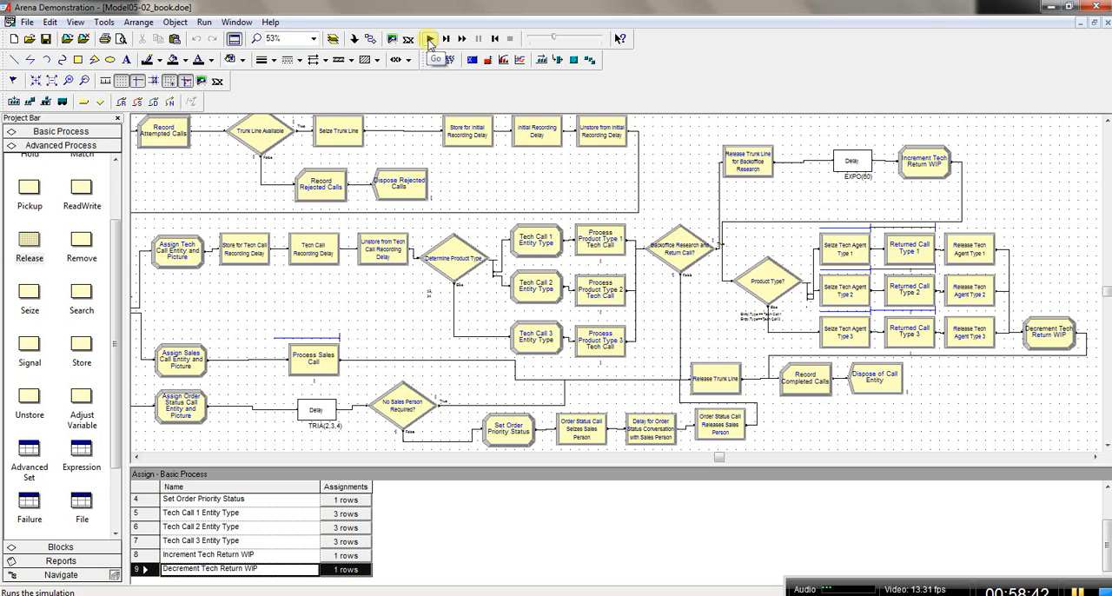
pyautogui.click(430, 40)
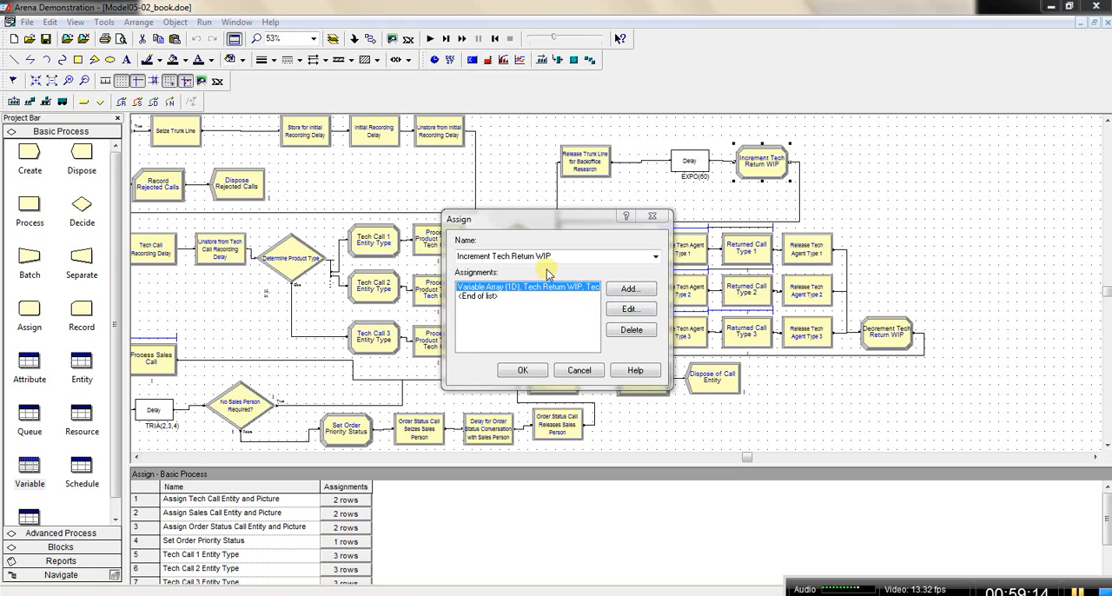
# Step: Review the variable array assignment in the Increment Tech Return WIP module without changing it
pyautogui.doubleClick(547, 291)
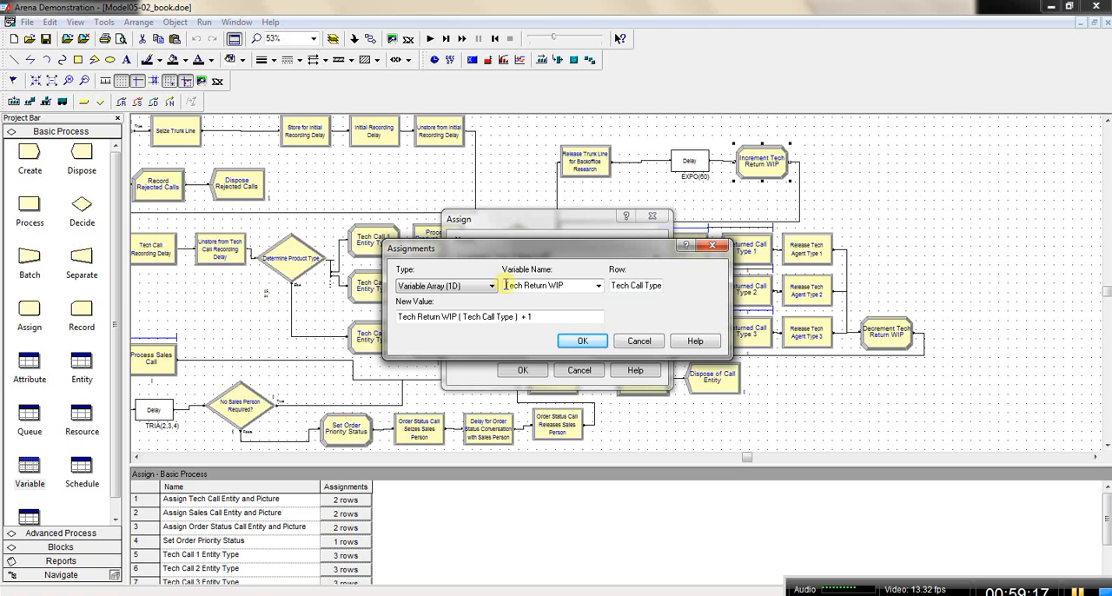
pyautogui.doubleClick(565, 286)
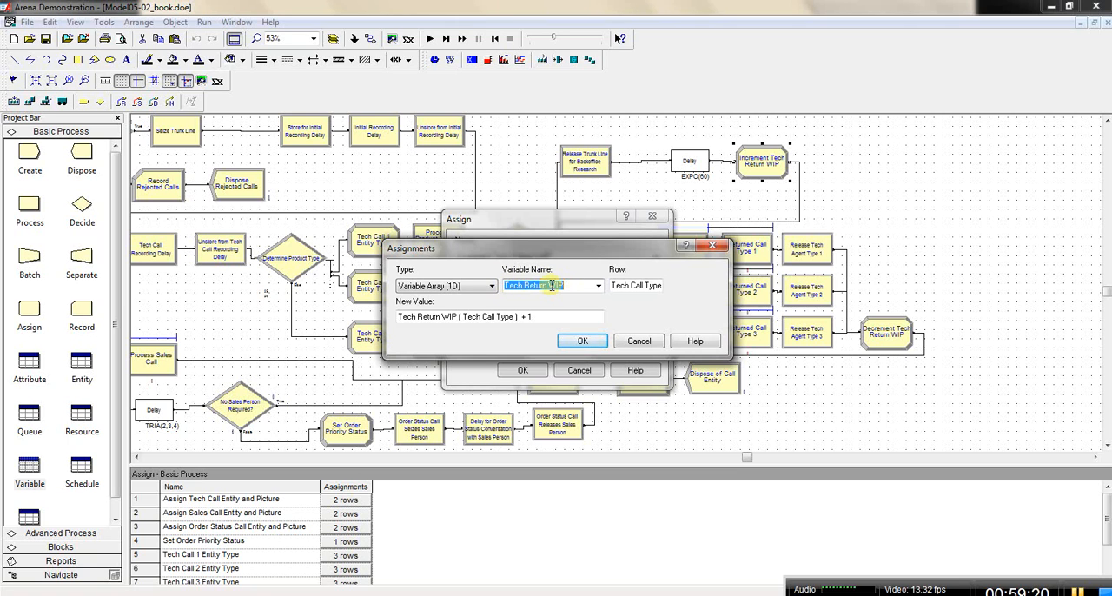
pyautogui.click(635, 343)
pyautogui.click(580, 370)
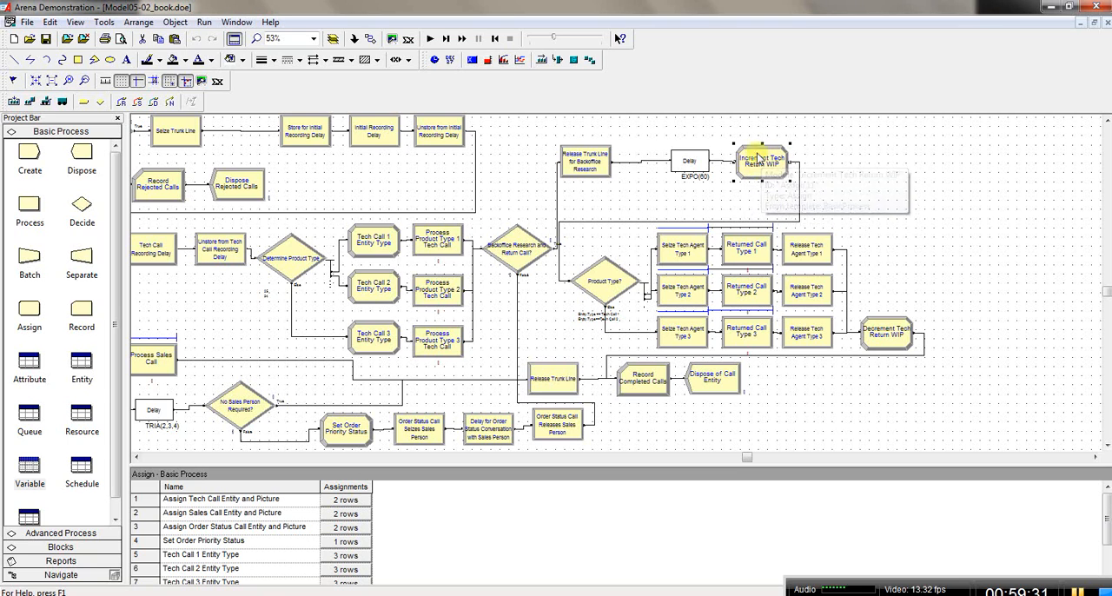
# Step: Set the number of rows of the Tech Return WIP variable to 3
pyautogui.click(29, 472)
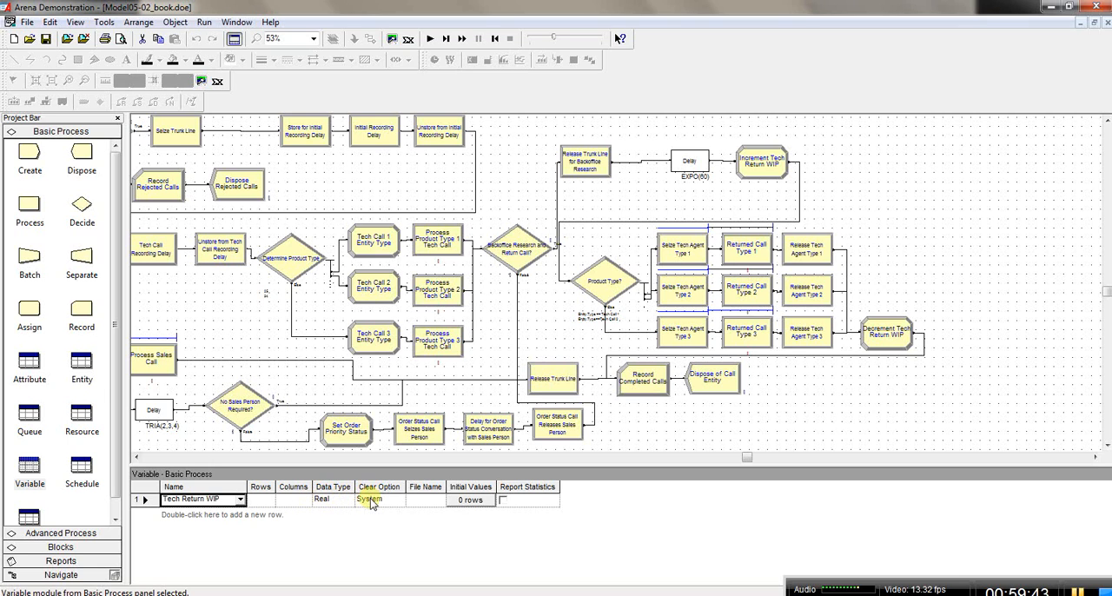
pyautogui.click(141, 500)
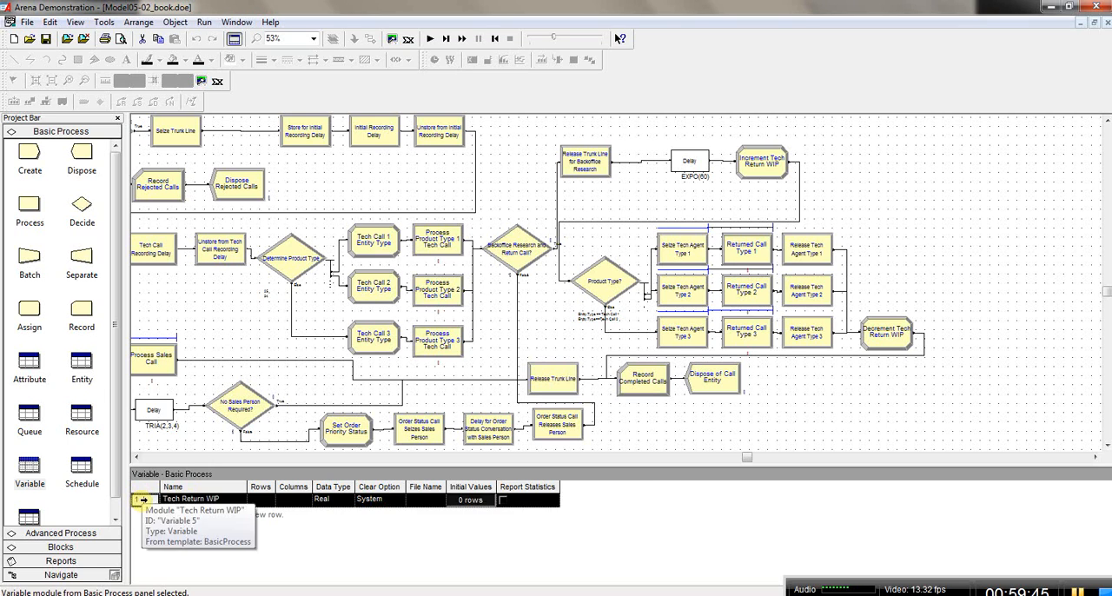
pyautogui.doubleClick(141, 501)
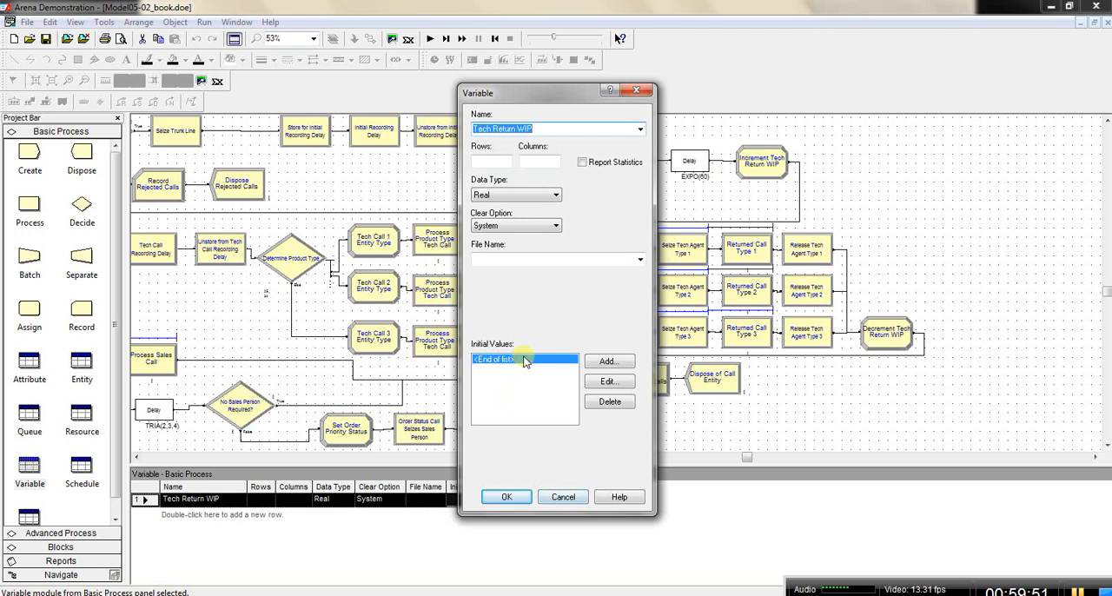
pyautogui.click(510, 497)
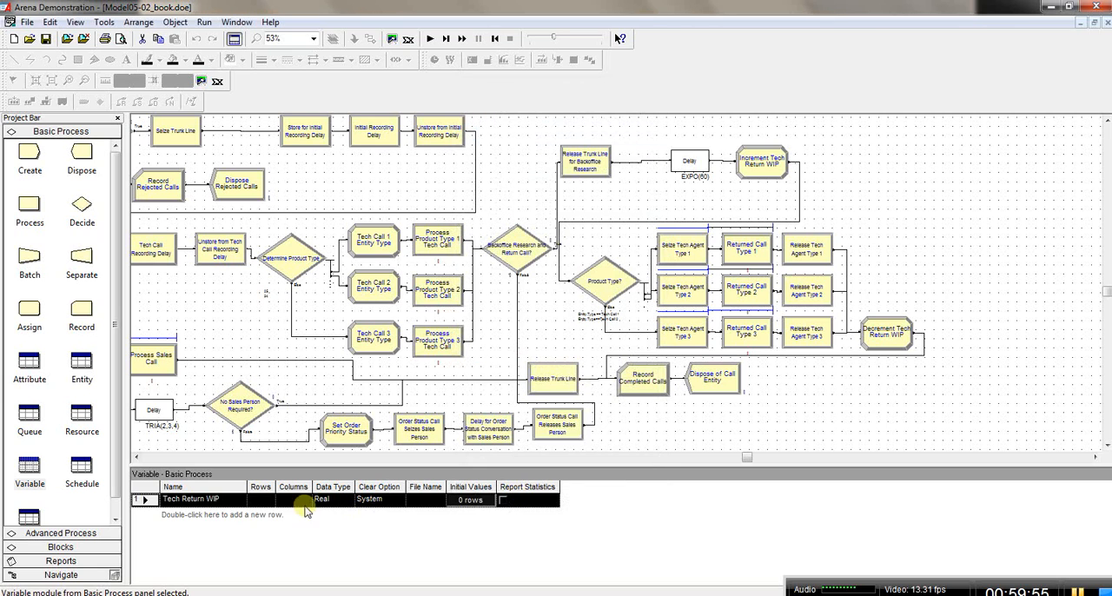
pyautogui.click(186, 499)
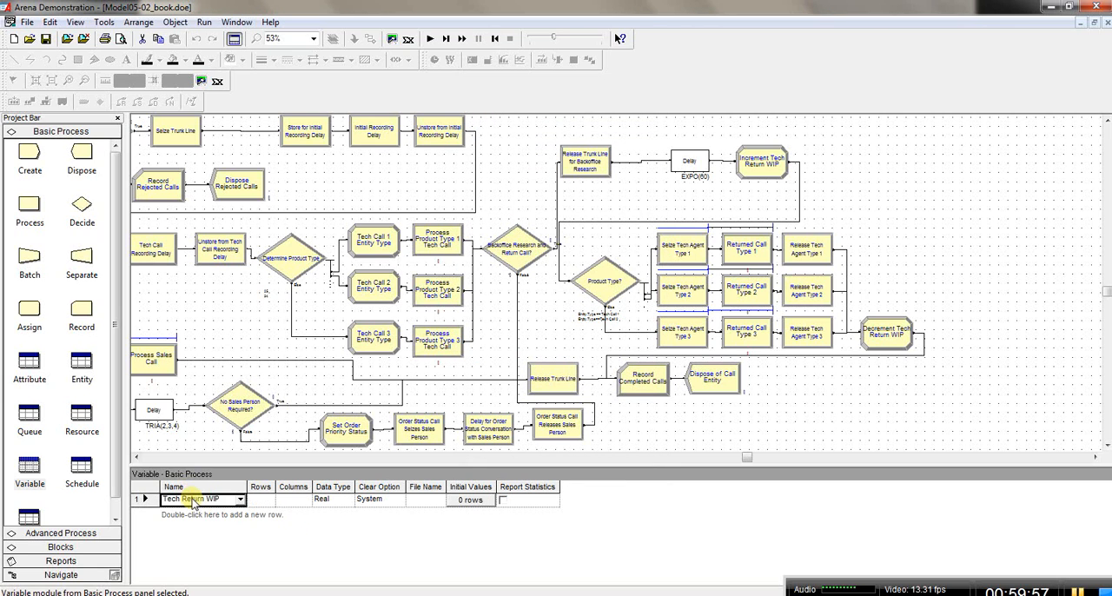
pyautogui.click(266, 502)
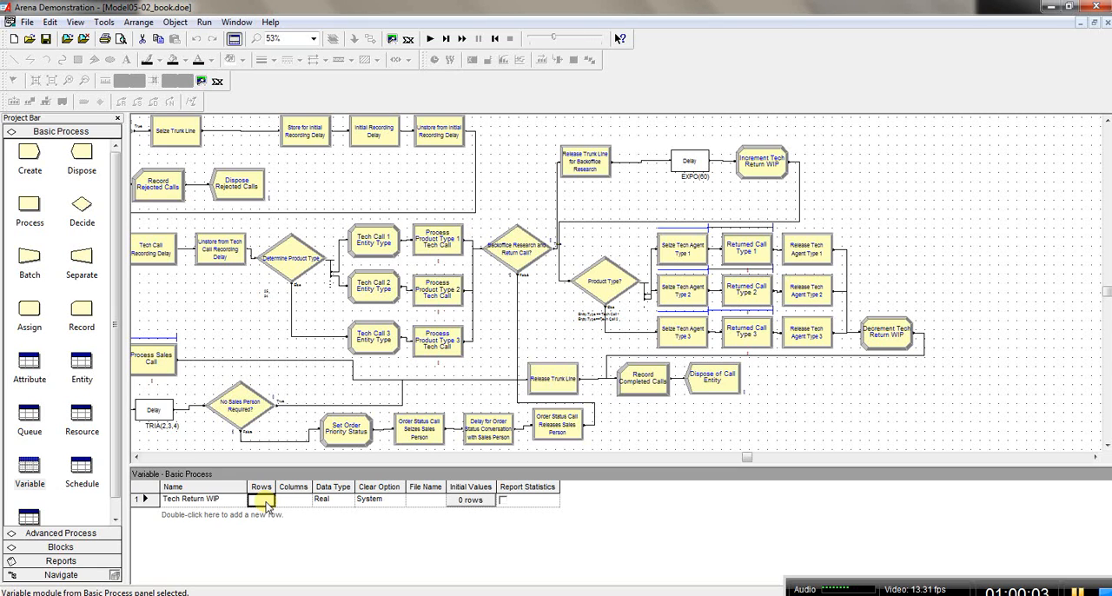
pyautogui.click(266, 501)
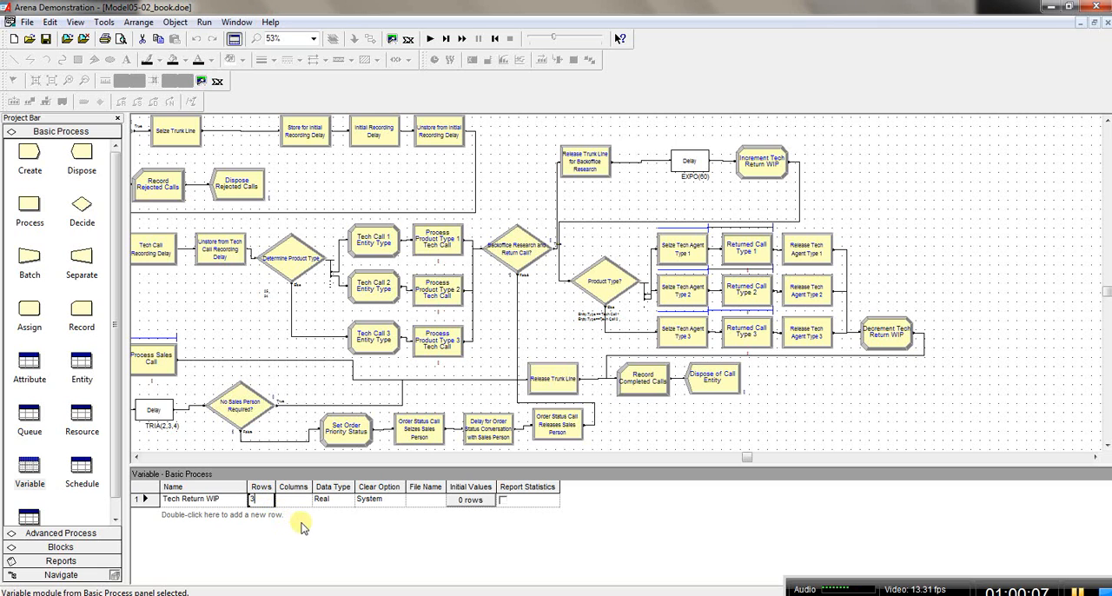
pyautogui.click(252, 501)
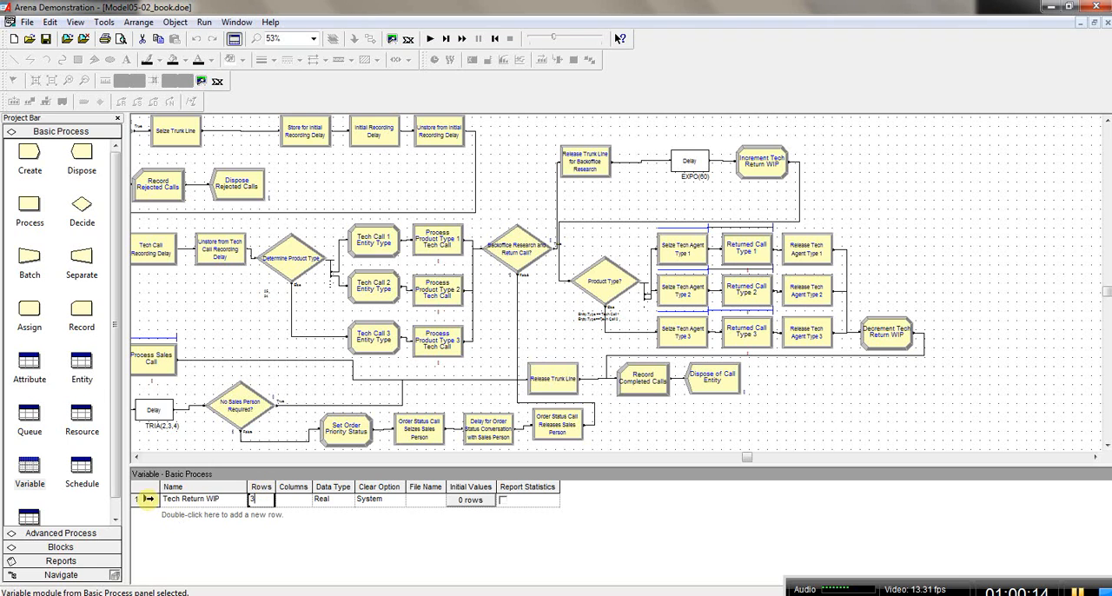
# Step: Review the Tech Return WIP variable's settings and its initial values for each row without changing them
pyautogui.rightClick(149, 501)
pyautogui.doubleClick(148, 501)
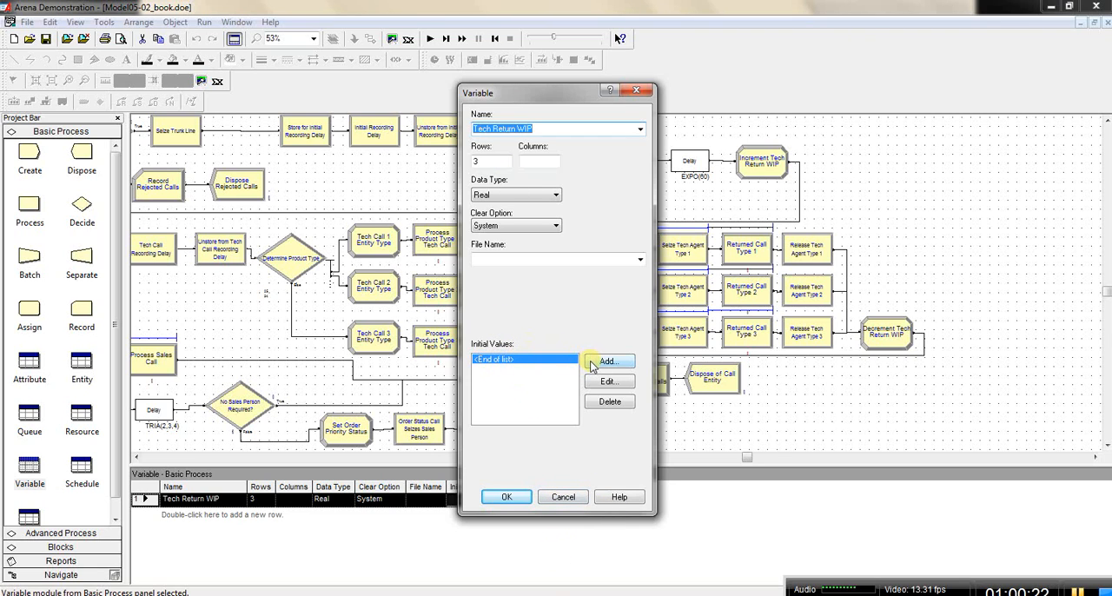
pyautogui.click(561, 498)
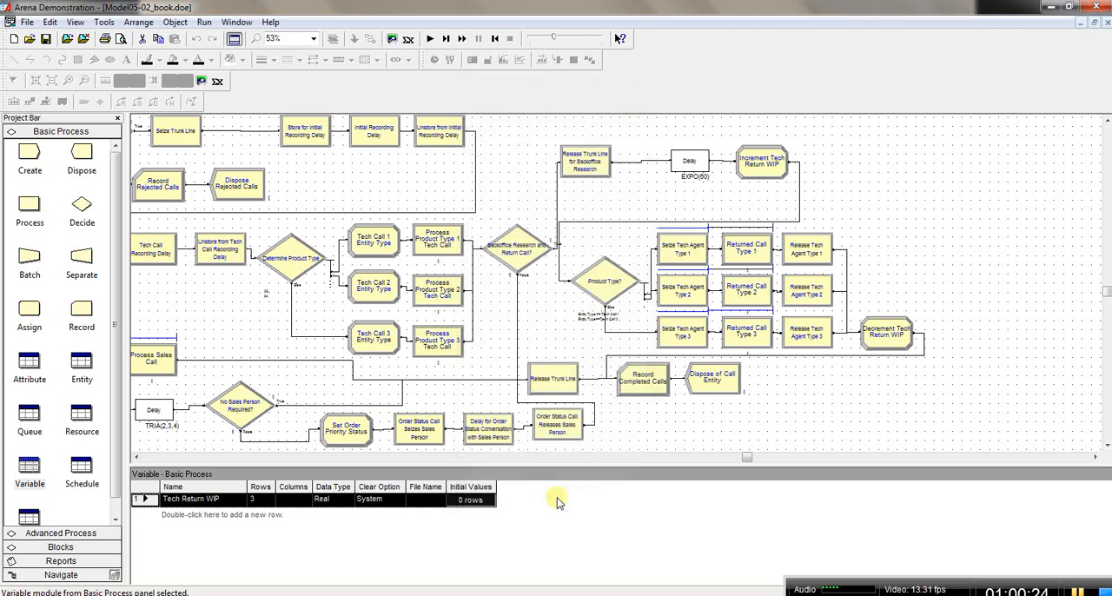
pyautogui.click(469, 500)
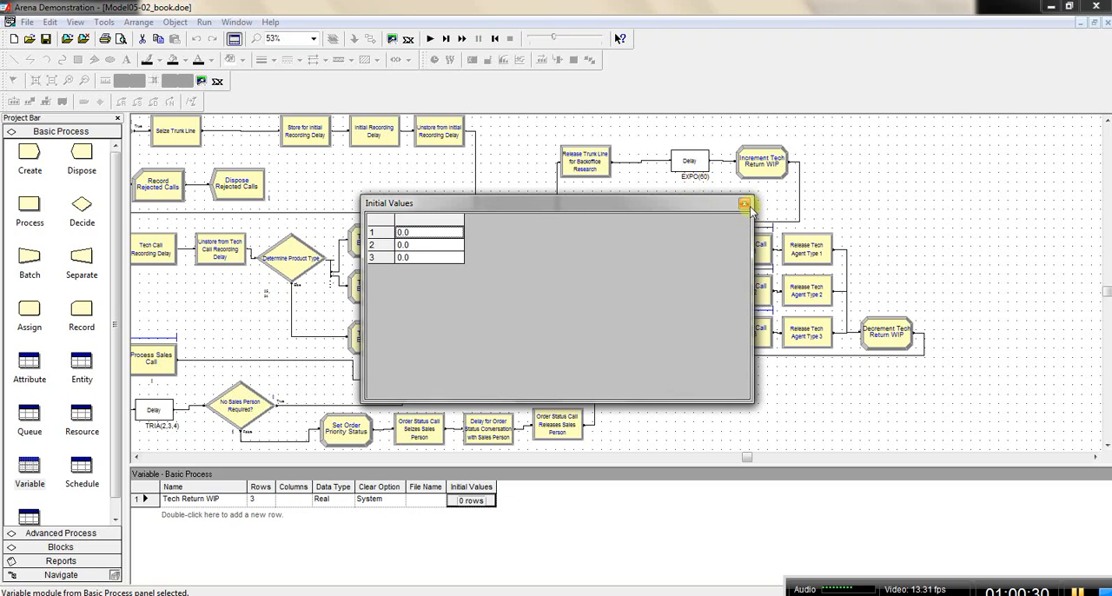
pyautogui.click(745, 205)
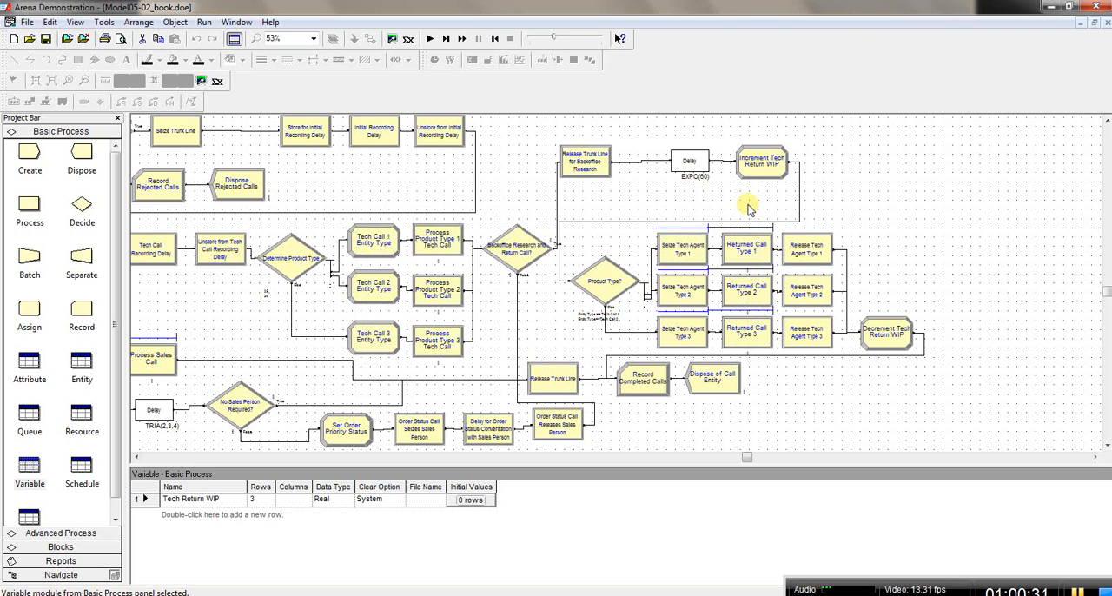
pyautogui.click(473, 501)
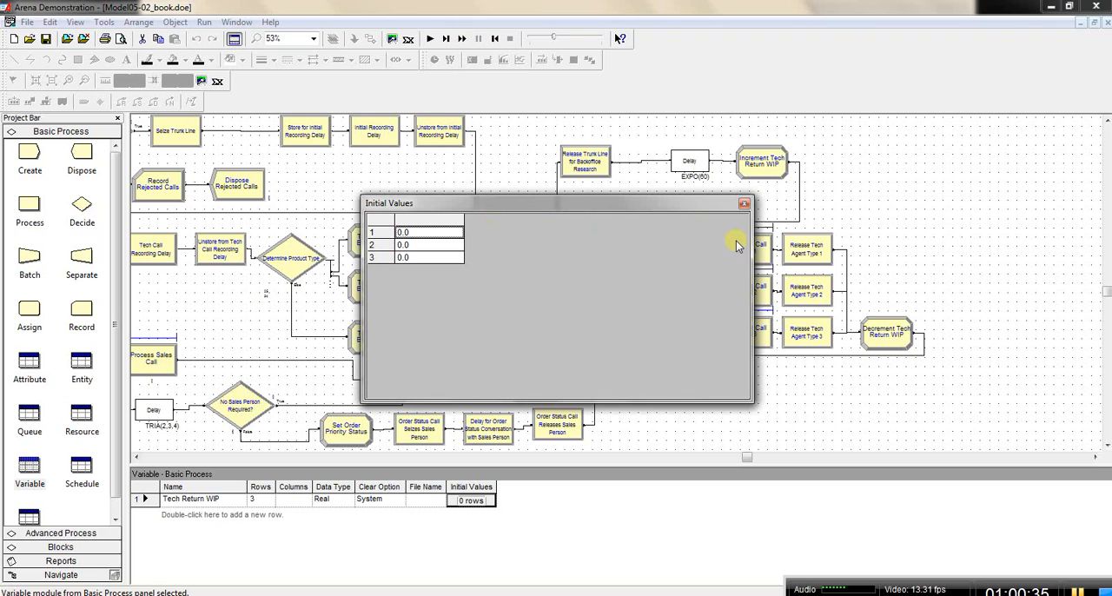
pyautogui.click(746, 205)
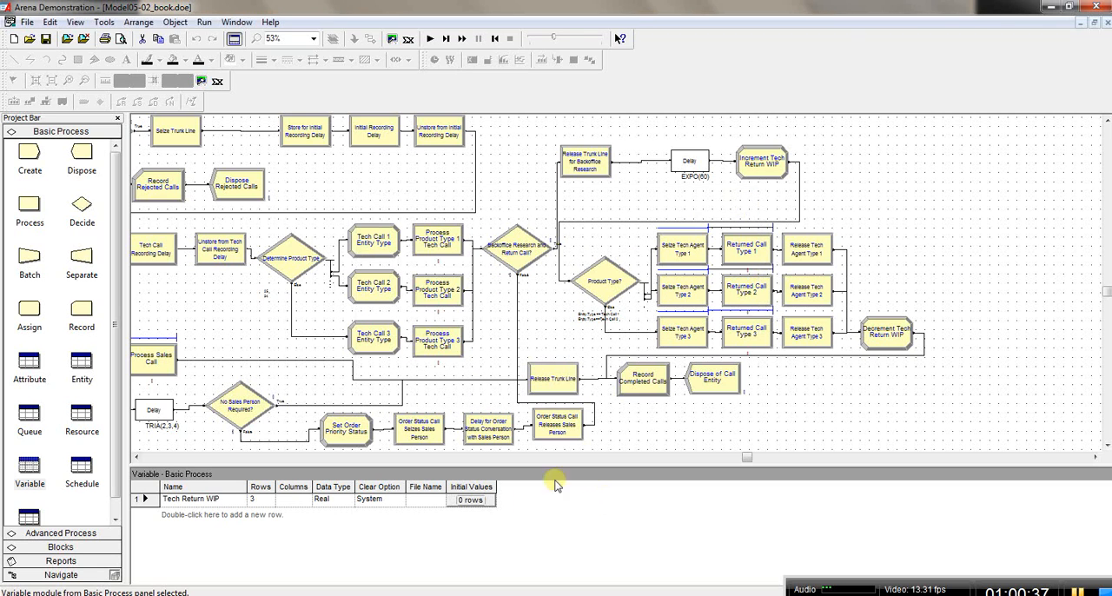
# Step: Run the simulation, read through its warnings, and locate the animated Tech 3 resource in the model
pyautogui.click(432, 40)
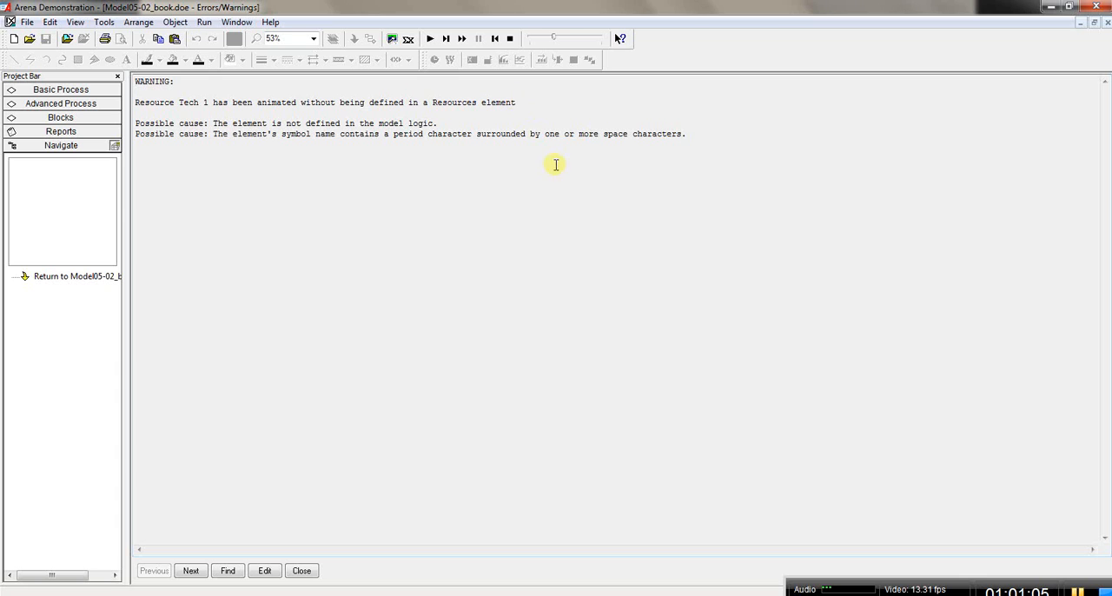
pyautogui.click(1078, 592)
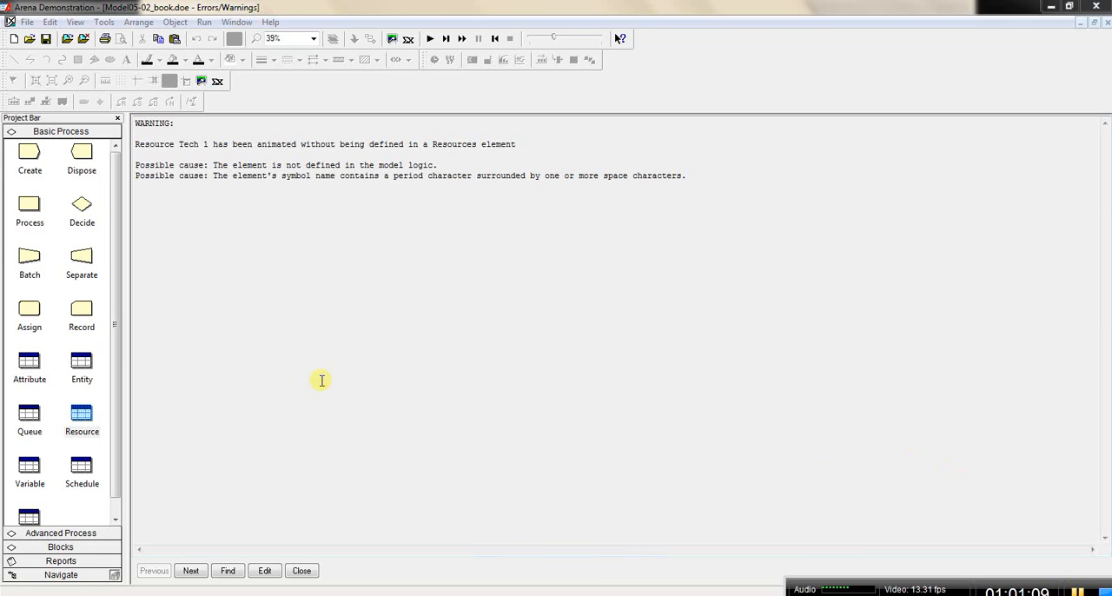
pyautogui.click(192, 573)
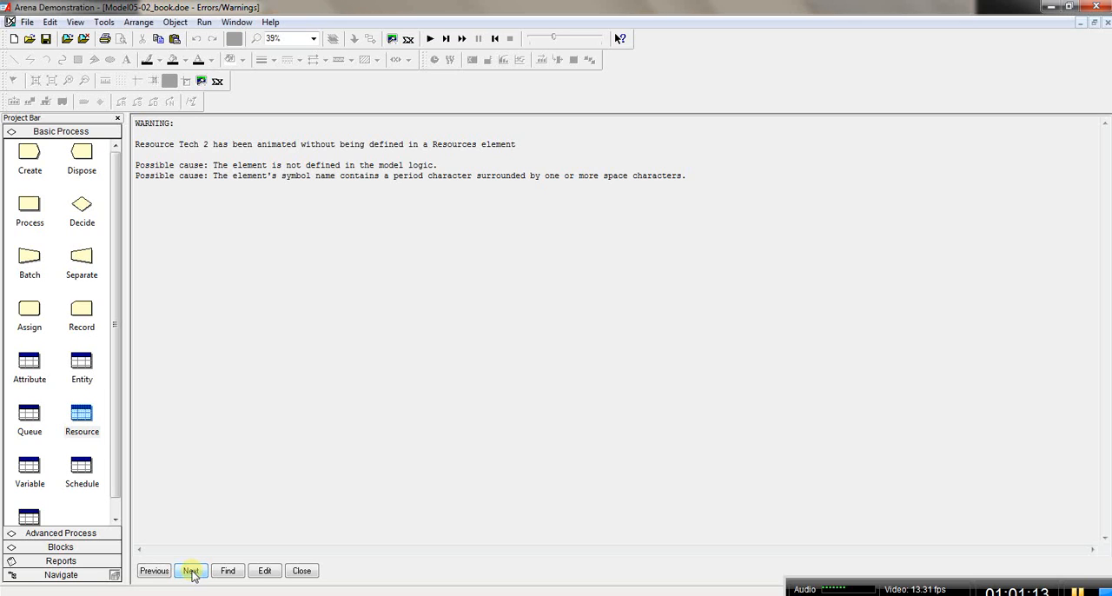
pyautogui.click(191, 572)
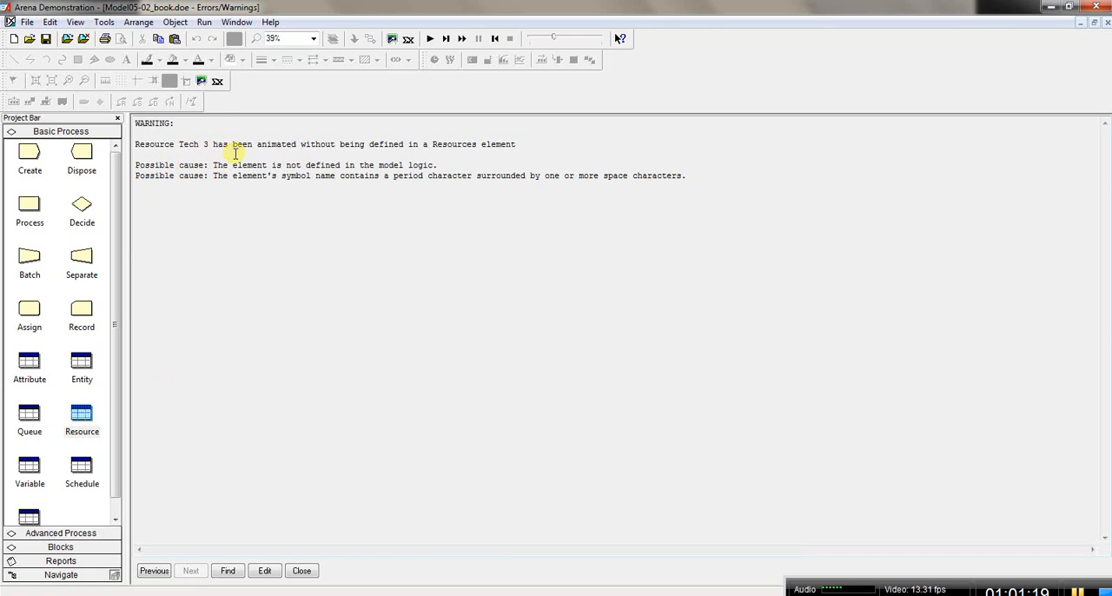
pyautogui.click(228, 570)
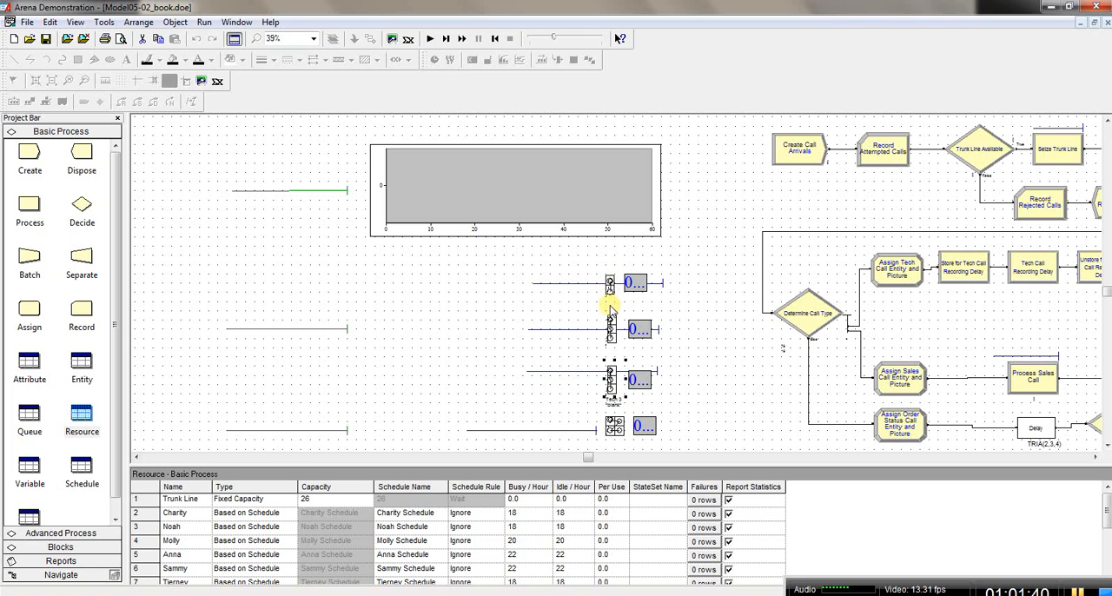
# Step: Delete the Tech 3 and Sales resource pictures from the model's animation area
pyautogui.doubleClick(611, 388)
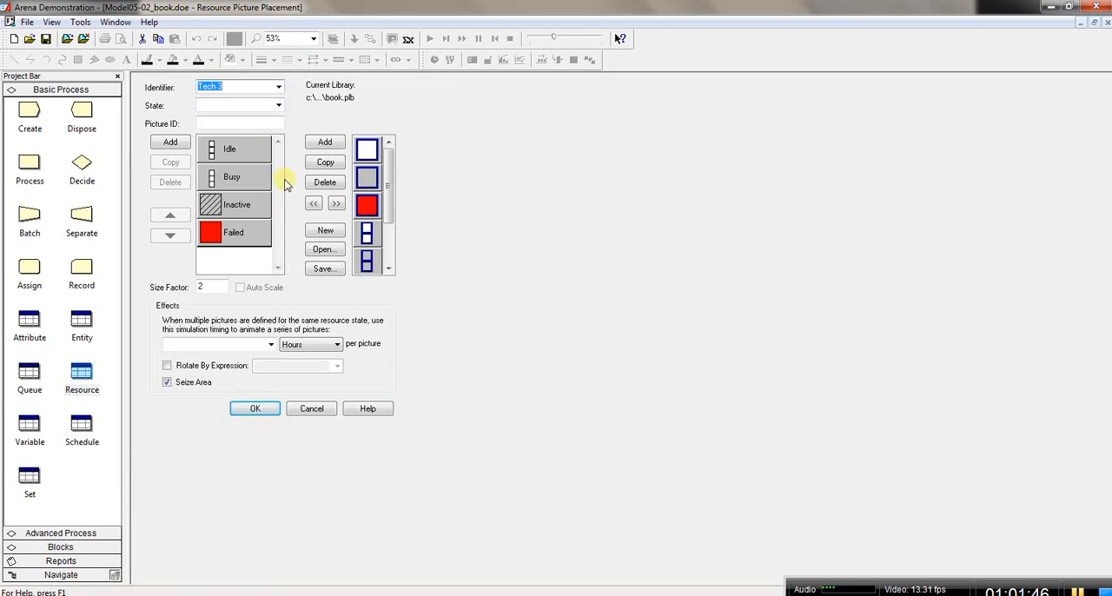
pyautogui.click(298, 411)
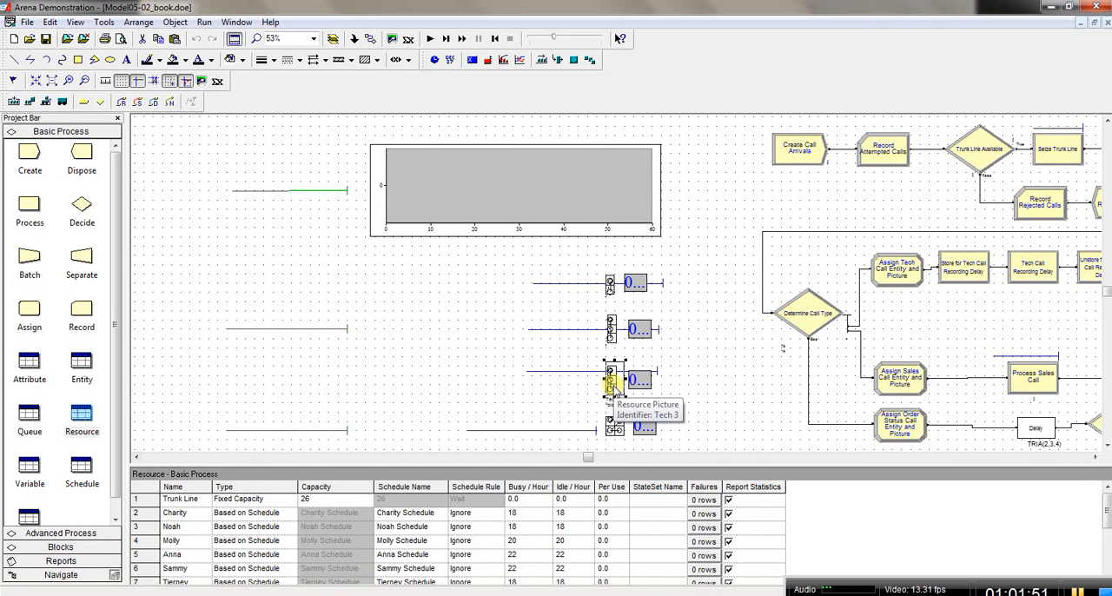
pyautogui.moveTo(611, 386); pyautogui.dragTo(683, 371)
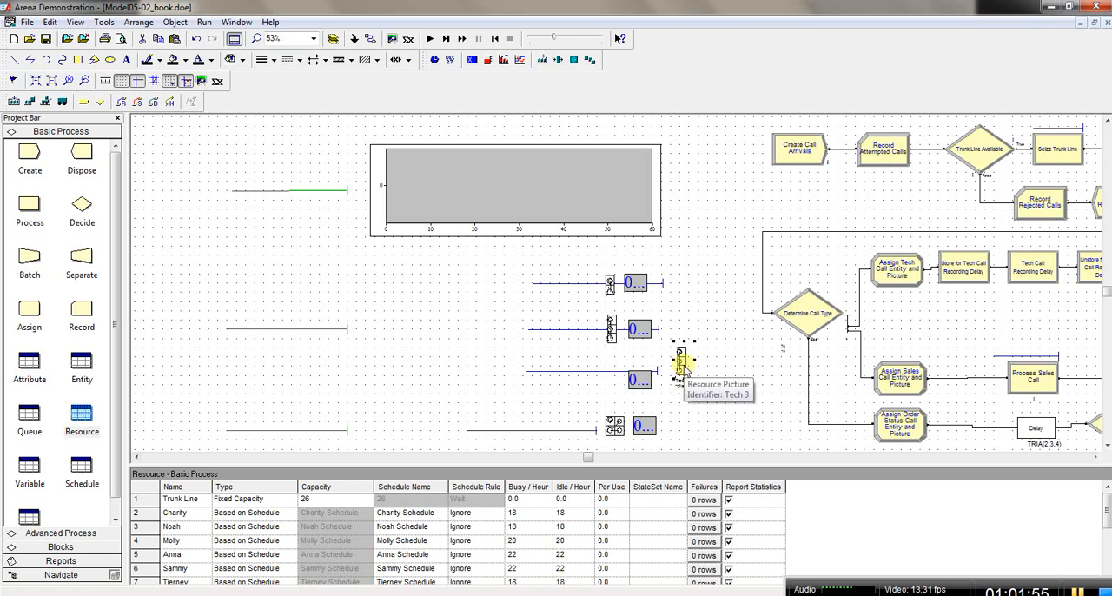
pyautogui.press('Delete')
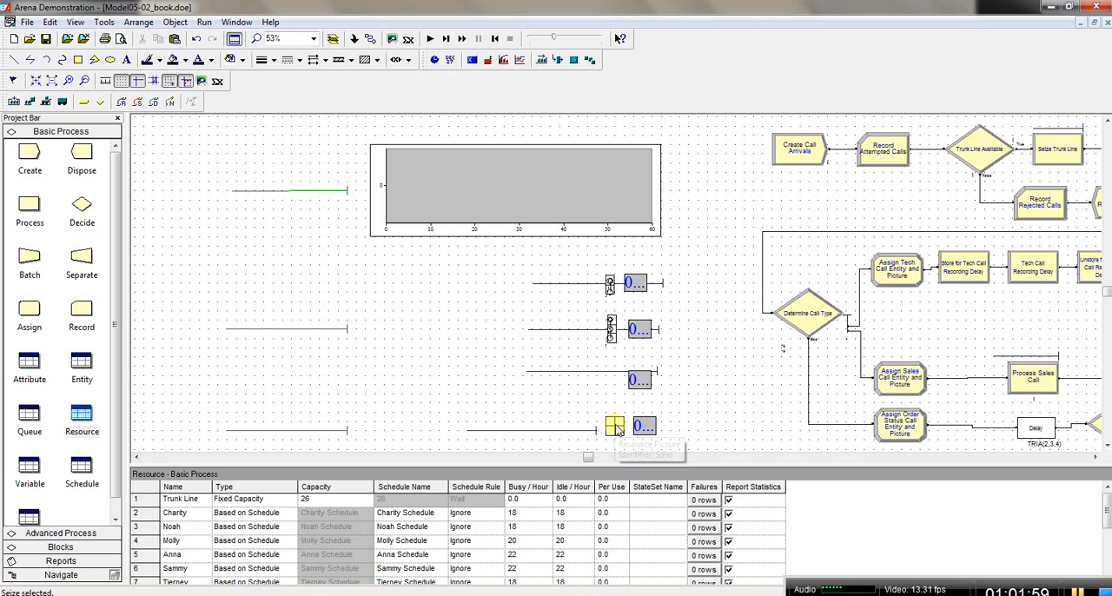
pyautogui.click(615, 426)
pyautogui.rightClick(615, 426)
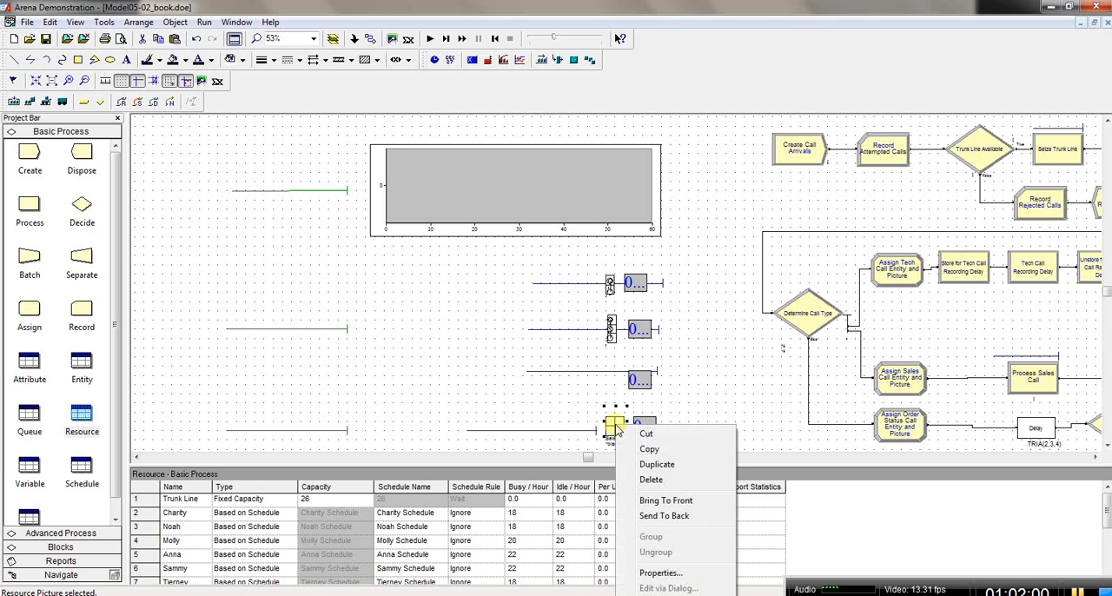
pyautogui.click(652, 478)
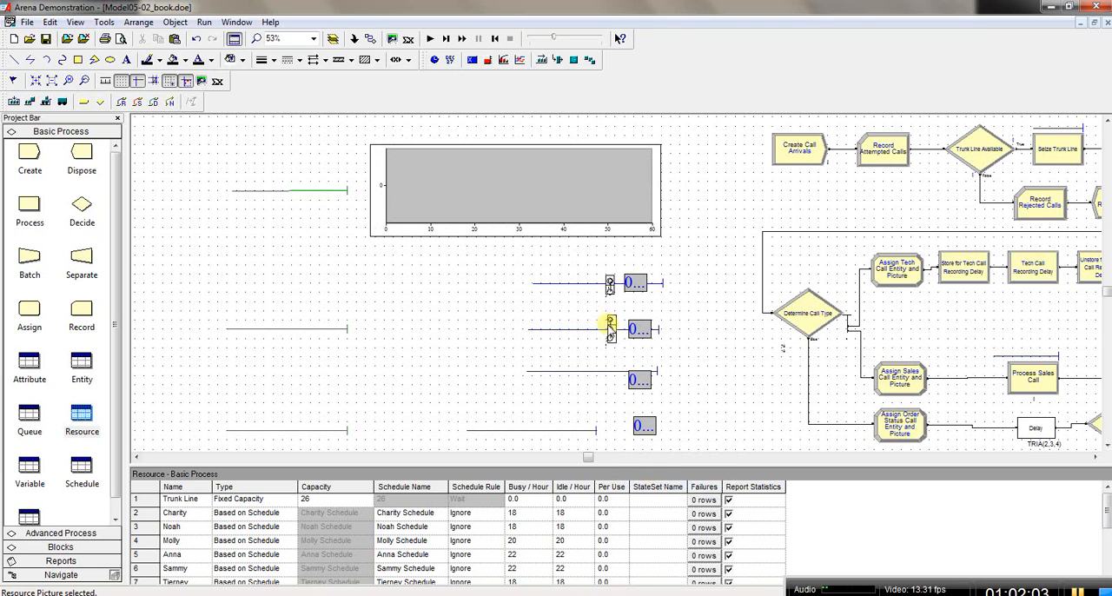
# Step: Delete the Tech 2 and Tech 1 resource pictures from the model's animation area
pyautogui.click(613, 332)
pyautogui.click(615, 332)
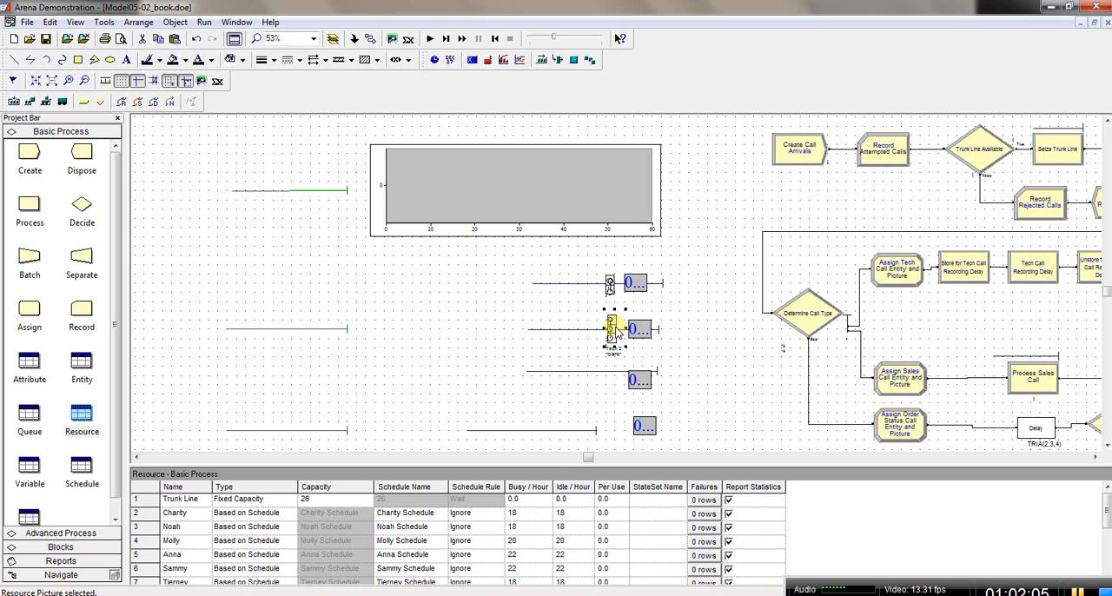
pyautogui.press('Delete')
pyautogui.click(610, 289)
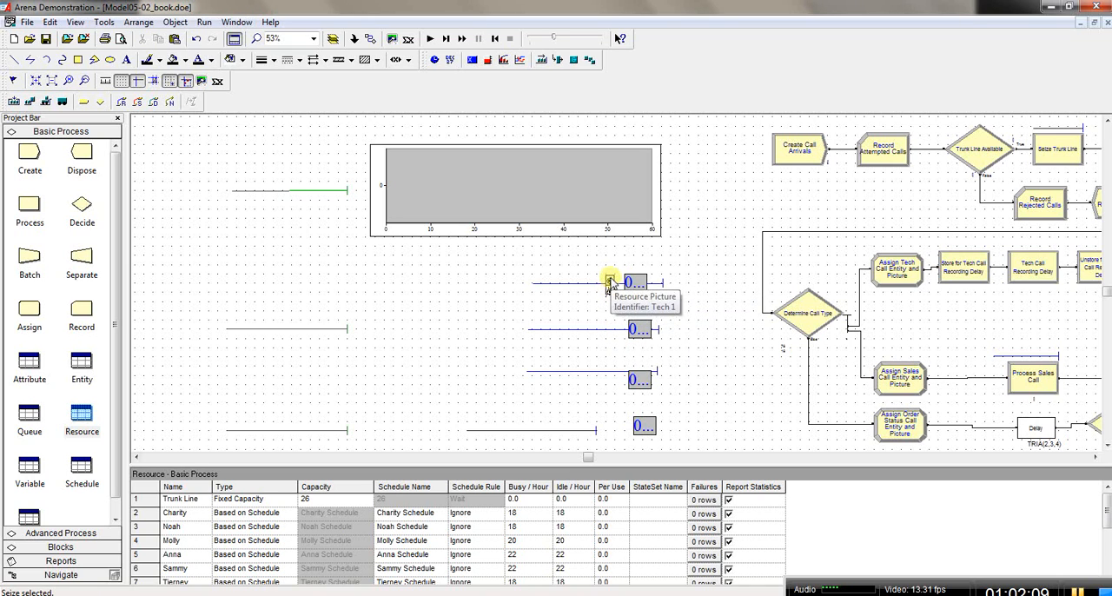
pyautogui.click(610, 285)
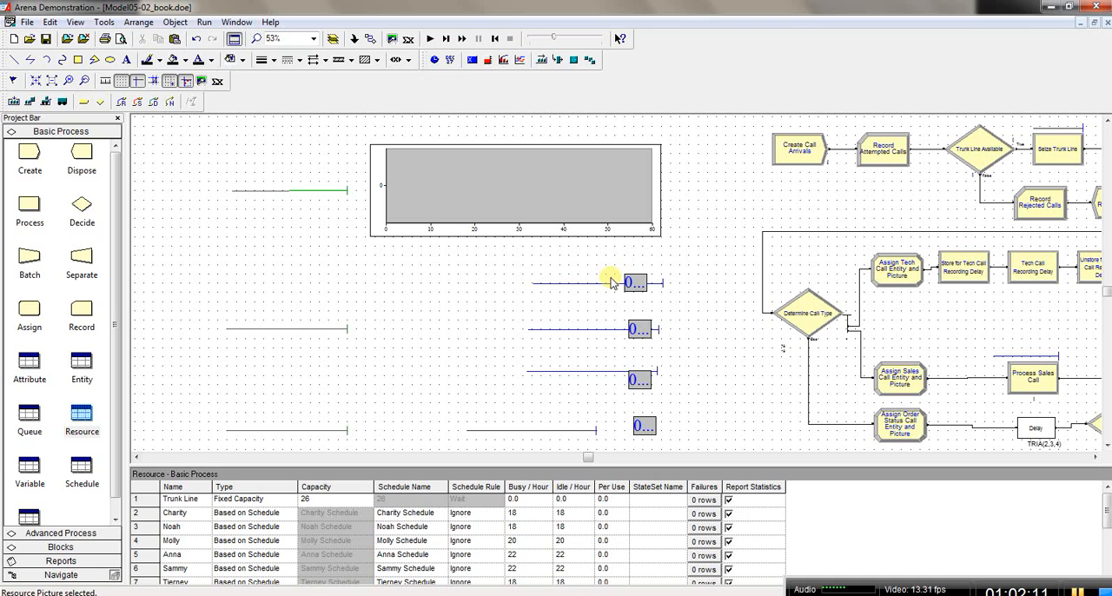
pyautogui.press('Delete')
# Step: Move the four variable displays for the three product type tech calls and the sales calls clear of the queue lines
pyautogui.click(632, 284)
pyautogui.moveTo(633, 284); pyautogui.dragTo(693, 278)
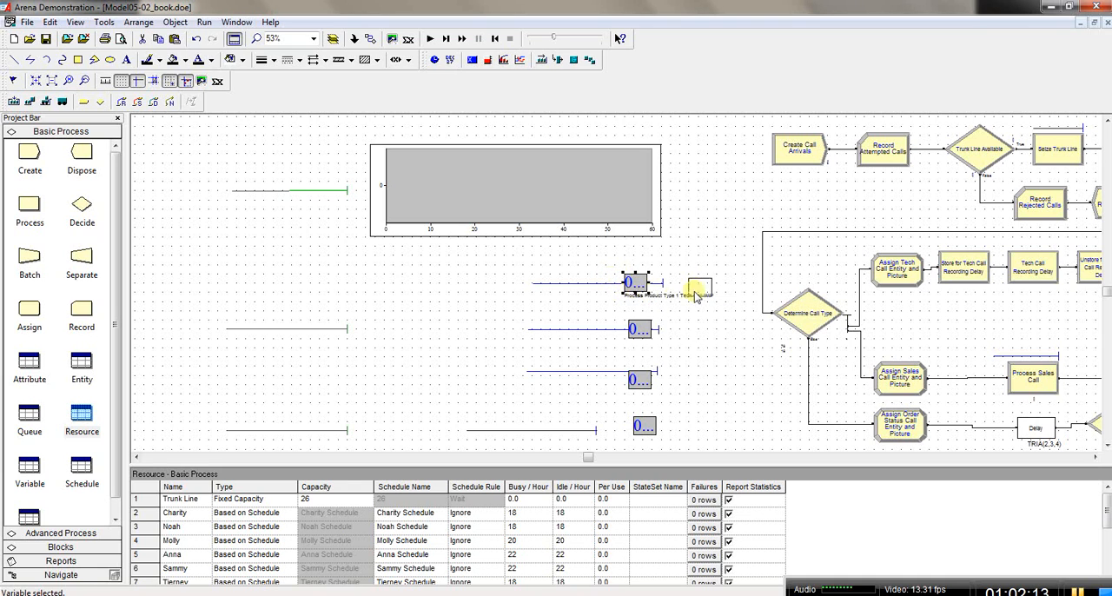
pyautogui.click(640, 329)
pyautogui.moveTo(641, 329); pyautogui.dragTo(692, 329)
pyautogui.click(646, 379)
pyautogui.moveTo(647, 379); pyautogui.dragTo(698, 375)
pyautogui.click(641, 429)
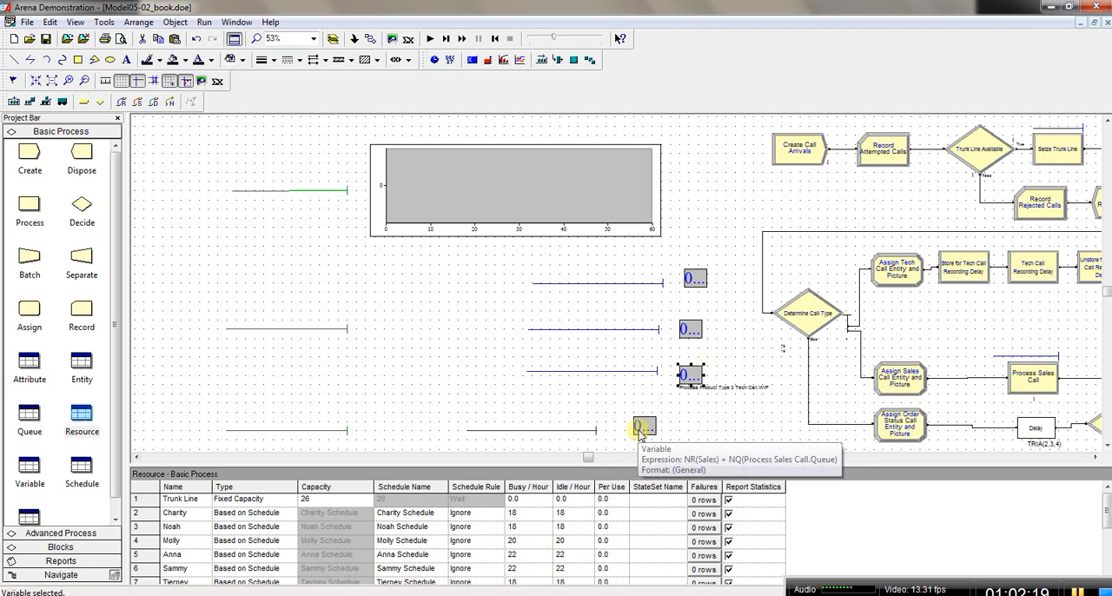
pyautogui.moveTo(701, 423); pyautogui.dragTo(697, 414)
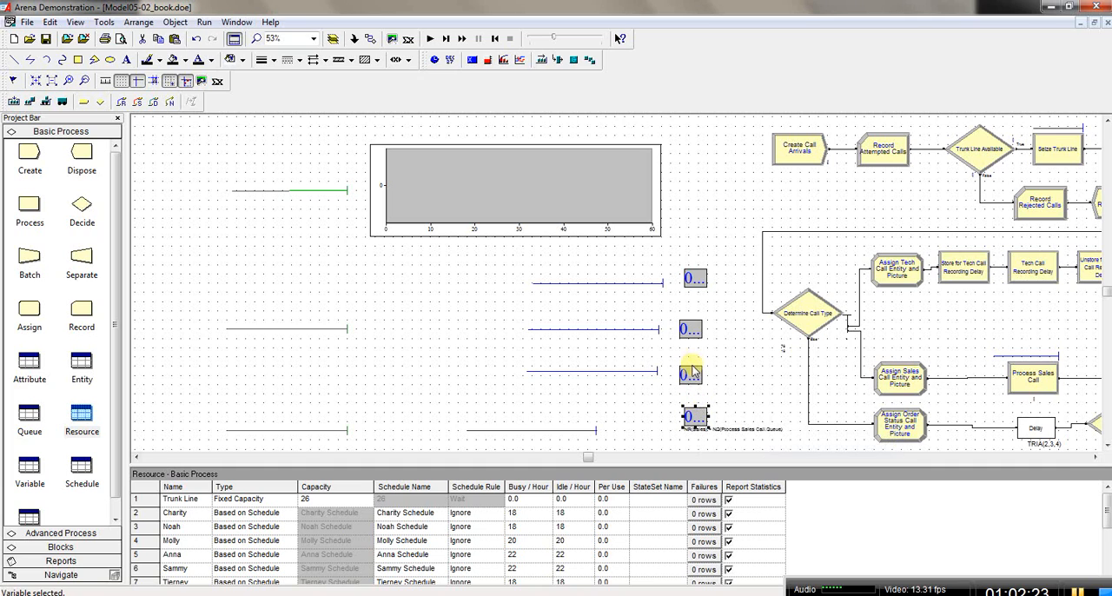
pyautogui.click(695, 278)
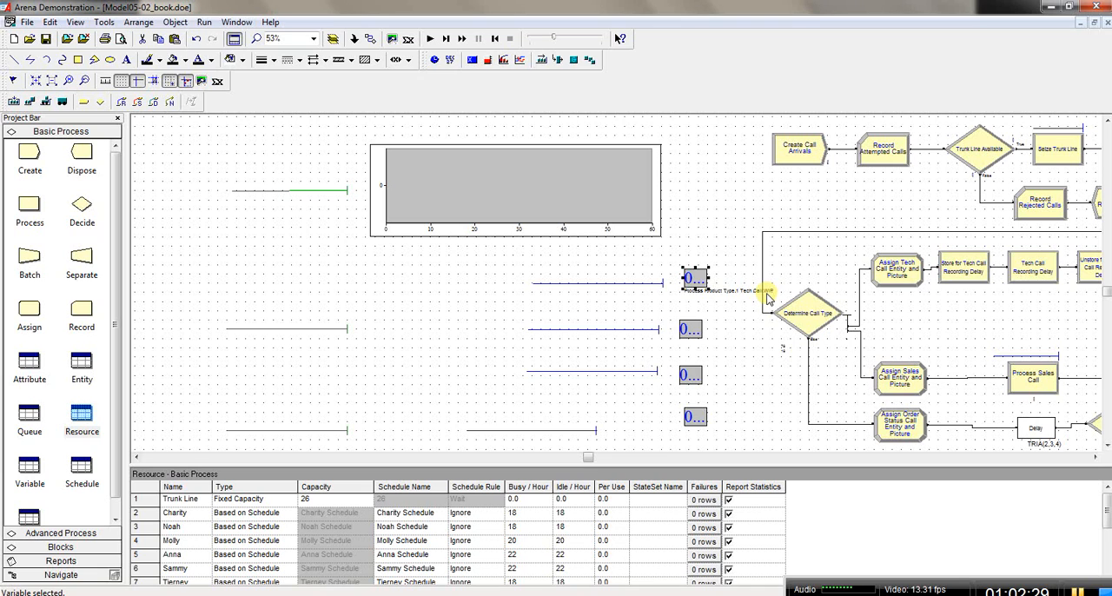
# Step: Align the Product Type 2 and Product Type 3 tech call variable displays in one column with the other two
pyautogui.click(691, 328)
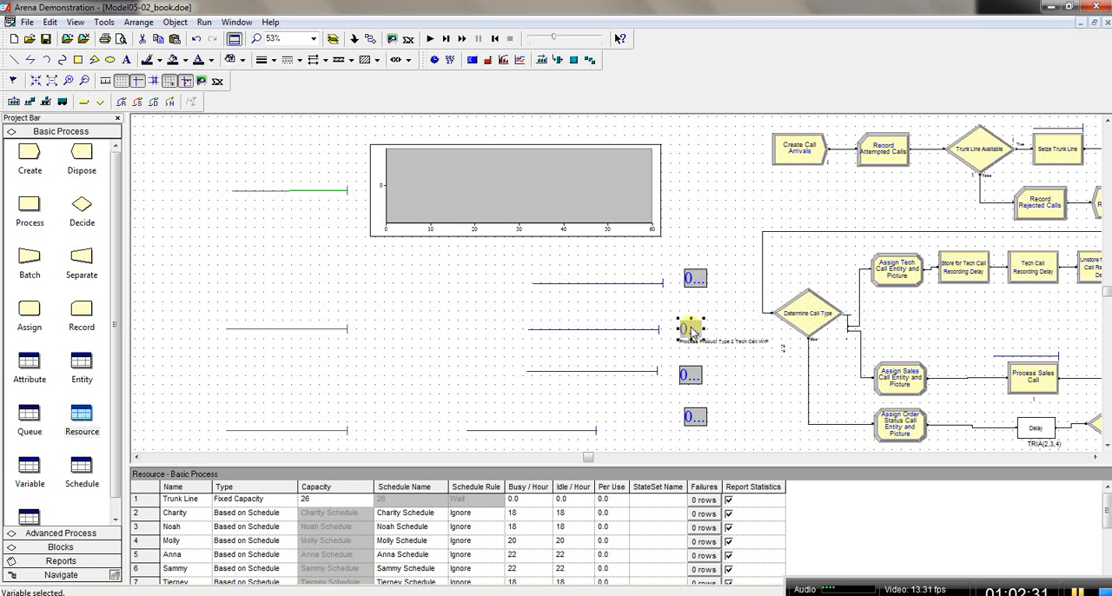
pyautogui.click(690, 375)
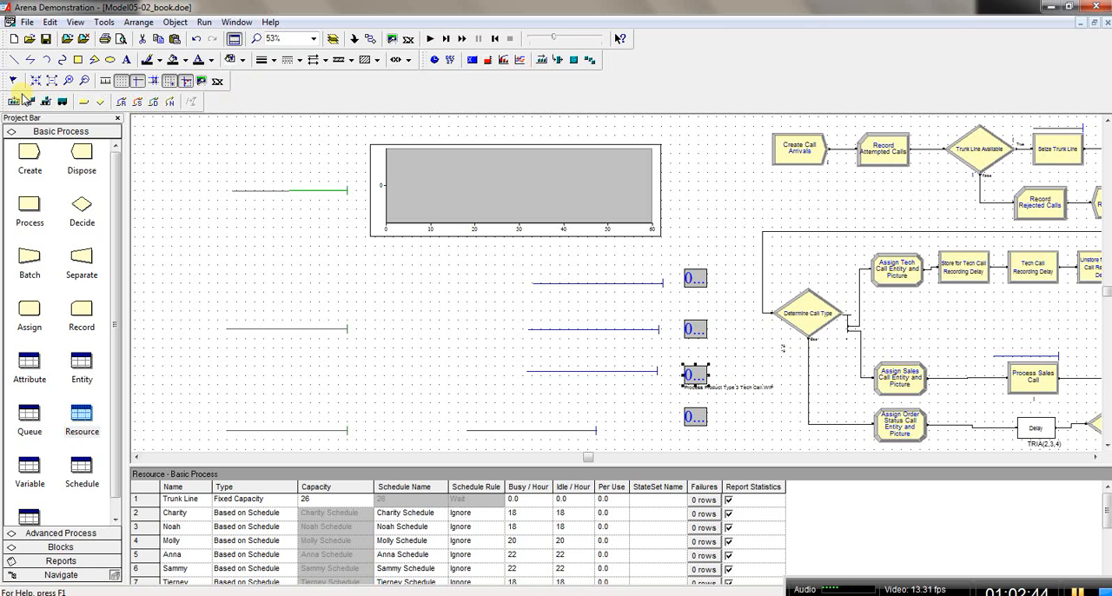
# Step: Rearrange the Animate Transfer and View toolbars onto the upper rows to enlarge the model window
pyautogui.moveTo(495, 41); pyautogui.dragTo(497, 40)
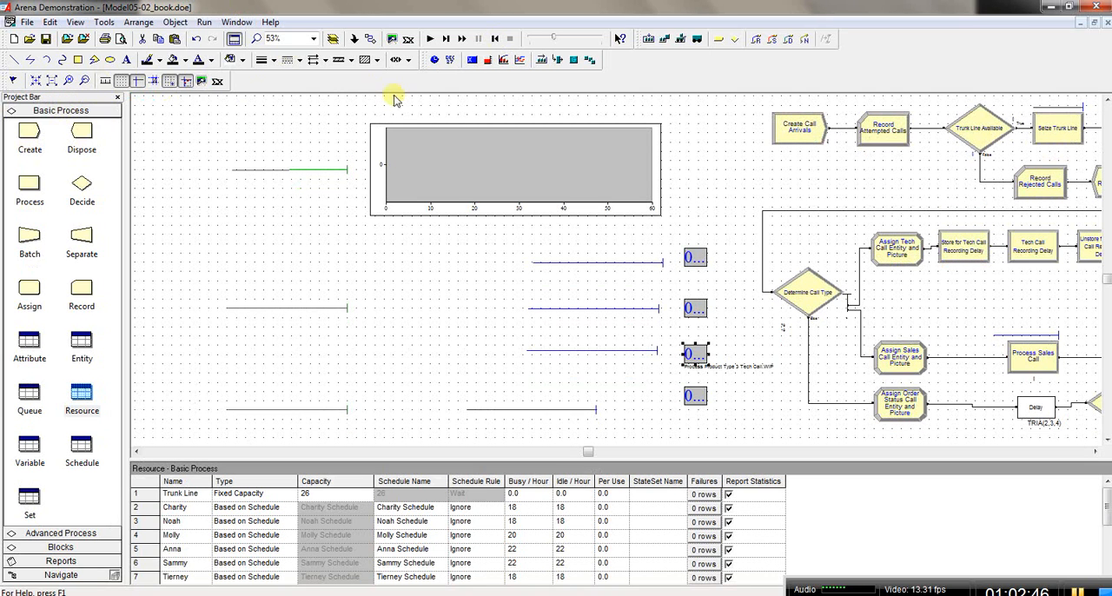
pyautogui.moveTo(4, 82); pyautogui.dragTo(293, 82)
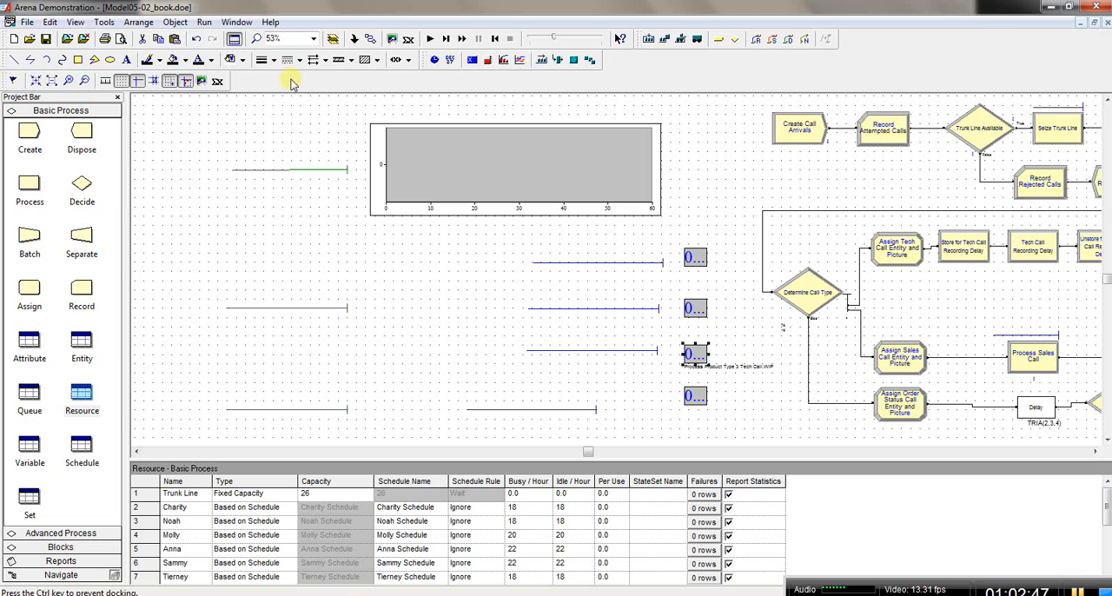
pyautogui.moveTo(647, 63); pyautogui.dragTo(650, 61)
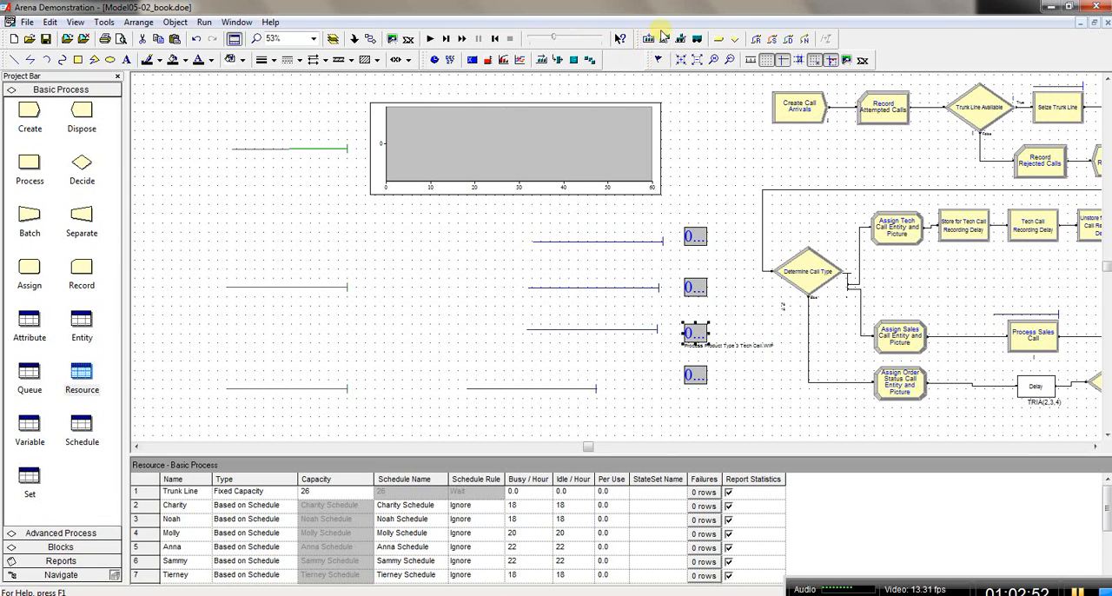
pyautogui.moveTo(641, 38); pyautogui.dragTo(608, 61)
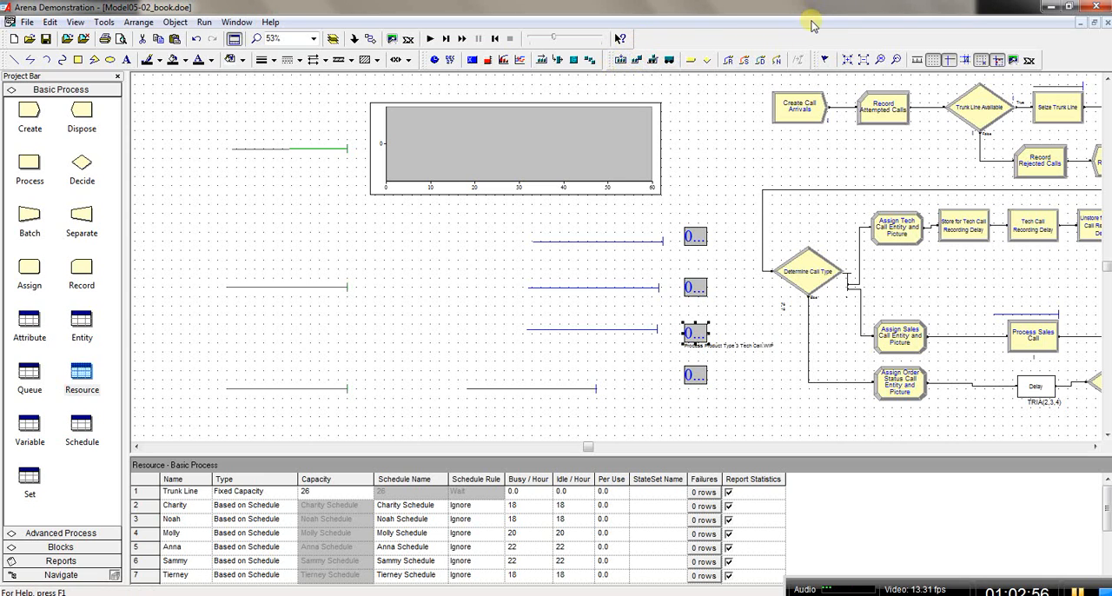
pyautogui.moveTo(610, 63); pyautogui.dragTo(607, 62)
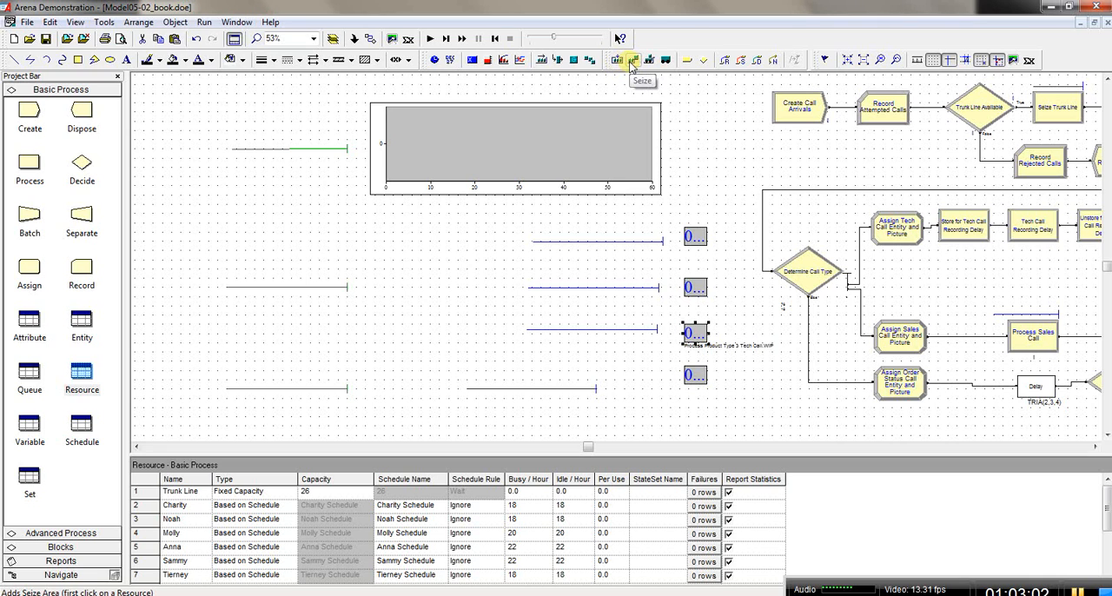
# Step: Place a resource picture with a seize area for the first listed agent in the open space beside the plot
pyautogui.click(559, 63)
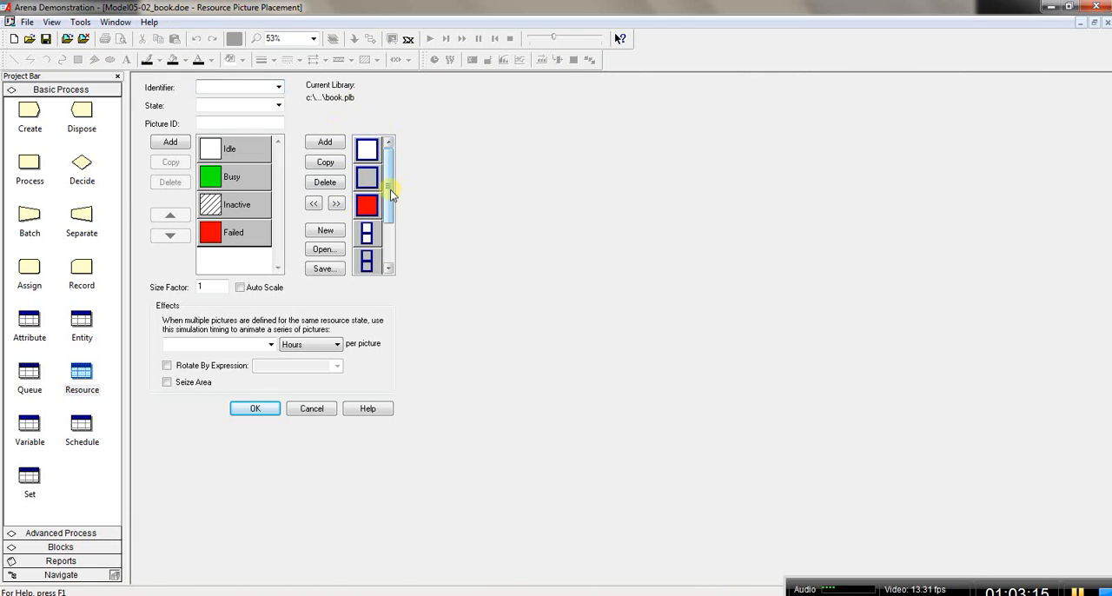
pyautogui.moveTo(390, 193); pyautogui.dragTo(390, 152)
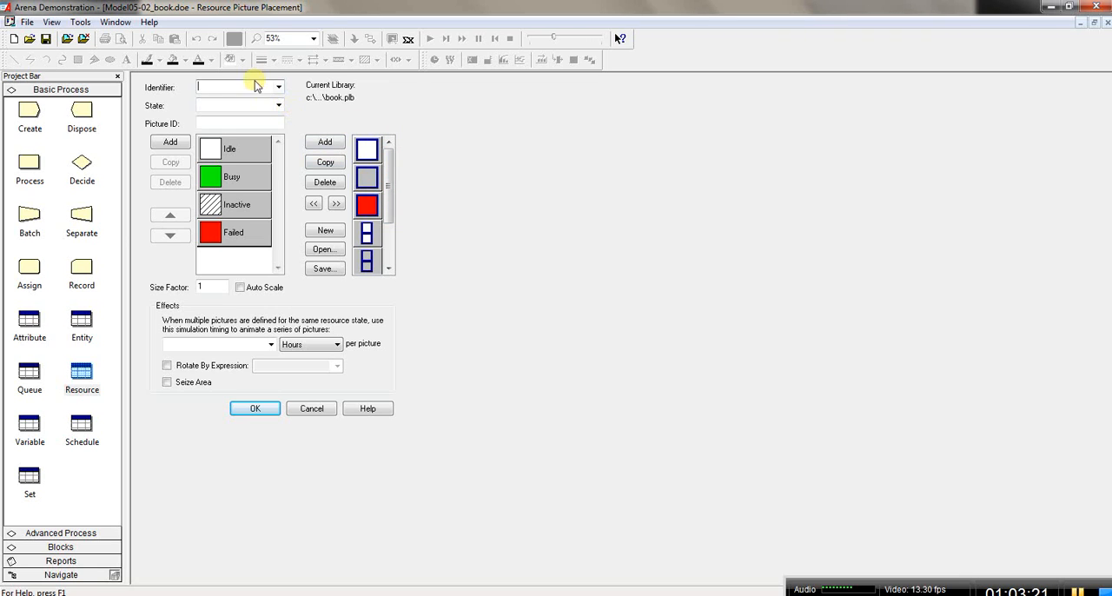
pyautogui.click(278, 87)
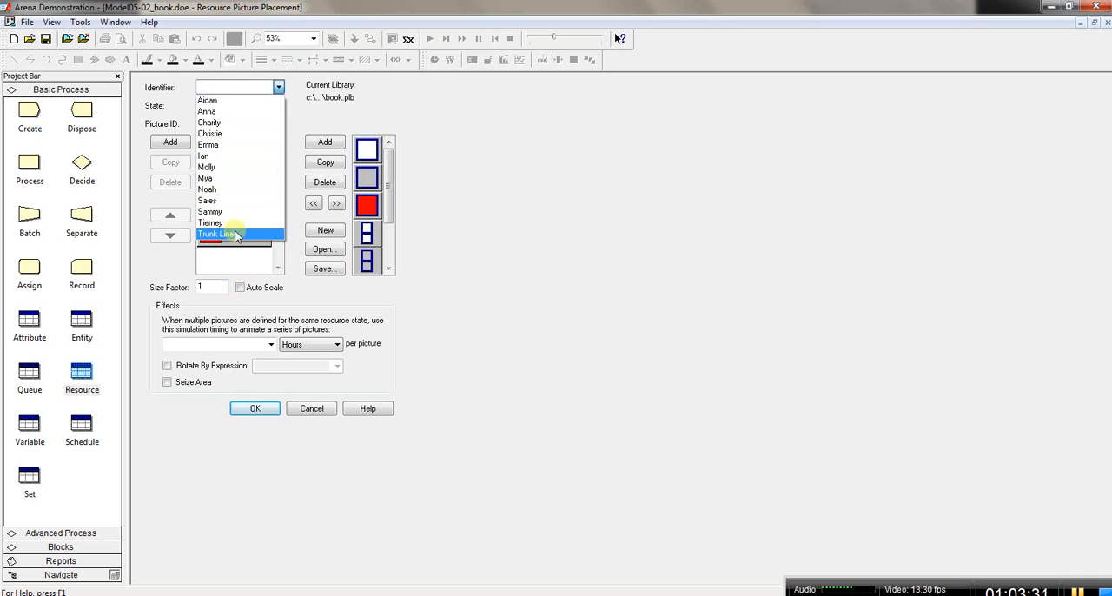
pyautogui.click(211, 101)
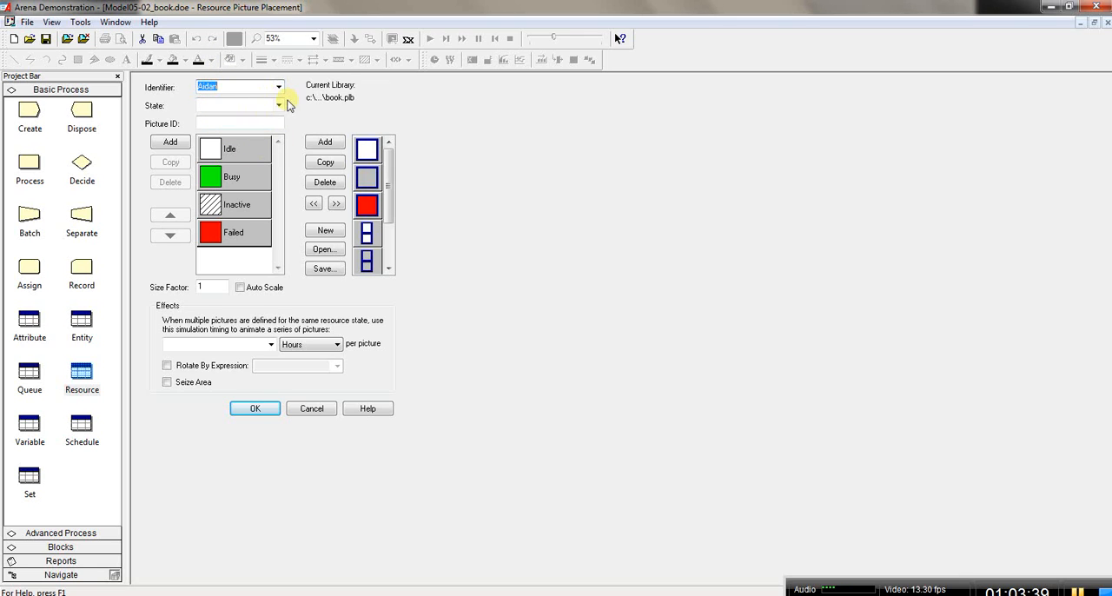
pyautogui.click(168, 382)
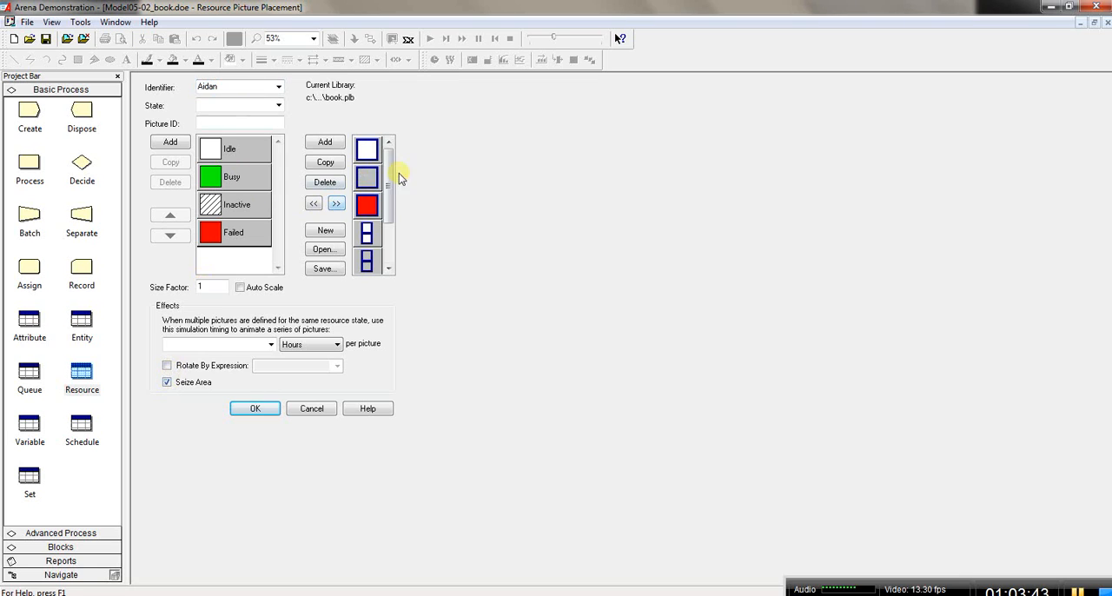
pyautogui.moveTo(388, 202); pyautogui.dragTo(388, 139)
pyautogui.click(255, 408)
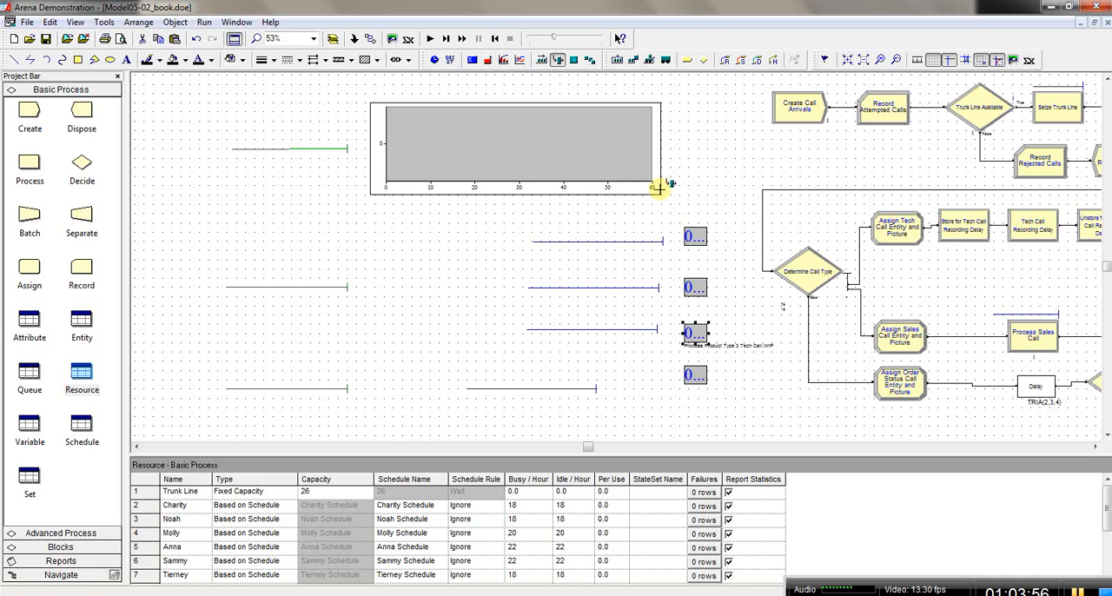
pyautogui.click(692, 151)
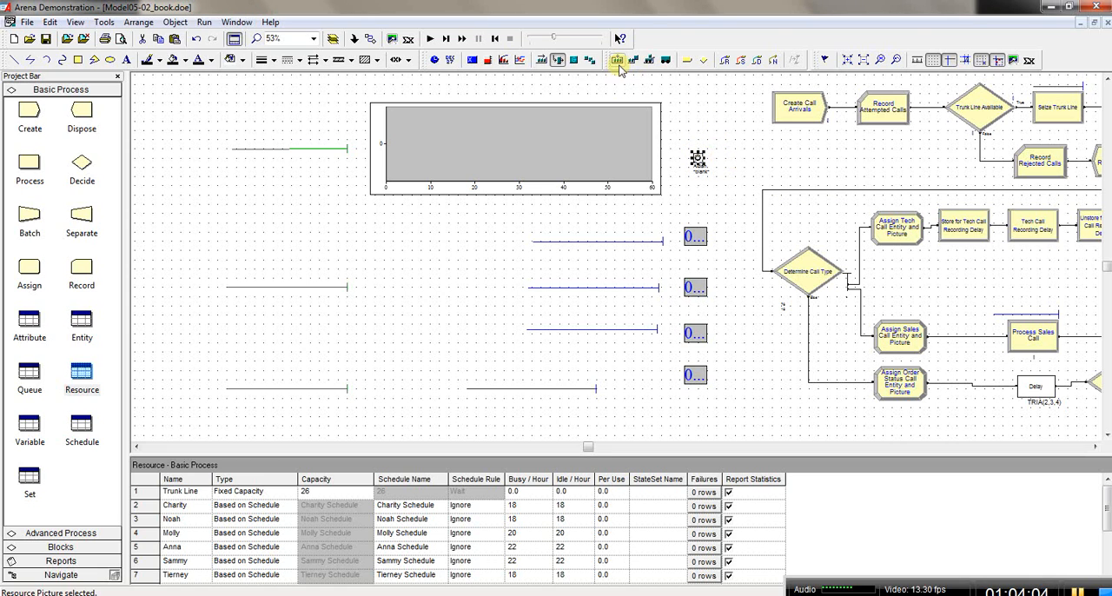
# Step: Place a resource picture for the second listed agent just below the first agent's picture
pyautogui.click(558, 60)
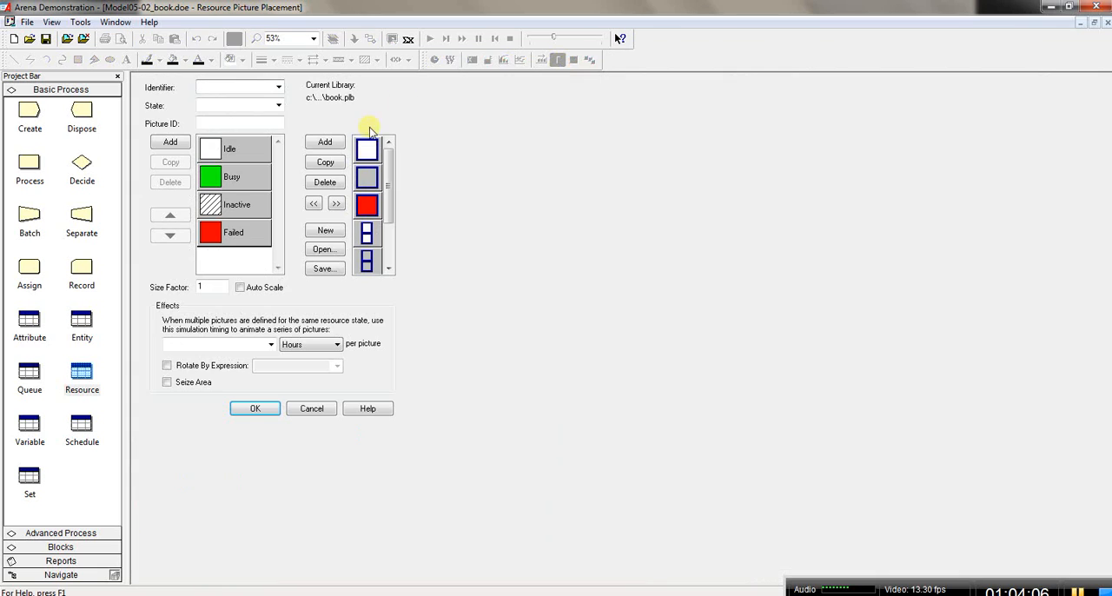
pyautogui.click(278, 87)
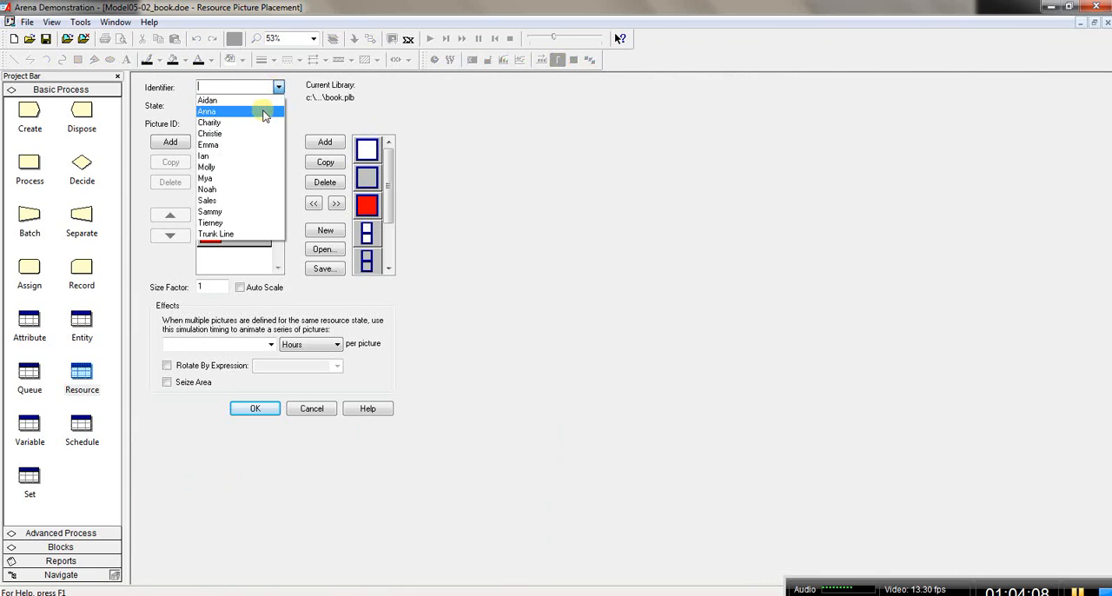
pyautogui.click(261, 112)
pyautogui.click(269, 407)
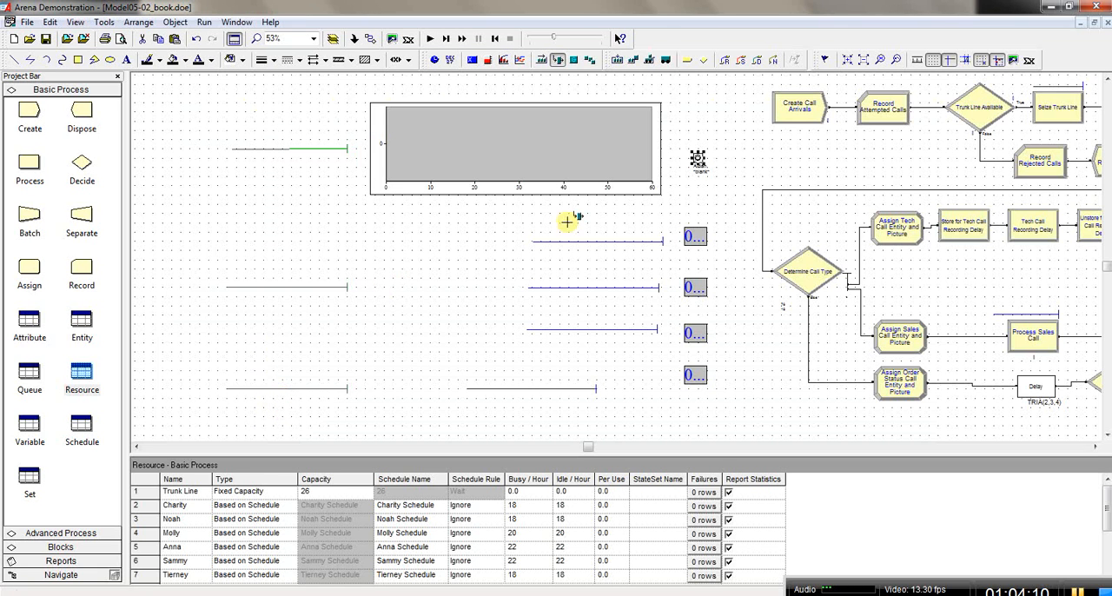
pyautogui.click(727, 185)
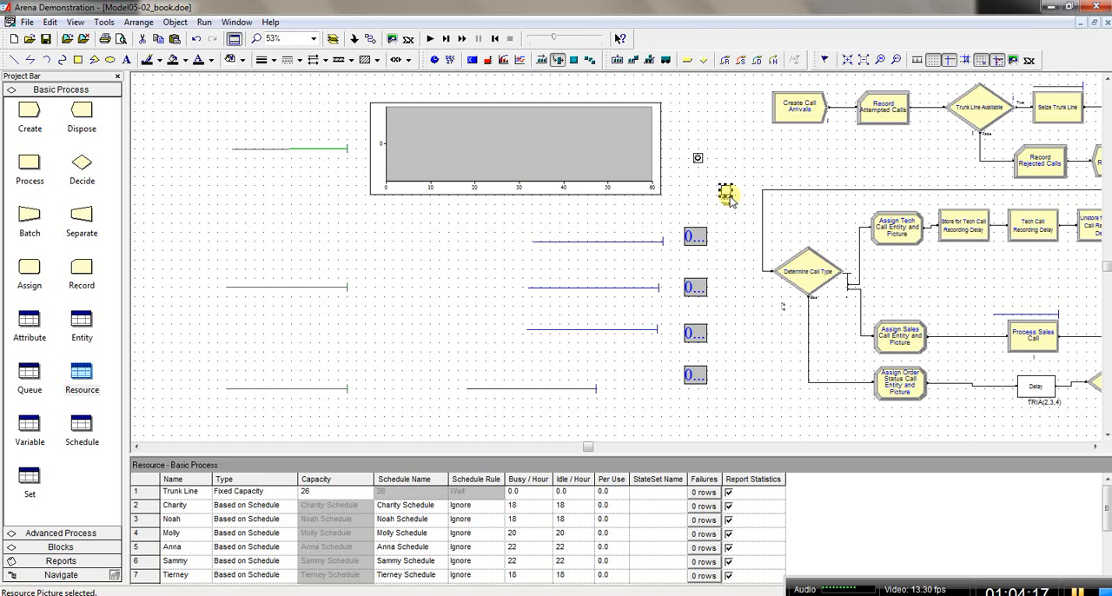
# Step: Enable a seize area on the second agent's resource picture
pyautogui.click(741, 171)
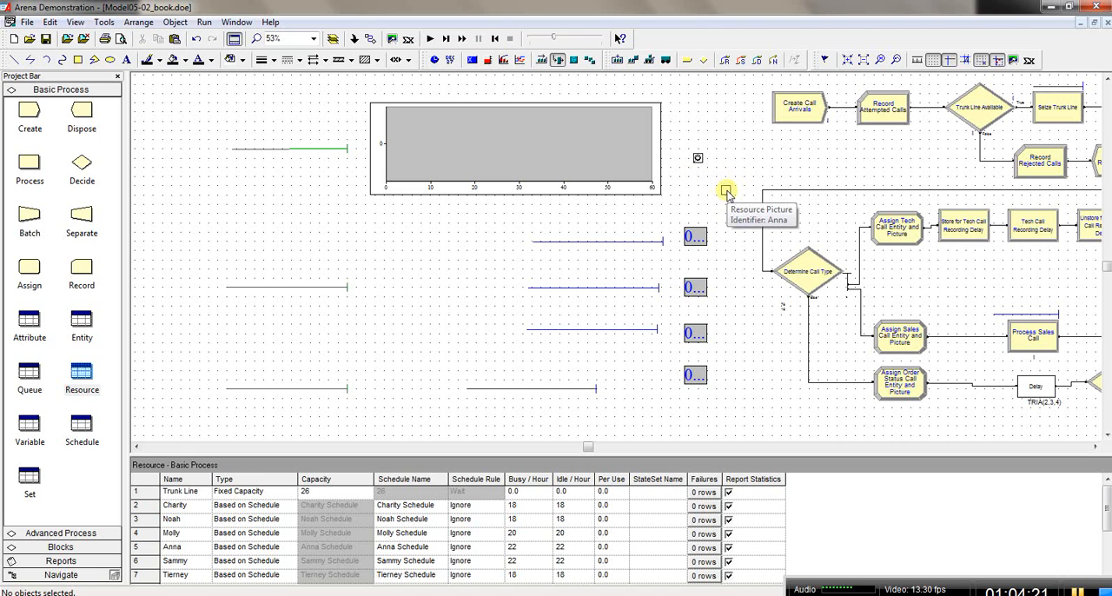
pyautogui.click(726, 192)
pyautogui.doubleClick(727, 192)
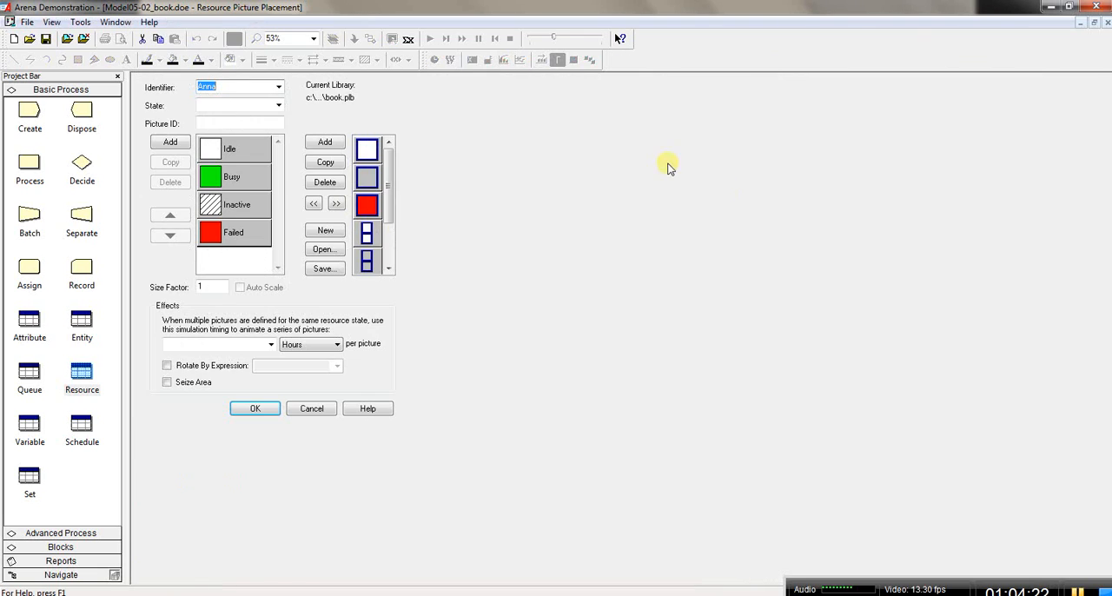
pyautogui.click(168, 383)
pyautogui.click(253, 408)
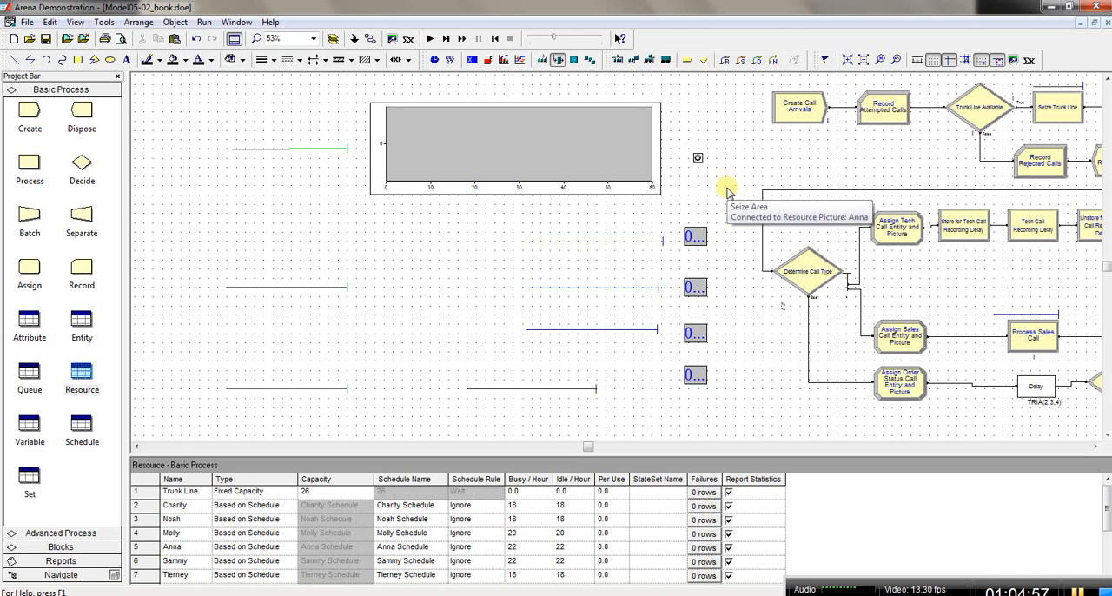
# Step: Delete the two agent resource pictures and their seize areas from the animation area
pyautogui.click(697, 158)
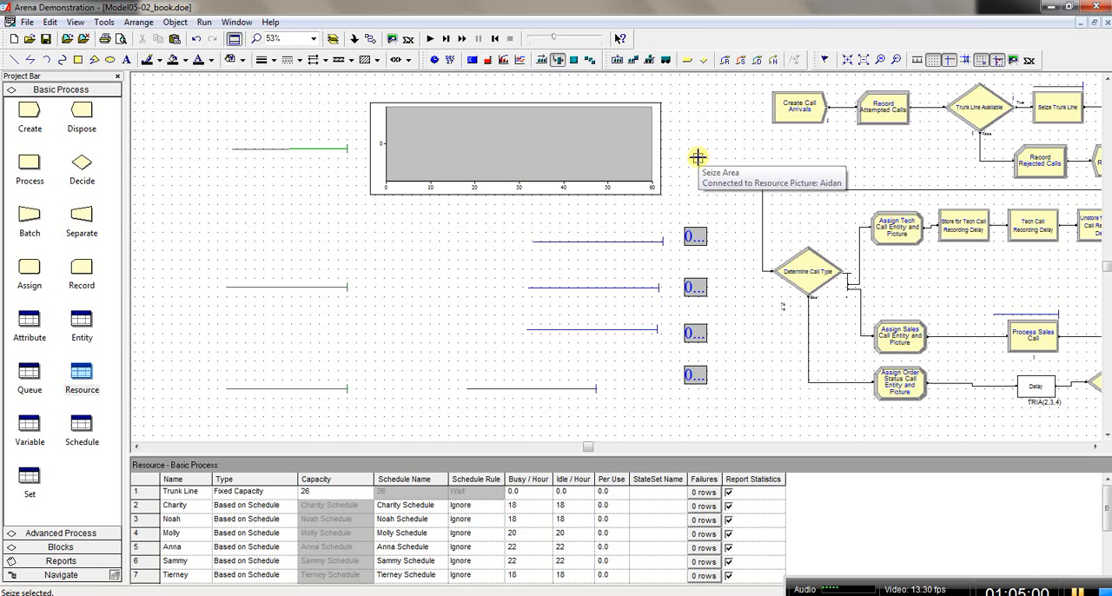
pyautogui.click(699, 159)
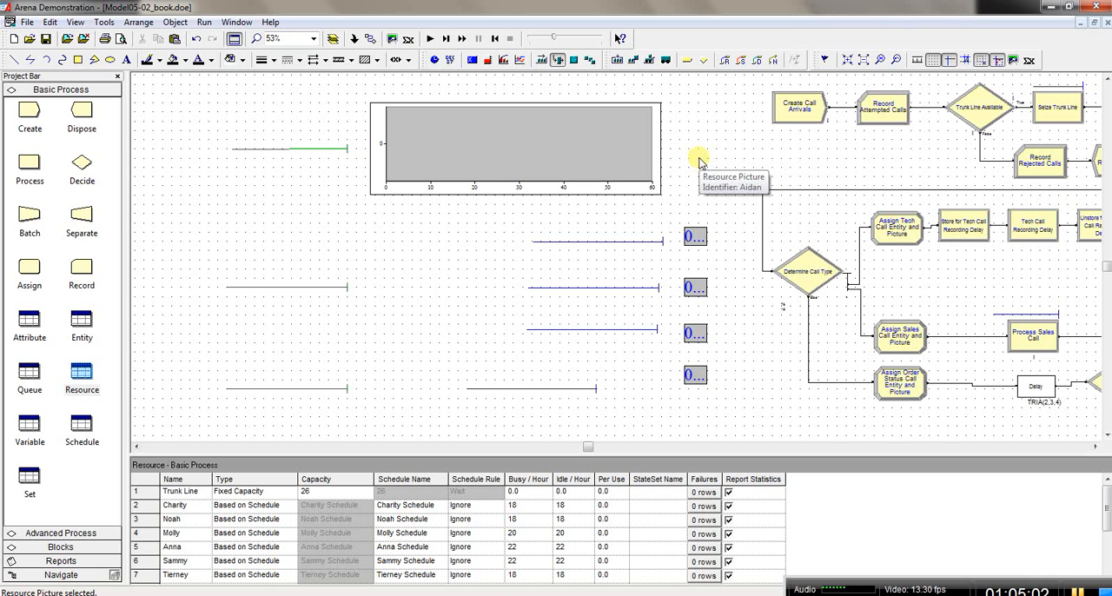
pyautogui.click(776, 150)
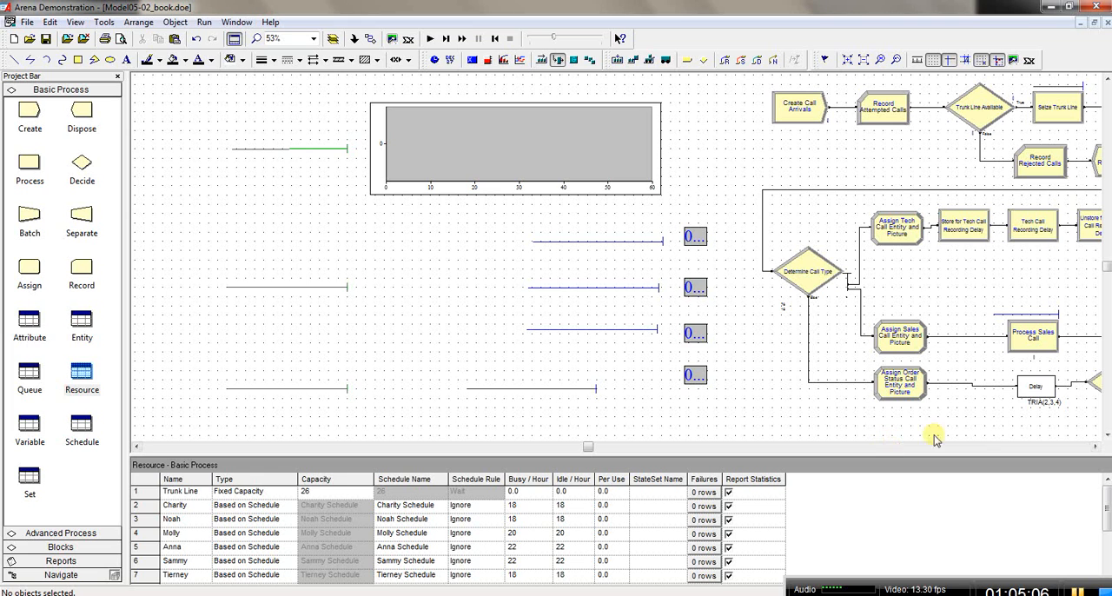
# Step: Run the simulation from the model logic view, fast-forward it to completion, and open the results report
pyautogui.click(1095, 448)
pyautogui.click(1095, 448)
pyautogui.click(1095, 448)
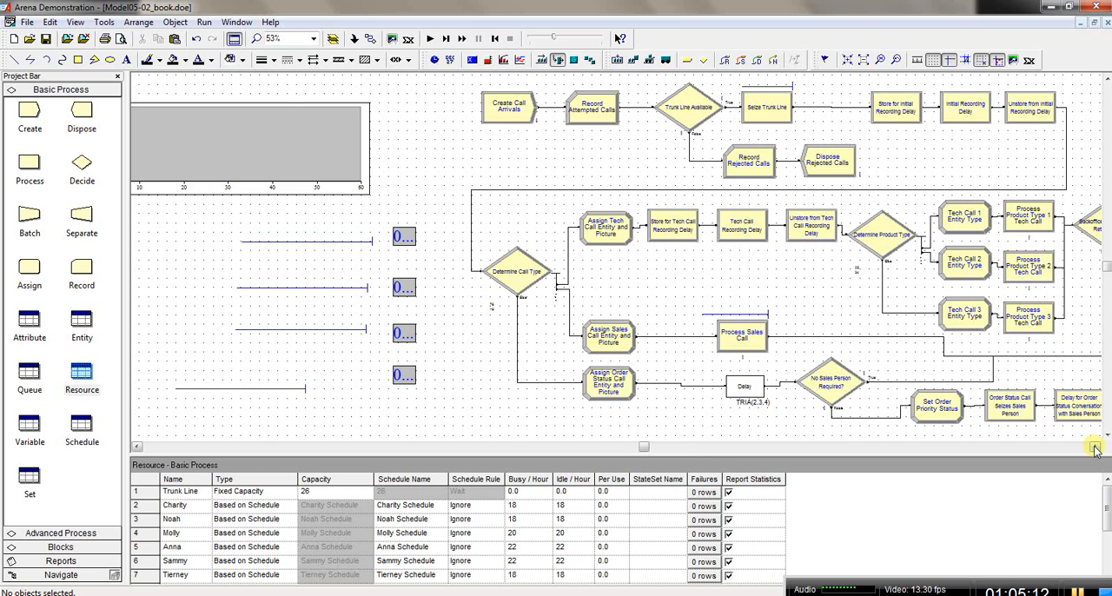
pyautogui.press('l')
pyautogui.press('a')
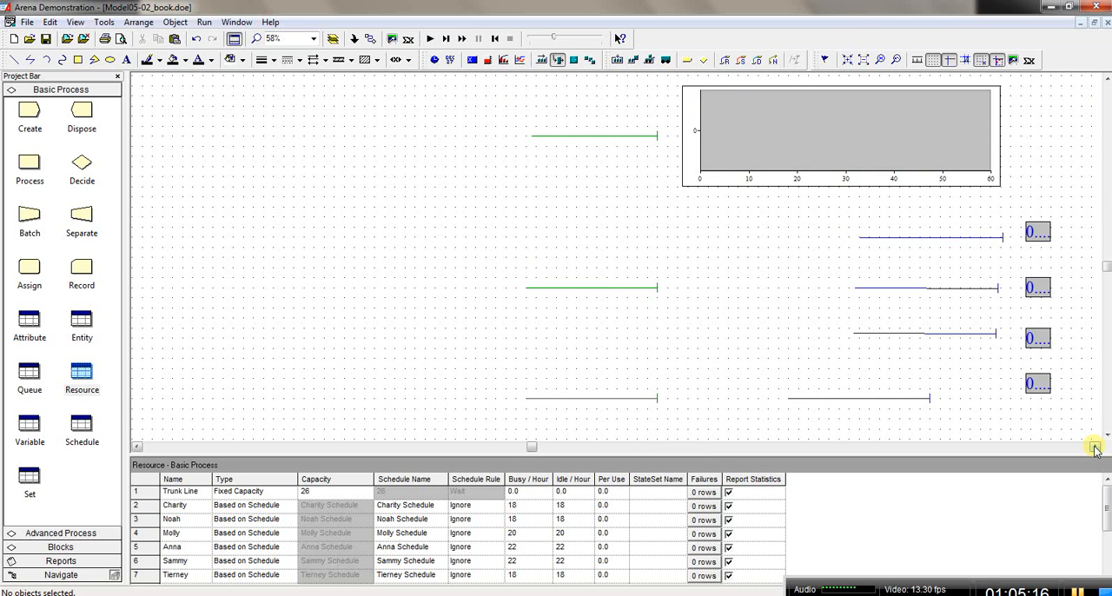
pyautogui.press('l')
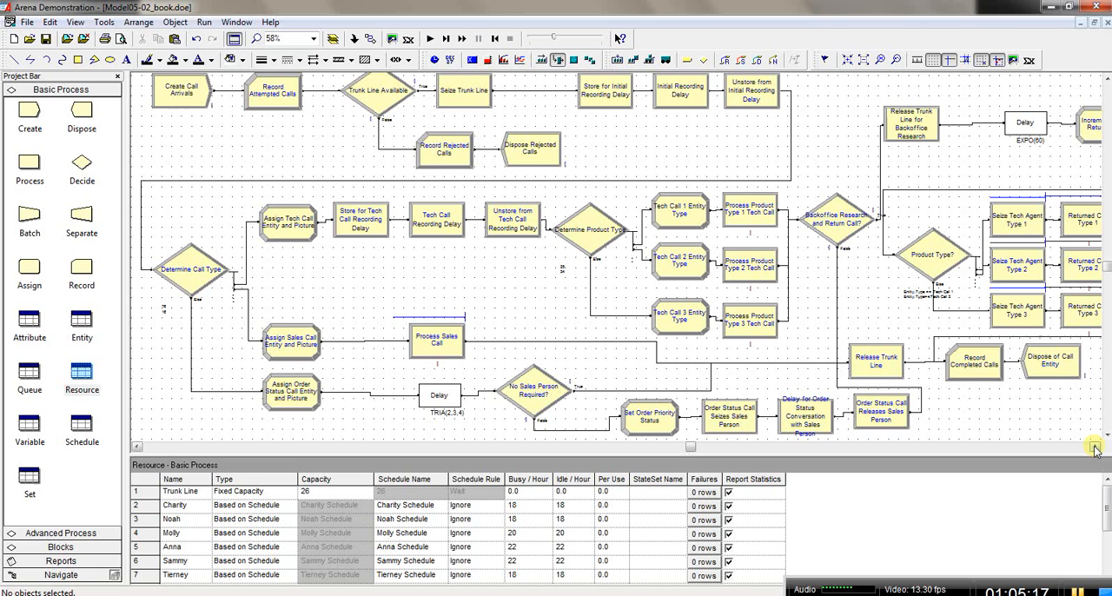
pyautogui.click(431, 40)
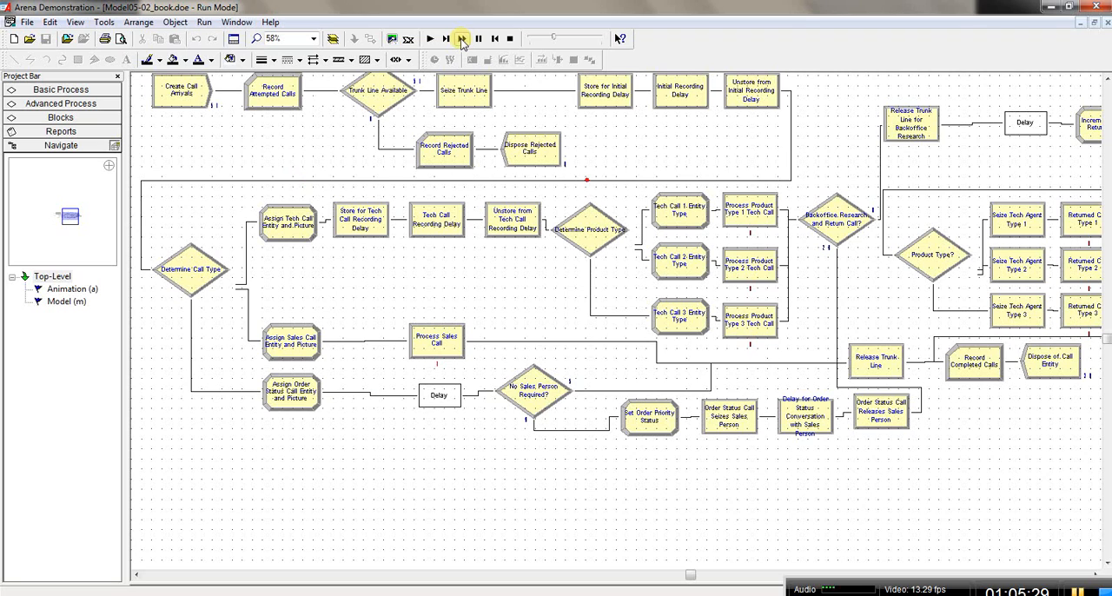
pyautogui.click(463, 39)
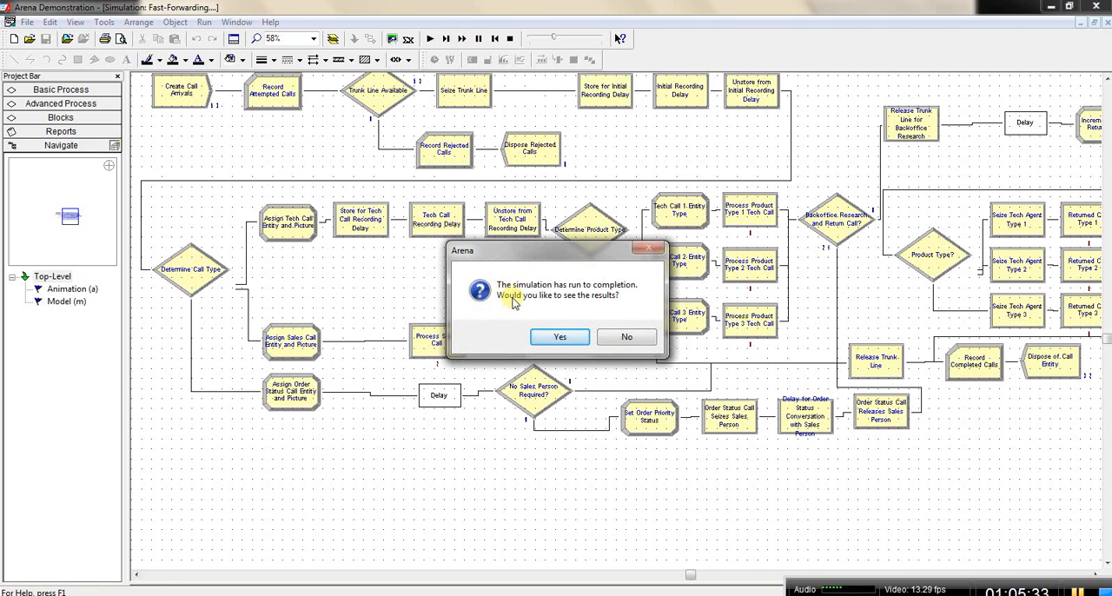
pyautogui.click(560, 337)
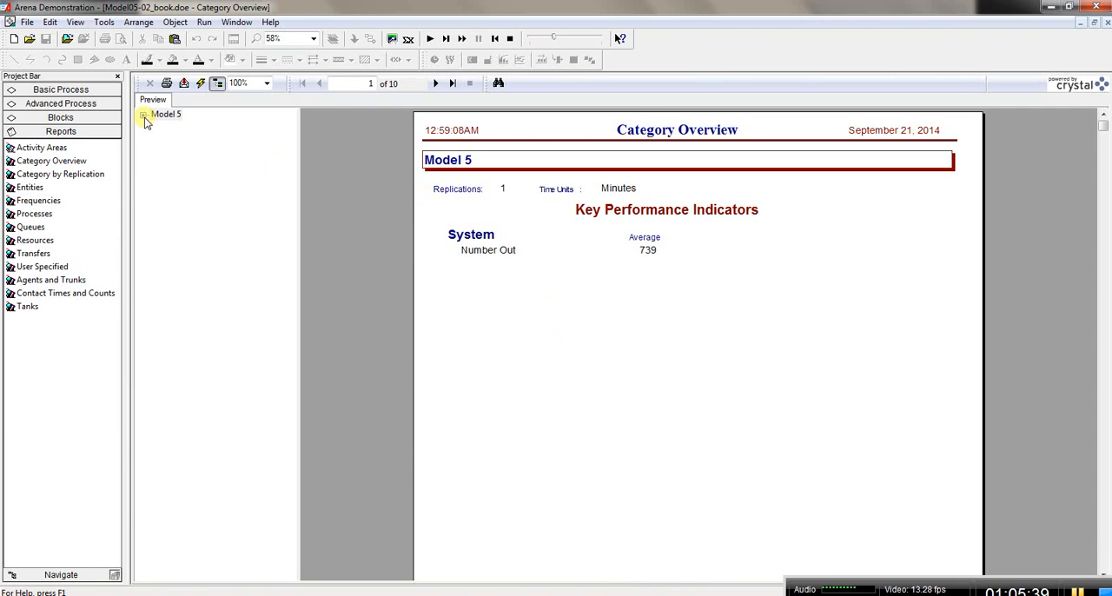
# Step: Examine the user-specified Count values and the entity Other statistics in the Category Overview report
pyautogui.click(144, 116)
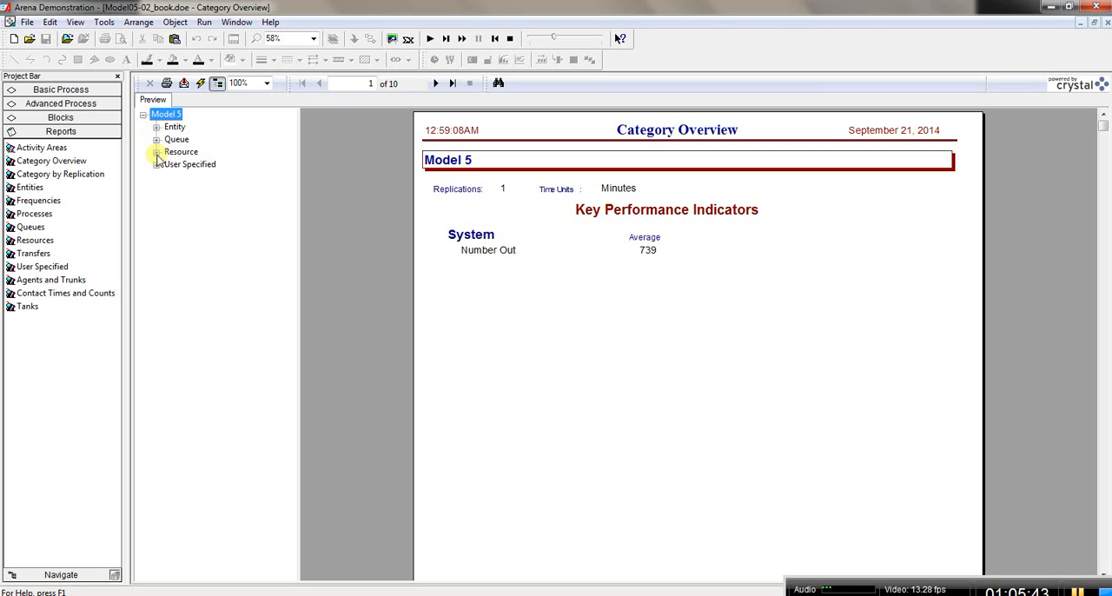
pyautogui.click(157, 164)
pyautogui.click(170, 177)
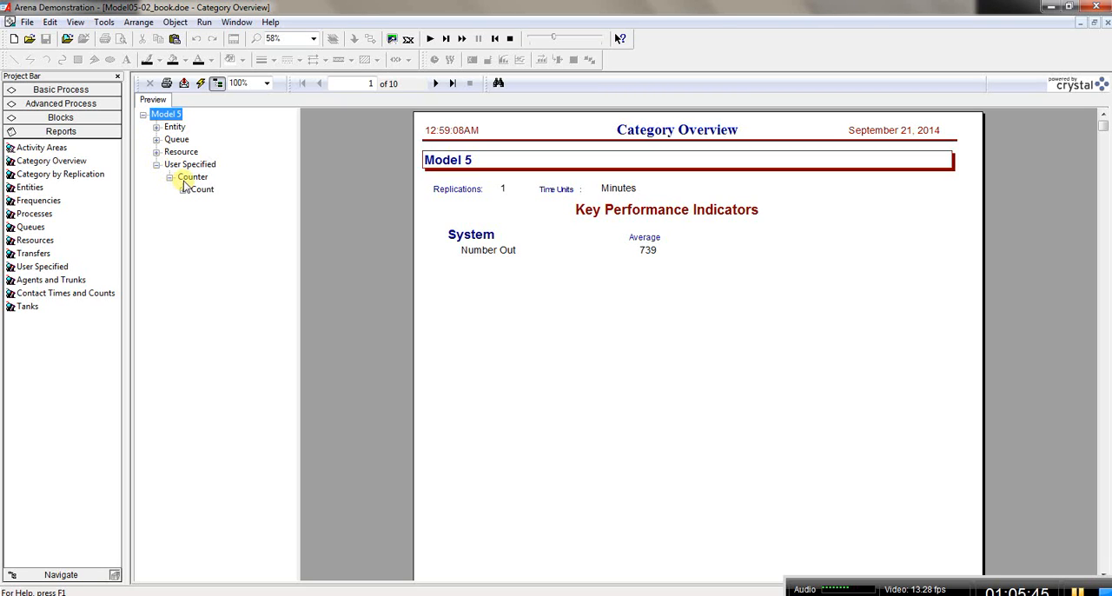
pyautogui.click(198, 190)
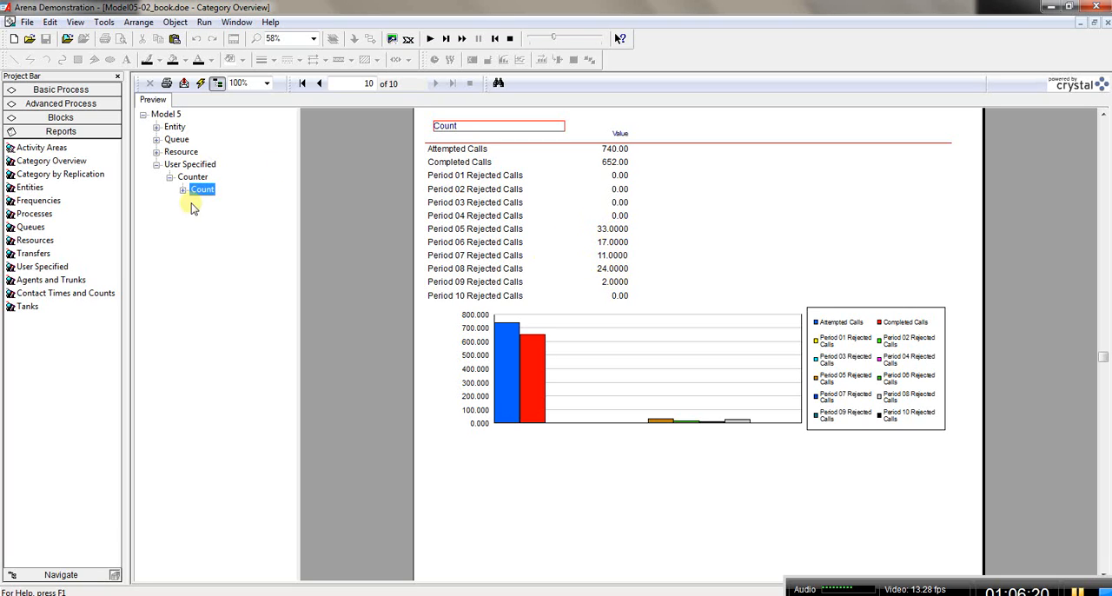
pyautogui.click(156, 127)
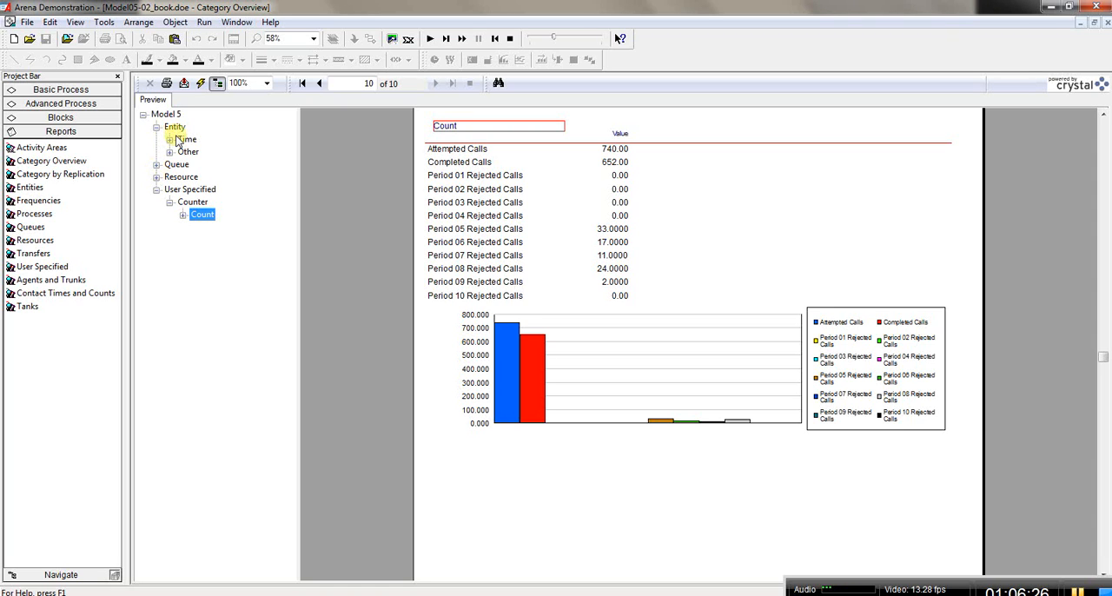
pyautogui.click(187, 152)
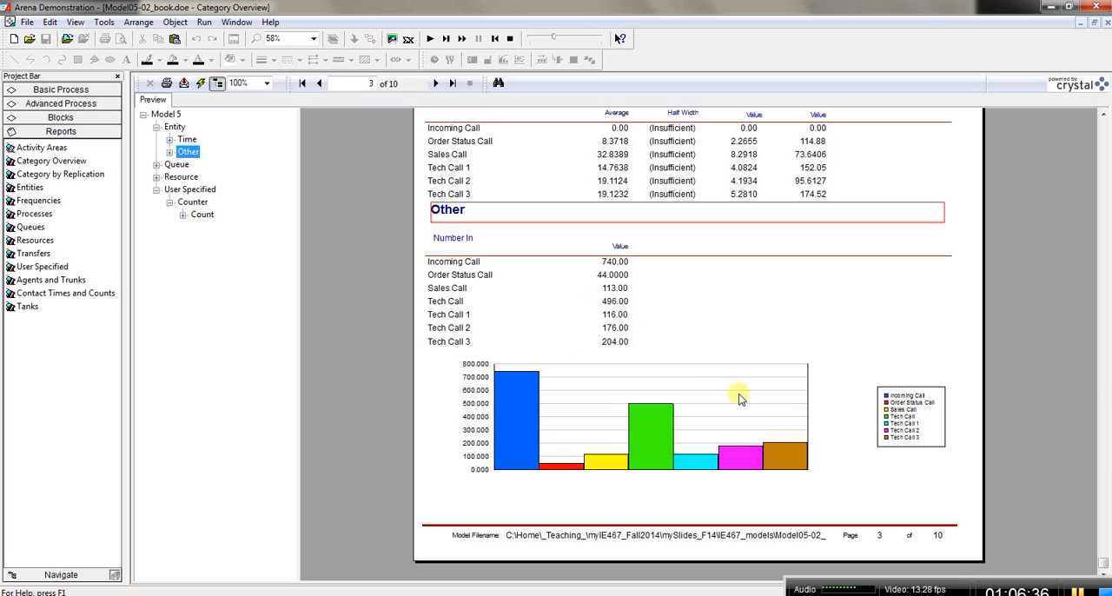
# Step: Check the entity Number Out and WIP statistics in the Category Overview report, and close the report and end the simulation run
pyautogui.click(436, 83)
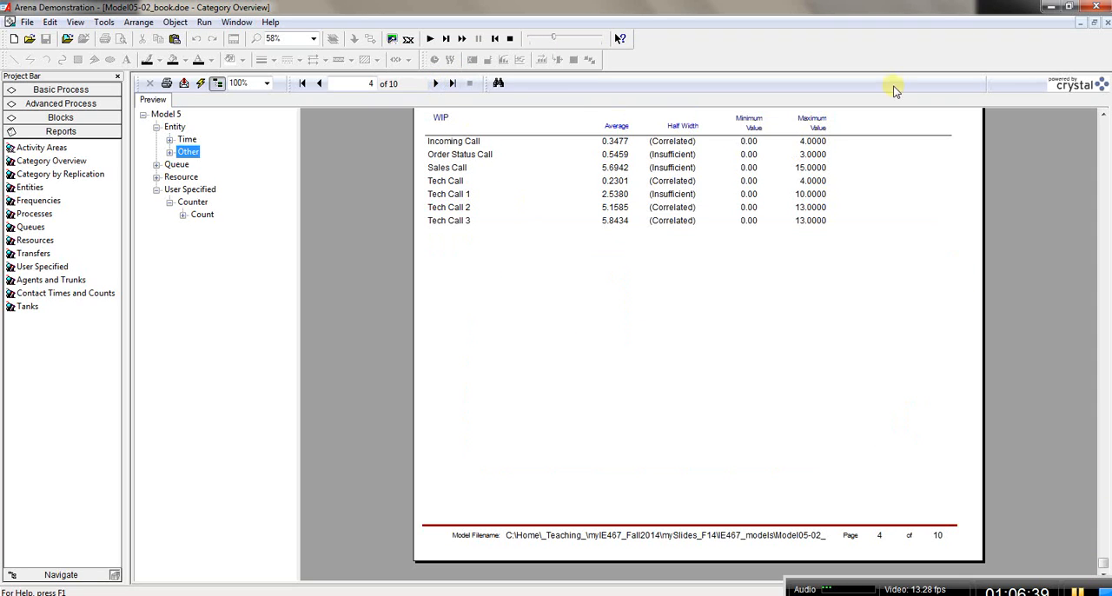
pyautogui.click(1103, 116)
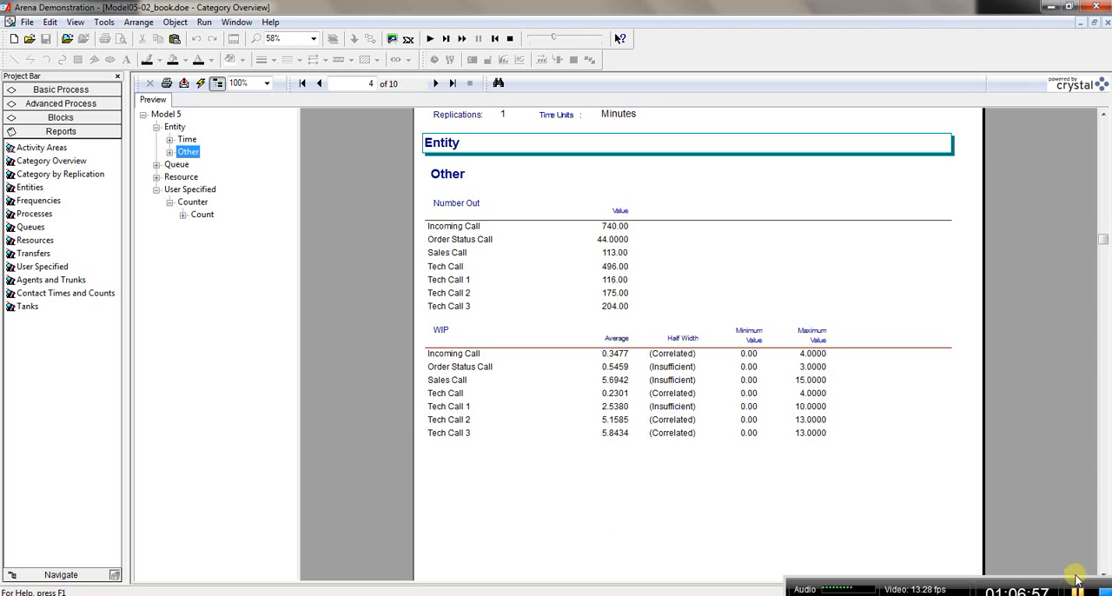
pyautogui.click(1107, 24)
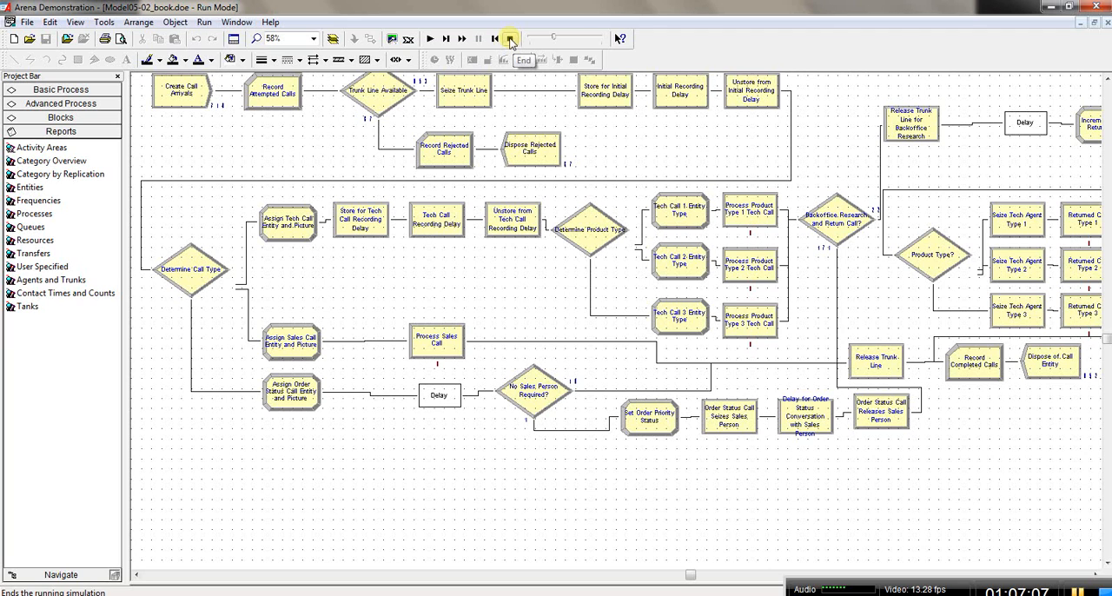
pyautogui.click(511, 40)
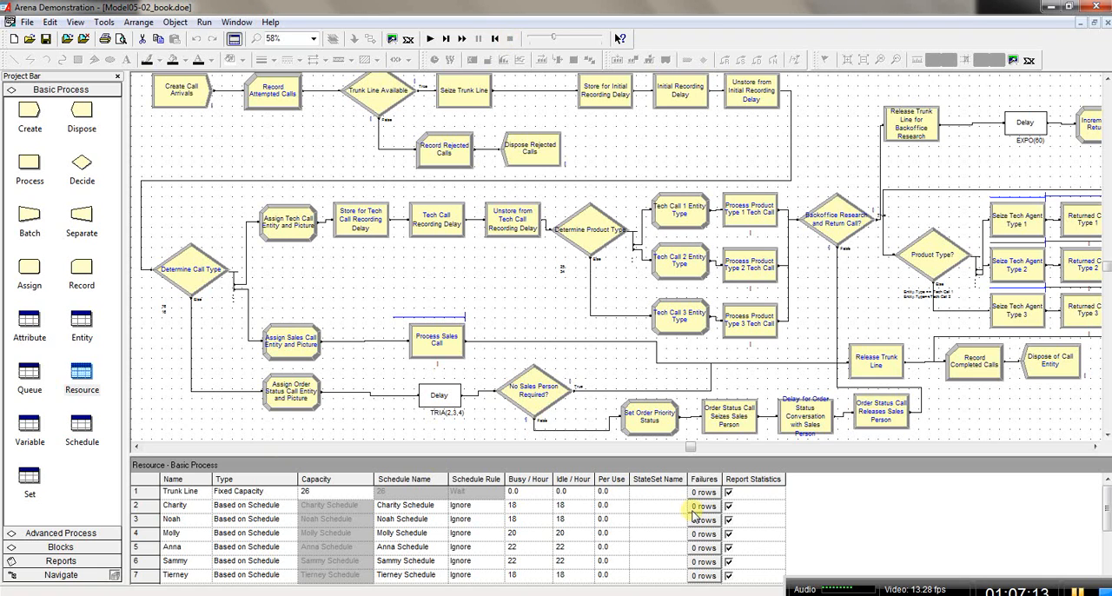
pyautogui.click(1079, 592)
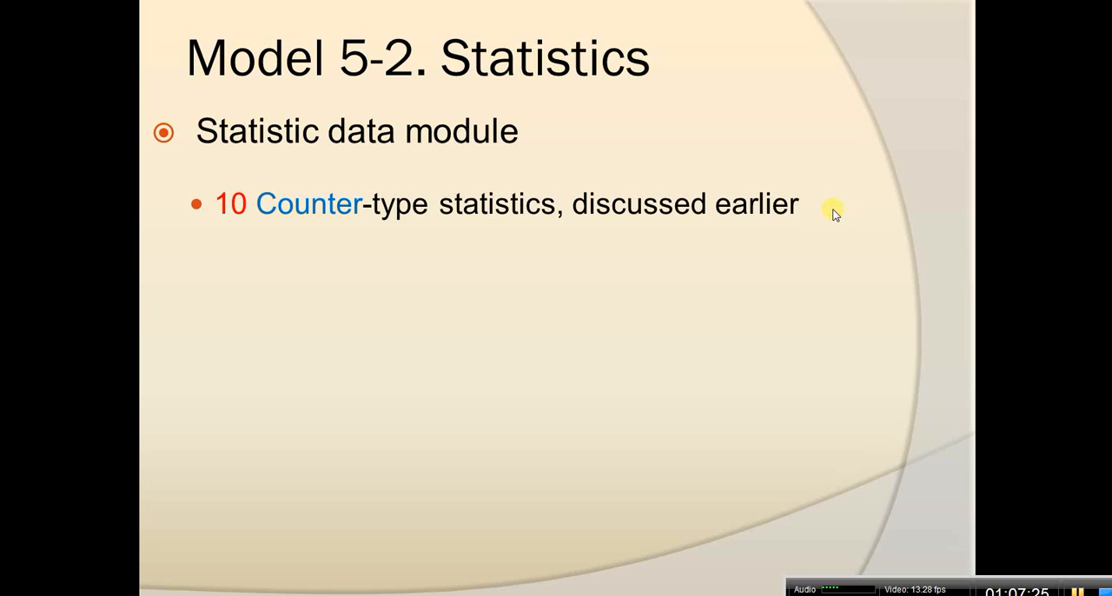
pyautogui.click(484, 214)
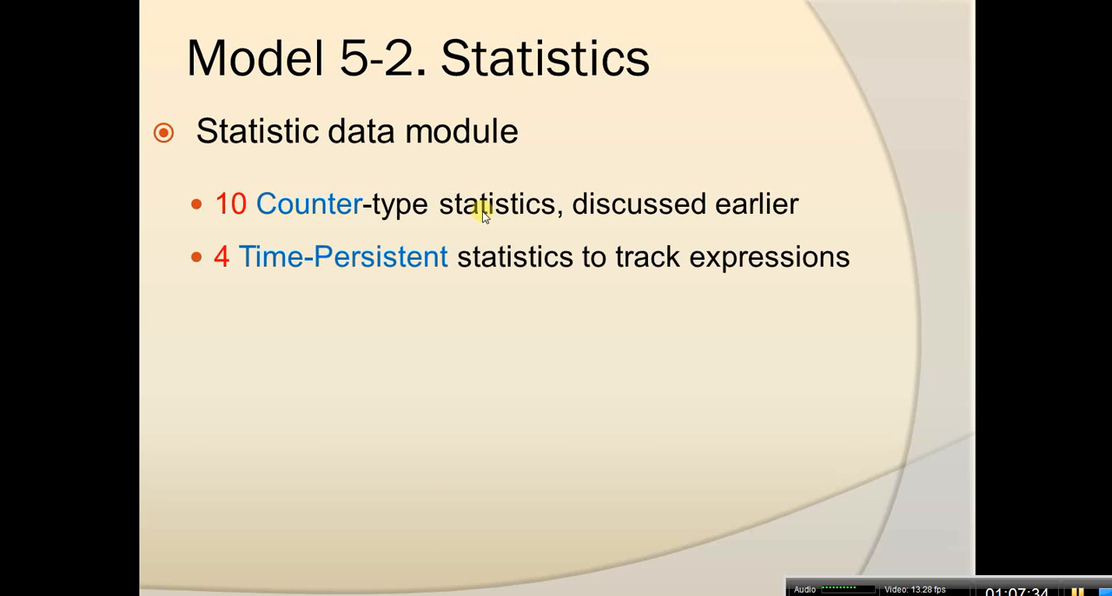
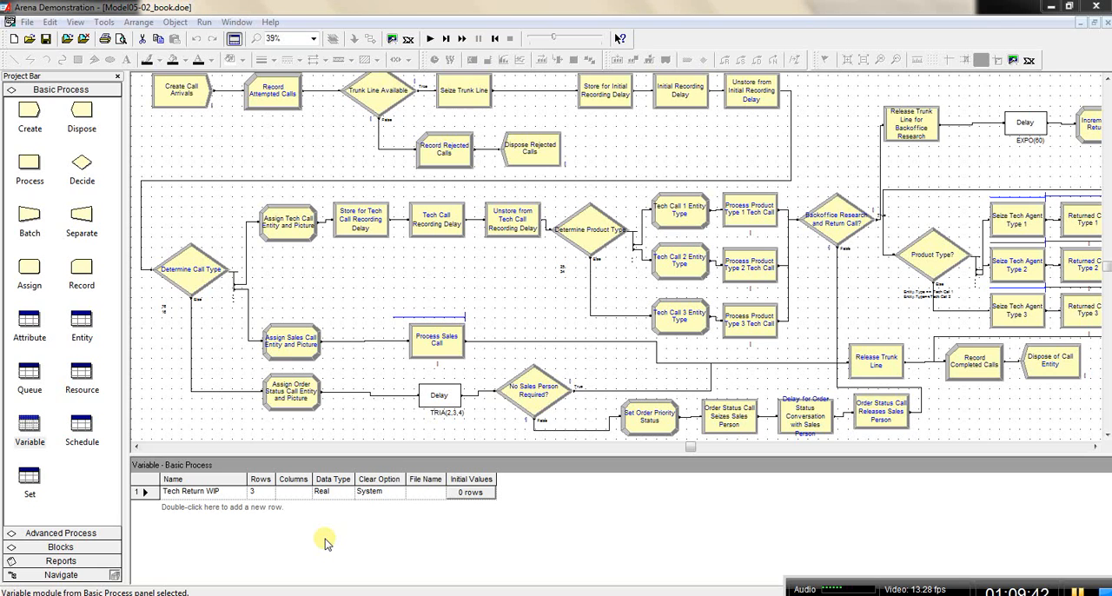
# Step: Open the Advanced Process Statistic data module and add a new statistic row with the type Time-Persistent
pyautogui.click(43, 533)
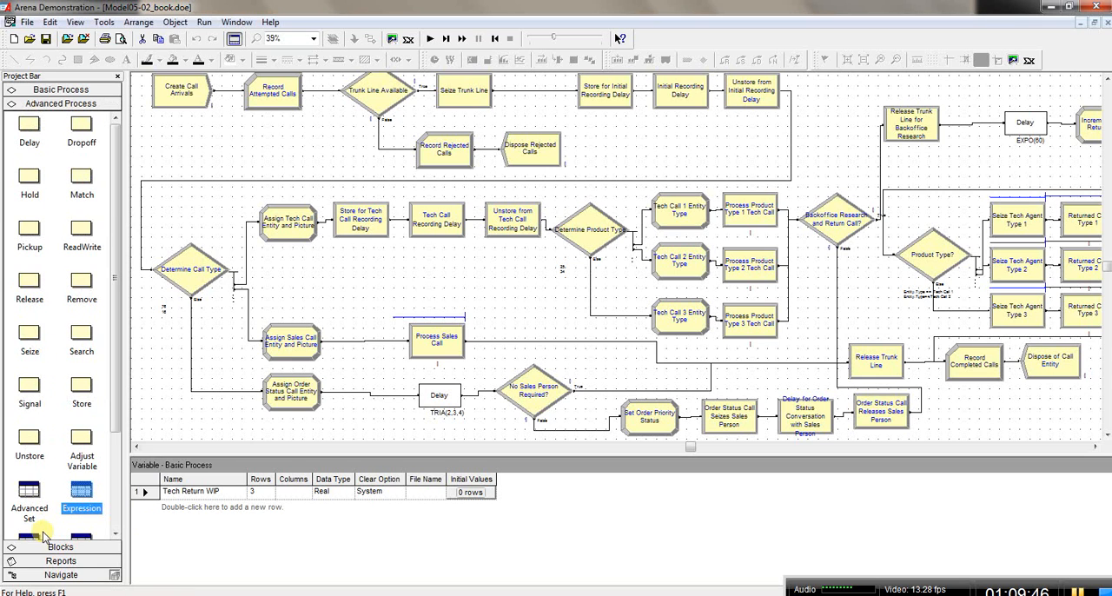
pyautogui.click(114, 534)
pyautogui.click(114, 533)
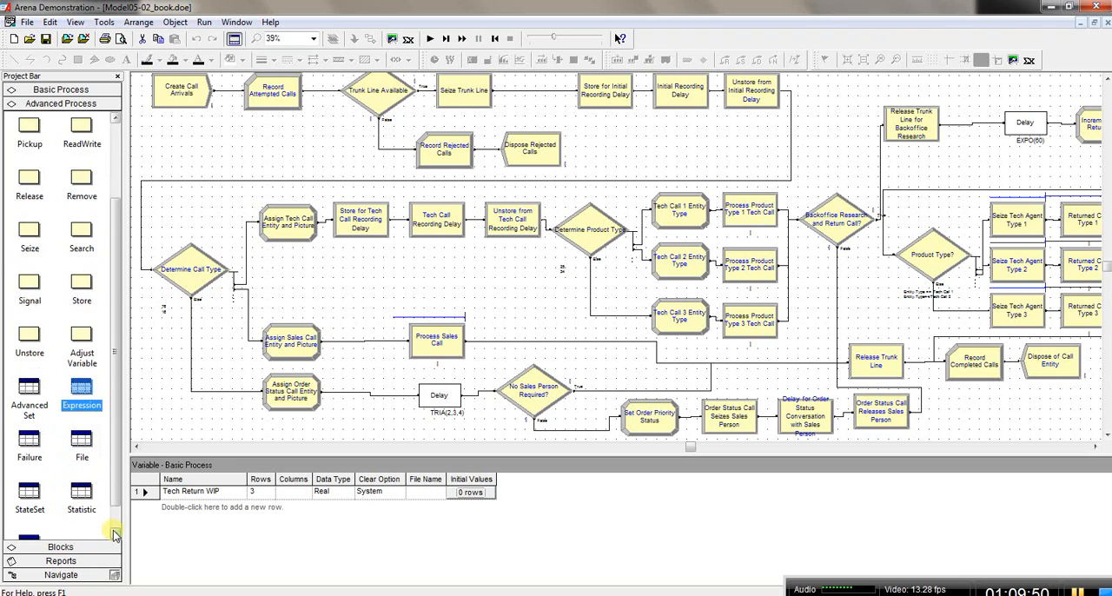
pyautogui.click(114, 534)
pyautogui.click(81, 466)
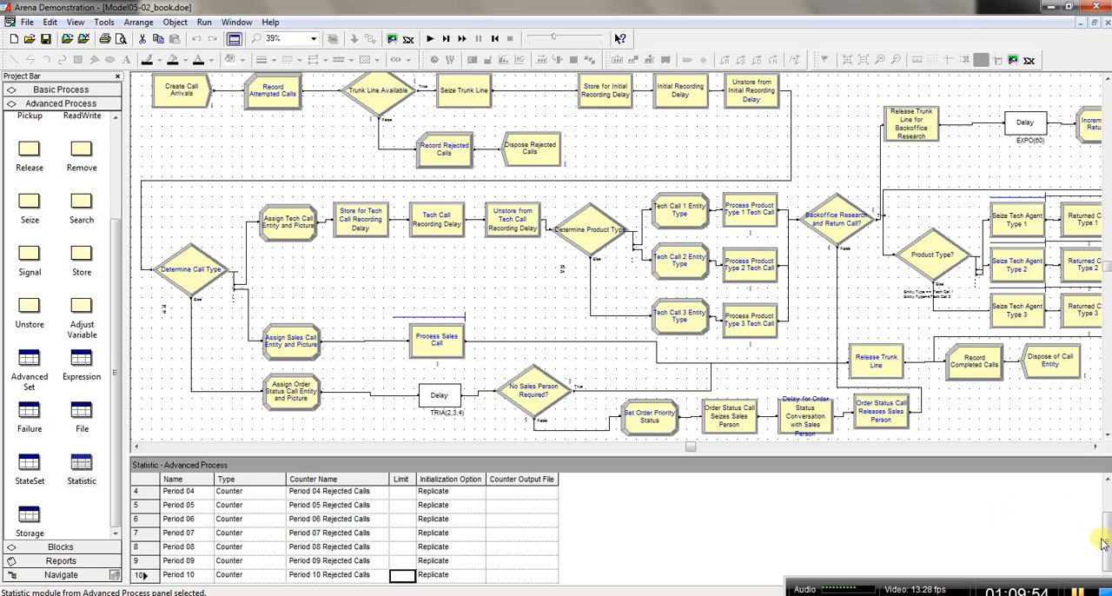
pyautogui.moveTo(1107, 539)
pyautogui.mouseDown()
pyautogui.moveTo(1108, 491)
pyautogui.moveTo(1109, 538)
pyautogui.mouseUp()
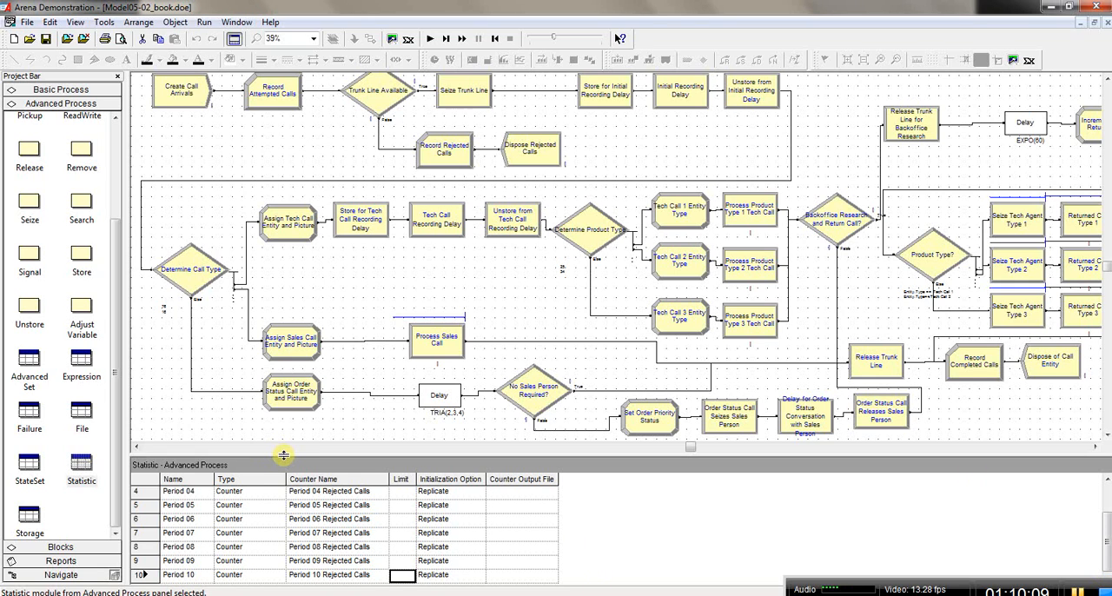
pyautogui.moveTo(283, 455); pyautogui.dragTo(285, 452)
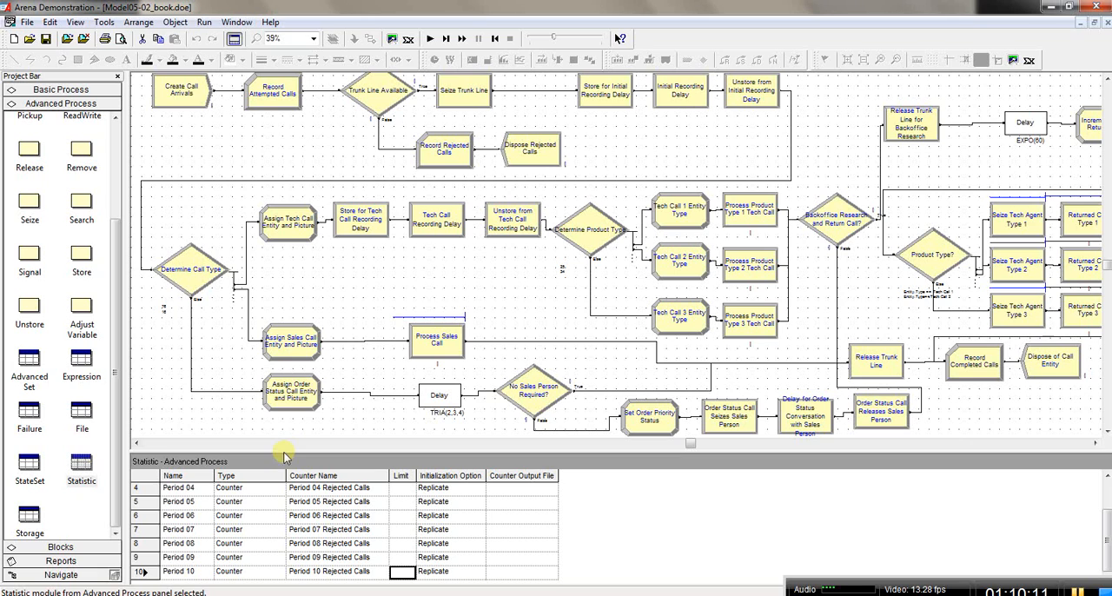
pyautogui.doubleClick(210, 589)
pyautogui.click(248, 574)
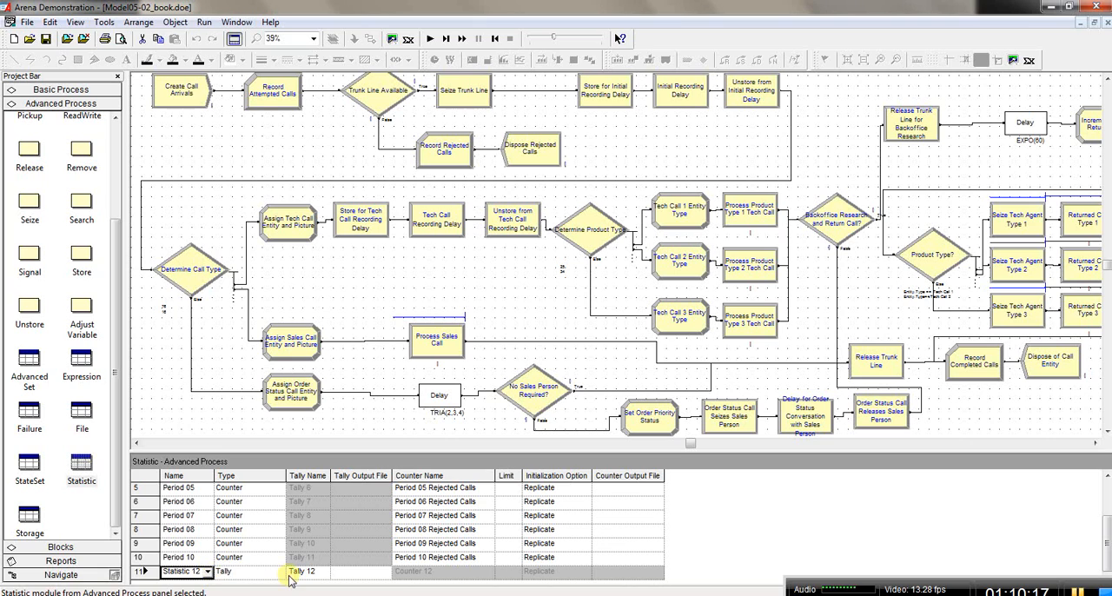
pyautogui.click(279, 571)
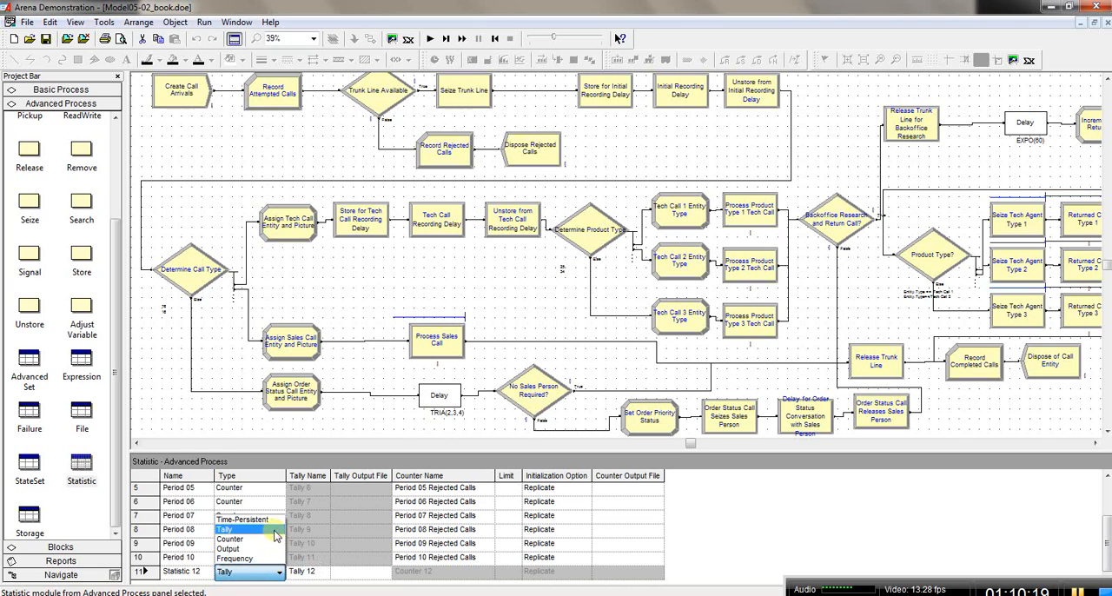
pyautogui.click(272, 520)
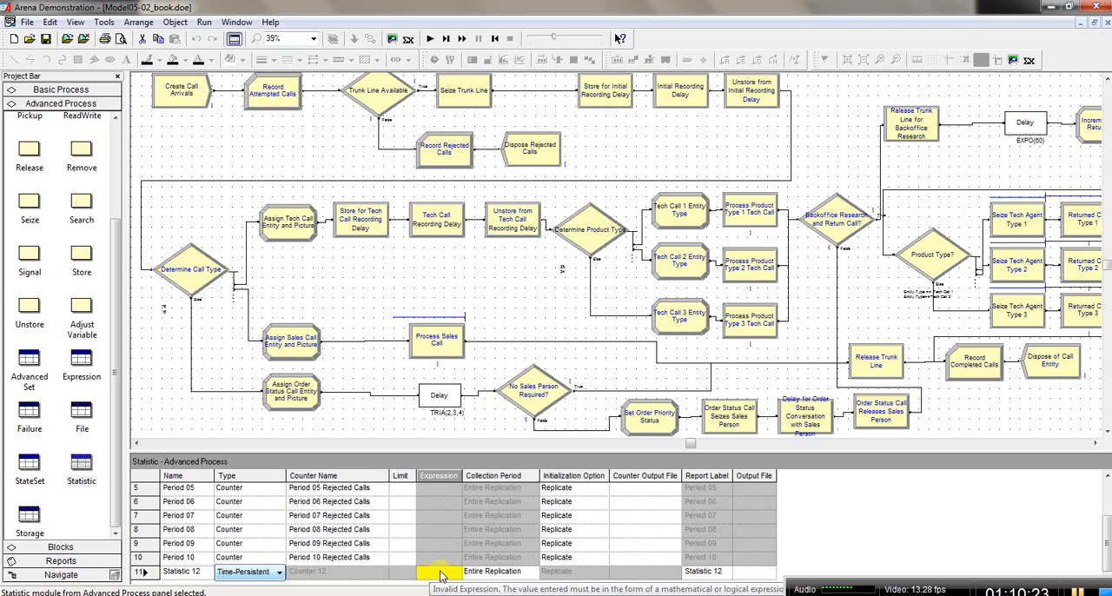
# Step: Name the new statistic Backoffice Research WIP and widen the Name and Report Label columns to fit it
pyautogui.click(198, 570)
pyautogui.moveTo(198, 571); pyautogui.dragTo(163, 571)
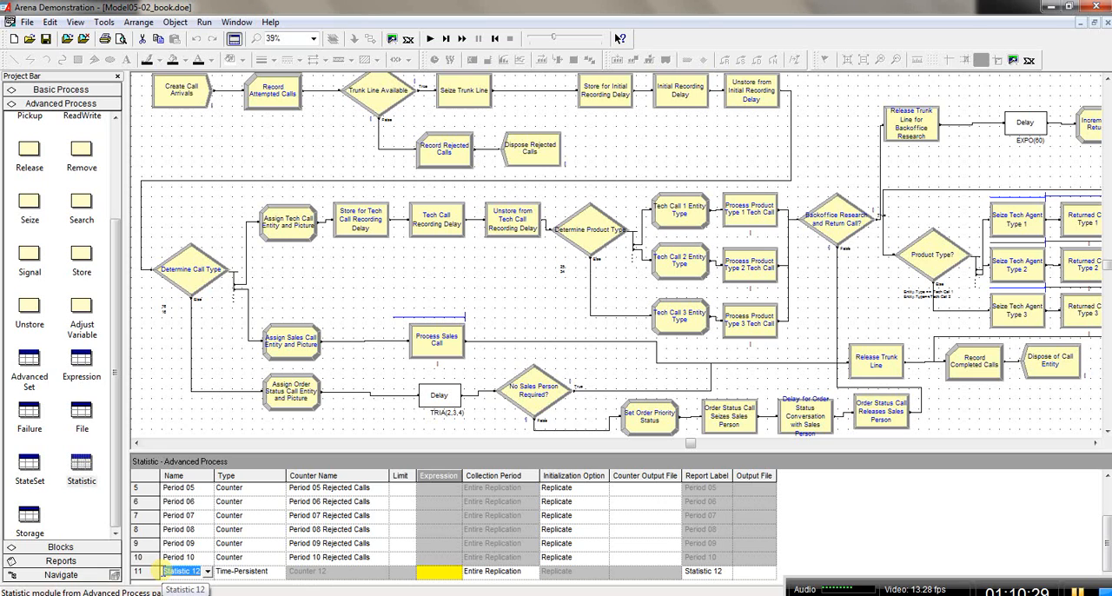
pyautogui.write('Sec')
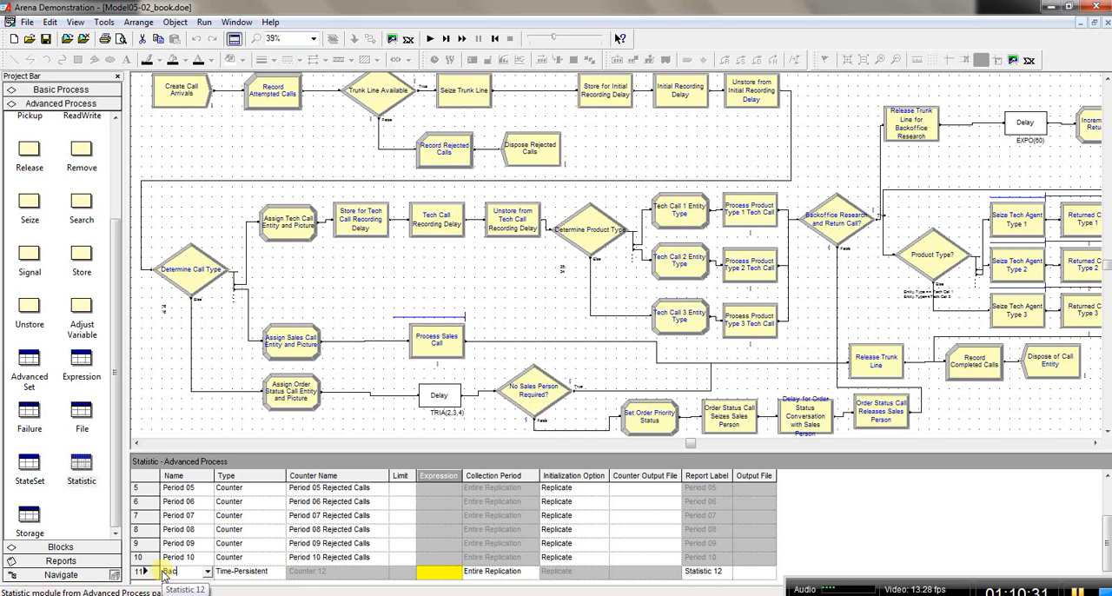
pyautogui.write('k')
pyautogui.press('BackSpace')
pyautogui.press('BackSpace')
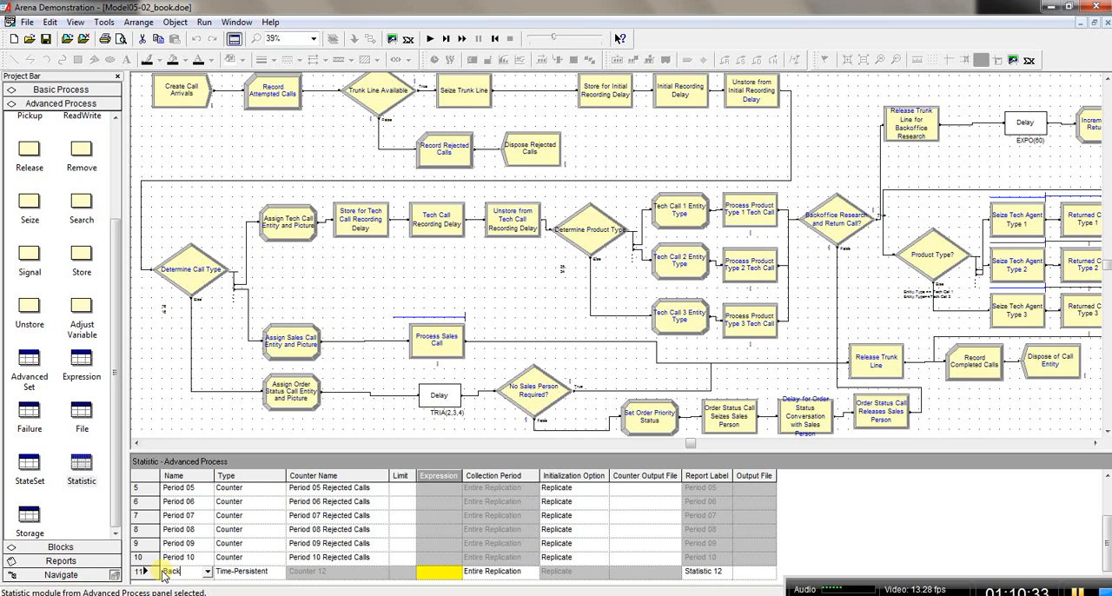
pyautogui.write('office')
pyautogui.write('Research')
pyautogui.write(' W')
pyautogui.write('IP')
pyautogui.press('Tab')
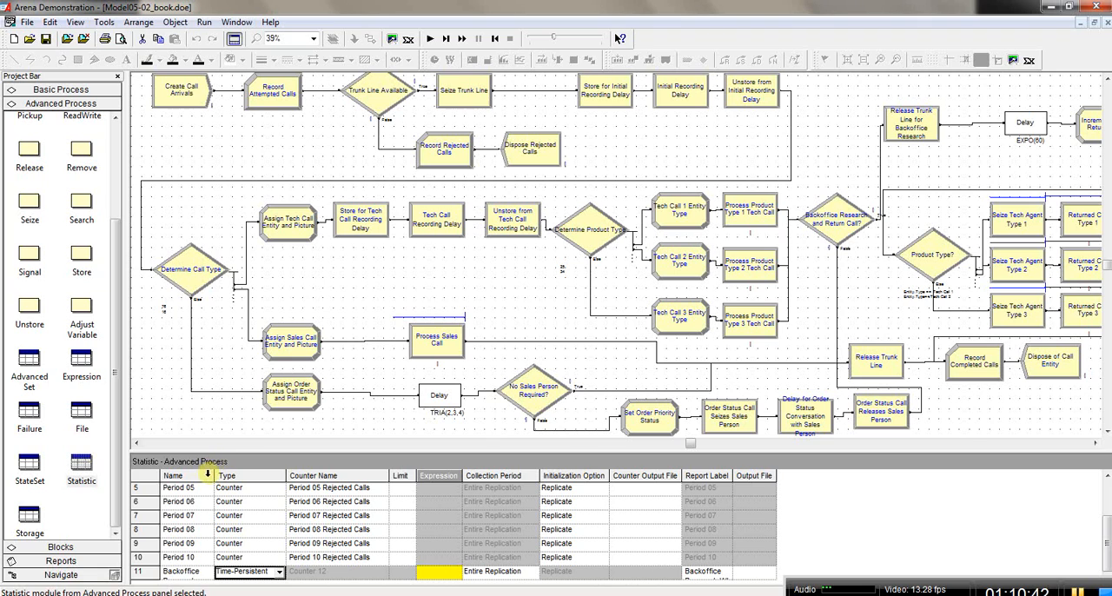
pyautogui.moveTo(214, 475); pyautogui.dragTo(259, 475)
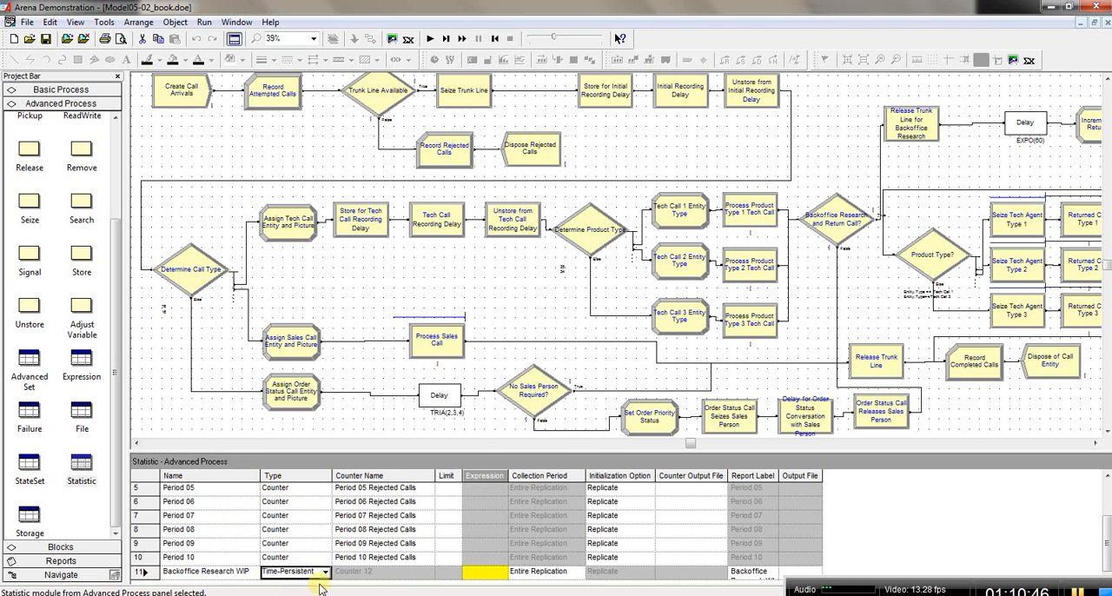
pyautogui.click(484, 572)
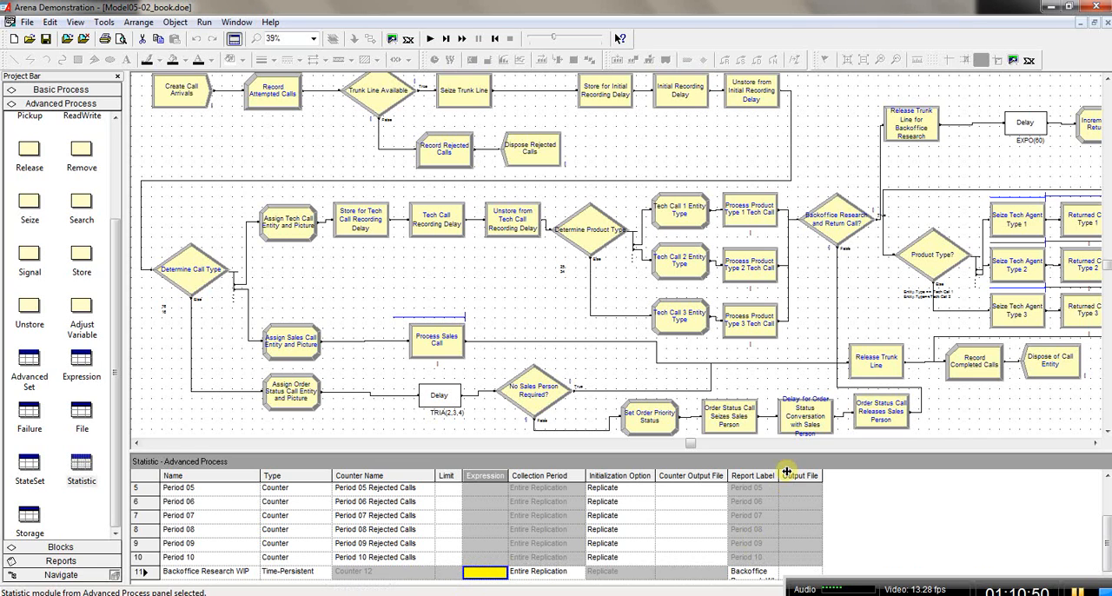
pyautogui.moveTo(780, 474); pyautogui.dragTo(859, 467)
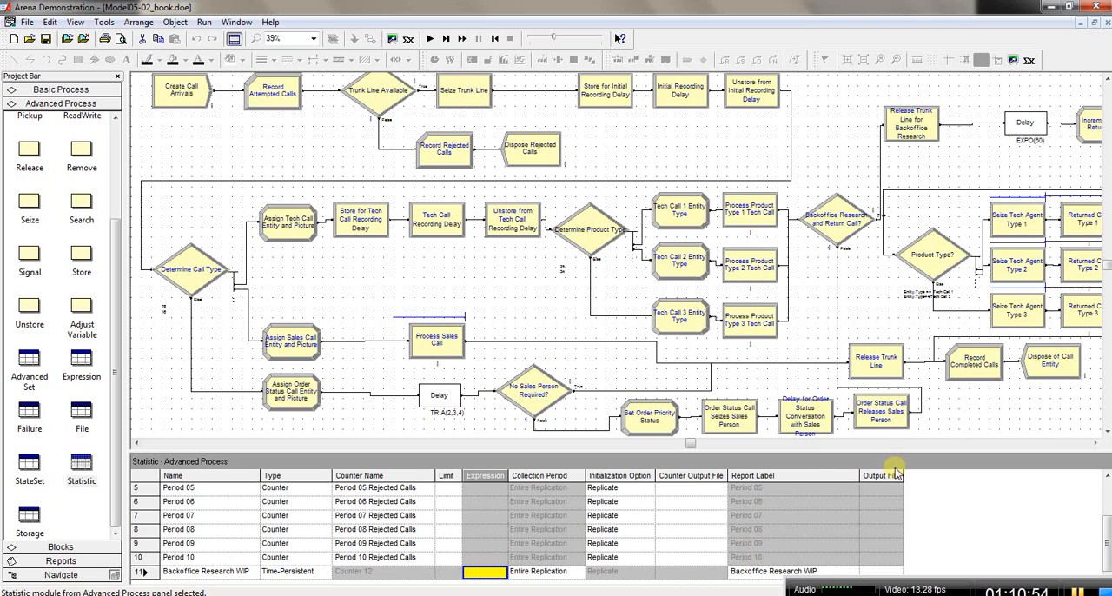
# Step: Build the Backoffice Research WIP expression as Number In Storage for Backoffice Research Storage, giving NSTO(Backoffice Research Storage)
pyautogui.moveTo(487, 574)
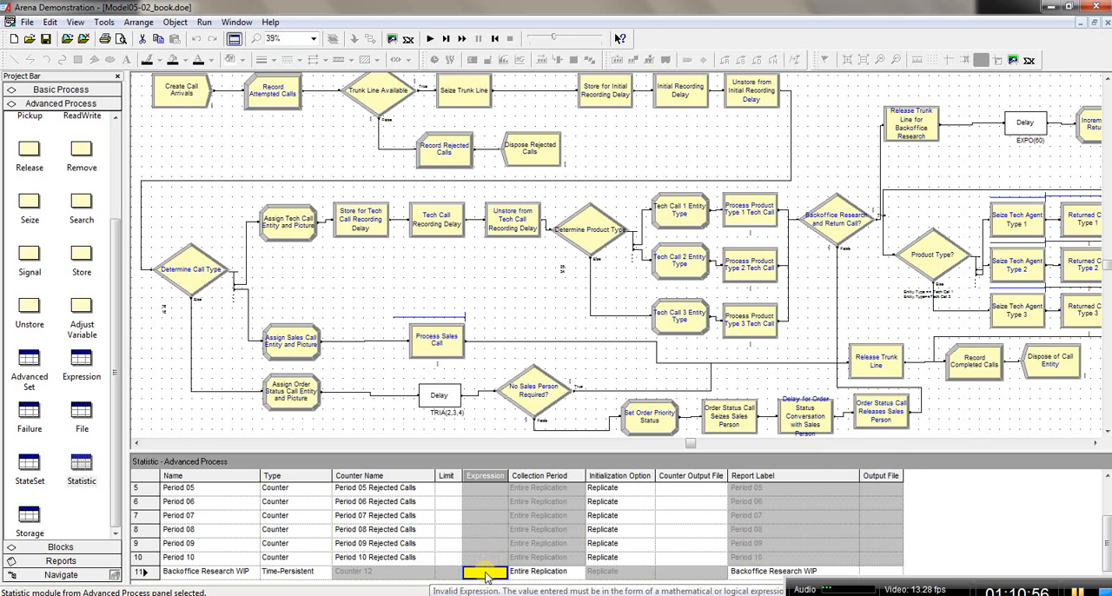
pyautogui.rightClick(487, 573)
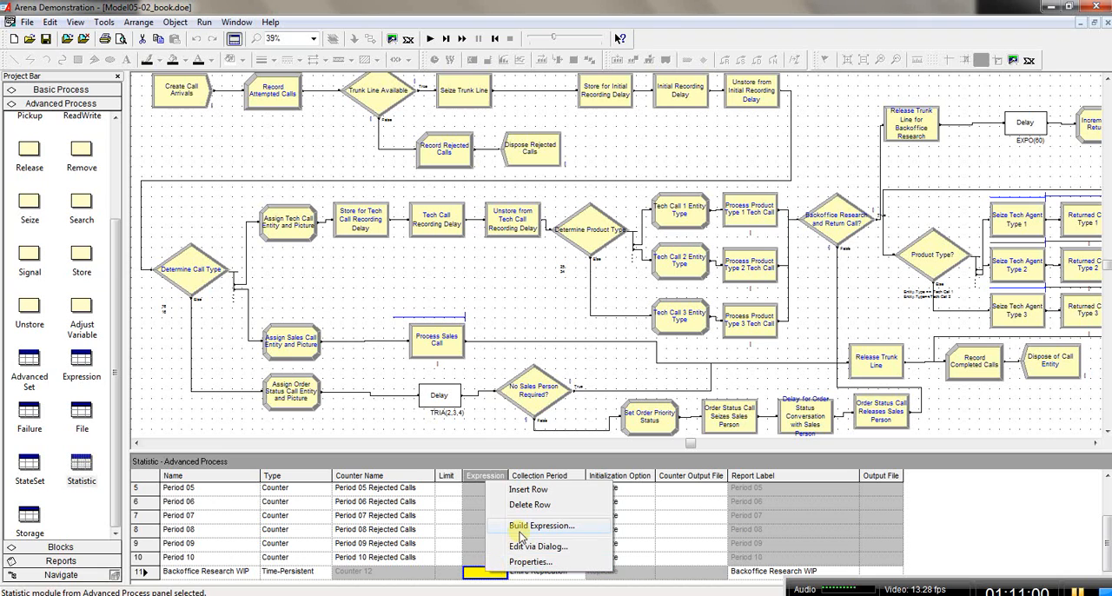
pyautogui.click(485, 573)
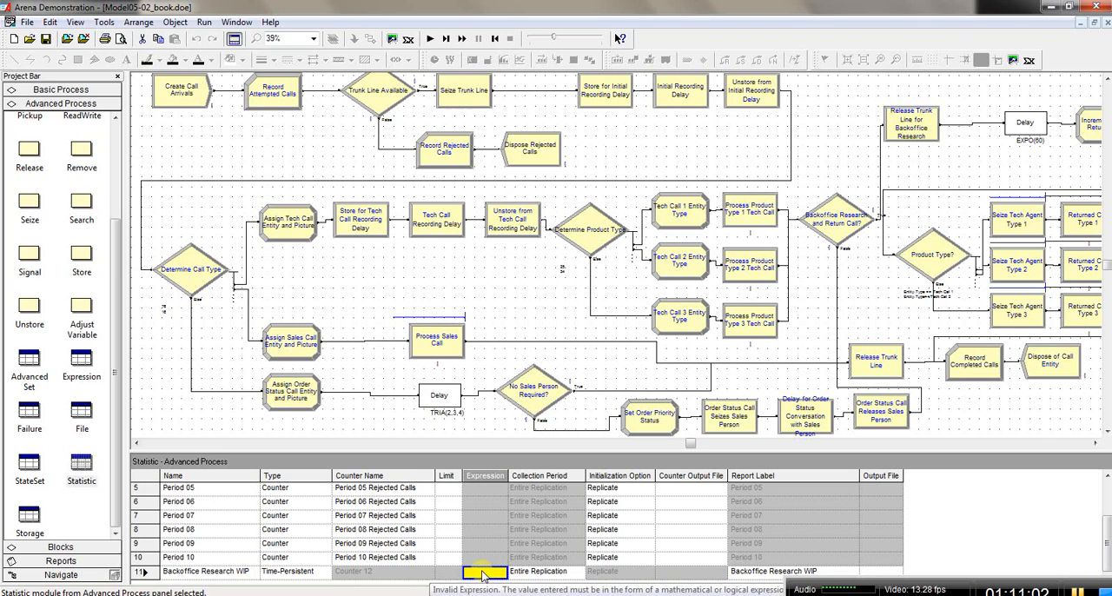
pyautogui.rightClick(484, 575)
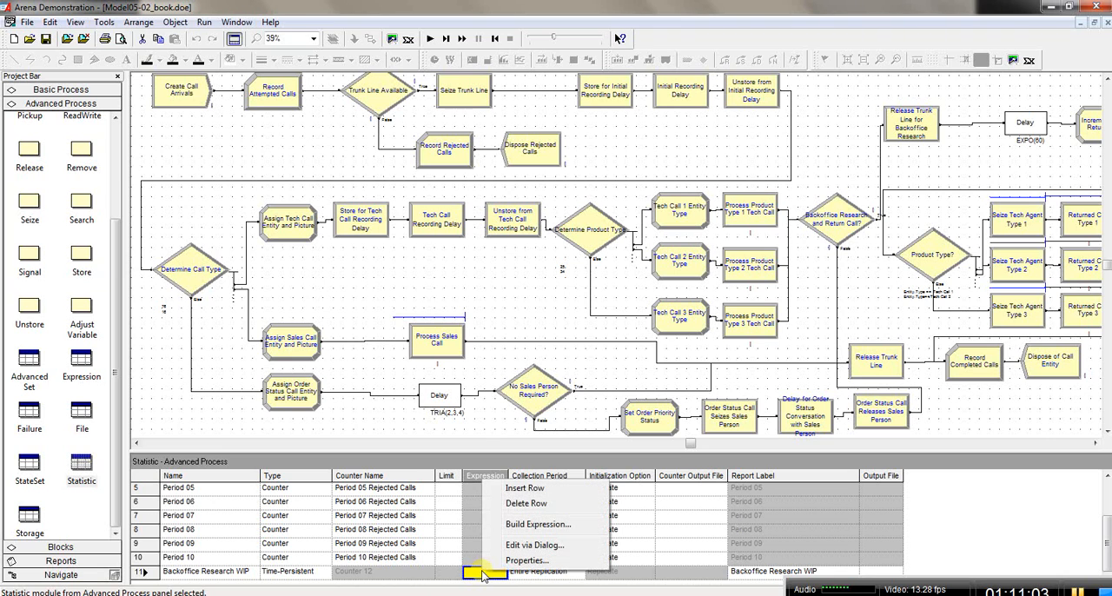
pyautogui.click(527, 525)
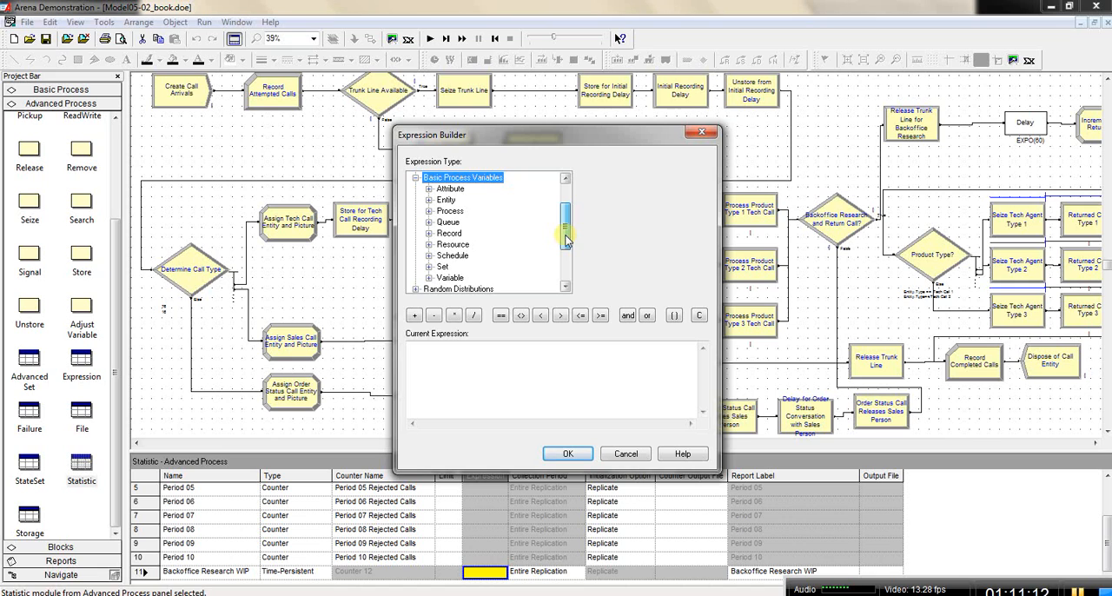
pyautogui.doubleClick(428, 177)
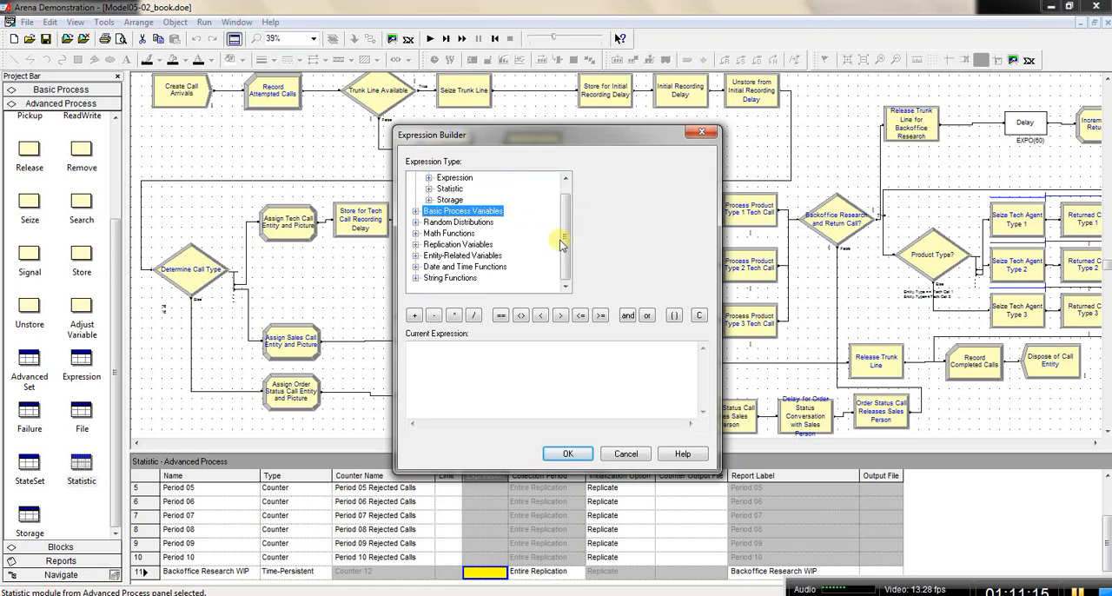
pyautogui.moveTo(561, 229); pyautogui.dragTo(567, 205)
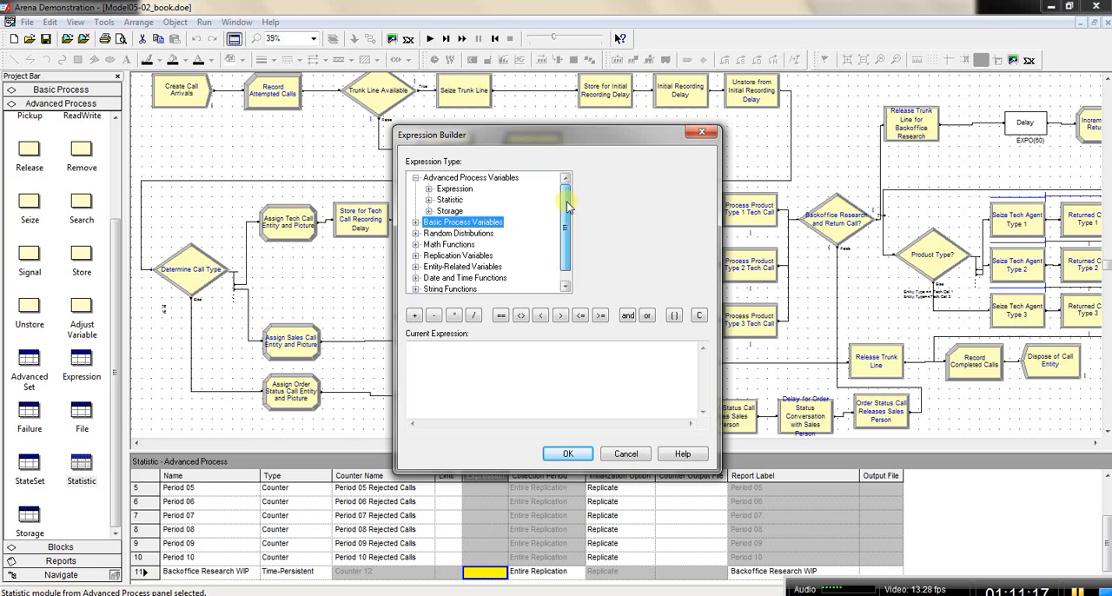
pyautogui.click(470, 178)
pyautogui.doubleClick(469, 178)
pyautogui.doubleClick(470, 179)
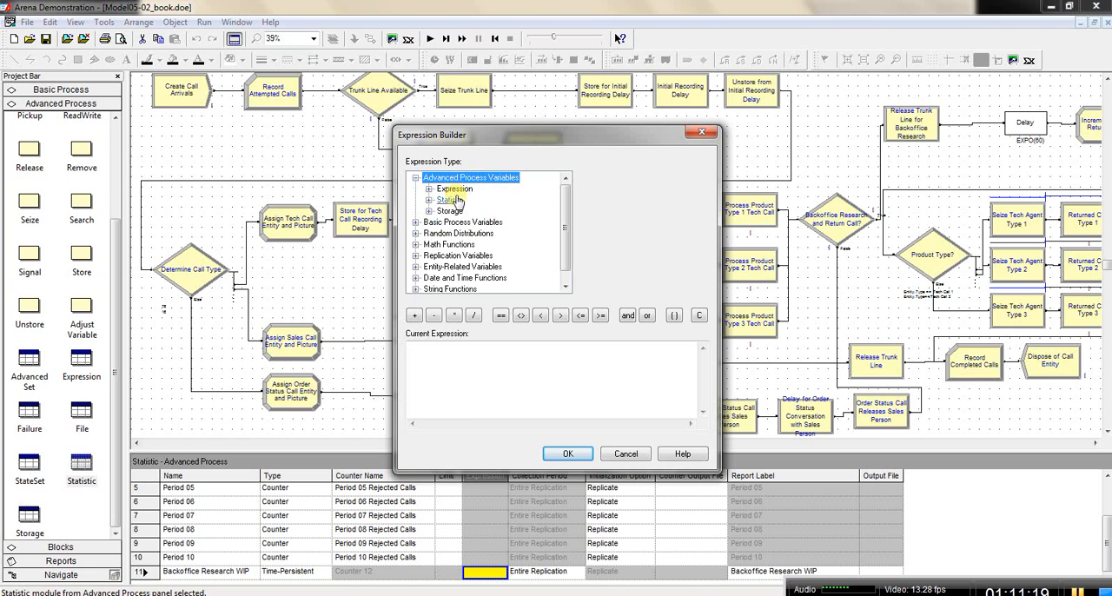
pyautogui.doubleClick(458, 212)
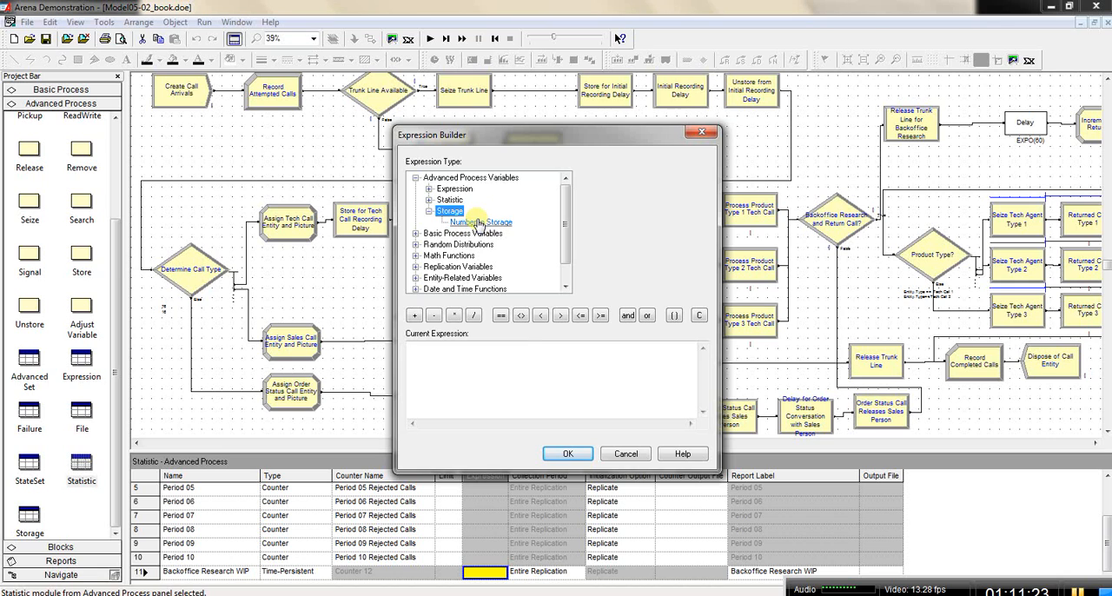
pyautogui.click(479, 223)
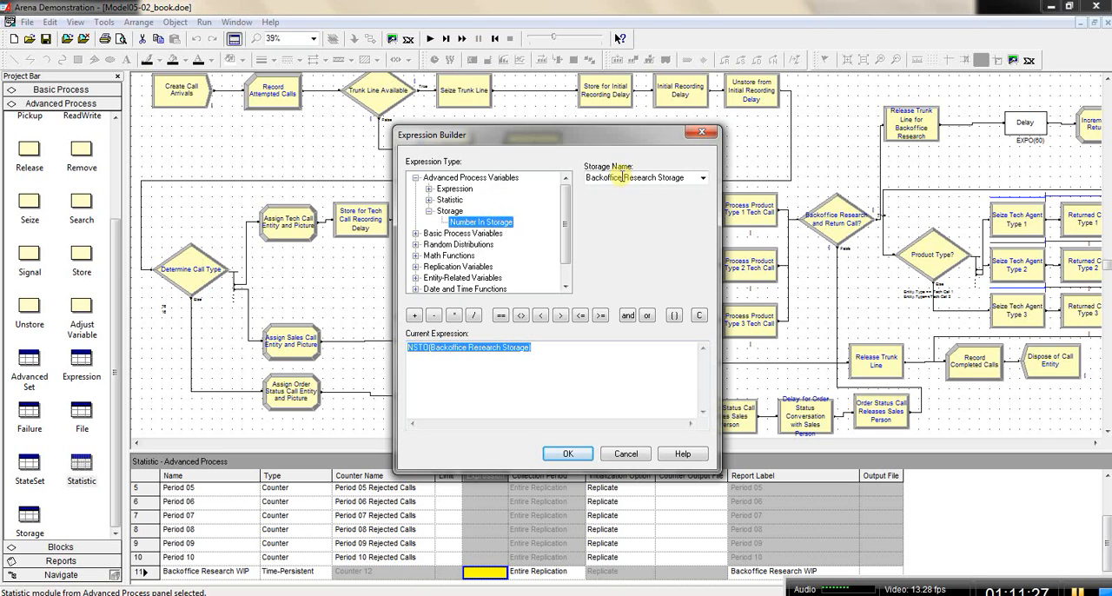
pyautogui.click(703, 178)
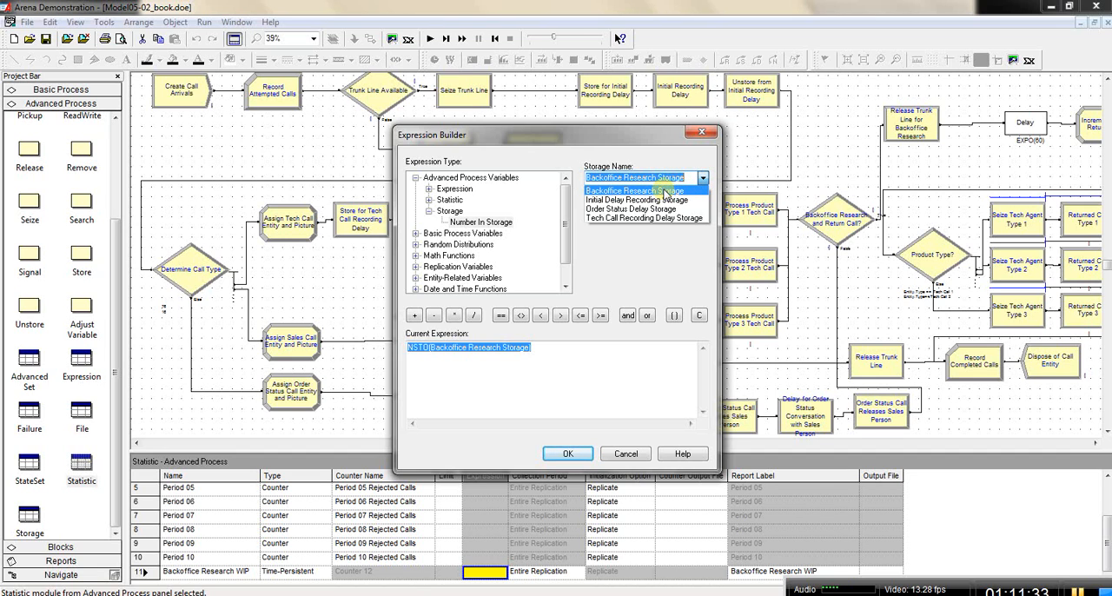
pyautogui.click(593, 192)
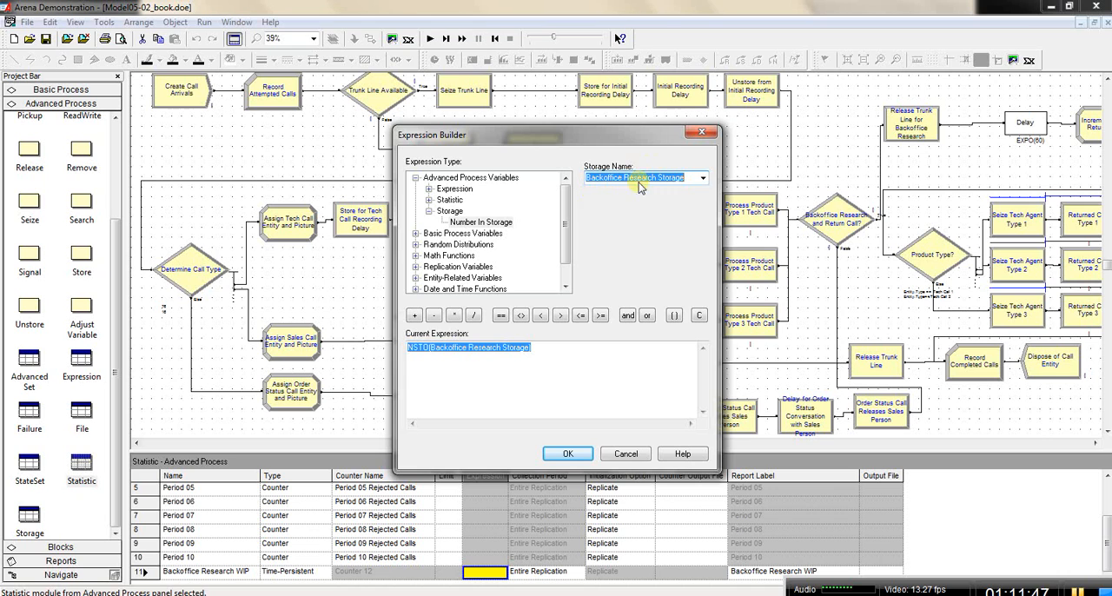
pyautogui.click(569, 454)
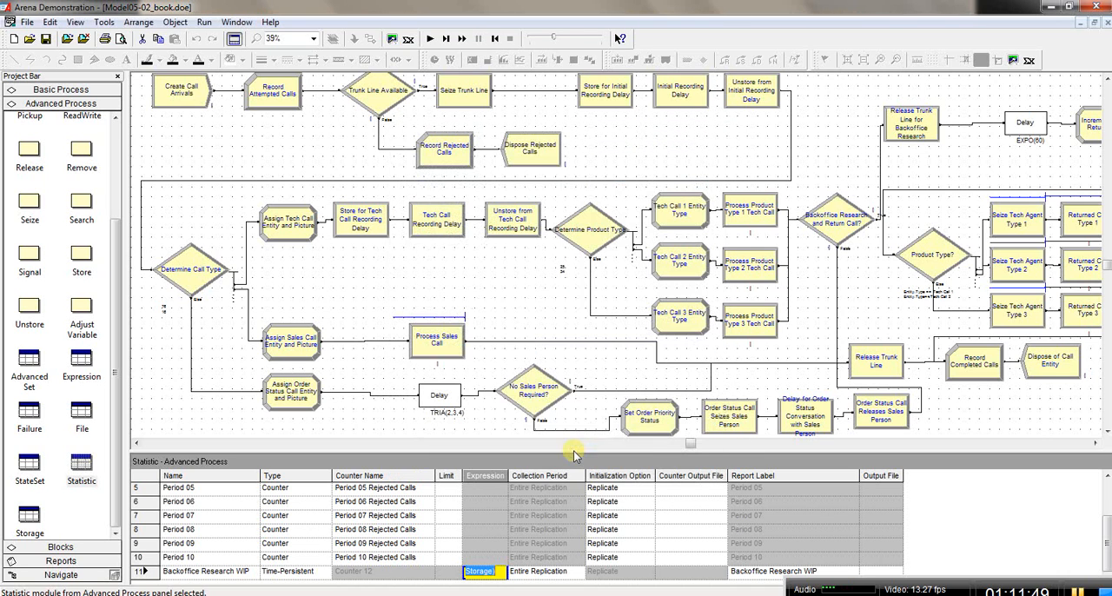
# Step: Widen the Expression column of the Statistic spreadsheet to fit the whole NSTO expression
pyautogui.moveTo(509, 476); pyautogui.dragTo(589, 480)
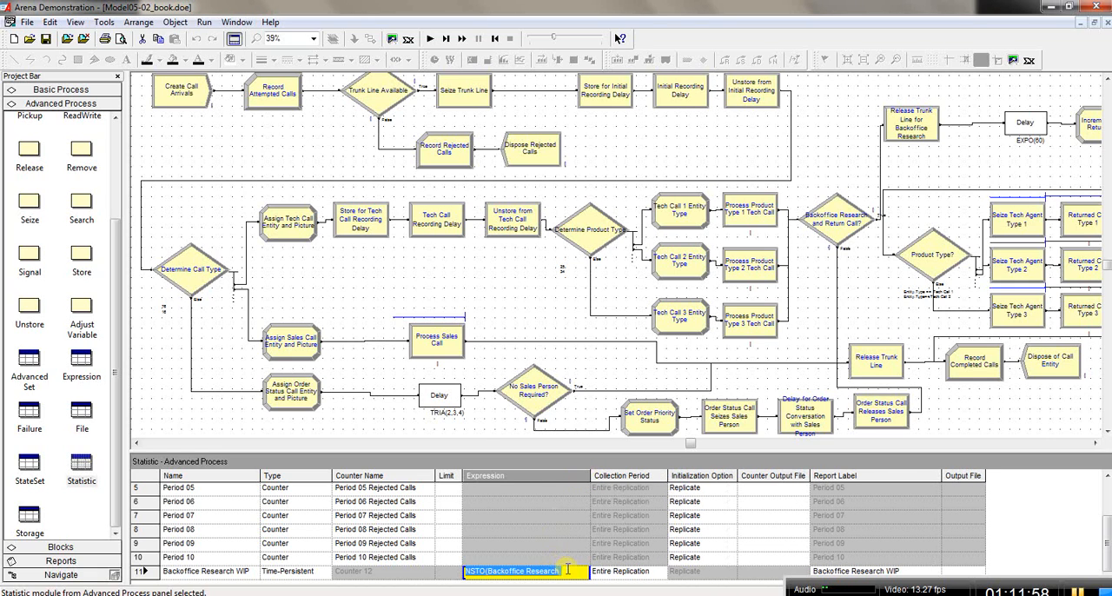
pyautogui.scroll(-1, 568, 571)
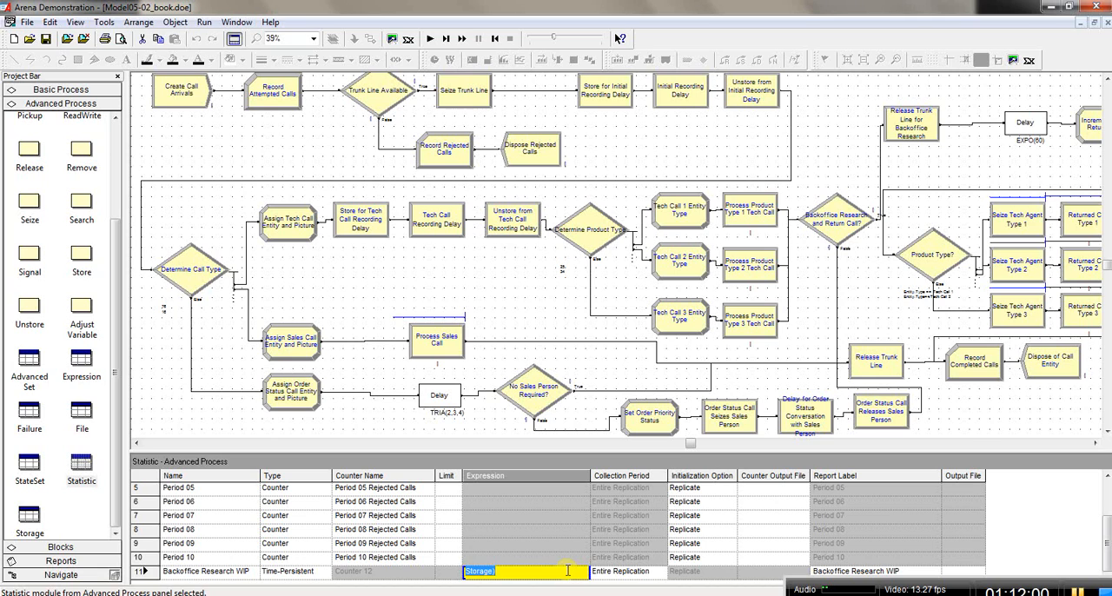
pyautogui.press('Tab')
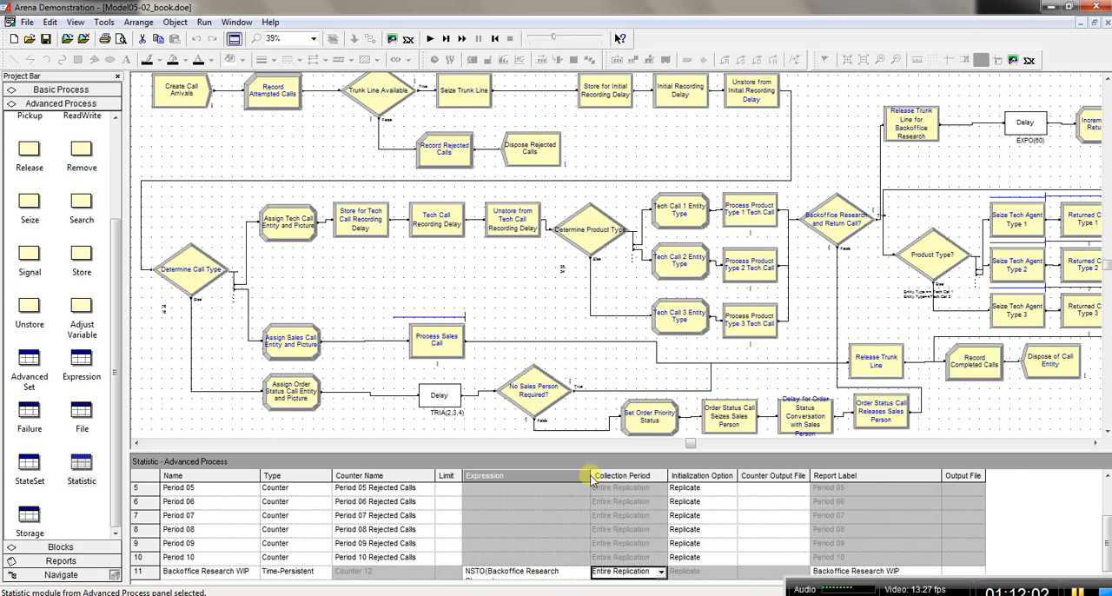
pyautogui.moveTo(590, 480)
pyautogui.mouseDown()
pyautogui.moveTo(617, 475)
pyautogui.moveTo(607, 475)
pyautogui.mouseUp()
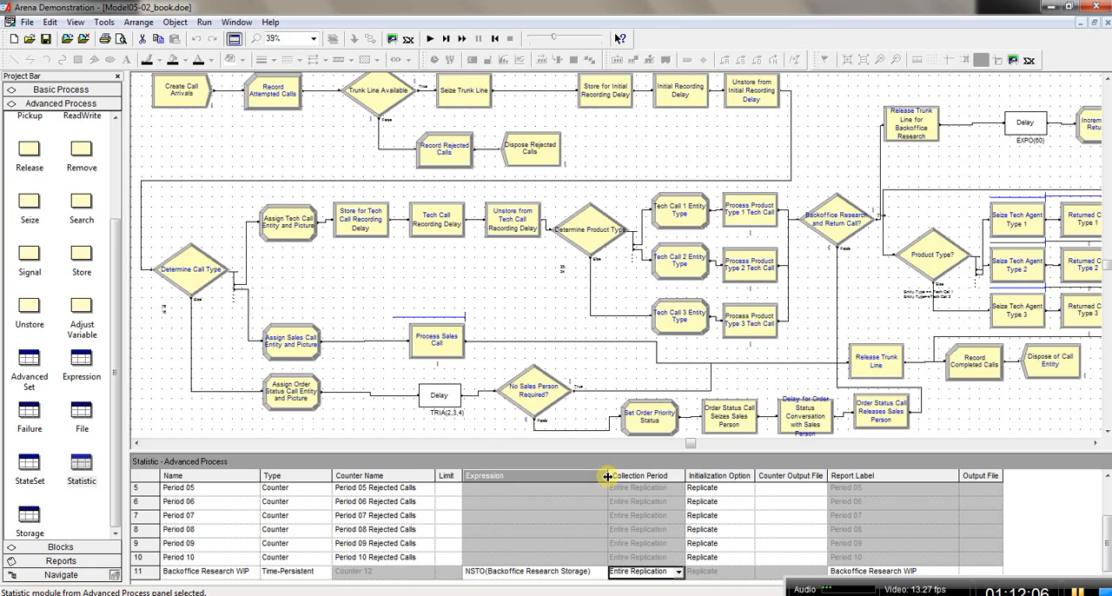
# Step: Add another statistic row below Backoffice Research WIP and set its type to Time-Persistent
pyautogui.doubleClick(202, 585)
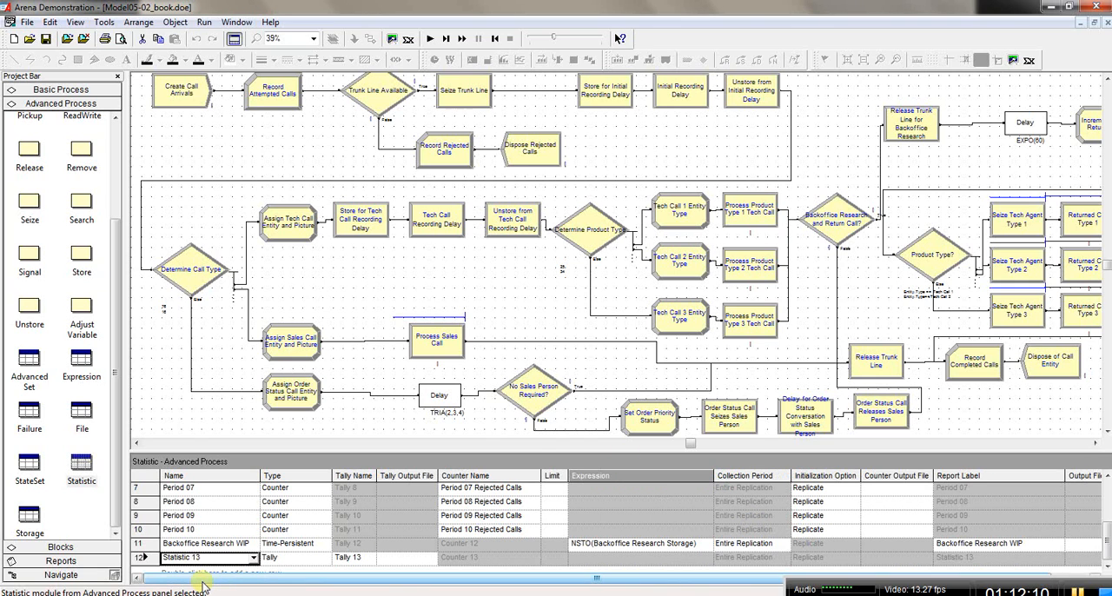
pyautogui.click(322, 559)
pyautogui.click(323, 561)
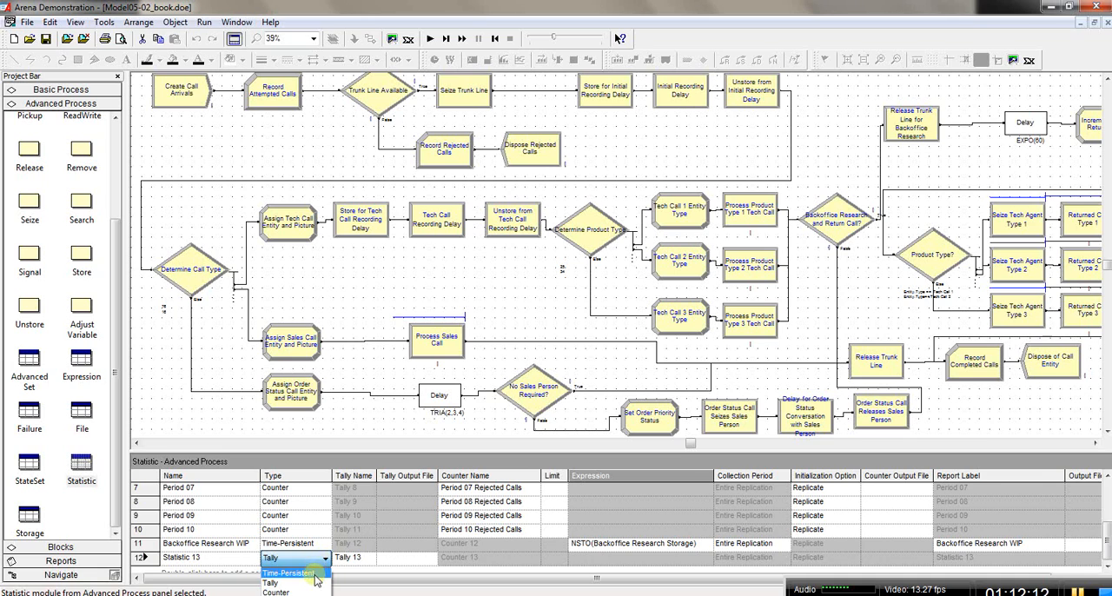
pyautogui.click(278, 571)
pyautogui.click(244, 562)
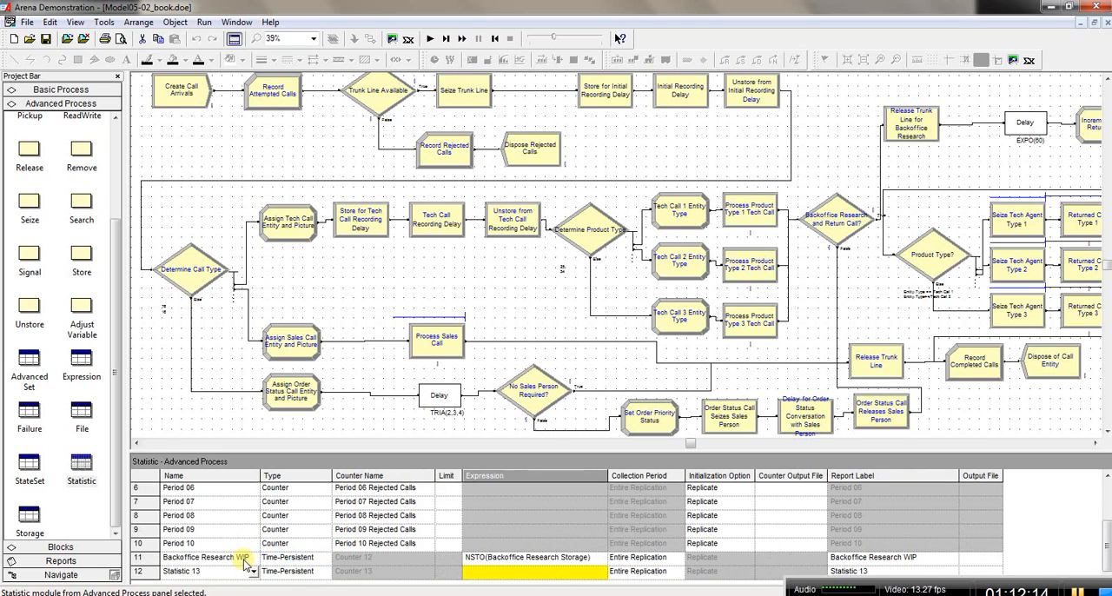
# Step: Name the new time-persistent statistic Tech 1 Total Online WIP Stat and widen the Name column to fit it
pyautogui.click(234, 571)
pyautogui.click(235, 571)
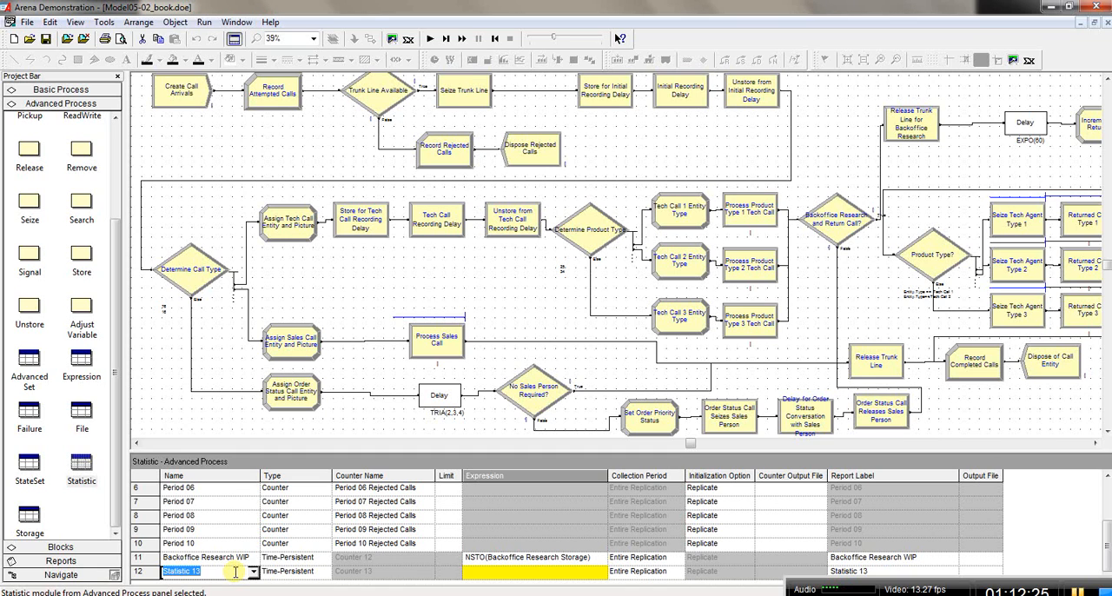
pyautogui.write('Tech 1 Total')
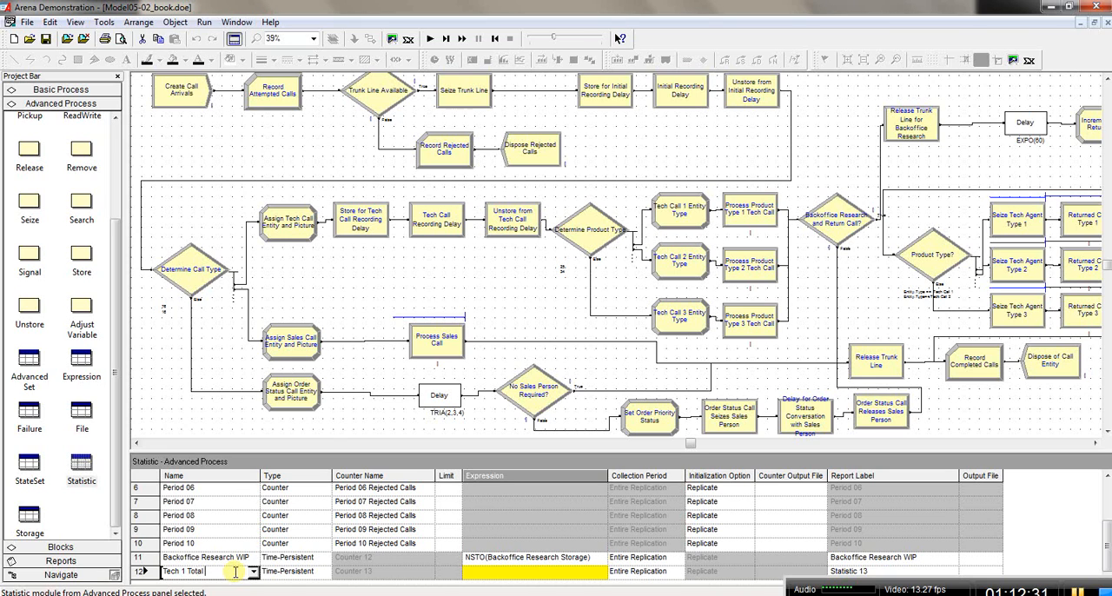
pyautogui.write(' Online WIP Stat')
pyautogui.press('Tab')
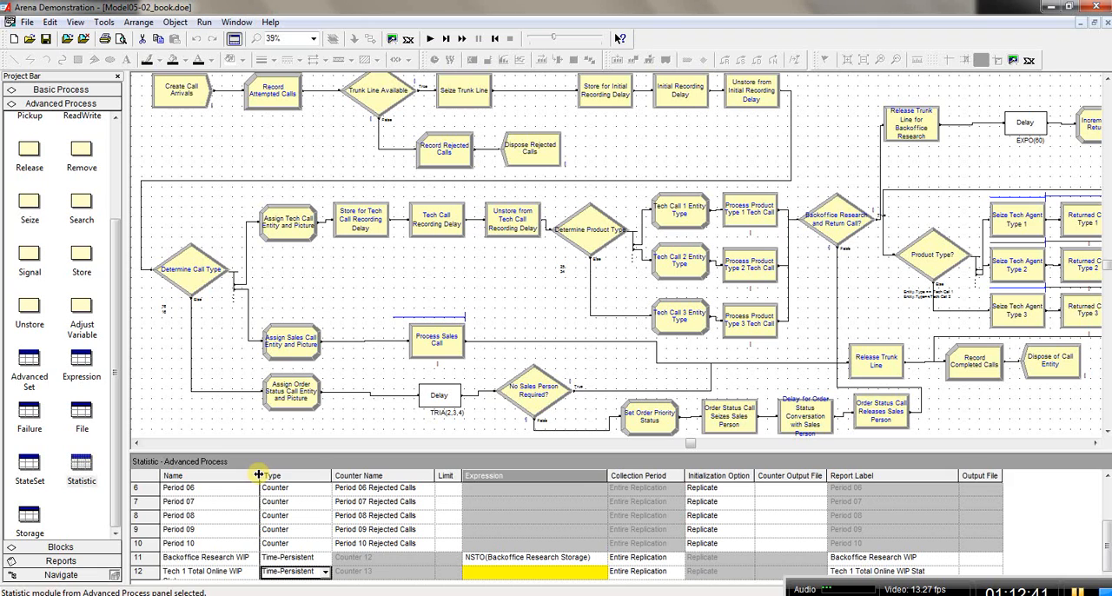
pyautogui.moveTo(258, 474); pyautogui.dragTo(276, 474)
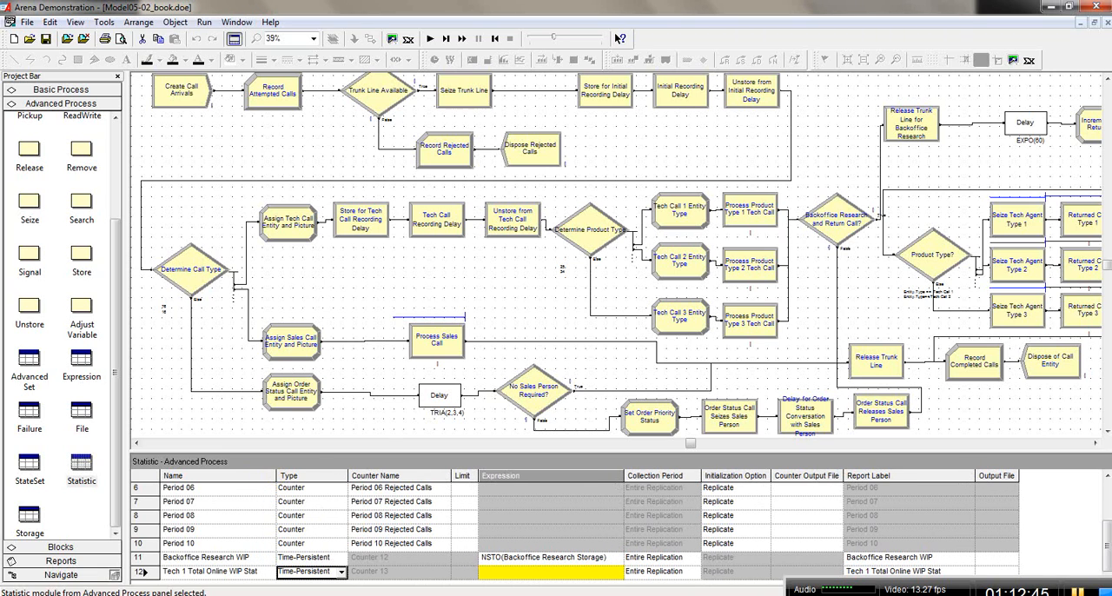
# Step: Add a row to the Expression spreadsheet named Tech 1 Total Online WIP and widen the Name column to fit it
pyautogui.moveTo(513, 577)
pyautogui.click(81, 364)
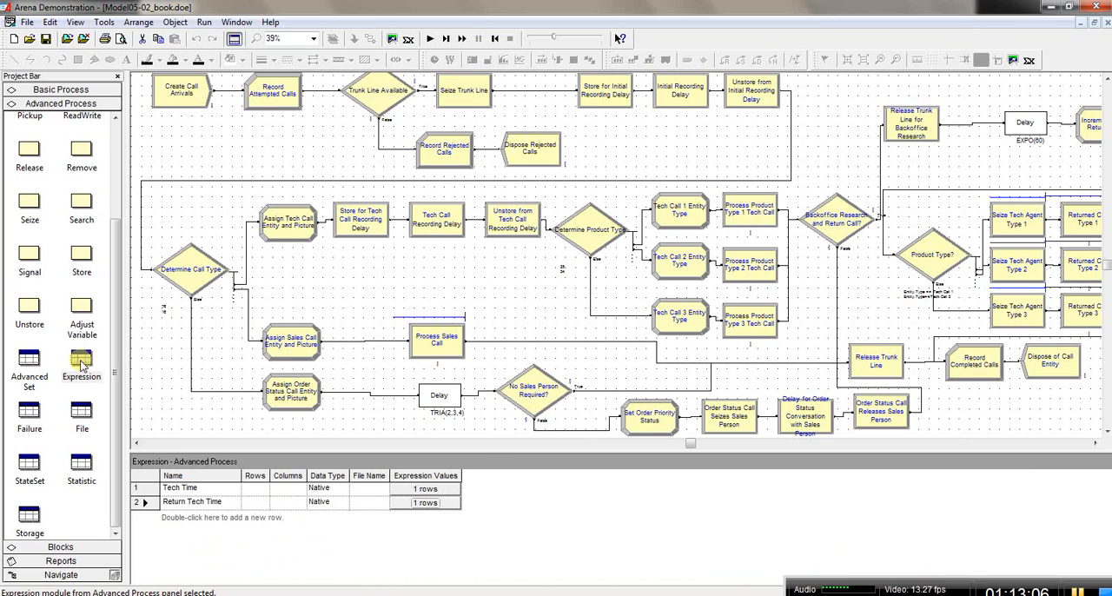
pyautogui.doubleClick(211, 518)
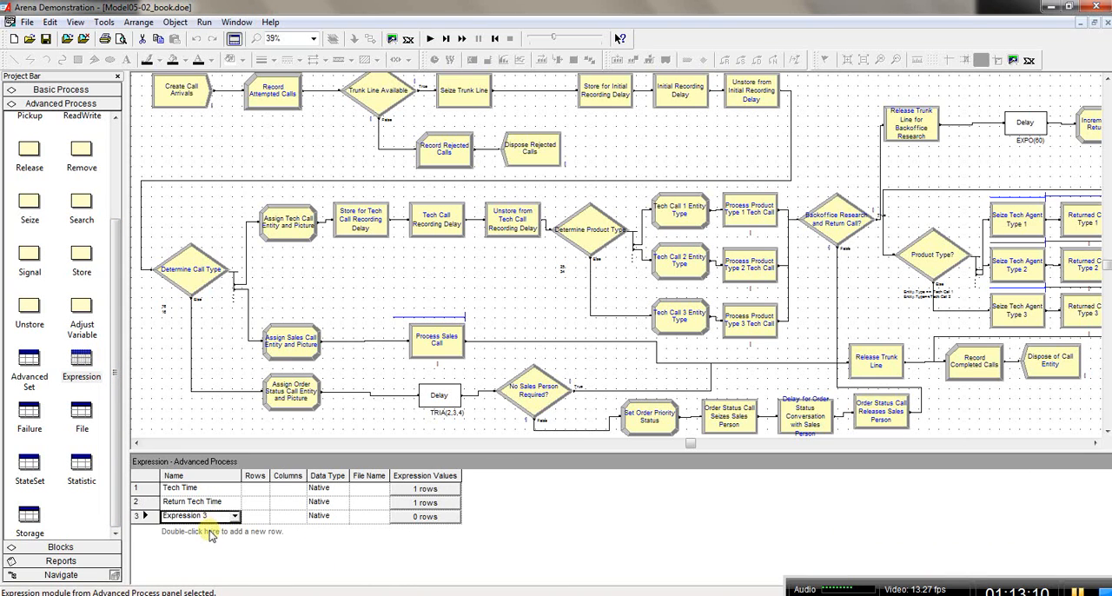
pyautogui.click(217, 515)
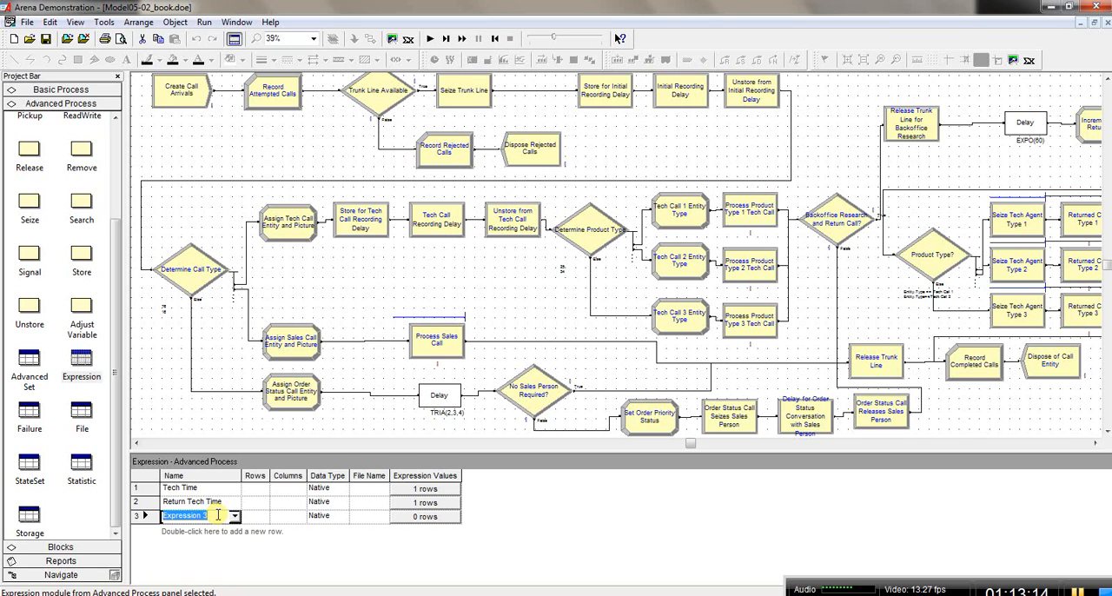
pyautogui.write('Tech 1 Total')
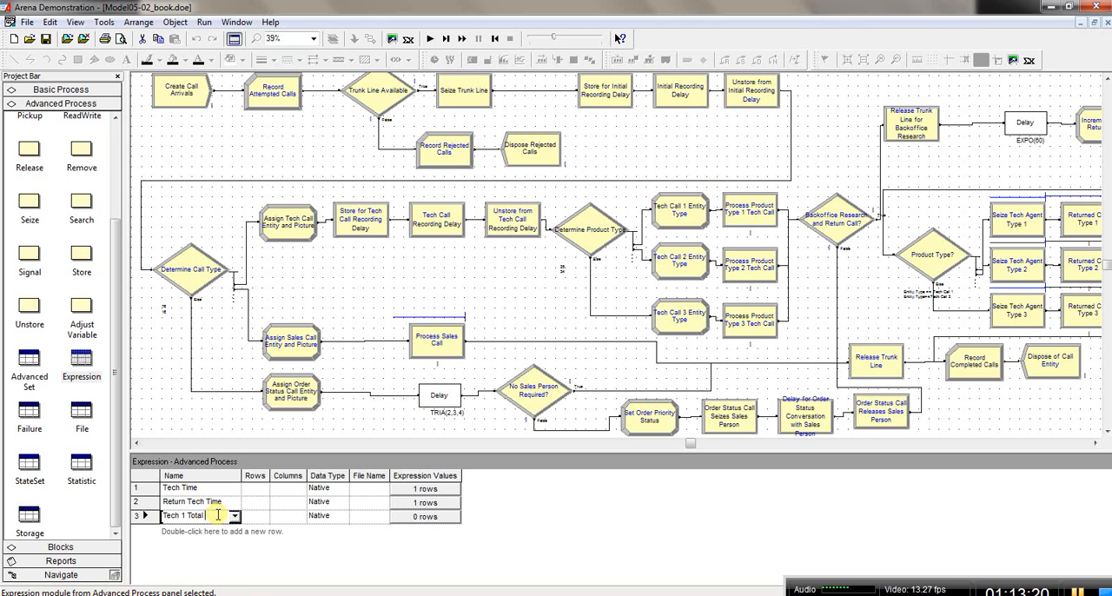
pyautogui.write('WIP')
pyautogui.press('Tab')
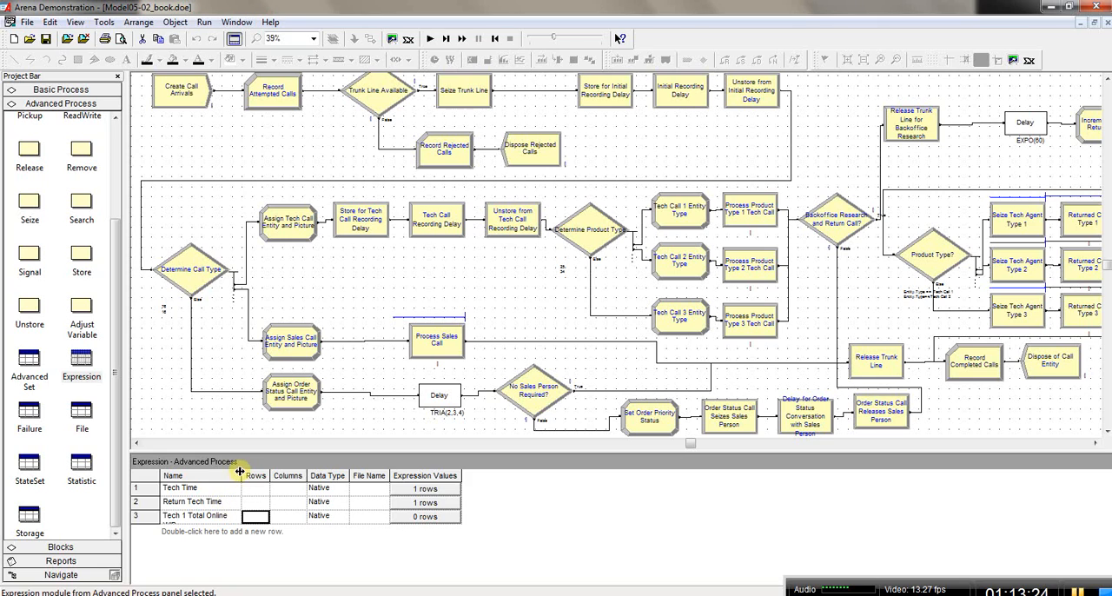
pyautogui.moveTo(241, 472); pyautogui.dragTo(258, 472)
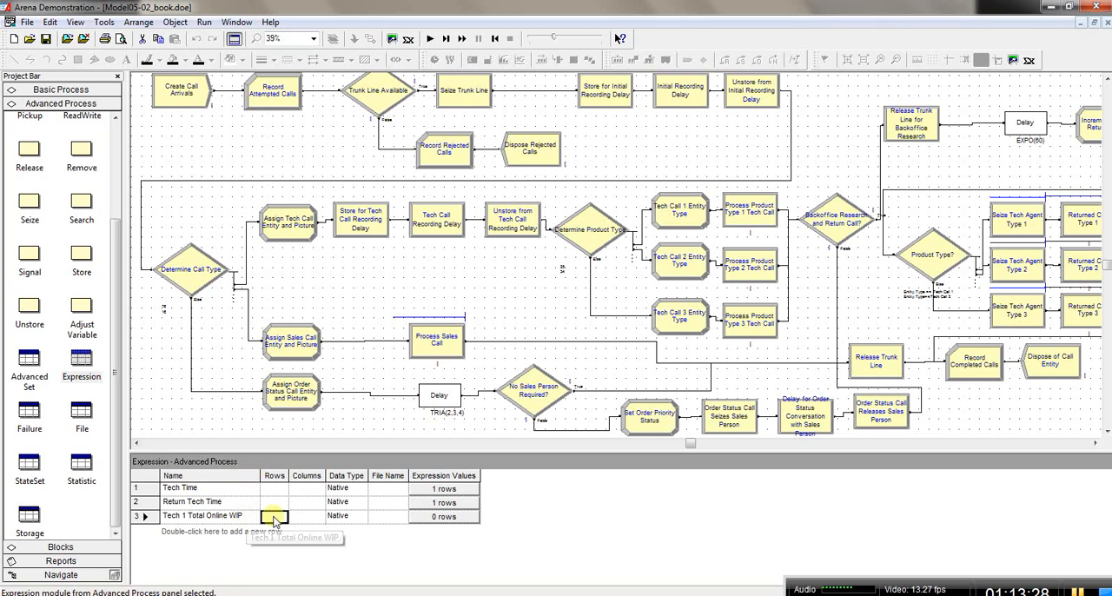
pyautogui.click(421, 517)
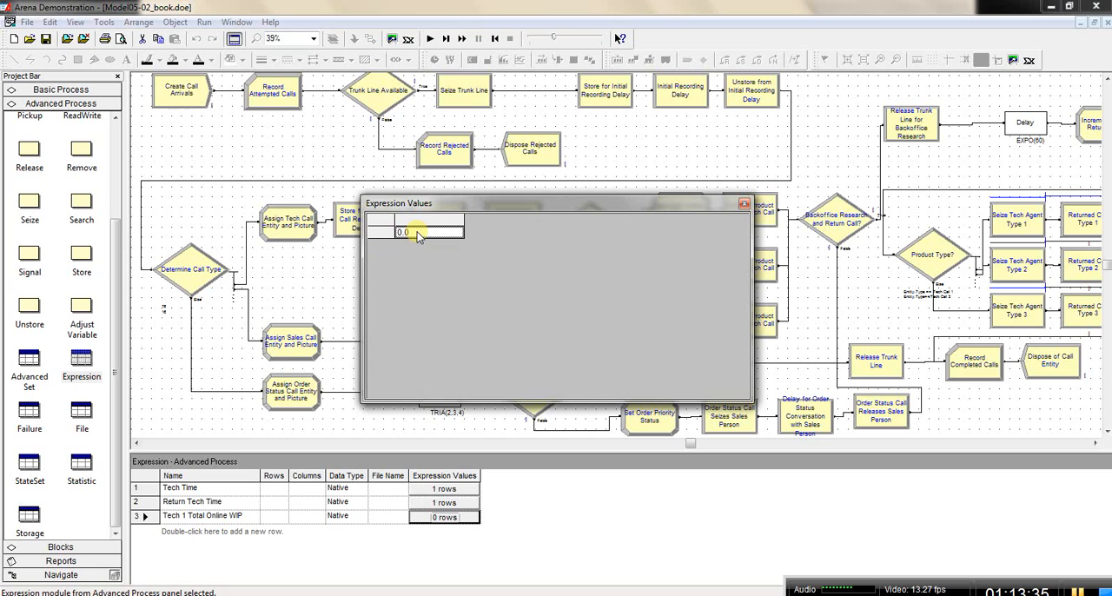
pyautogui.rightClick(418, 235)
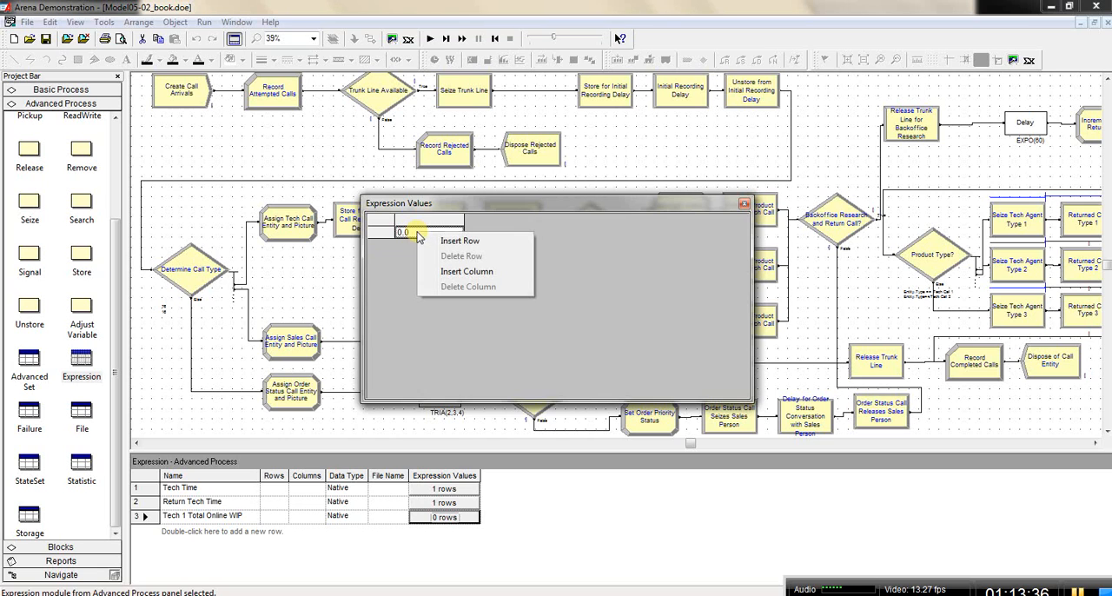
pyautogui.click(745, 205)
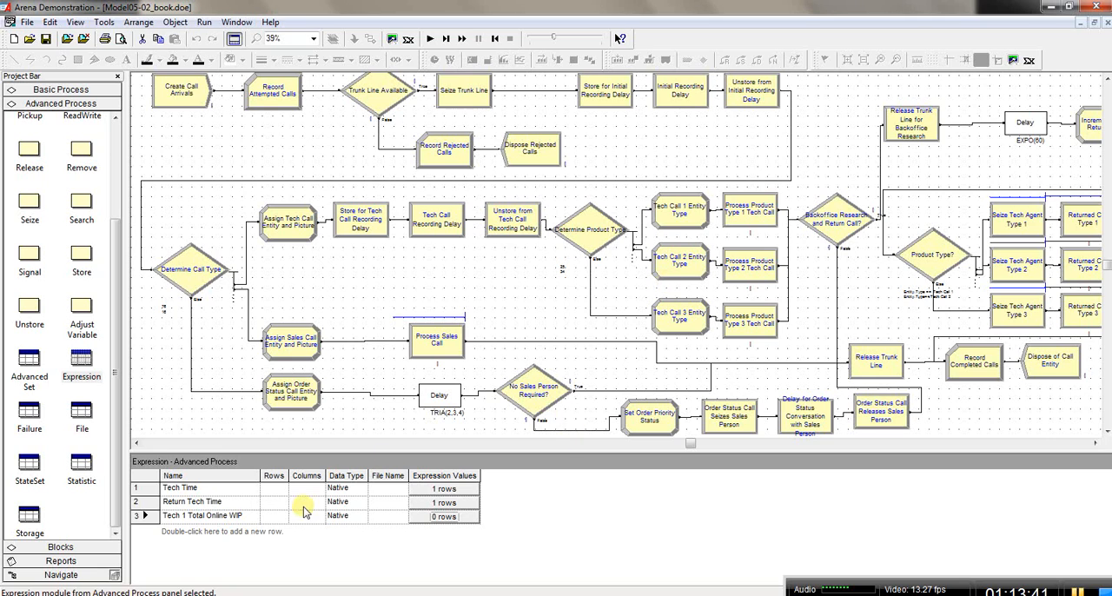
pyautogui.rightClick(148, 516)
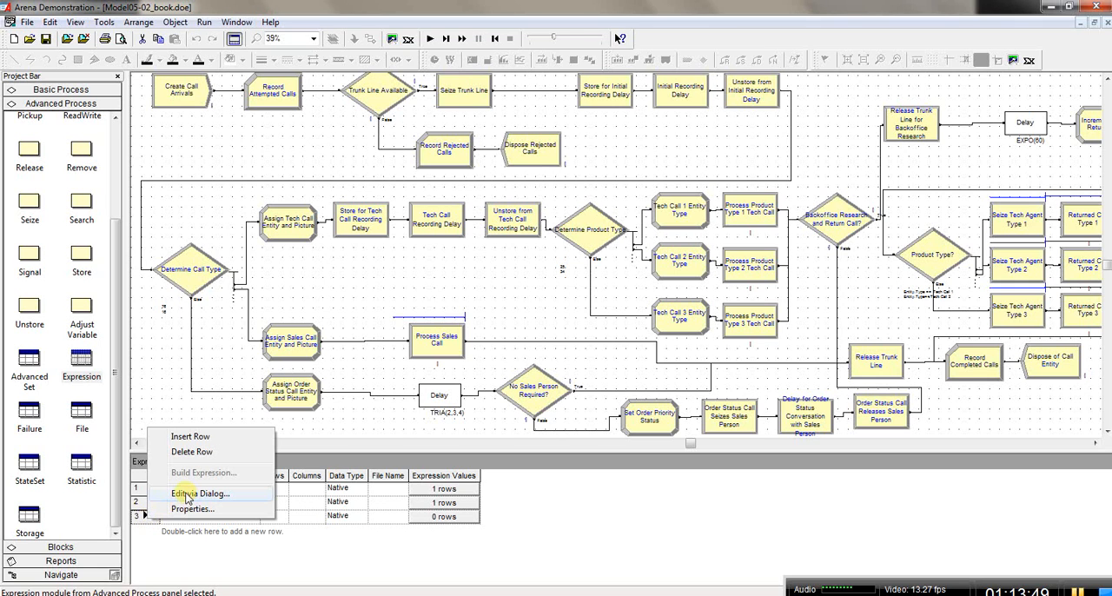
# Step: Add an expression value to Tech 1 Total Online WIP, built as Number In Process for Process Product Type 1 Tech Call
pyautogui.doubleClick(137, 518)
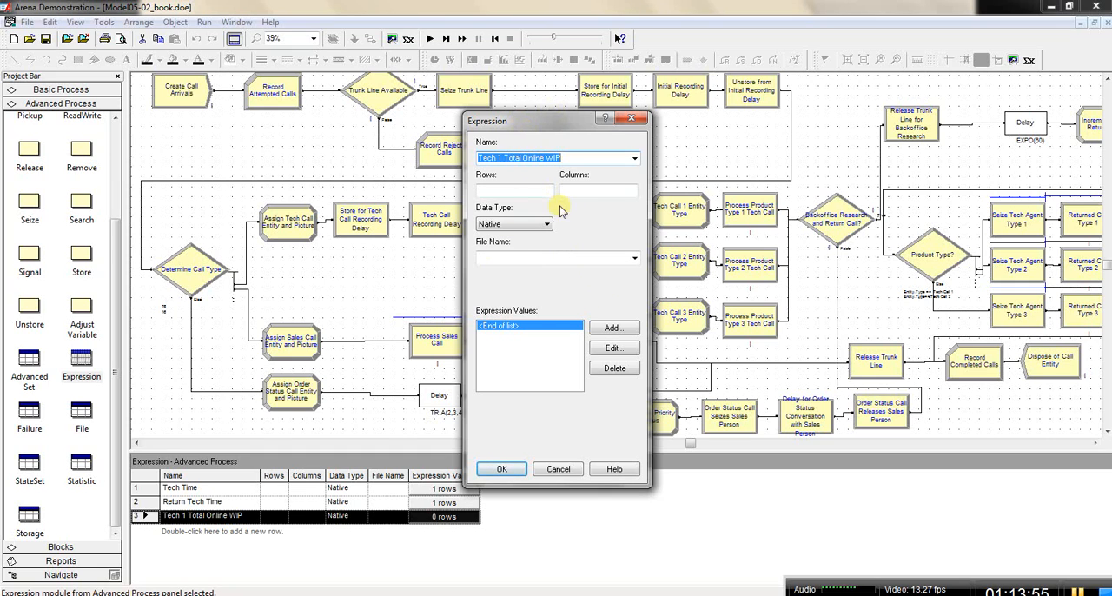
pyautogui.click(611, 334)
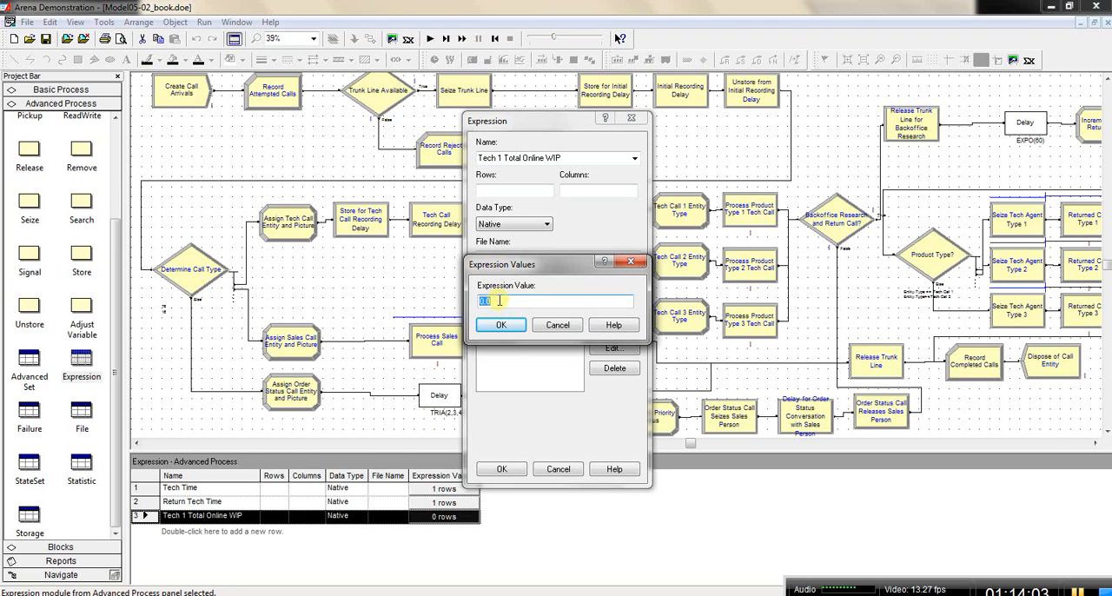
pyautogui.rightClick(500, 300)
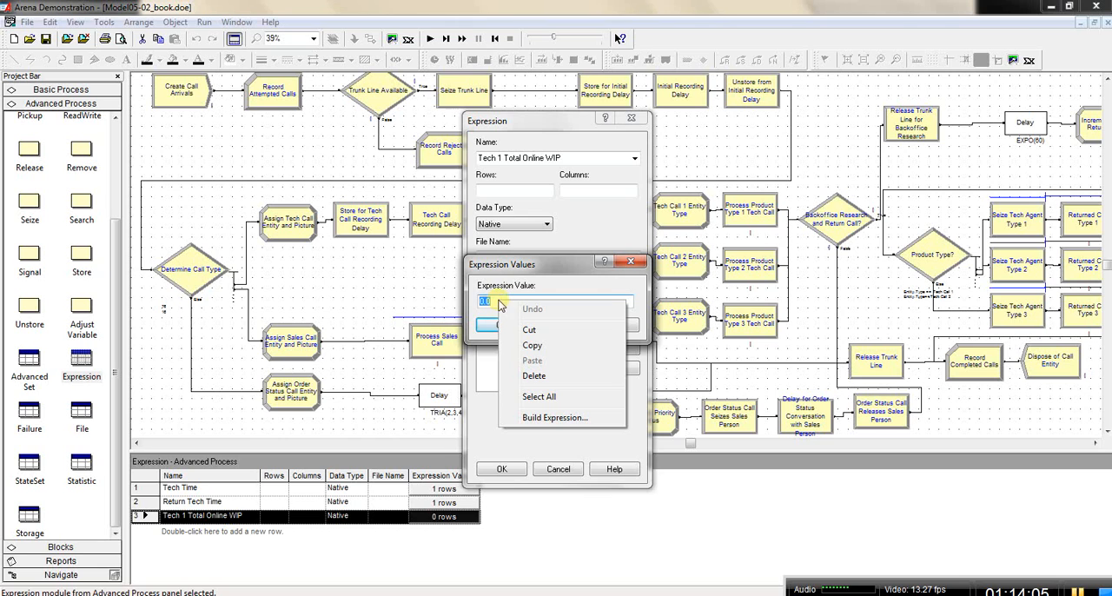
pyautogui.click(557, 418)
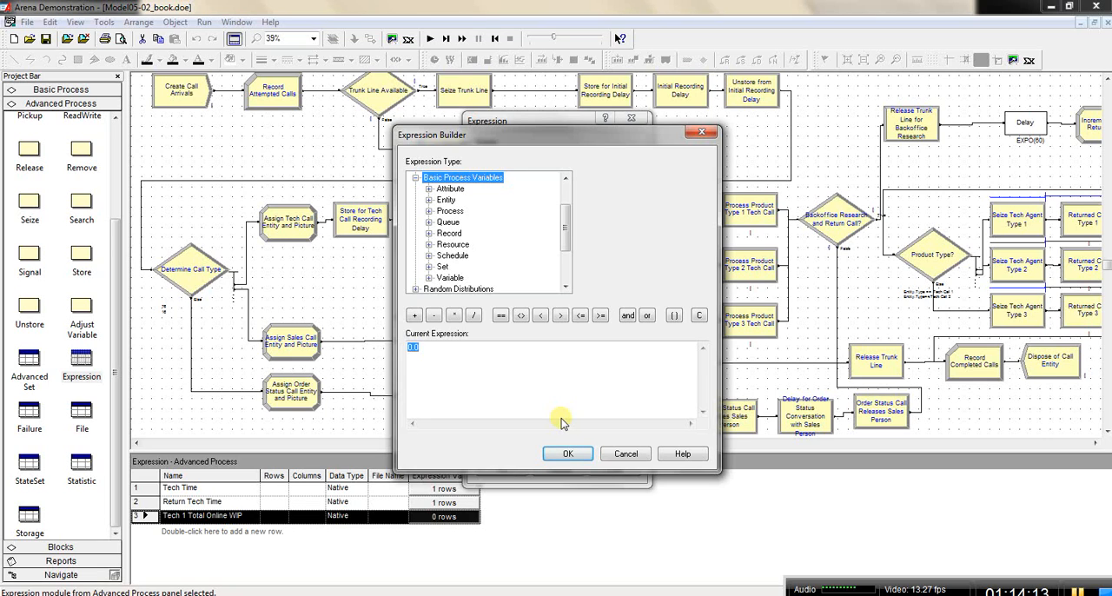
pyautogui.doubleClick(450, 212)
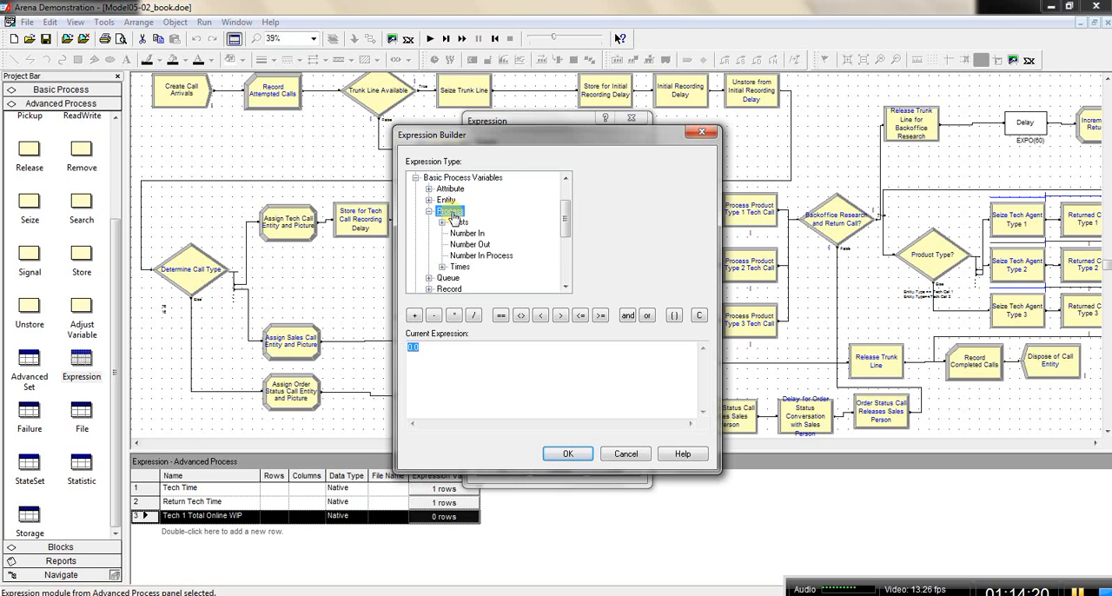
pyautogui.click(481, 257)
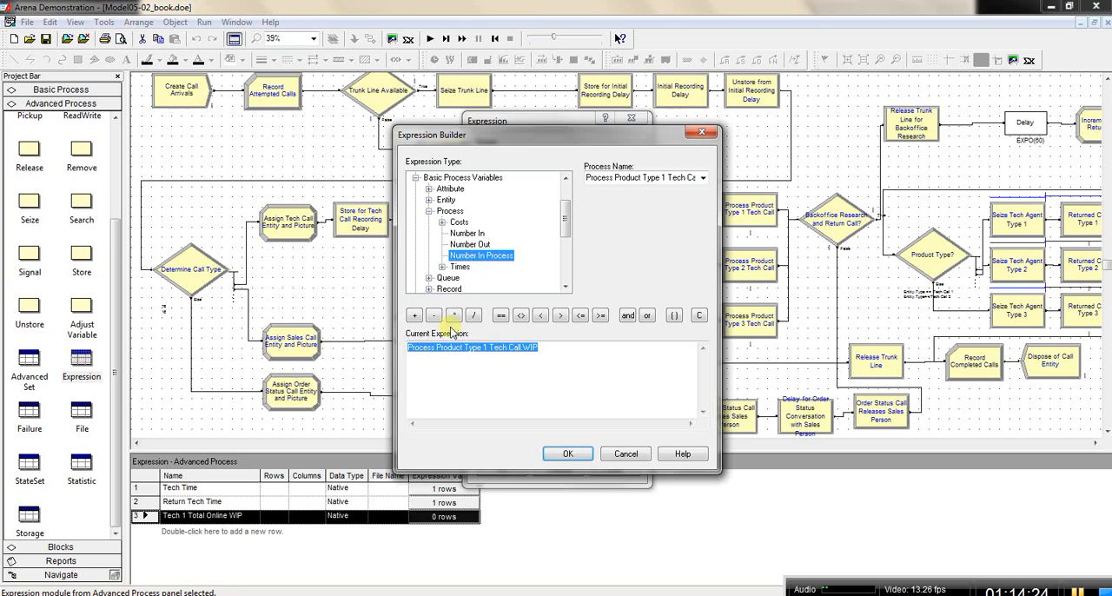
pyautogui.click(704, 178)
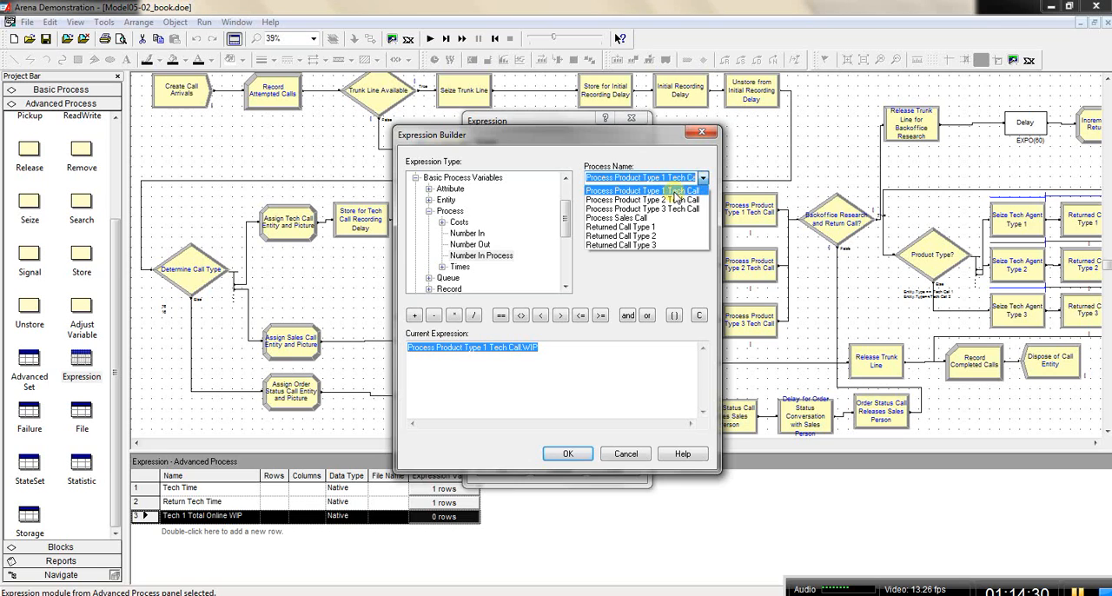
pyautogui.click(696, 166)
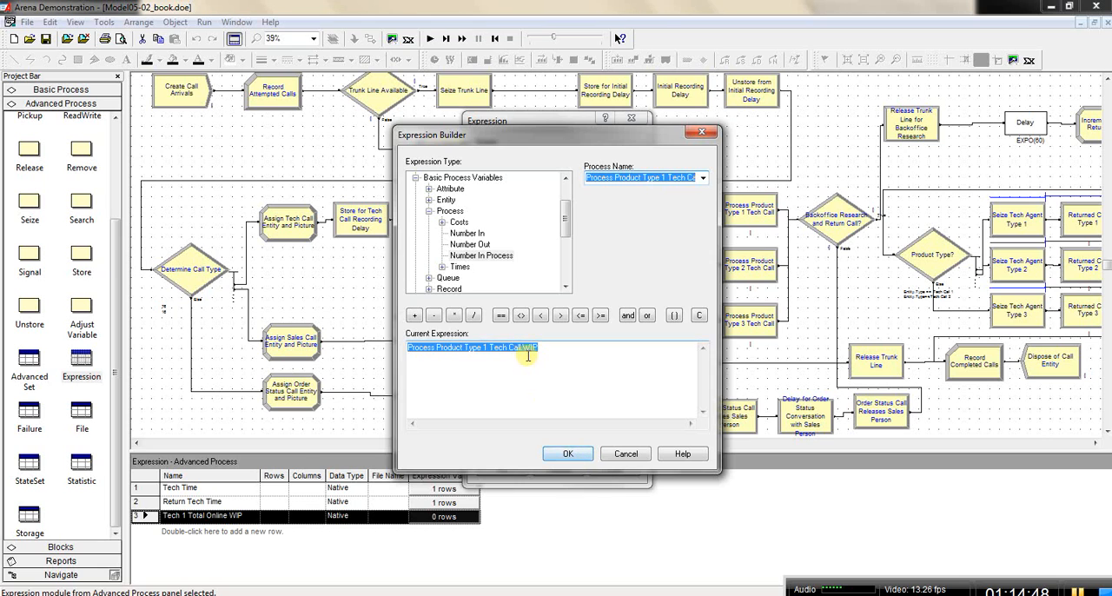
pyautogui.click(570, 454)
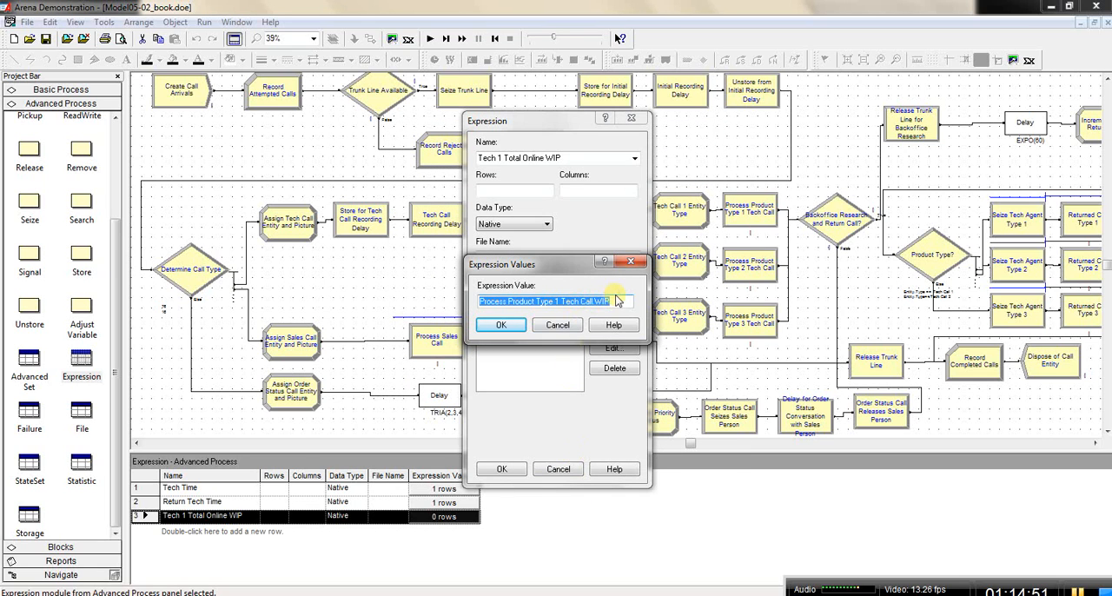
# Step: Extend the expression value with the current value of the return-call variable, adding + Tech Return WIP ( 1 ), and accept the expression
pyautogui.rightClick(616, 300)
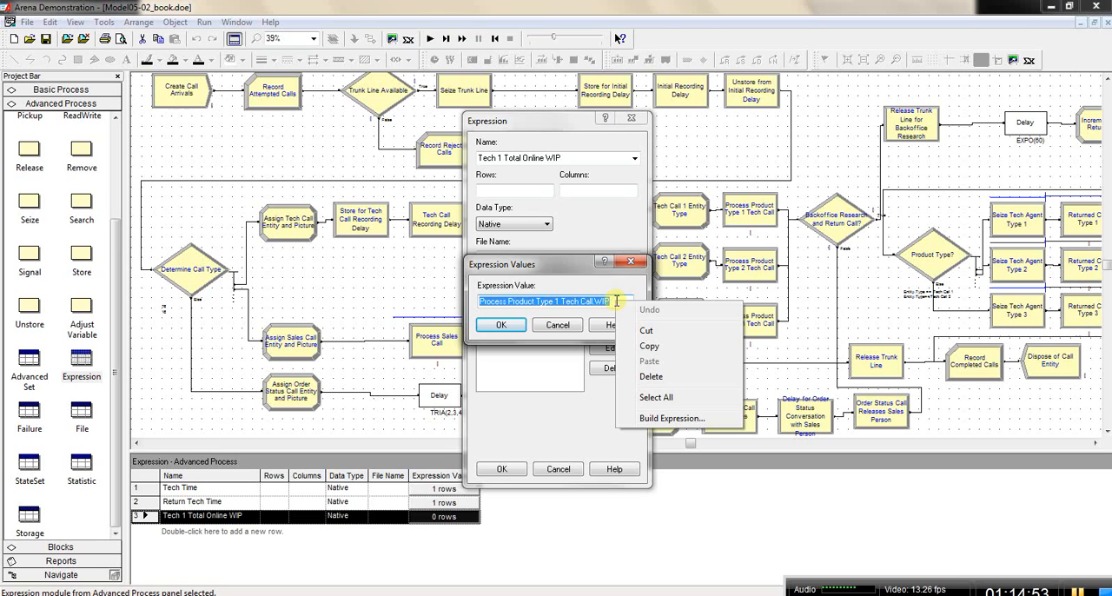
pyautogui.click(658, 422)
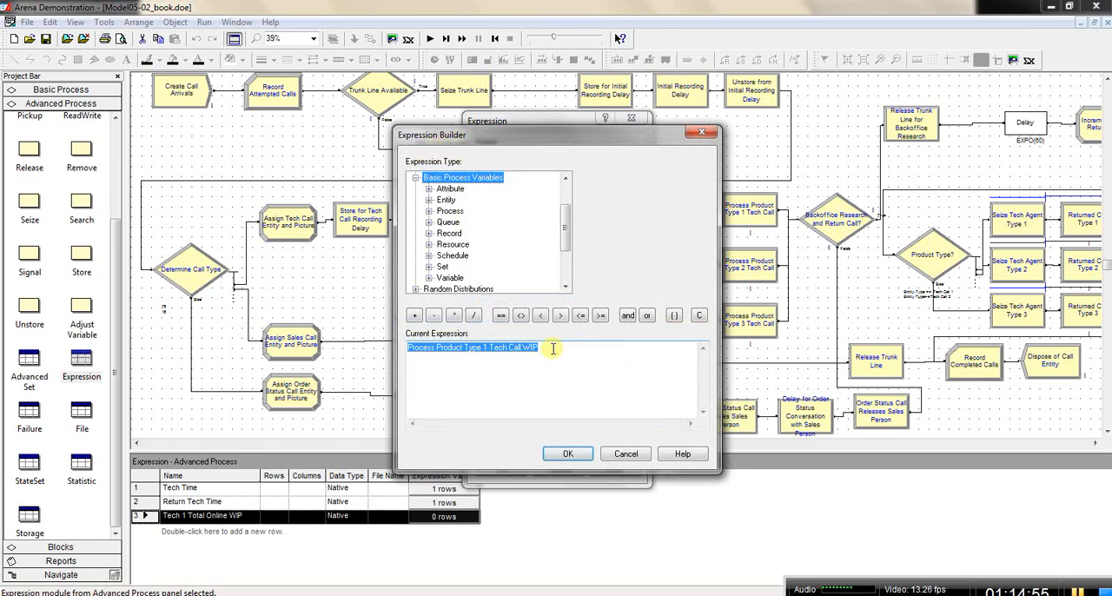
pyautogui.click(553, 348)
pyautogui.click(415, 315)
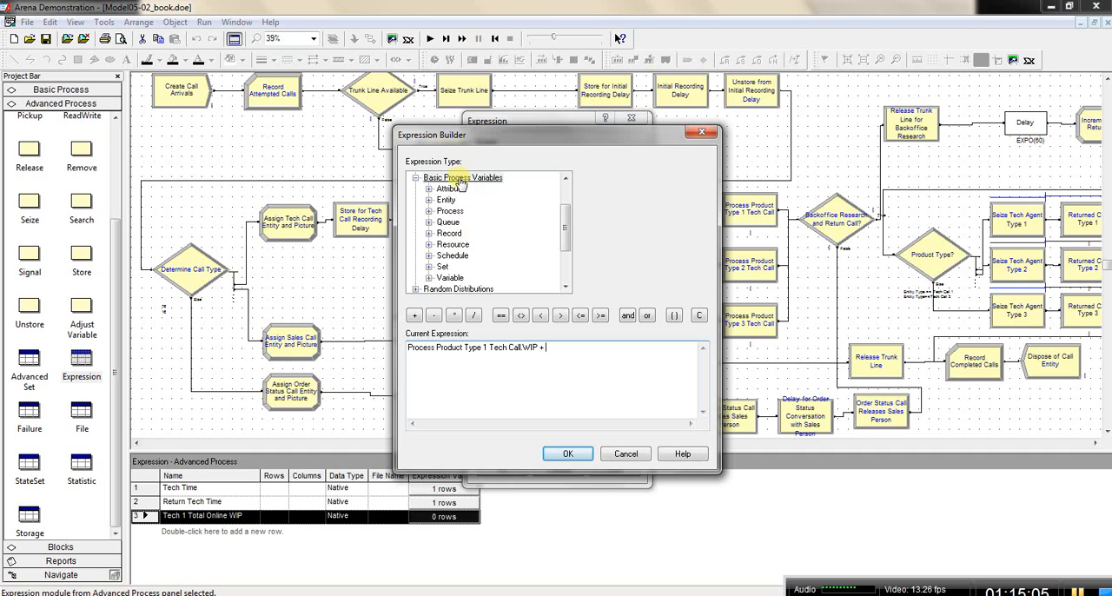
pyautogui.doubleClick(452, 277)
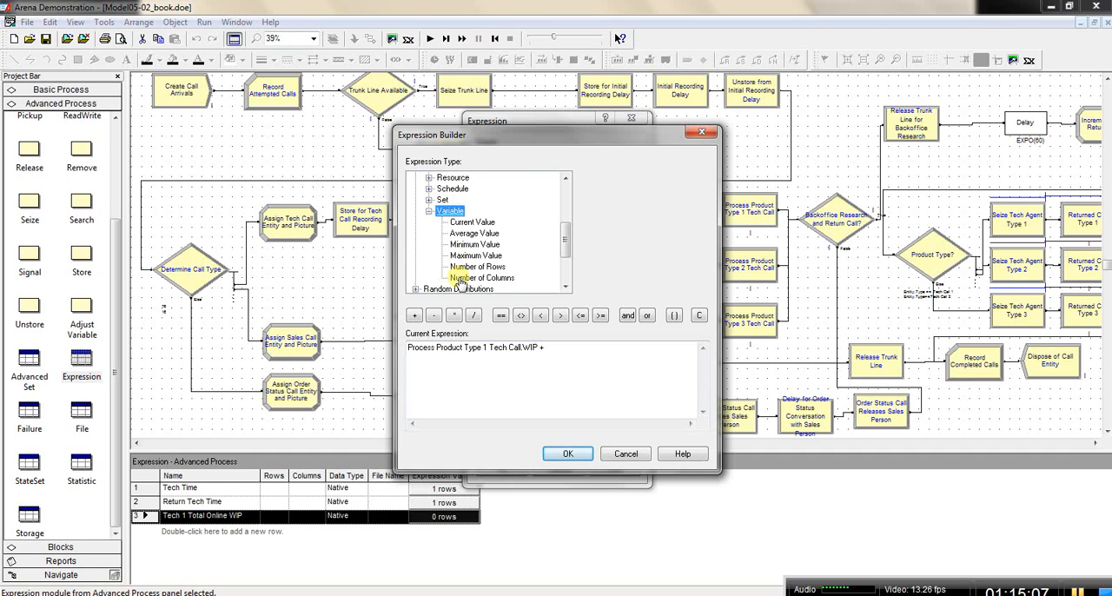
pyautogui.click(473, 223)
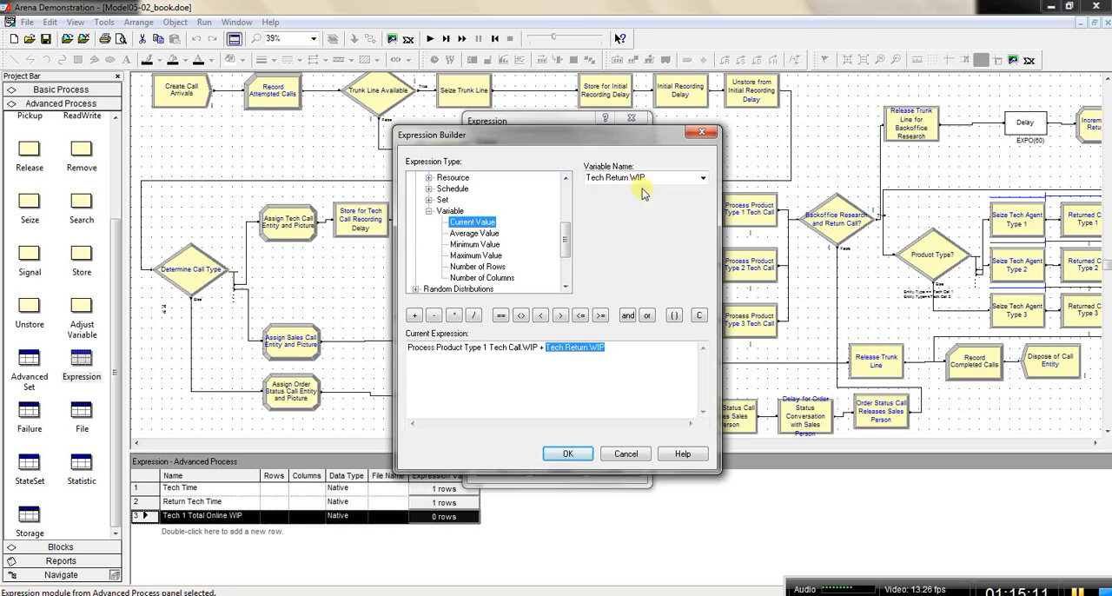
pyautogui.click(609, 347)
pyautogui.click(675, 316)
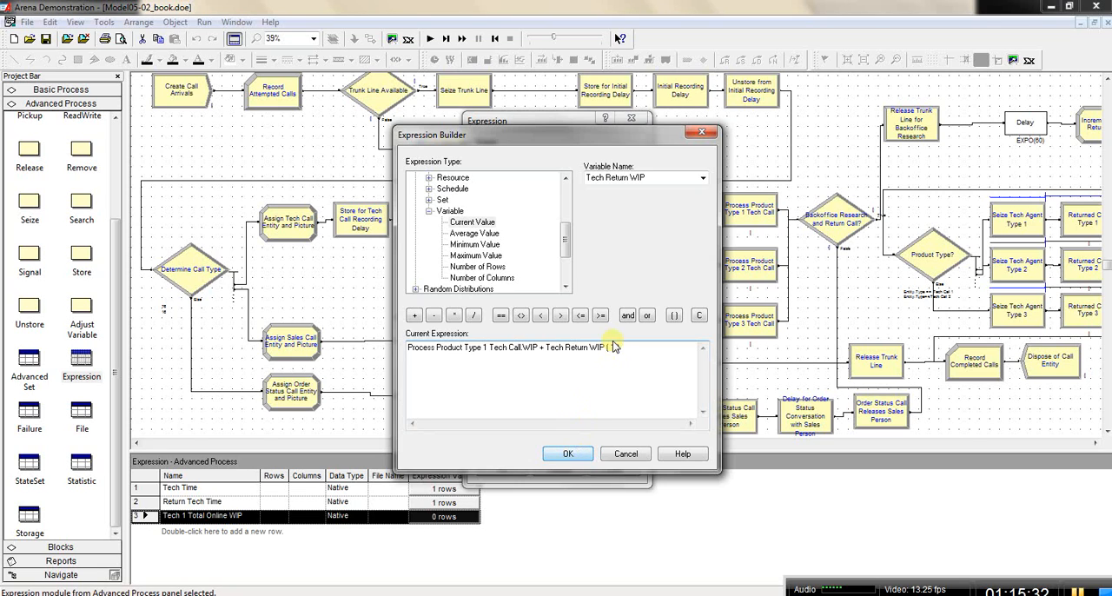
pyautogui.click(566, 455)
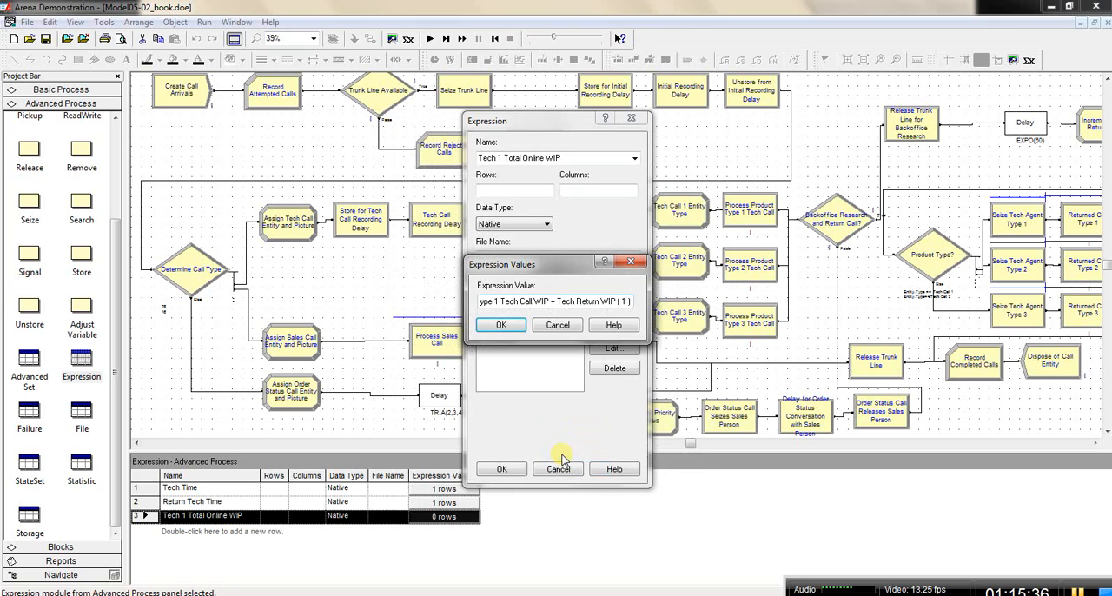
pyautogui.click(504, 325)
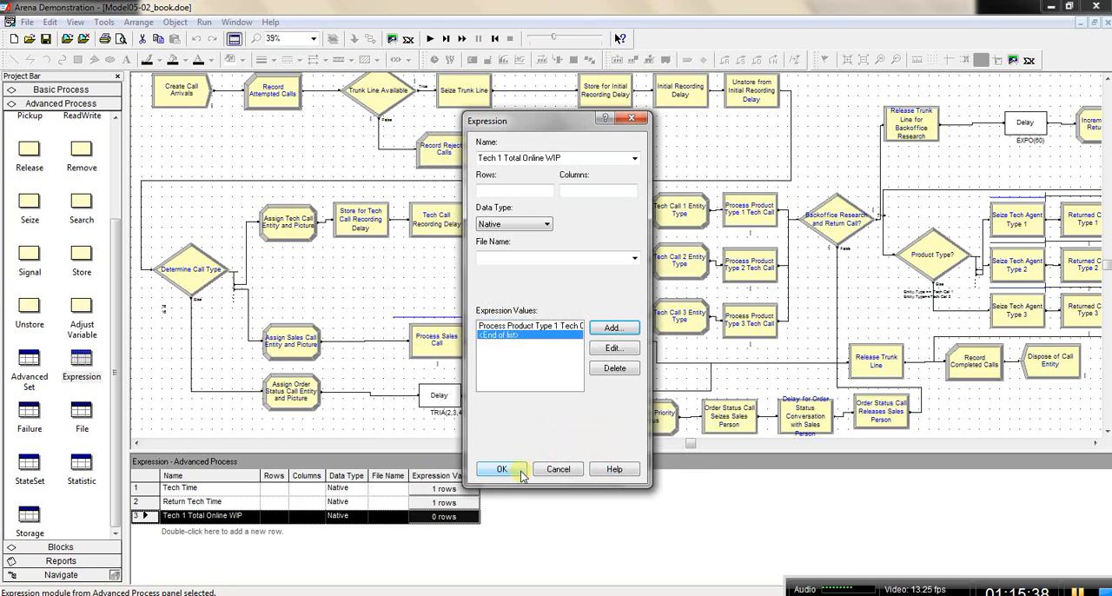
pyautogui.click(506, 469)
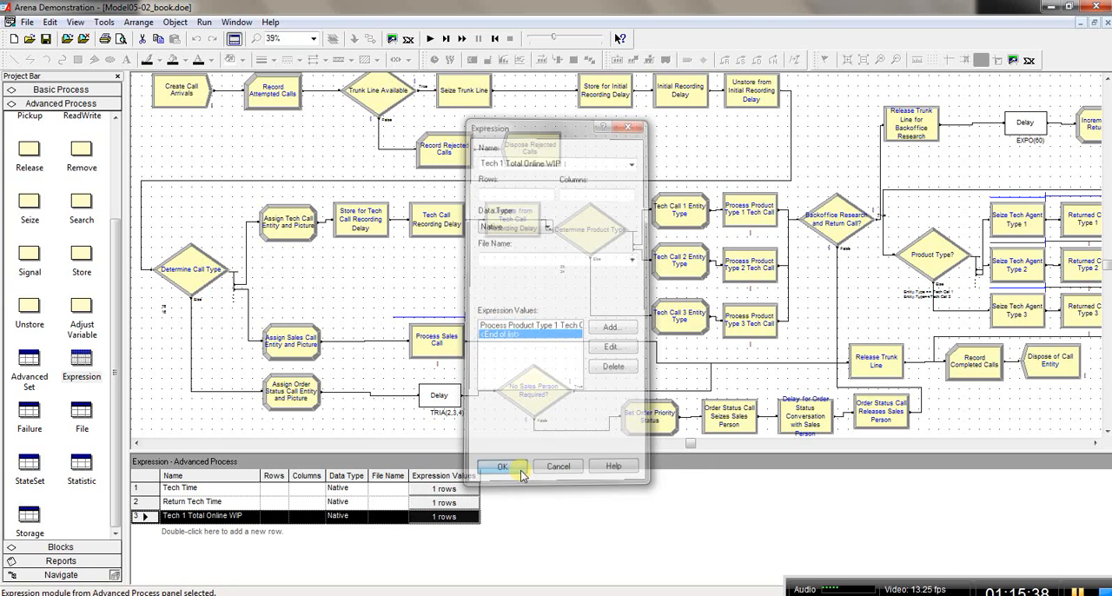
# Step: Add a fourth expression row and choose the existing Tech 1 Total Online WIP as its name, duplicating that expression
pyautogui.doubleClick(256, 535)
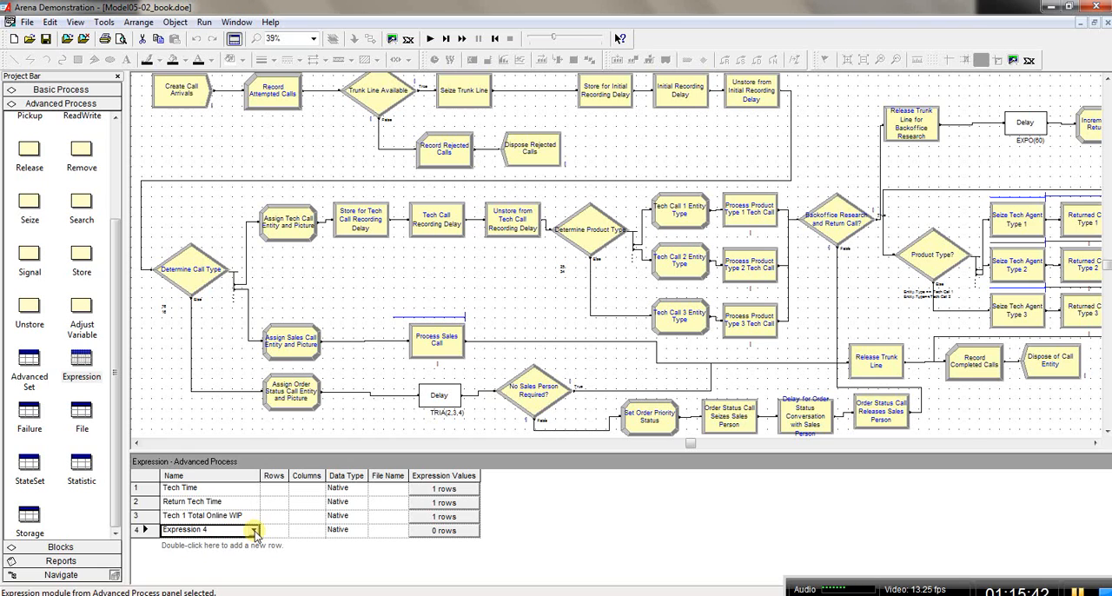
pyautogui.click(255, 531)
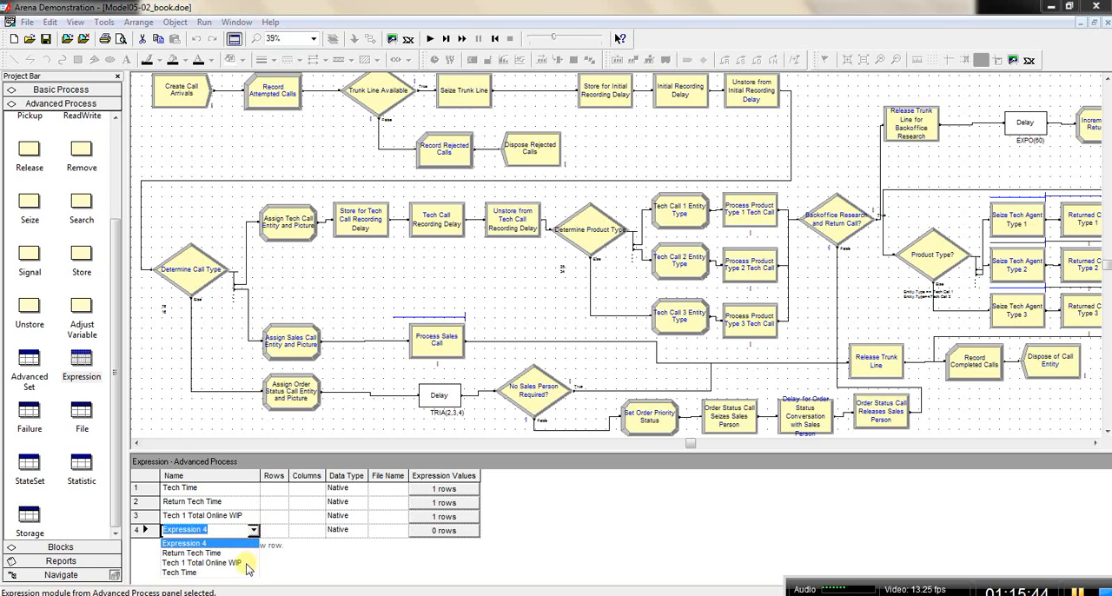
pyautogui.click(245, 563)
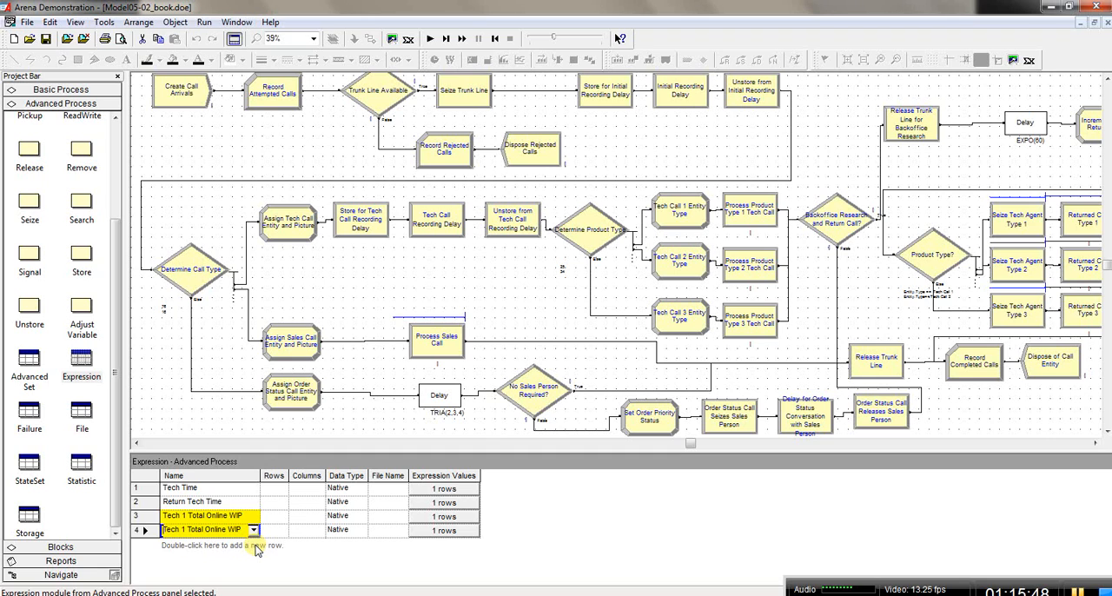
# Step: Add a fifth expression row and choose the existing Tech 1 Total Online WIP as its name to duplicate that expression
pyautogui.doubleClick(257, 546)
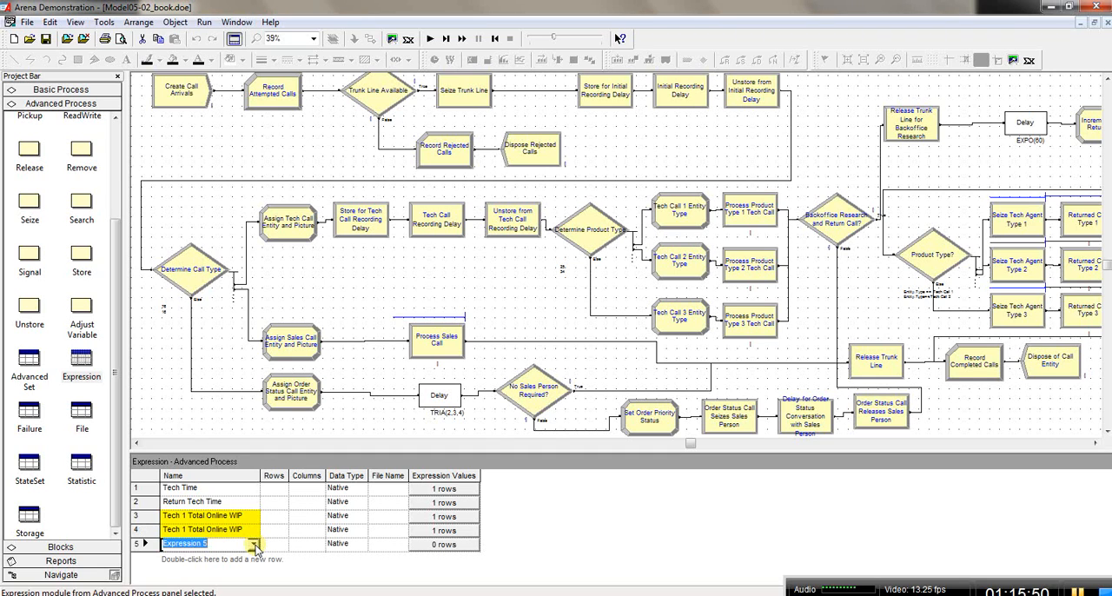
pyautogui.click(256, 547)
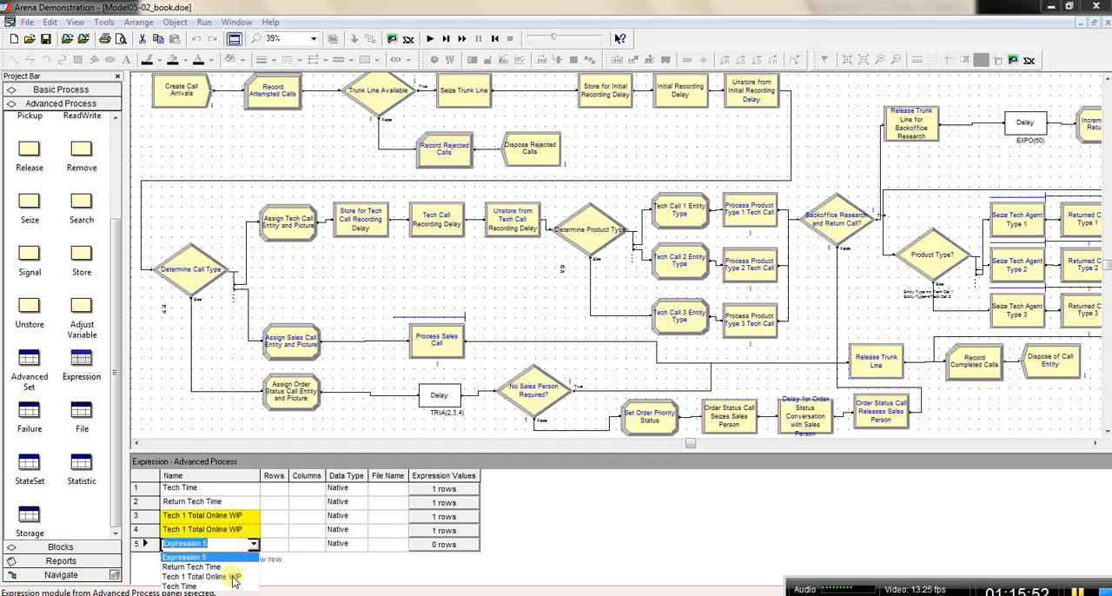
pyautogui.click(233, 580)
# Step: Rename the fourth expression row as Tech 2 Total Online WIP
pyautogui.click(189, 535)
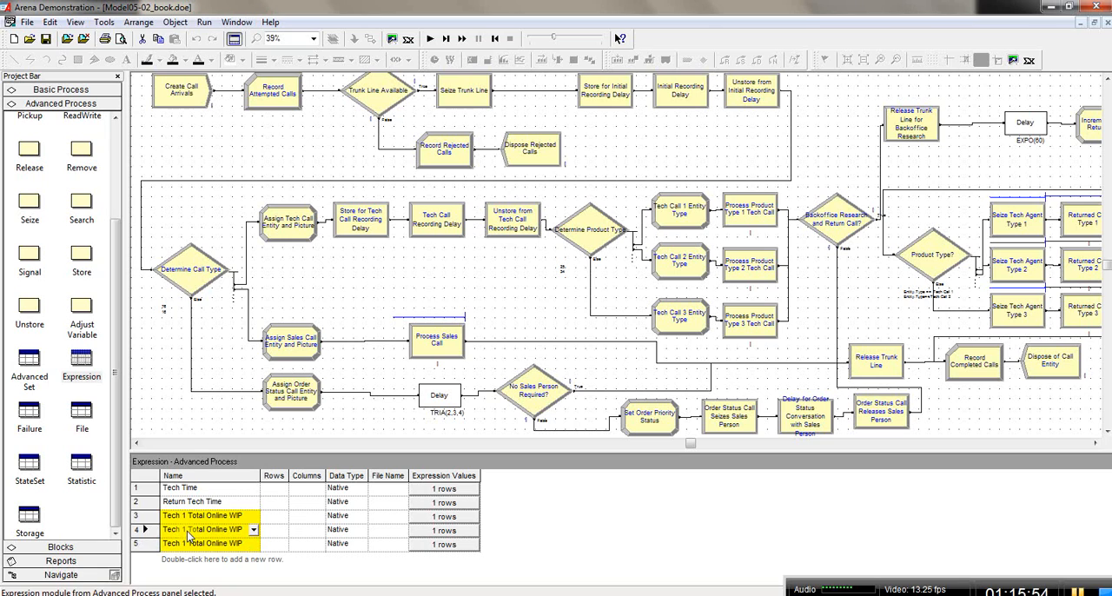
pyautogui.click(186, 530)
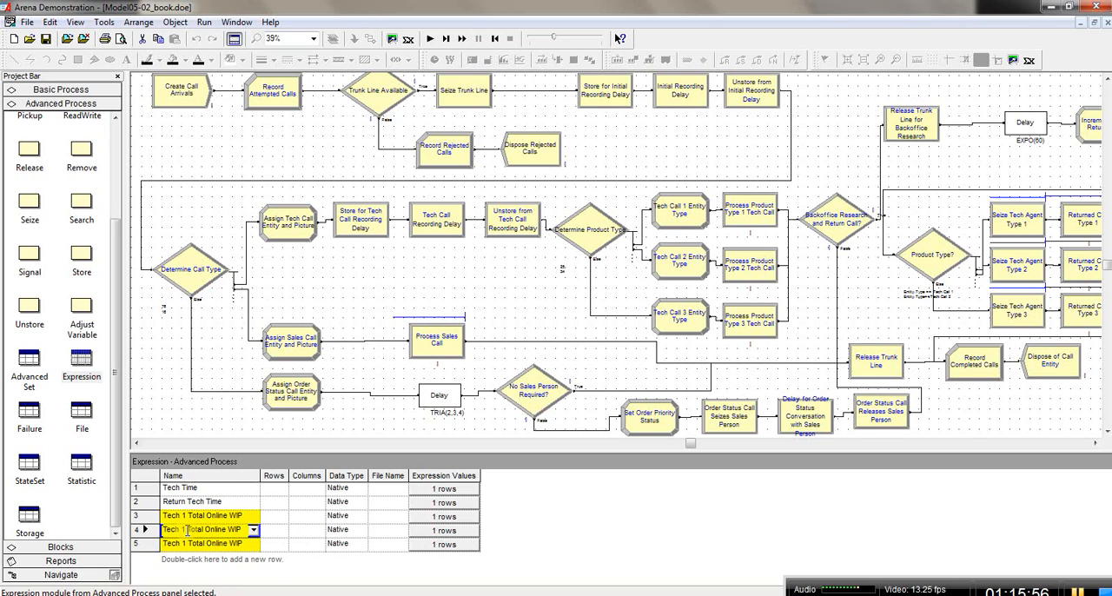
pyautogui.press('BackSpace')
pyautogui.write('2')
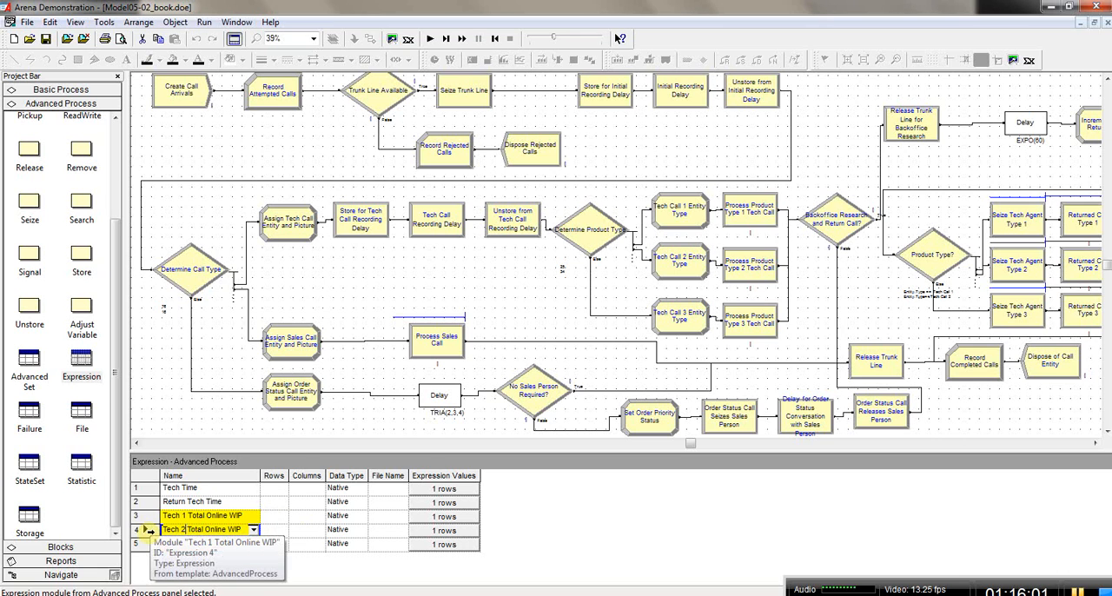
# Step: Change the expression value of Tech 2 Total Online WIP to Process Product Type 2 Tech Call.WIP + Tech Return WIP ( 2 )
pyautogui.doubleClick(148, 530)
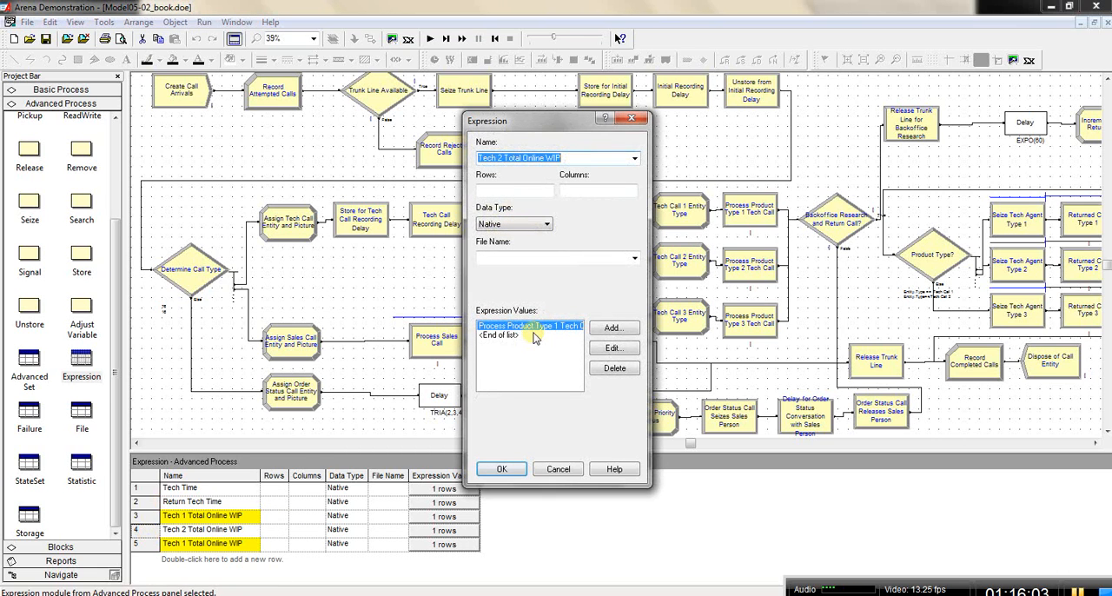
pyautogui.doubleClick(535, 327)
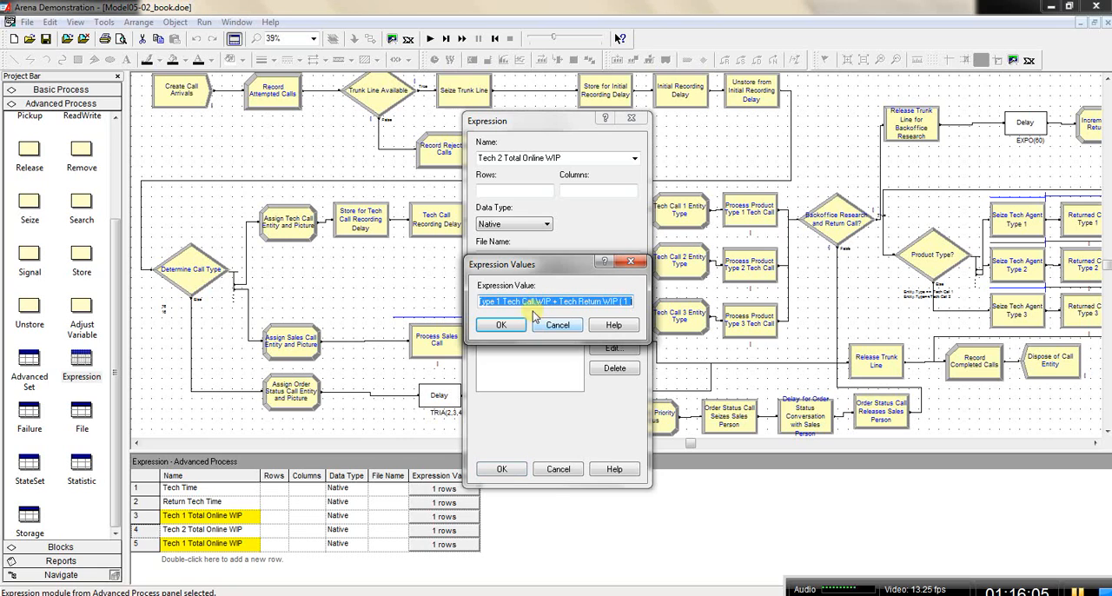
pyautogui.click(502, 301)
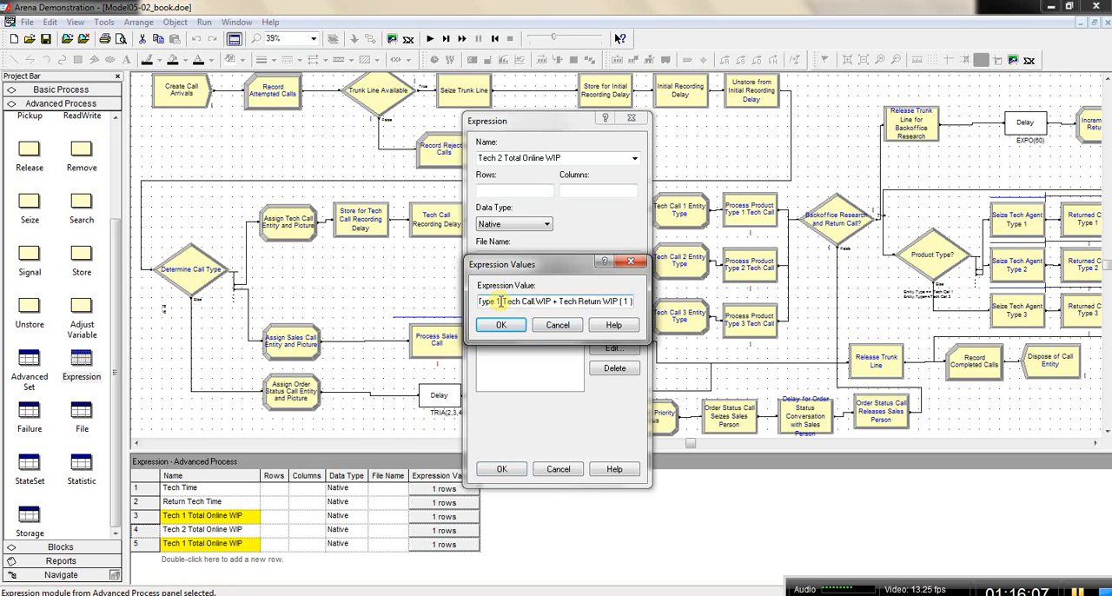
pyautogui.press('BackSpace')
pyautogui.write('2')
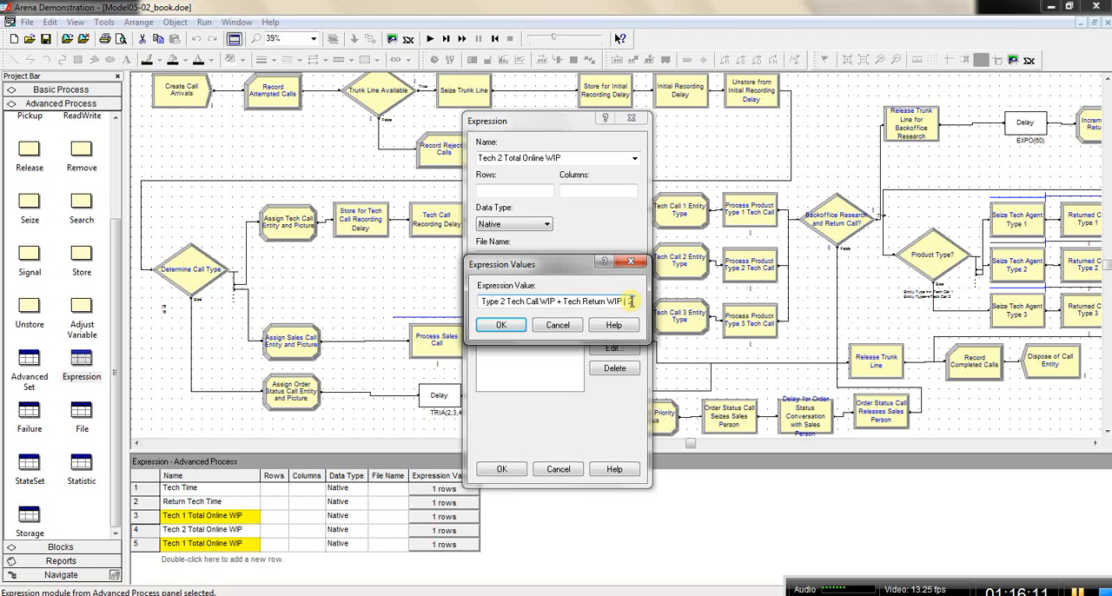
pyautogui.click(502, 324)
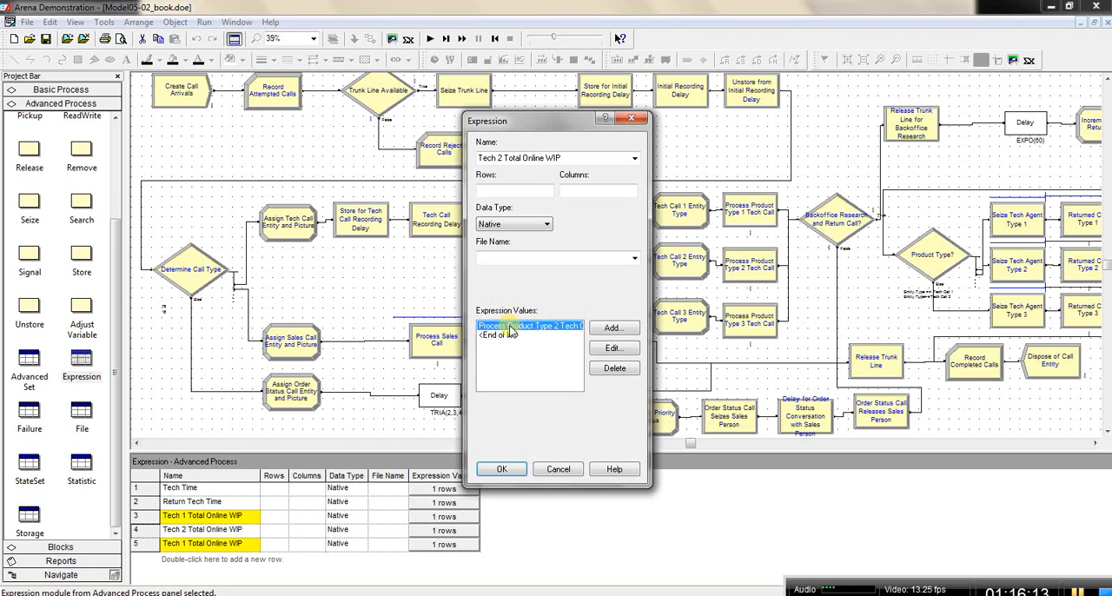
pyautogui.click(502, 469)
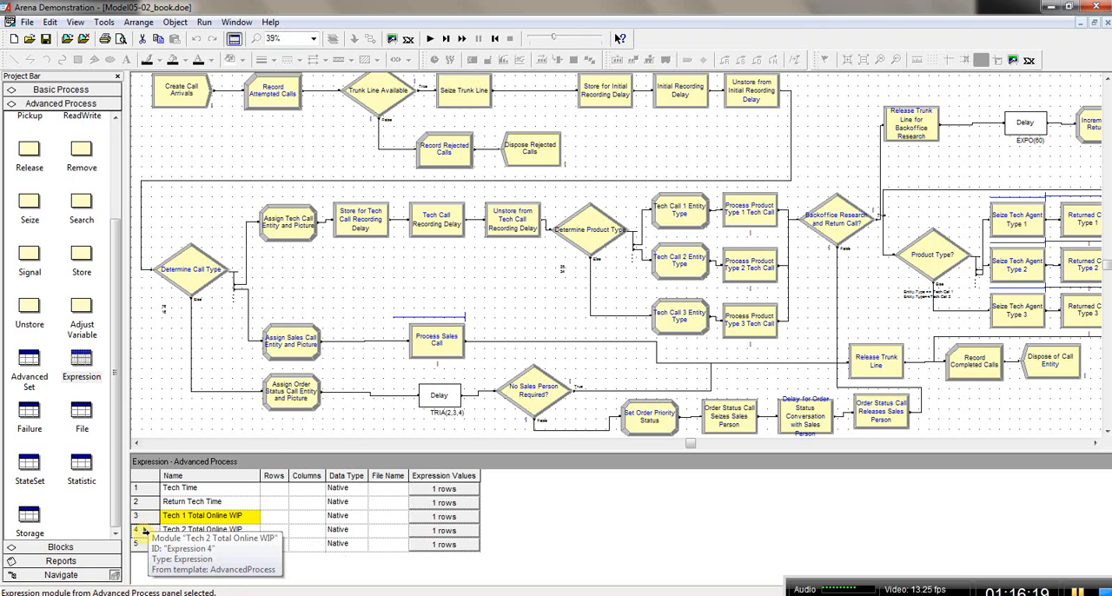
# Step: Reopen the Tech 2 Total Online WIP value in the Expression Builder and remove its Process Product Type 2 Tech Call.WIP term
pyautogui.rightClick(144, 536)
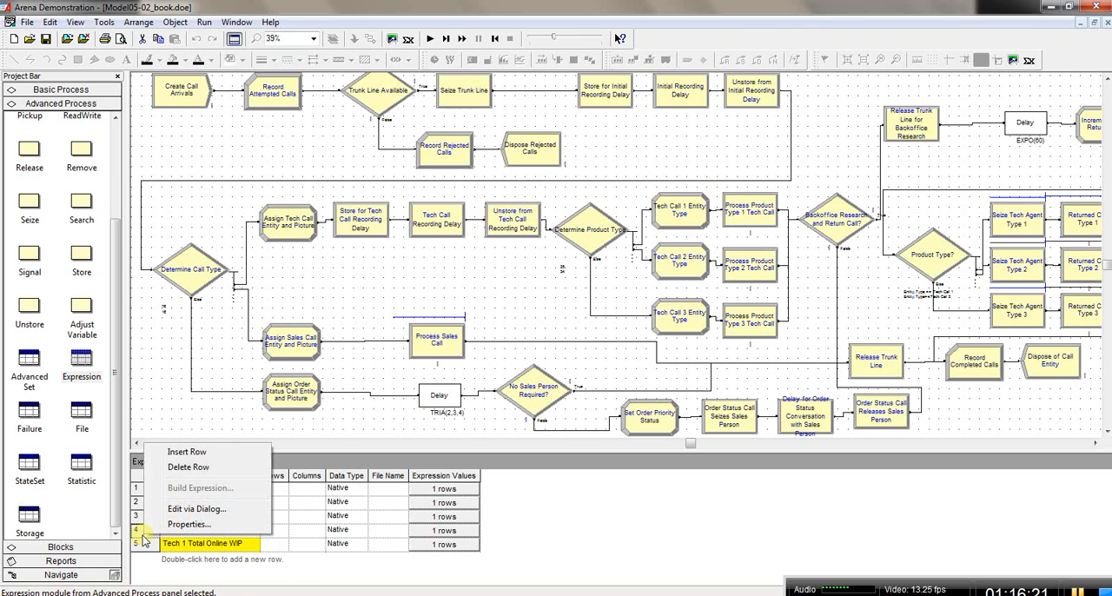
pyautogui.click(196, 508)
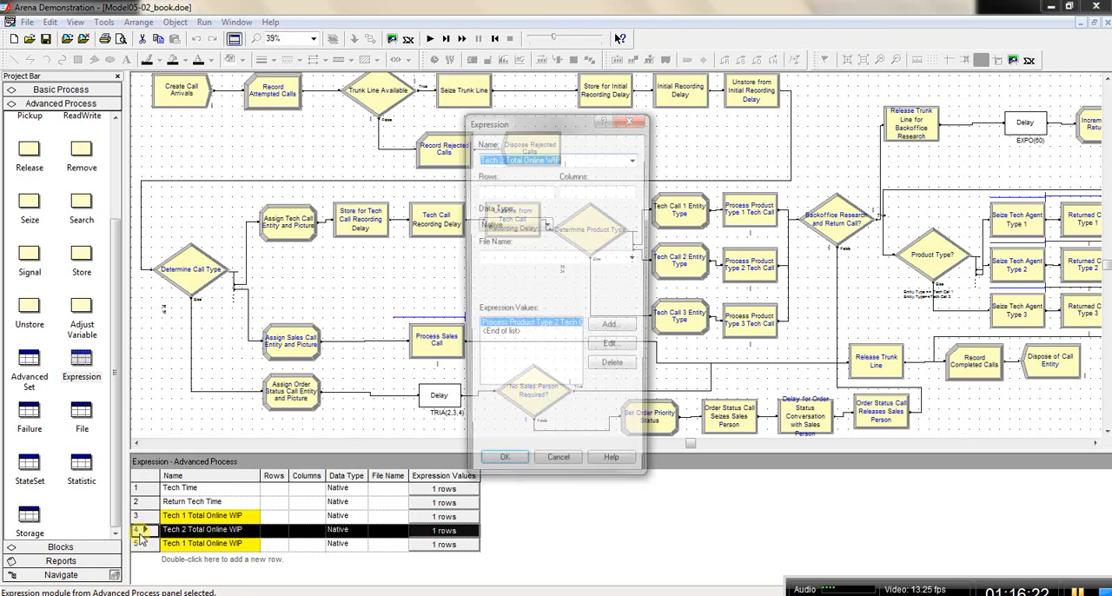
pyautogui.click(527, 326)
pyautogui.doubleClick(527, 327)
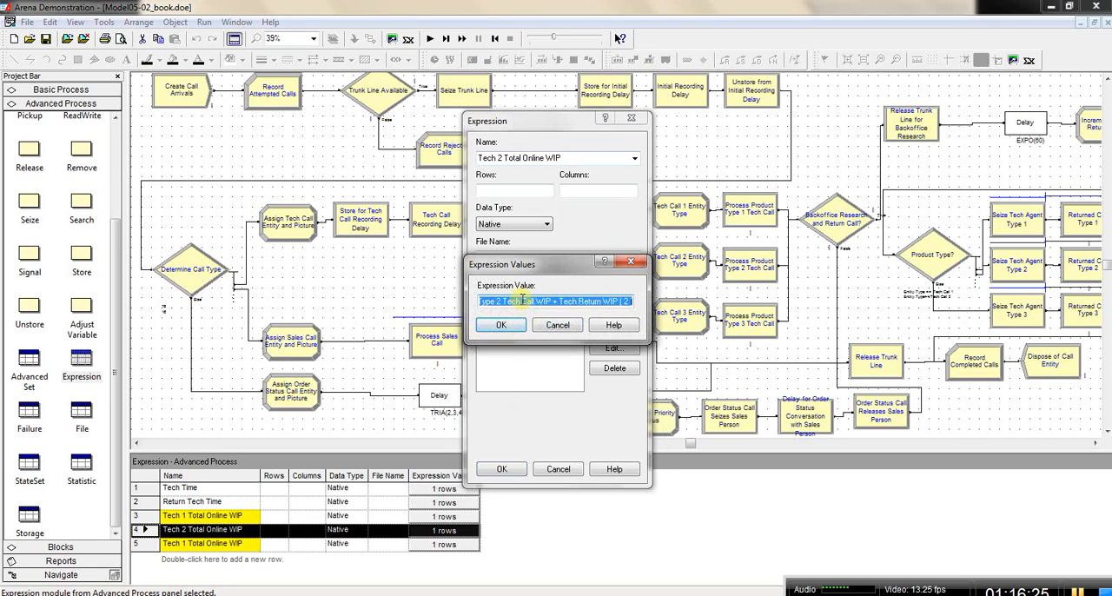
pyautogui.rightClick(526, 300)
pyautogui.click(565, 418)
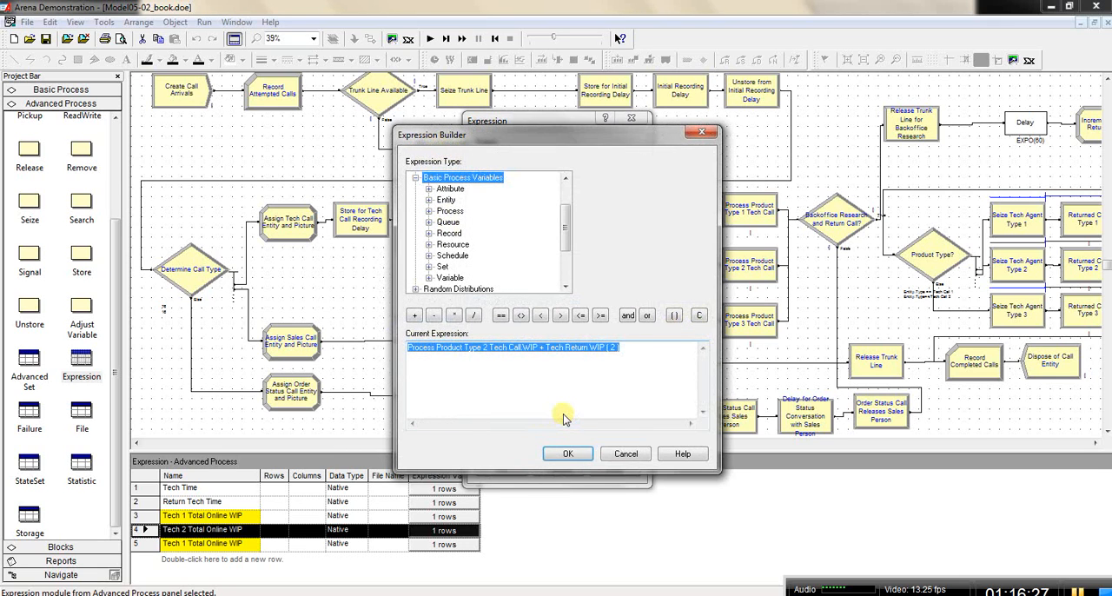
pyautogui.click(515, 358)
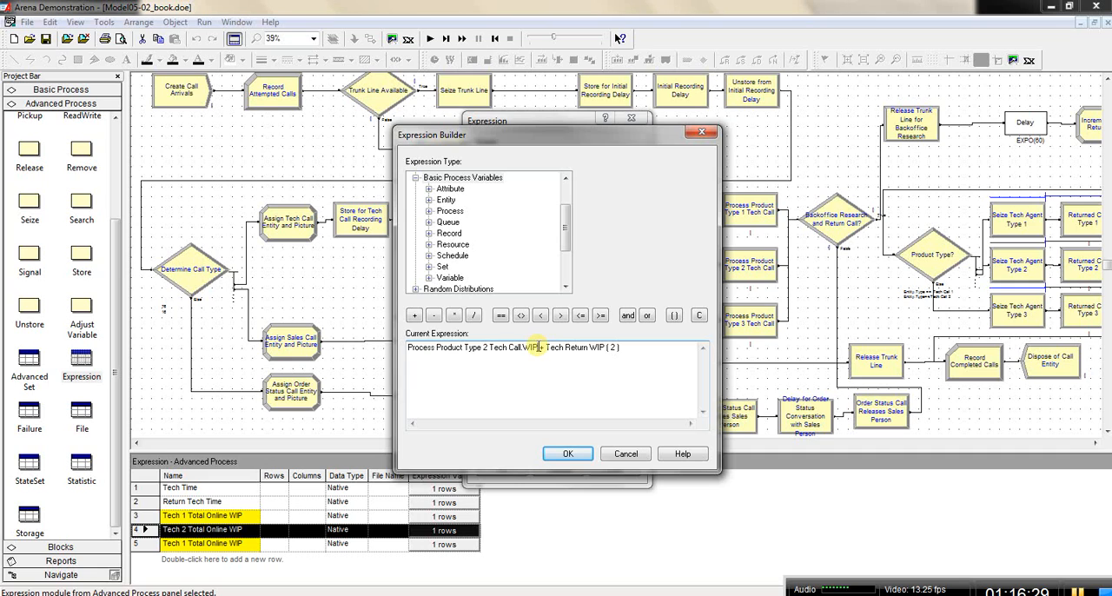
pyautogui.moveTo(538, 346); pyautogui.dragTo(415, 347)
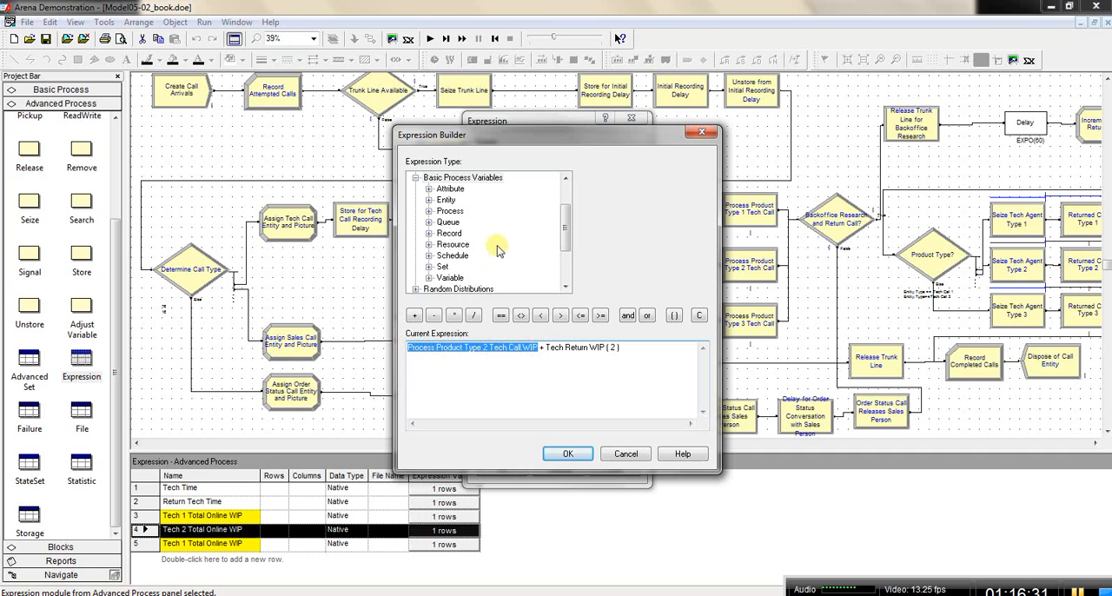
pyautogui.press('Delete')
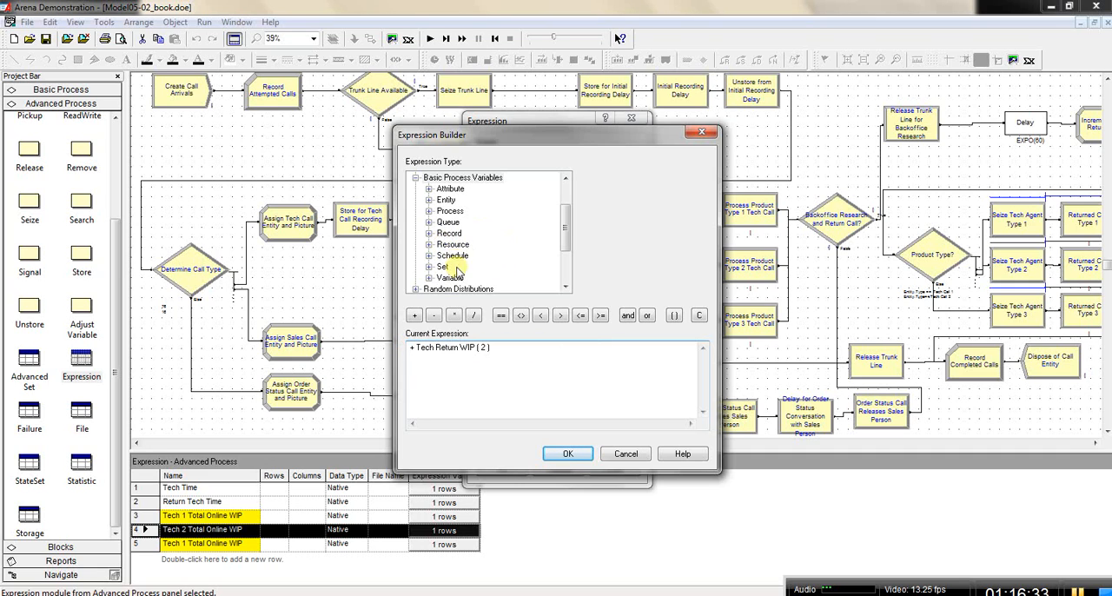
# Step: Insert Number In Process for Process Product Type 2 Tech Call before + Tech Return WIP ( 2 ) and accept the expression
pyautogui.doubleClick(449, 211)
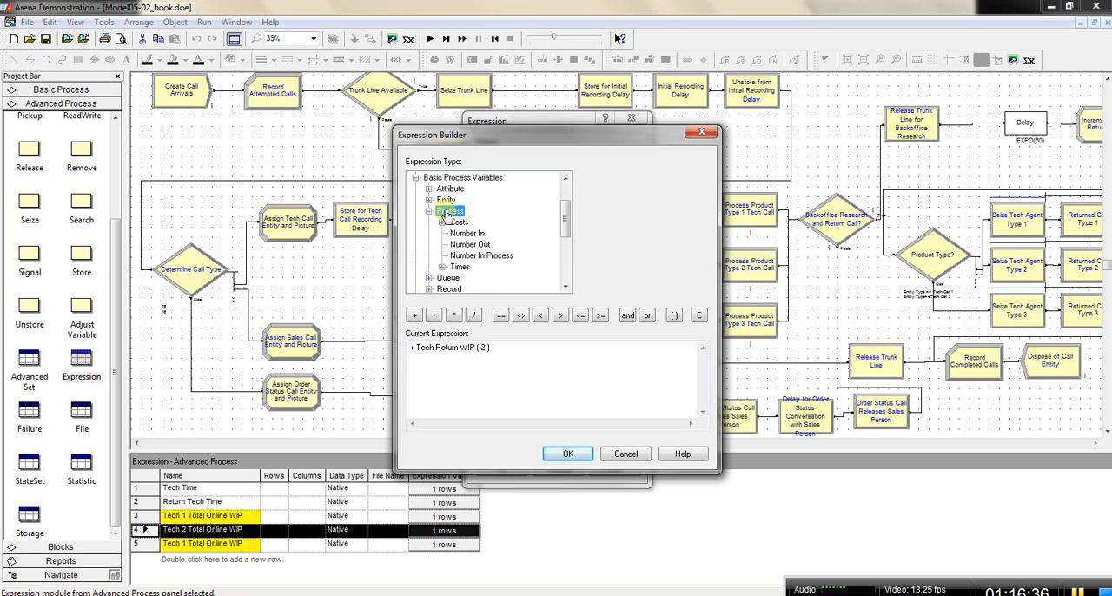
pyautogui.click(479, 255)
pyautogui.click(704, 178)
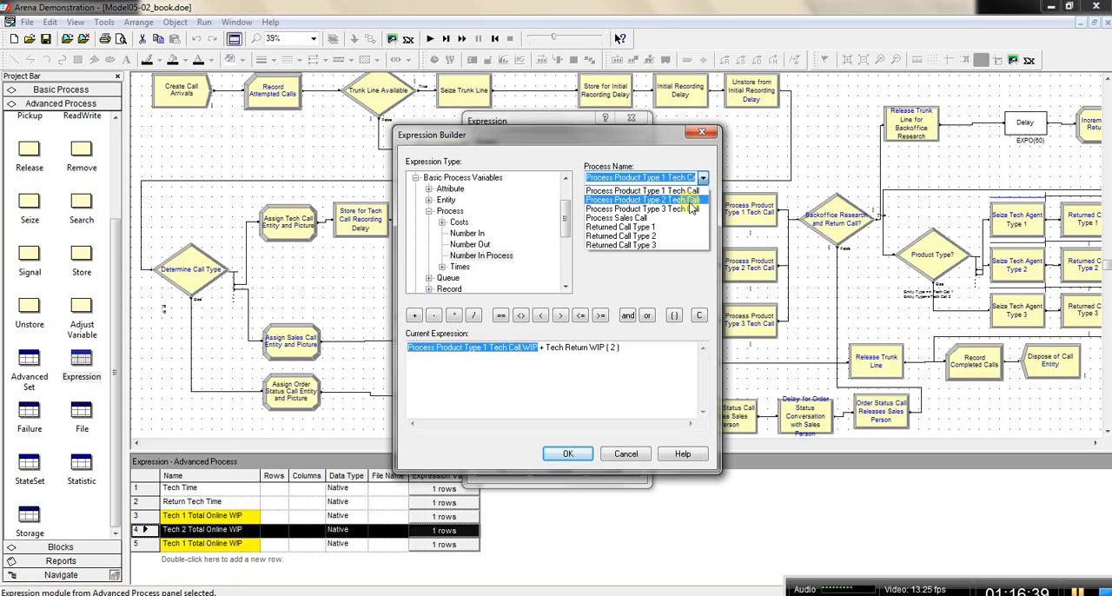
pyautogui.click(686, 200)
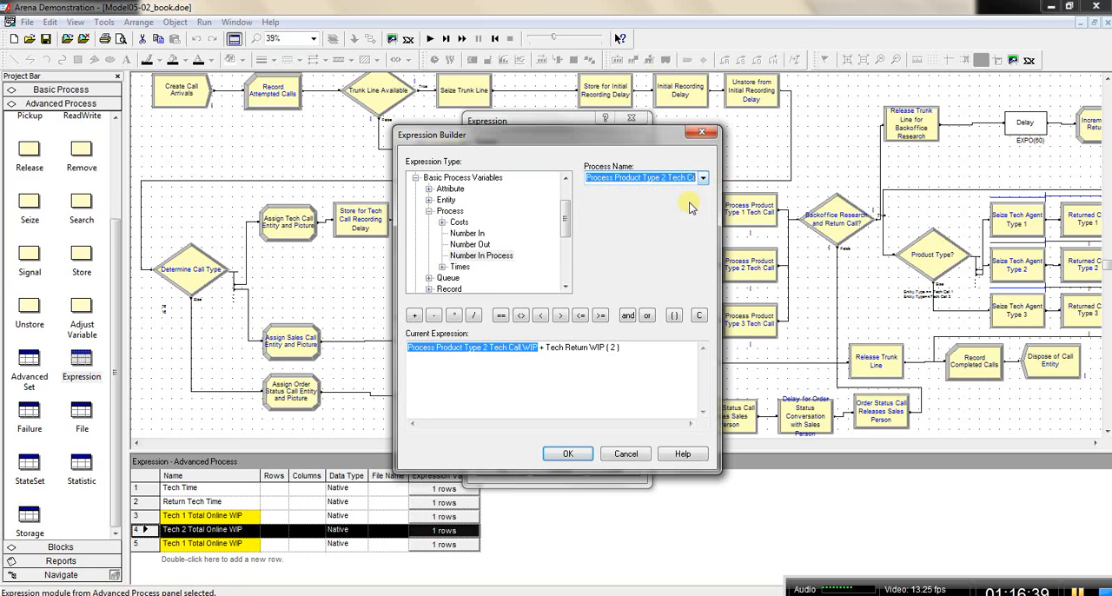
pyautogui.click(545, 346)
pyautogui.moveTo(549, 347); pyautogui.dragTo(599, 337)
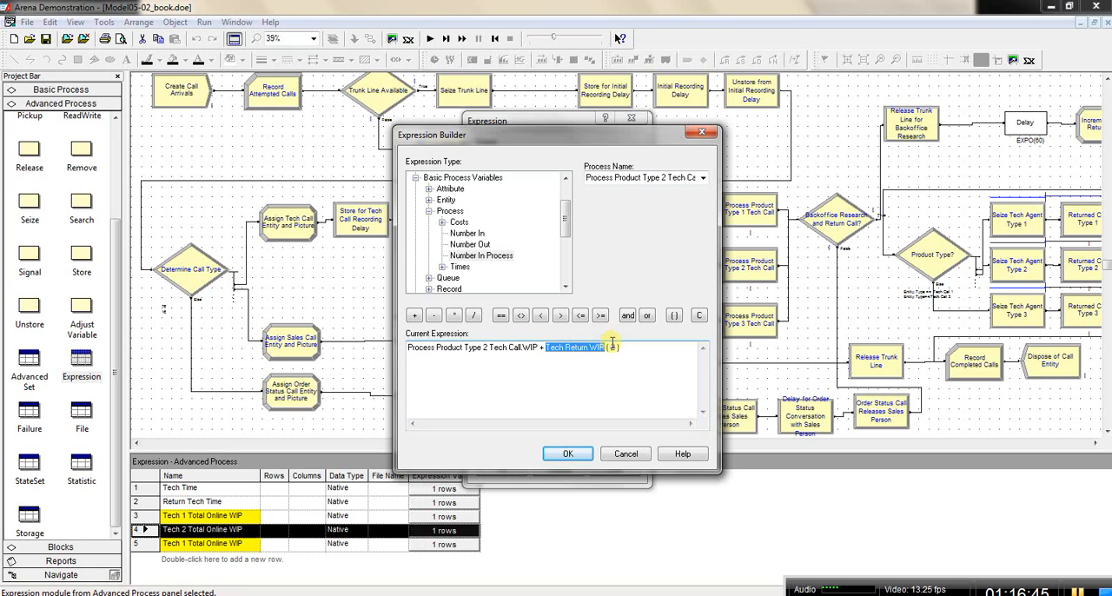
pyautogui.click(616, 345)
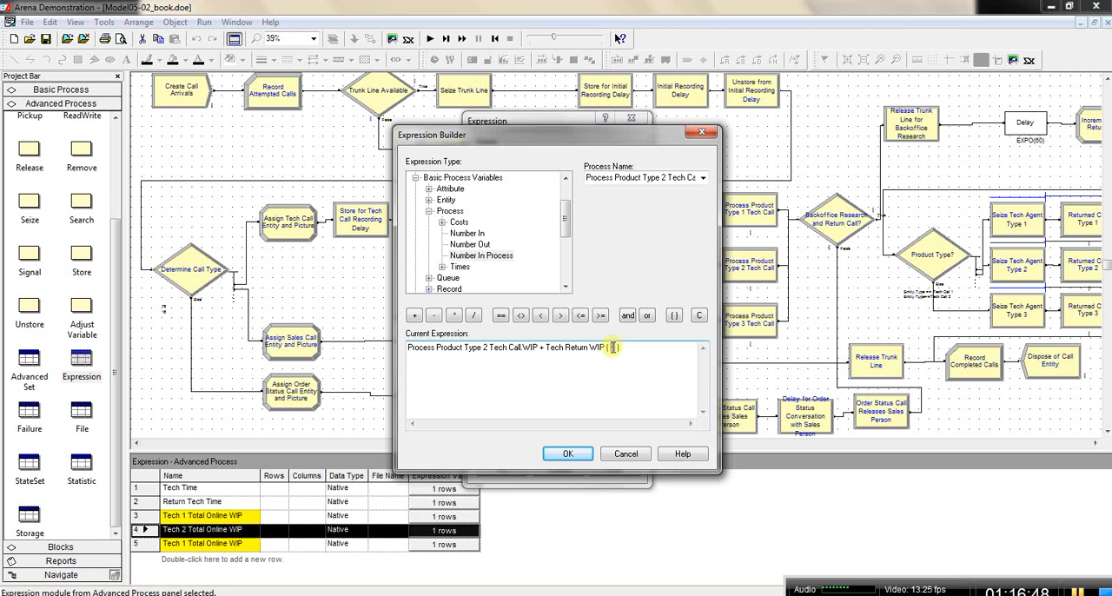
pyautogui.click(569, 453)
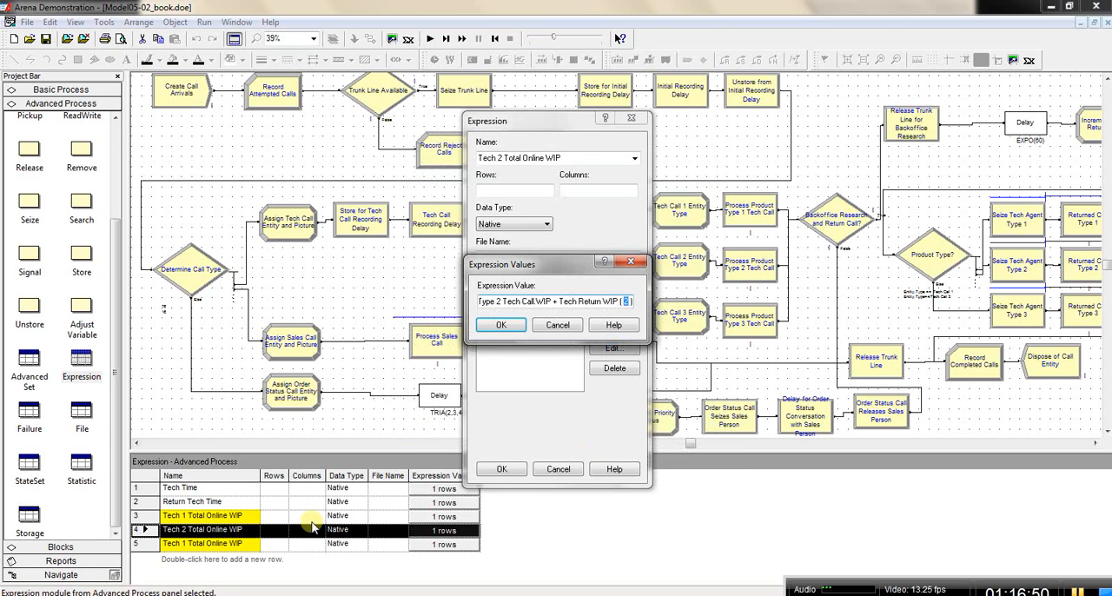
pyautogui.click(501, 324)
pyautogui.click(502, 469)
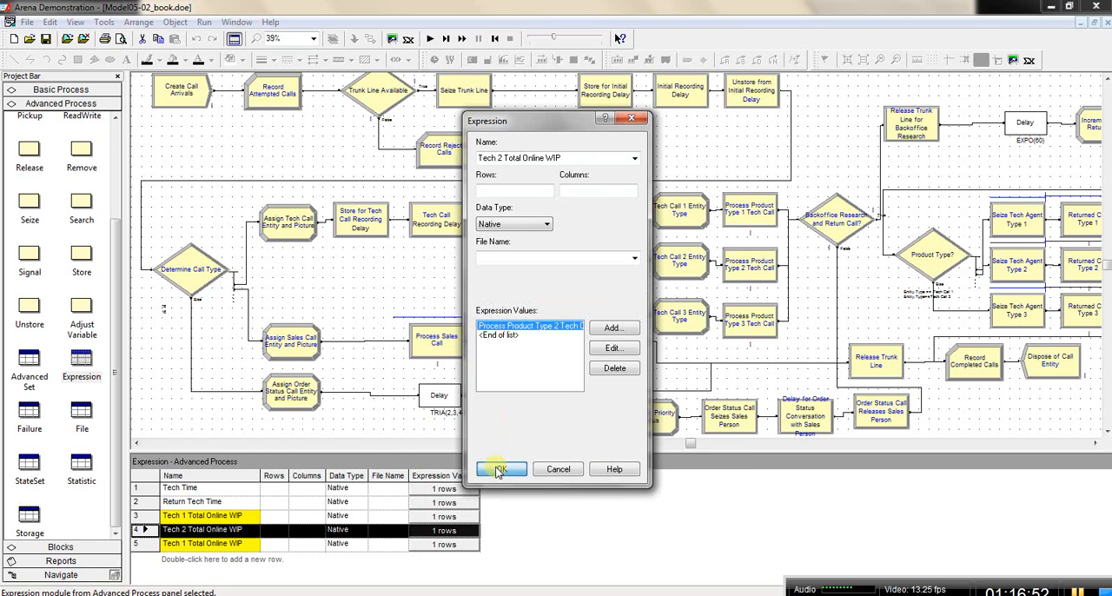
# Step: Rename the fifth expression row as Tech 3 Total Online WIP
pyautogui.click(247, 544)
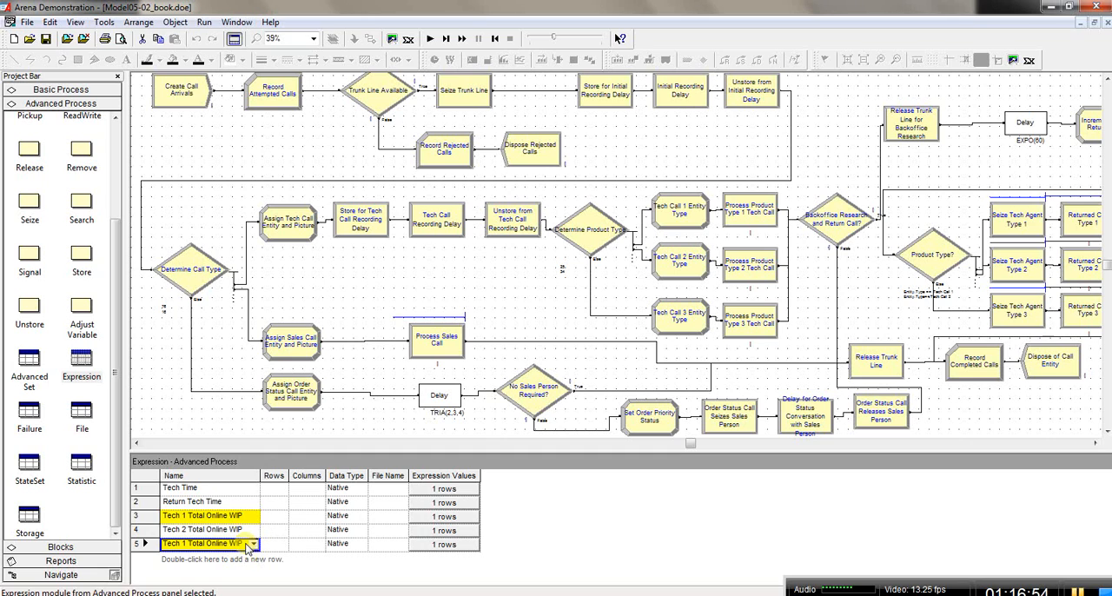
pyautogui.click(187, 544)
pyautogui.press('BackSpace')
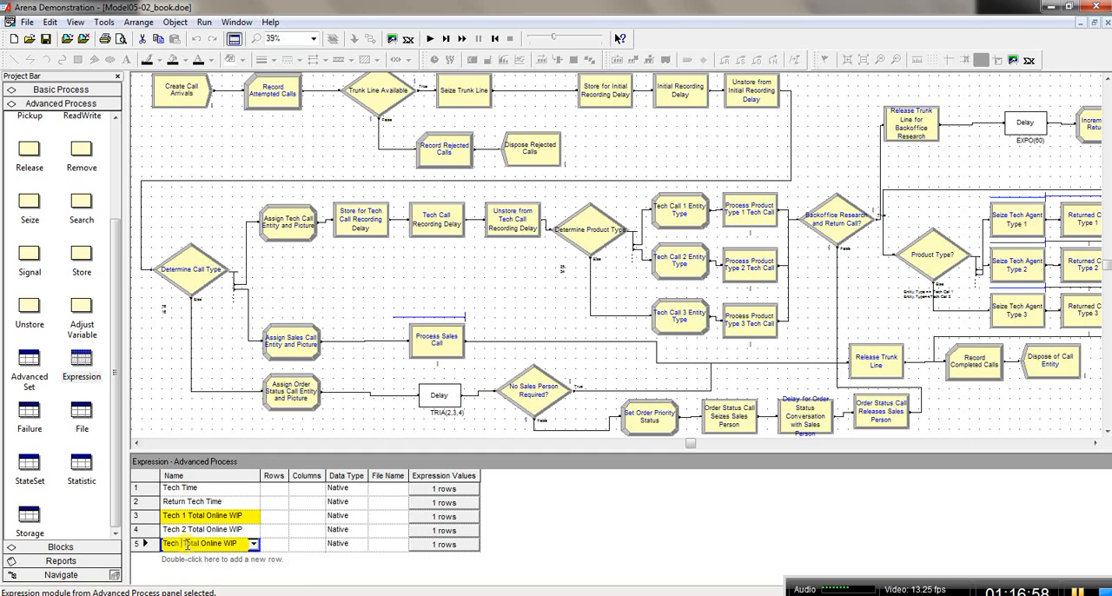
pyautogui.write('3')
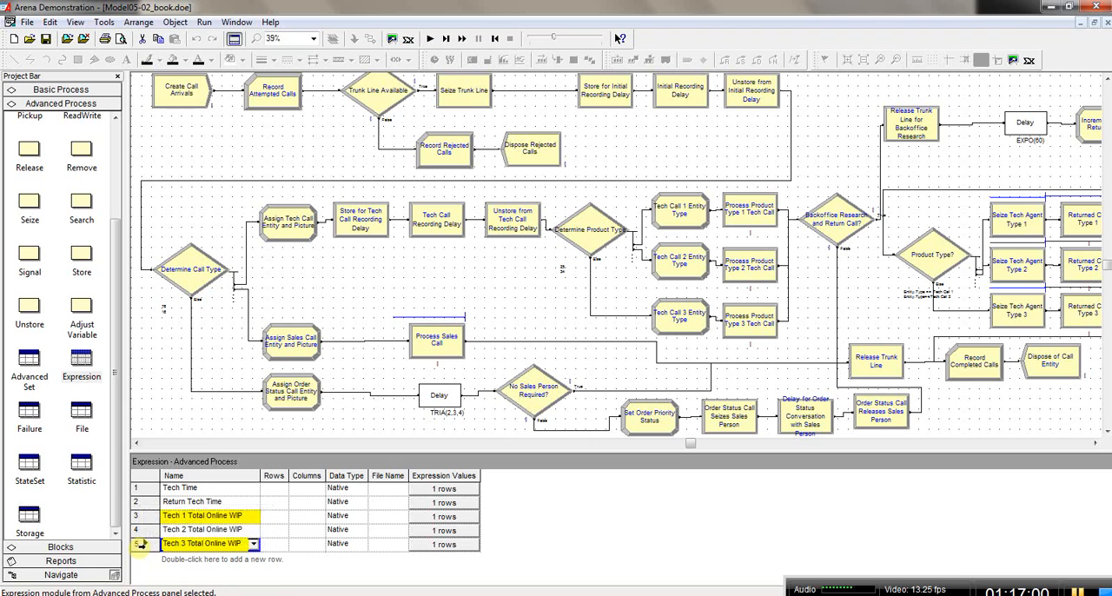
# Step: Open the Tech 3 Total Online WIP value in the Expression Builder and set the Tech Return WIP index to 3
pyautogui.doubleClick(141, 543)
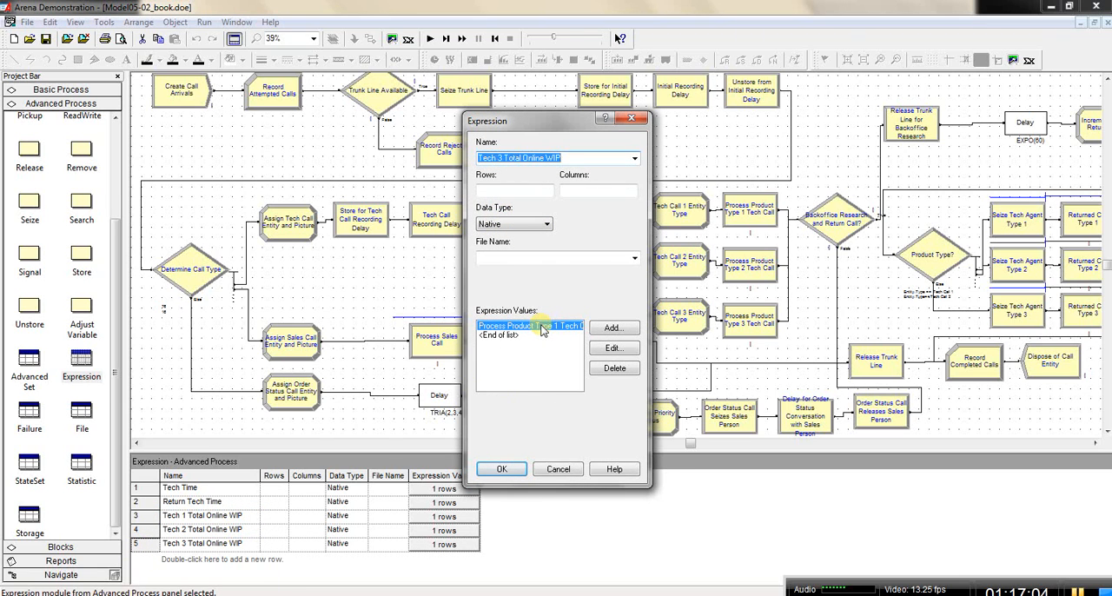
pyautogui.doubleClick(542, 329)
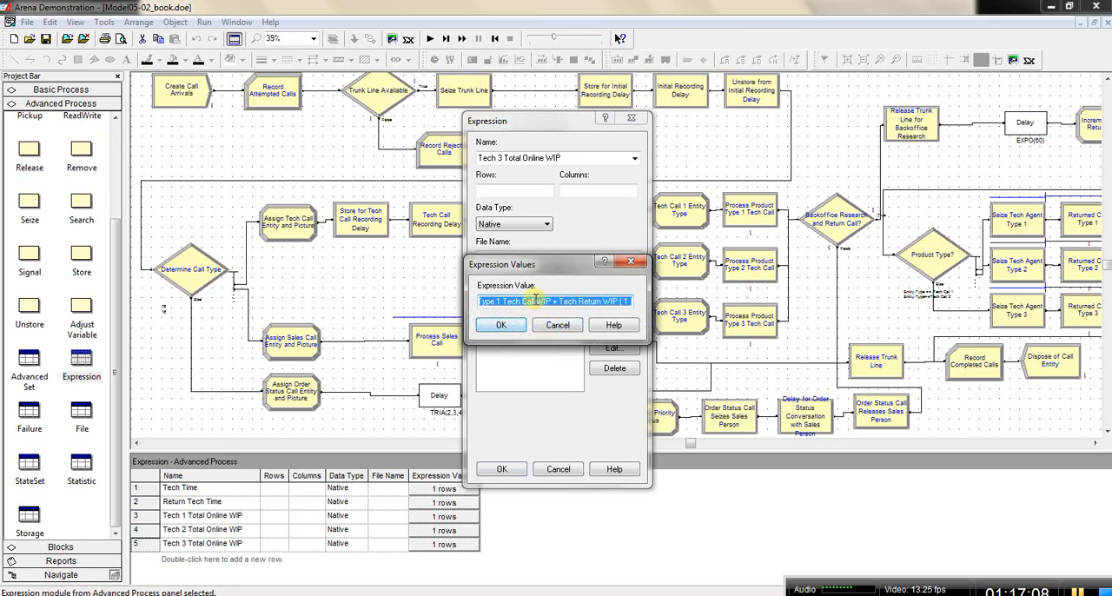
pyautogui.rightClick(535, 301)
pyautogui.click(572, 417)
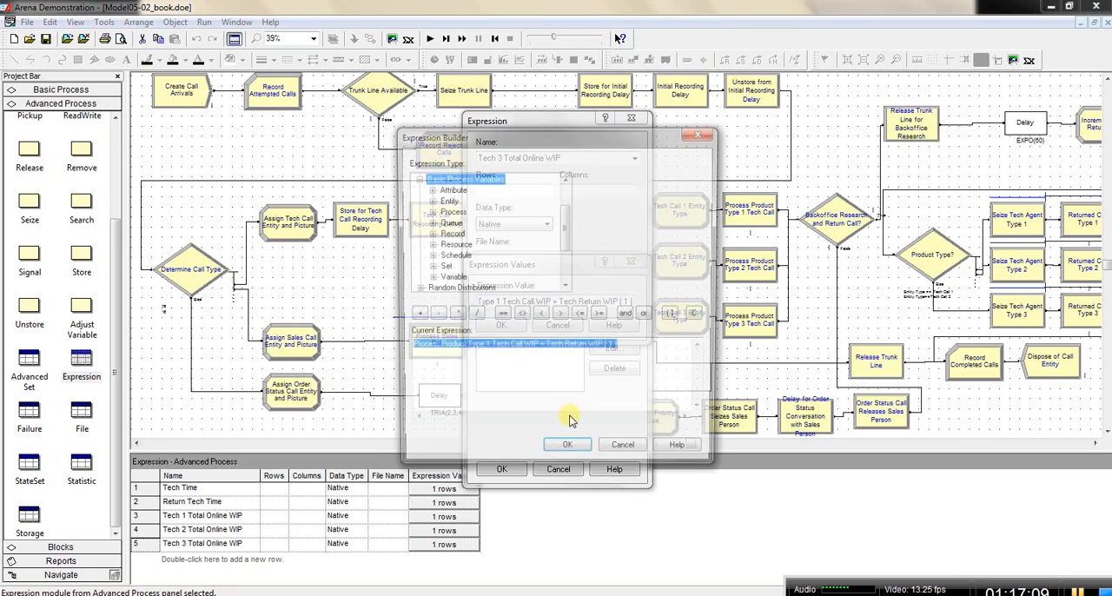
pyautogui.click(614, 348)
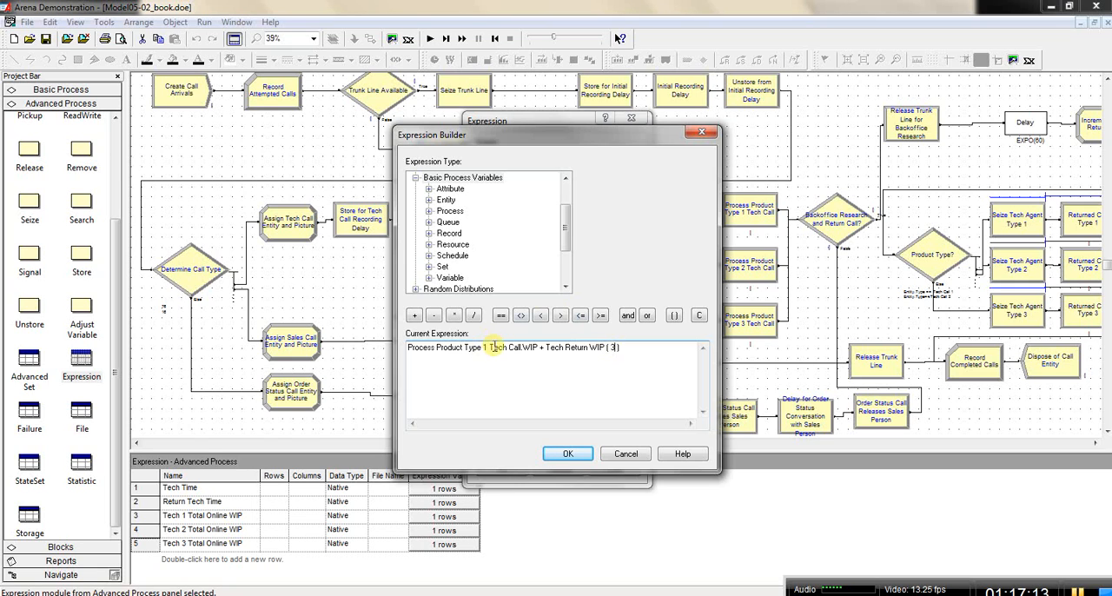
# Step: Replace the Process Product Type 1 Tech Call.WIP term with Number In Process for Process Product Type 3 Tech Call and accept the Tech 3 expression
pyautogui.moveTo(537, 347); pyautogui.dragTo(403, 348)
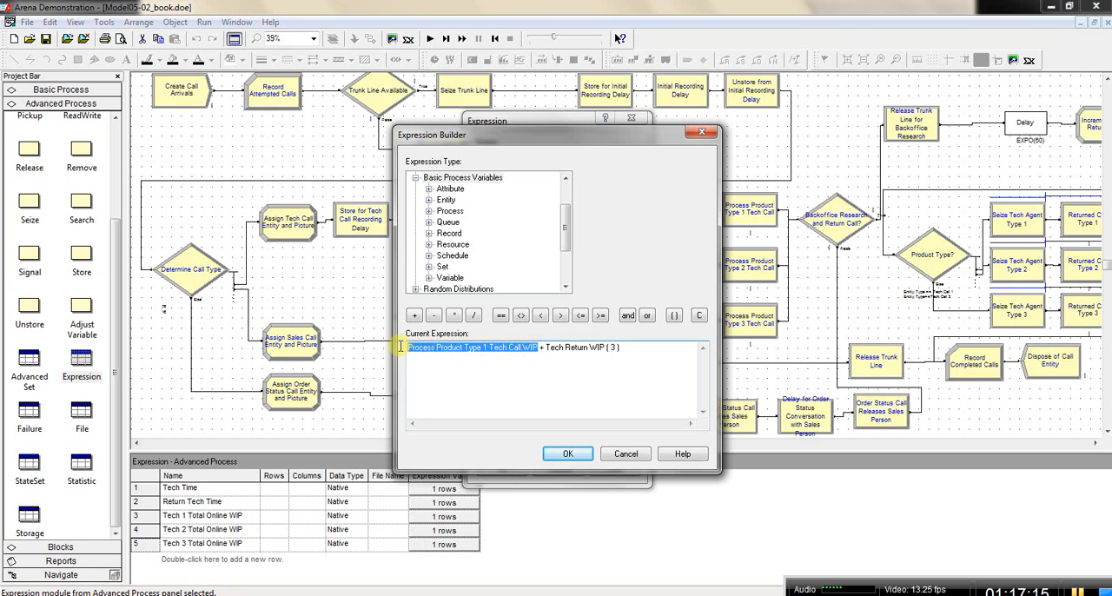
pyautogui.press('Delete')
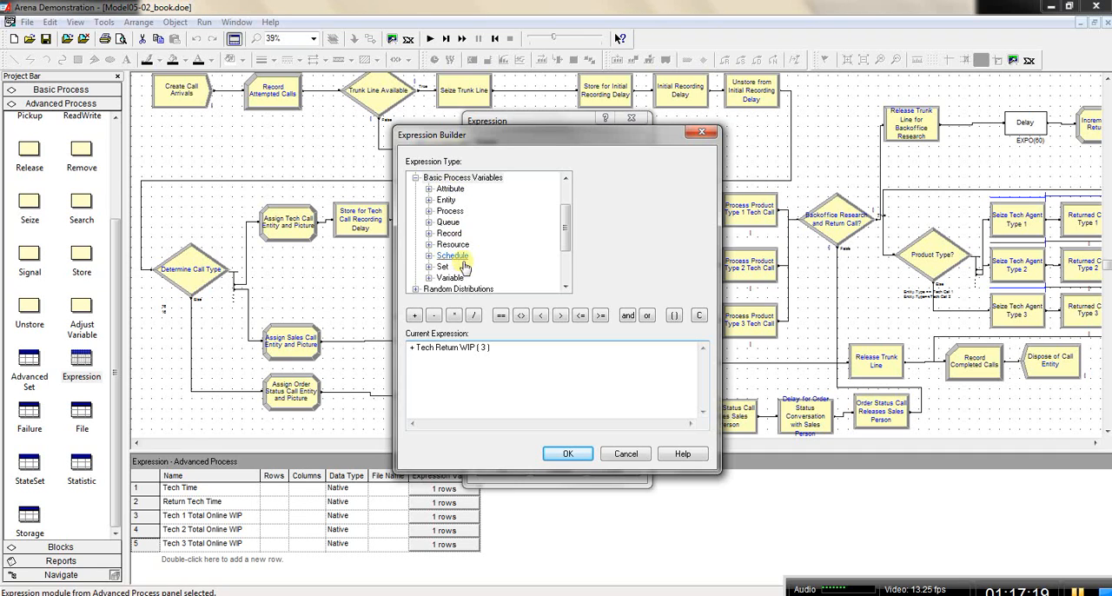
pyautogui.doubleClick(450, 211)
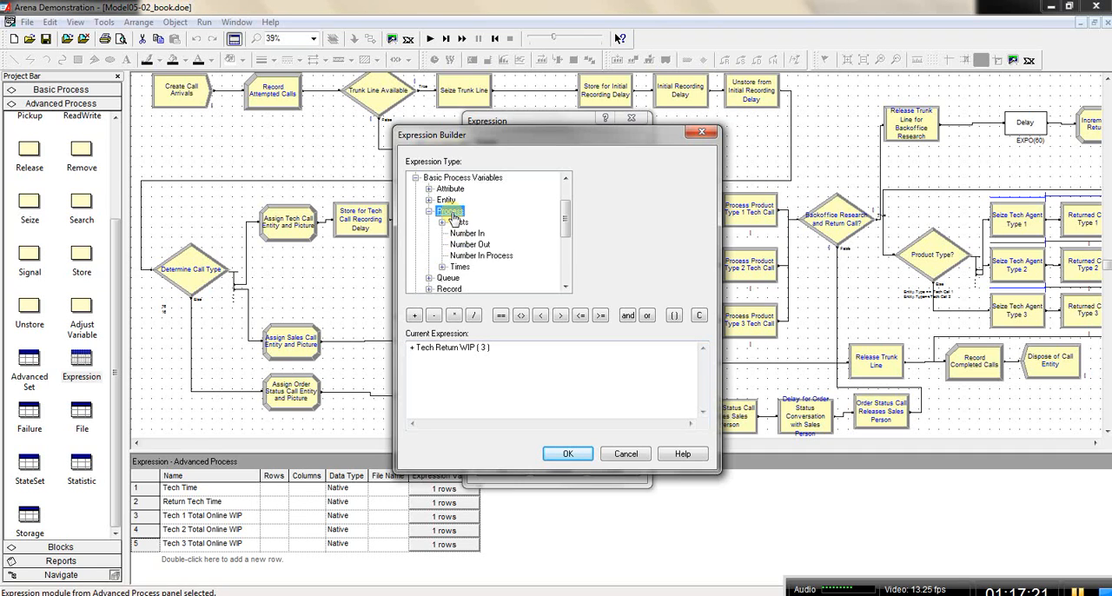
pyautogui.click(469, 257)
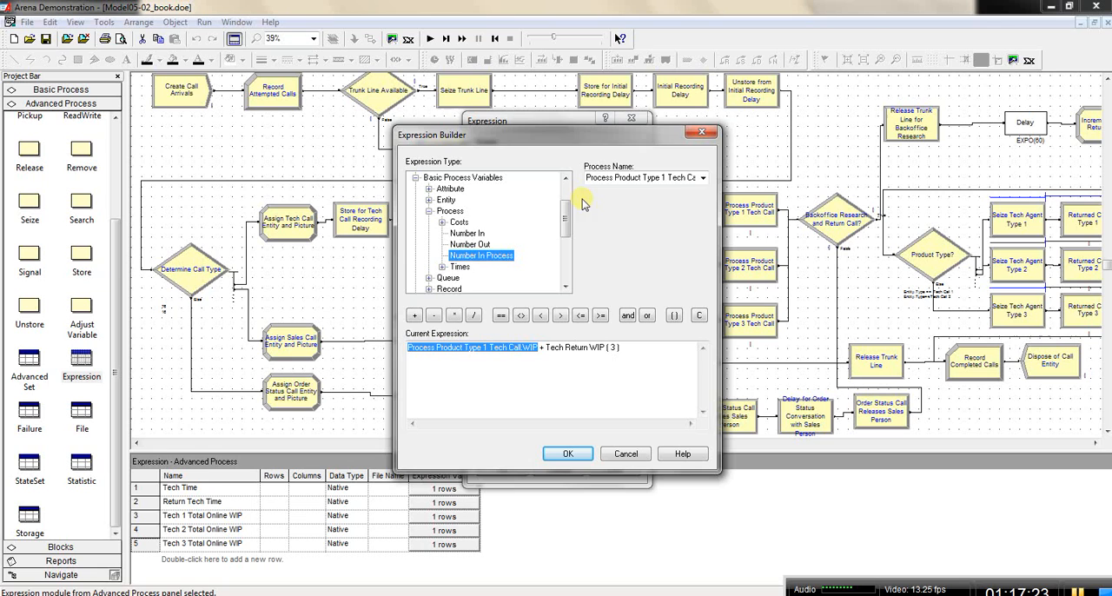
pyautogui.click(703, 177)
pyautogui.click(682, 209)
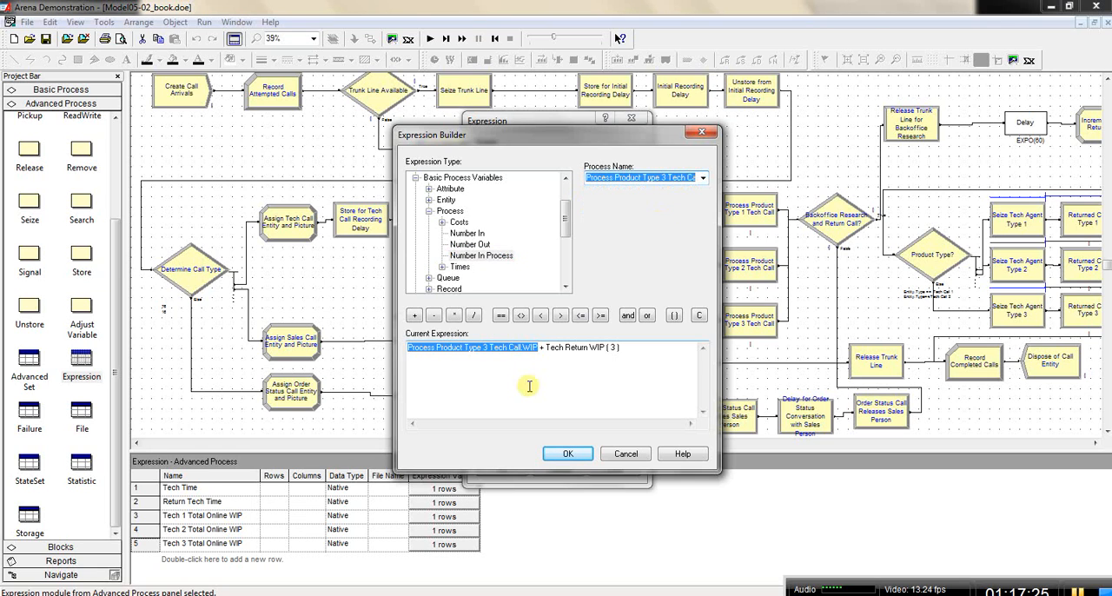
pyautogui.click(487, 347)
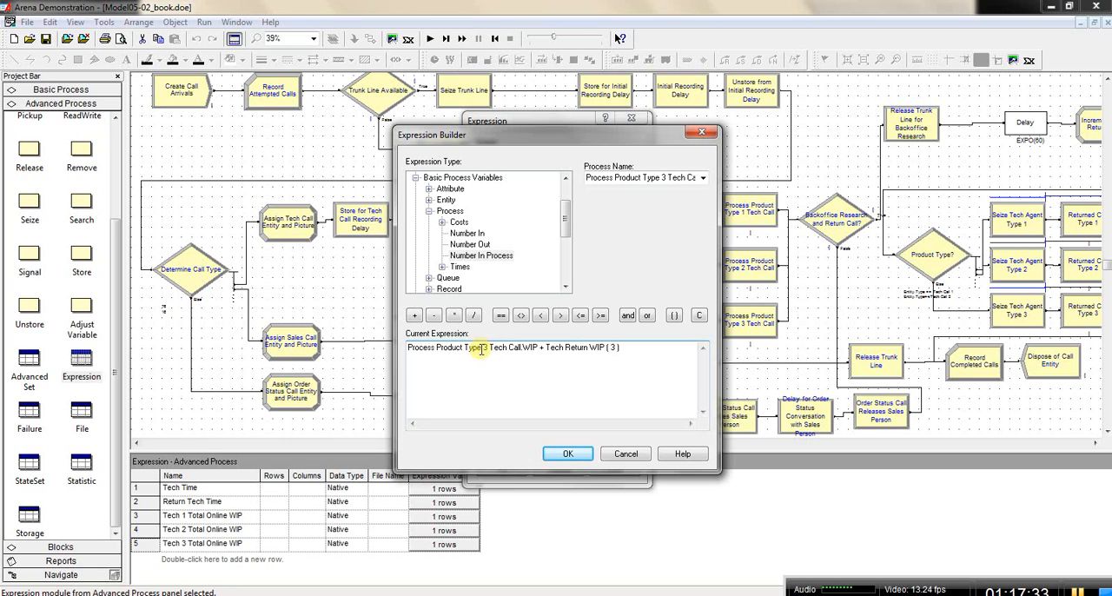
pyautogui.click(569, 453)
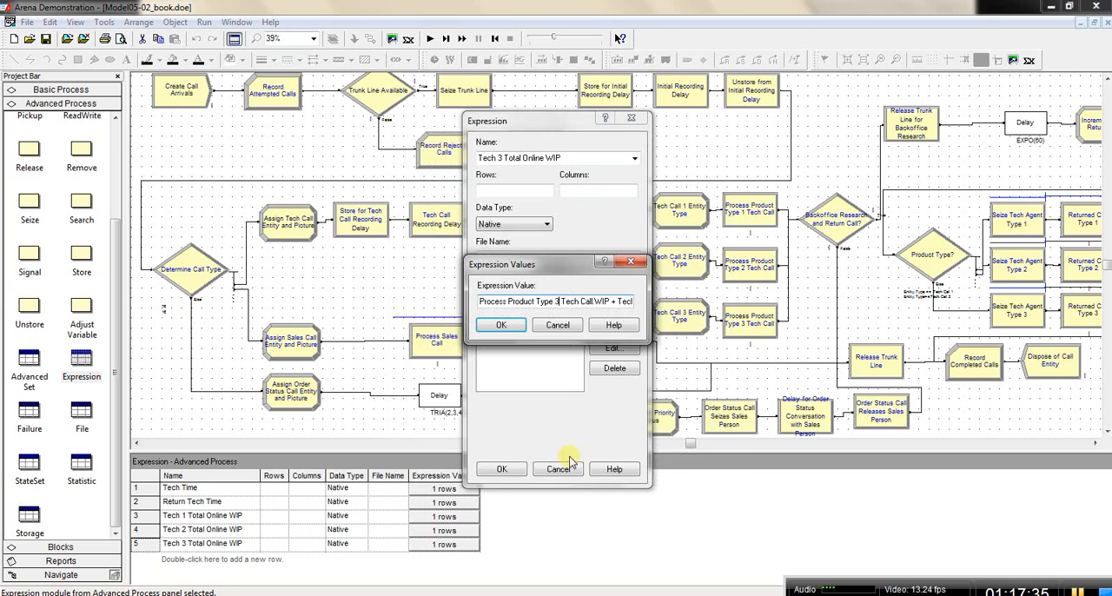
pyautogui.click(501, 324)
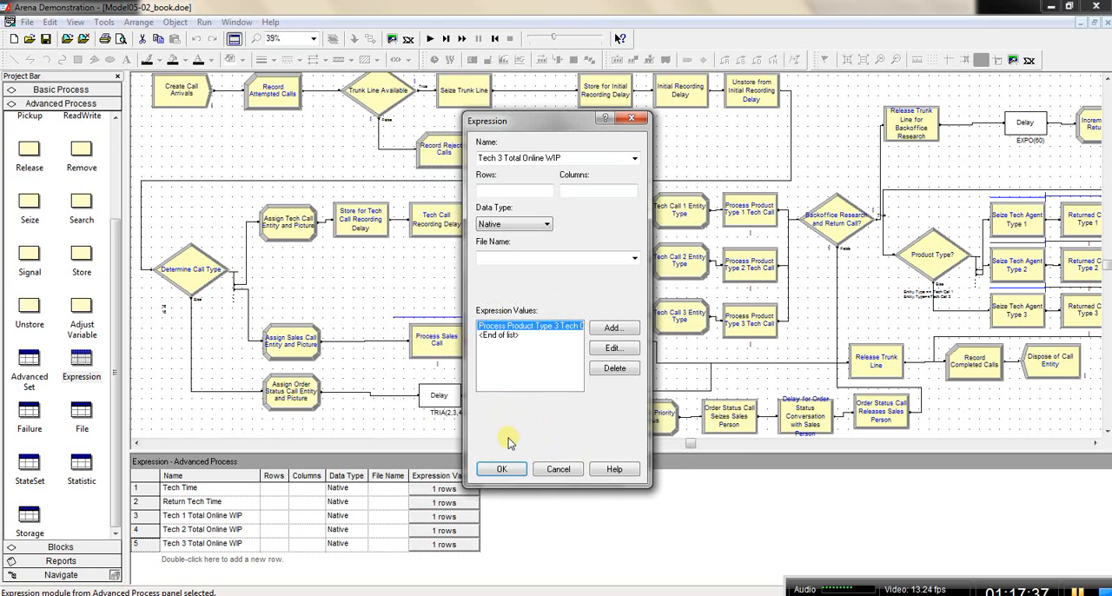
pyautogui.click(505, 470)
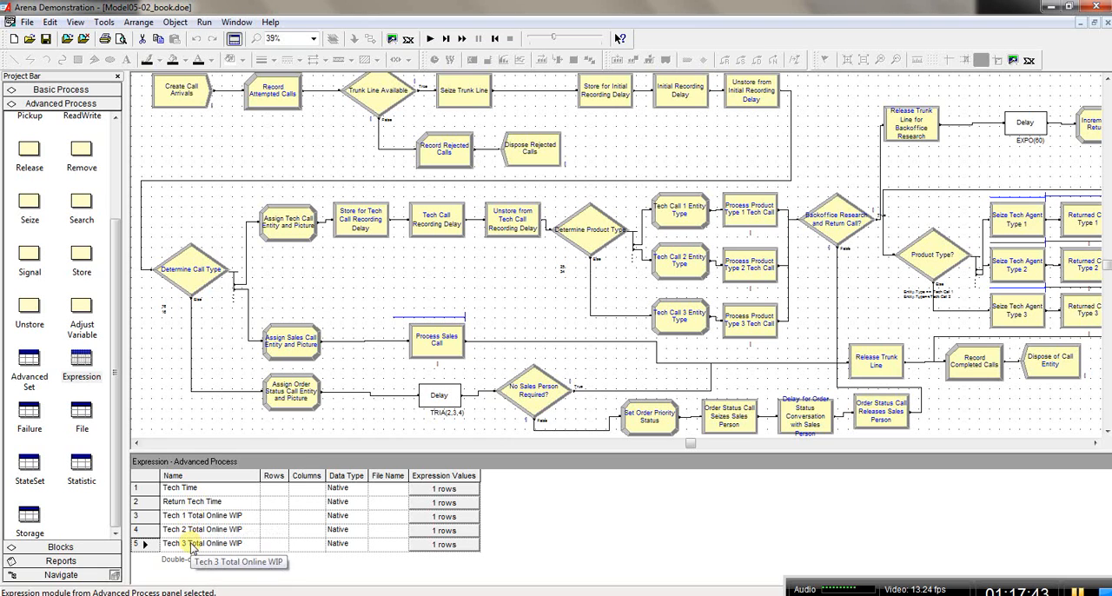
# Step: In the Statistic module, build the Tech 1 Total Online WIP Stat expression from the Advanced Process expression value Tech 1 Total Online WIP
pyautogui.click(82, 467)
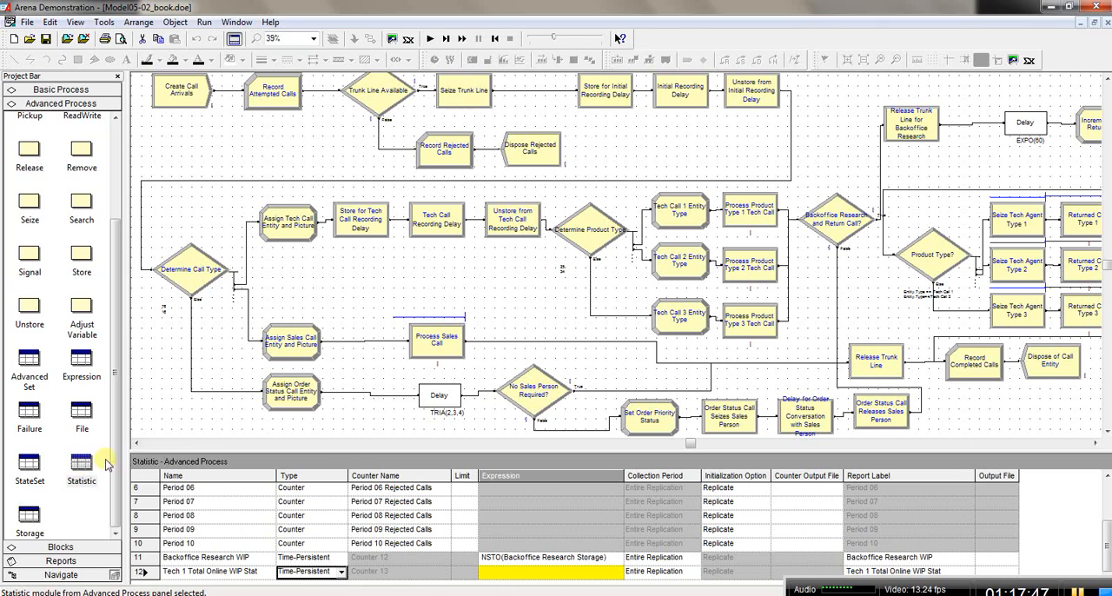
pyautogui.rightClick(494, 574)
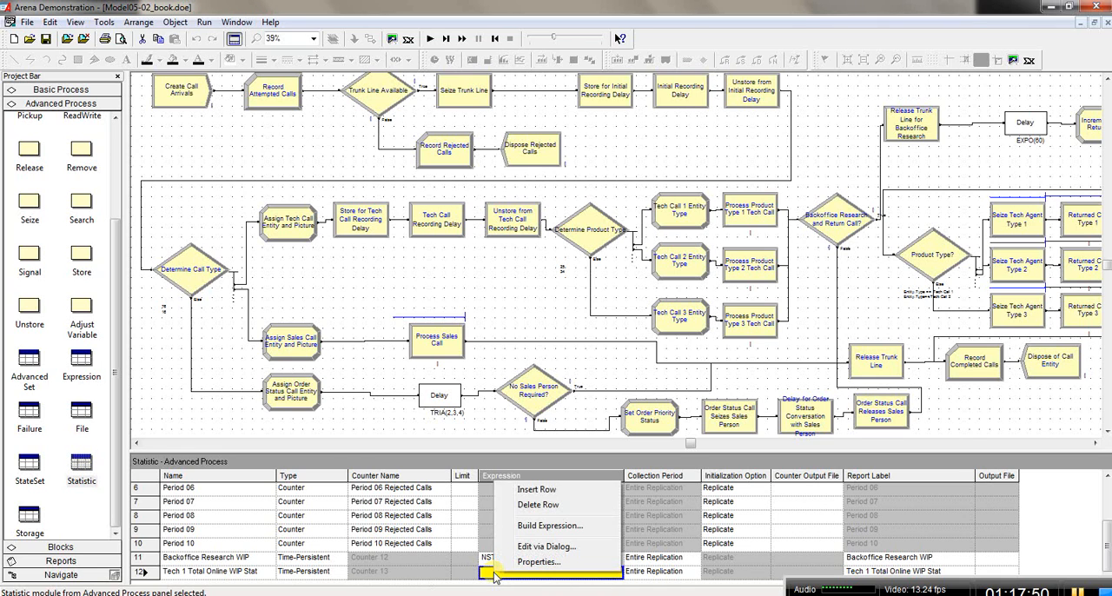
pyautogui.click(533, 527)
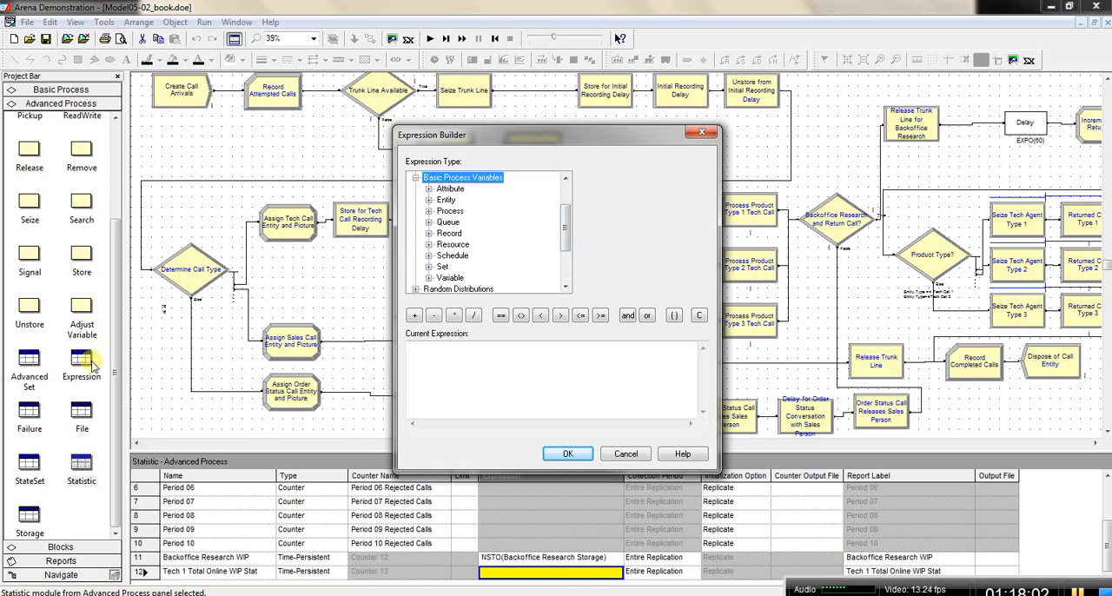
pyautogui.doubleClick(450, 178)
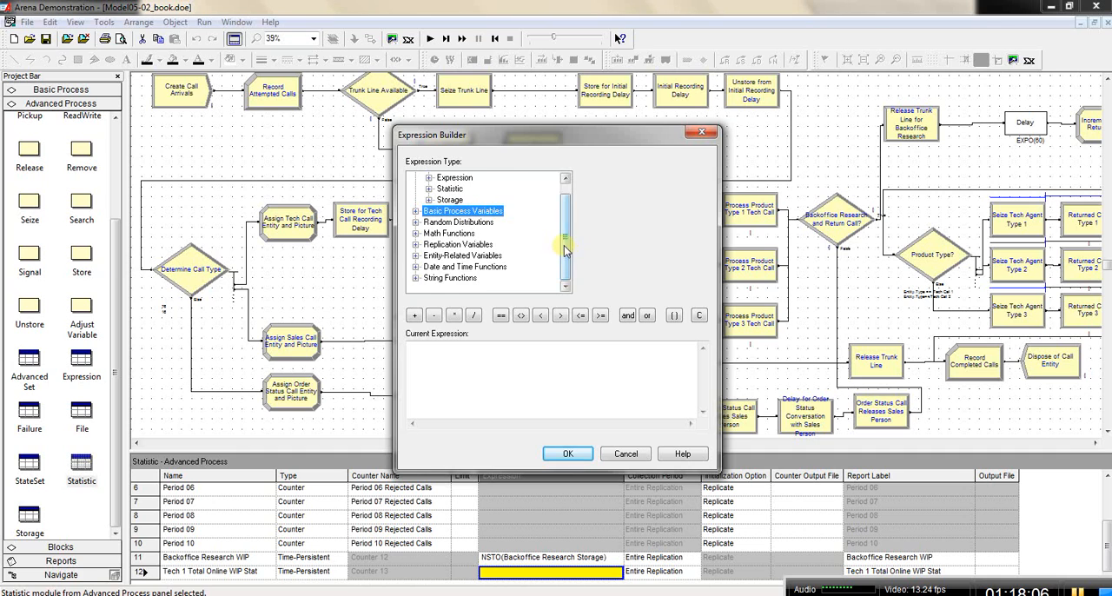
pyautogui.moveTo(564, 241); pyautogui.dragTo(564, 216)
pyautogui.click(469, 179)
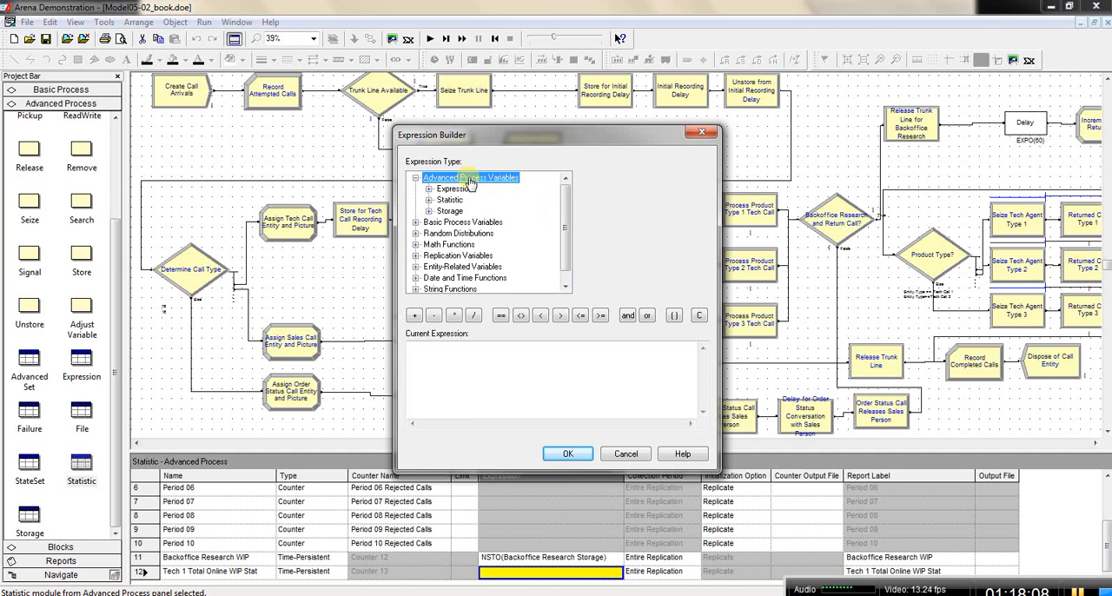
pyautogui.doubleClick(458, 190)
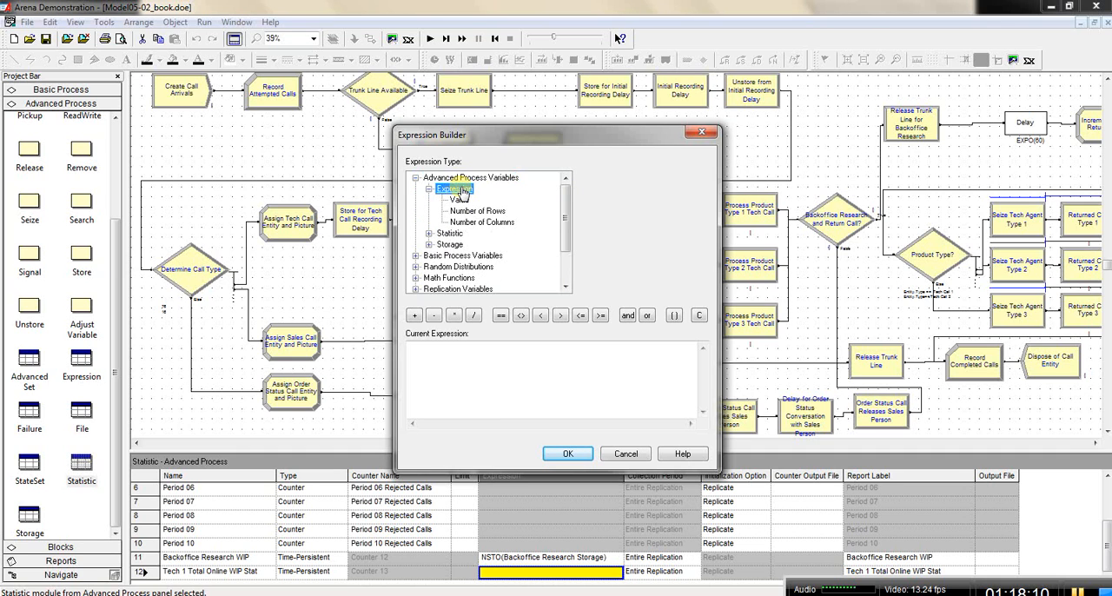
pyautogui.click(461, 200)
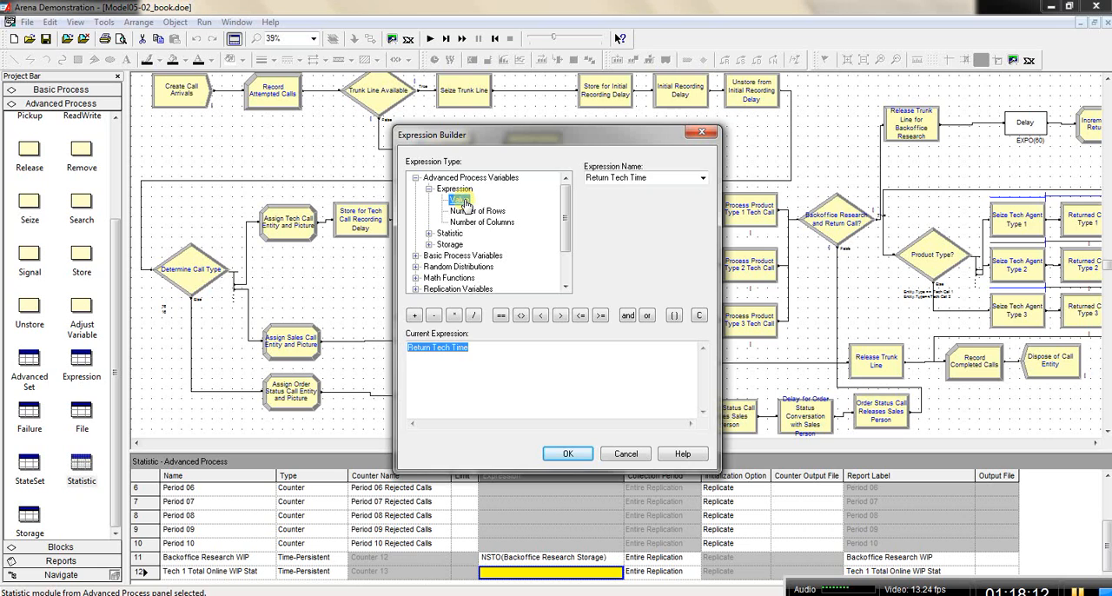
pyautogui.click(704, 179)
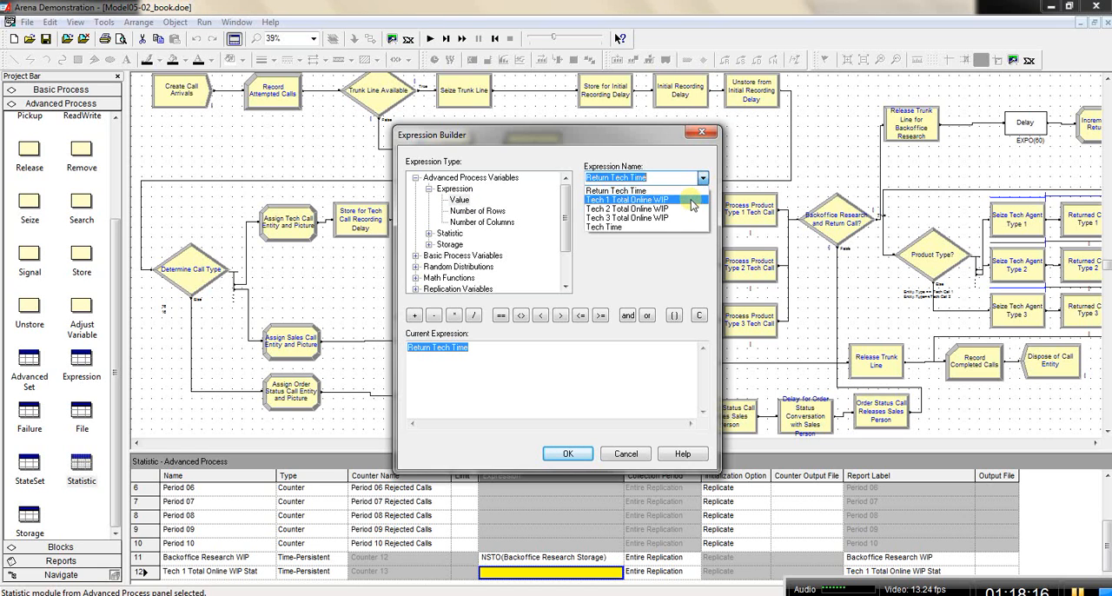
pyautogui.click(691, 201)
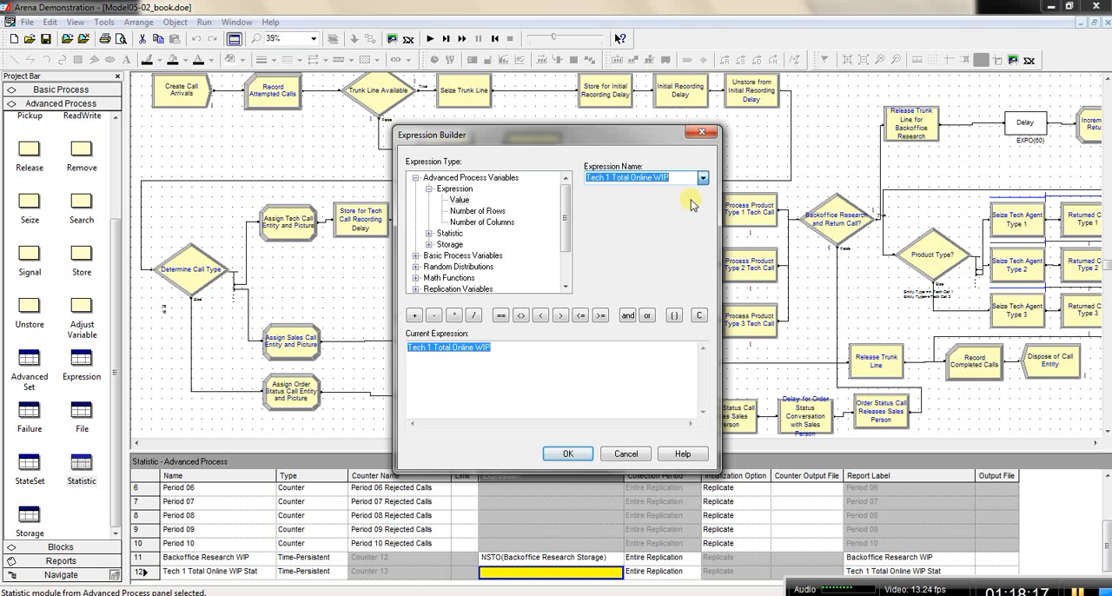
pyautogui.click(570, 451)
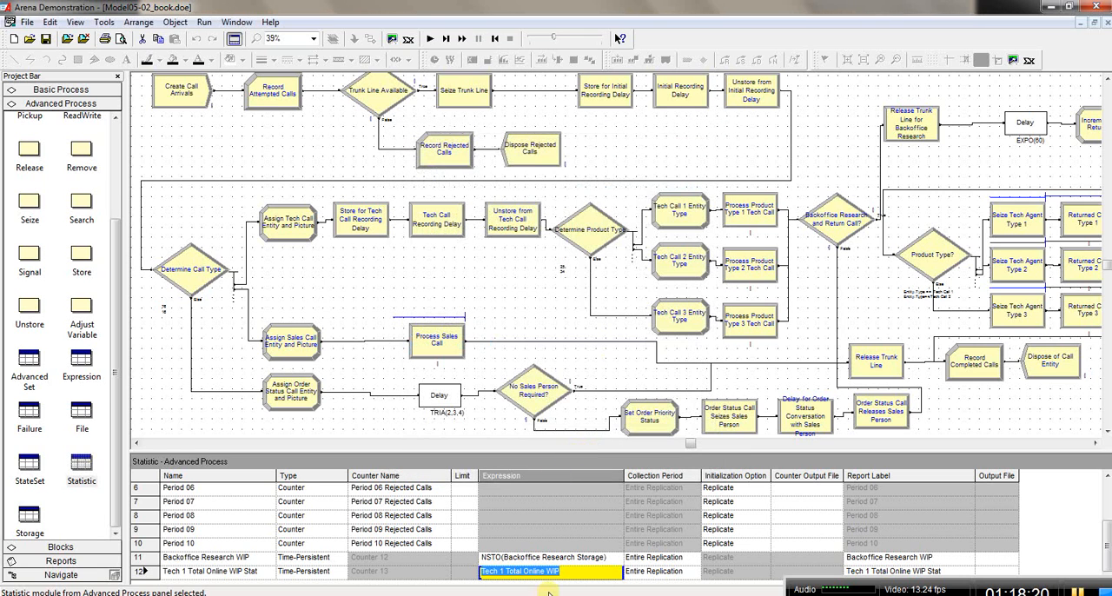
pyautogui.click(577, 571)
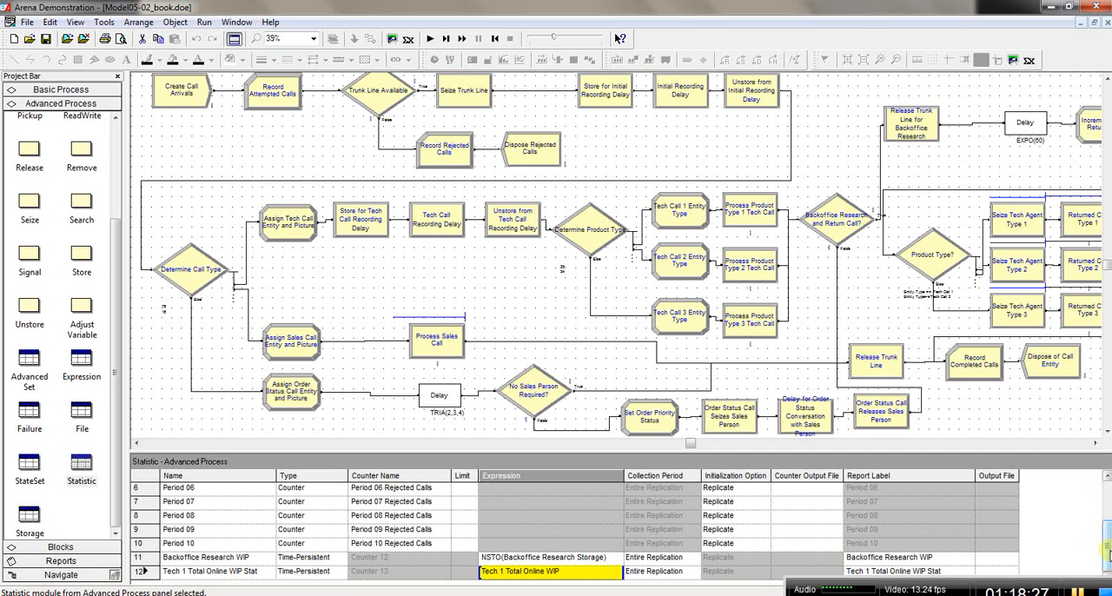
# Step: Add a thirteenth row to the Statistic module and set its type to Time-Persistent
pyautogui.doubleClick(210, 584)
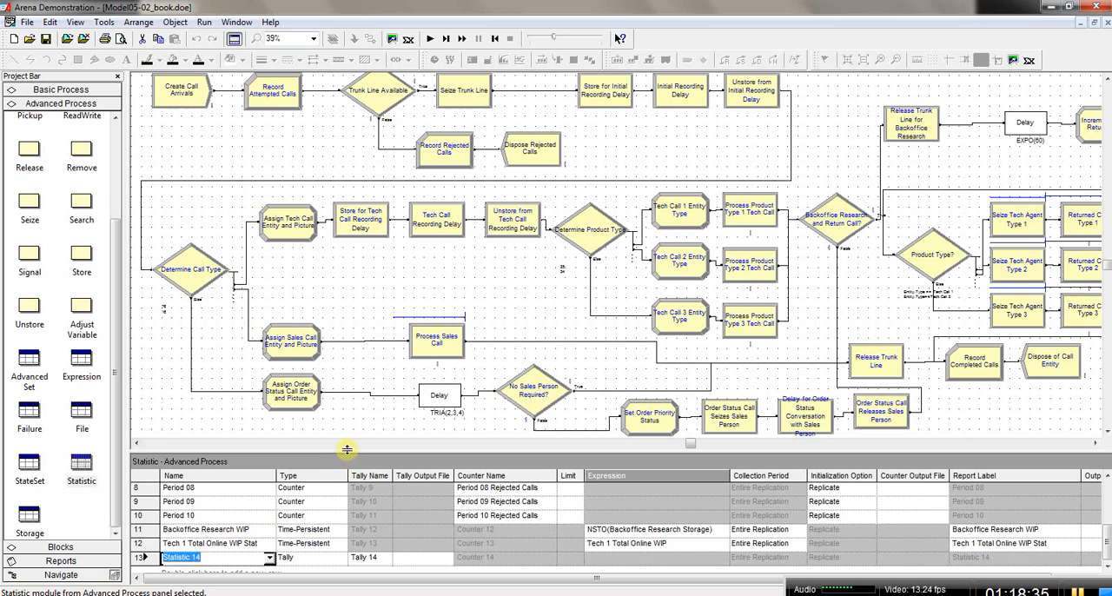
pyautogui.moveTo(348, 450); pyautogui.dragTo(348, 380)
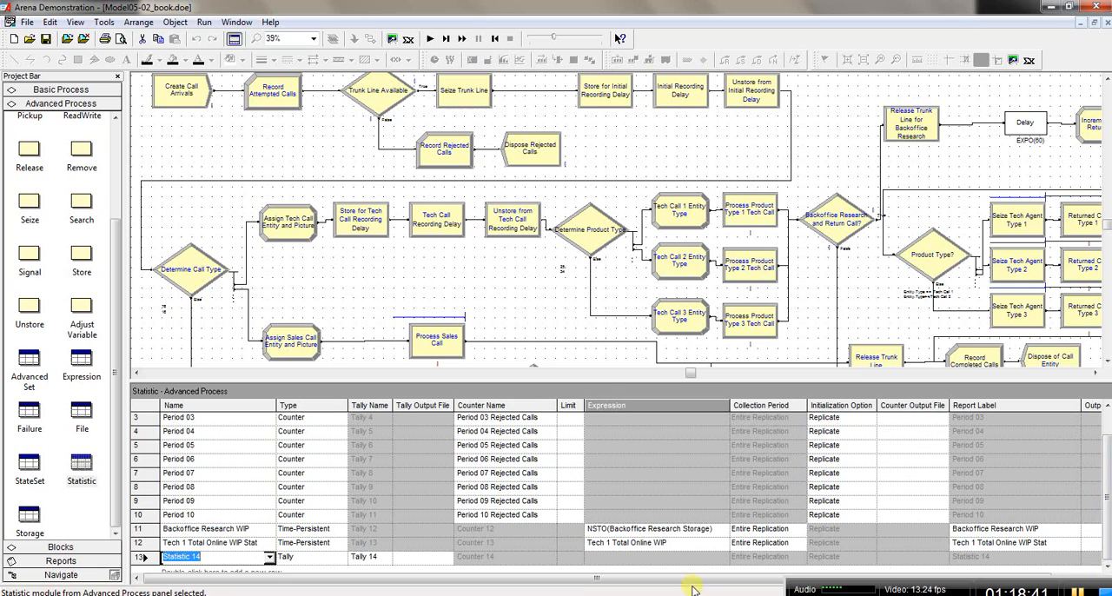
pyautogui.click(248, 557)
pyautogui.press('Up')
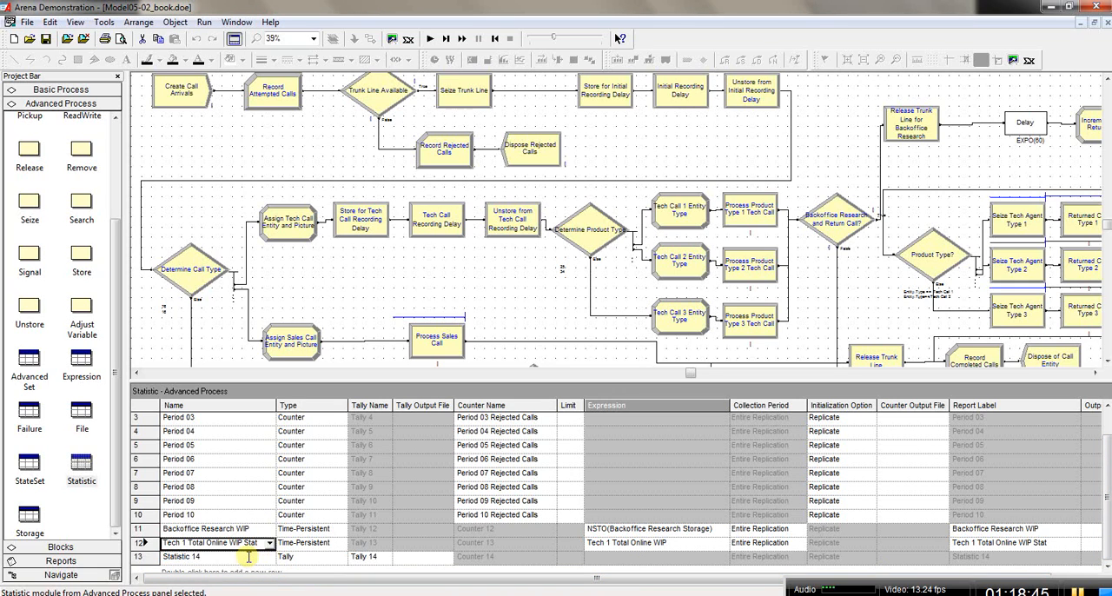
pyautogui.click(272, 557)
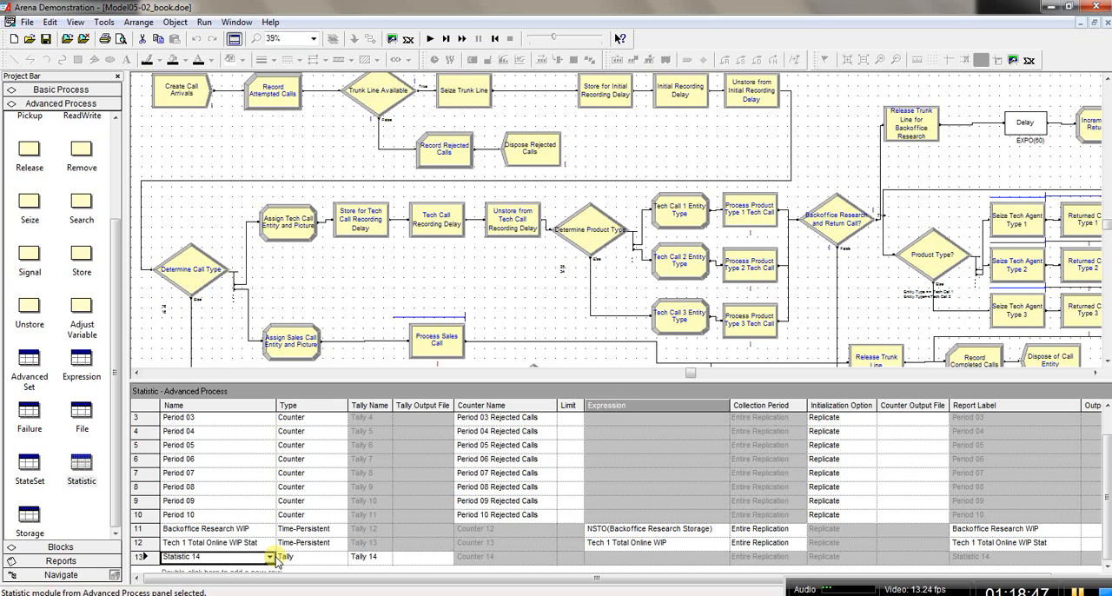
pyautogui.click(272, 557)
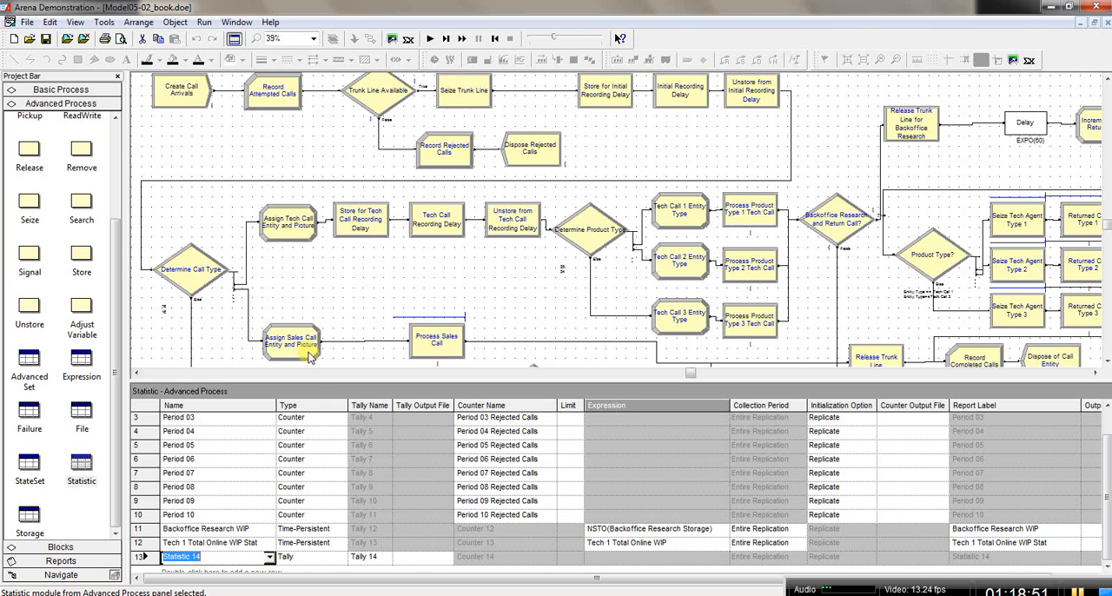
pyautogui.moveTo(319, 380); pyautogui.dragTo(319, 172)
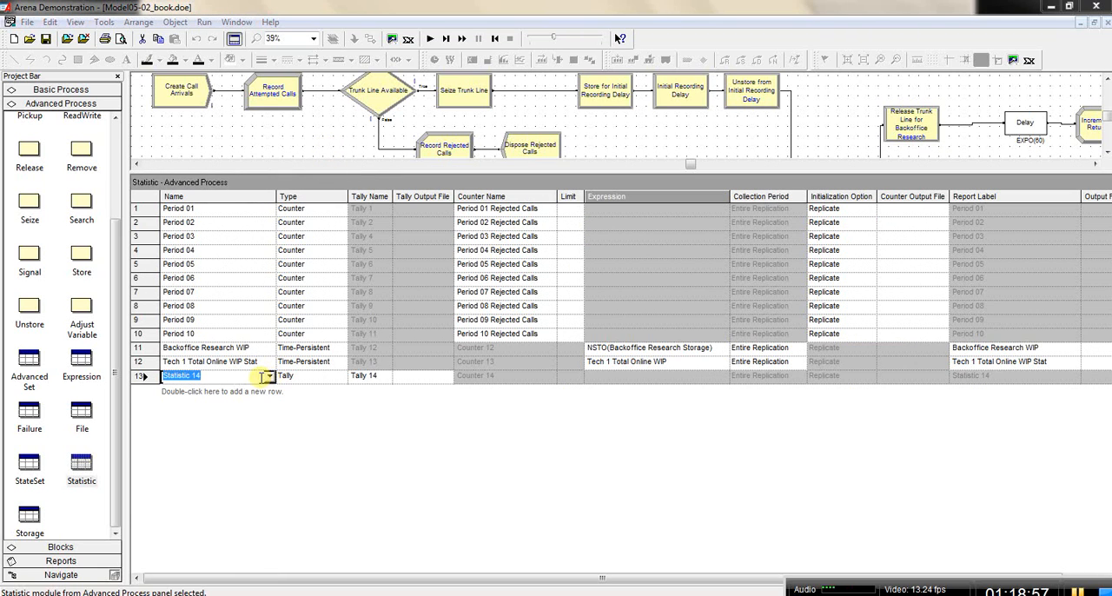
pyautogui.click(341, 380)
pyautogui.click(311, 391)
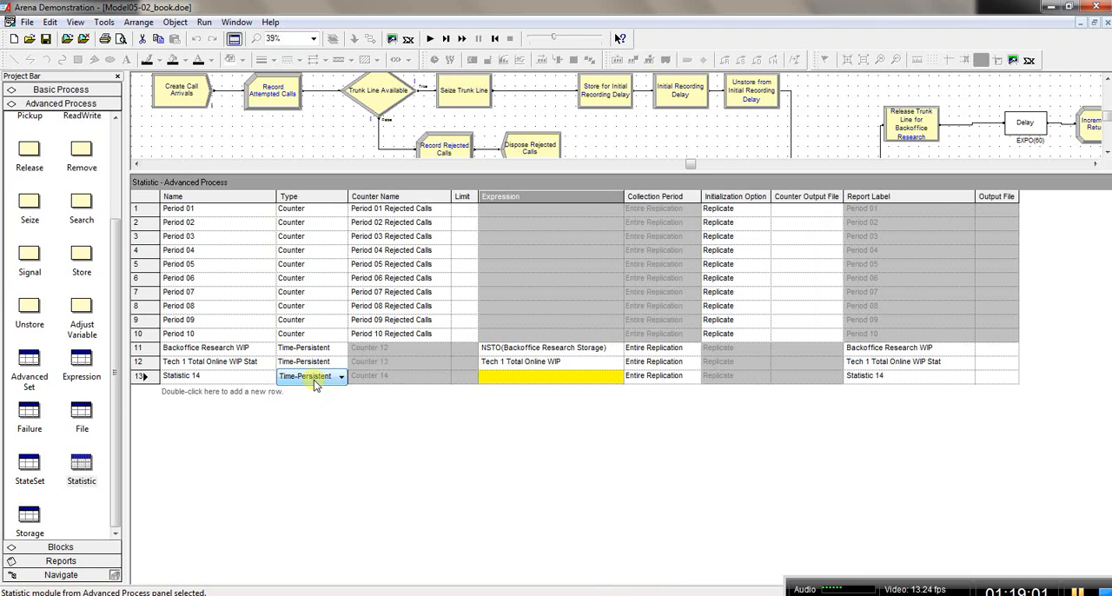
# Step: Name the new statistic Tech 2 Total Online WIP Stat, reusing the name of the Tech 1 statistic
pyautogui.click(270, 380)
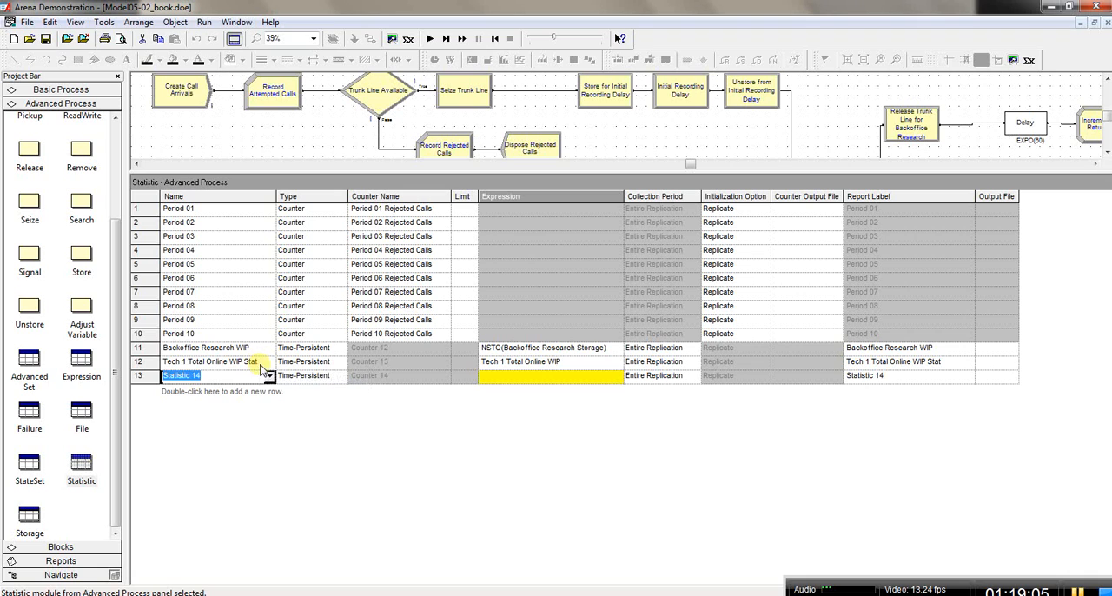
pyautogui.moveTo(260, 368); pyautogui.dragTo(165, 365)
pyautogui.hotkey('ctrl', 'c')
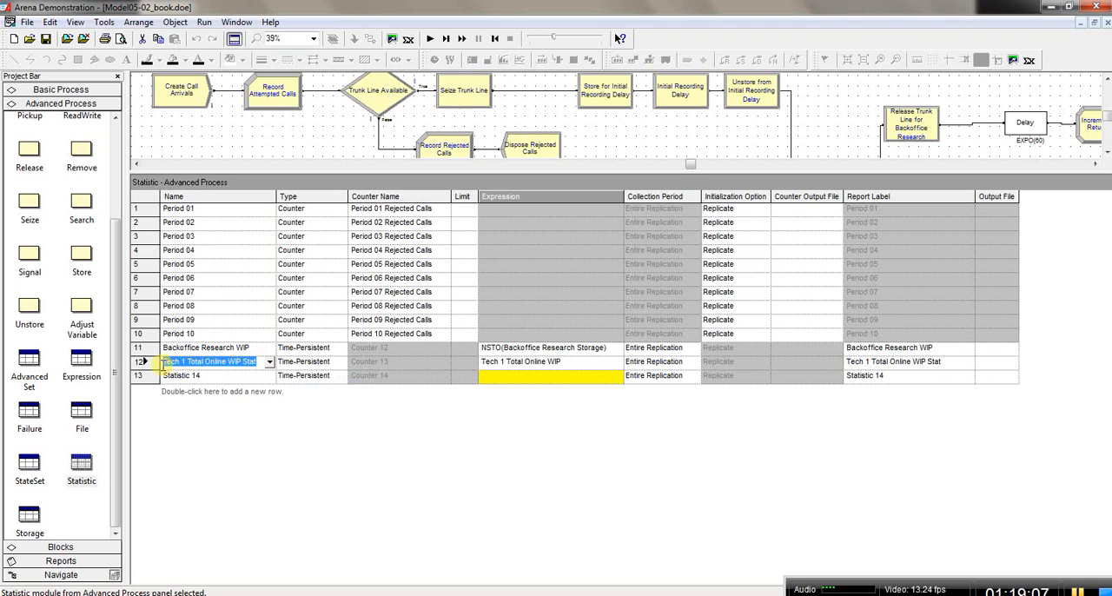
pyautogui.click(214, 379)
pyautogui.moveTo(214, 377); pyautogui.dragTo(149, 385)
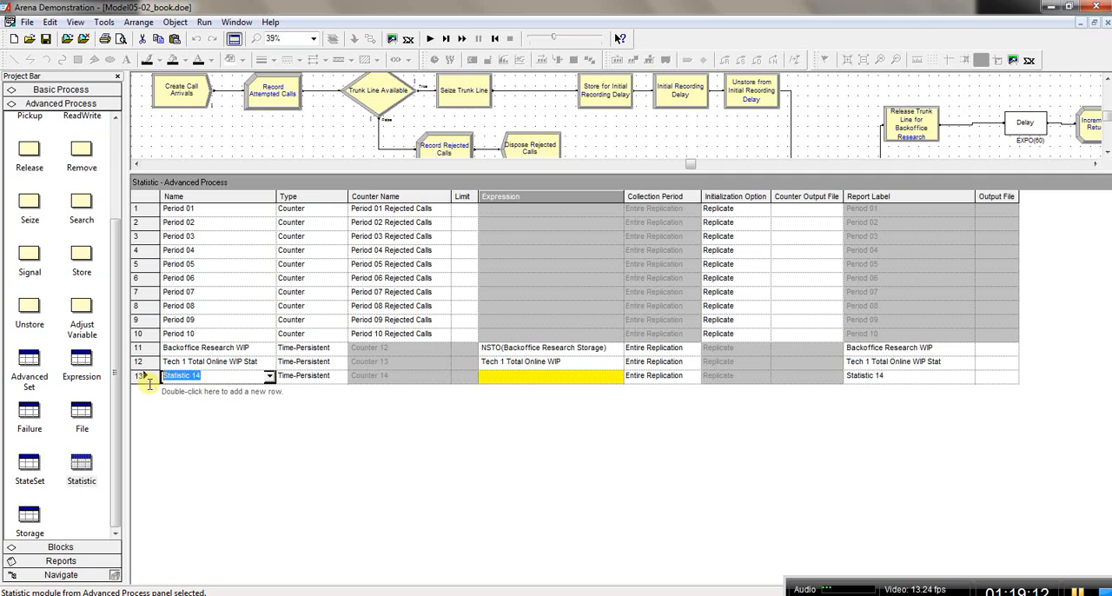
pyautogui.hotkey('ctrl', 'v')
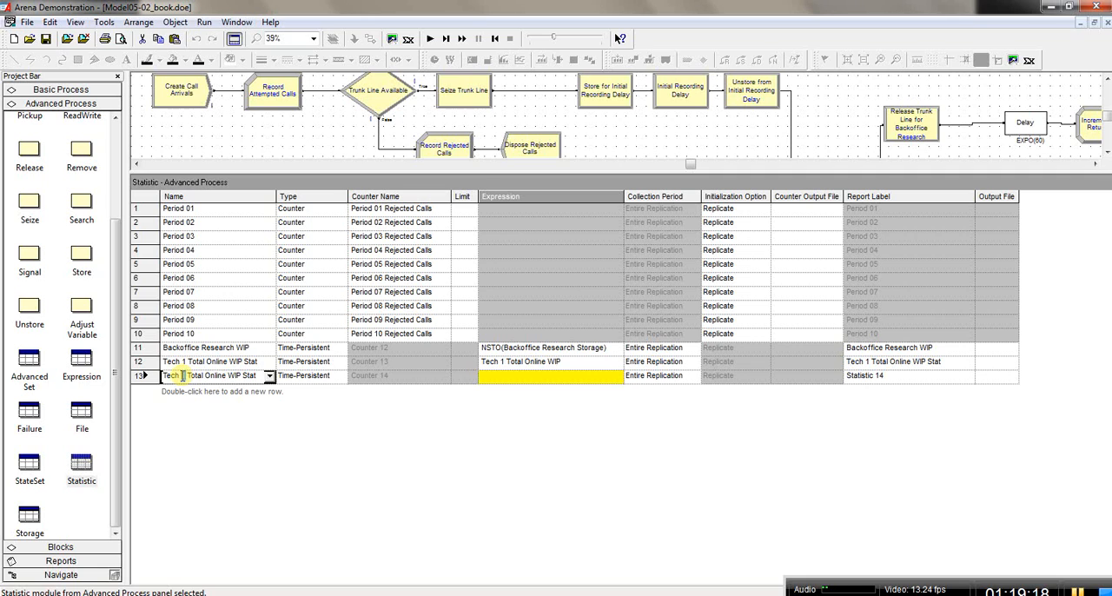
pyautogui.press('BackSpace')
pyautogui.write('2')
# Step: Build the Tech 2 Total Online WIP Stat expression from the Advanced Process expression value Tech 2 Total Online WIP
pyautogui.click(546, 378)
pyautogui.rightClick(547, 380)
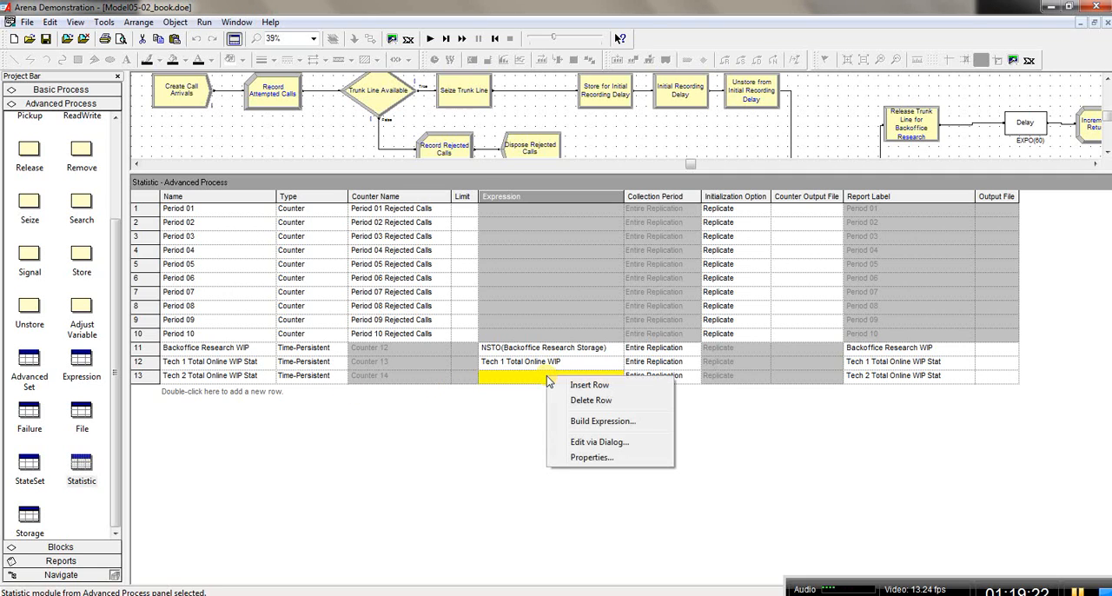
pyautogui.click(603, 421)
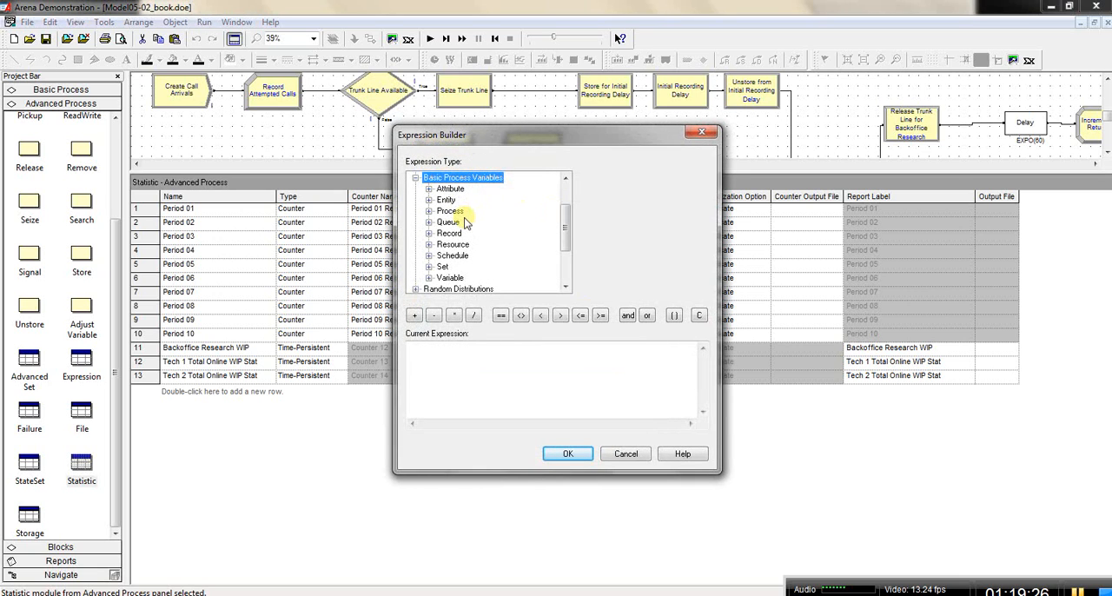
pyautogui.doubleClick(462, 179)
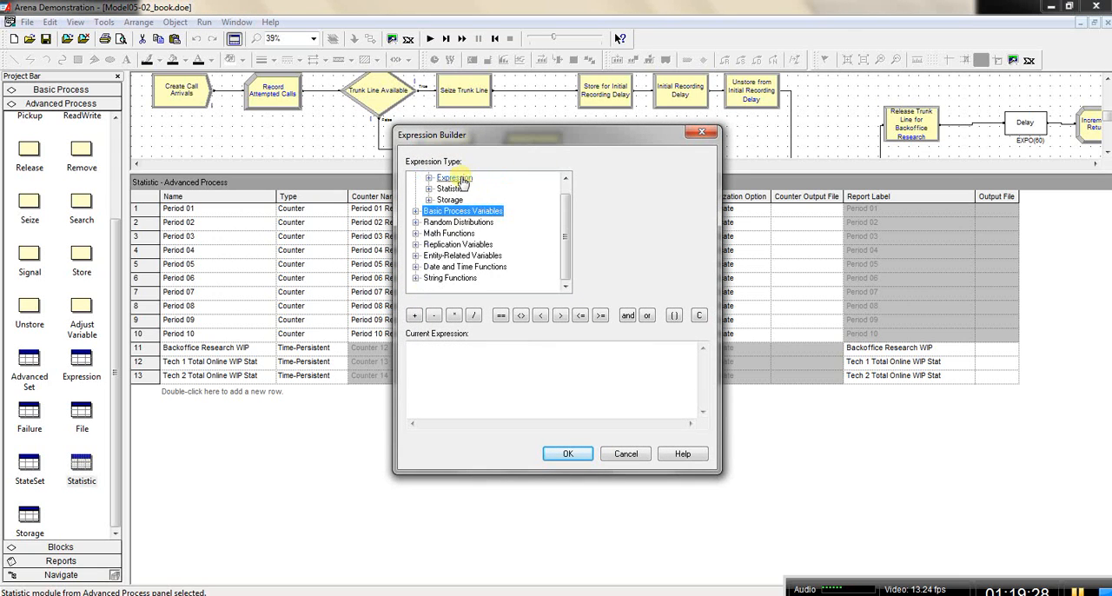
pyautogui.doubleClick(455, 178)
pyautogui.scroll(1, 556, 222)
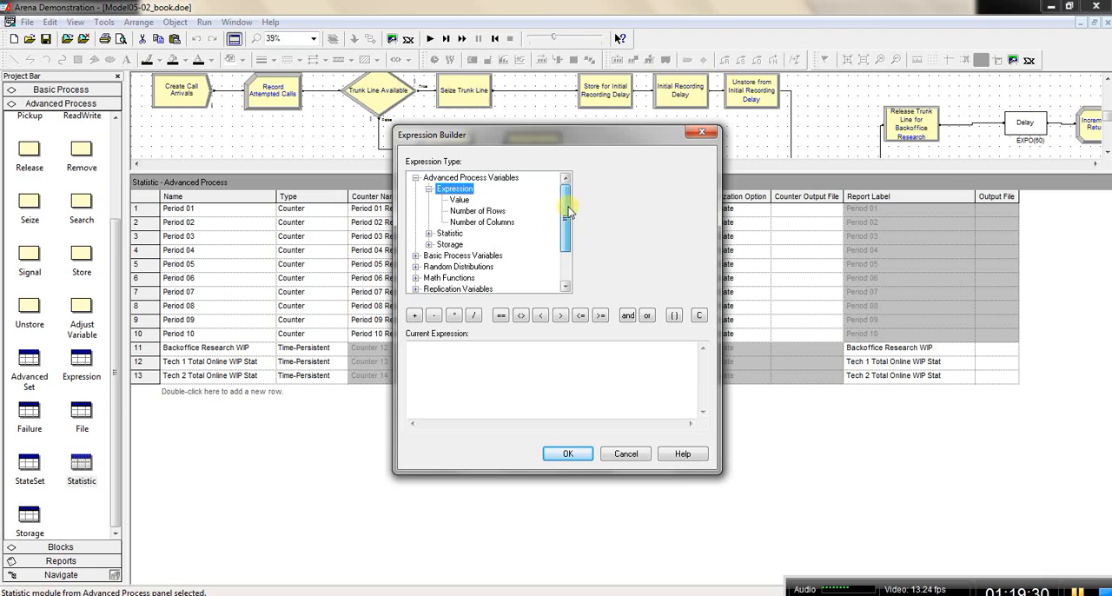
pyautogui.click(460, 200)
pyautogui.click(703, 179)
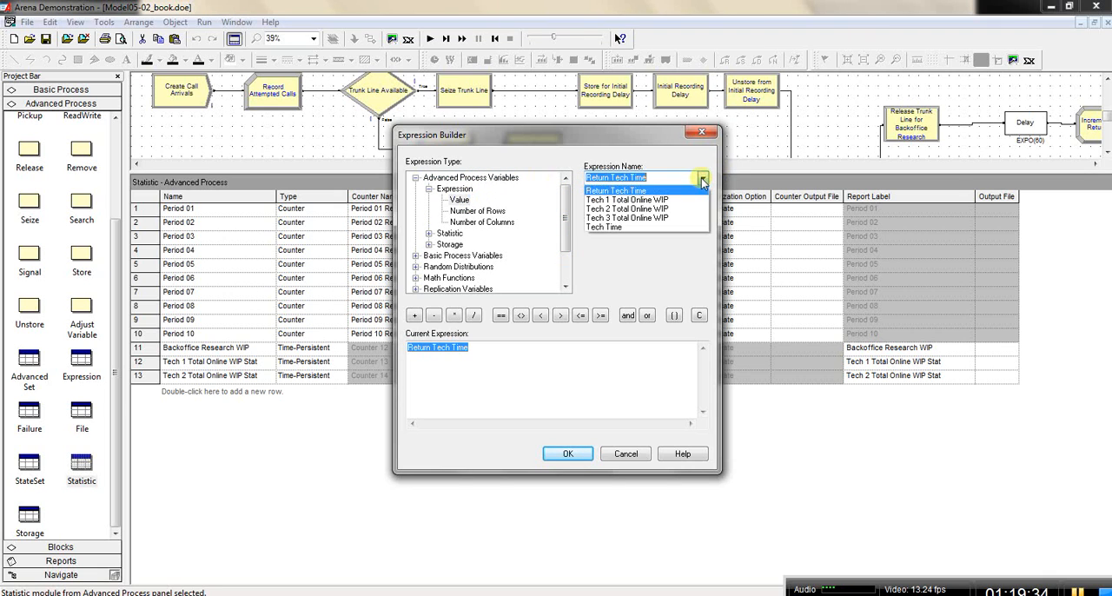
pyautogui.click(692, 210)
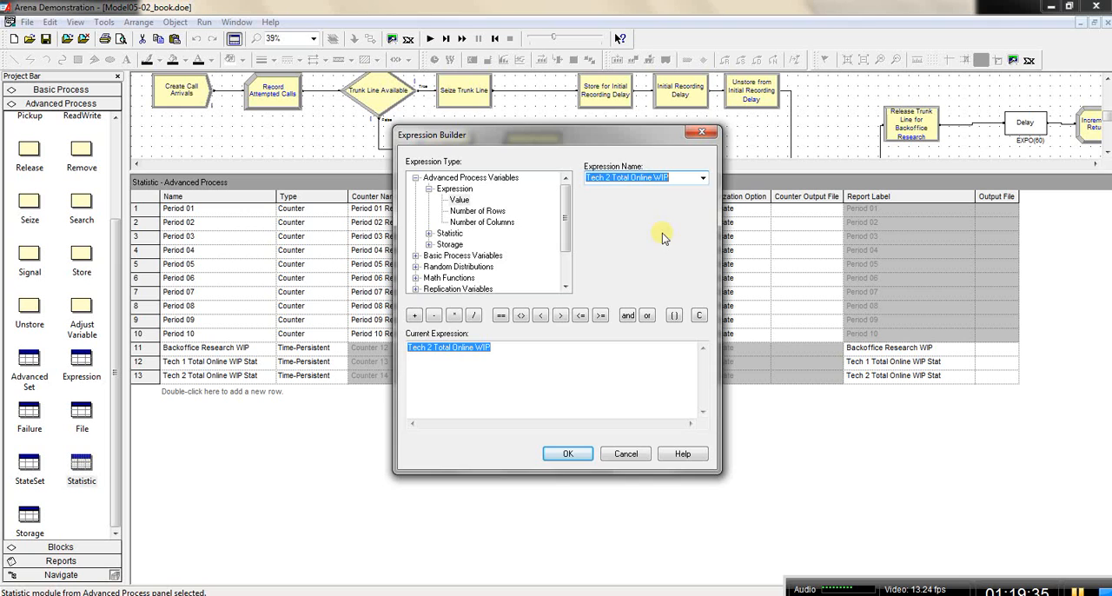
pyautogui.click(569, 453)
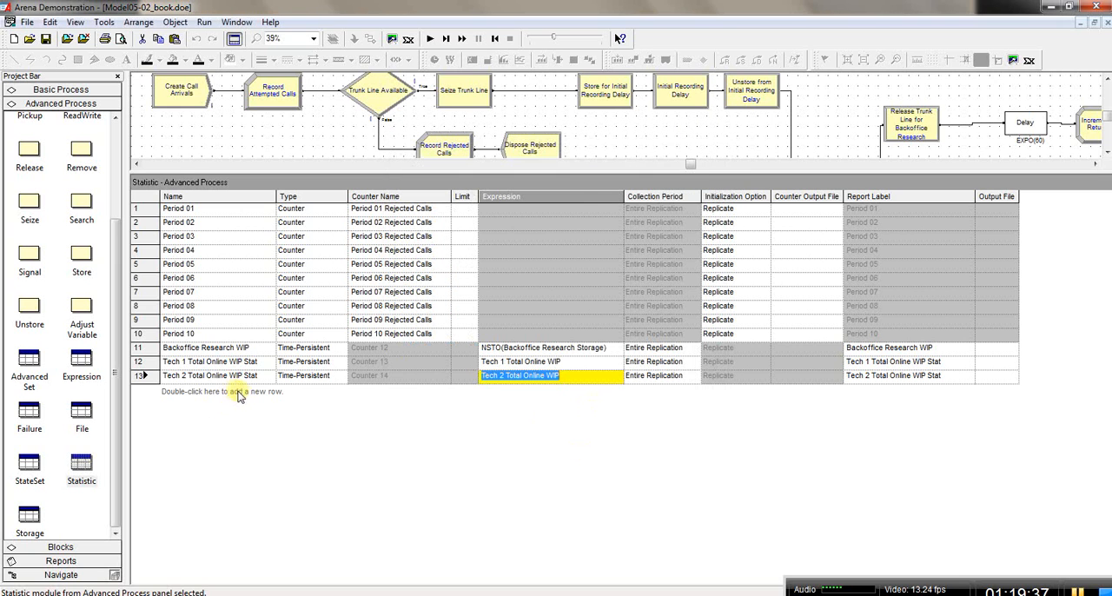
# Step: Add a fourteenth row to the Statistic module and name it Tech 3 Total Online WIP Stat, reusing the copied Tech 1 statistic name
pyautogui.doubleClick(243, 393)
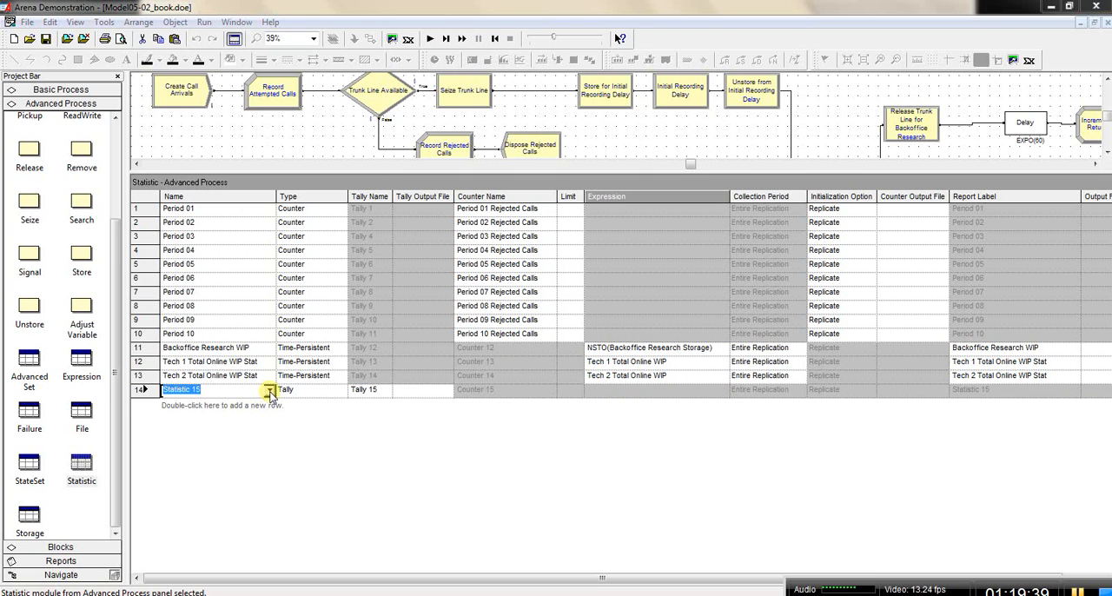
pyautogui.click(239, 392)
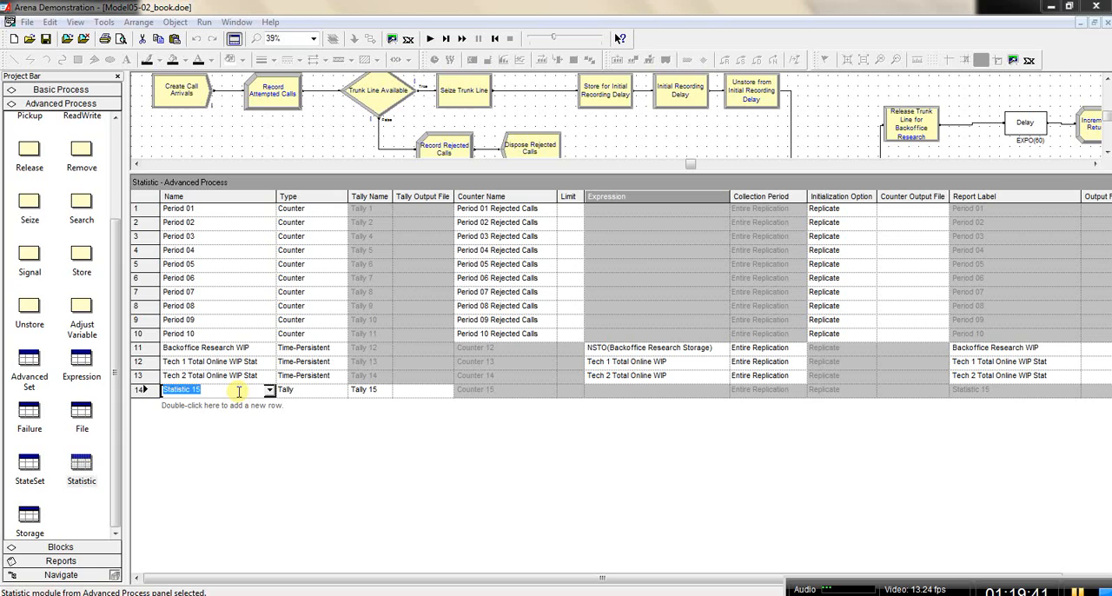
pyautogui.hotkey('ctrl', 'v')
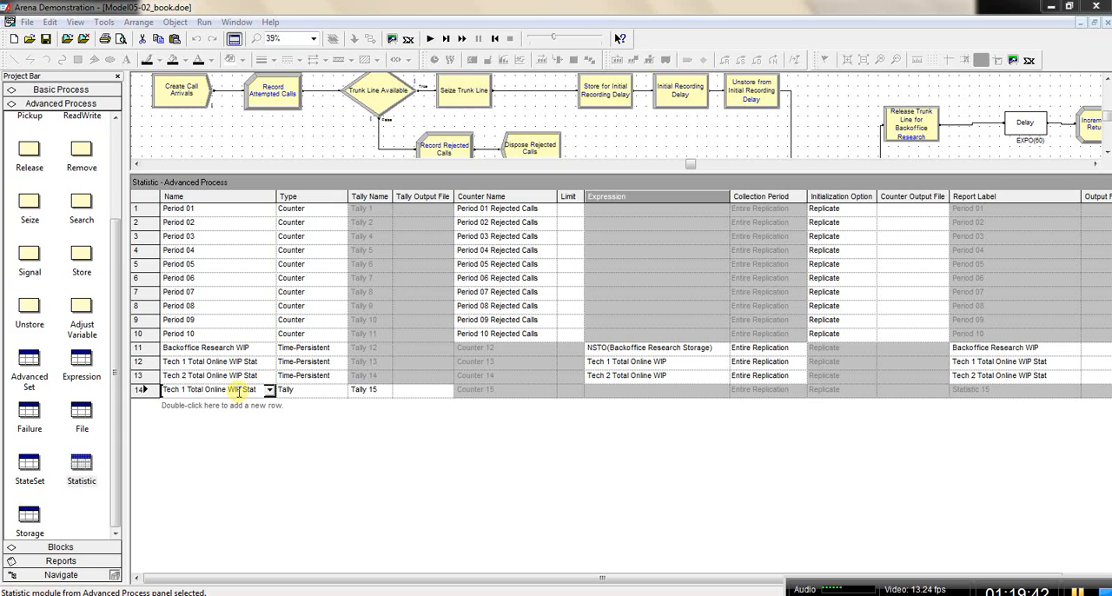
pyautogui.click(185, 389)
pyautogui.press('BackSpace')
pyautogui.write('2')
pyautogui.press('BackSpace')
pyautogui.write('3')
# Step: Set the type of the Tech 3 Total Online WIP Stat statistic to Time-Persistent
pyautogui.click(343, 391)
pyautogui.click(341, 392)
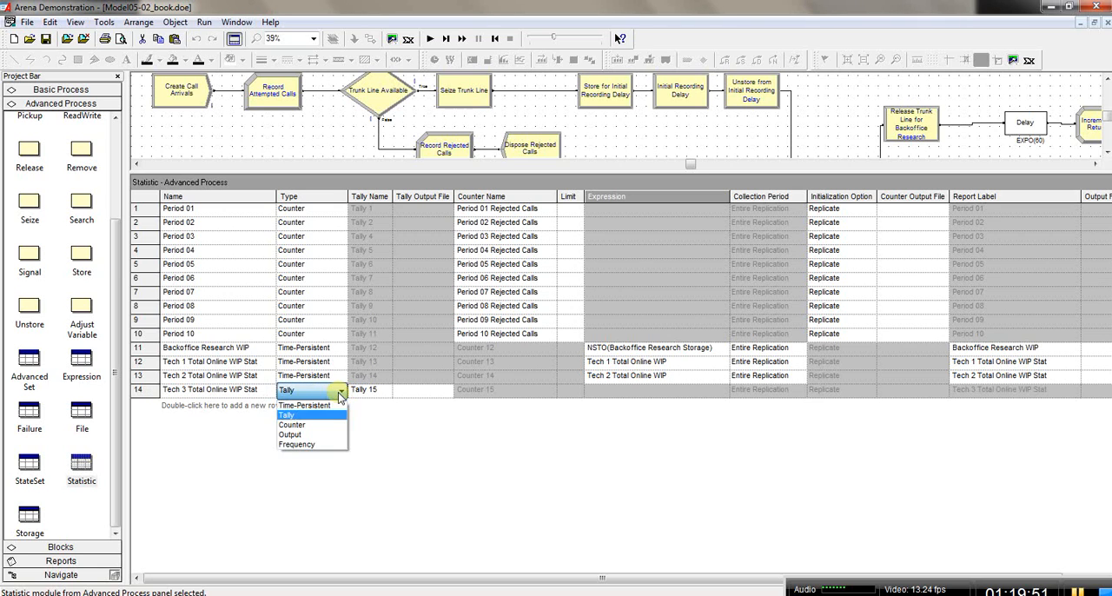
pyautogui.click(325, 406)
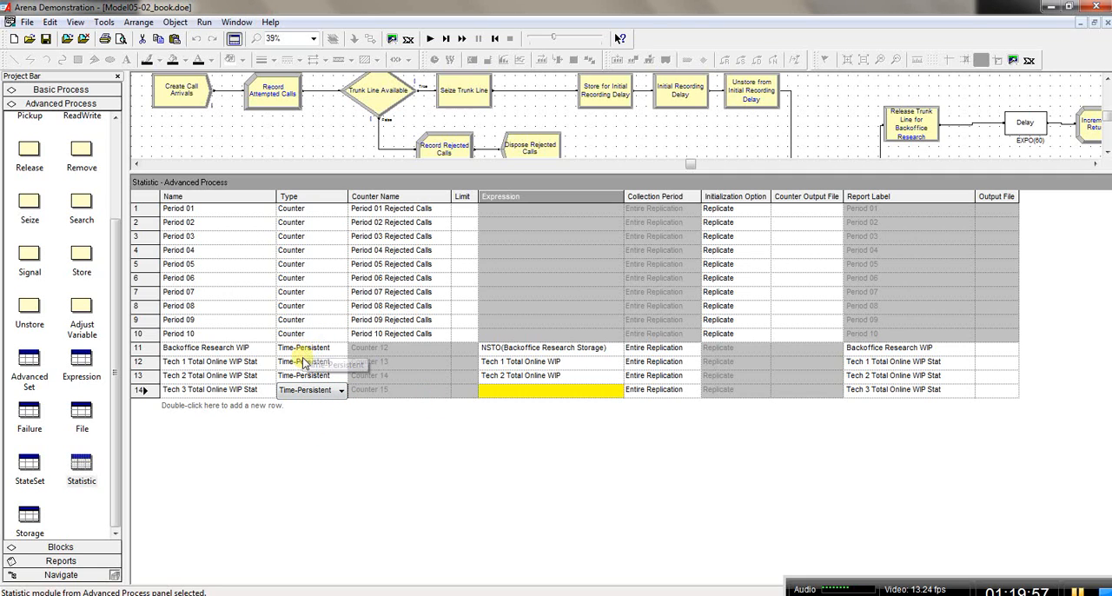
pyautogui.click(342, 392)
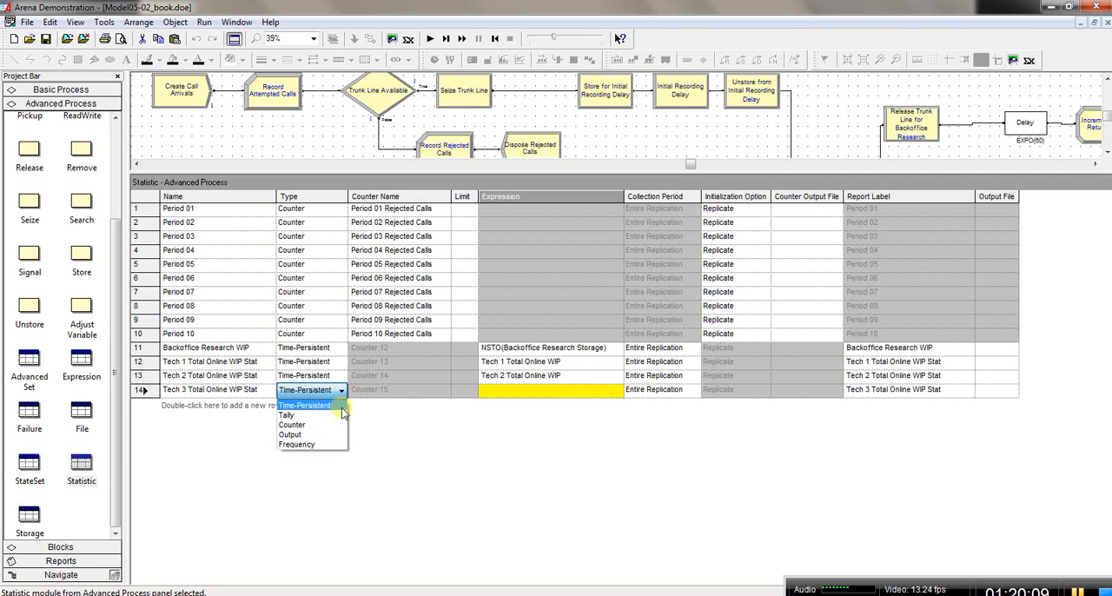
# Step: Build the Tech 3 Total Online WIP Stat expression from the Advanced Process expression value Tech 3 Total Online WIP
pyautogui.click(539, 397)
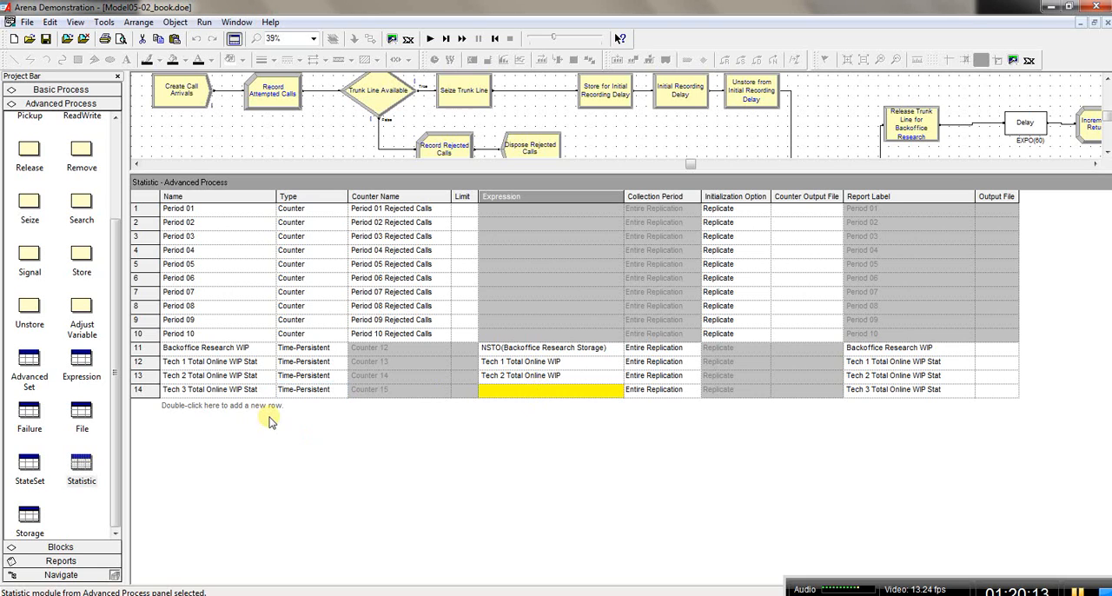
pyautogui.rightClick(521, 393)
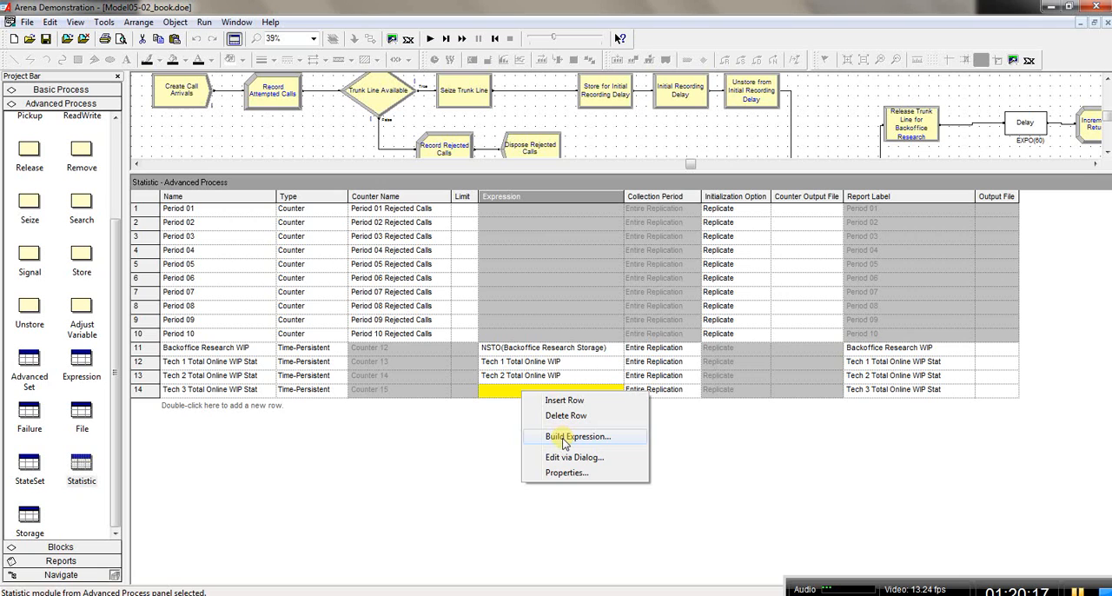
pyautogui.click(565, 437)
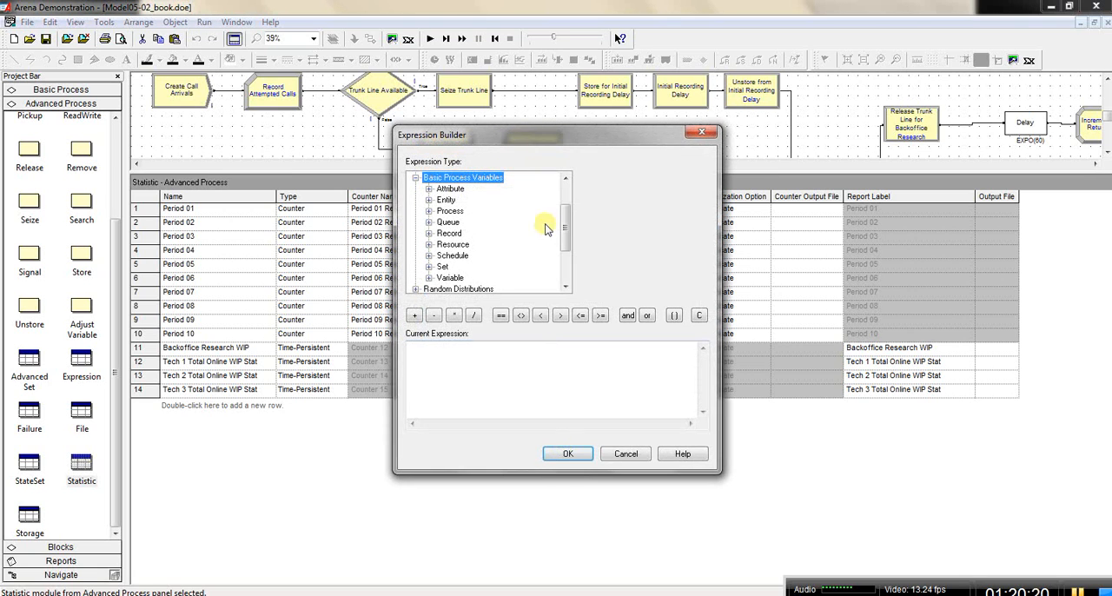
pyautogui.moveTo(566, 220); pyautogui.dragTo(565, 201)
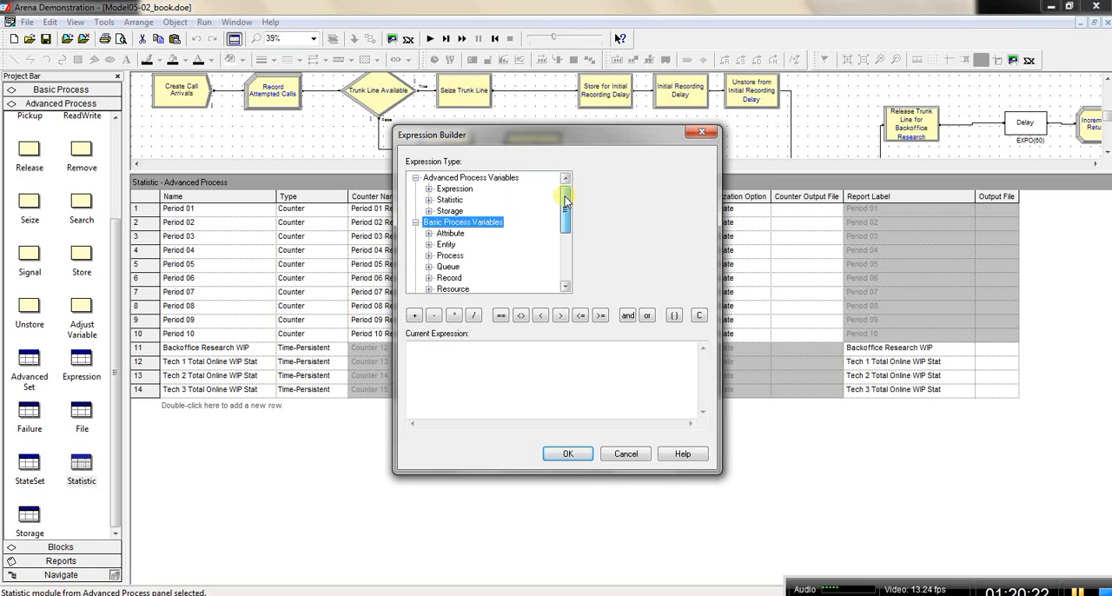
pyautogui.doubleClick(470, 189)
pyautogui.click(459, 200)
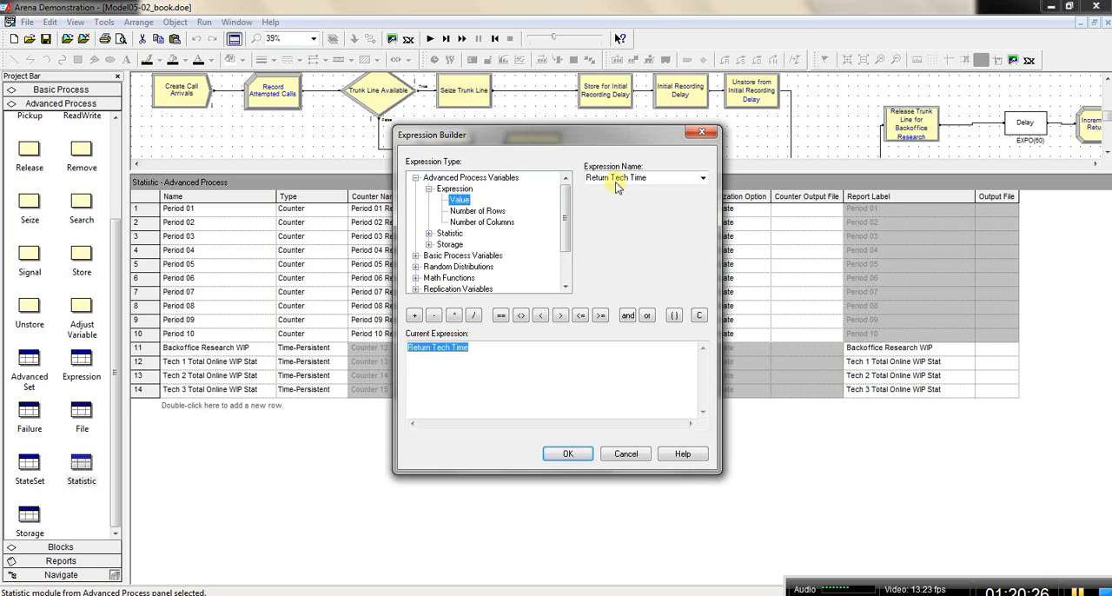
pyautogui.click(703, 178)
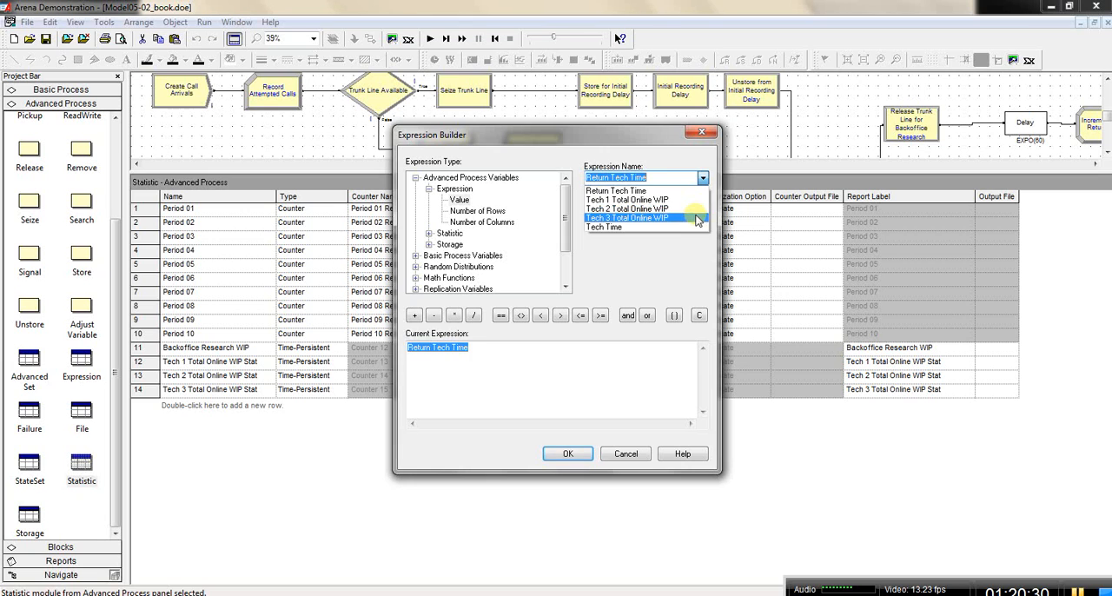
pyautogui.click(695, 221)
pyautogui.click(568, 453)
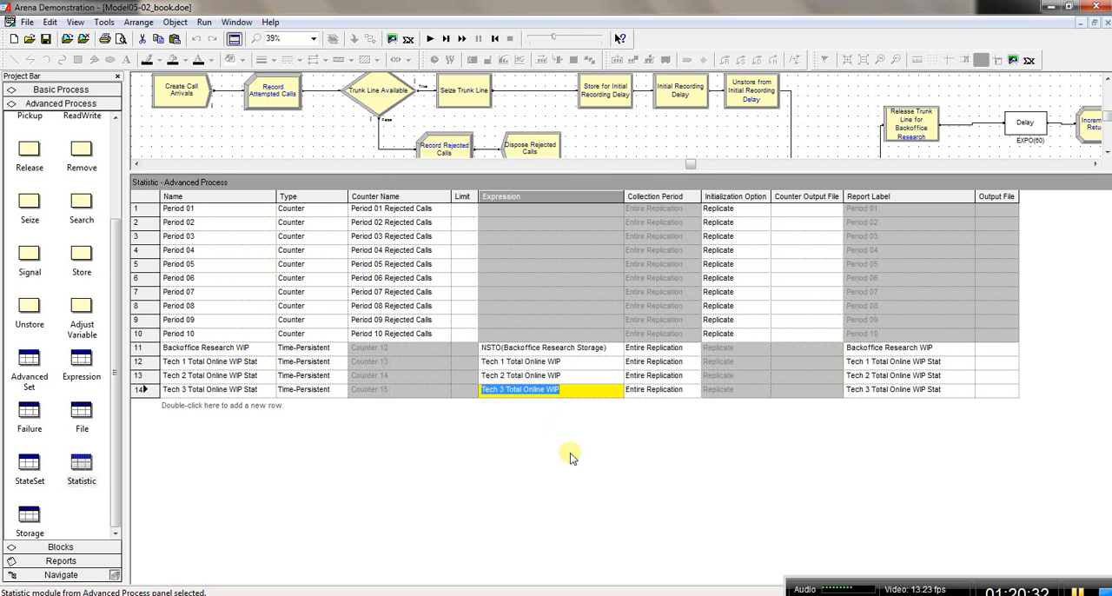
pyautogui.click(577, 379)
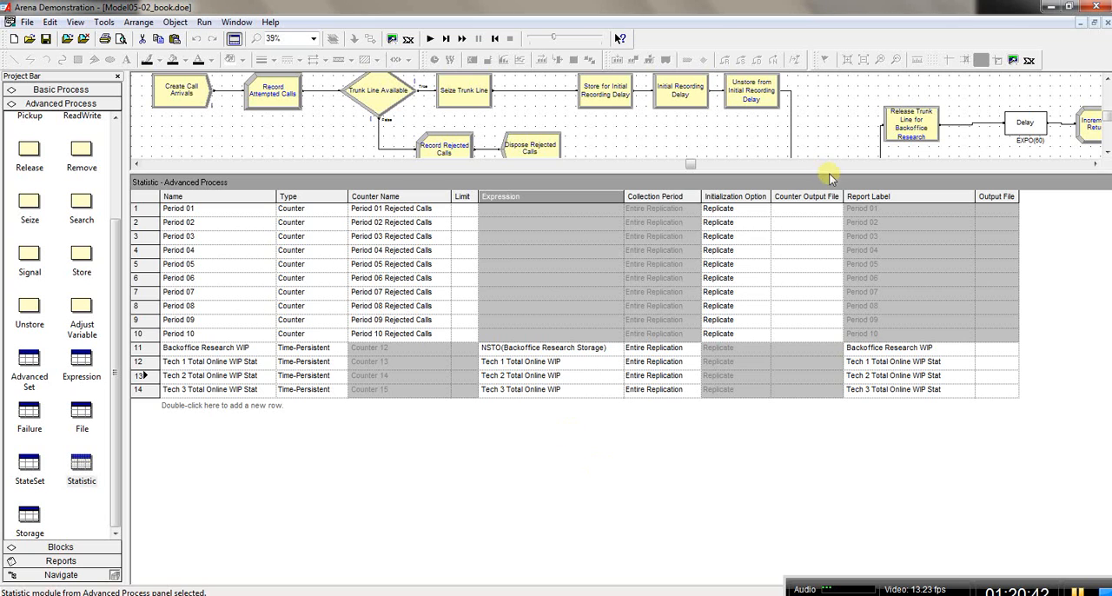
# Step: Run the call center simulation and fast-forward it to completion
pyautogui.moveTo(800, 171); pyautogui.dragTo(779, 453)
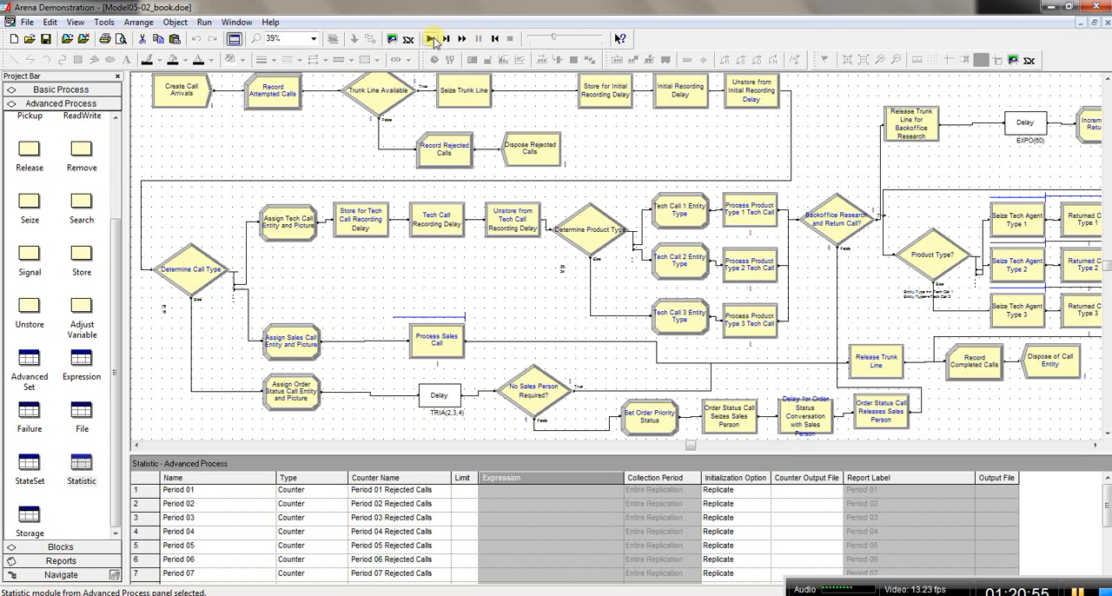
pyautogui.click(432, 40)
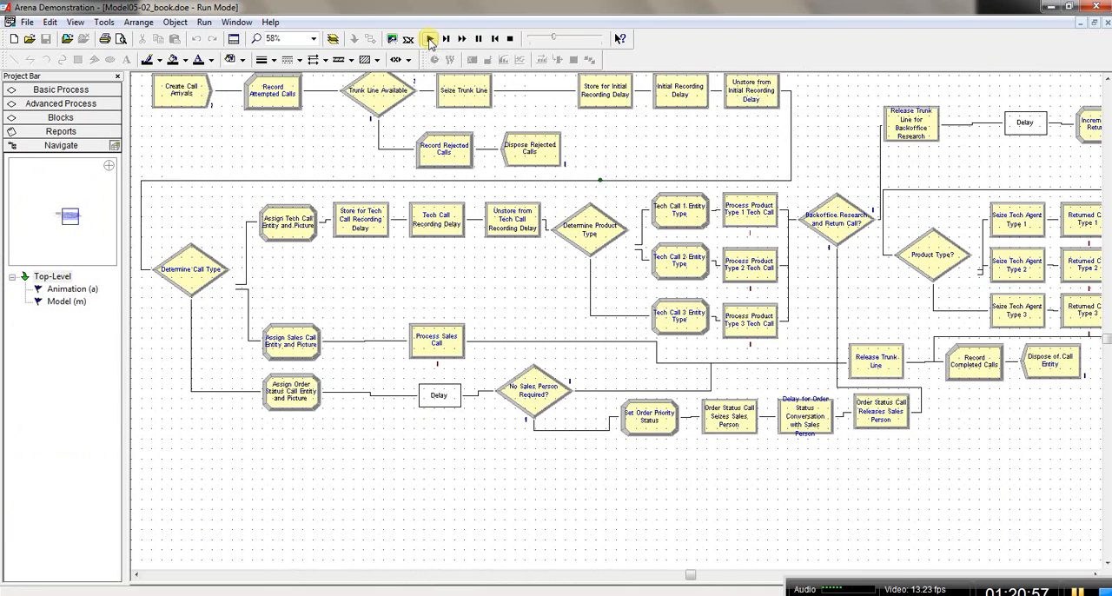
pyautogui.click(461, 40)
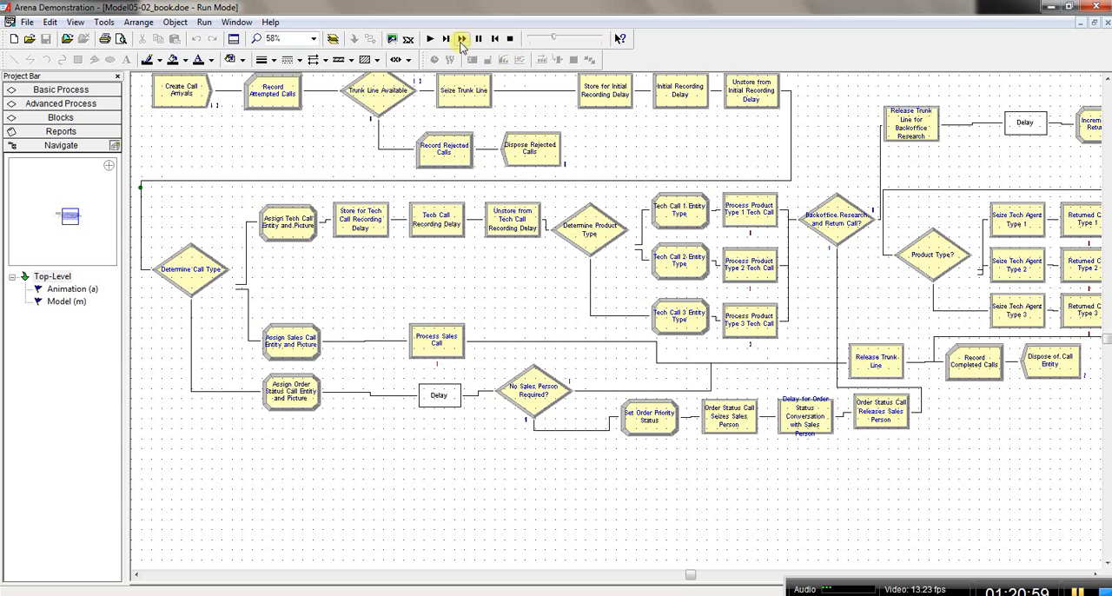
pyautogui.click(203, 22)
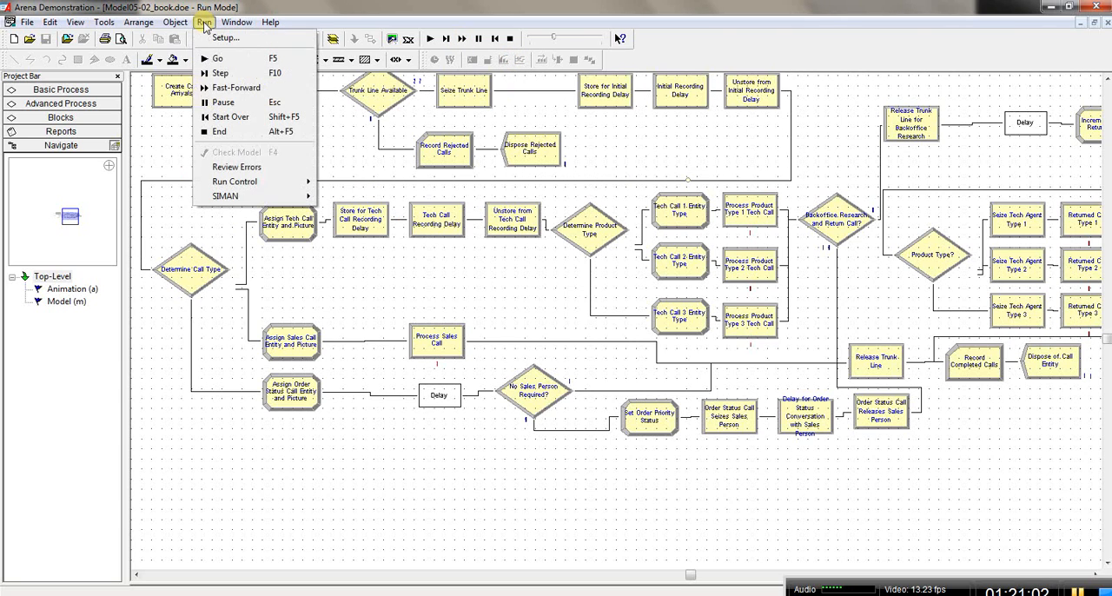
pyautogui.click(242, 90)
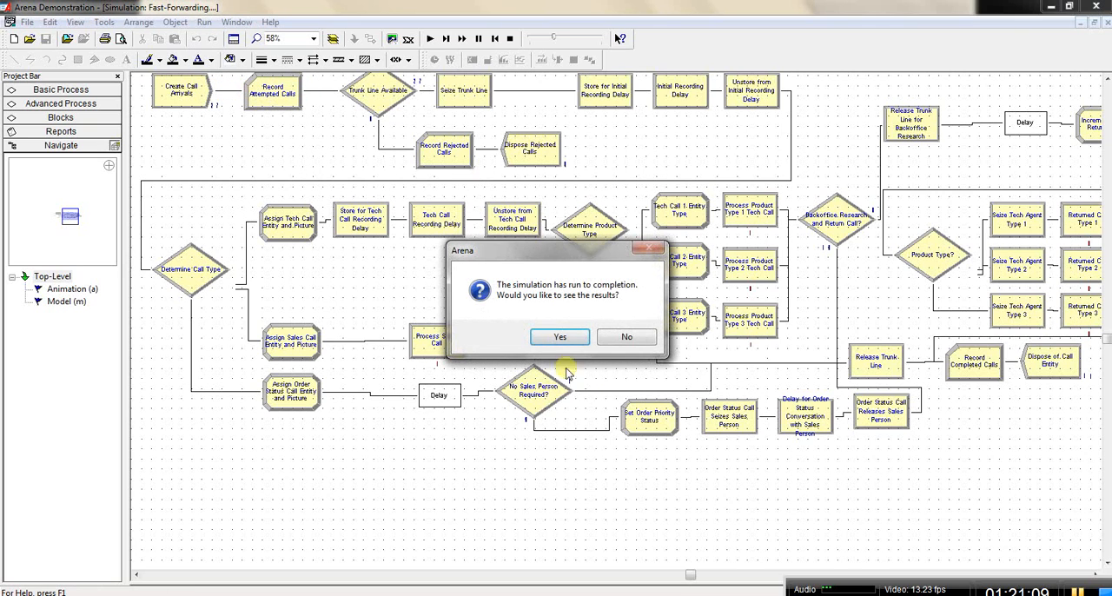
# Step: View the simulation results, examine the user-specified Time Persistent statistics in the Category Overview report, and end the run
pyautogui.click(564, 338)
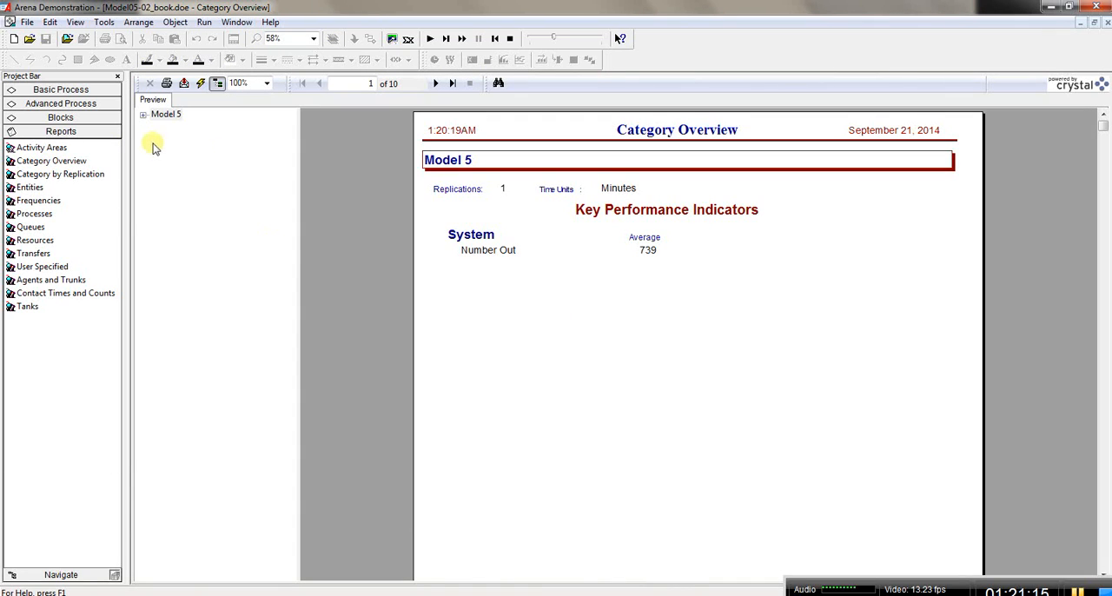
pyautogui.click(142, 117)
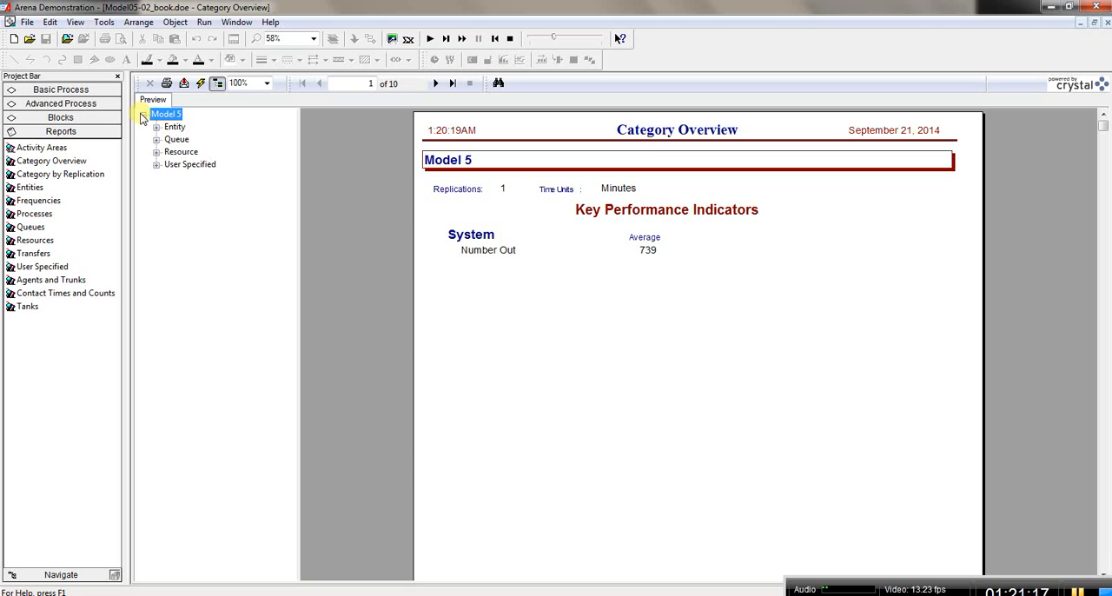
pyautogui.click(156, 164)
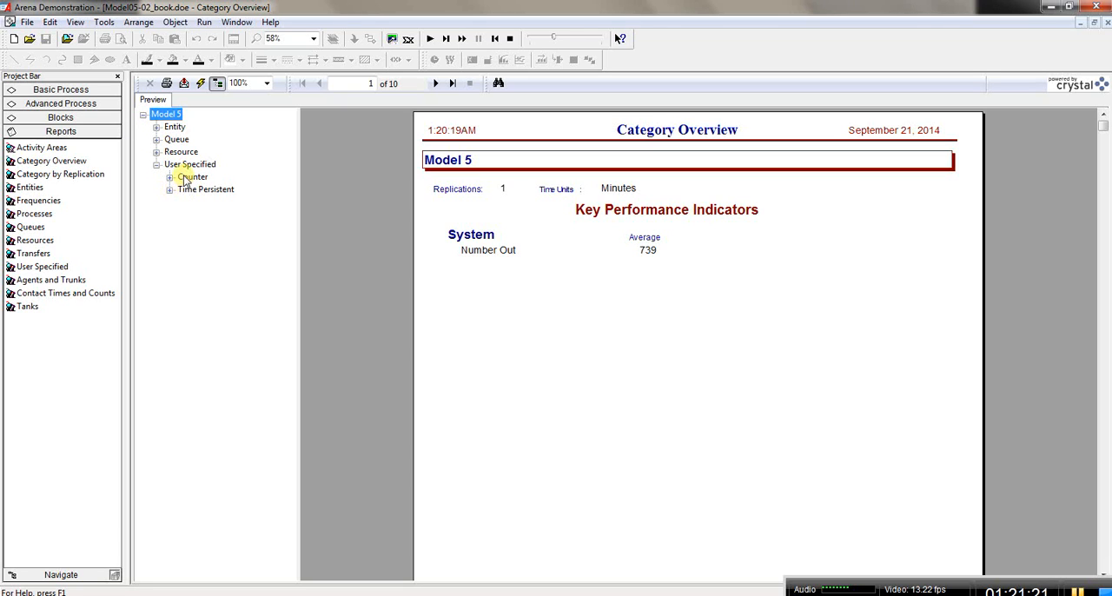
pyautogui.click(185, 190)
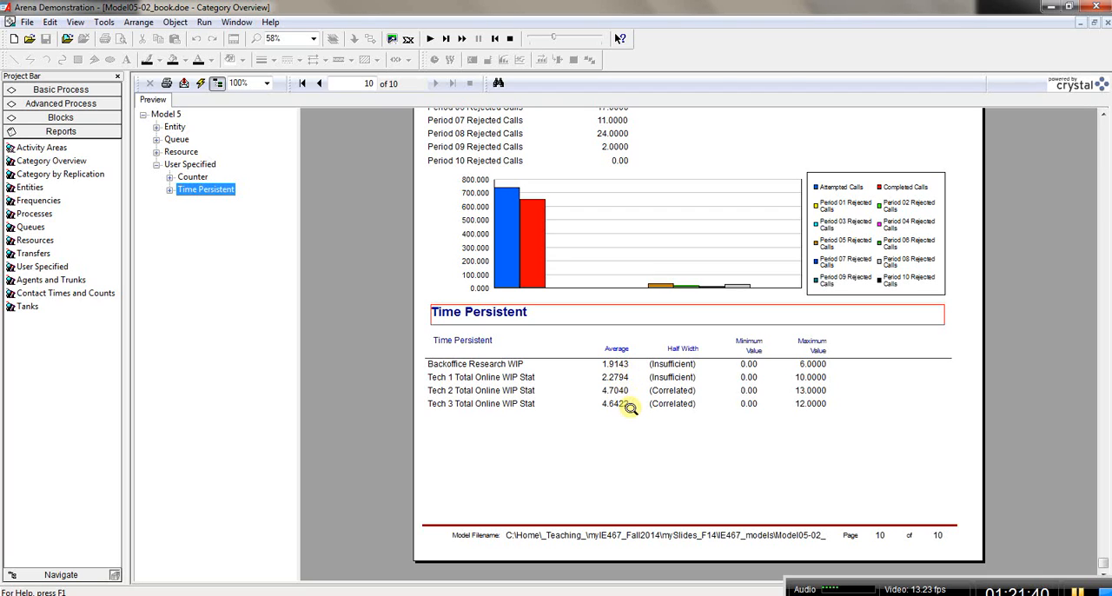
pyautogui.click(511, 40)
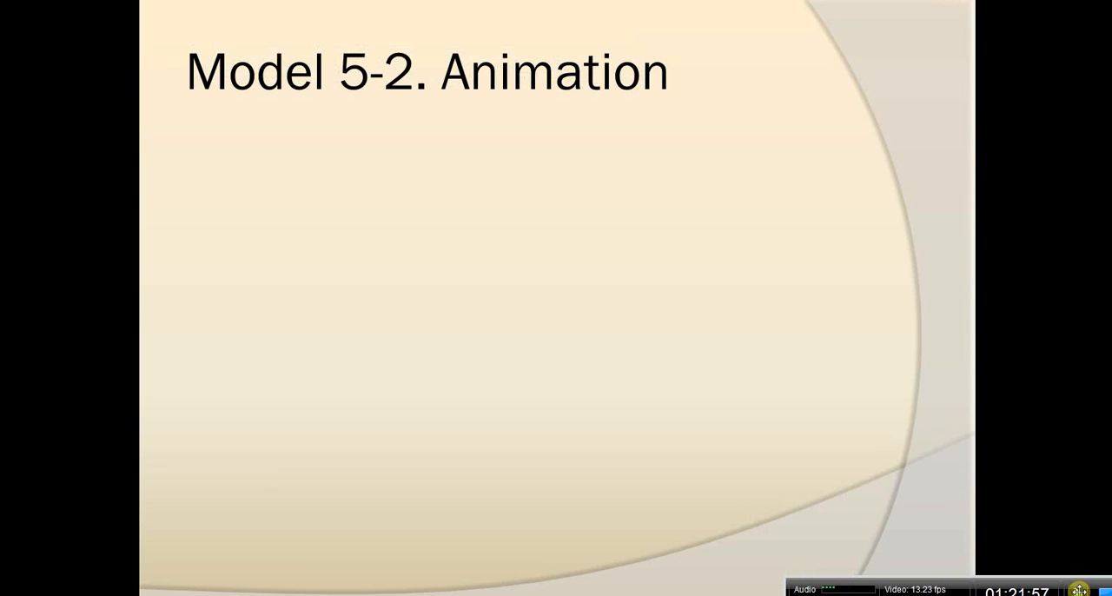
pyautogui.click(905, 438)
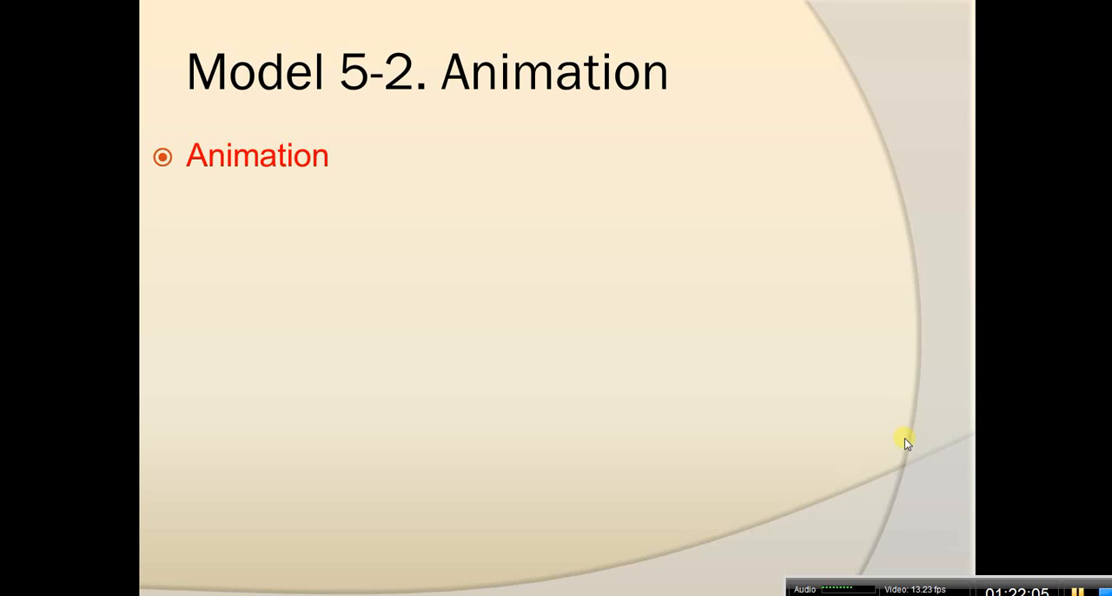
pyautogui.click(905, 438)
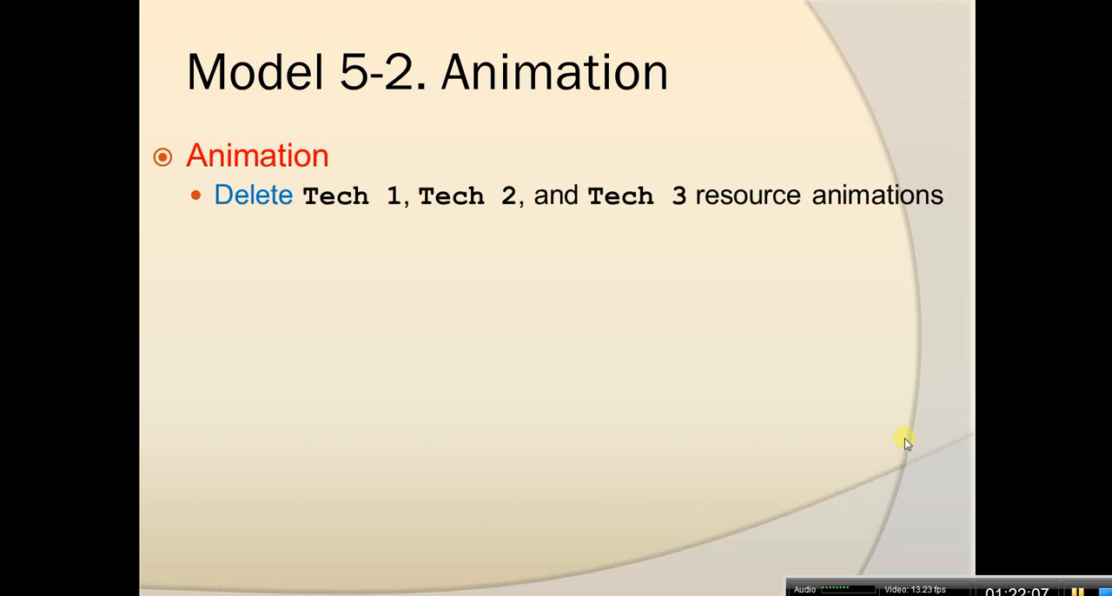